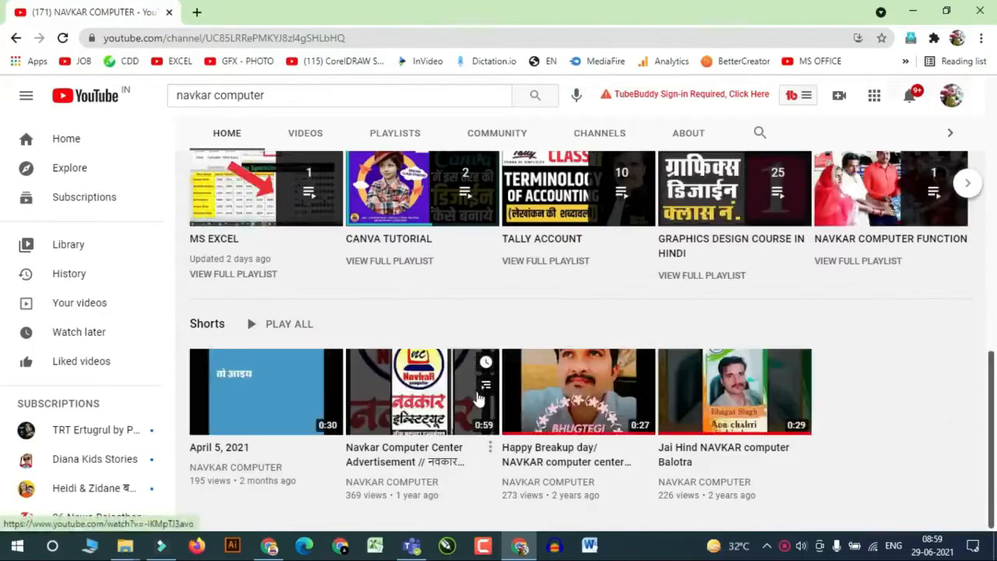
Browse the uploaded videos of the NAVKAR COMPUTER channel down through the older uploads and back to the newest
left_click(333, 345)
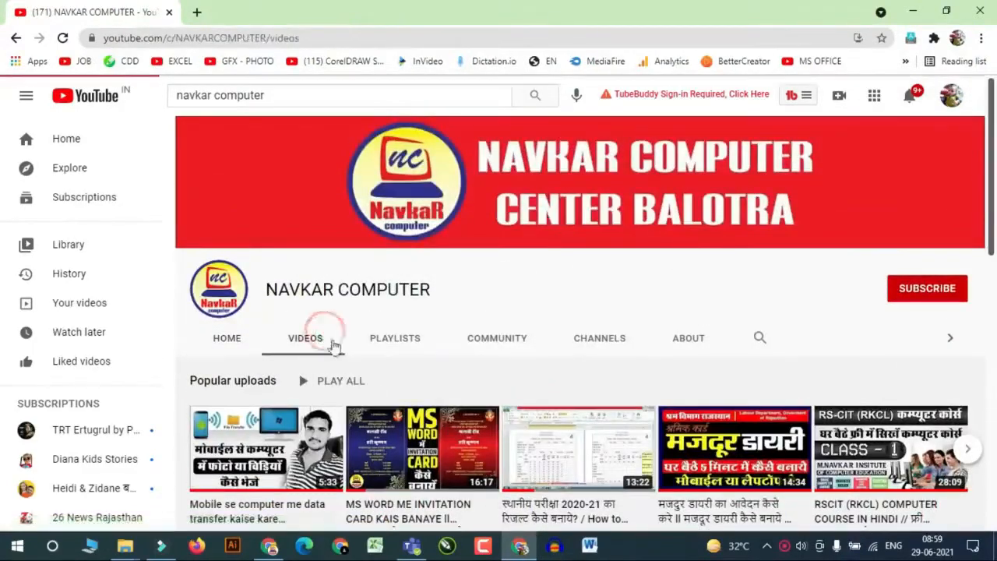
scroll(477, 369, "down", 5)
scroll(614, 406, "down", 12)
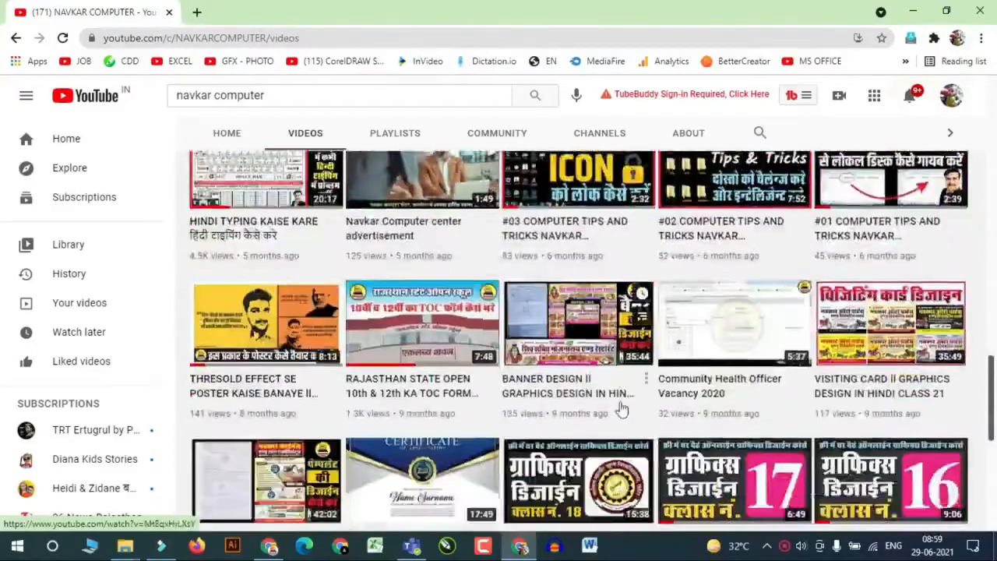
scroll(621, 409, "down", 8)
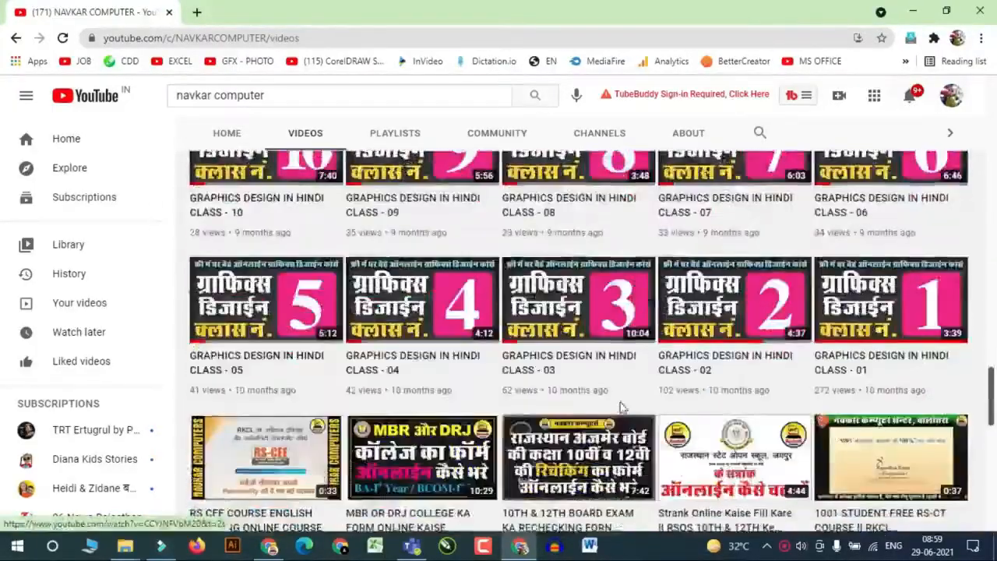
scroll(621, 406, "down", 10)
scroll(621, 409, "down", 10)
scroll(621, 409, "down", 10)
scroll(621, 409, "down", 10)
scroll(621, 409, "down", 10)
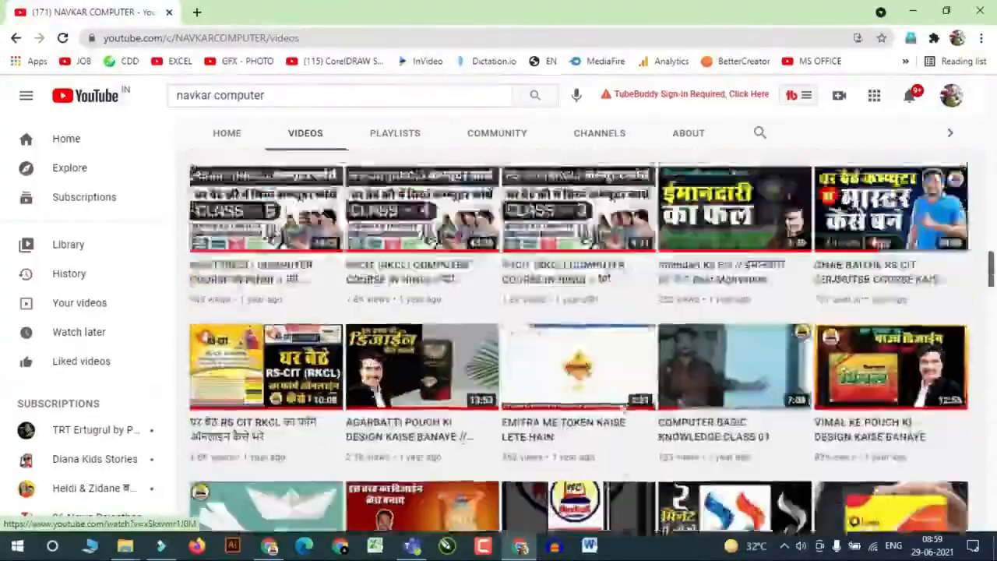
scroll(621, 409, "up", 15)
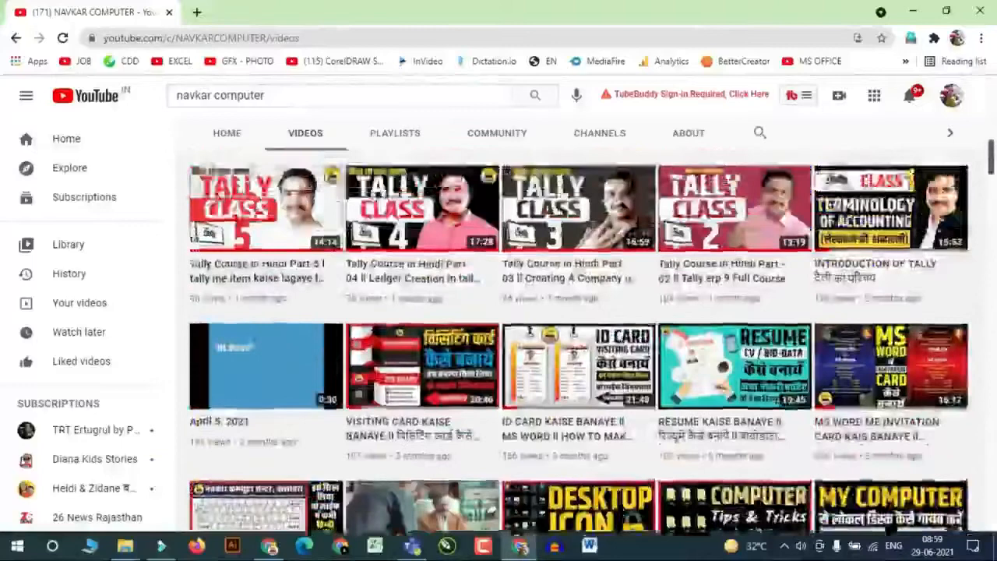
scroll(621, 407, "up", 10)
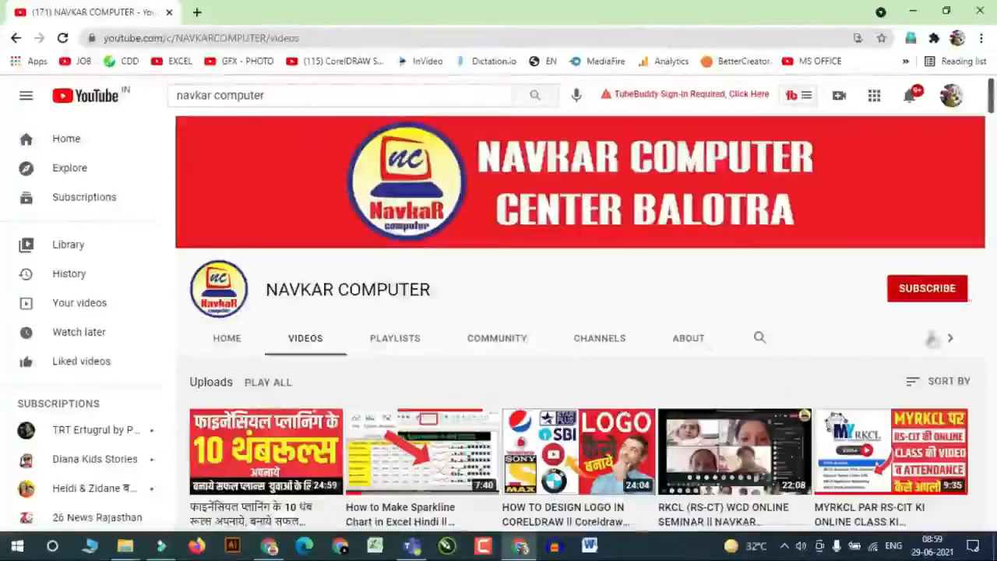
Subscribe to the NAVKAR COMPUTER channel and set its notifications to All
left_click(928, 289)
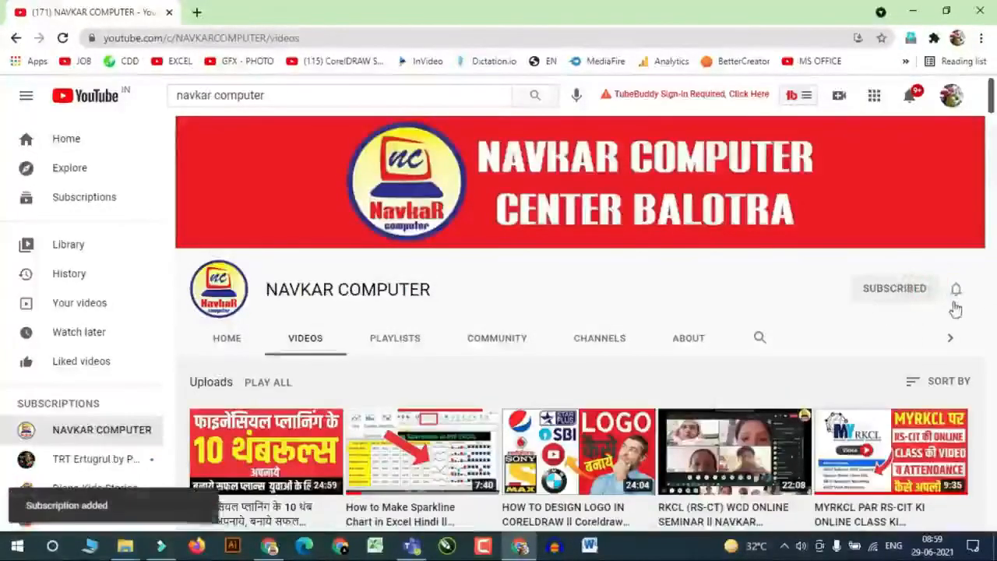
left_click(956, 289)
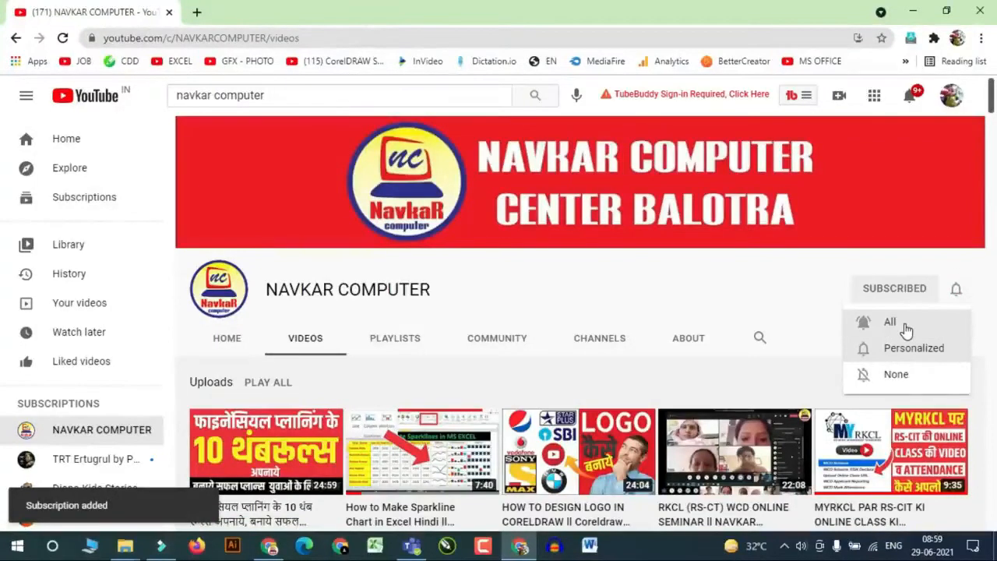
left_click(905, 328)
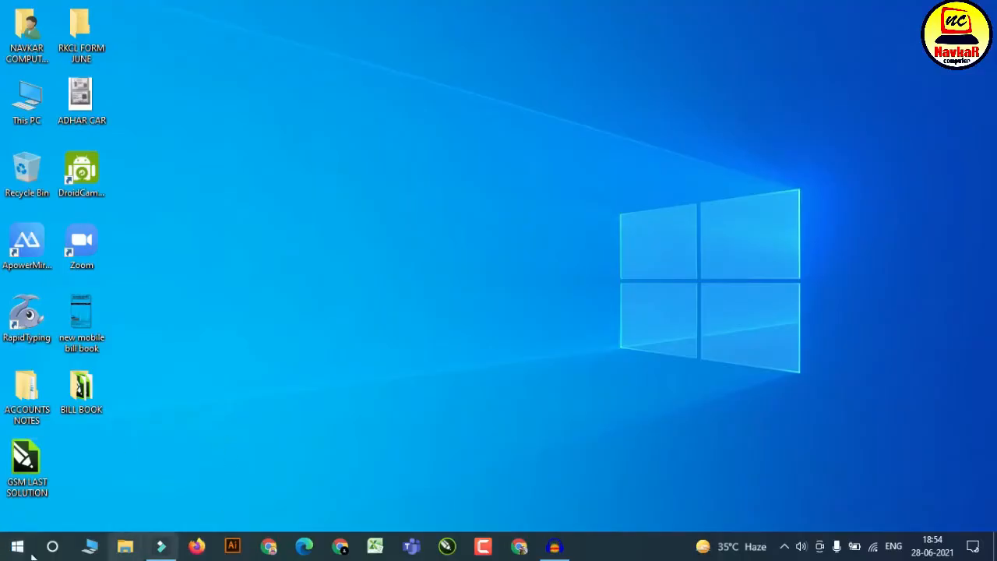
Launch Microsoft Word 2010 by searching Windows for "winword", dismiss the activation wizard, and close Word
left_click(16, 546)
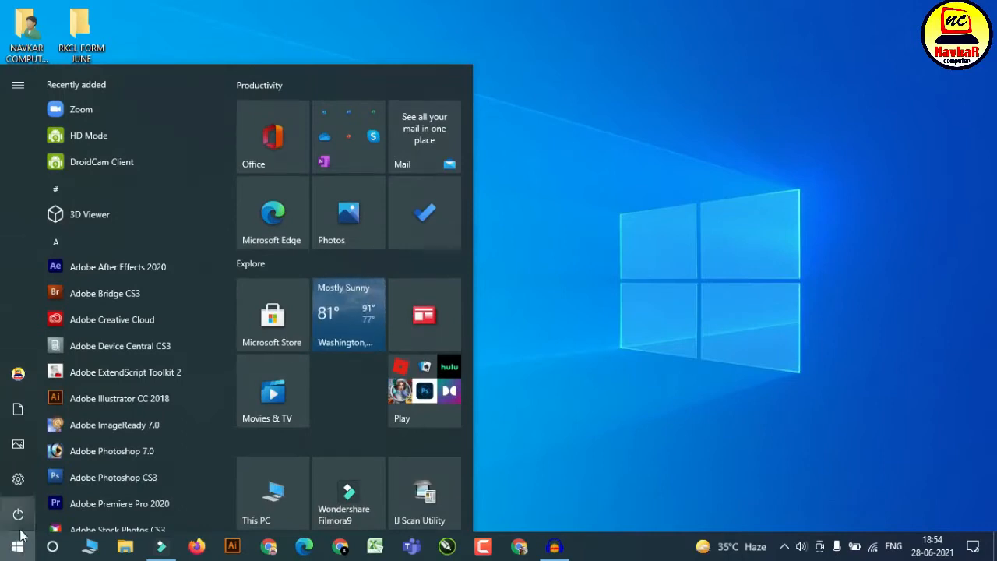
type("winword")
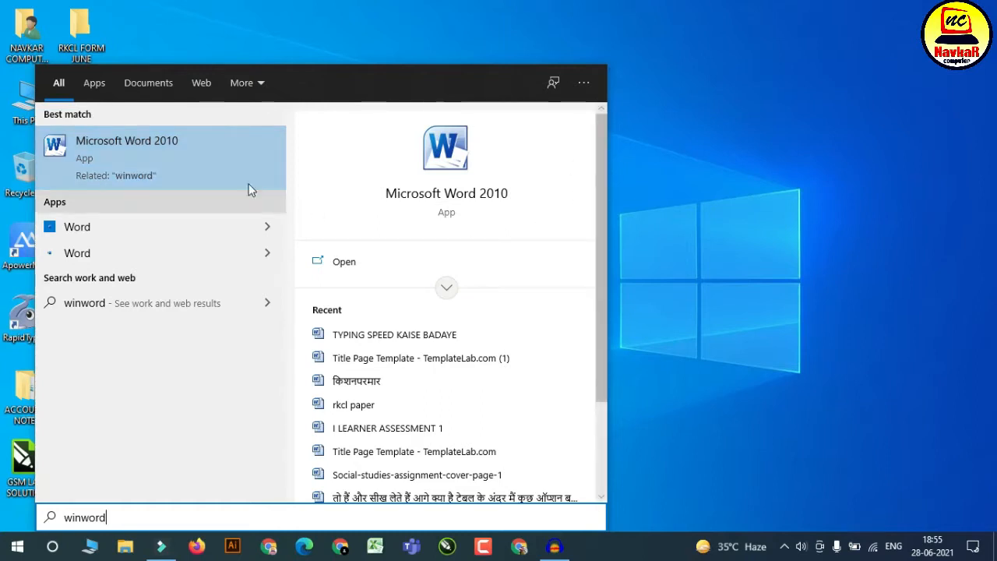
left_click(246, 154)
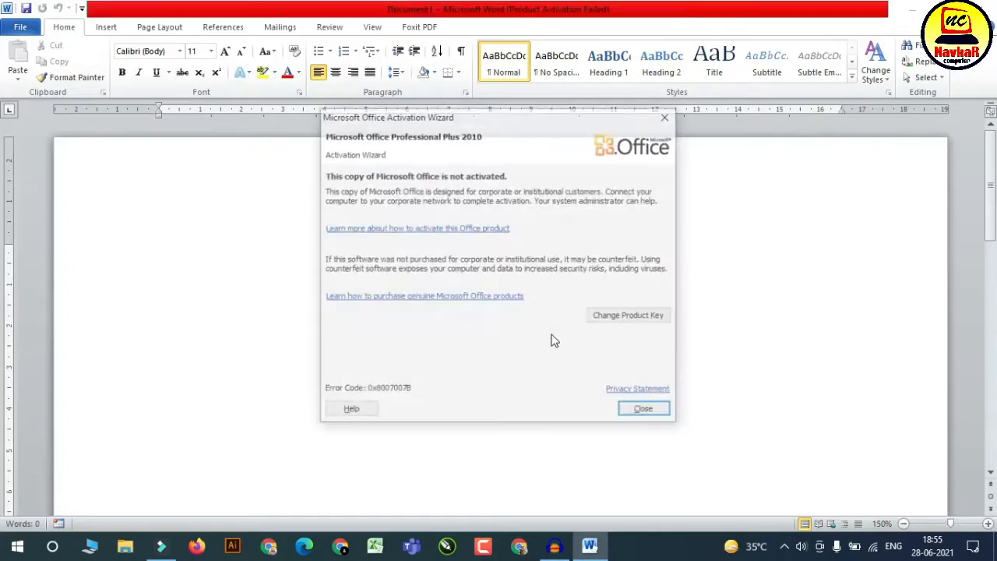
left_click(634, 414)
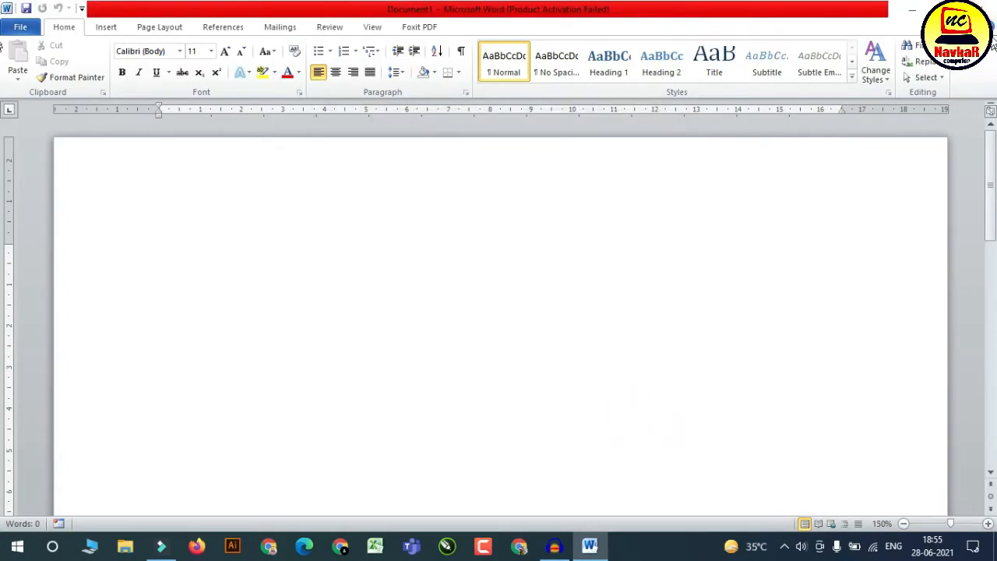
double_click(5, 11)
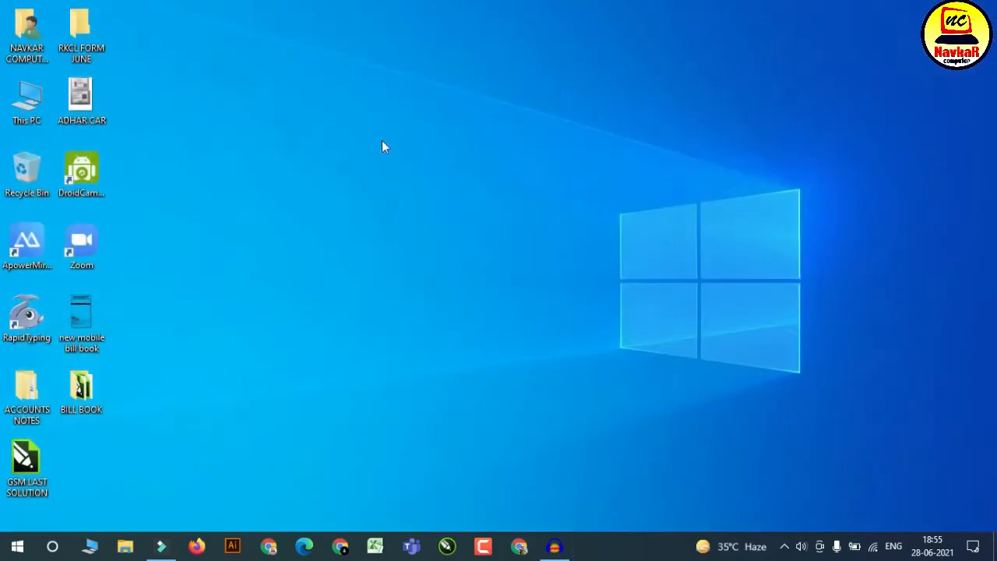
Launch Microsoft Word 2010 from the Microsoft Office folder in the Windows app list, dismiss the activation wizard, and return to the desktop
left_click(11, 551)
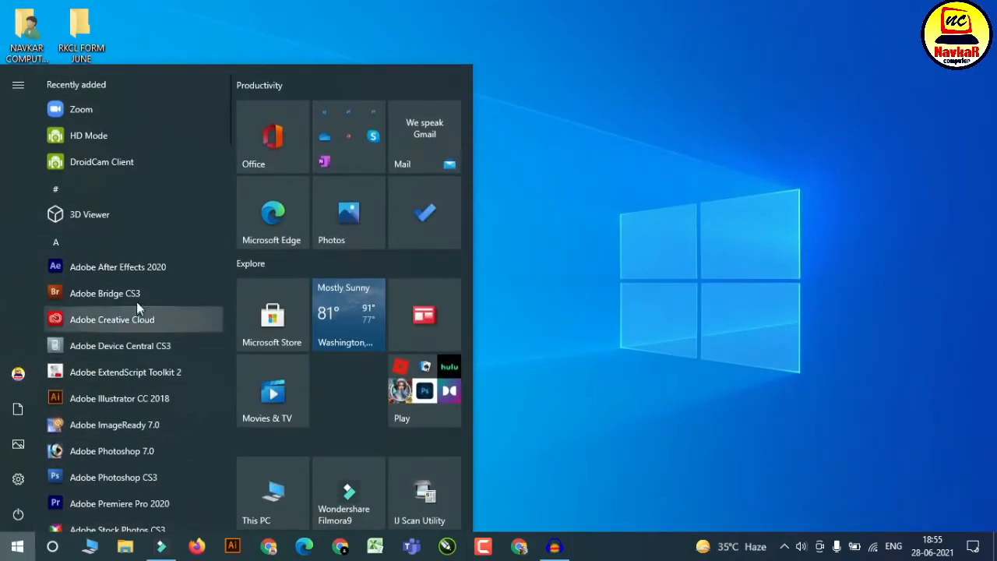
scroll(137, 257, "down", 1)
scroll(134, 376, "down", 10)
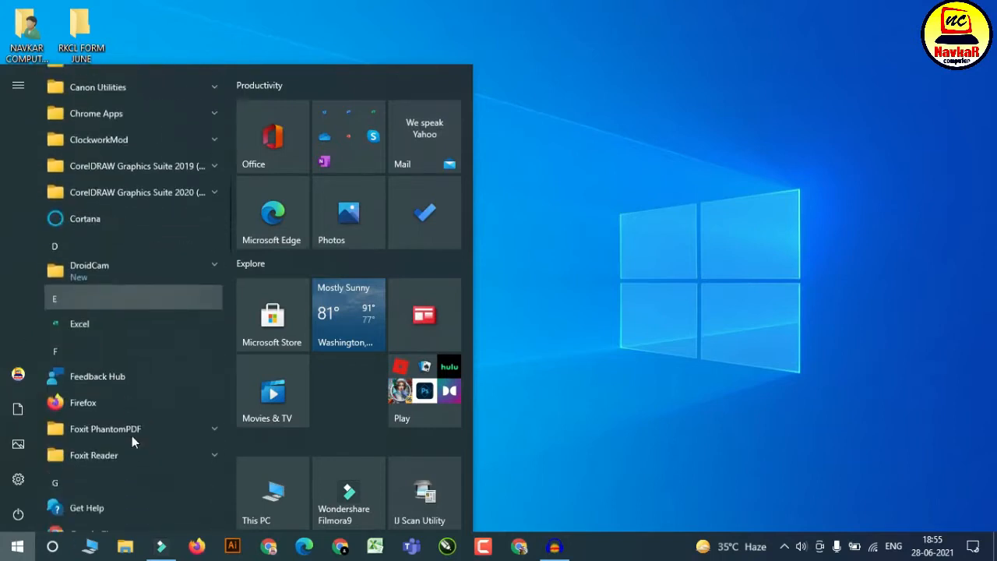
scroll(131, 435, "down", 4)
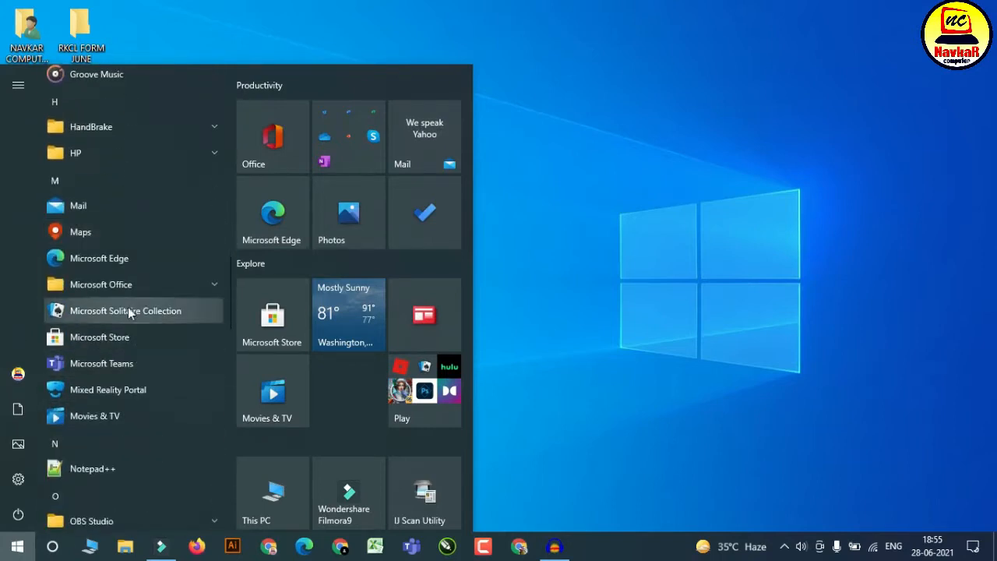
left_click(147, 291)
scroll(92, 463, "down", 3)
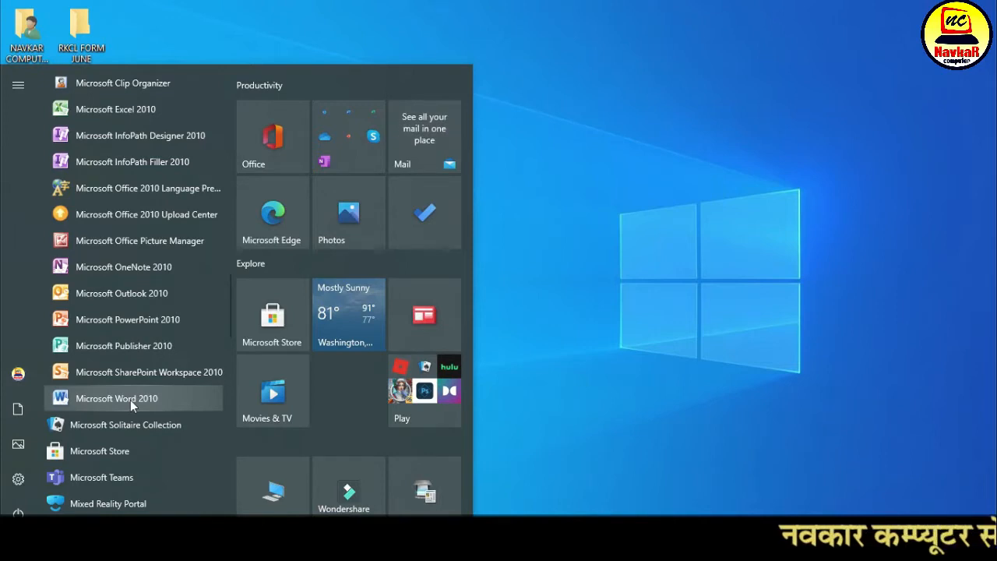
left_click(130, 400)
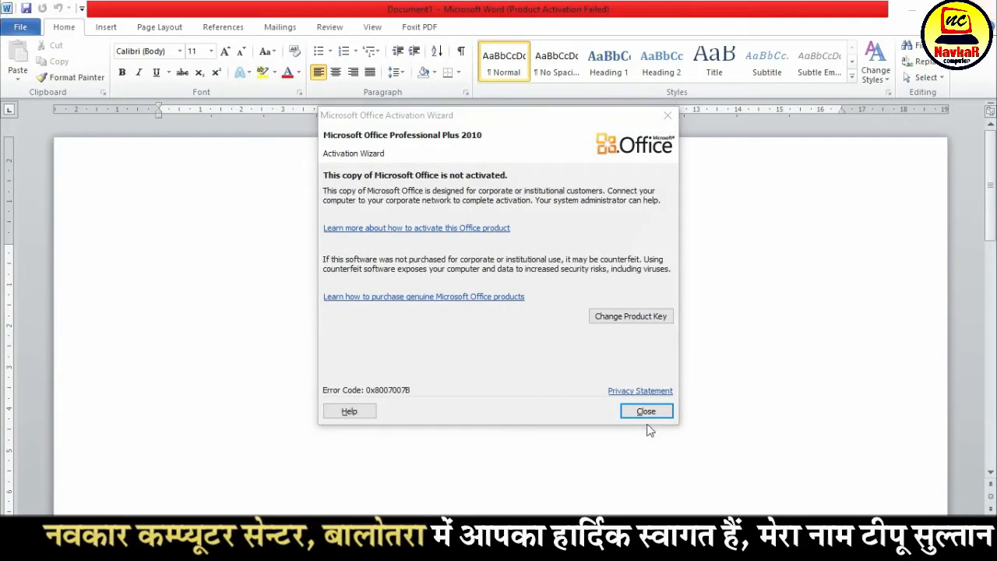
left_click(648, 416)
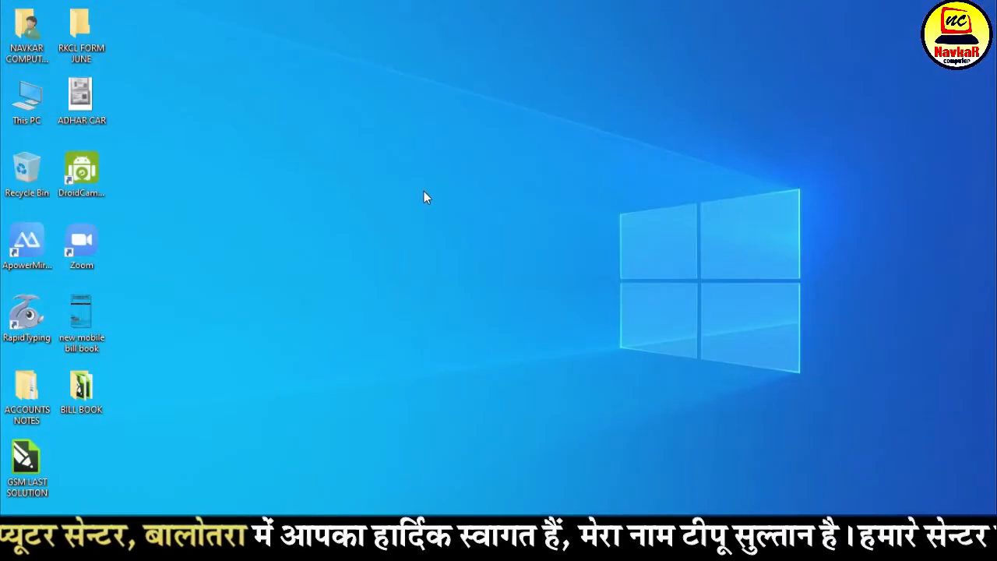
right_click(423, 191)
left_click(455, 231)
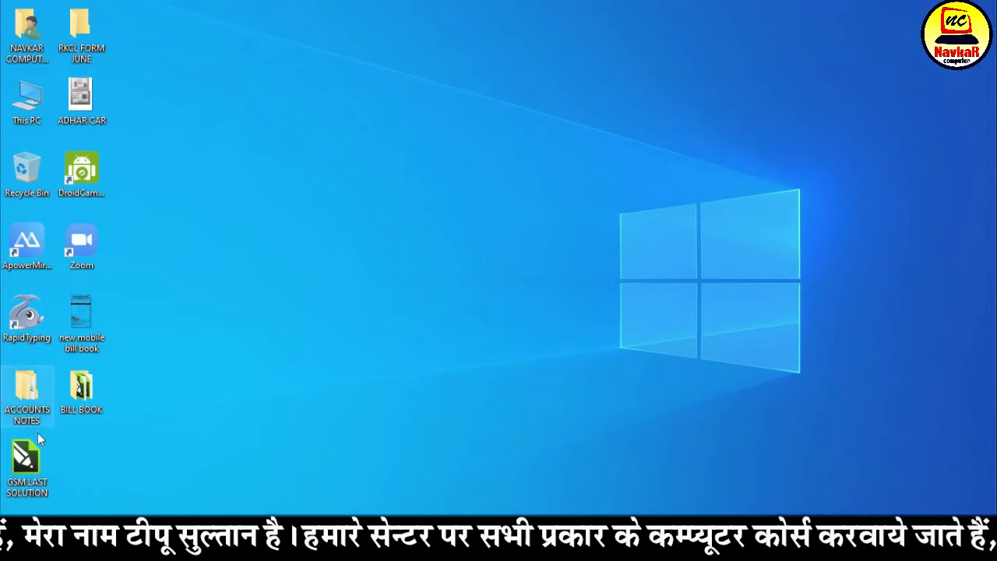
Pin Microsoft Word 2010 from the Microsoft Office app folder to the Windows taskbar
left_click(17, 549)
scroll(136, 413, "down", 10)
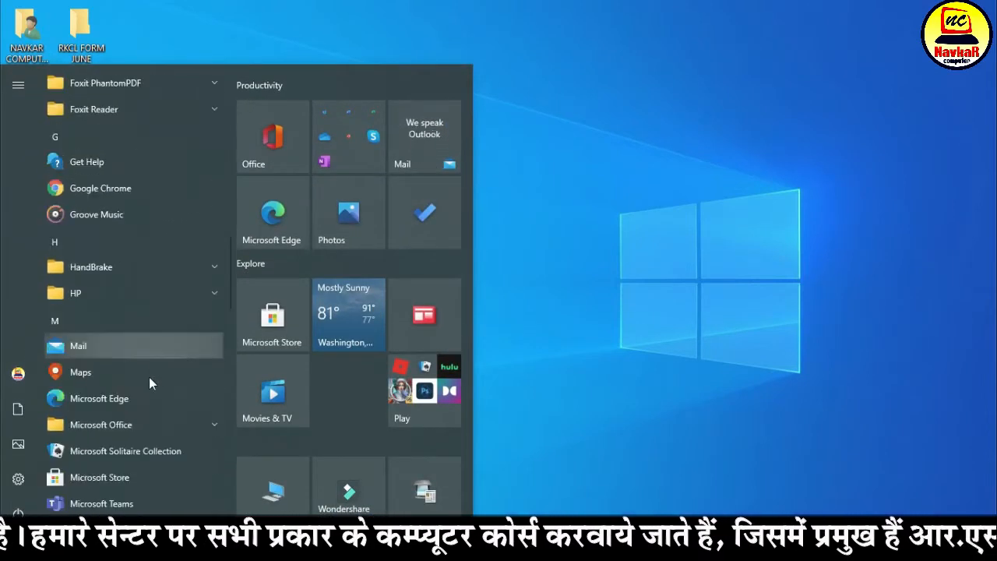
left_click(123, 426)
scroll(120, 443, "down", 3)
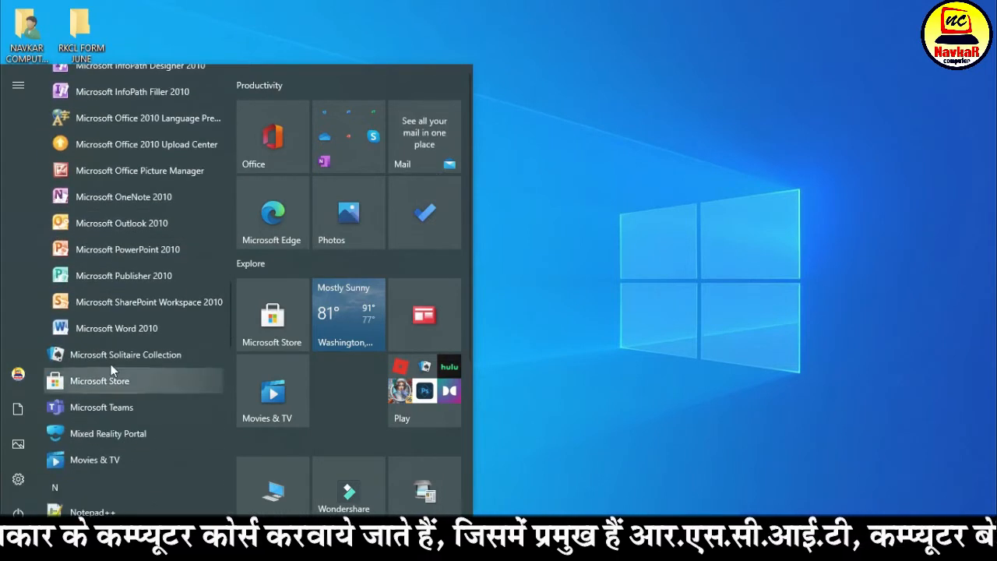
right_click(118, 330)
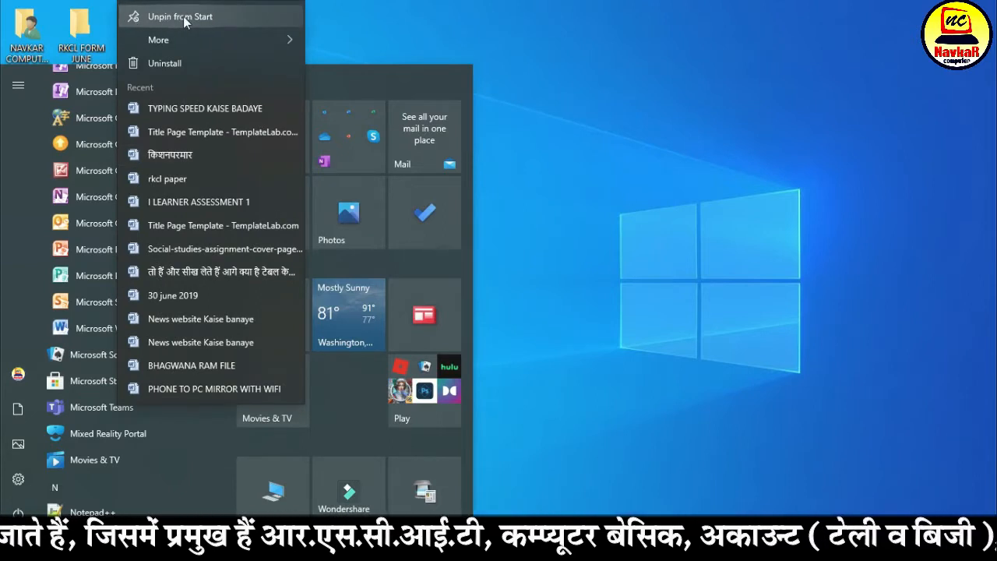
mouse_move(195, 39)
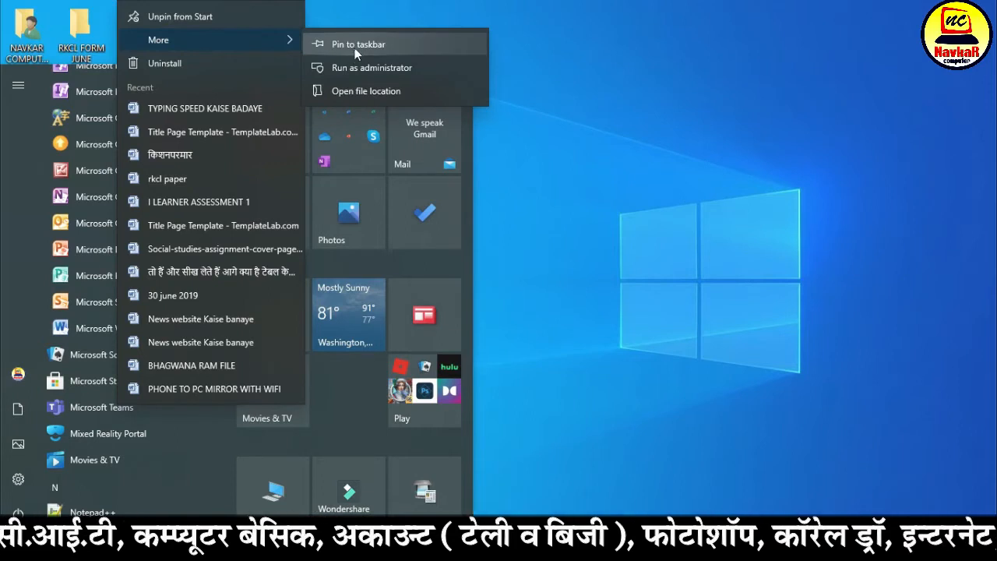
left_click(406, 45)
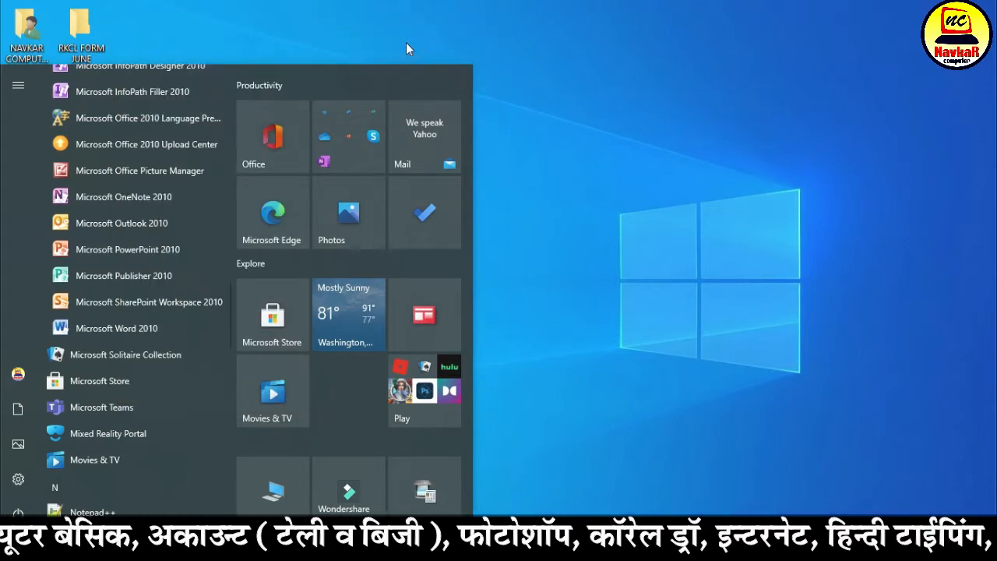
left_click(653, 326)
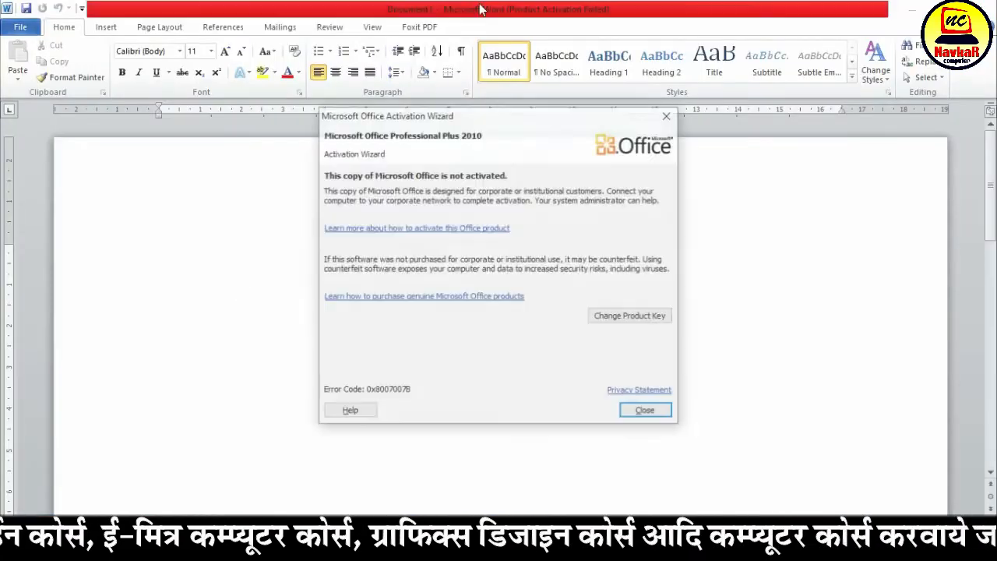
Dismiss the activation wizard, then minimize the Word window and bring it back
left_click(645, 410)
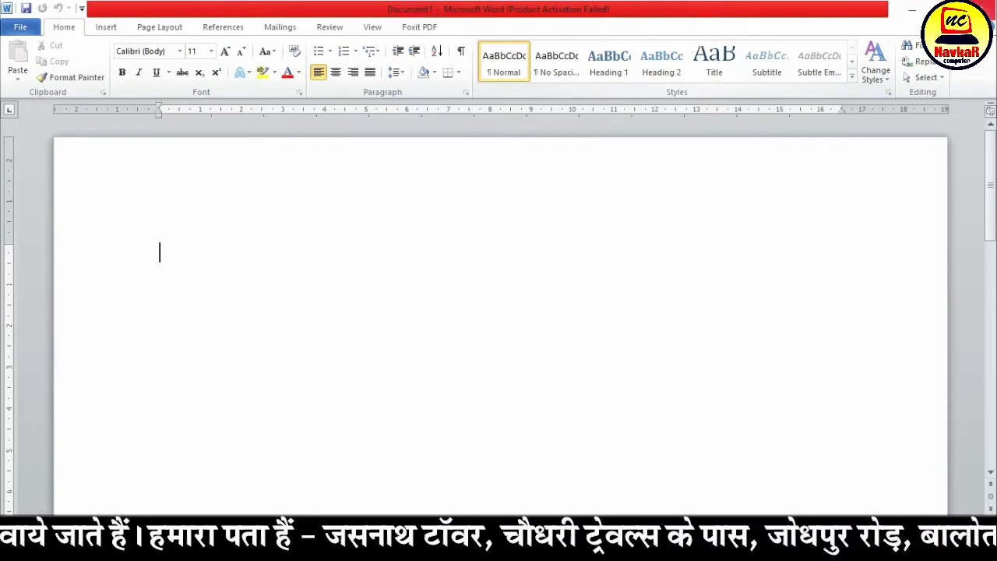
left_click(917, 12)
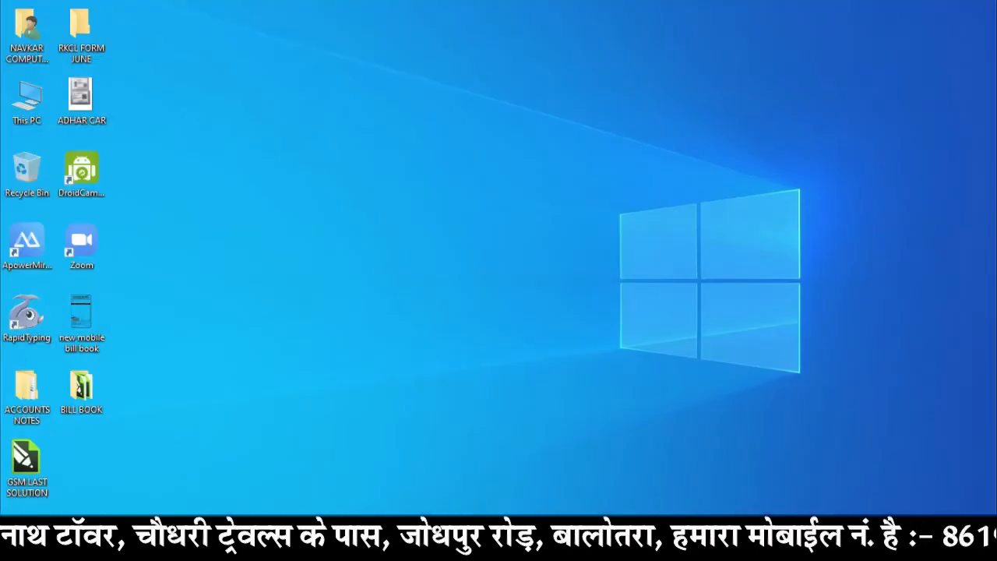
left_click(696, 547)
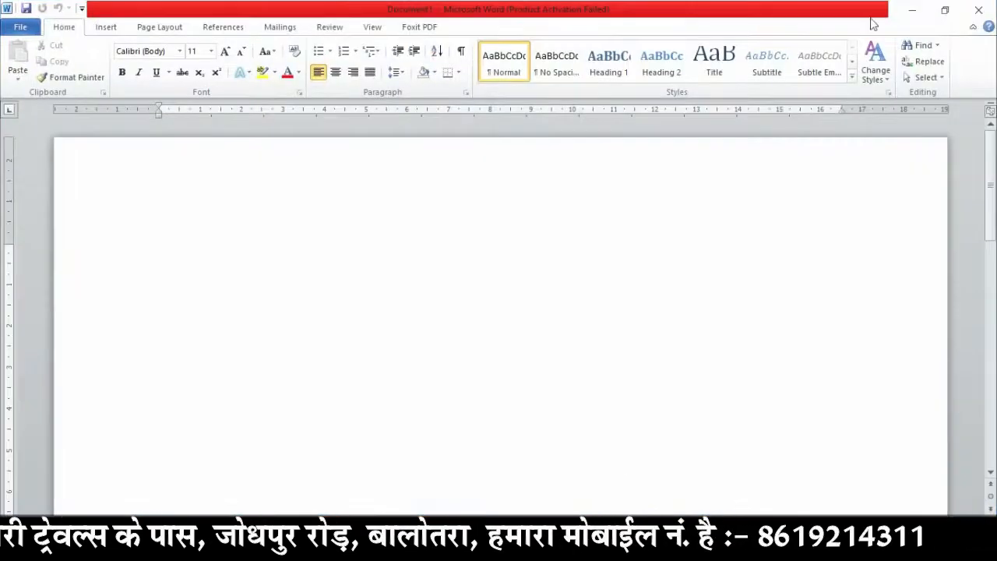
Restore the Word window to its smaller size, maximize it again, and close it
left_click(946, 12)
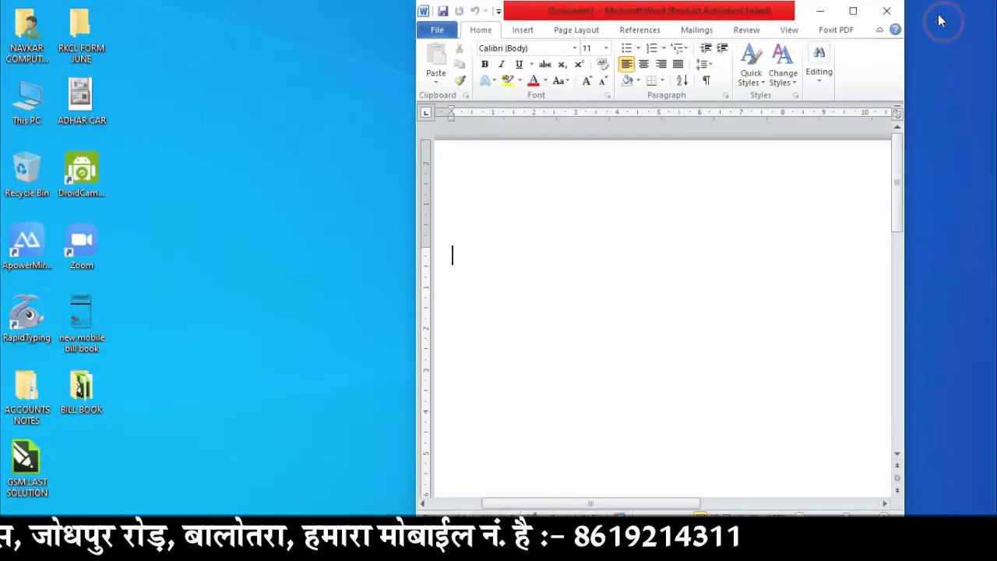
left_click(853, 12)
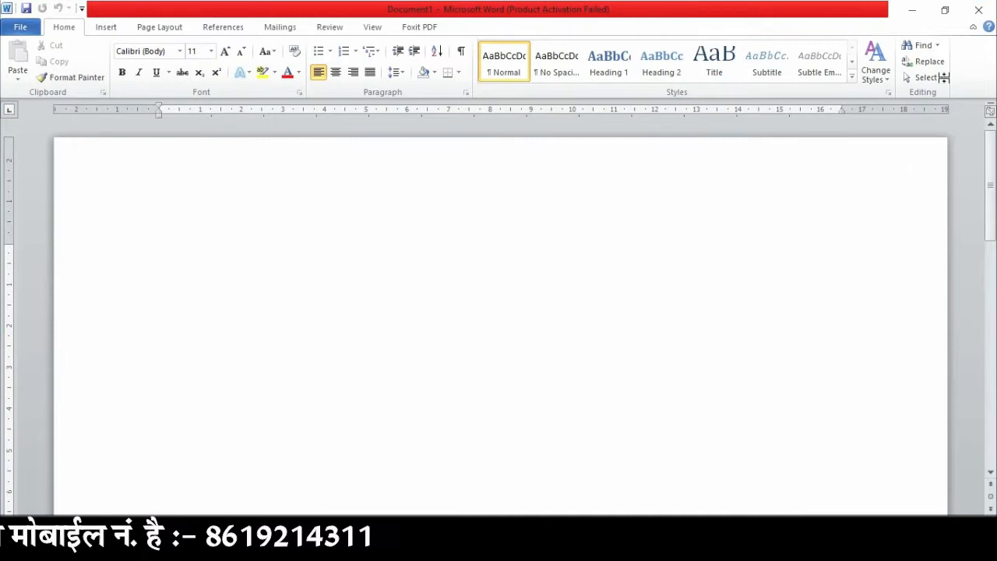
left_click(982, 10)
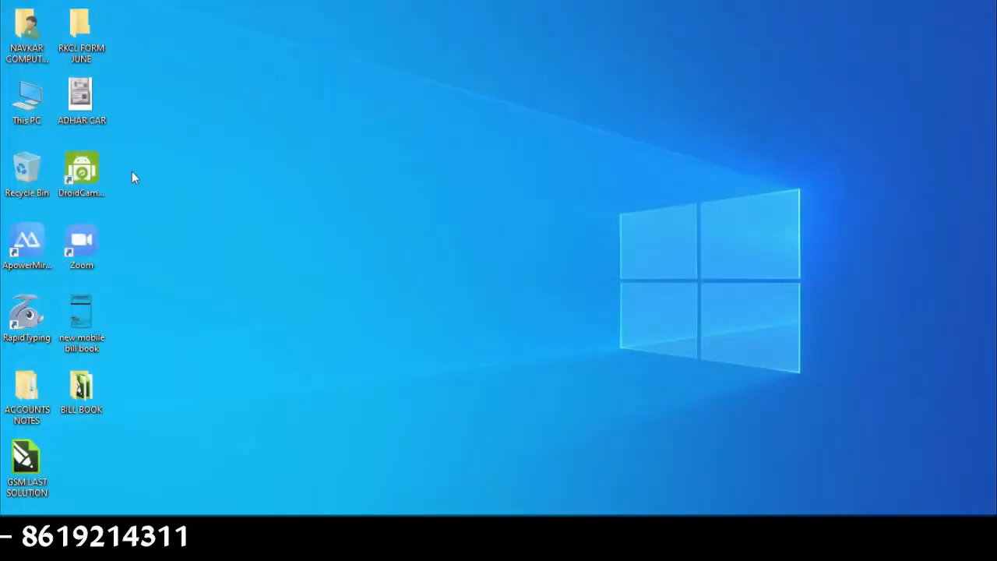
Launch Word from its pinned taskbar shortcut and dismiss the activation wizard
left_click(623, 547)
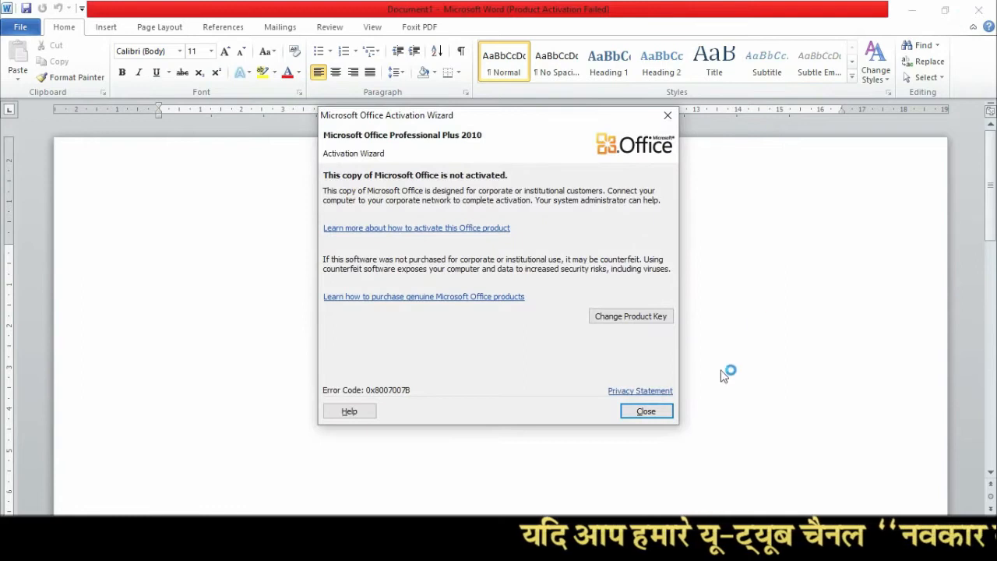
left_click(664, 411)
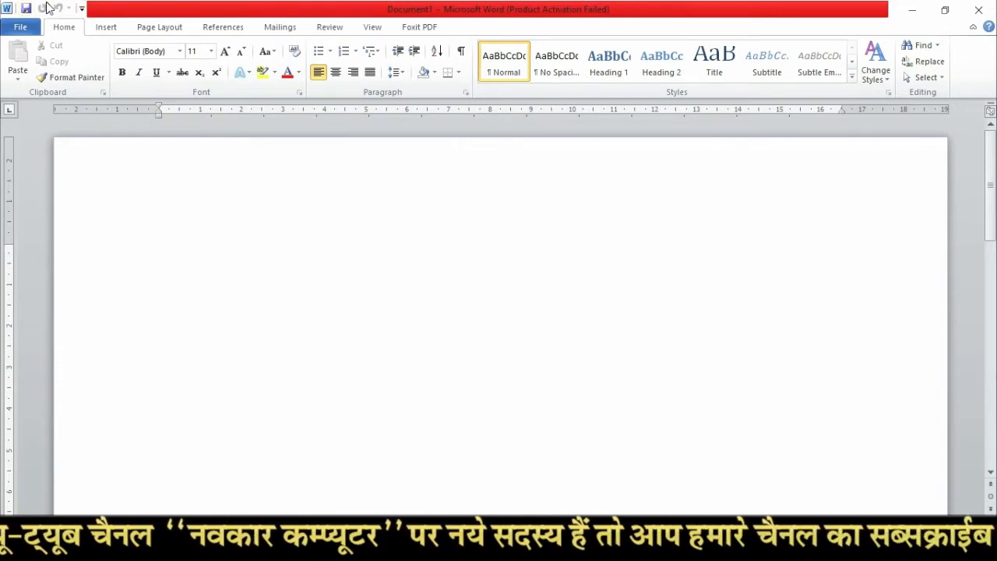
Add the New and Open commands to the Quick Access Toolbar, and take Open off again
left_click(81, 7)
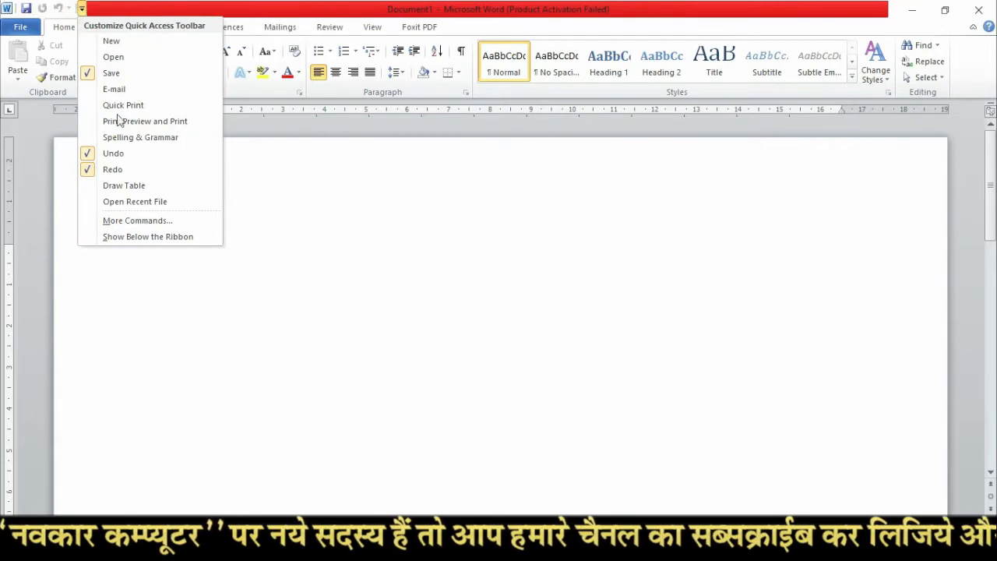
left_click(132, 49)
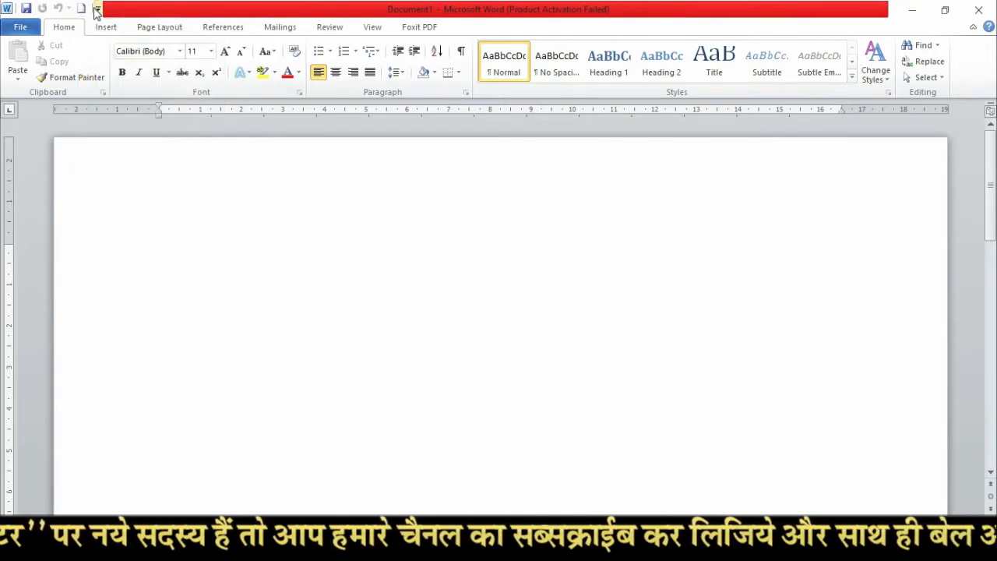
left_click(97, 8)
left_click(129, 57)
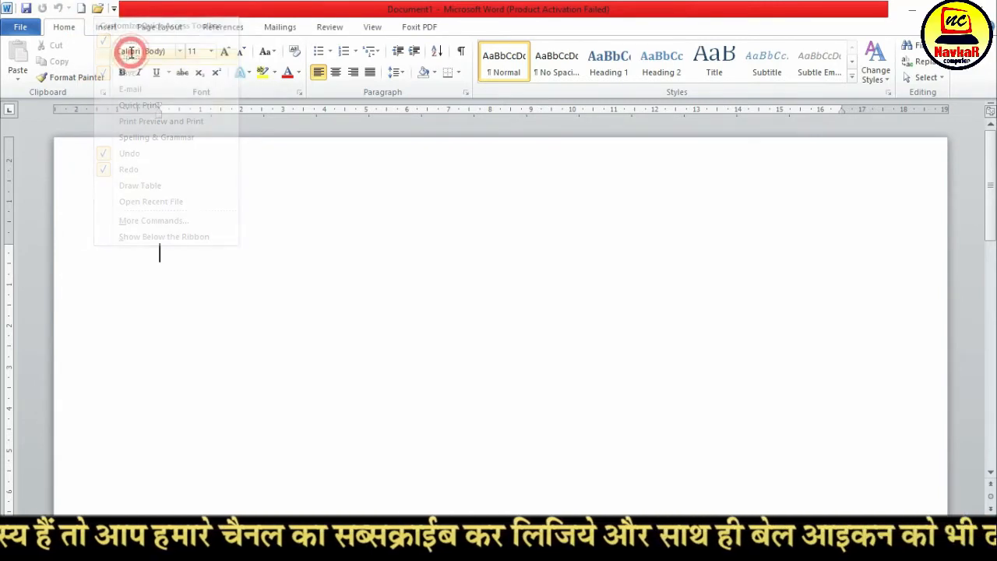
left_click(113, 8)
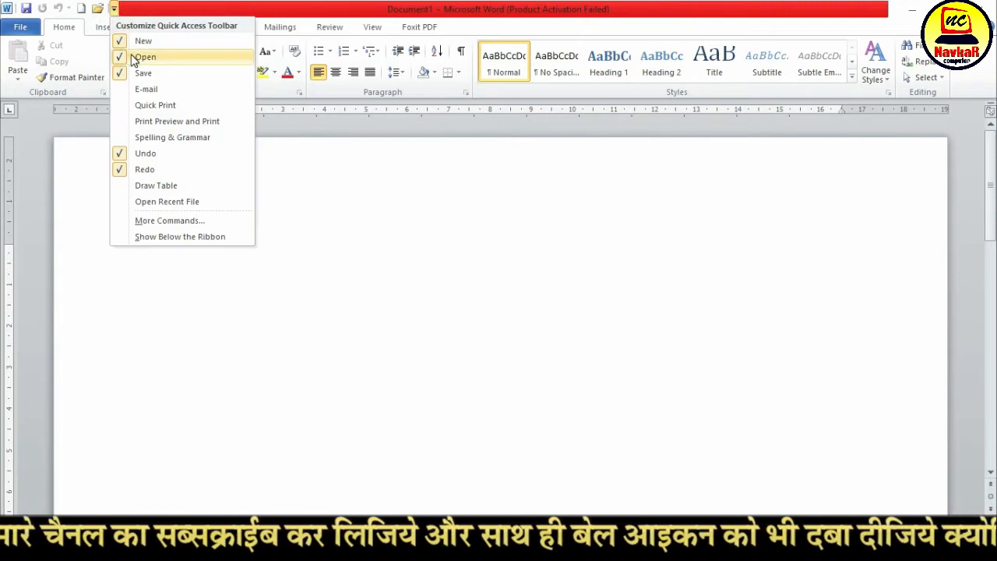
left_click(123, 57)
Look through the File, Home, Insert, Page Layout, References, Mailings, Review and View command sets, and return to the Home commands
left_click(100, 27)
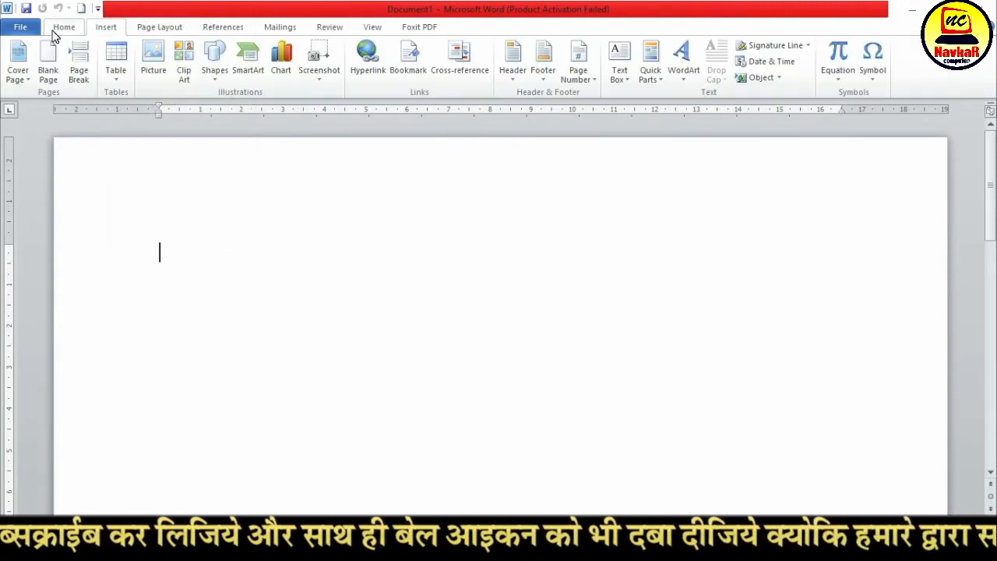
left_click(21, 27)
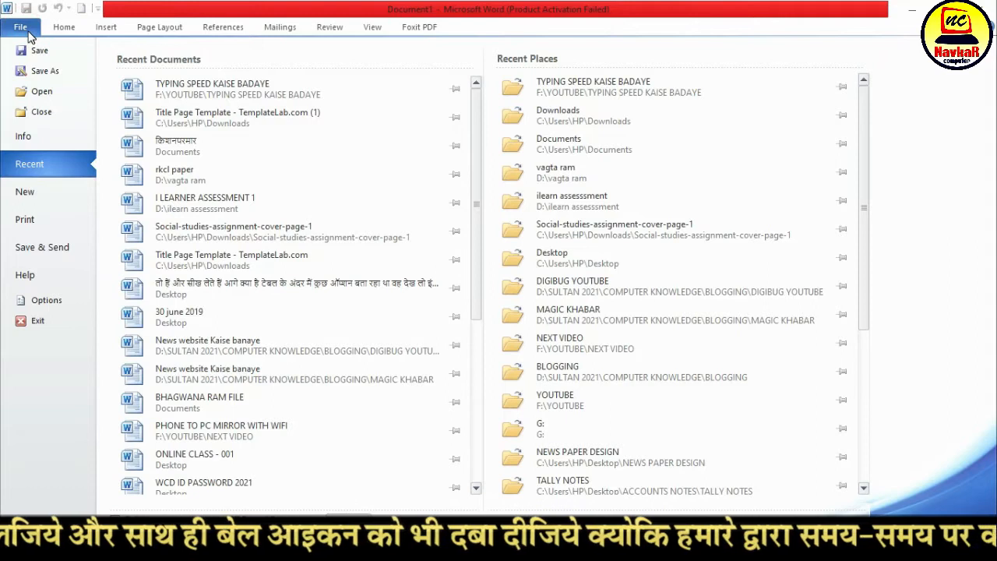
left_click(63, 30)
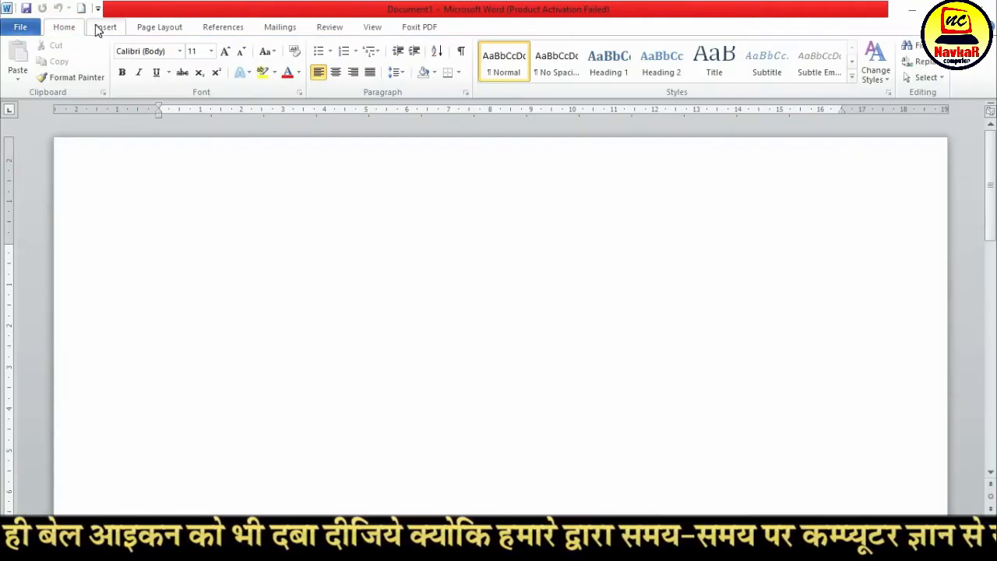
left_click(99, 28)
left_click(148, 28)
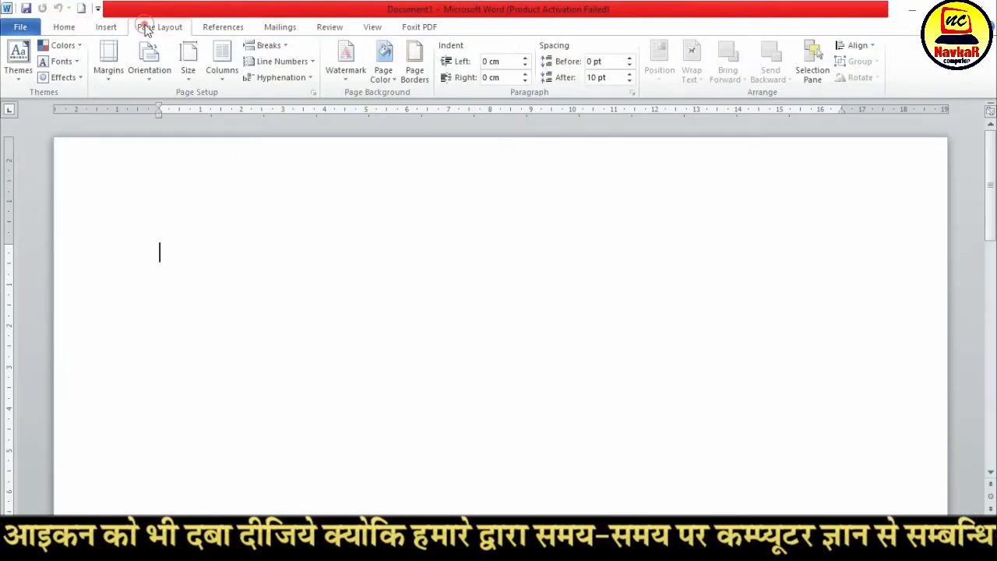
left_click(228, 26)
left_click(279, 28)
left_click(329, 28)
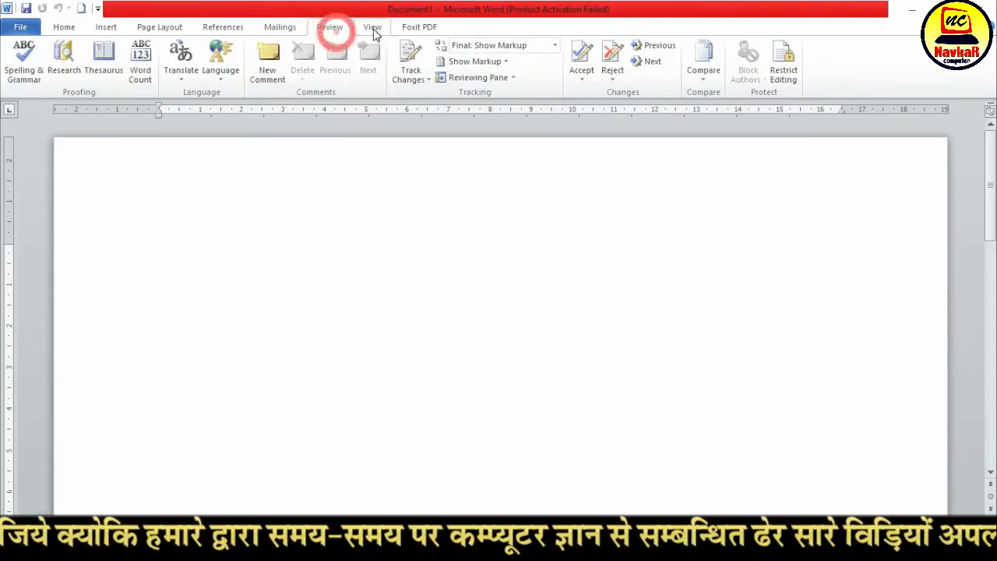
left_click(373, 28)
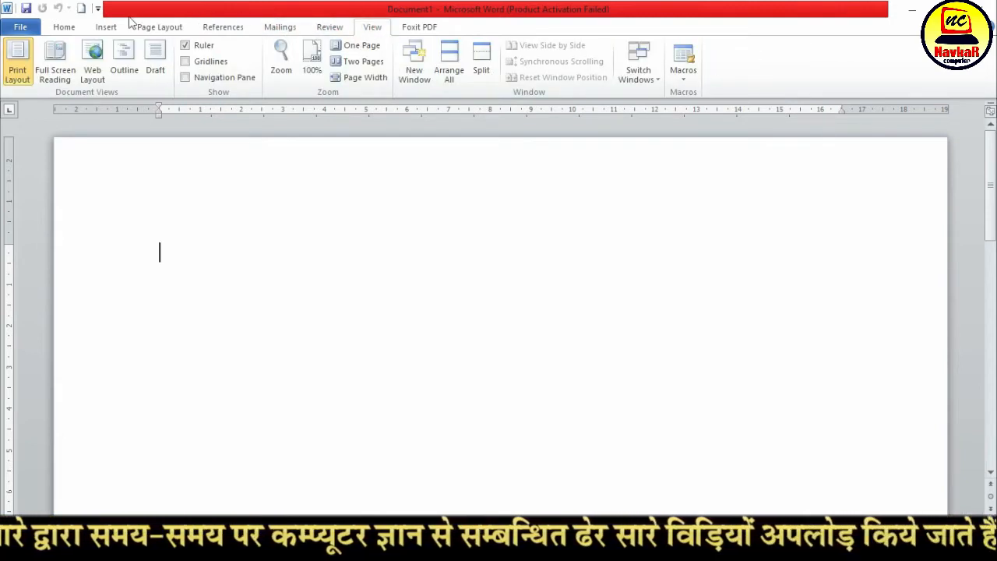
left_click(68, 28)
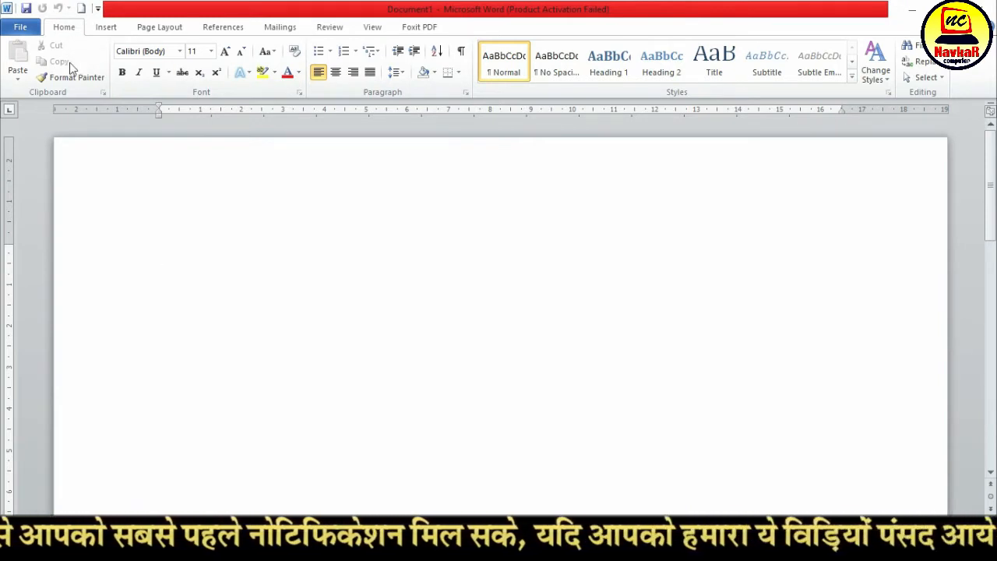
left_click(21, 28)
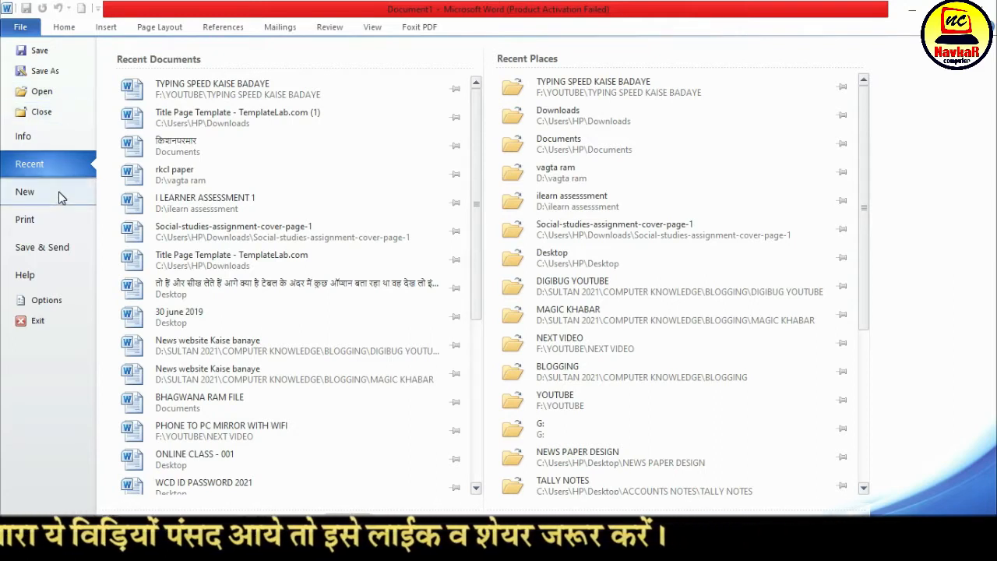
left_click(63, 28)
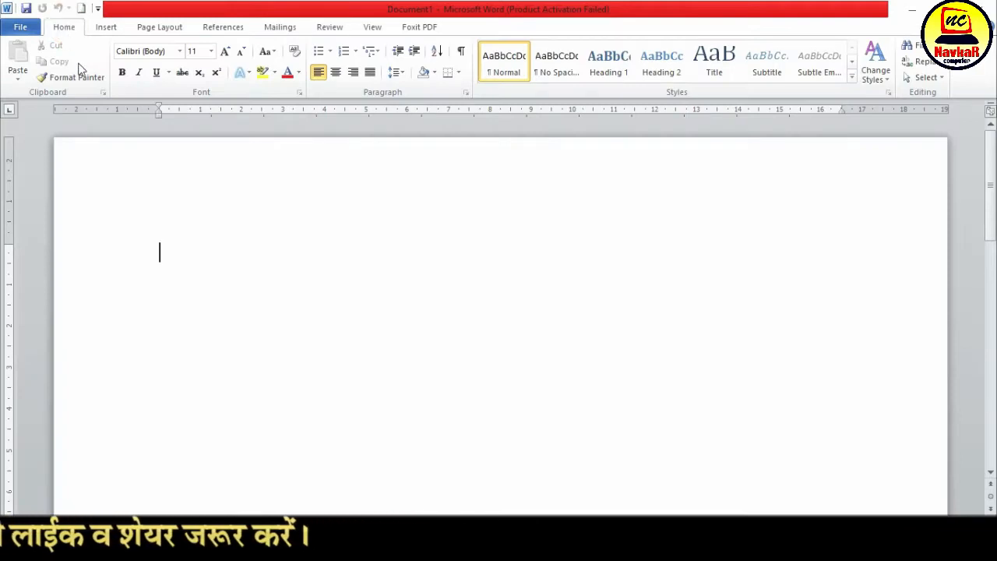
Scroll the blank page down to its end and back up, enlarge the view, and scroll sideways
left_click(184, 255)
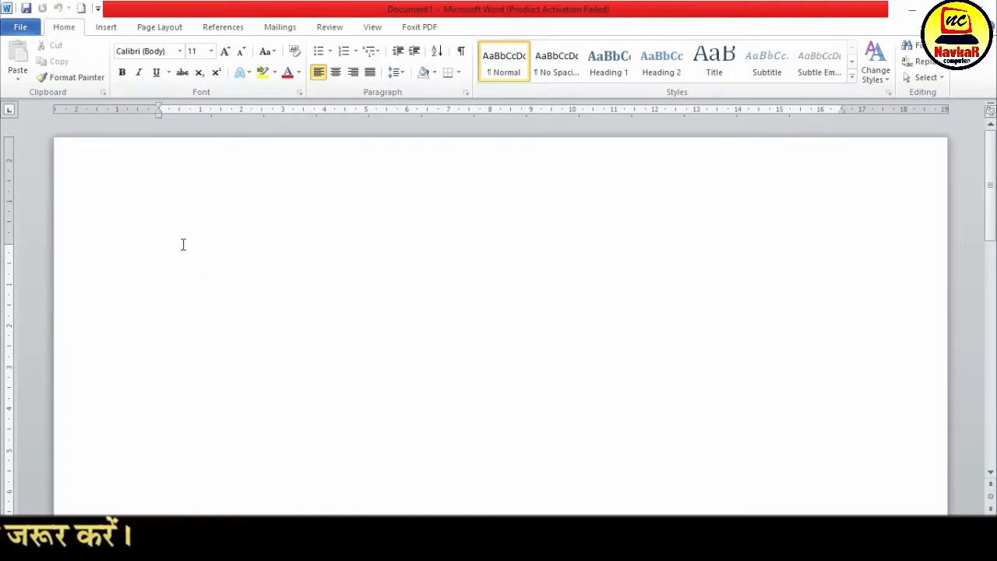
scroll(420, 347, "down", 12)
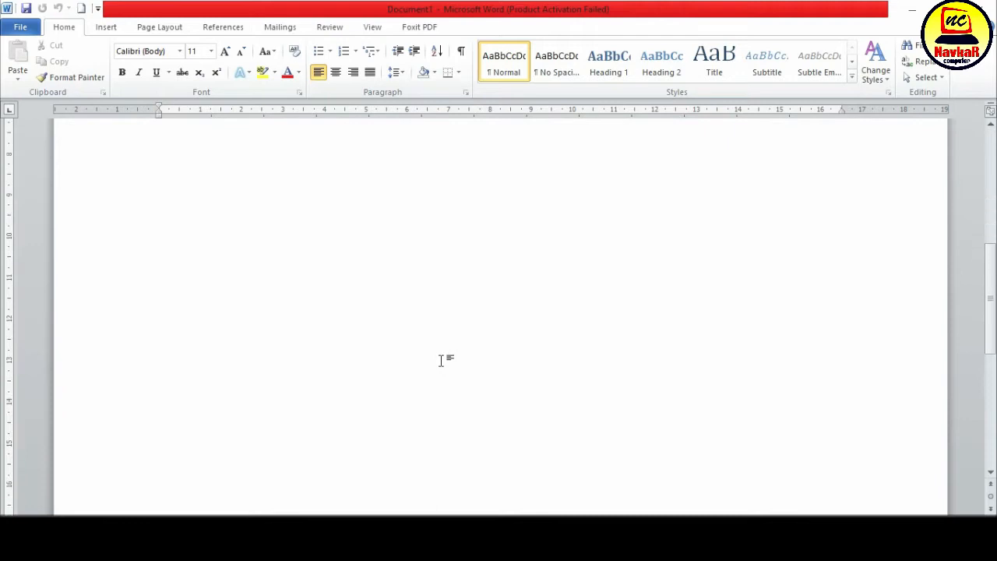
scroll(440, 360, "up", 12)
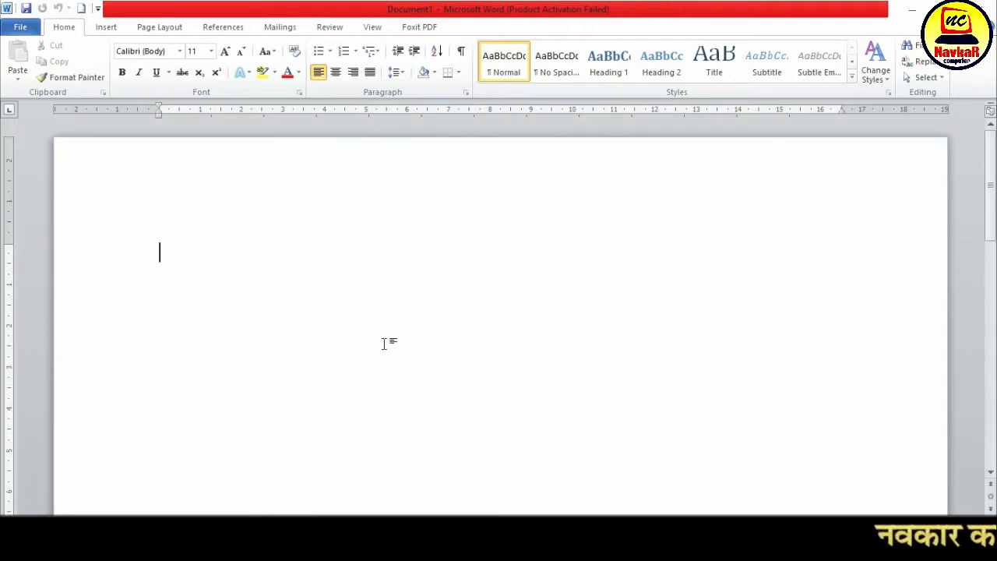
left_click(180, 254)
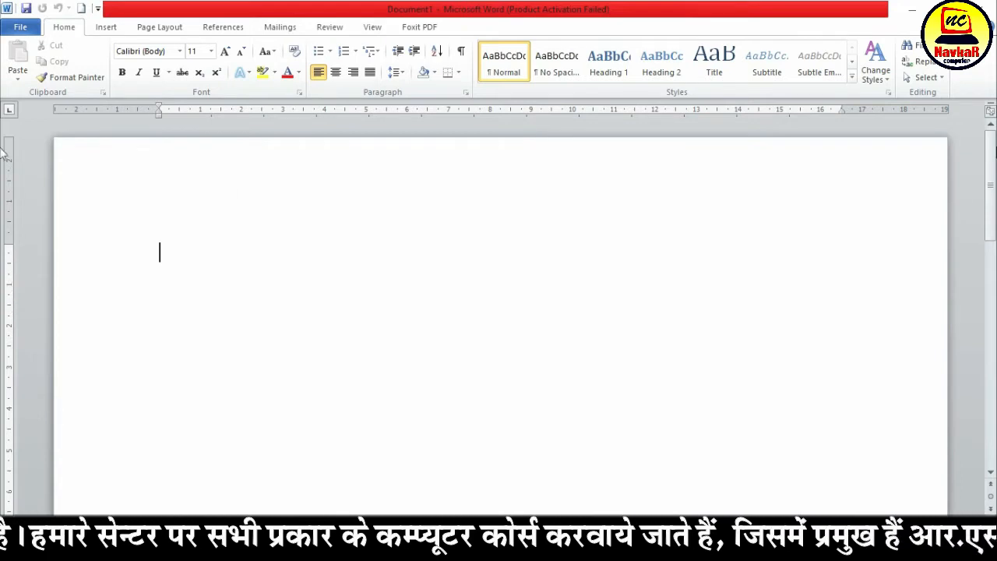
scroll(4, 226, "down", 10)
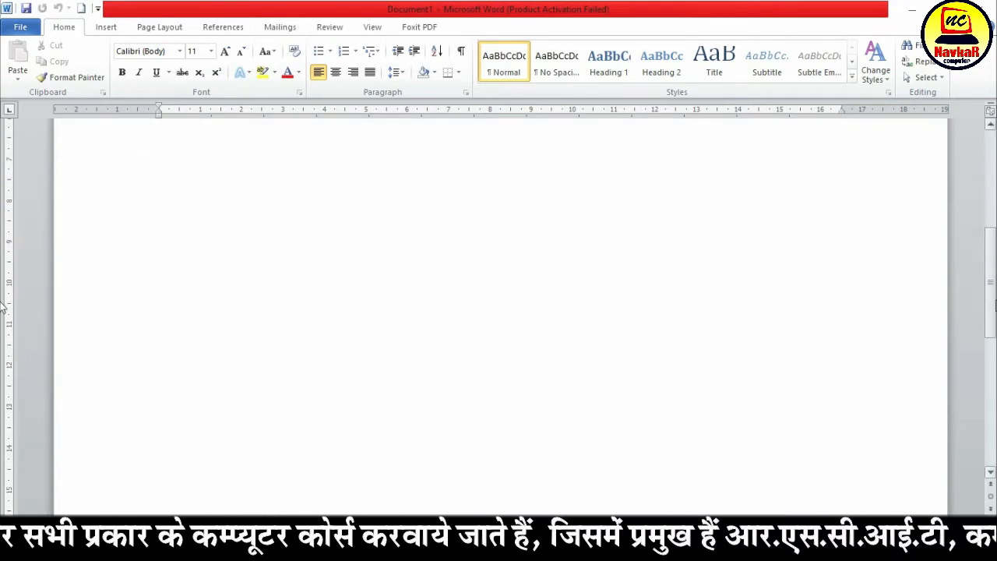
mouse_move(996, 448)
left_mouse_down()
mouse_move(996, 251)
mouse_move(984, 168)
mouse_move(986, 444)
left_mouse_up()
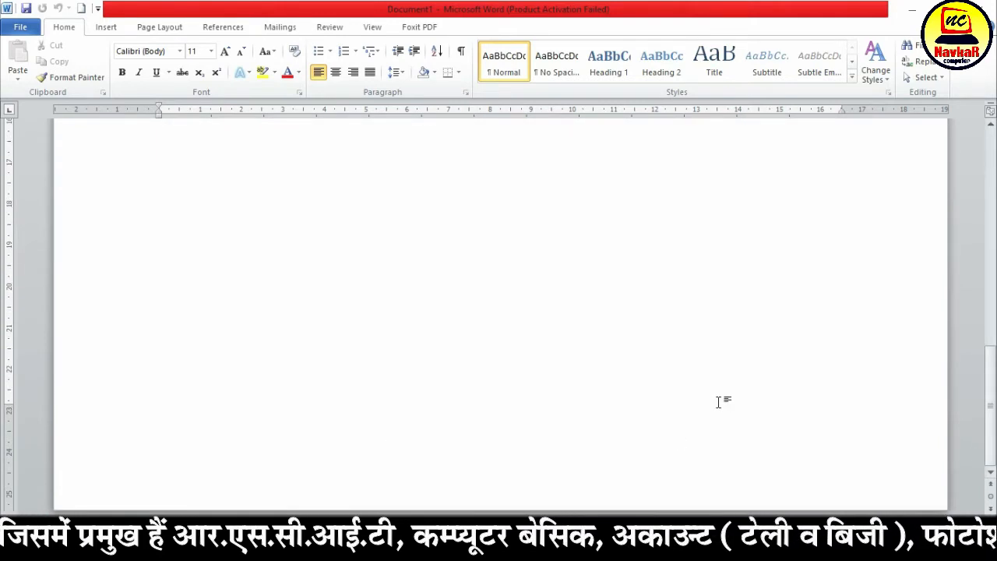
scroll(718, 402, "up", 5)
scroll(718, 402, "up", 1)
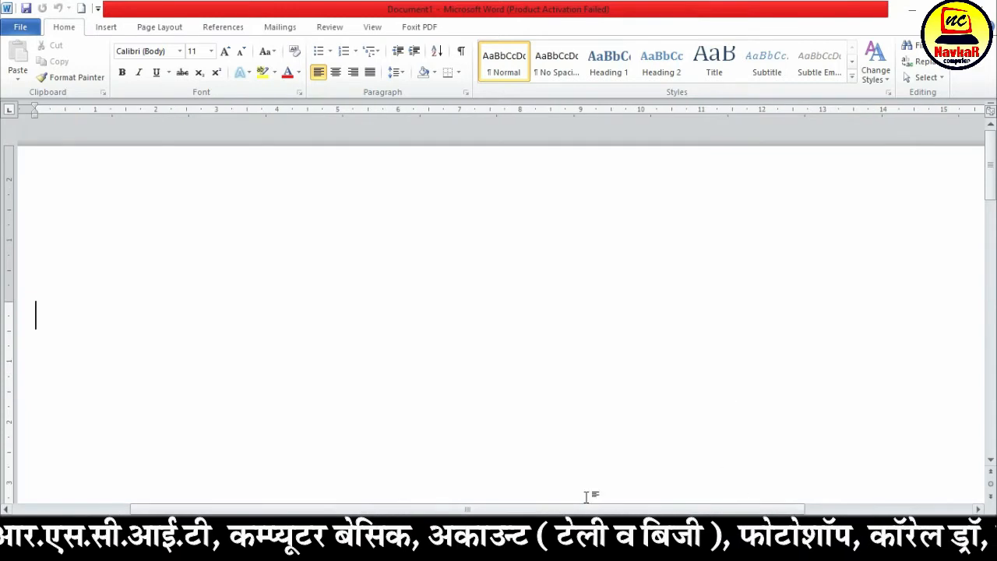
left_click_drag(594, 513, 350, 498)
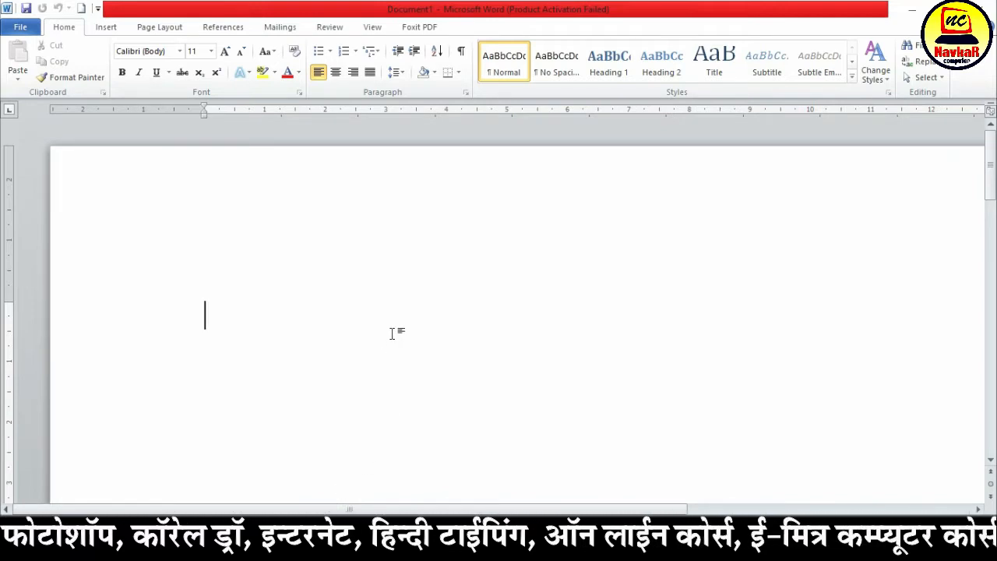
Zoom the blank page out and in several times to compare the different page sizes on screen
scroll(395, 330, "down", 9, "ctrl")
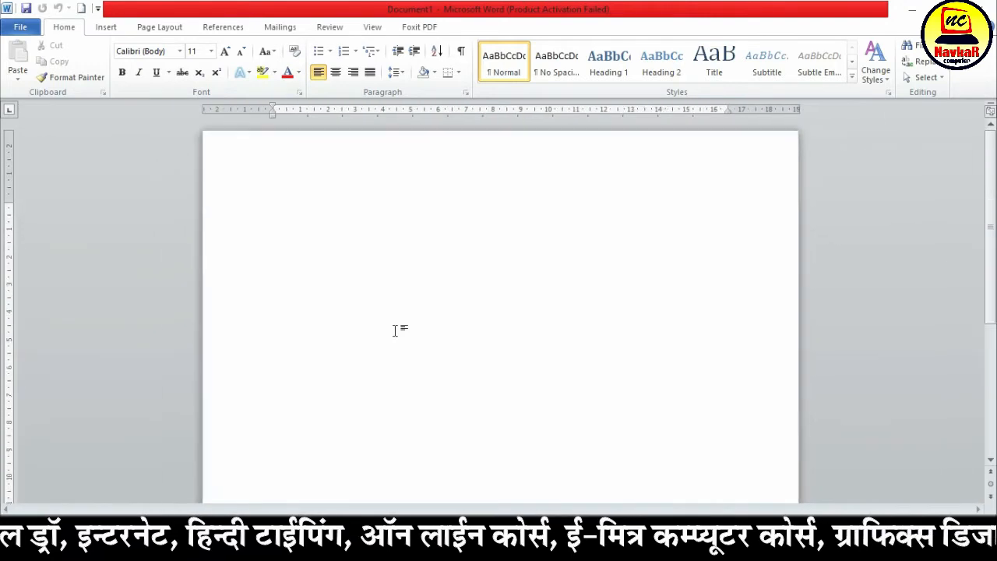
scroll(395, 330, "up", 9, "ctrl")
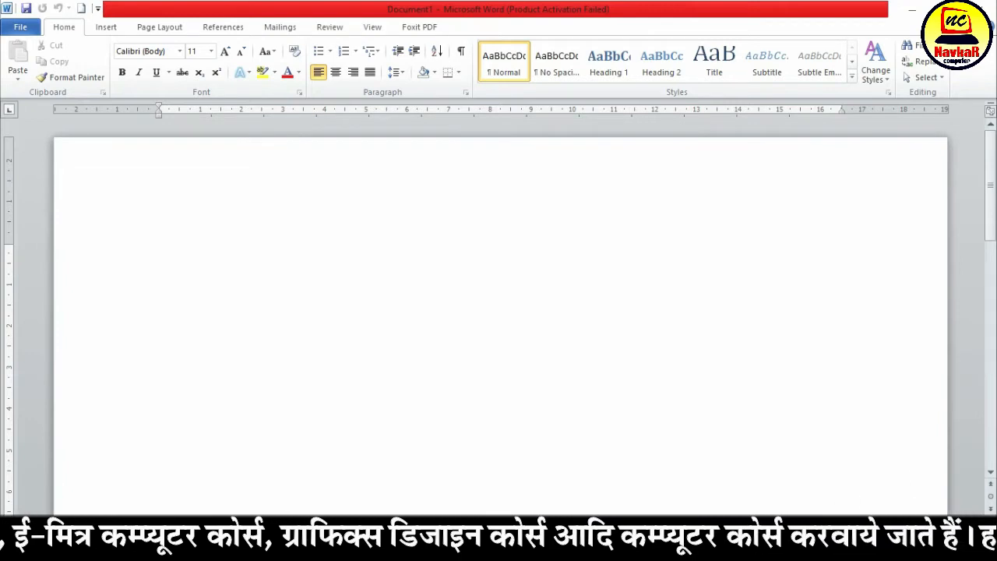
scroll(498, 311, "down", 5, "ctrl")
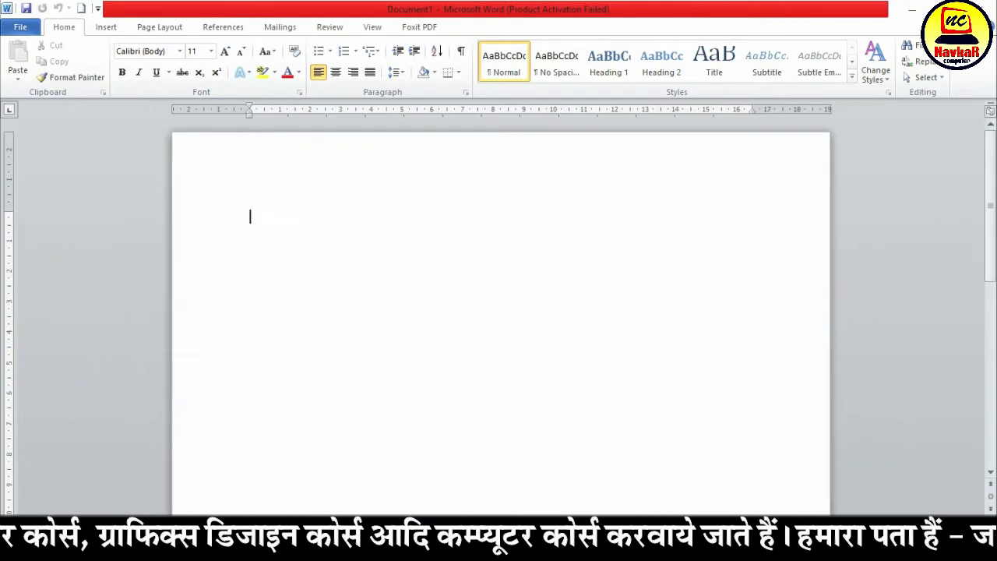
scroll(441, 312, "up", 5, "ctrl")
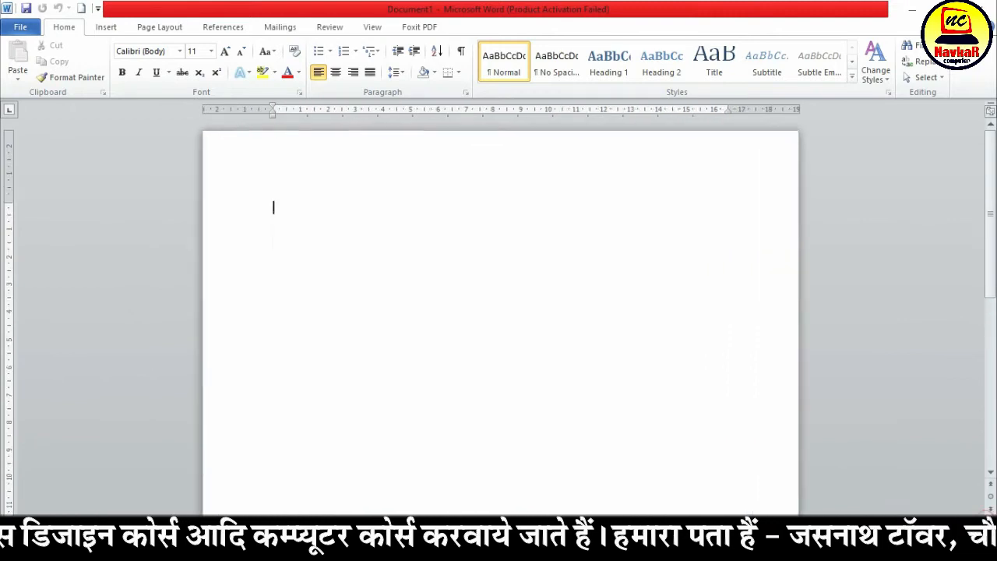
scroll(294, 273, "down", 5, "ctrl")
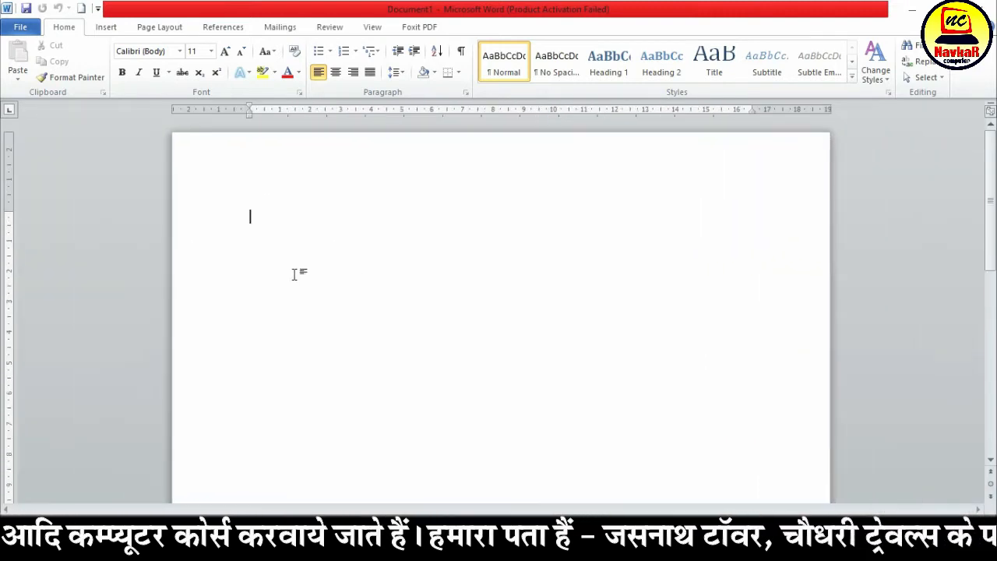
scroll(294, 279, "down", 3, "ctrl")
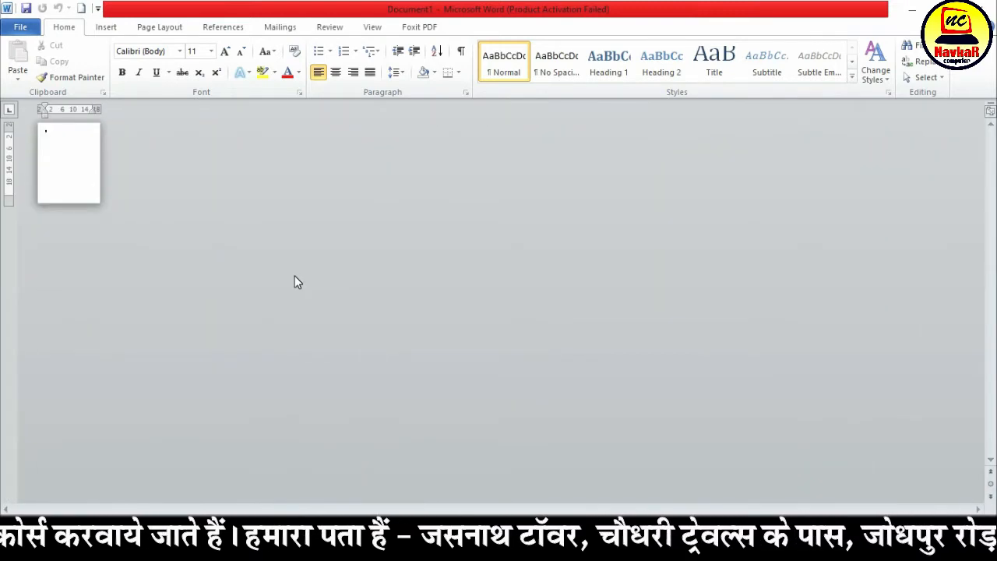
scroll(294, 276, "up", 8, "ctrl")
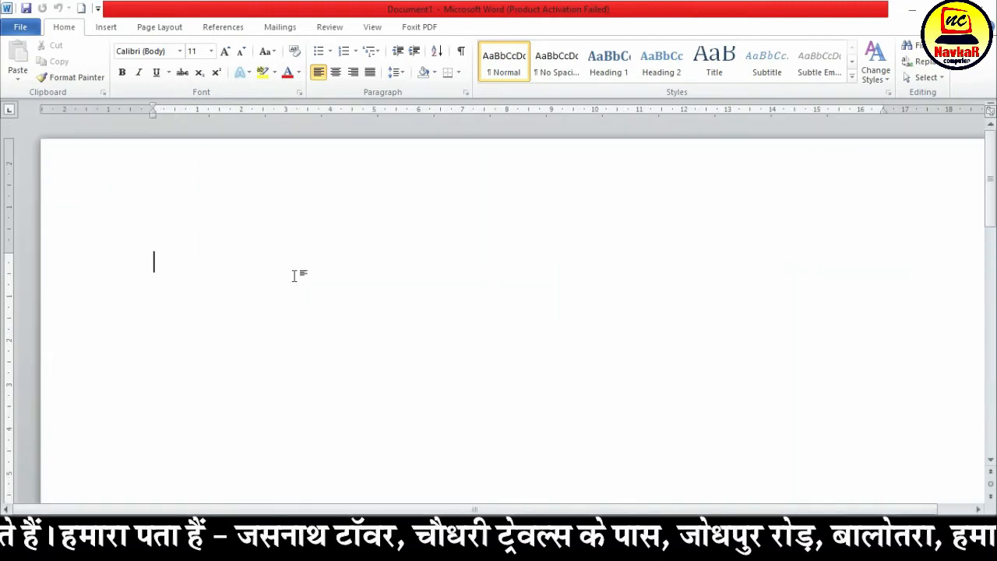
scroll(294, 276, "down", 2, "ctrl")
scroll(295, 276, "up", 1, "ctrl")
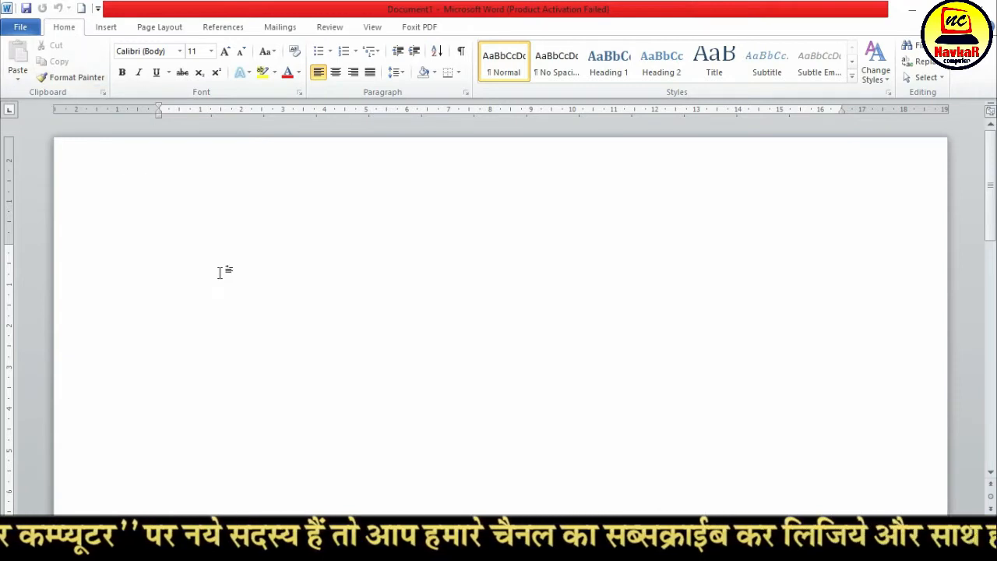
Generate sample paragraphs at the start of the blank document with the formula =rand()
left_click(179, 253)
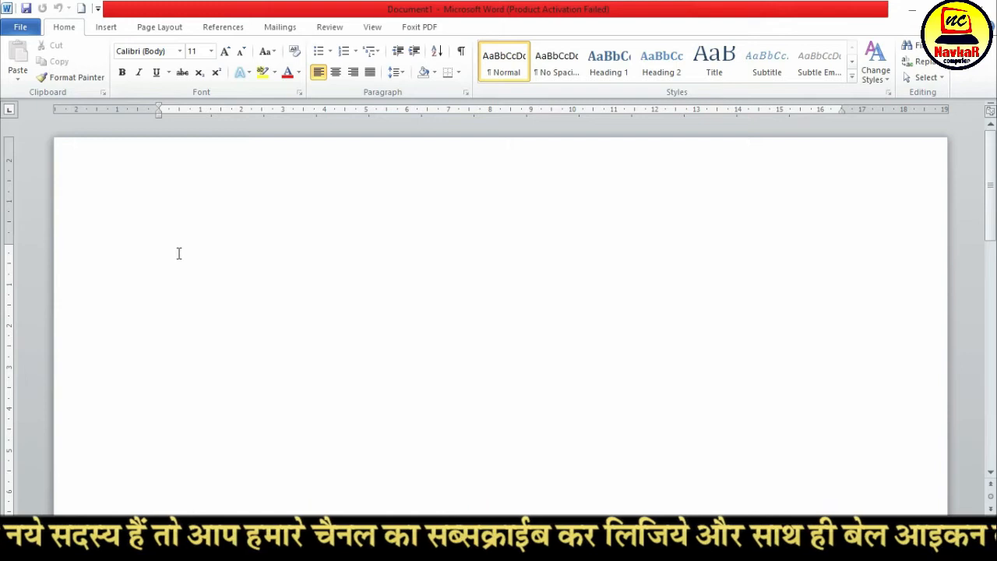
type("=rand(")
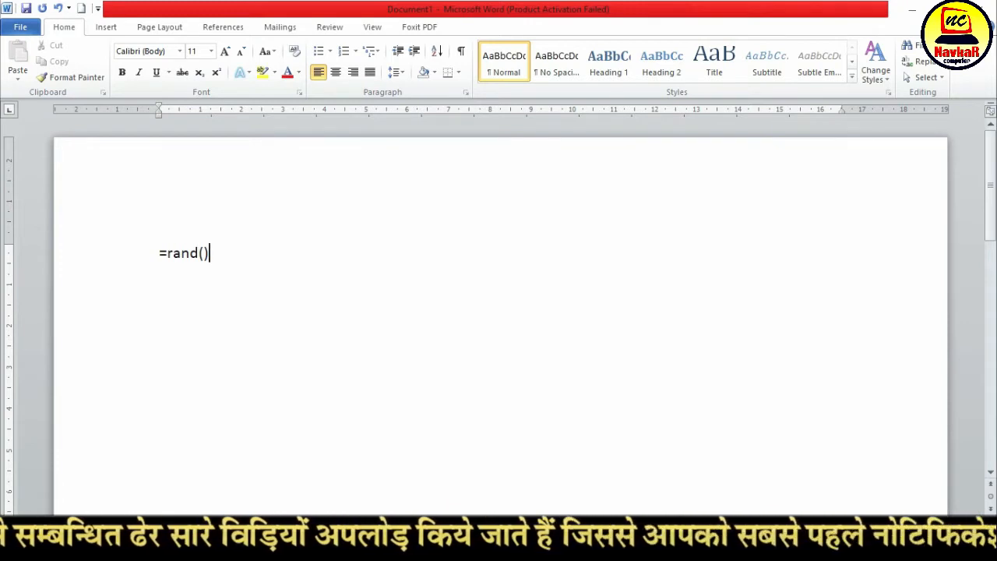
key("Return")
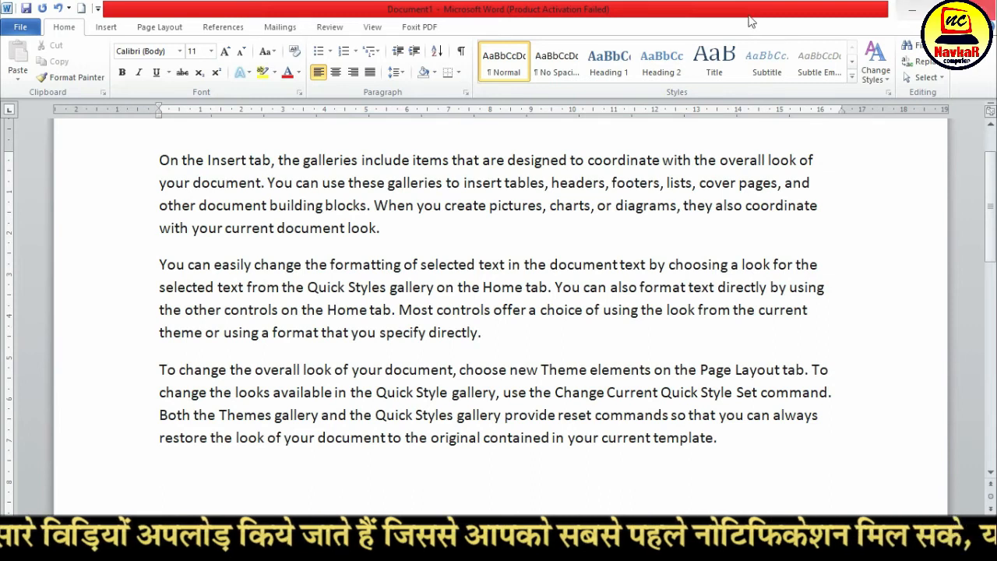
scroll(364, 267, "up", 3)
scroll(364, 267, "down", 2)
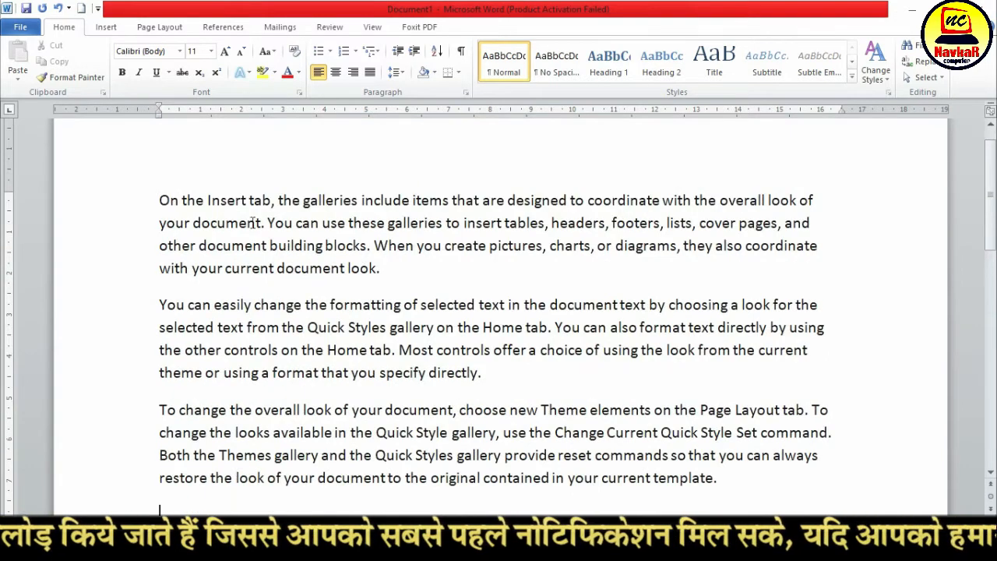
Select the sample text paragraph by paragraph to point out the three generated blocks
left_click_drag(157, 194, 406, 270)
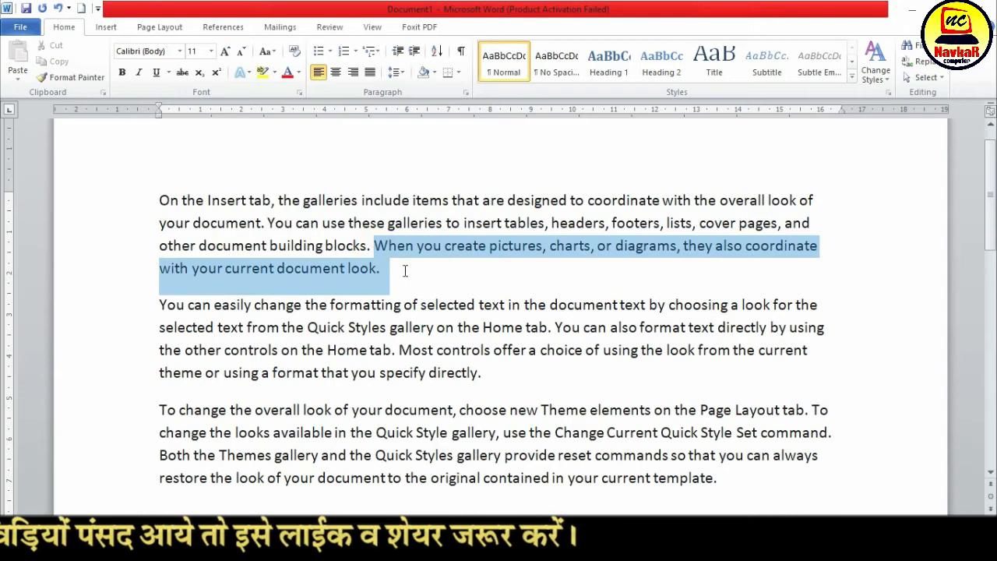
left_click(152, 199)
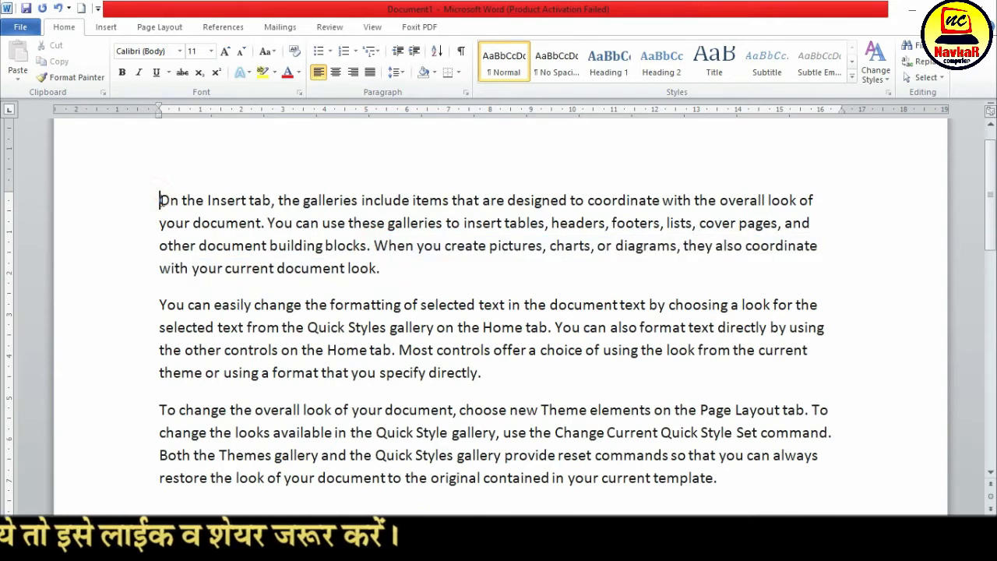
left_click_drag(159, 201, 381, 262)
left_click_drag(153, 305, 281, 353)
left_click_drag(274, 455, 319, 456)
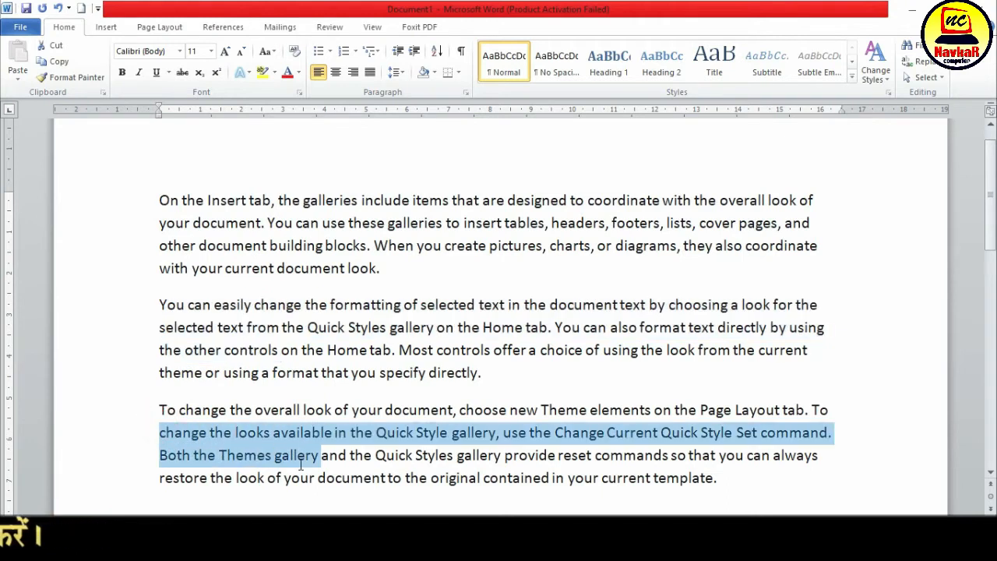
Generate another set of sample paragraphs below the existing text with the formula =rand()
scroll(375, 354, "down", 3)
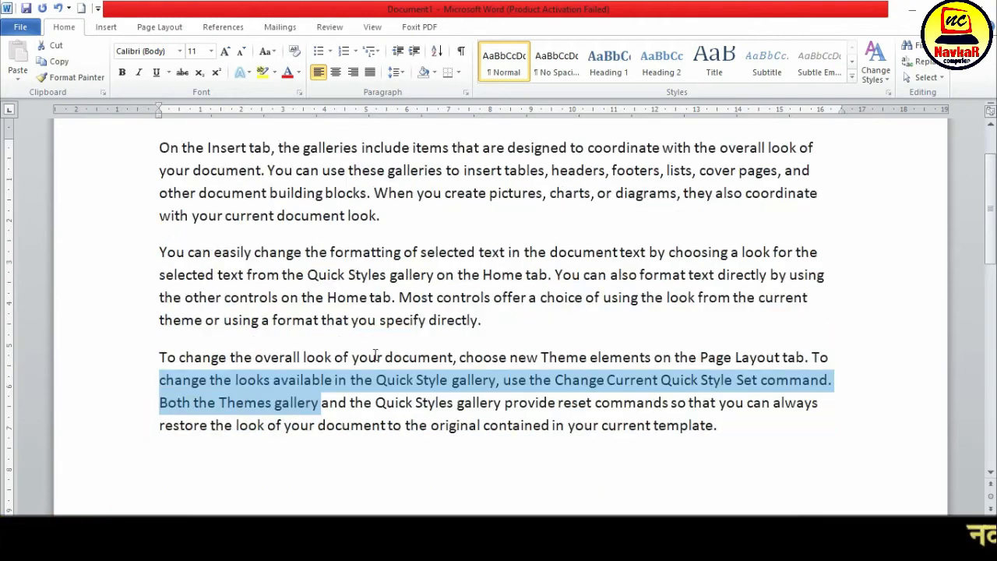
left_click(230, 359)
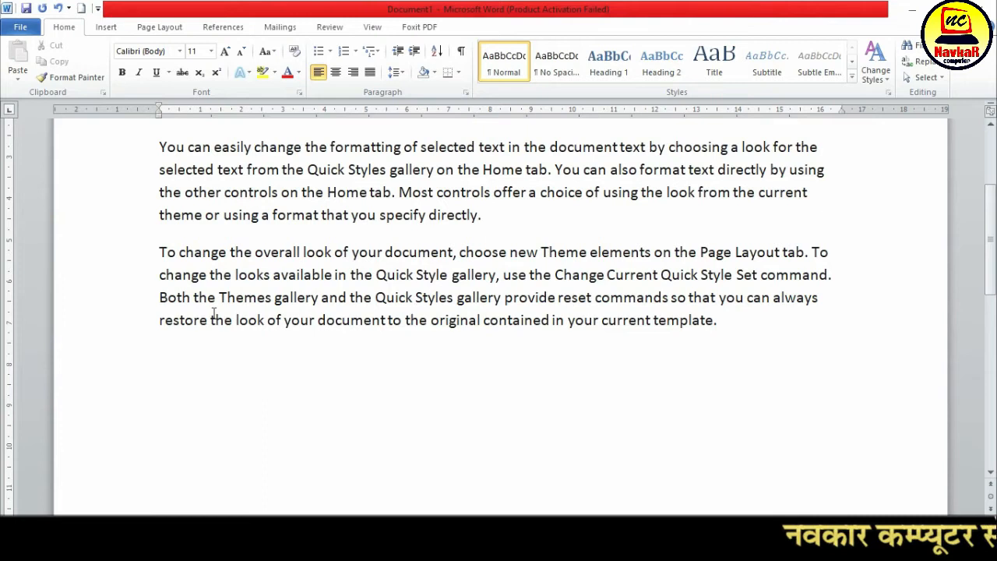
type("=rand")
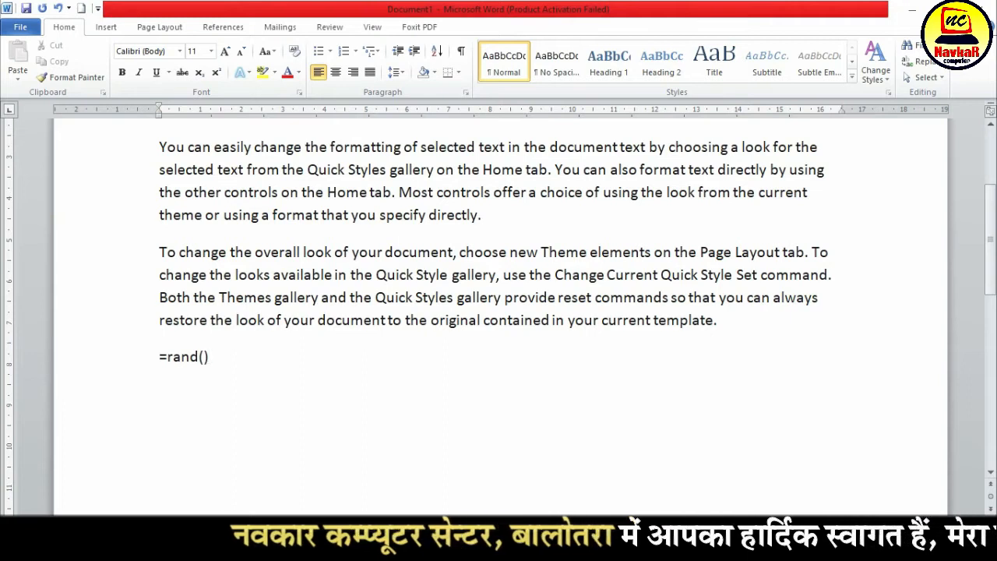
type("()")
key("Return")
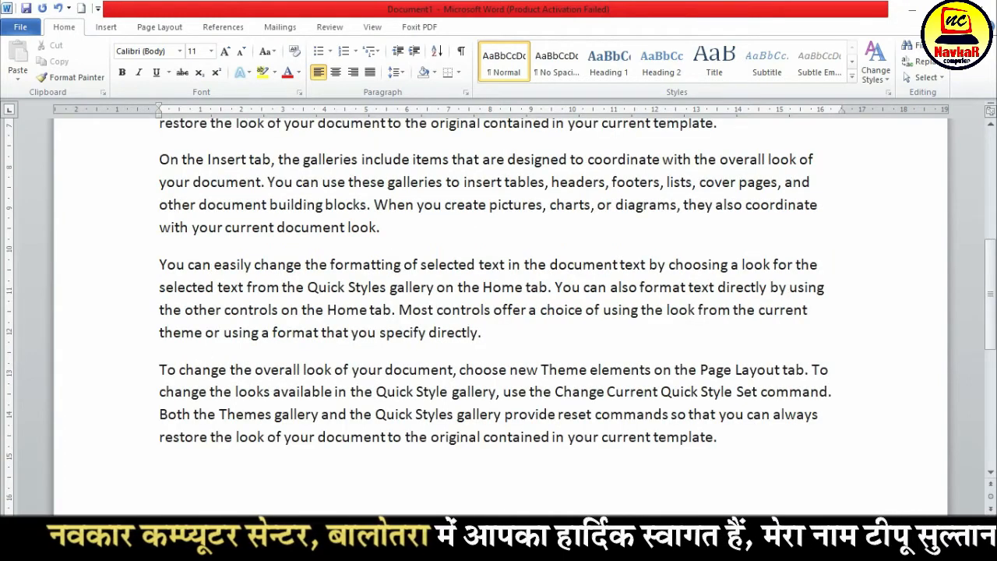
Generate a single sample paragraph further down the page with =rand(1), and select that paragraph
scroll(347, 312, "down", 2)
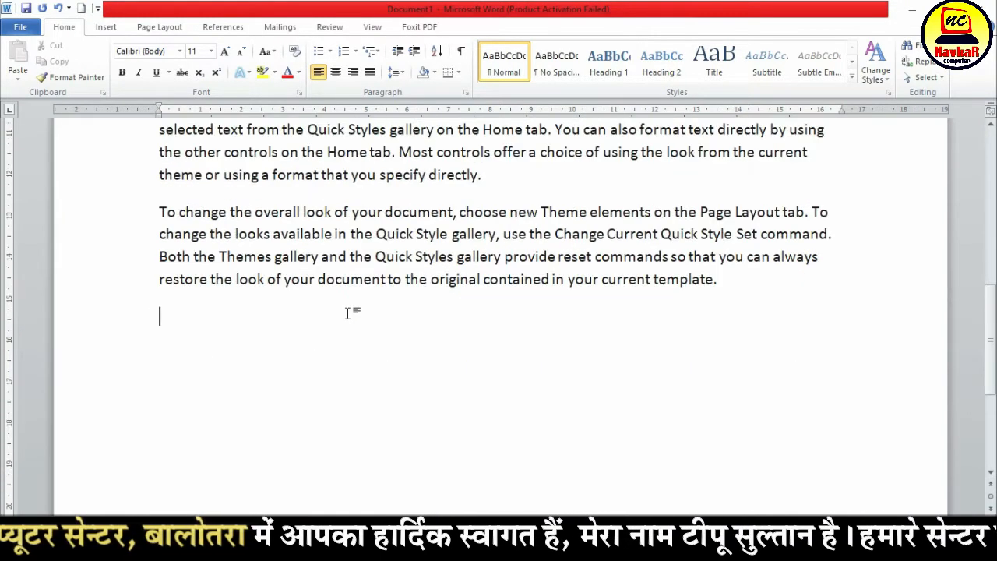
scroll(329, 338, "down", 1)
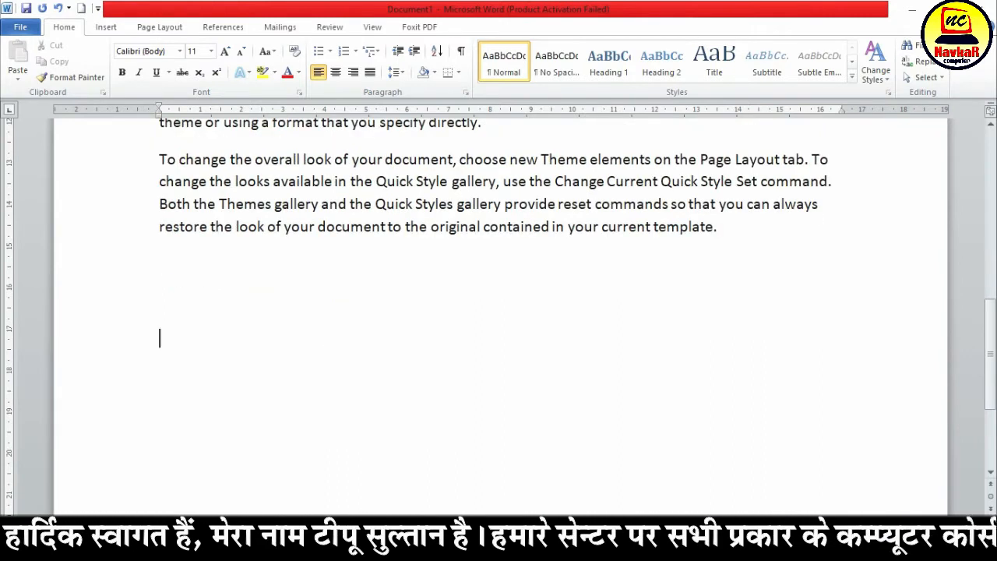
scroll(499, 311, "down", 3)
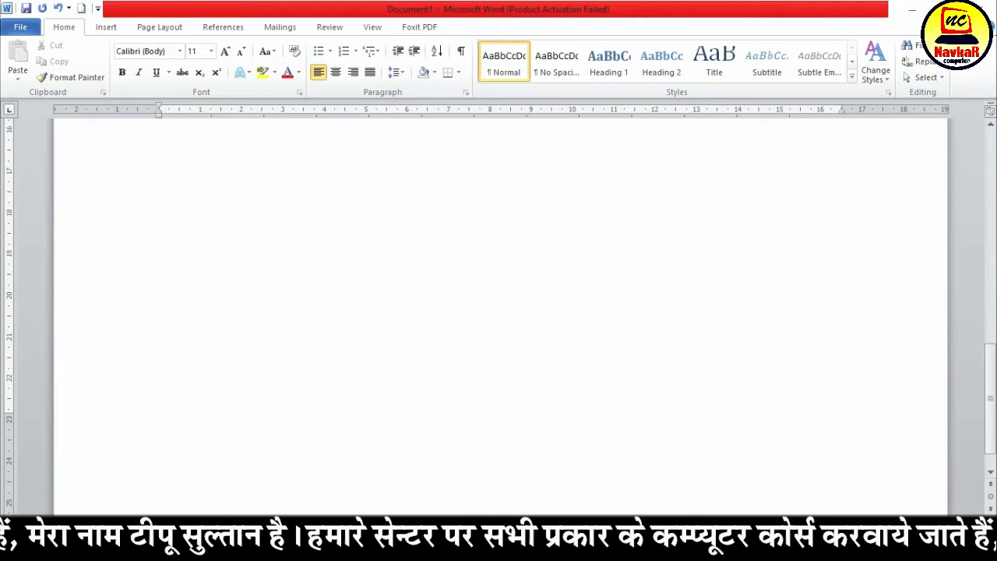
type("=rand(")
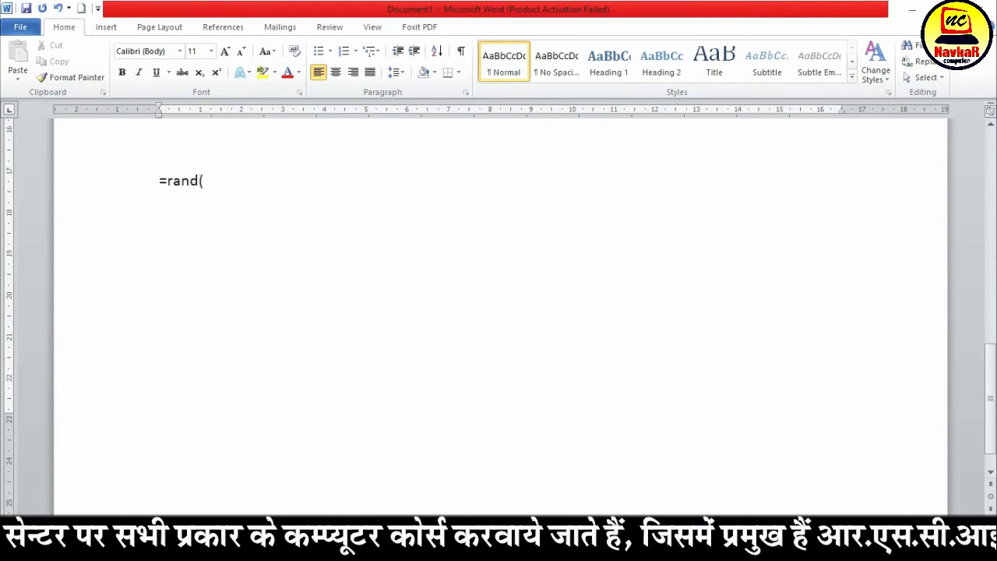
type("1")
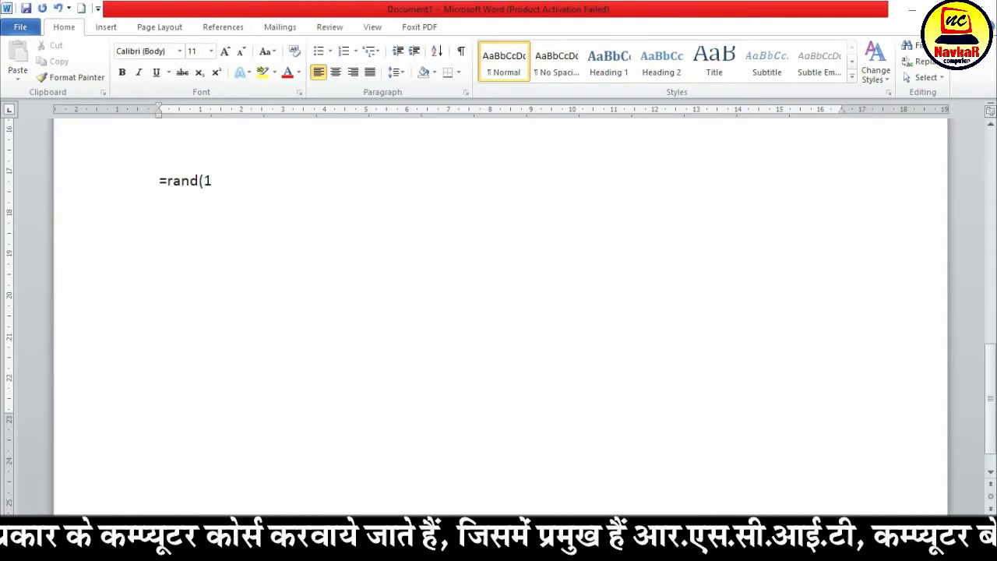
type(")")
key("Return")
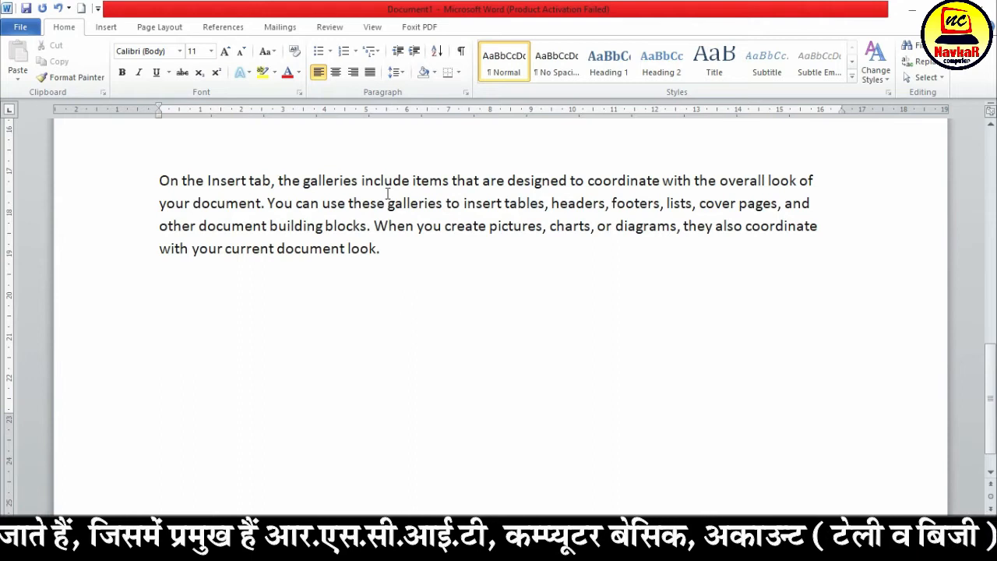
left_click_drag(161, 176, 417, 245)
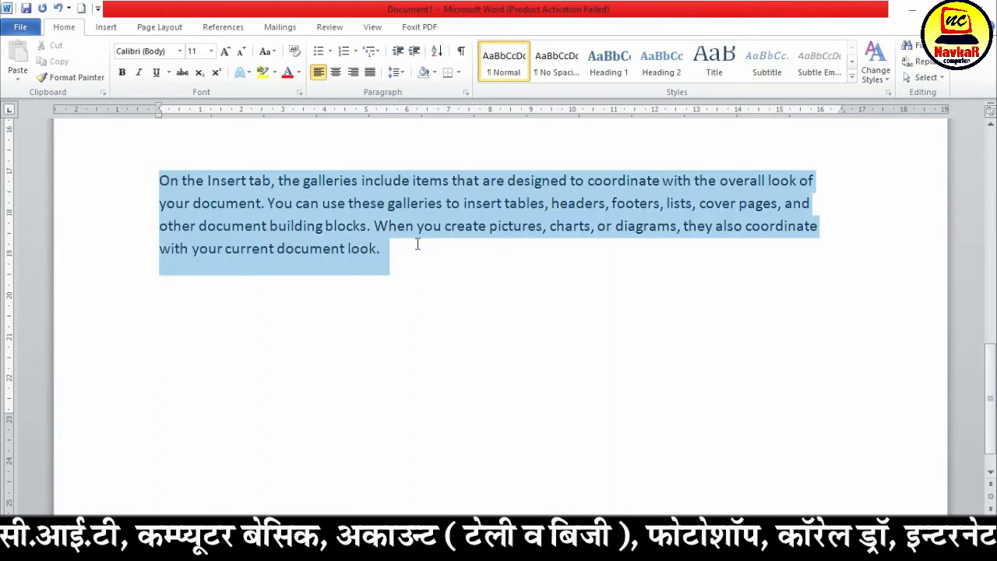
Generate one five-sentence sample paragraph below the single paragraph with the formula =rand(1,5)
left_click(413, 280)
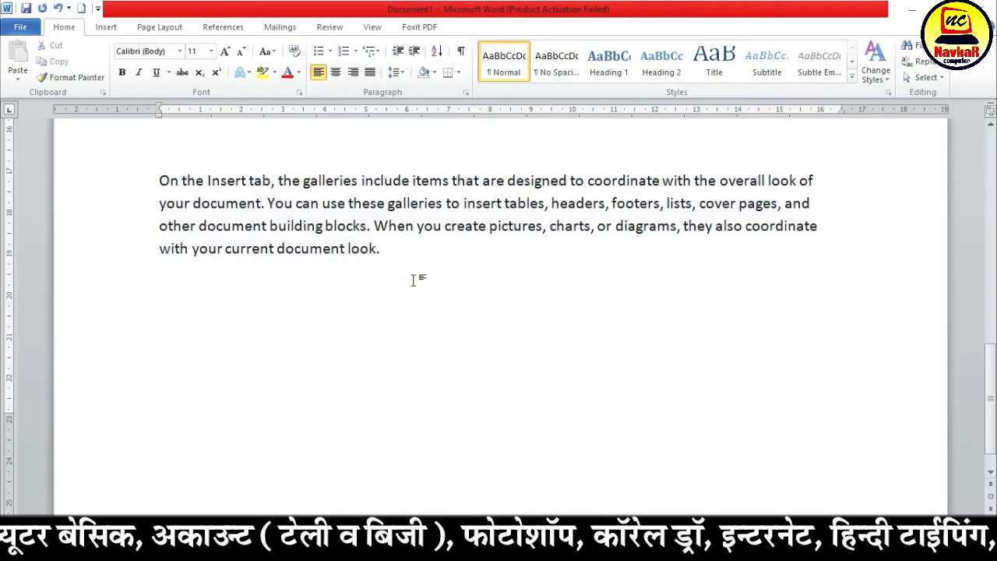
type("=")
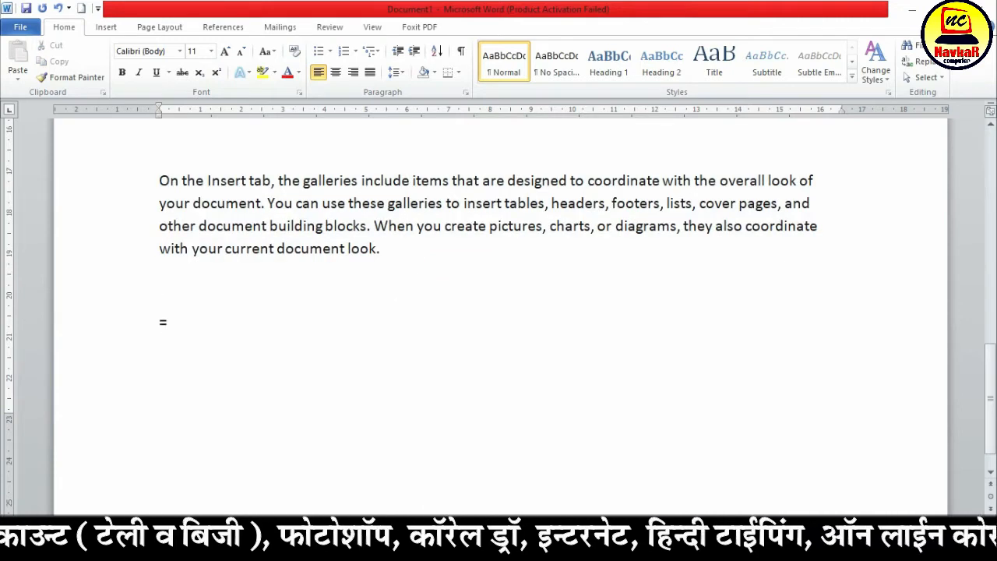
type("rand(1")
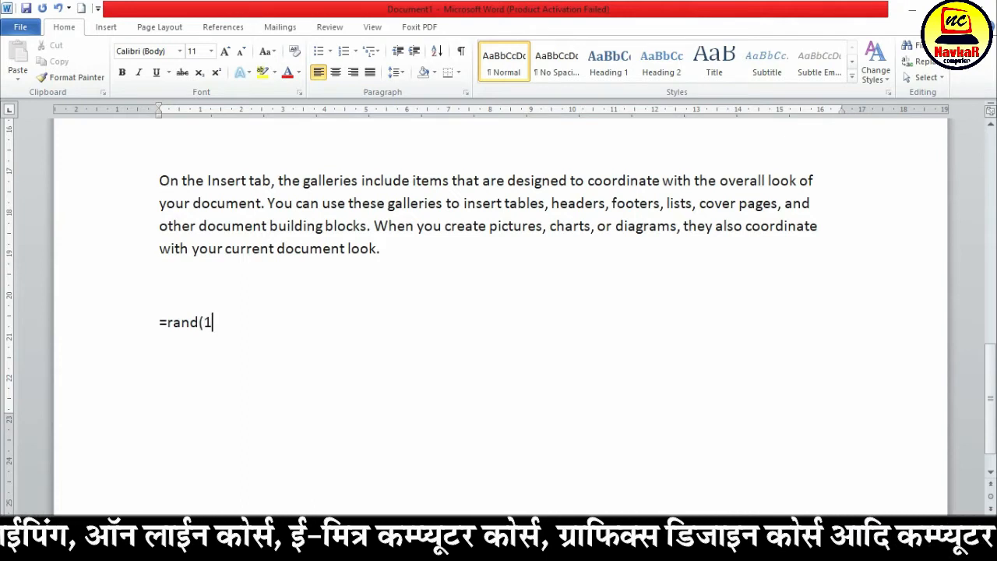
type(",5")
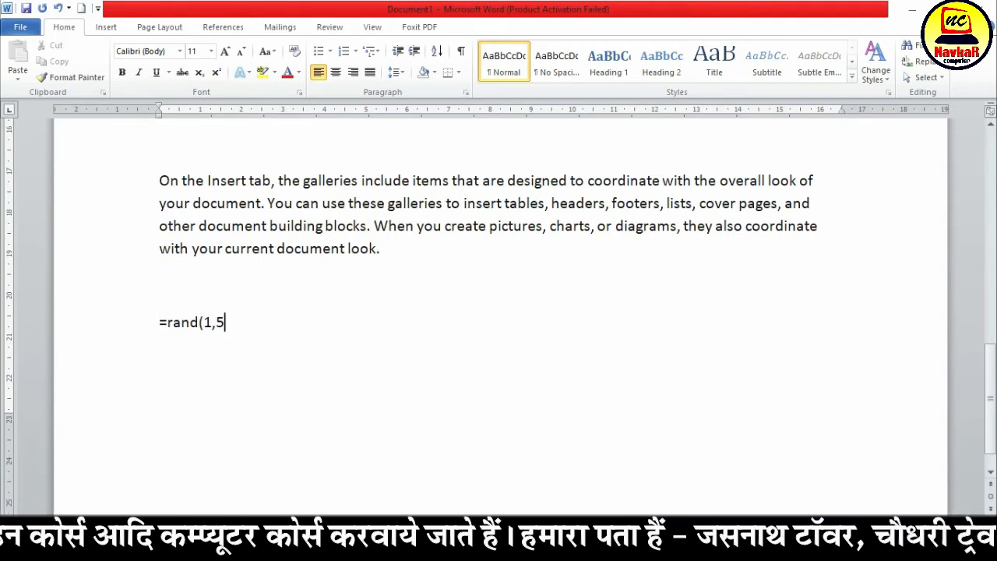
type(")")
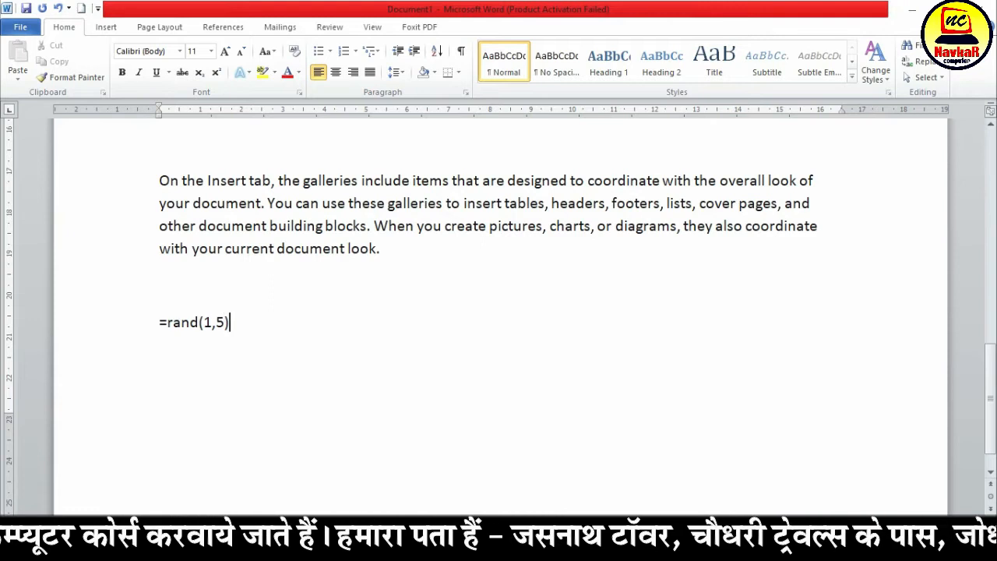
key("Return")
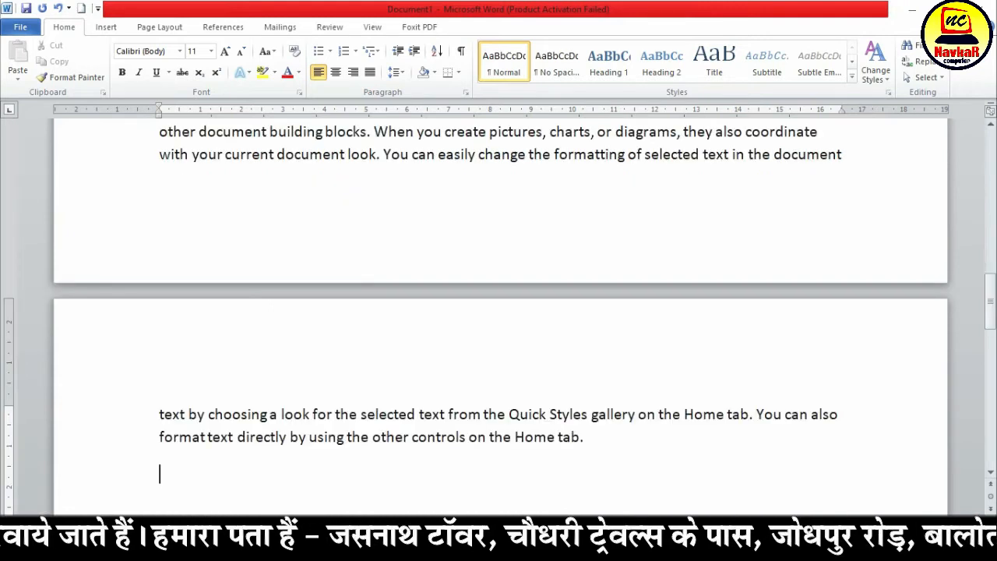
Examine the extent of the new five-sentence paragraph across the page break, then clear the selection
scroll(396, 291, "down", 2)
scroll(396, 291, "up", 4)
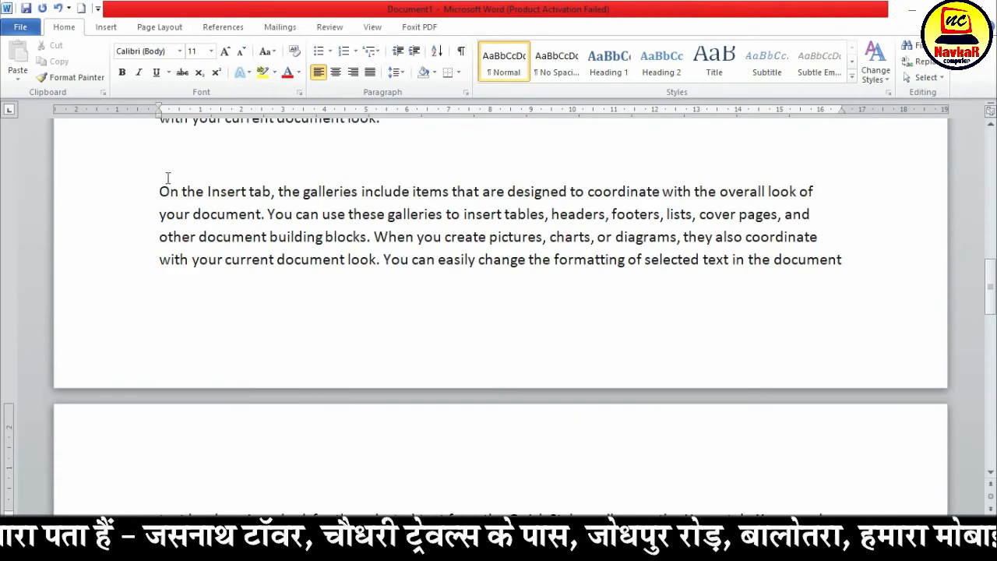
left_click_drag(159, 155, 335, 381)
left_click(287, 214)
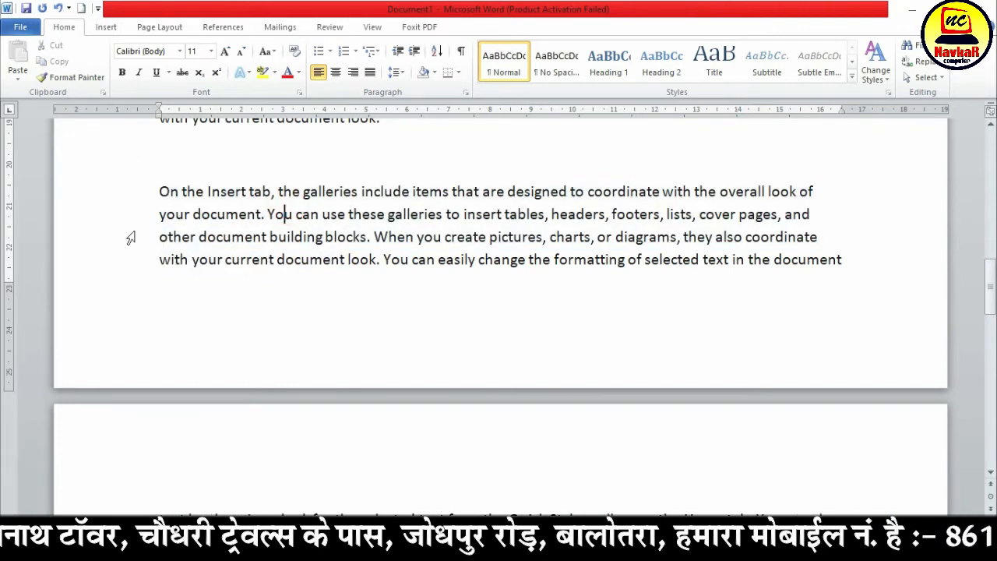
Generate twenty sample paragraphs of five sentences each below the existing text with the formula =rand(20,5)
scroll(267, 269, "down", 4)
left_click(250, 341)
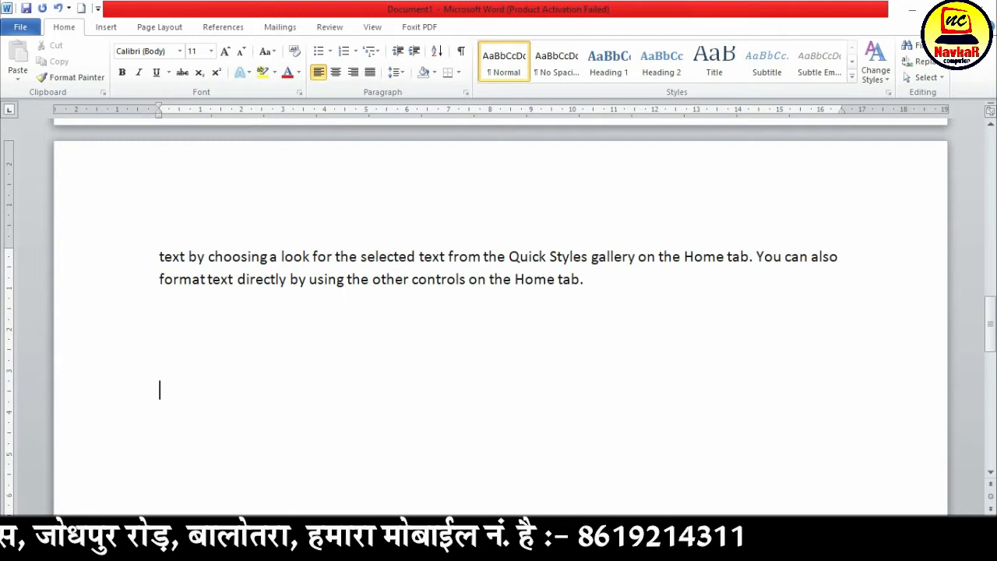
scroll(151, 492, "down", 3)
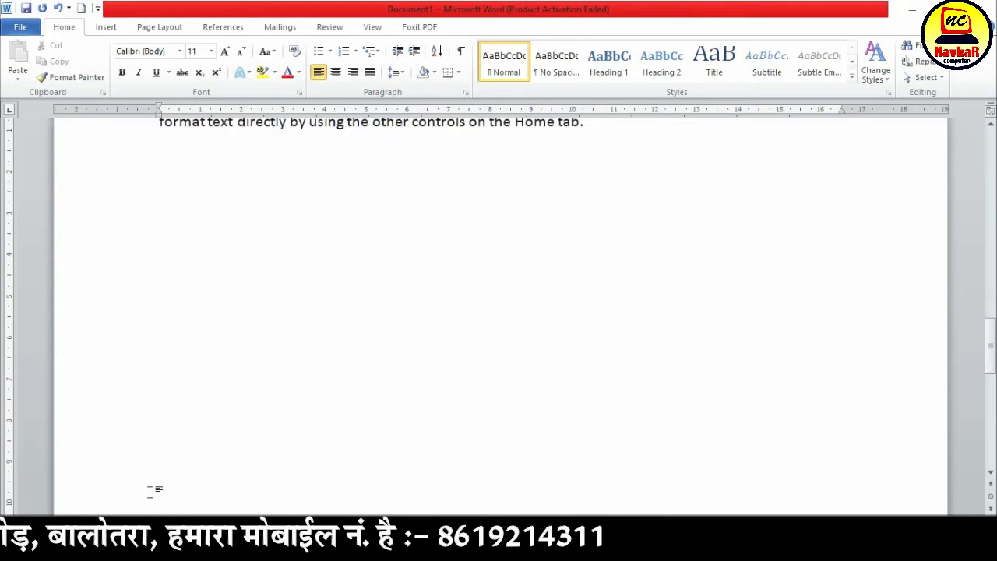
left_click(244, 363)
scroll(245, 364, "up", 3)
scroll(179, 305, "up", 2)
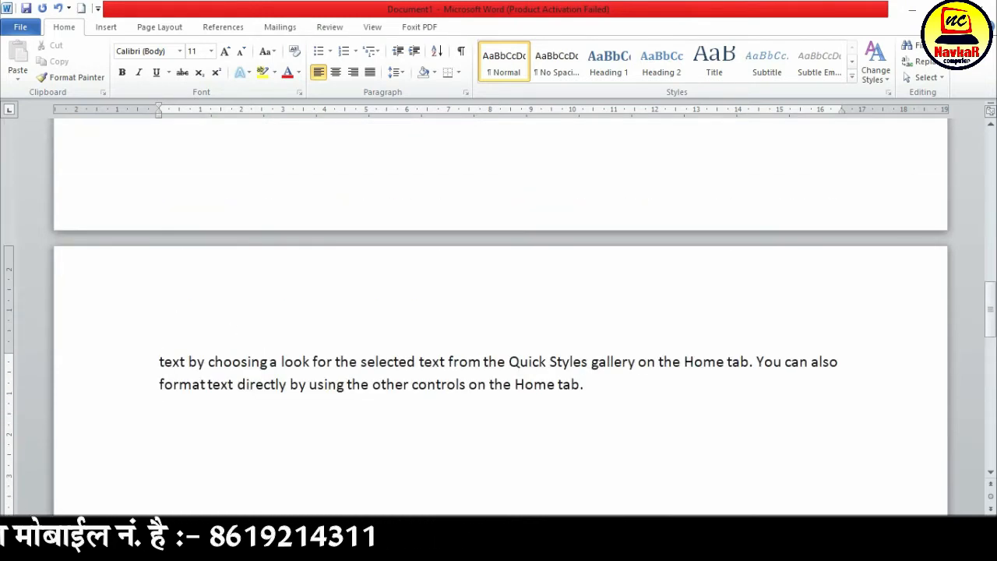
scroll(398, 365, "down", 4)
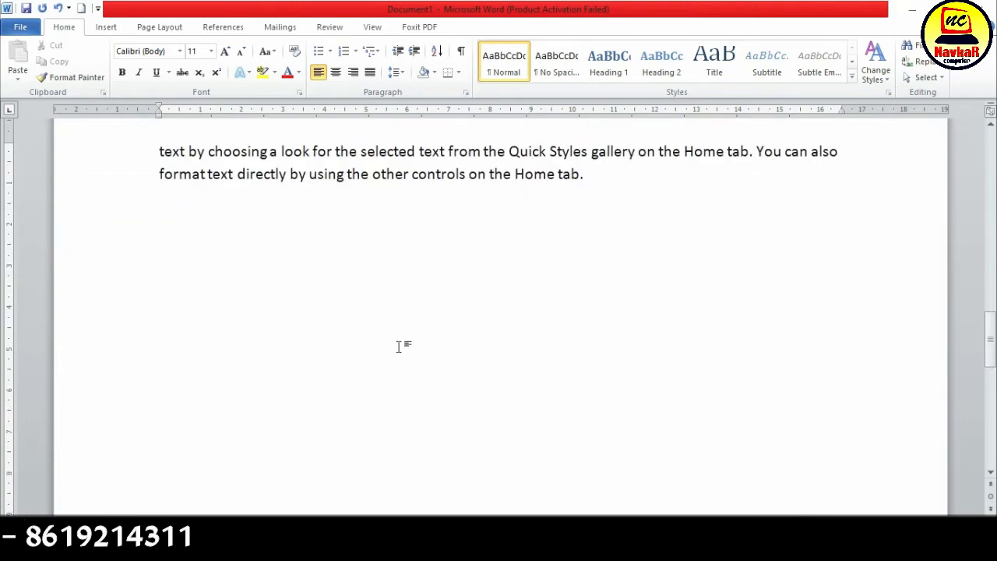
type("=rand")
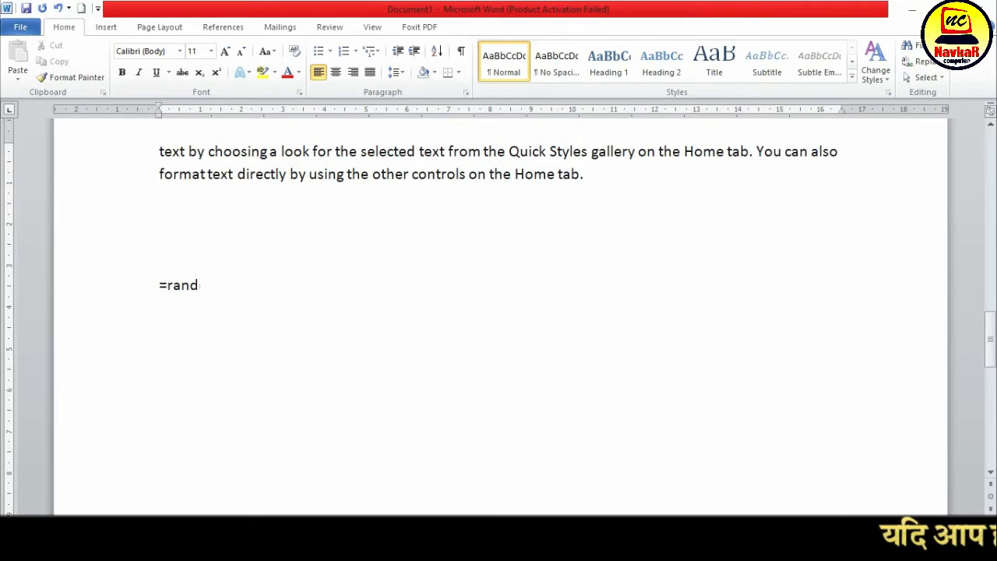
type("(20,5")
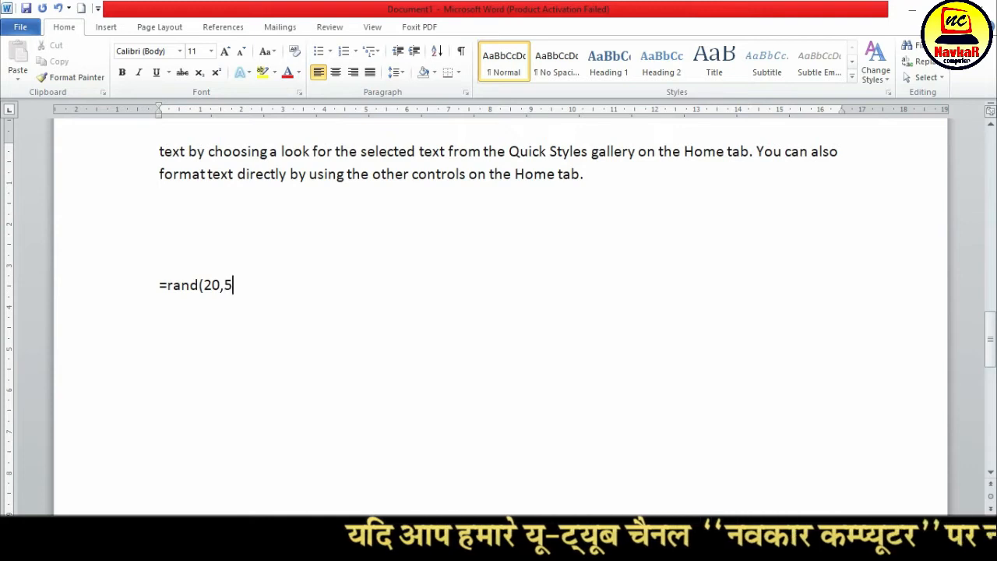
type(")")
key("Return")
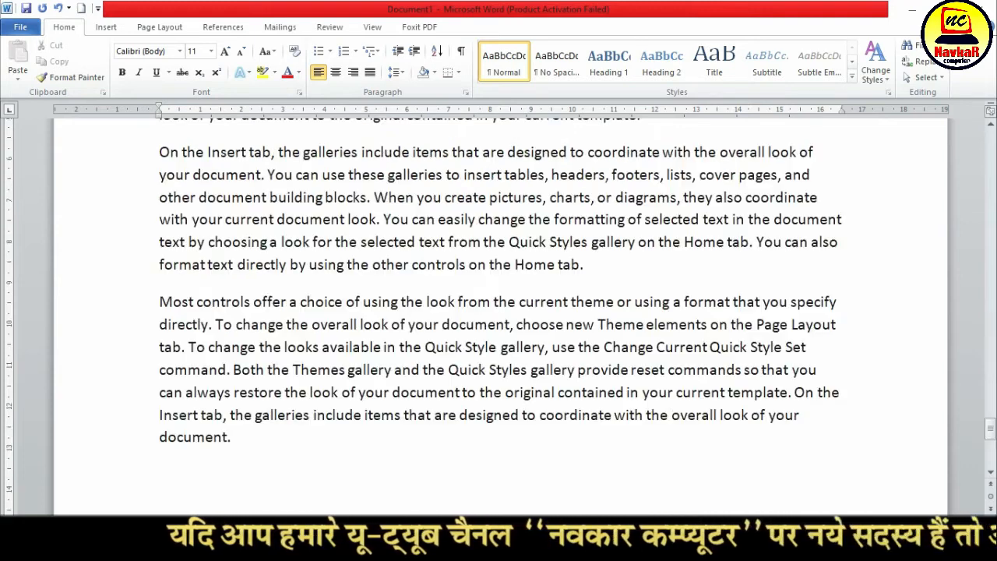
Review the last generated paragraphs at the end of the document by selecting them one after another
scroll(396, 434, "down", 3)
left_click(397, 423)
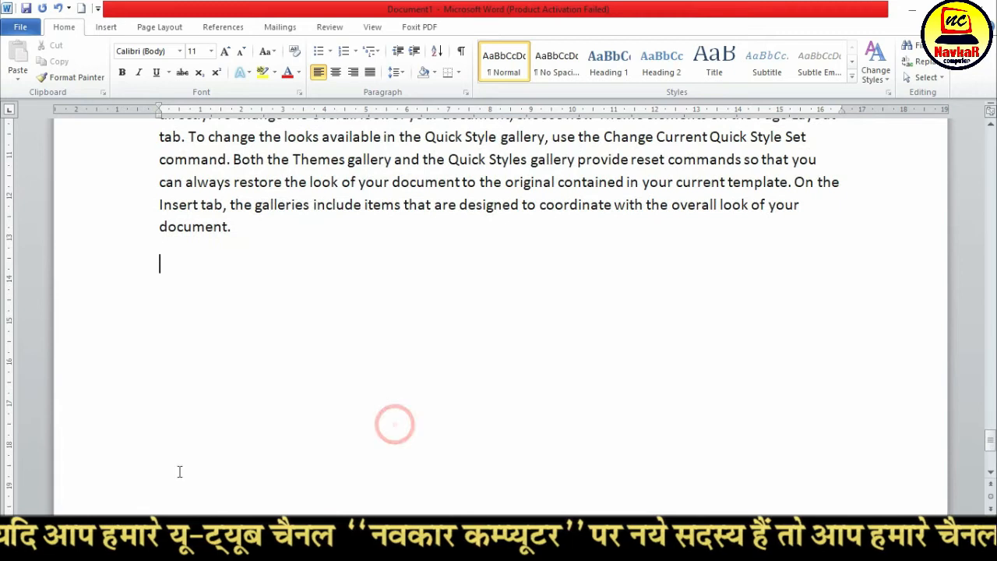
scroll(291, 412, "up", 3)
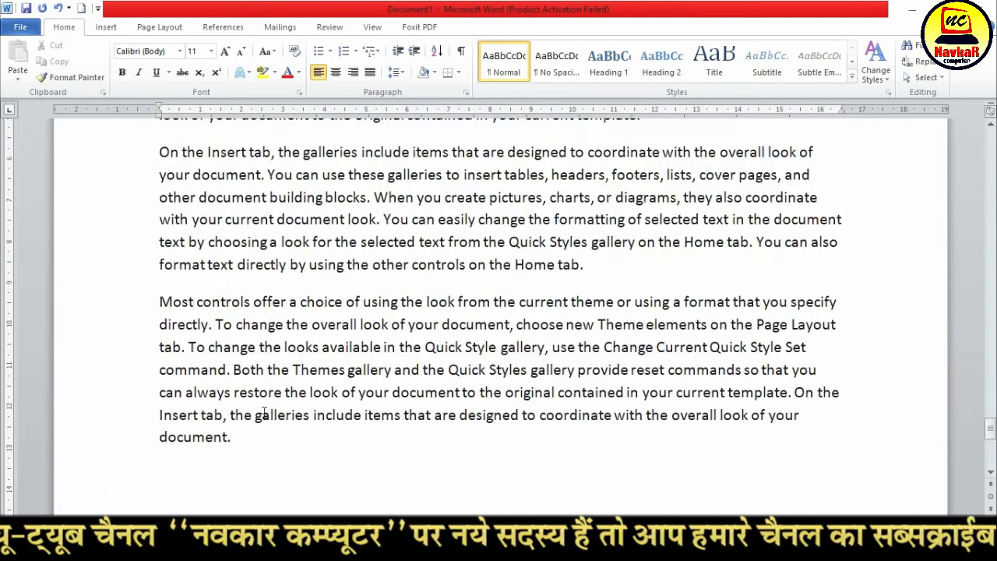
left_click_drag(164, 299, 240, 445)
scroll(239, 446, "up", 2)
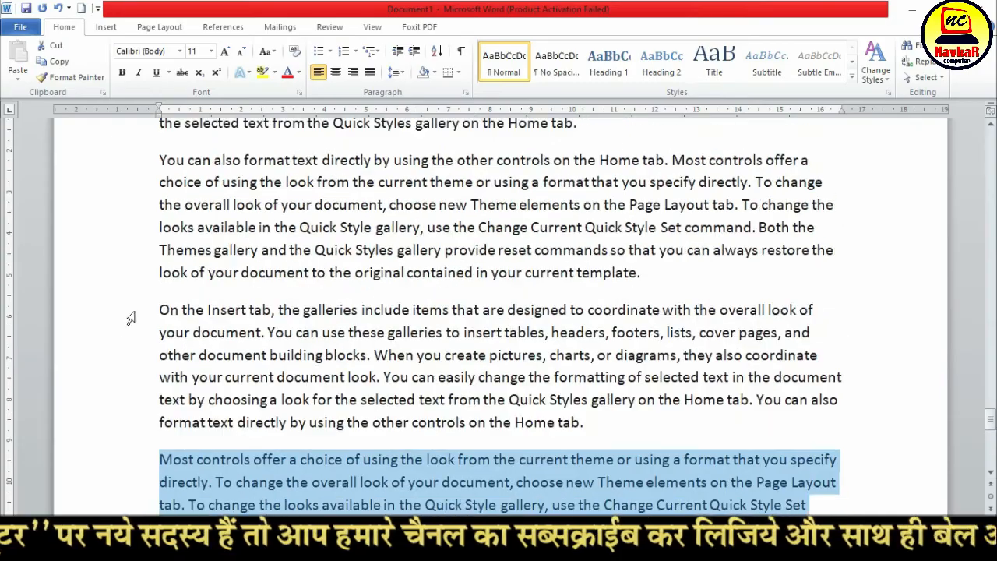
left_click_drag(143, 308, 194, 357)
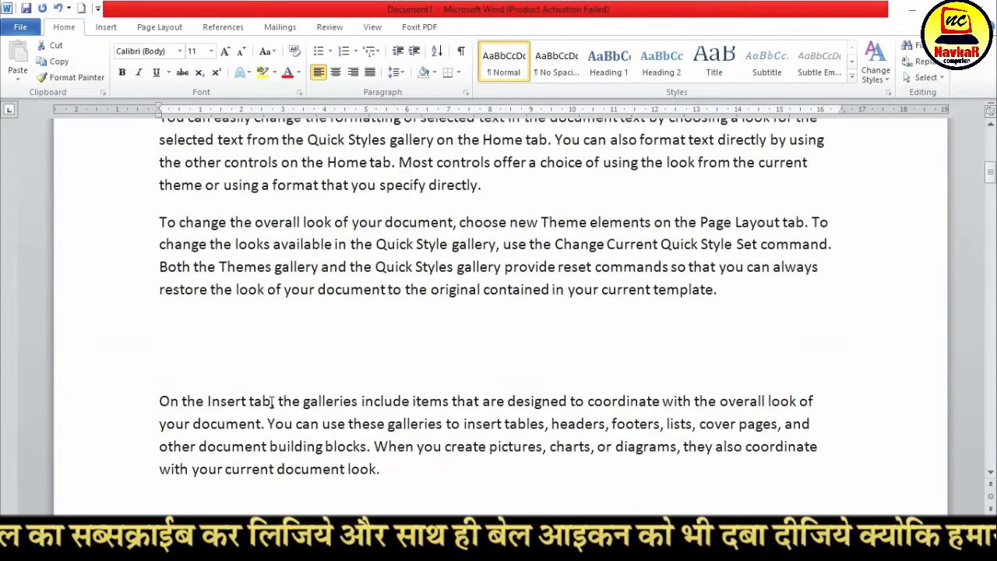
Select the whole first paragraph at the start of the document
scroll(272, 402, "up", 3)
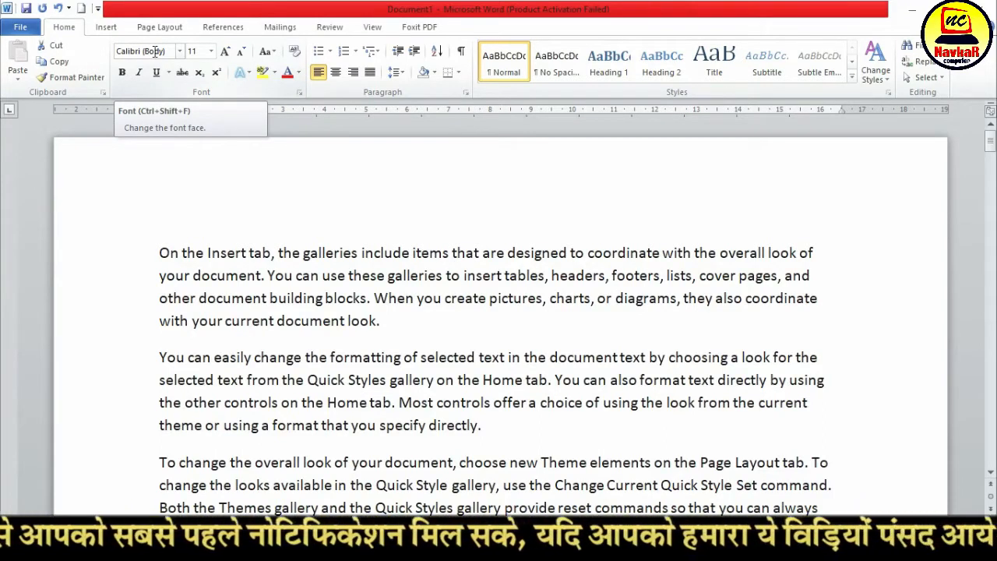
left_click(331, 379)
left_click_drag(160, 254, 401, 316)
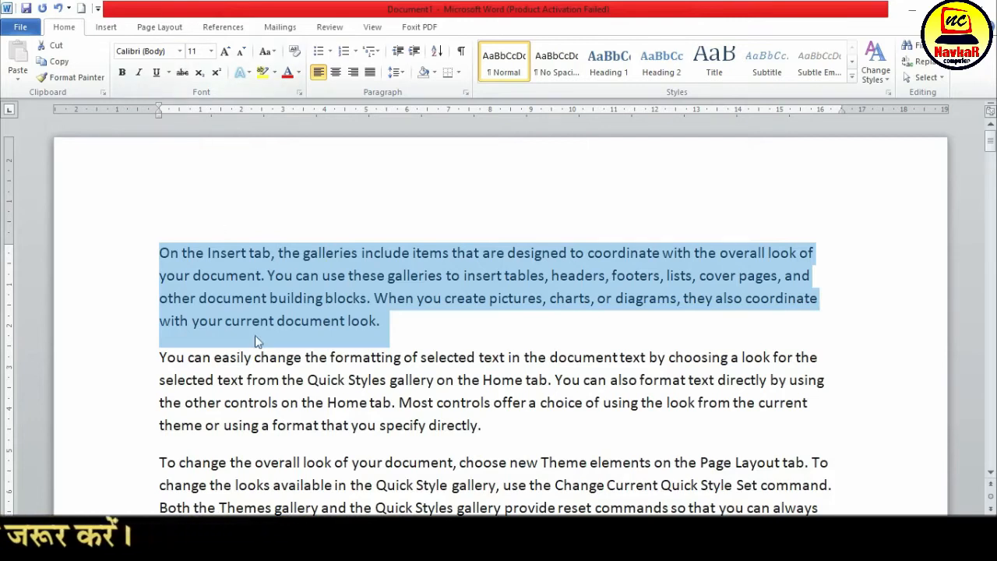
Change the font of the whole first paragraph to Times New Roman
left_click(202, 285)
key("ctrl+Home")
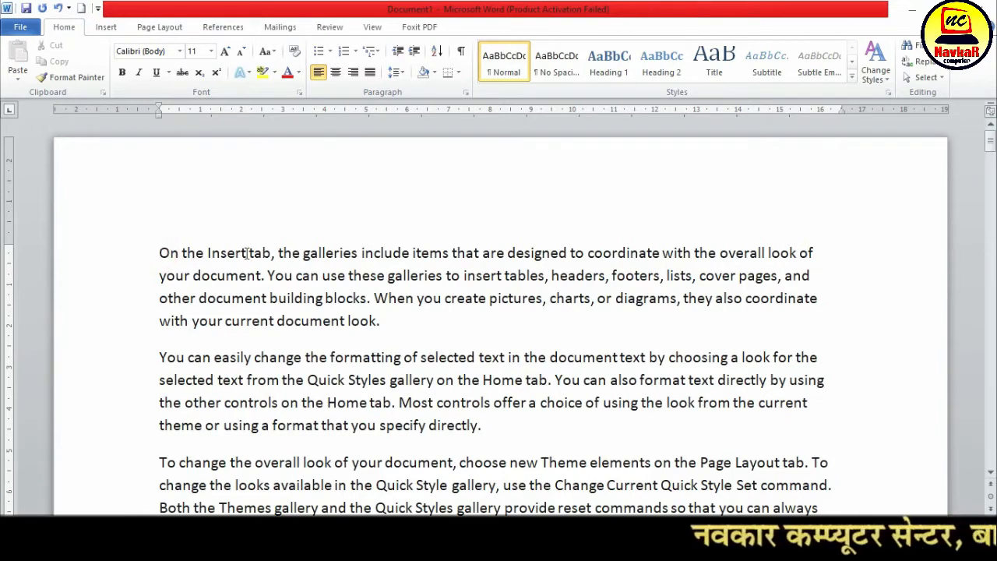
left_click(397, 319)
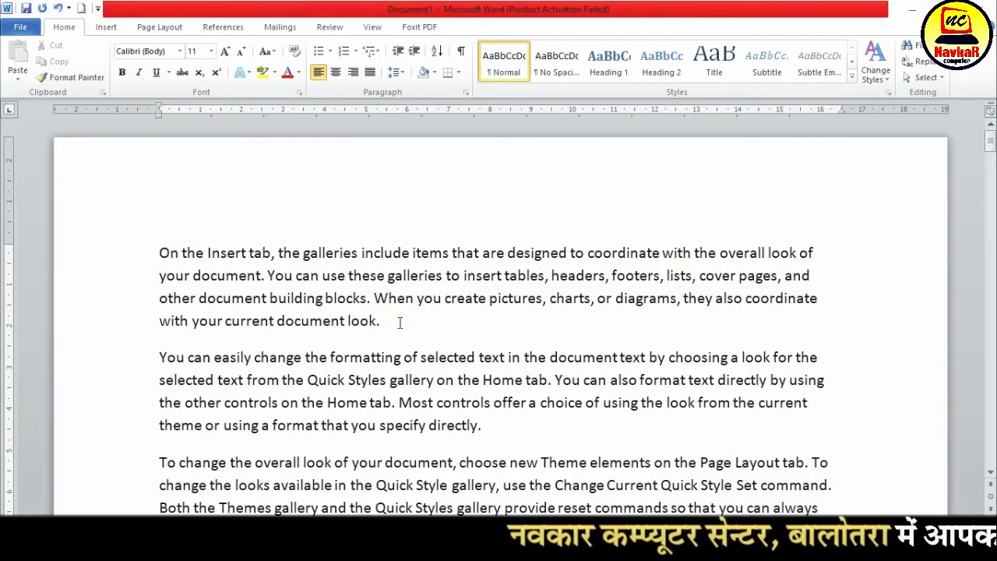
left_click(156, 253)
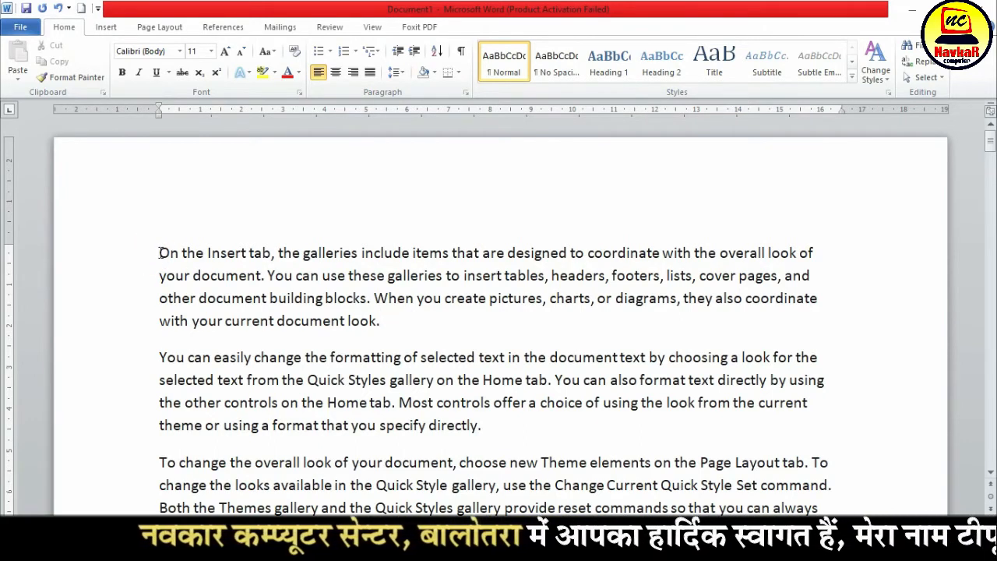
left_click_drag(159, 252, 387, 322)
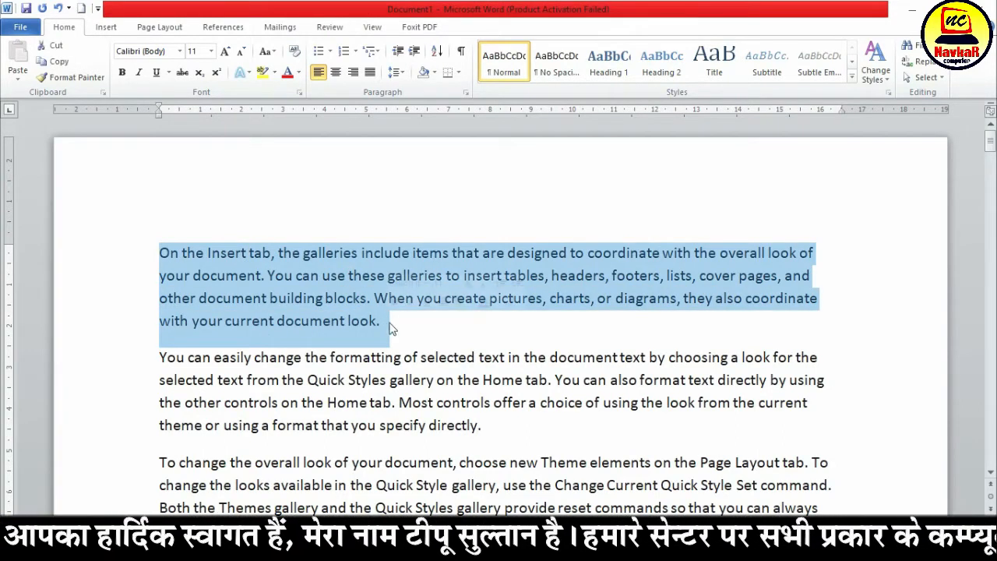
left_click(179, 52)
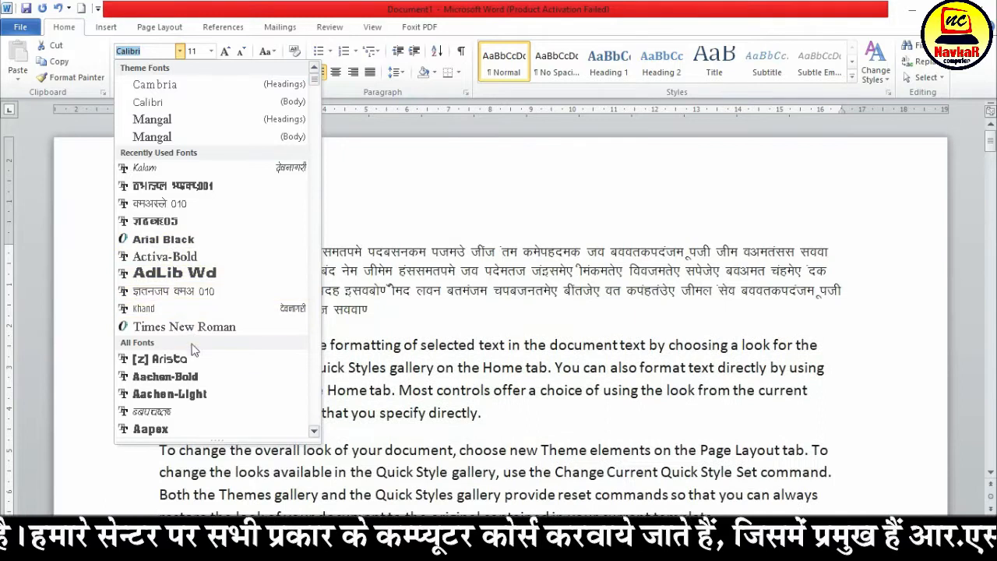
scroll(195, 366, "down", 1)
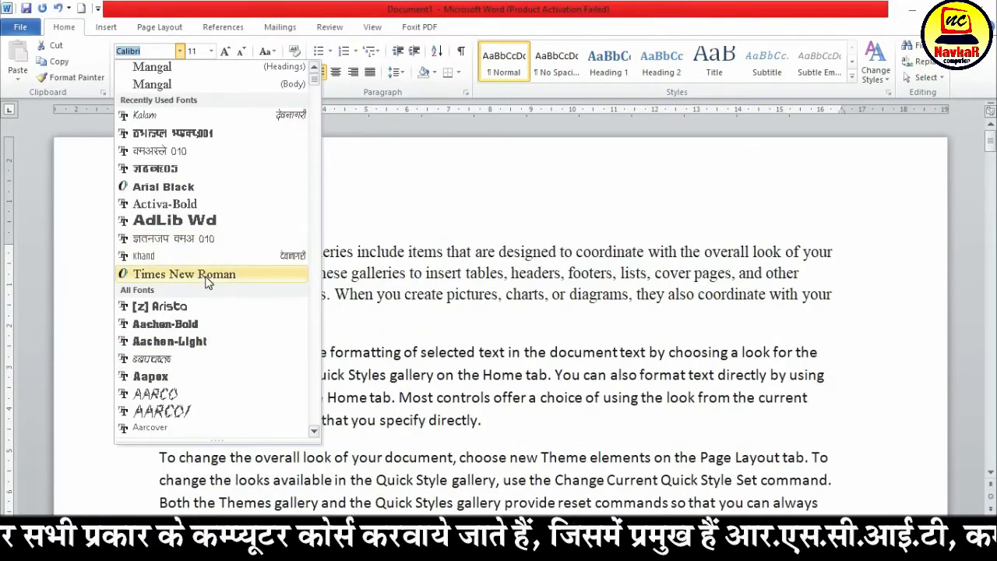
left_click(207, 274)
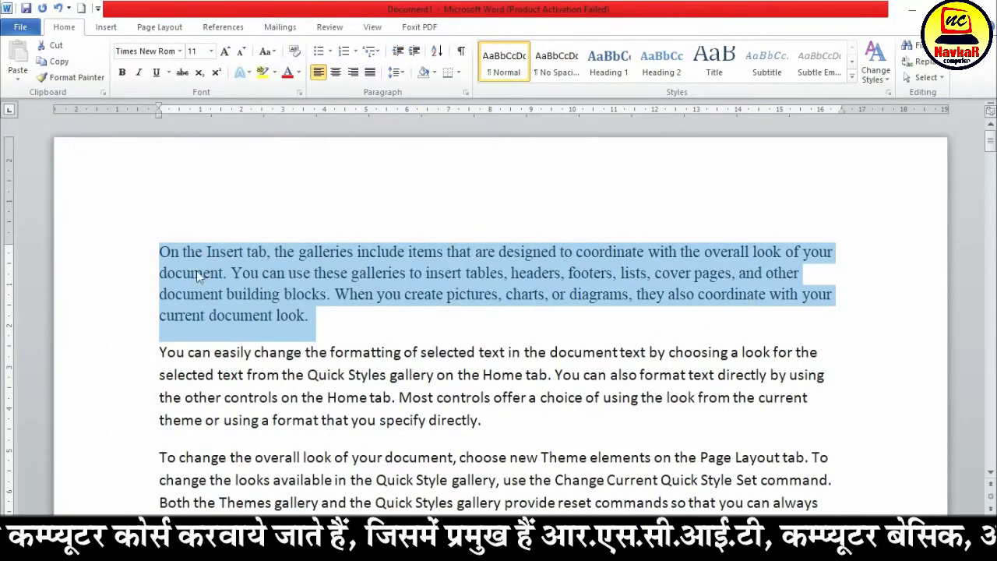
Set the first paragraph's font to Activa-Bold, then clear the selection
left_click(182, 51)
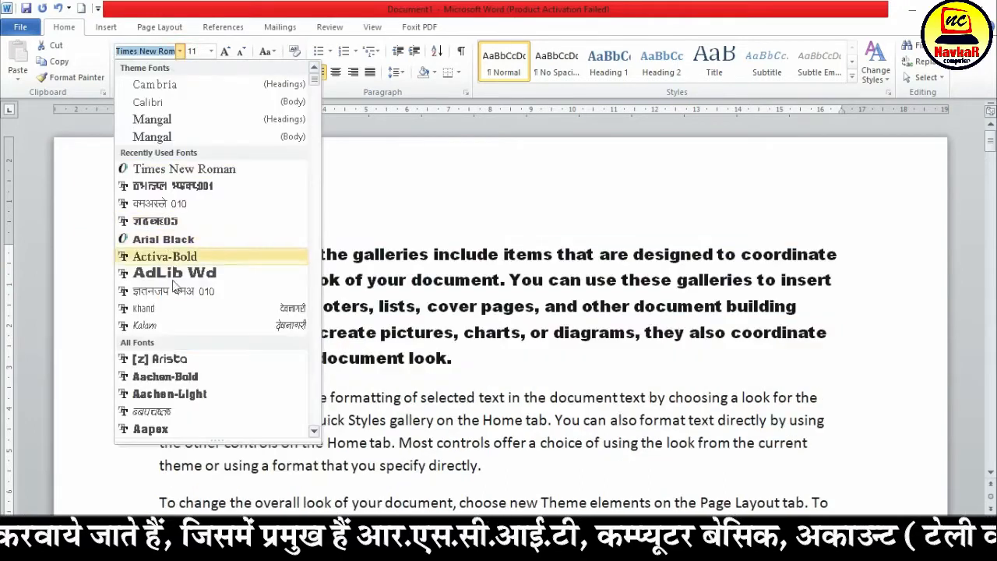
scroll(179, 321, "down", 1)
scroll(188, 351, "down", 2)
scroll(188, 353, "down", 6)
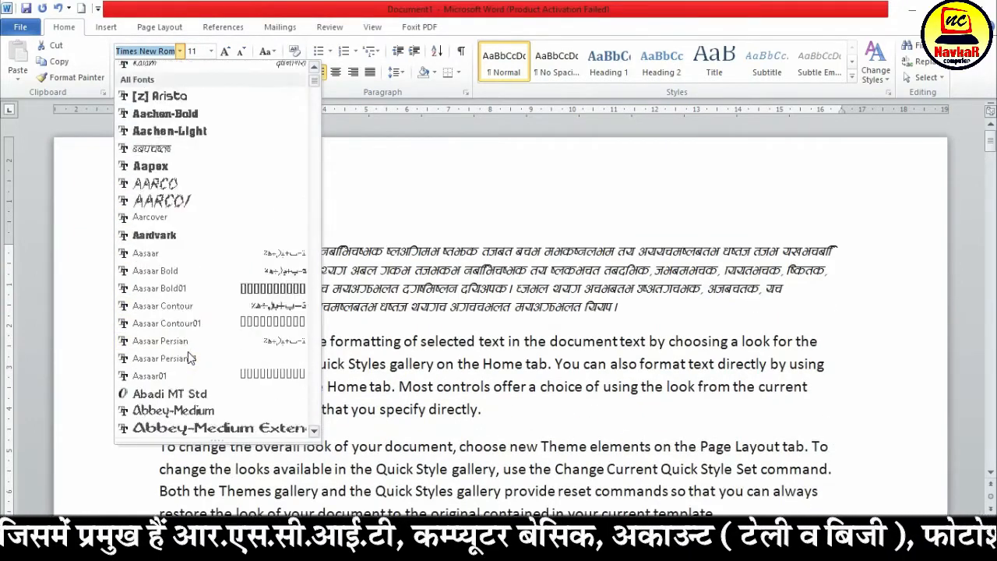
scroll(191, 358, "down", 1)
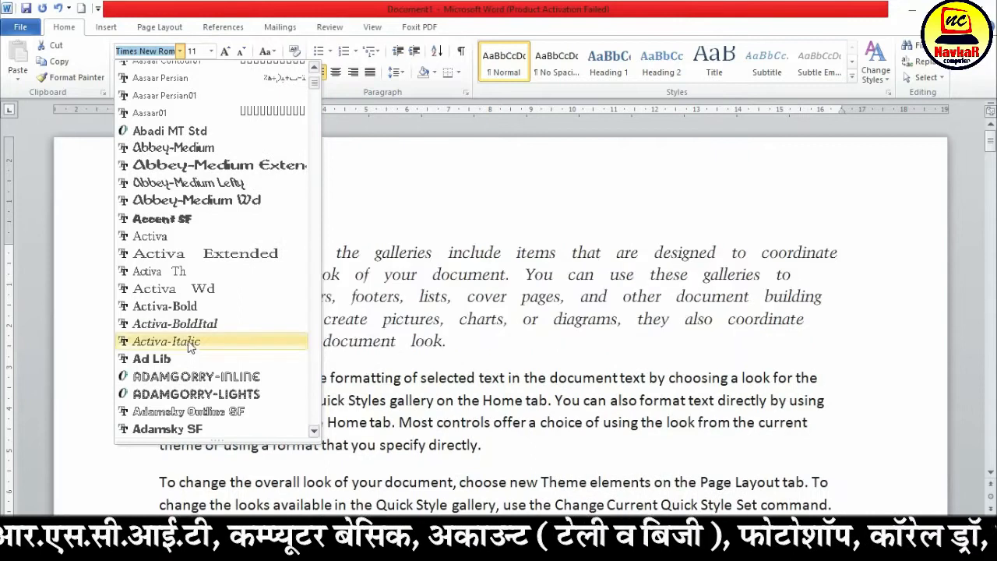
left_click(194, 306)
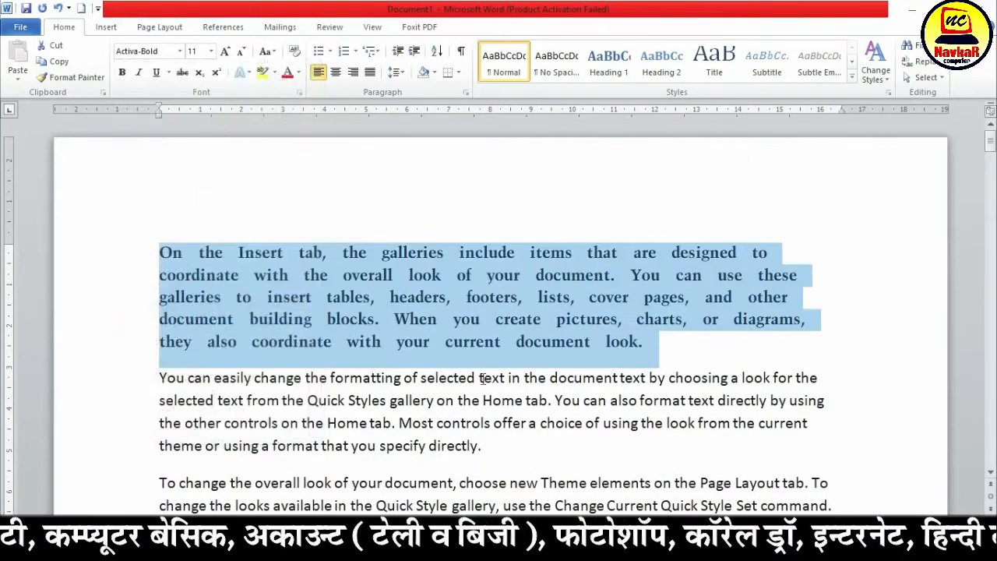
left_click(179, 271)
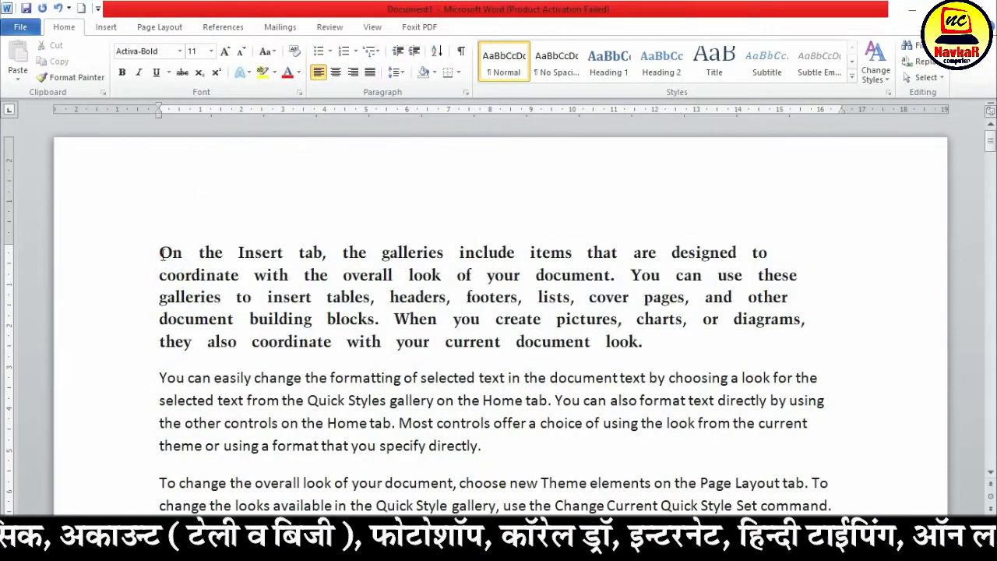
Set the first paragraph's font size to 20 and compare its font settings with those of the second paragraph
left_click_drag(156, 249, 672, 345)
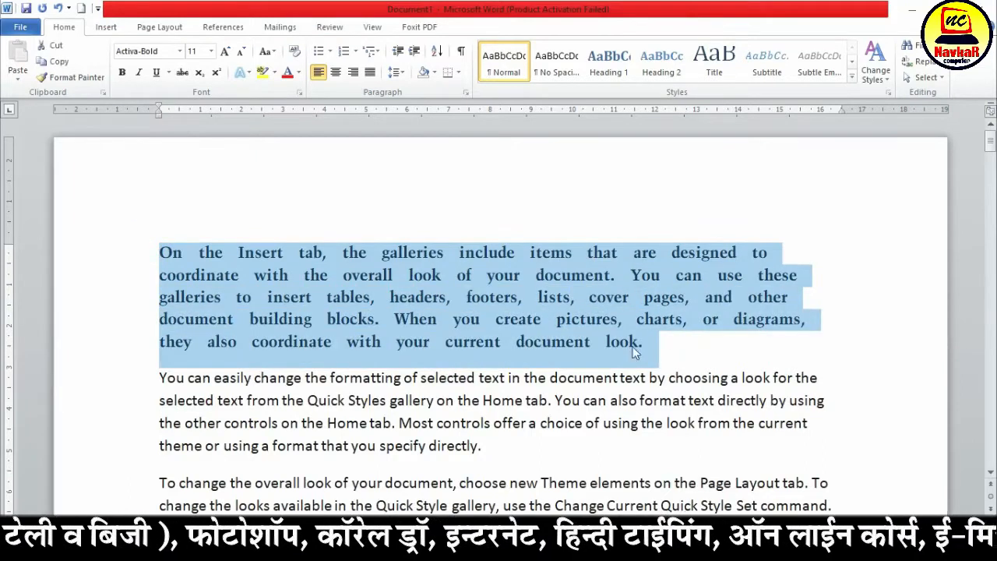
left_click(211, 51)
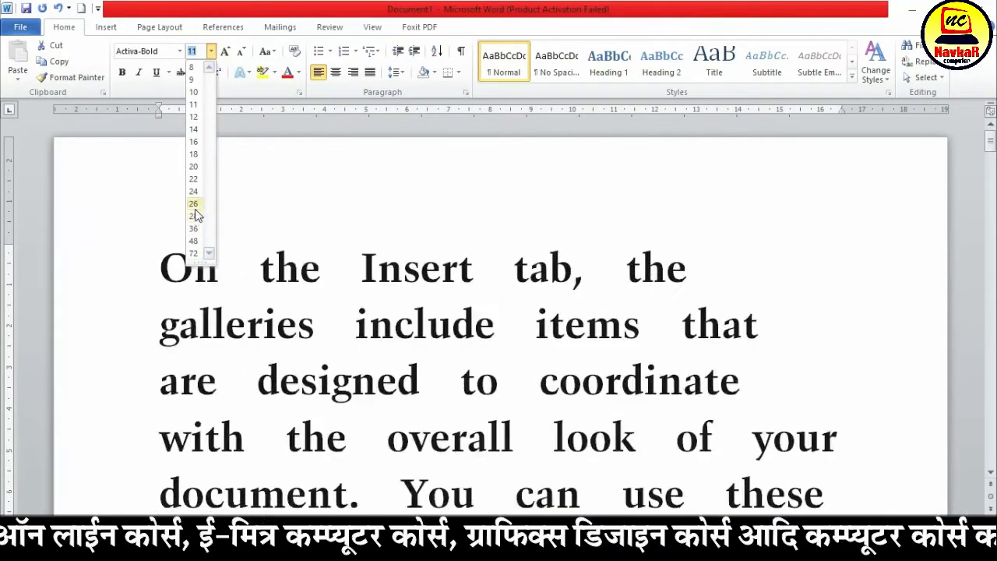
left_click(193, 169)
scroll(331, 318, "down", 5)
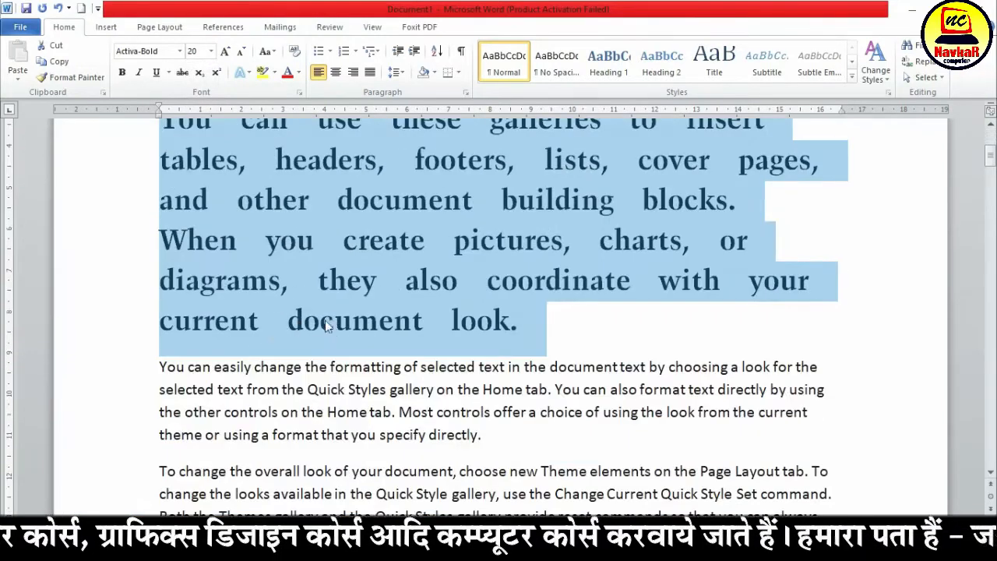
left_click(216, 382)
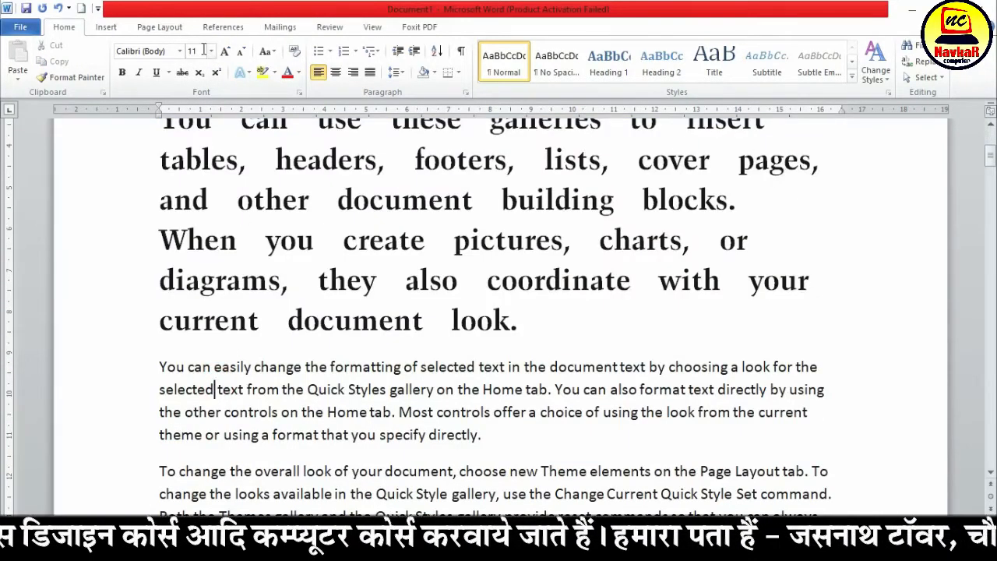
left_click(206, 240)
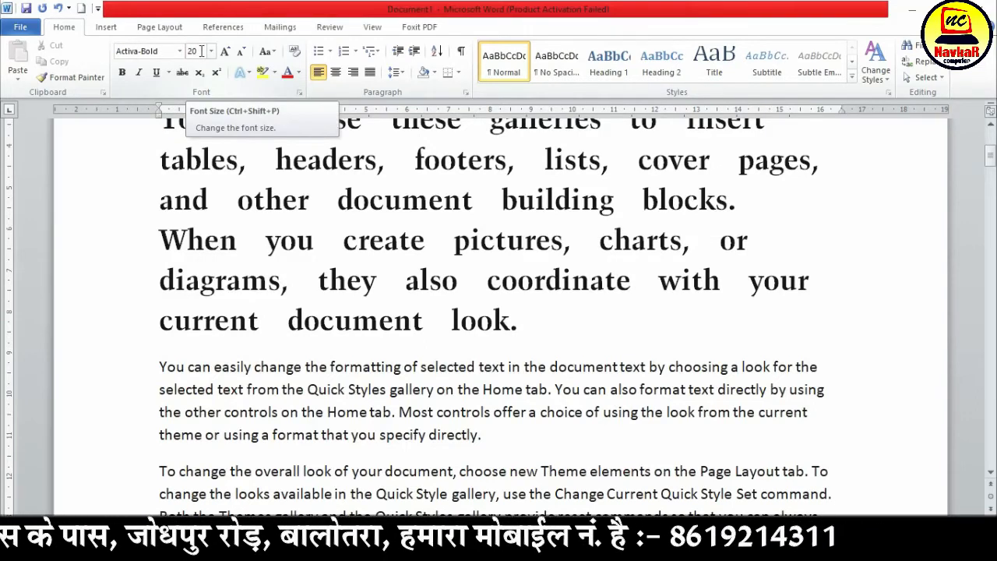
left_click(205, 240)
Make the opening words "On the Insert" of the first paragraph bold and compare them with the words that follow
scroll(206, 239, "down", 1)
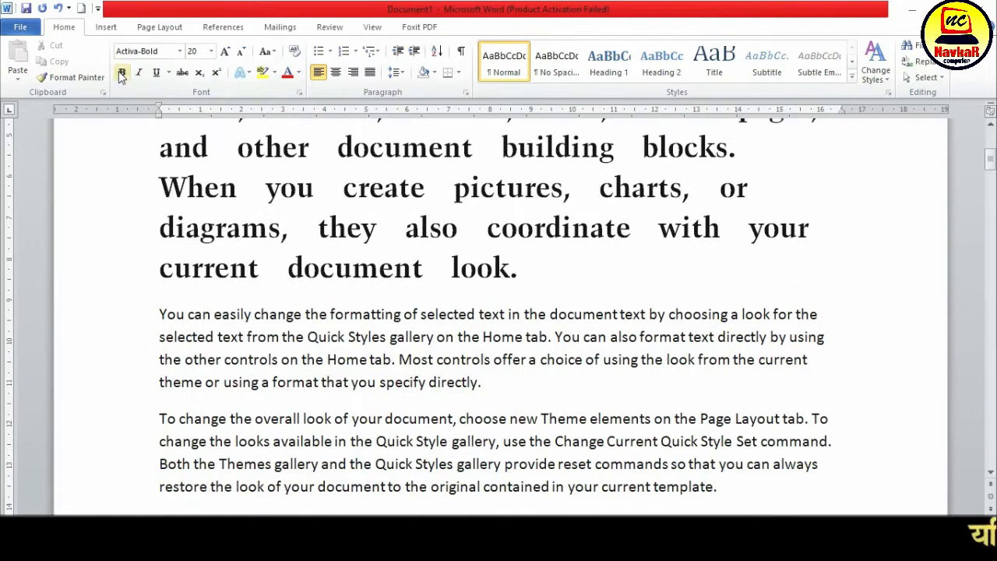
scroll(342, 368, "down", 3)
scroll(343, 368, "up", 7)
scroll(343, 368, "up", 1)
left_click_drag(159, 208, 347, 210)
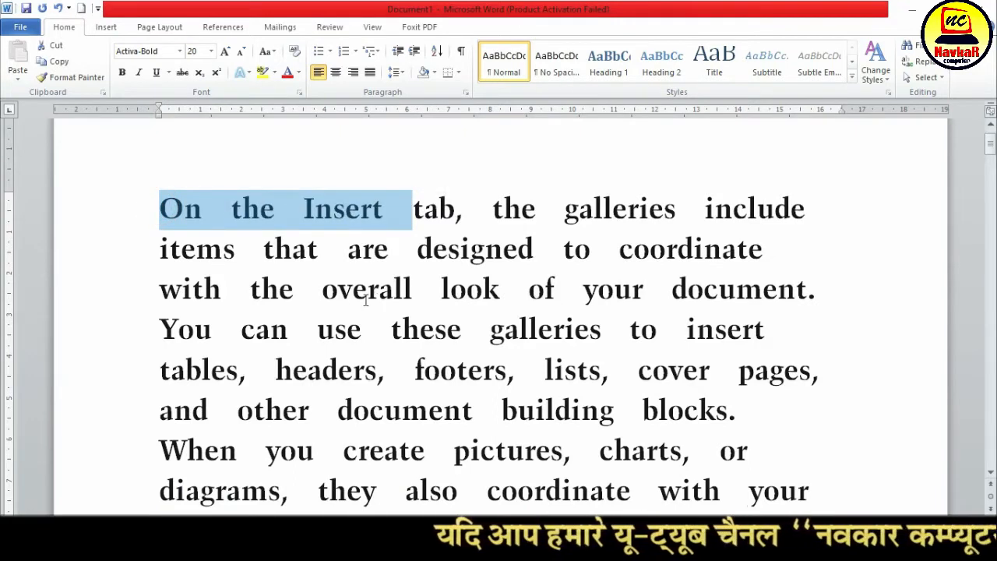
left_click(122, 72)
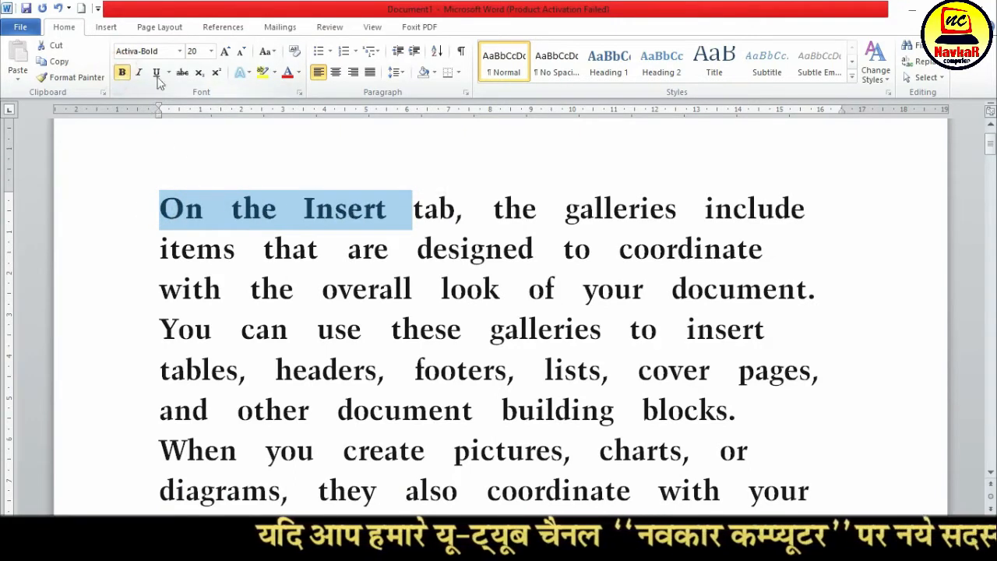
left_click(314, 212)
left_click_drag(410, 211, 563, 210)
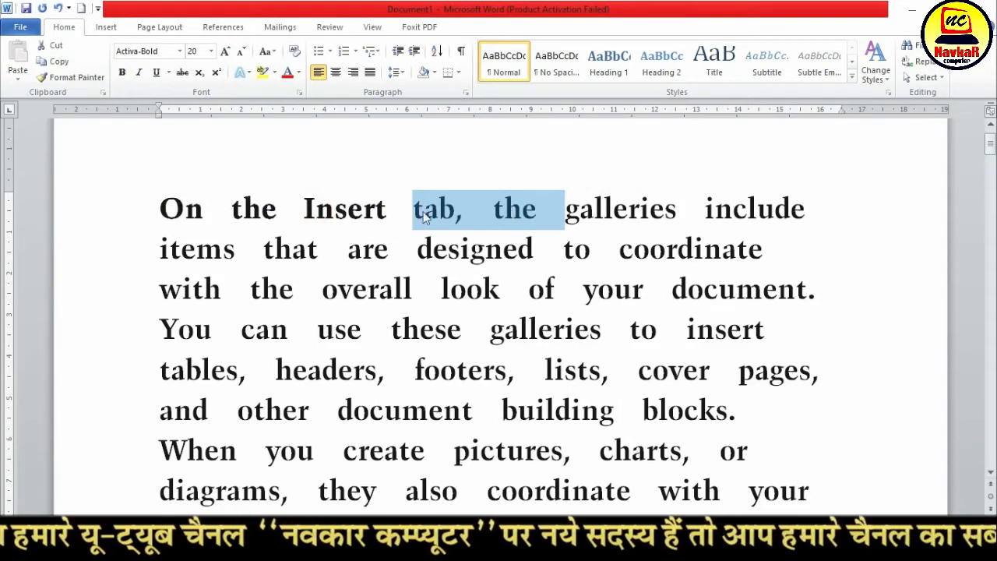
left_click_drag(302, 207, 366, 207)
left_click(425, 207)
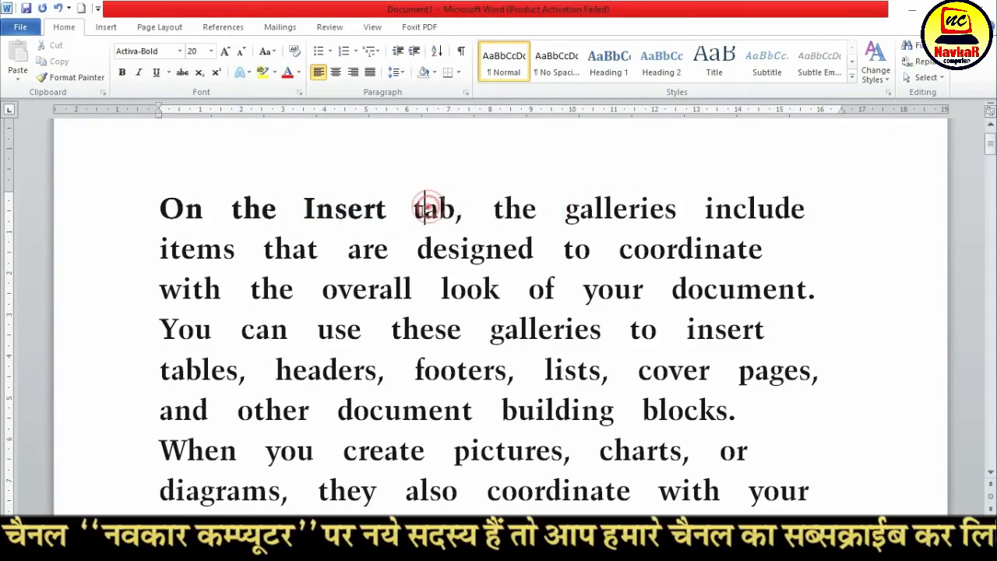
Make the words "You can easily change the formatting" at the start of the second paragraph bold
scroll(393, 284, "down", 5)
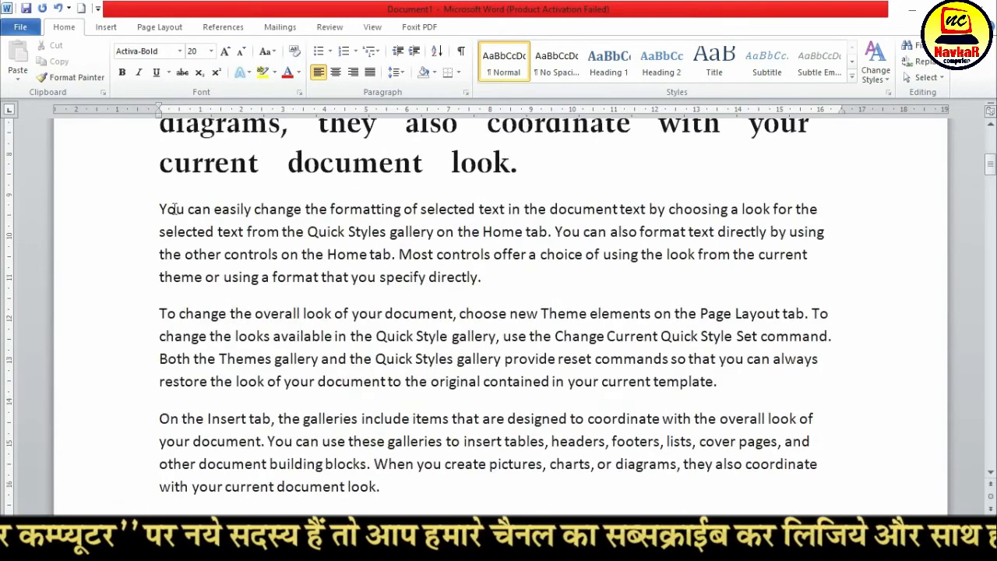
left_click_drag(159, 209, 392, 218)
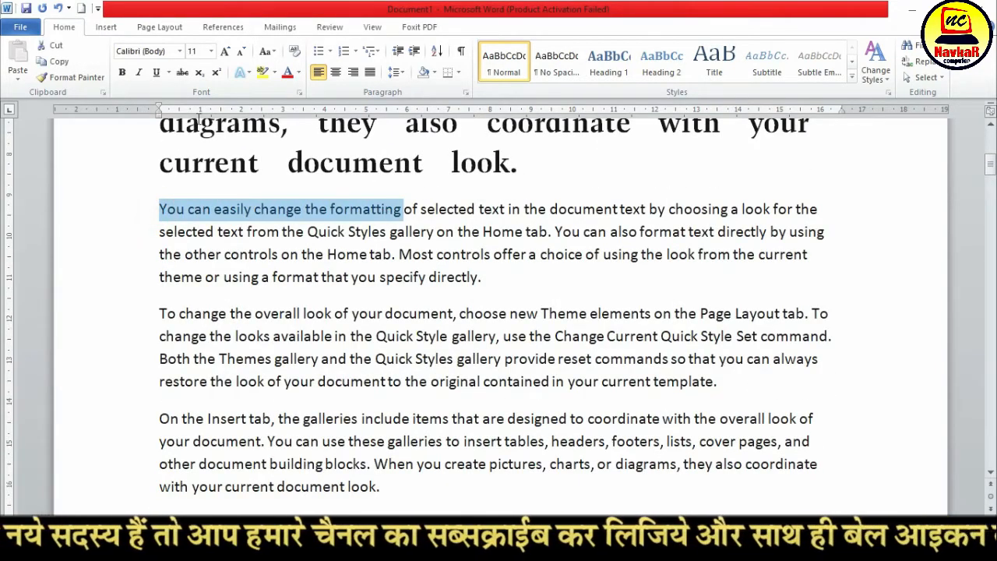
left_click(123, 72)
left_click(397, 229)
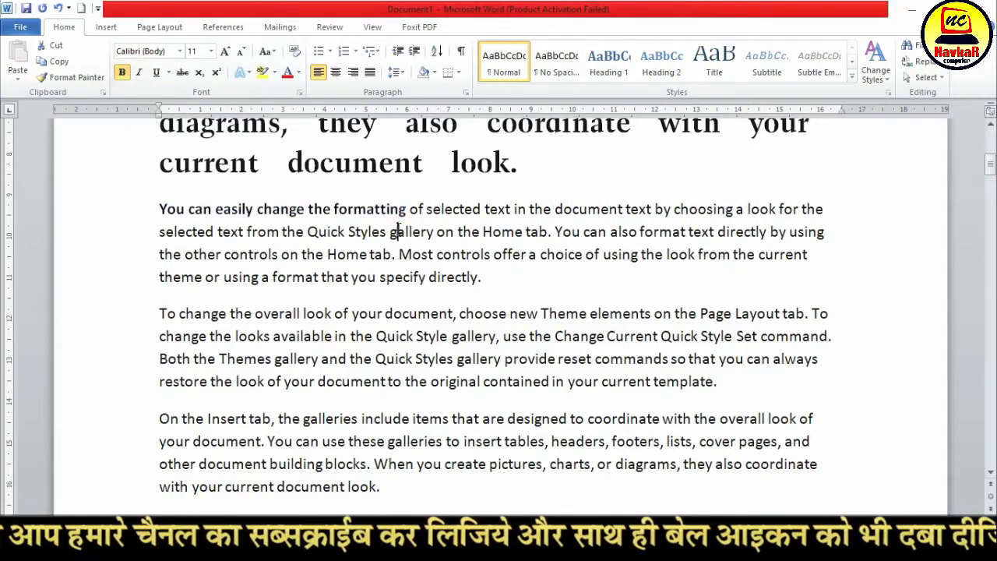
Remove the bold formatting from "You can easily change the formatting" in the second paragraph
scroll(238, 232, "up", 5)
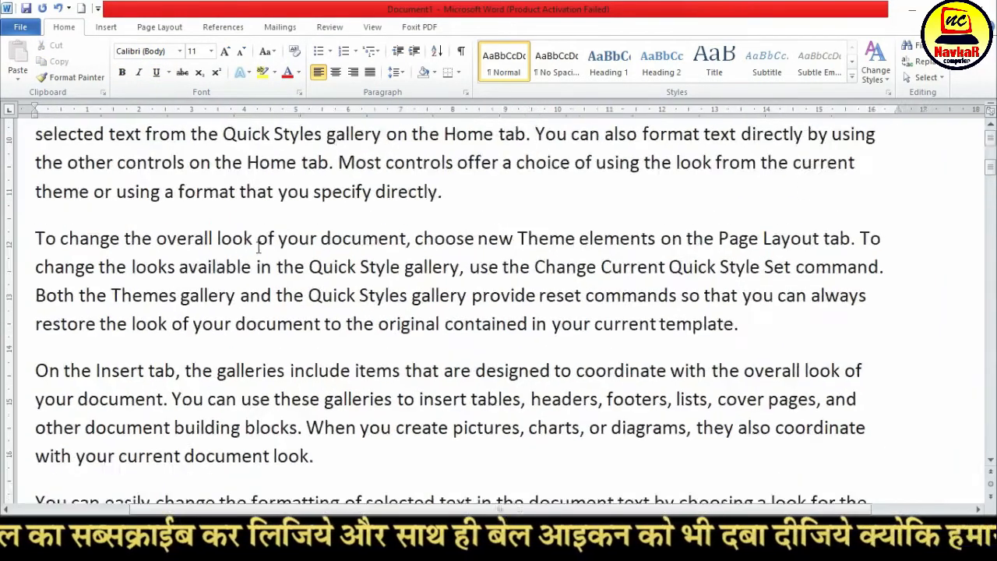
scroll(259, 248, "up", 3)
left_click_drag(226, 315, 35, 314)
left_click(363, 315)
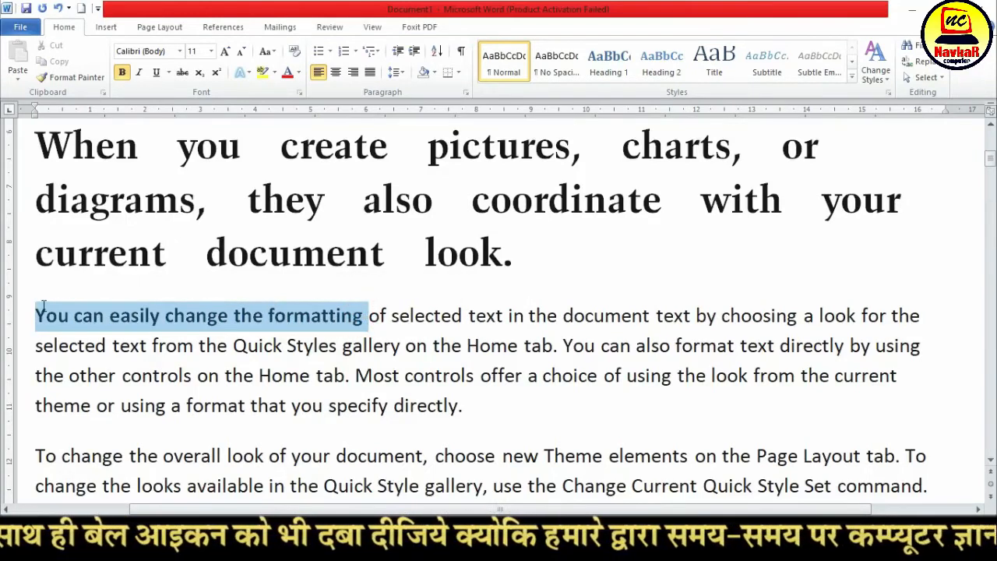
left_click(121, 73)
left_click(316, 321)
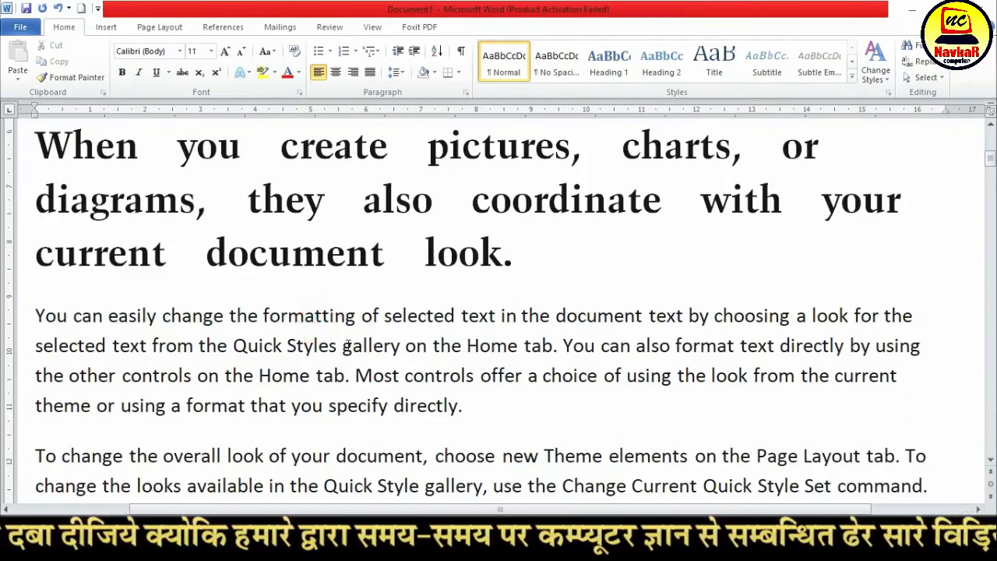
Turn off bold at the insertion point between "Insert" and "tab" in the first line
scroll(167, 231, "up", 5)
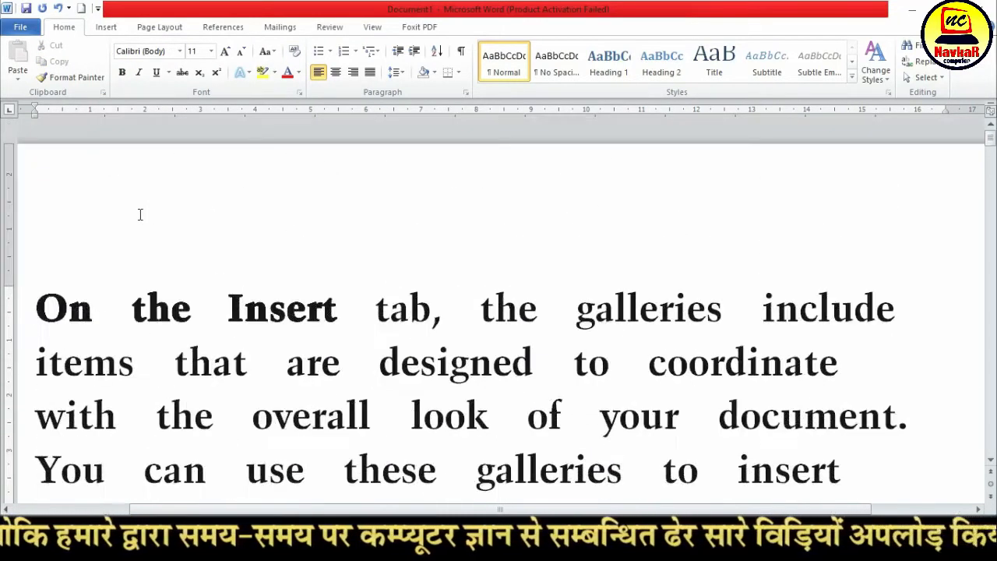
scroll(97, 261, "down", 2)
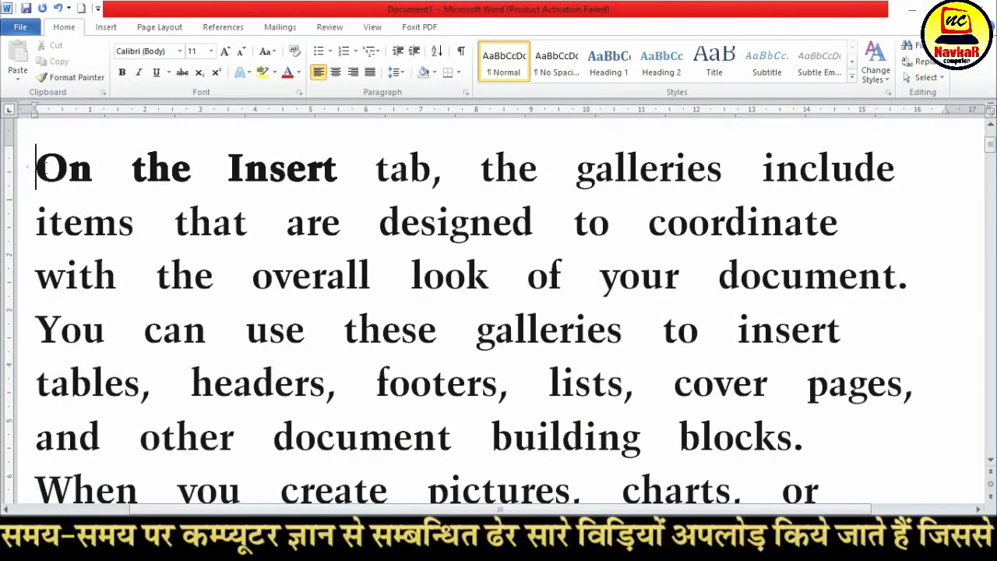
left_click_drag(35, 166, 282, 179)
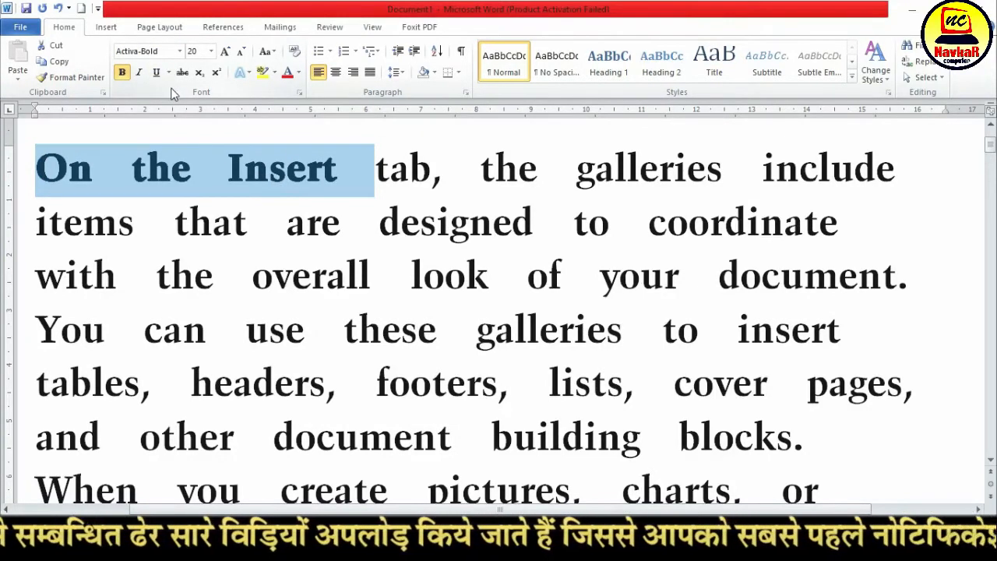
left_click(283, 249)
left_click(364, 170)
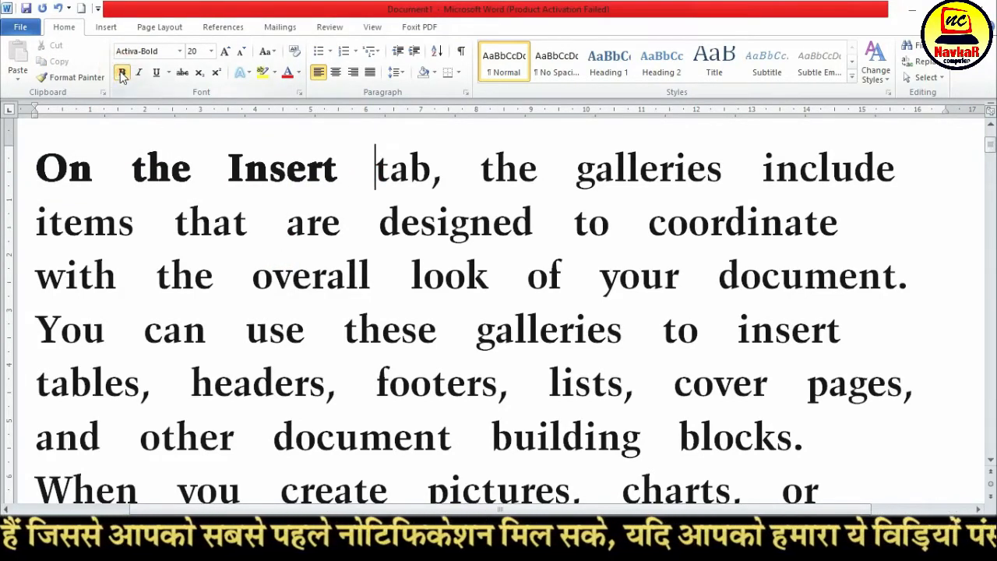
left_click(122, 73)
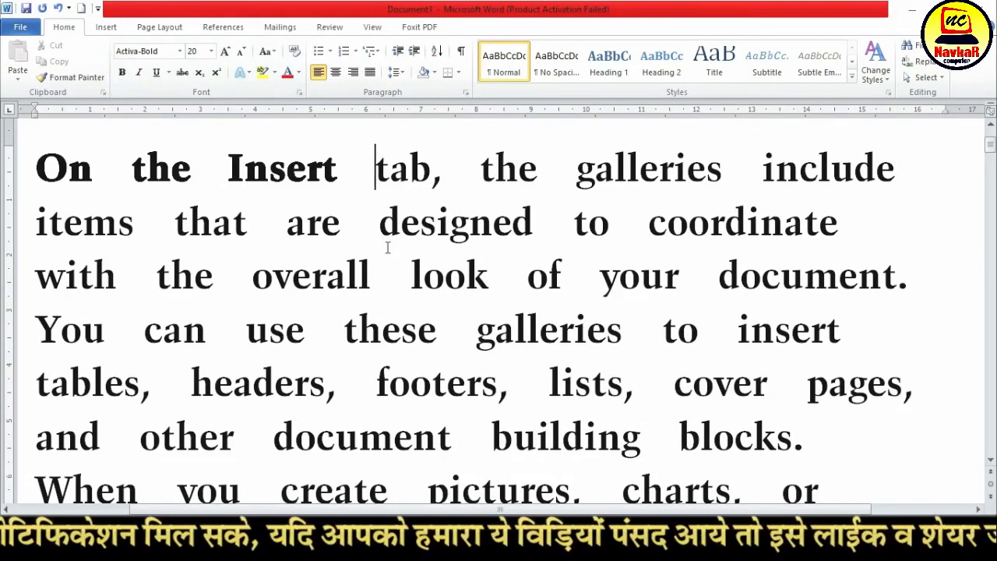
Italicize the bold opening words "On the Insert" of the first paragraph
left_click_drag(335, 172, 39, 164)
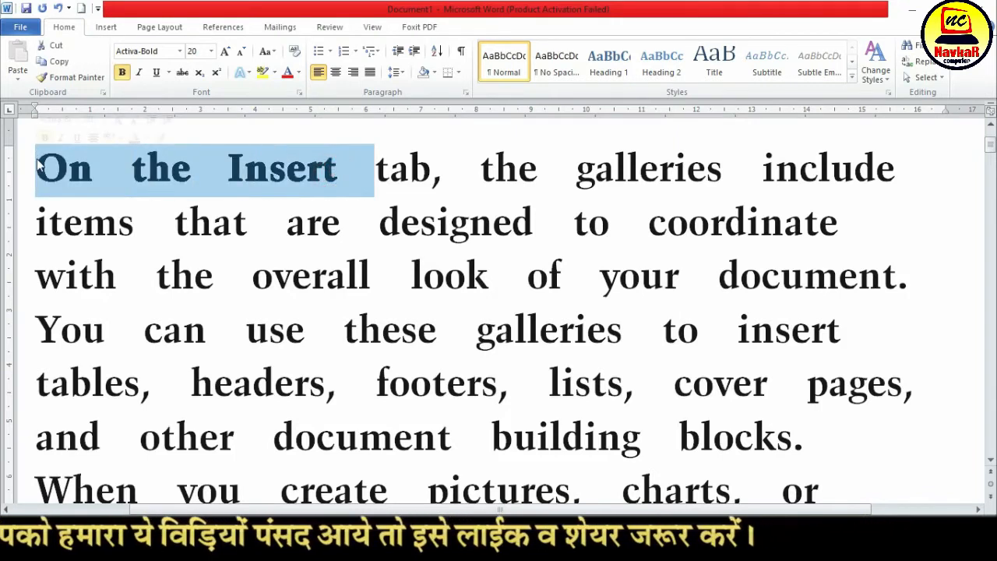
left_click(139, 73)
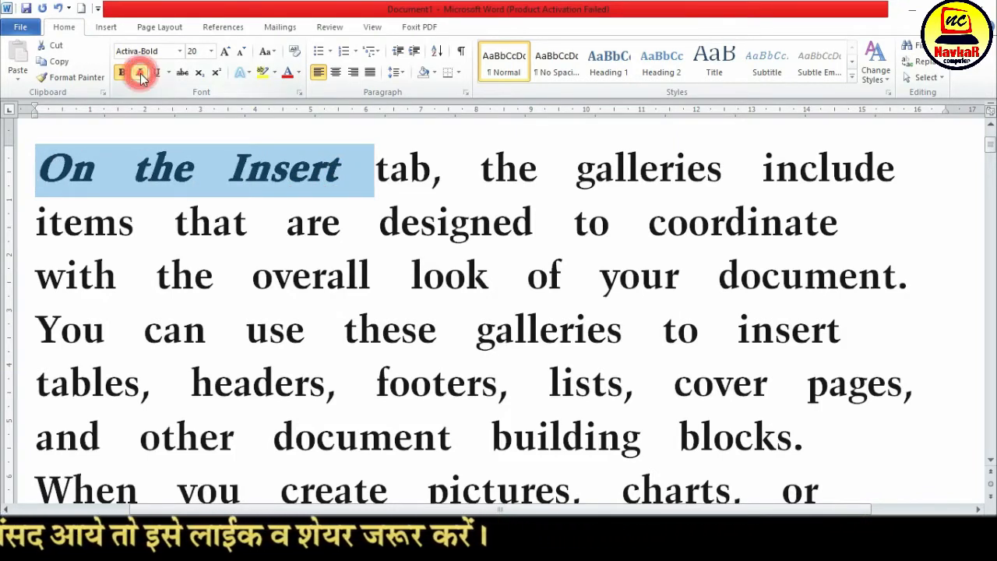
Underline the bold italic opening words "On the Insert" of the first paragraph
left_click(176, 199)
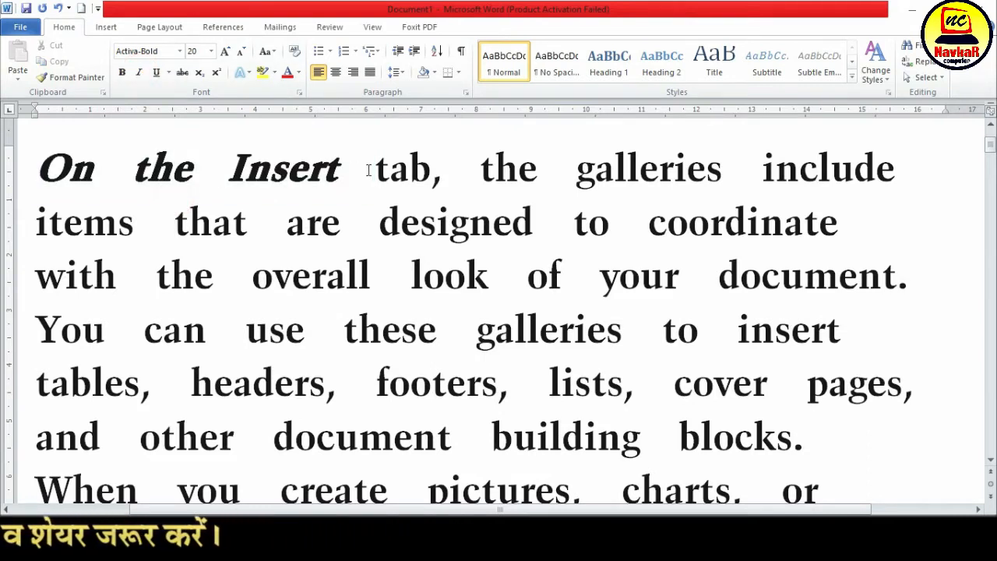
left_click_drag(365, 170, 79, 150)
left_click(156, 73)
left_click(234, 201)
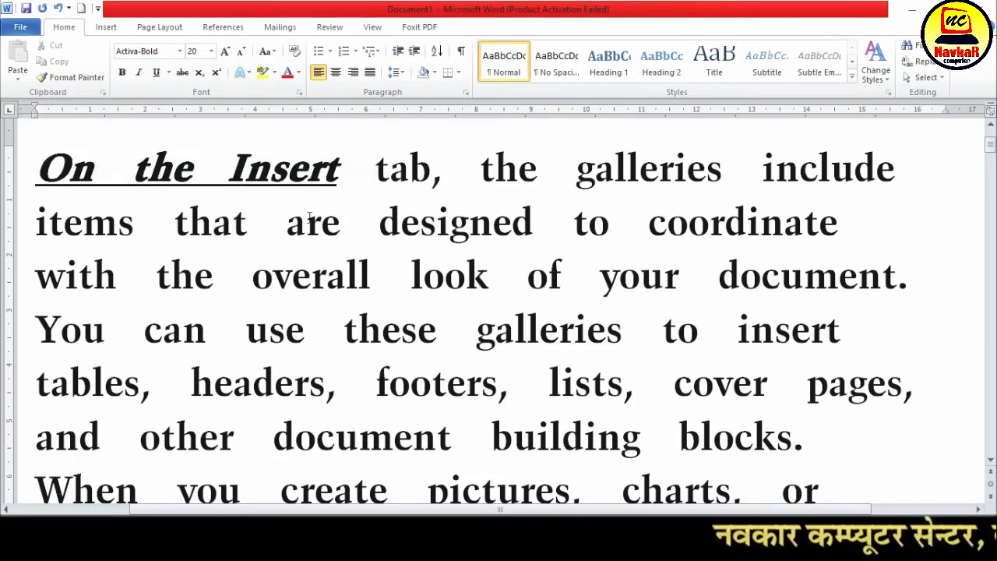
Remove the bold, italic and underline formatting from the opening words "On the Insert" of the first paragraph
left_click_drag(36, 167, 374, 168)
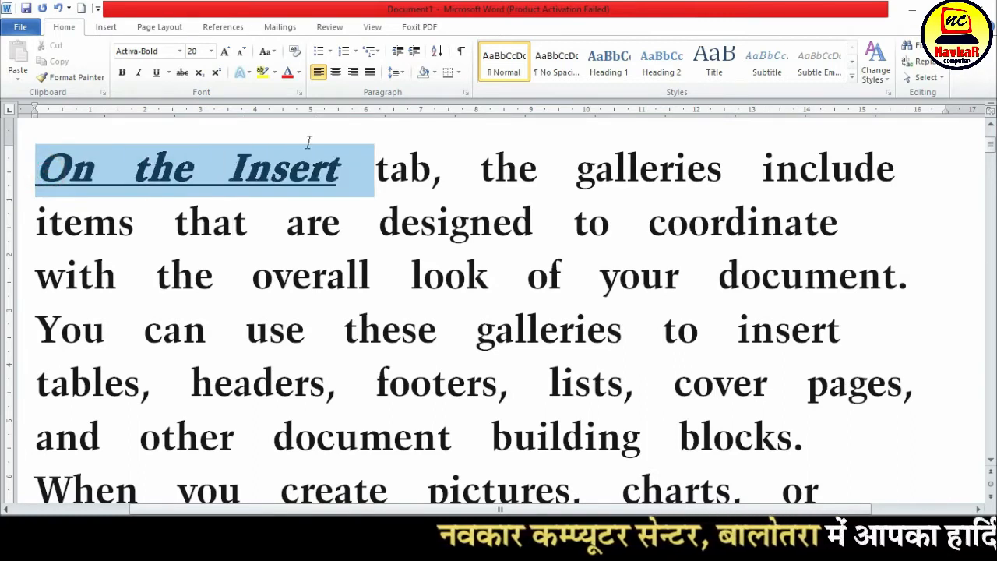
left_click(139, 73)
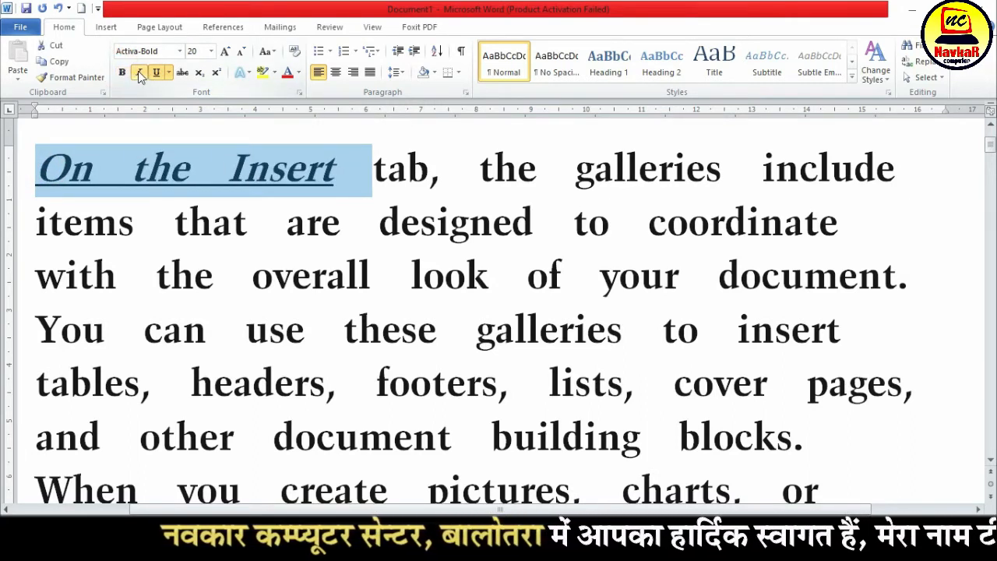
left_click(139, 72)
left_click(155, 72)
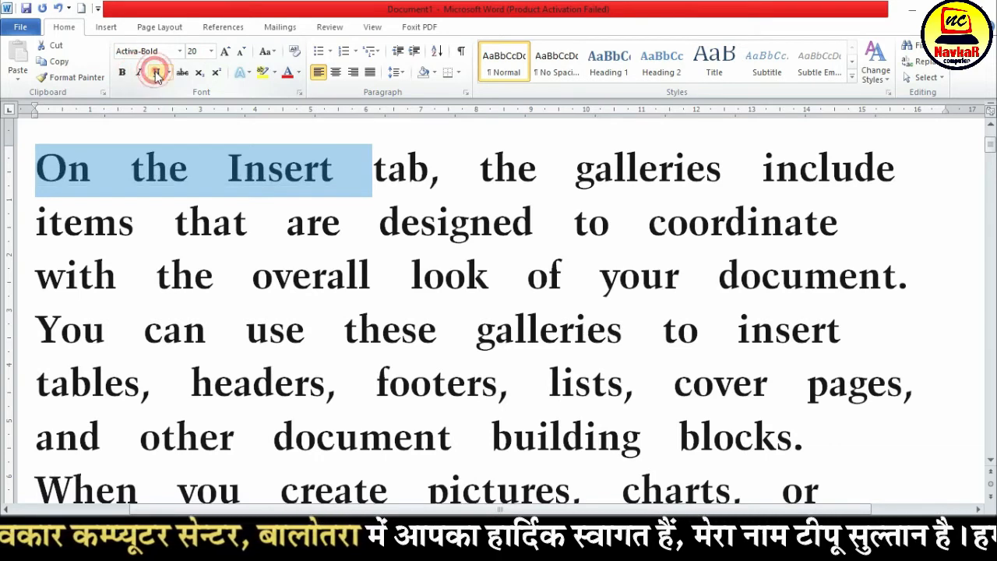
left_click(174, 223)
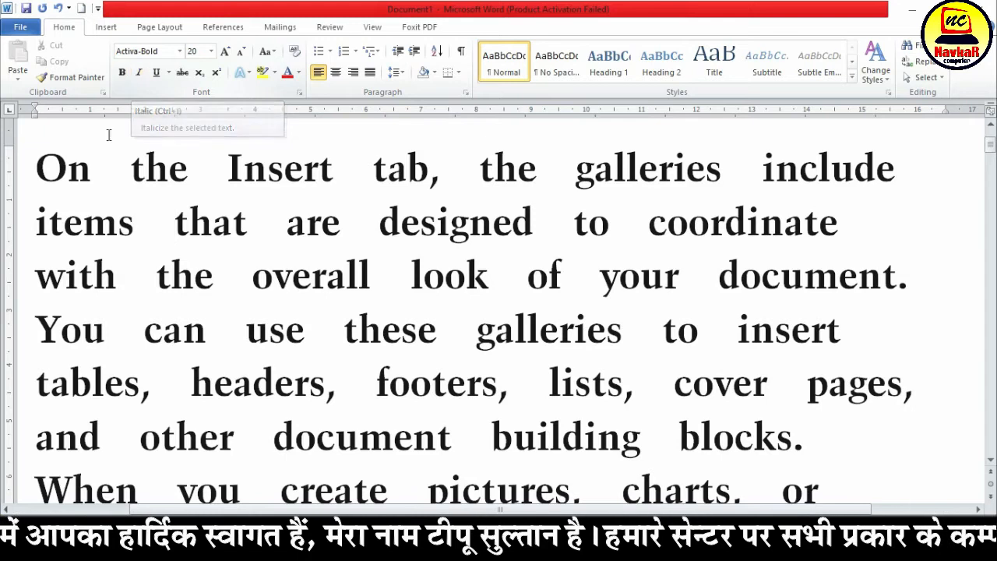
Switch bold on and off again for the opening words "On the" of the first paragraph
left_click_drag(36, 167, 209, 173)
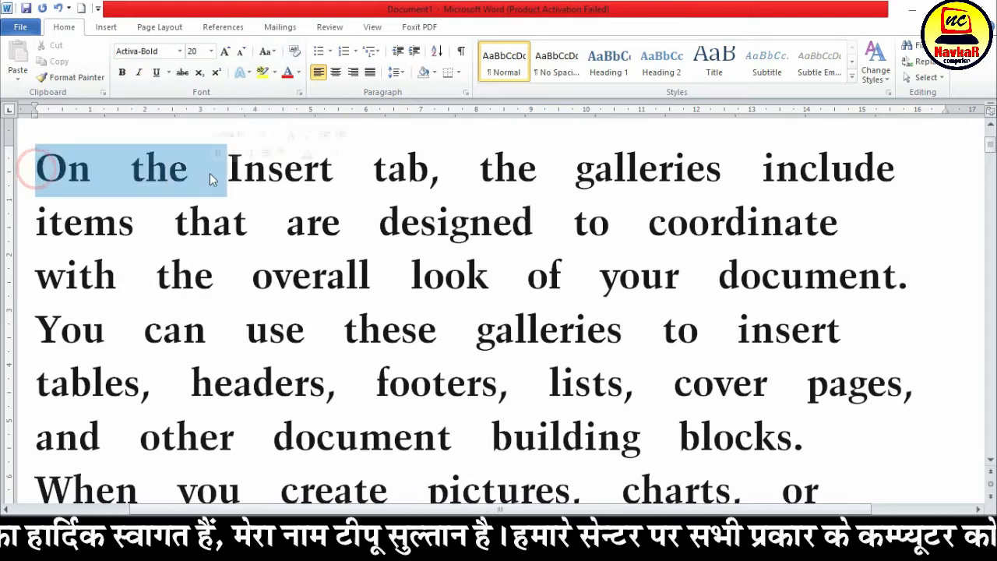
left_click(122, 73)
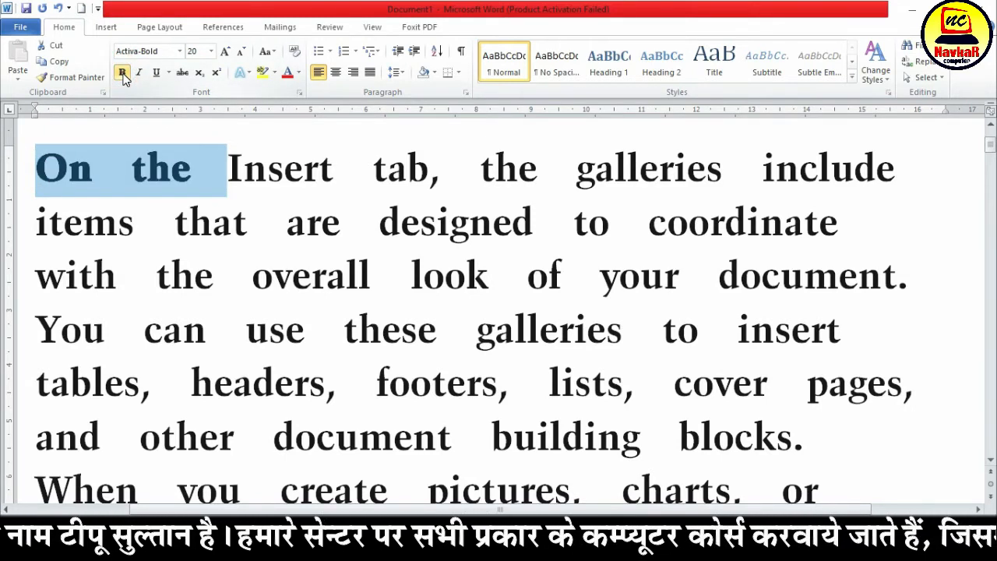
left_click(122, 73)
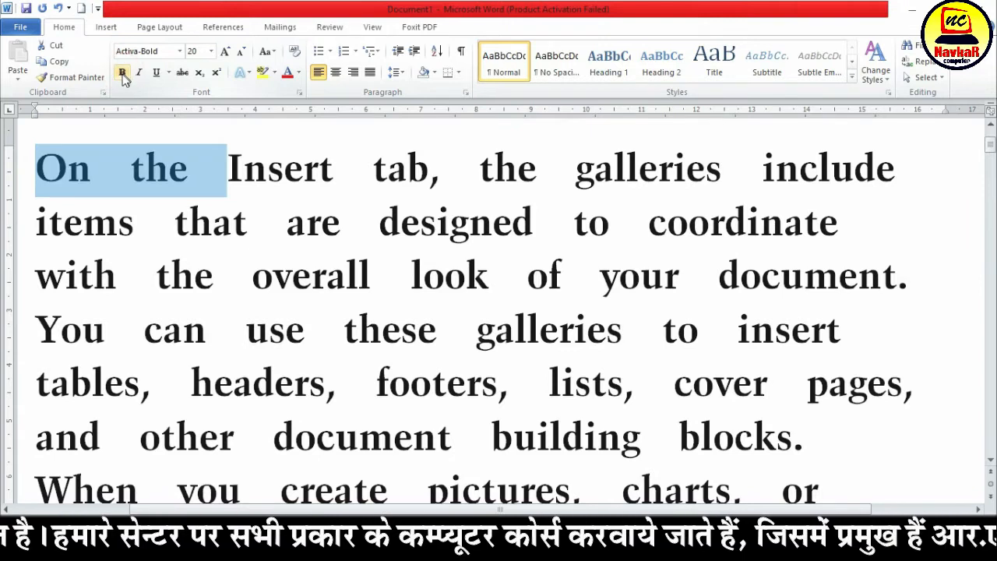
left_click(206, 208)
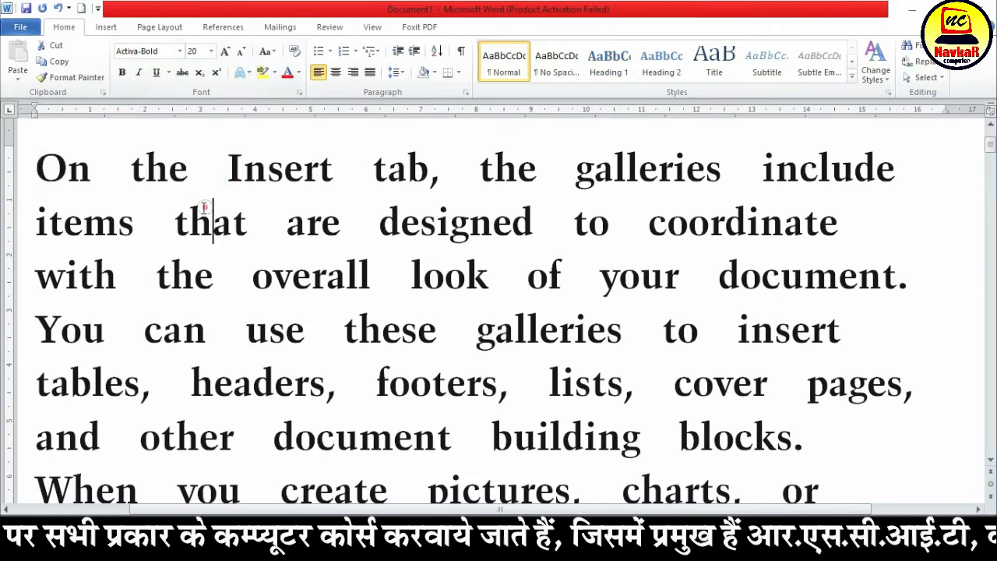
Underline the first sentence, from "On the Insert" through "document", using the Words only underline style
left_click_drag(35, 169, 794, 257)
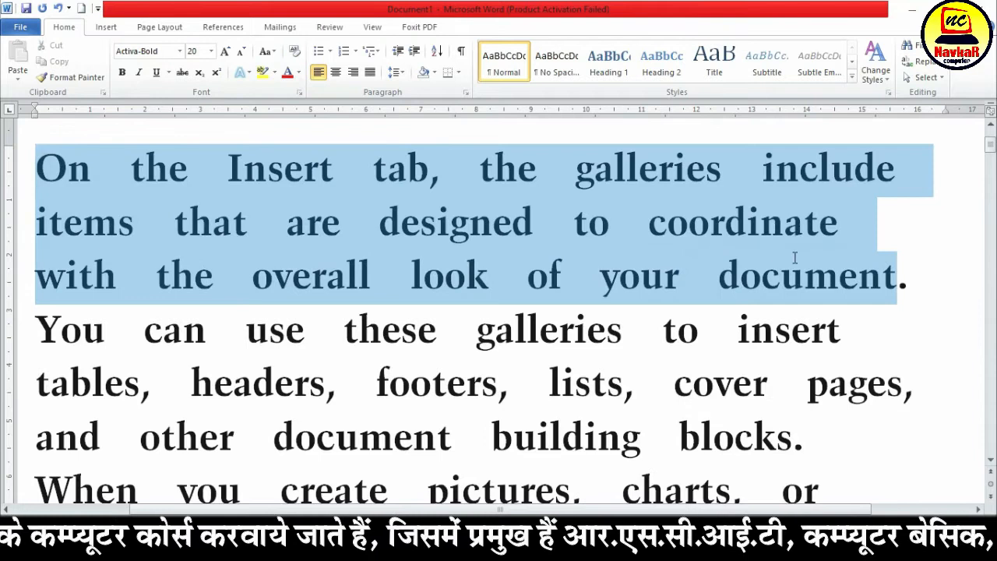
left_click(161, 72)
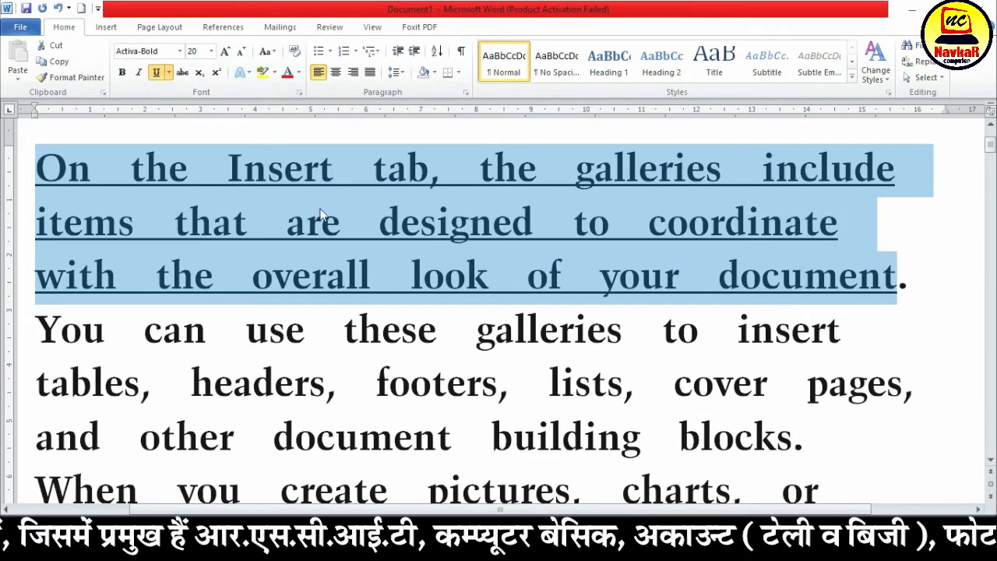
left_click(169, 72)
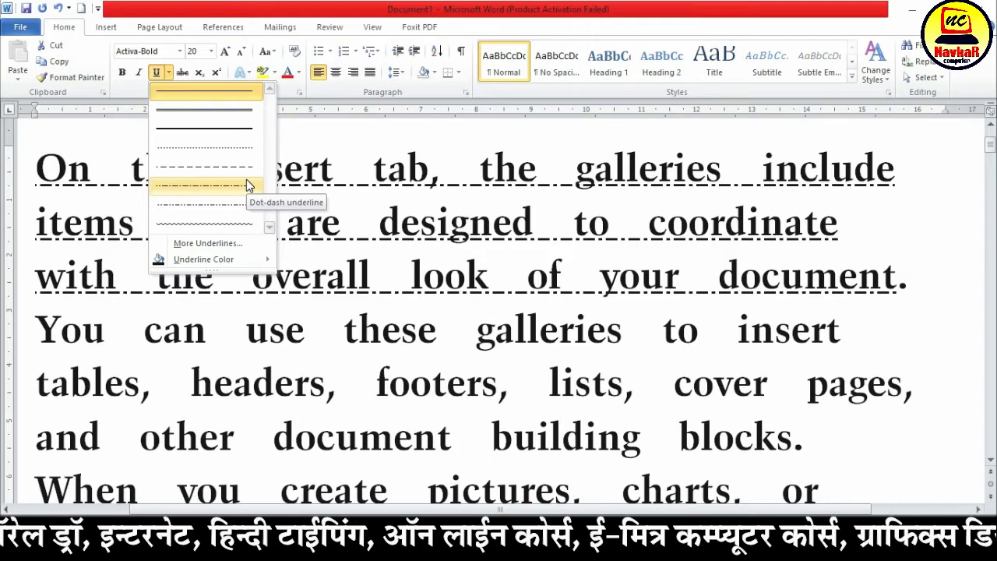
left_click(207, 243)
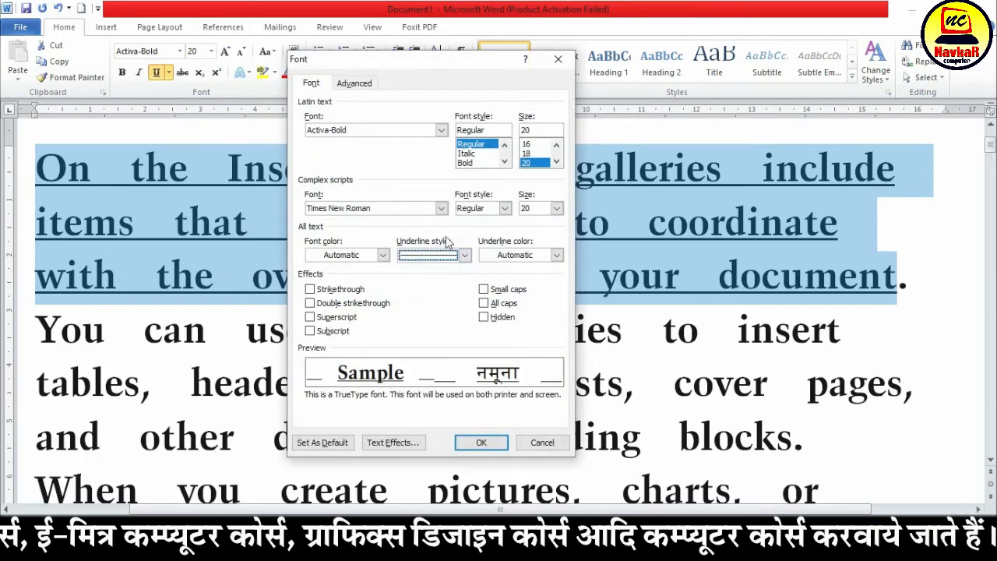
left_click(465, 255)
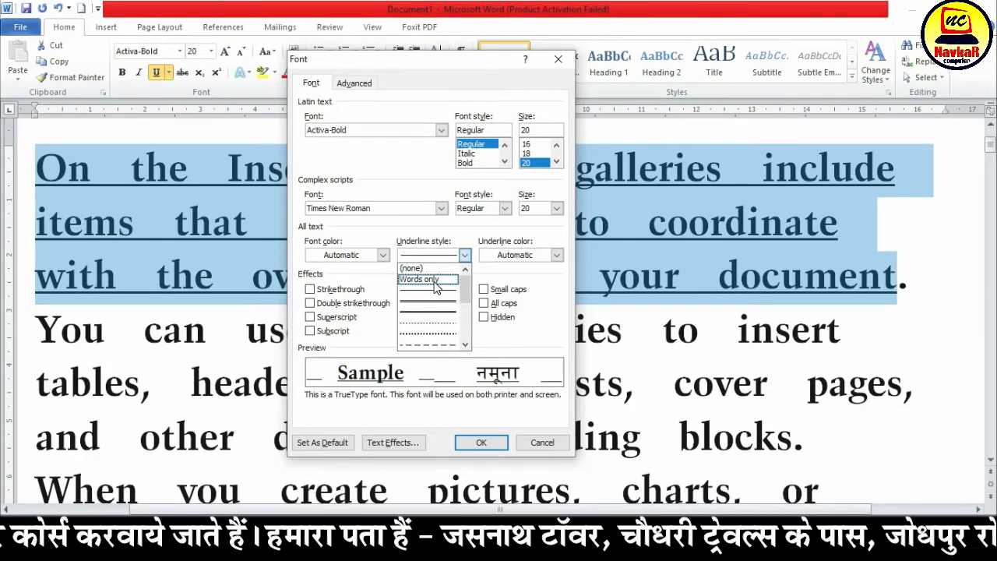
left_click(434, 280)
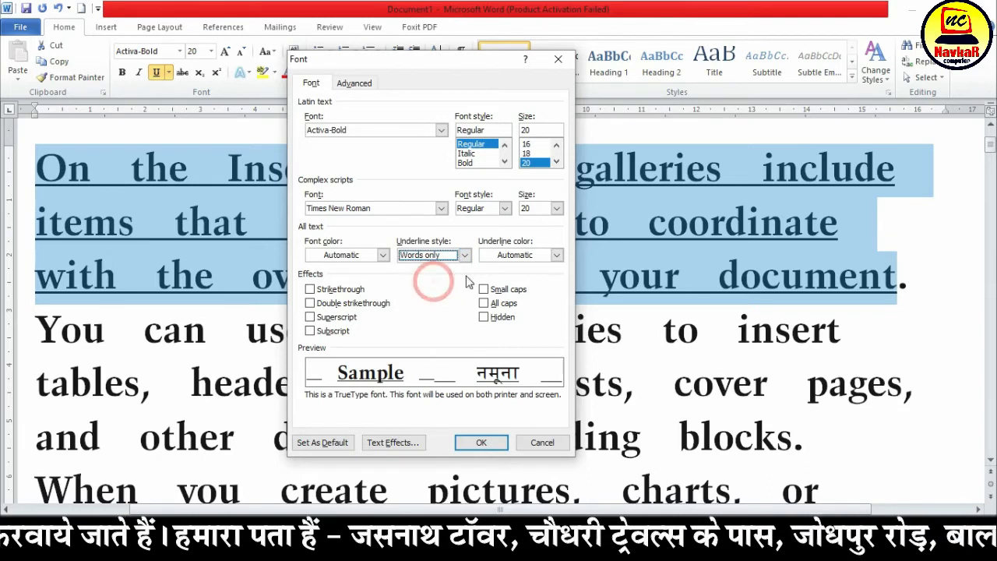
left_click(481, 442)
left_click(151, 187)
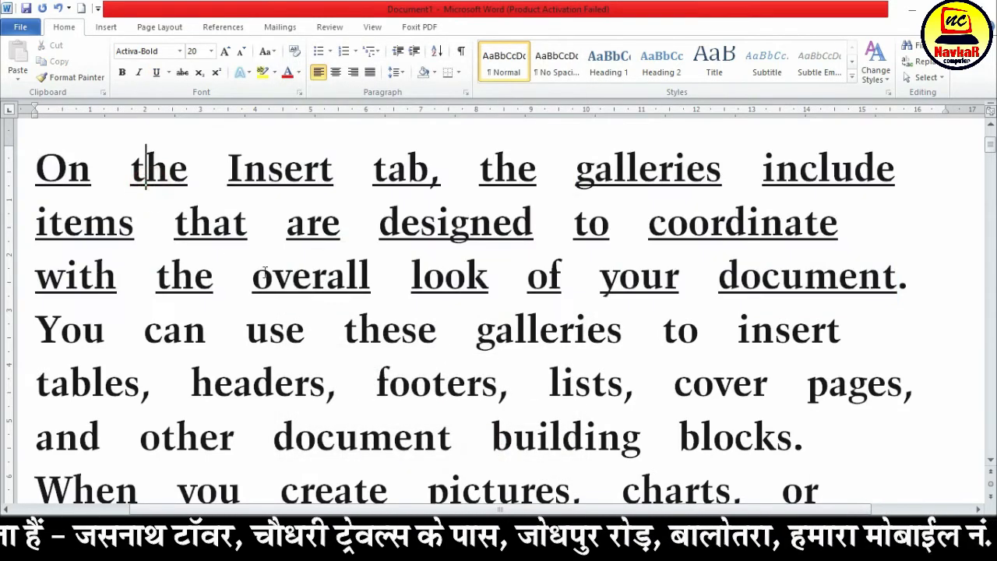
Underline "You can use these galleries" in the first paragraph with the Words only underline style
left_click_drag(35, 331, 661, 331)
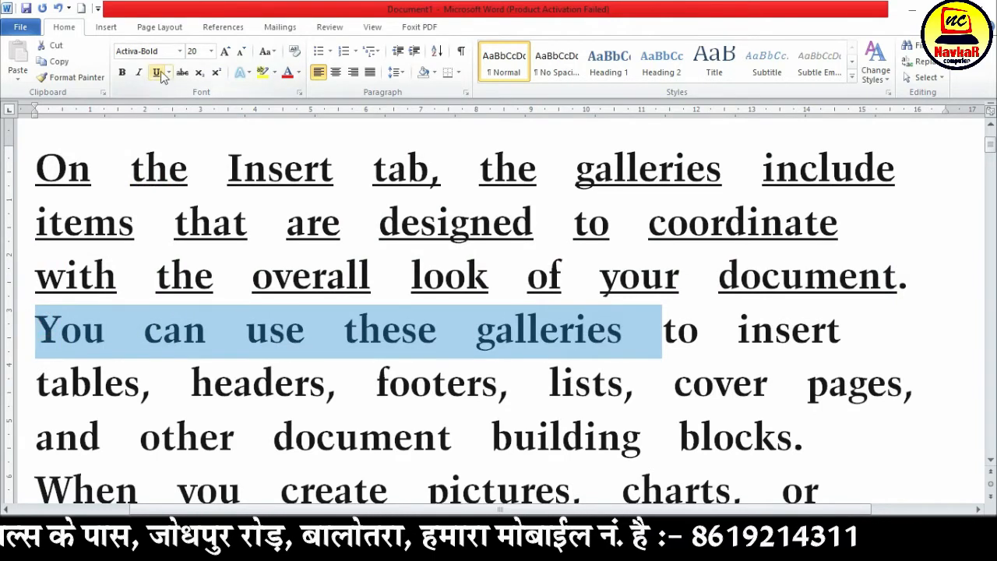
left_click(157, 72)
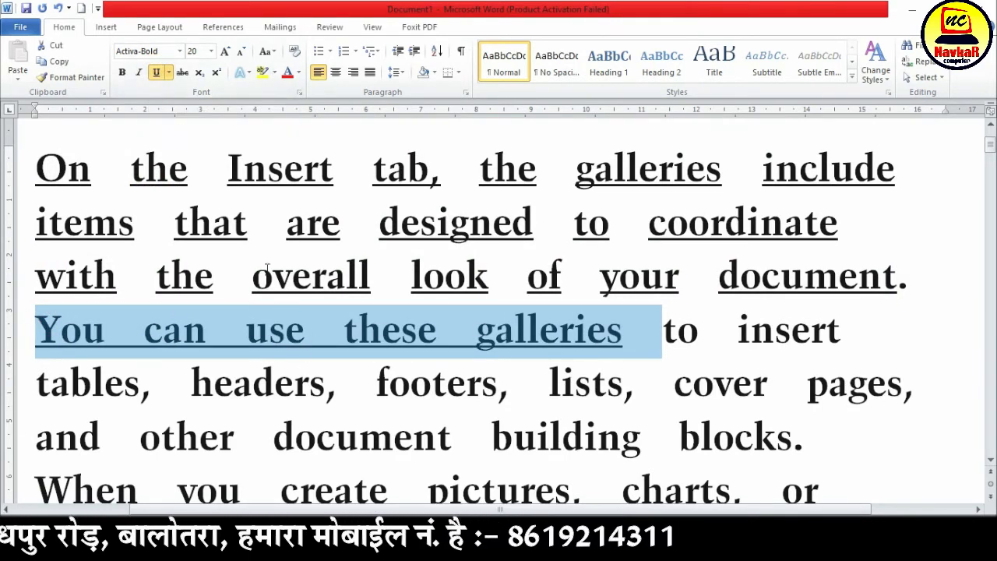
left_click(168, 72)
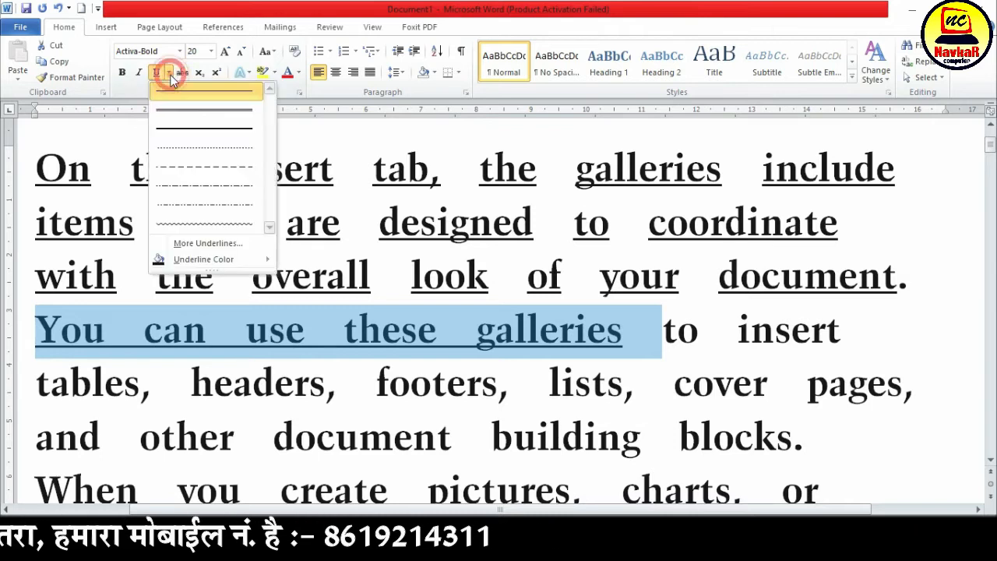
left_click(219, 245)
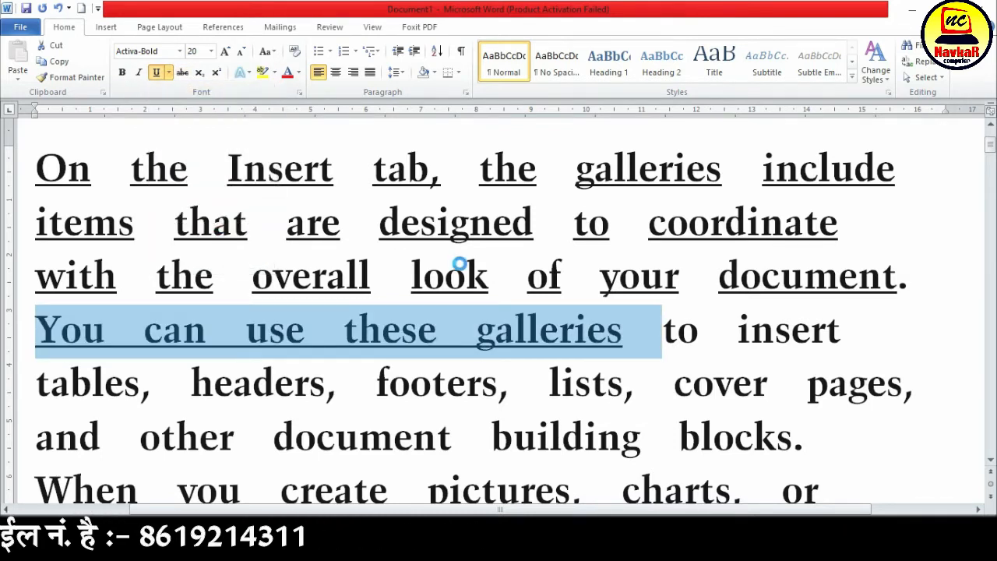
left_click(463, 255)
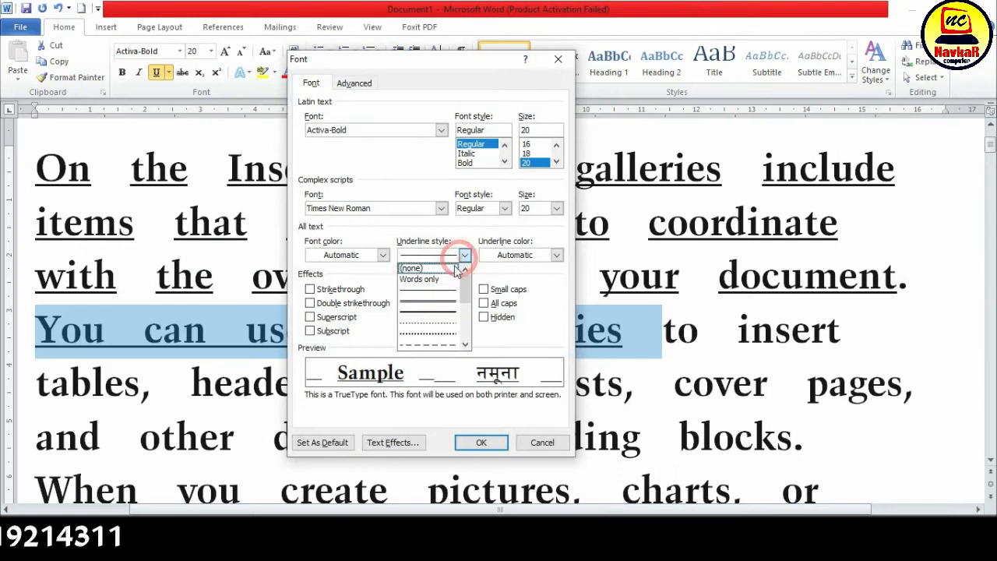
left_click(440, 283)
left_click(480, 442)
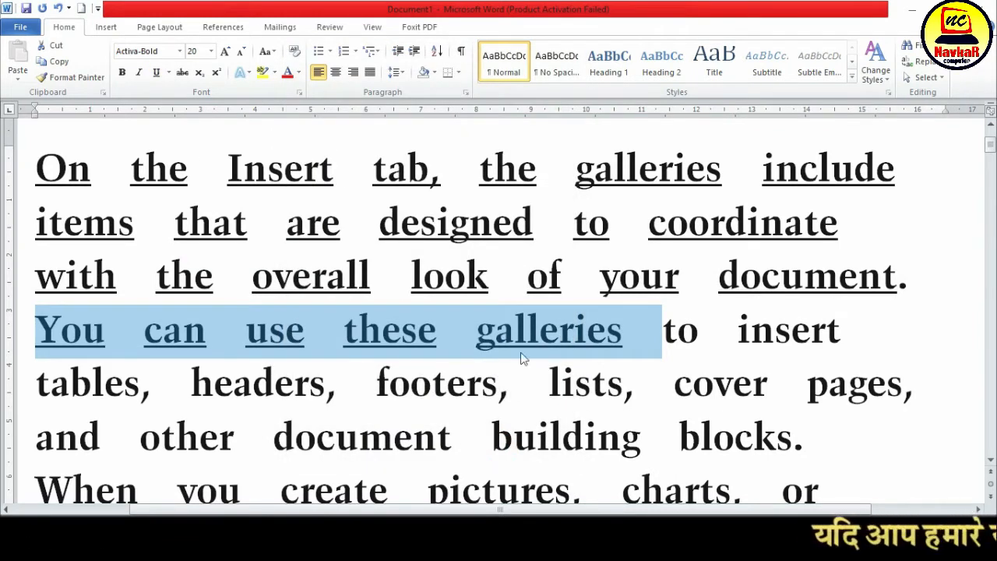
Set the underline color of "You can use these galleries" to the standard red
left_click(166, 71)
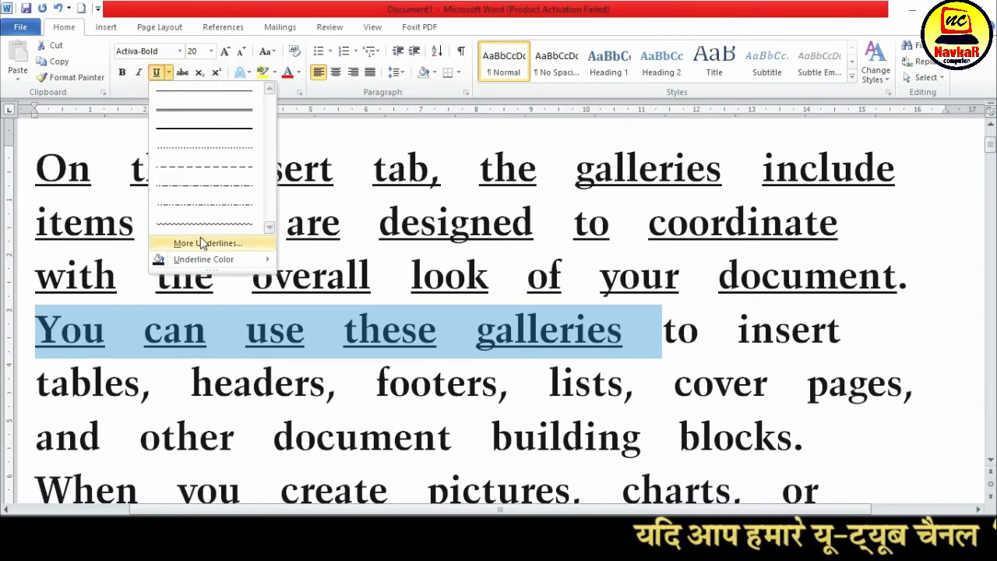
mouse_move(208, 257)
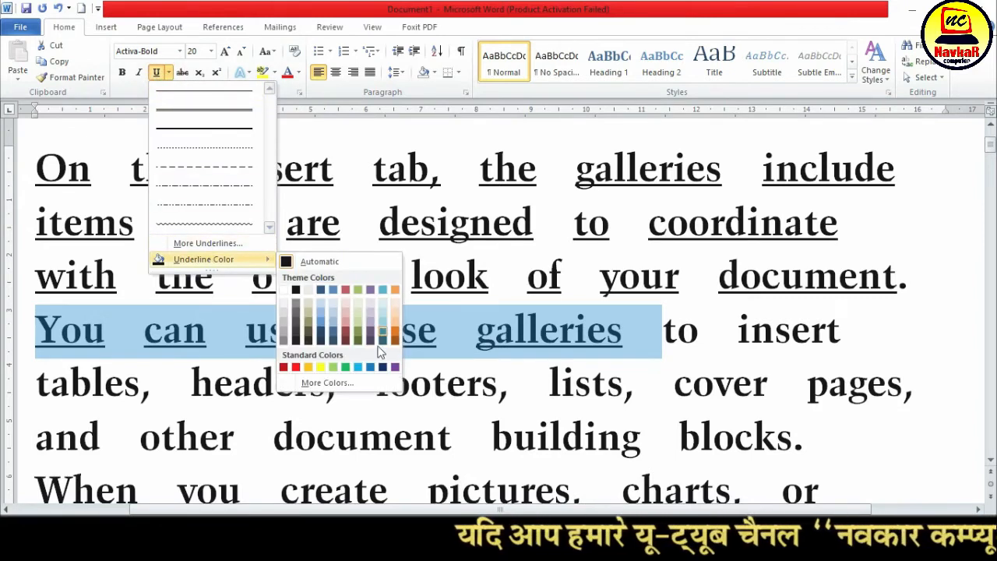
left_click(296, 367)
left_click(142, 326)
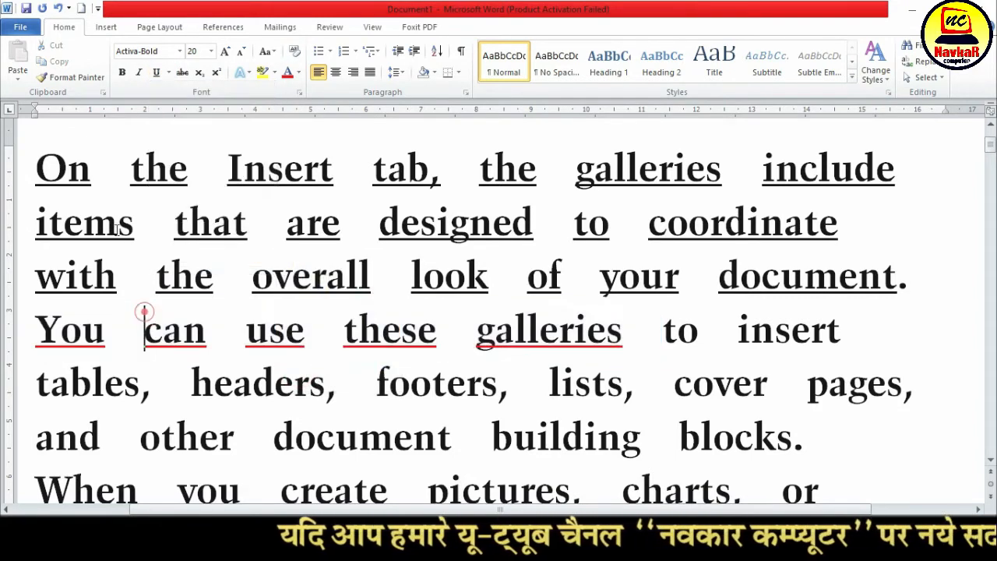
Apply a continuous single underline in standard green from "On the Insert" through "galleries to" in the first paragraph
left_click_drag(527, 277, 692, 343)
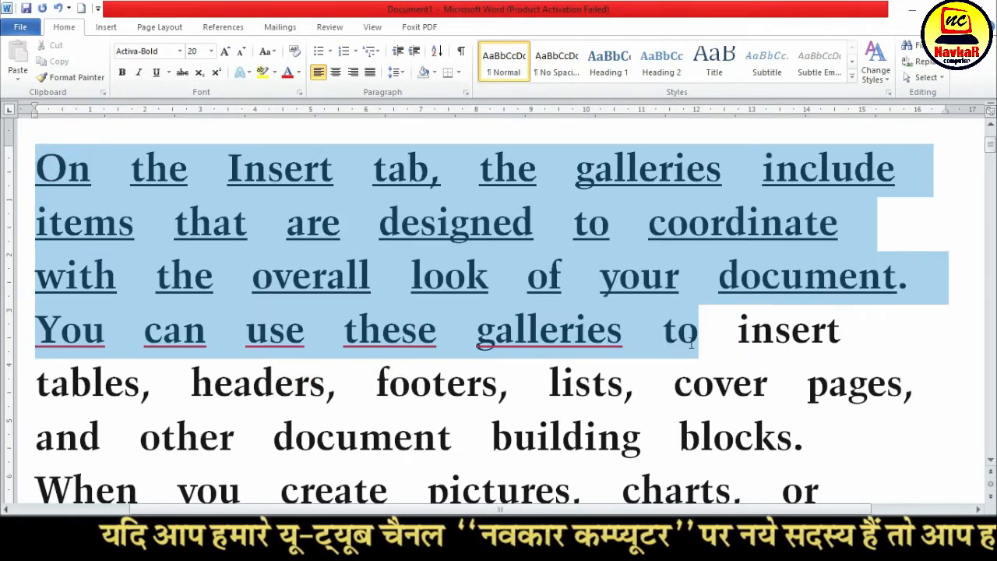
left_click(156, 73)
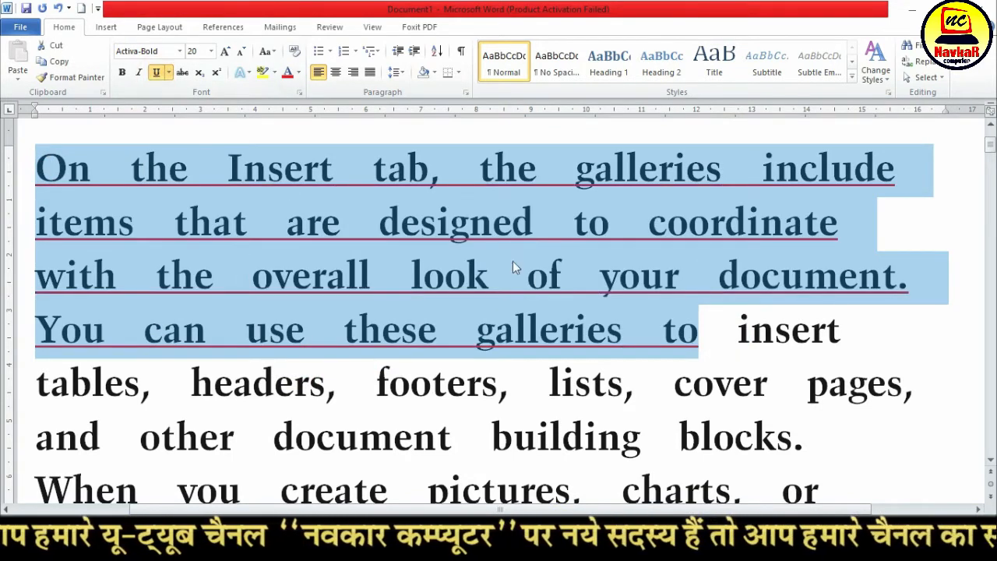
left_click(168, 73)
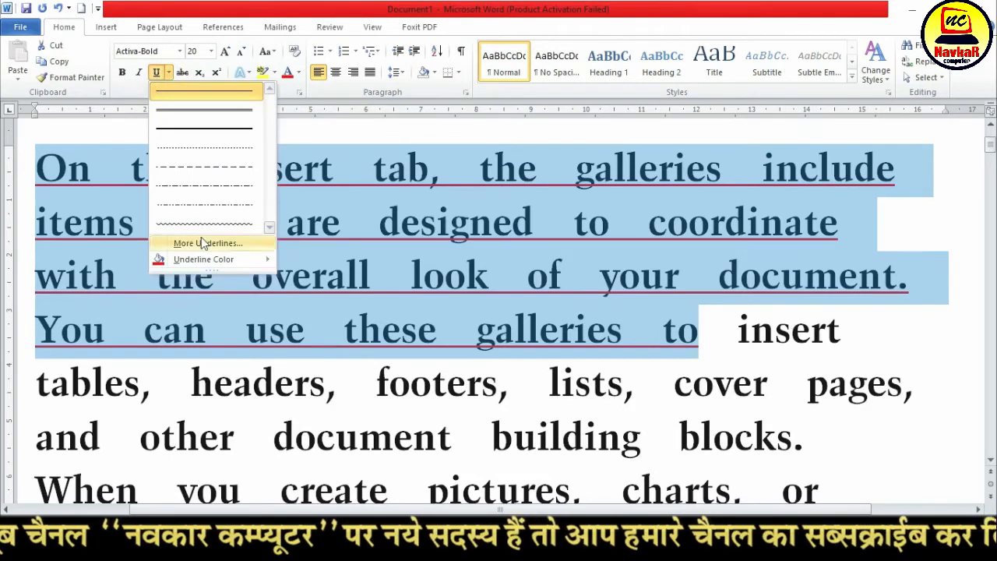
mouse_move(207, 263)
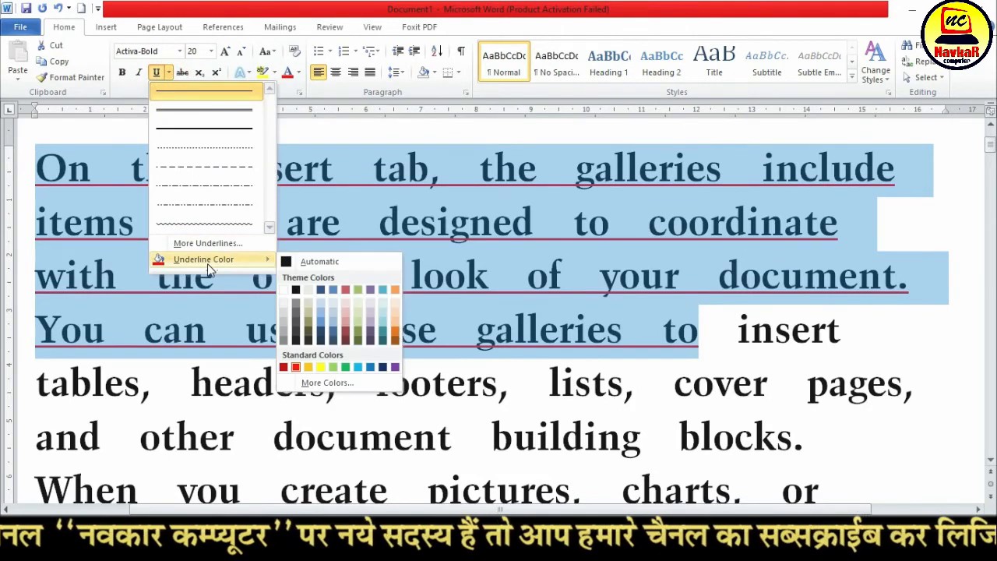
left_click(345, 366)
left_click(348, 325)
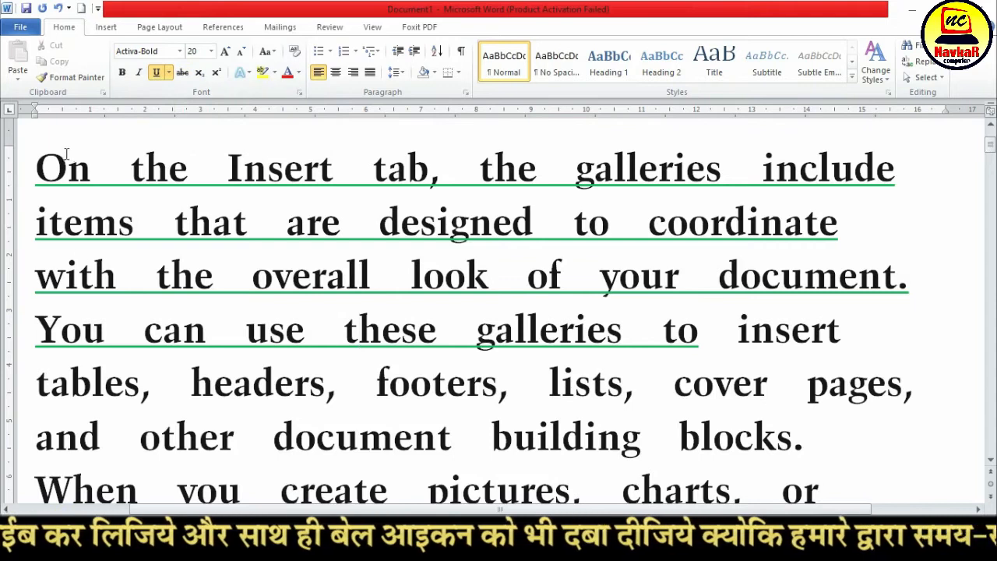
Apply strikethrough to "the formatting of selected text in the" in the first line of the second paragraph
scroll(66, 153, "down", 4)
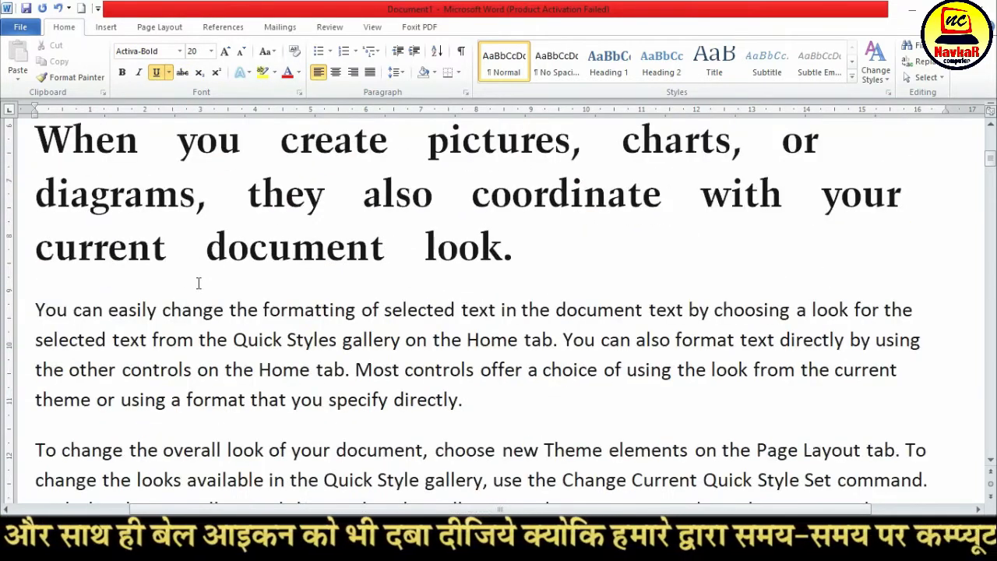
scroll(199, 283, "down", 3)
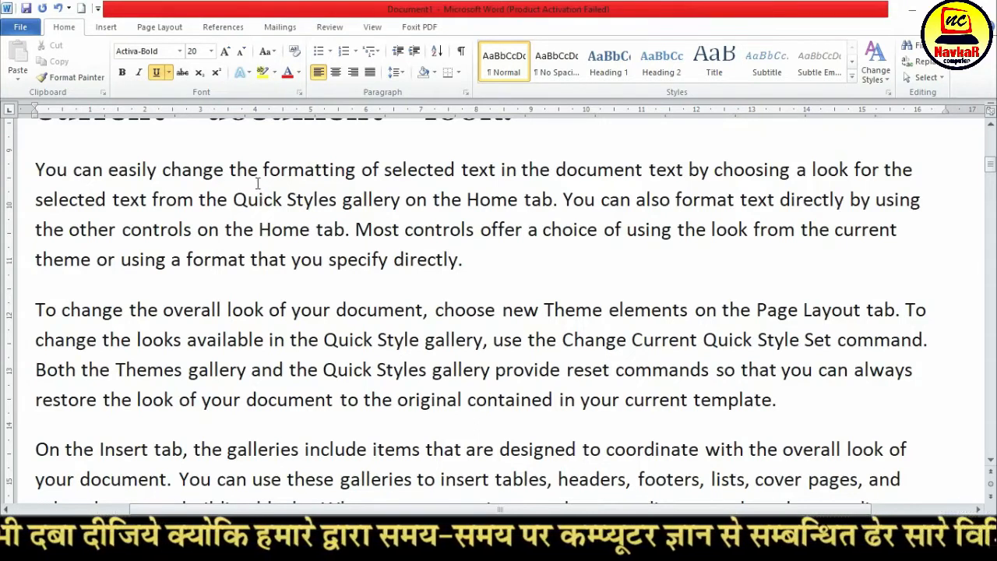
left_click_drag(229, 173, 561, 176)
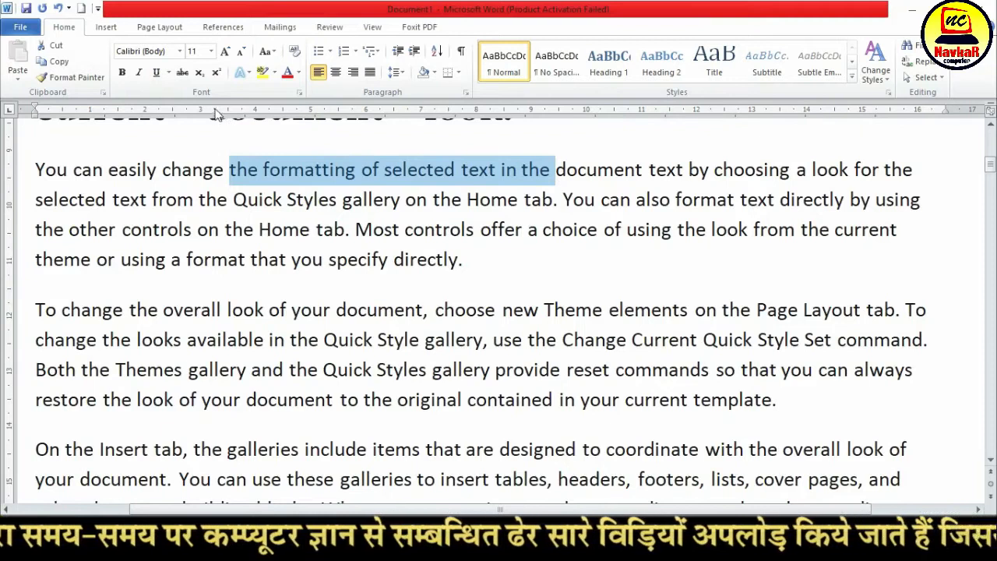
left_click(182, 72)
left_click(399, 200)
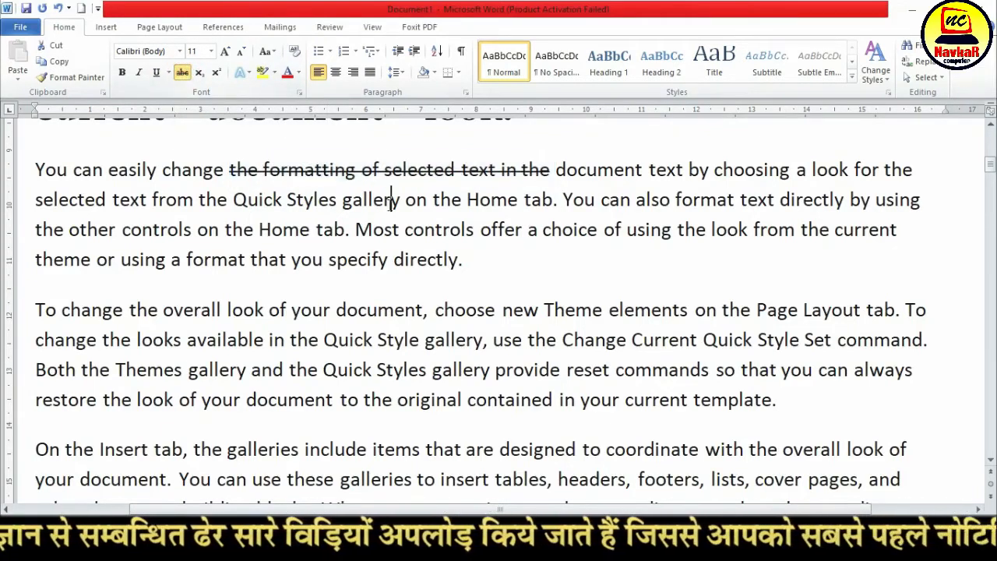
Remove the strikethrough from "the formatting of selected text in the" in the second paragraph
left_click_drag(37, 169, 551, 168)
left_click(265, 169)
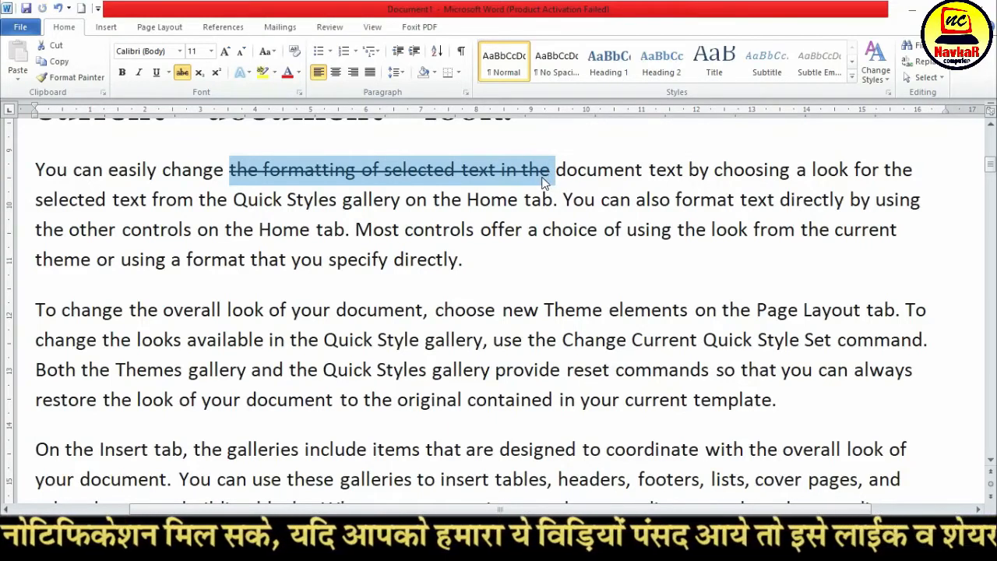
left_click(470, 177)
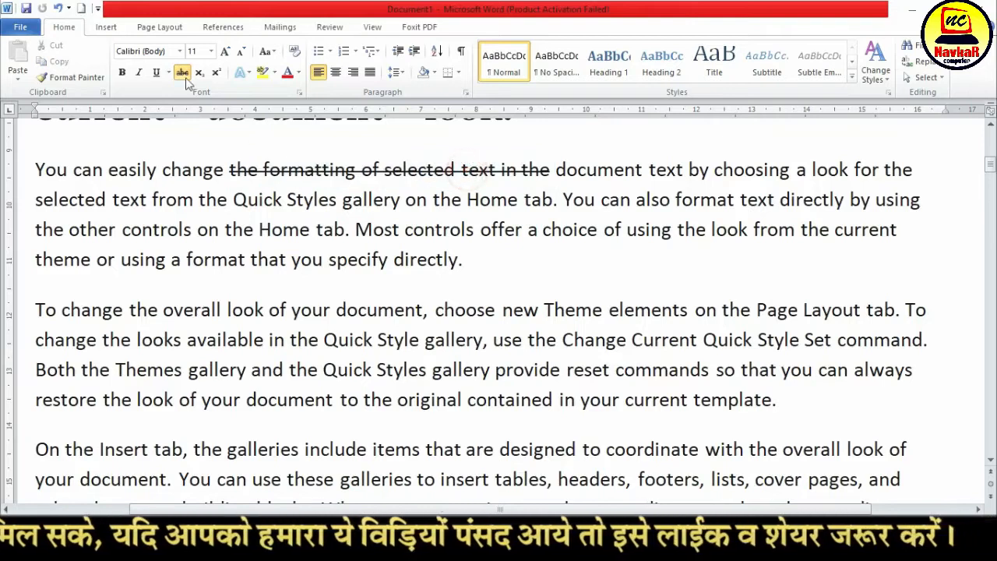
left_click_drag(228, 171, 554, 172)
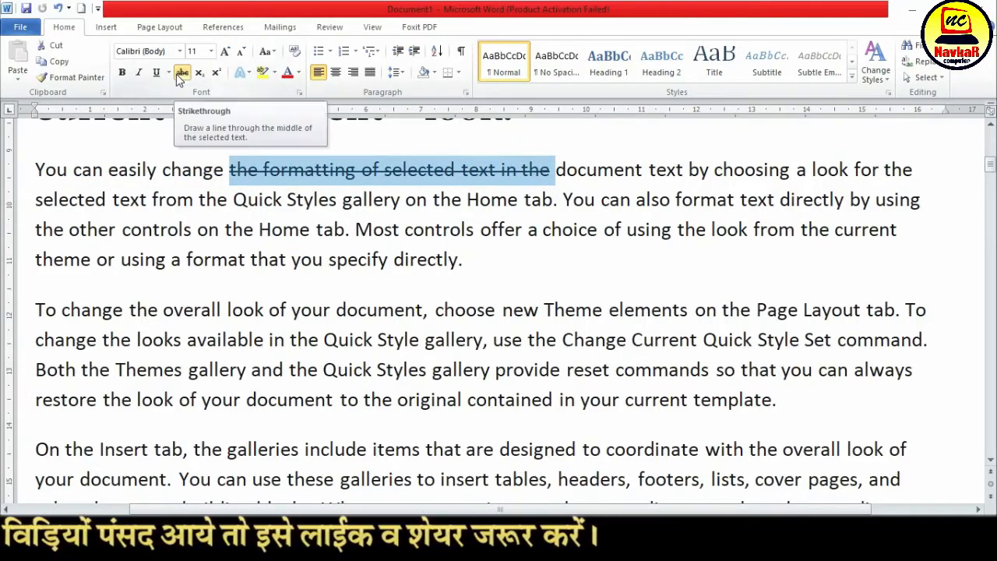
left_click(181, 74)
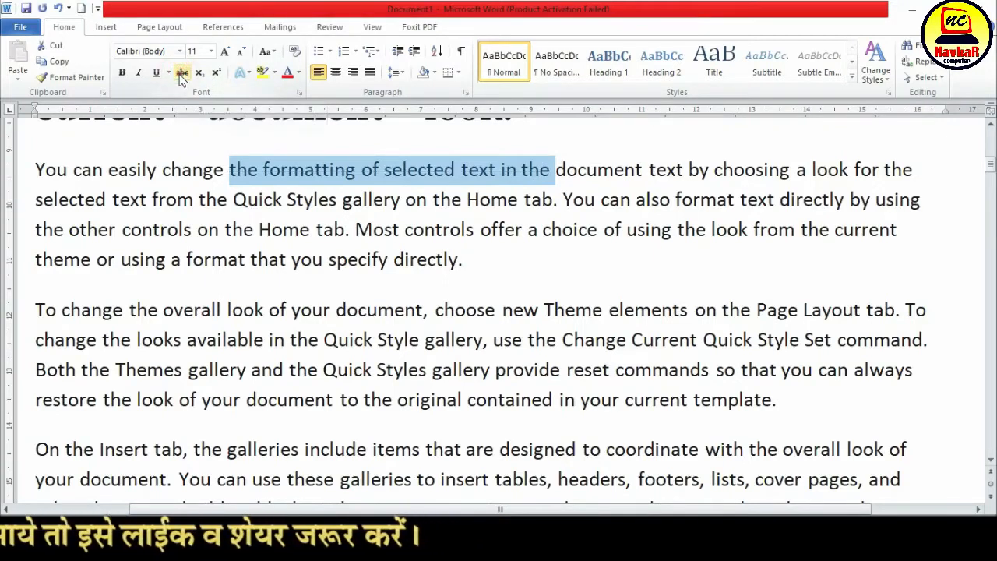
left_click(180, 74)
left_click(180, 74)
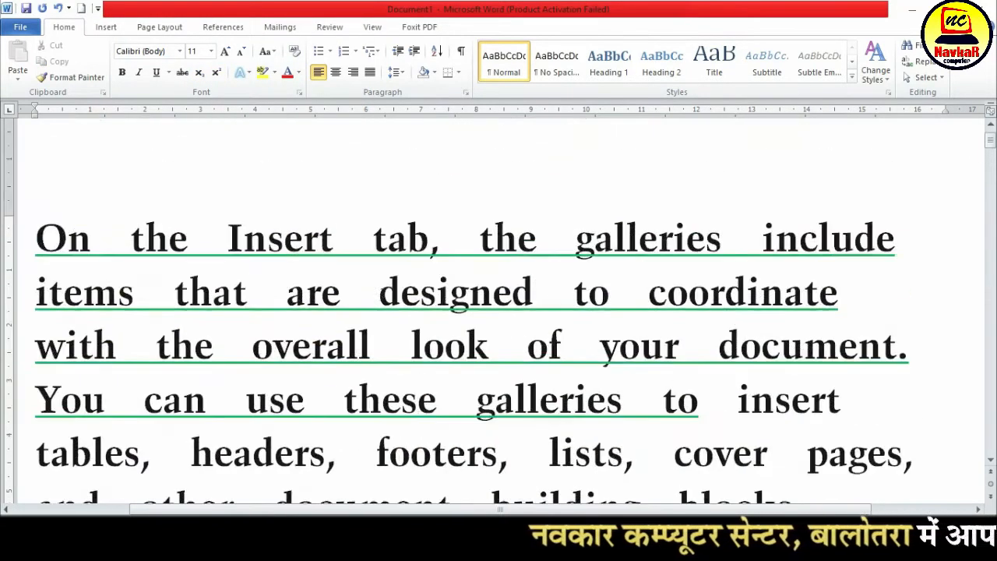
Add blank lines after "current document look." at the end of the first paragraph
scroll(382, 296, "down", 5)
left_click(528, 265)
key("Return")
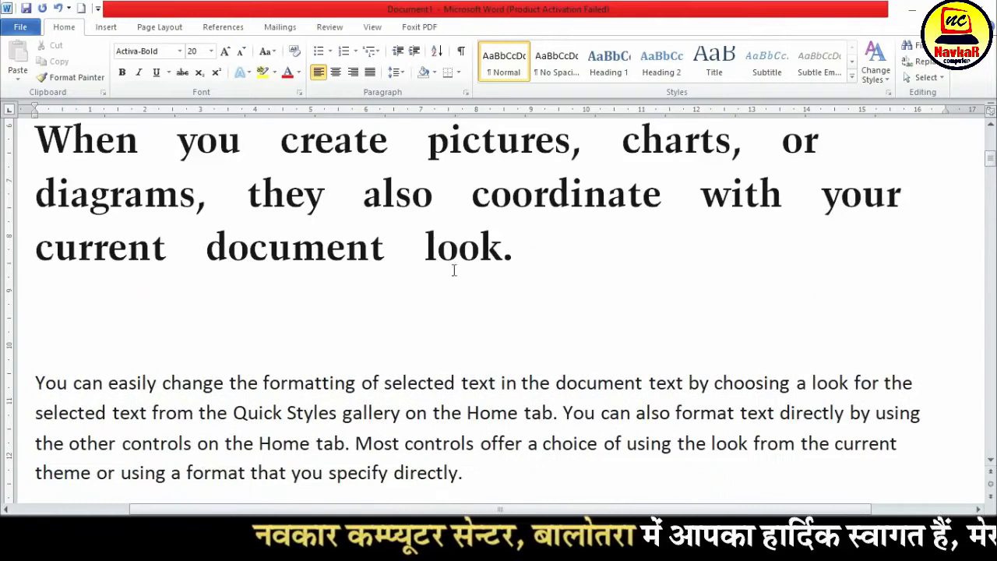
key("Return")
left_click(86, 346)
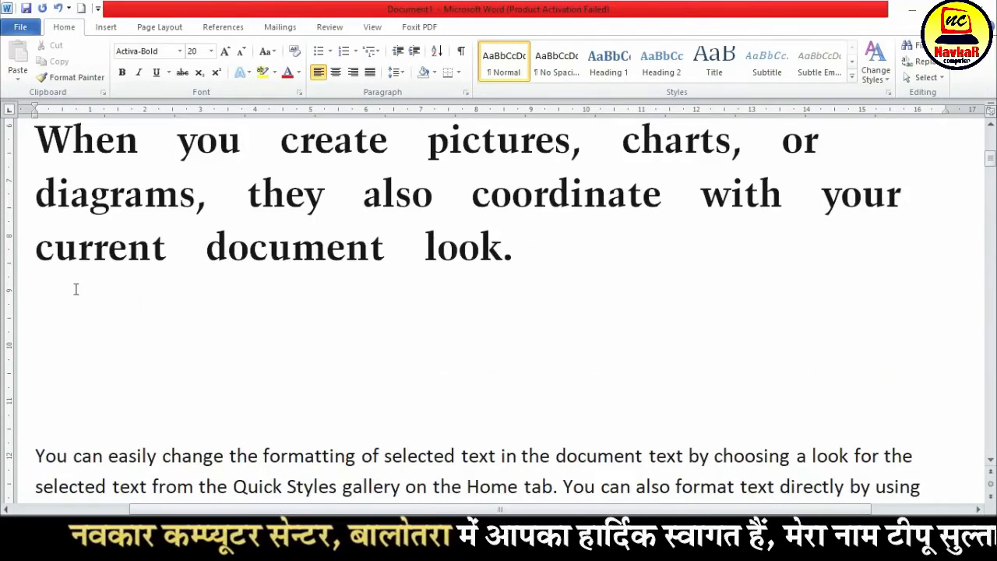
Enter the formulas H2SO4, O2, CO2 and H2O, spaced apart on the blank line below the first paragraph
type("h")
key("BackSpace")
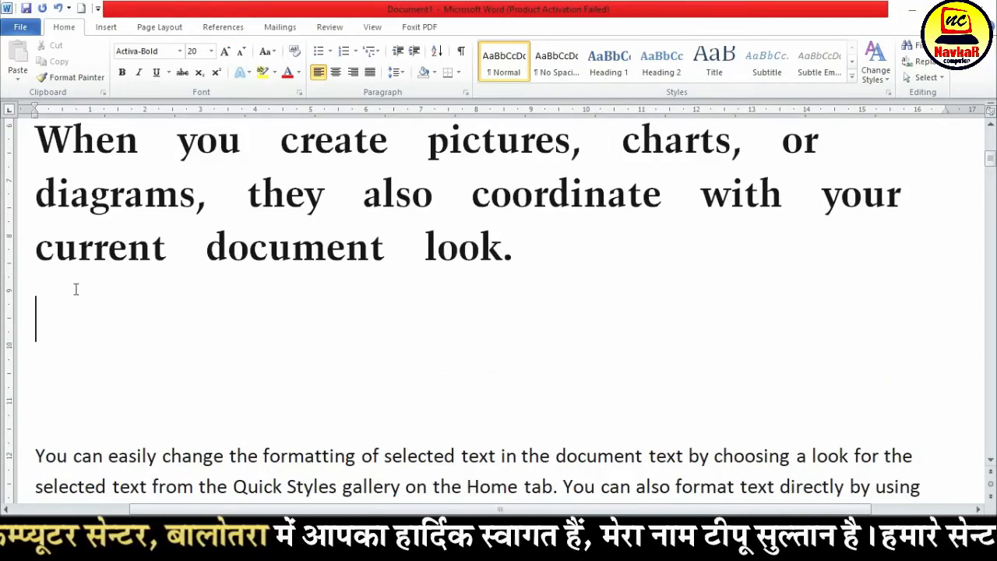
type("H2SO")
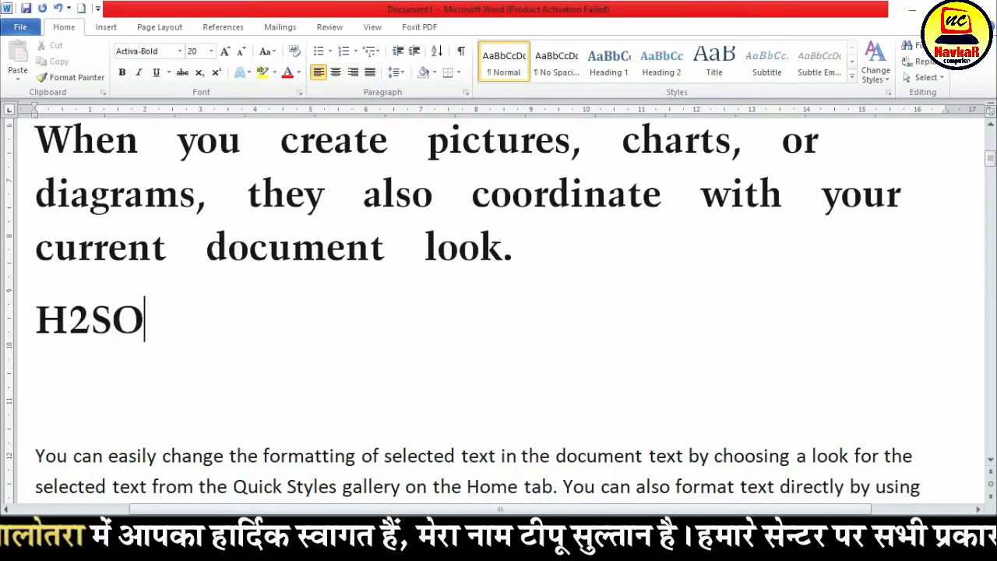
type("4O25")
key("BackSpace")
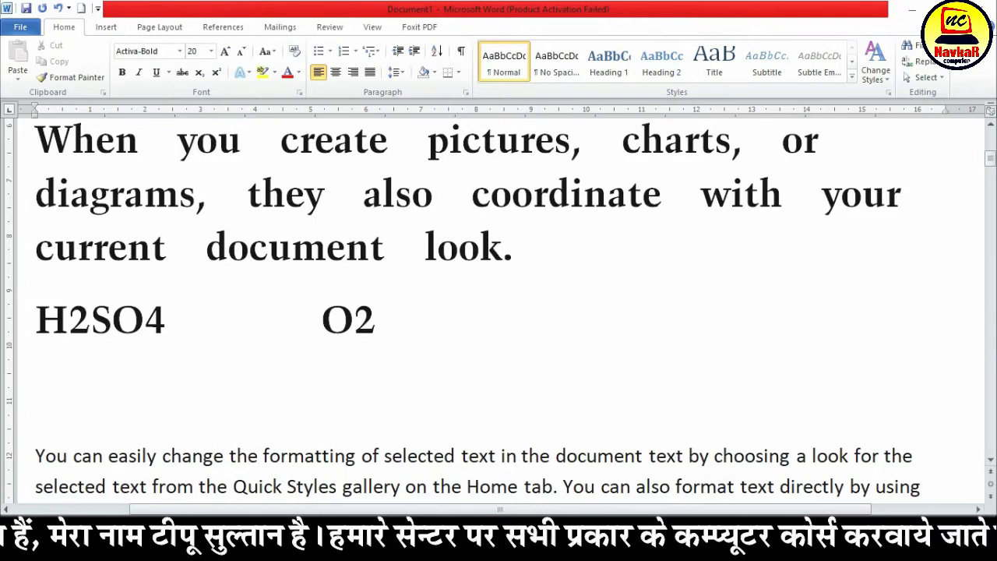
type("CO2 ")
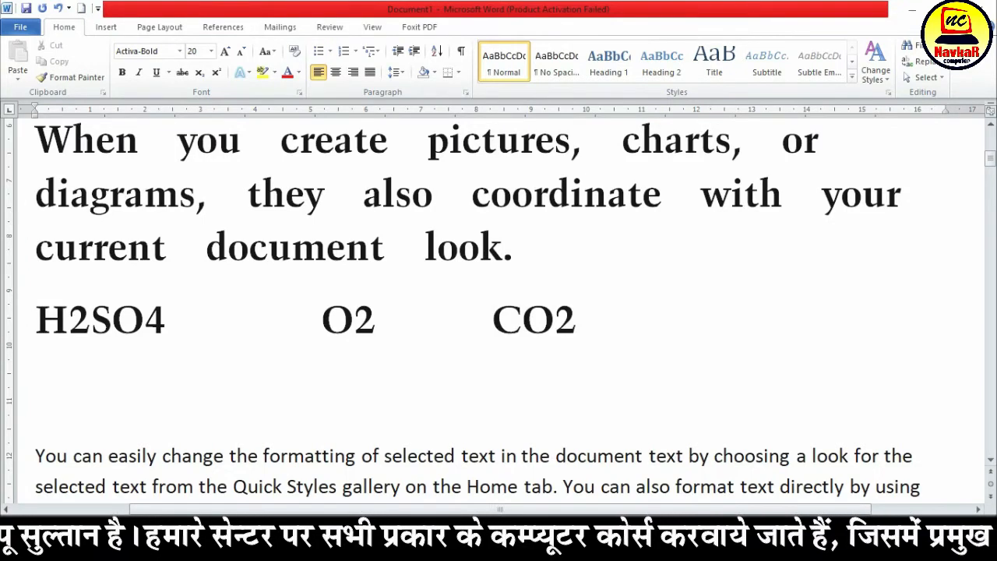
type("H2")
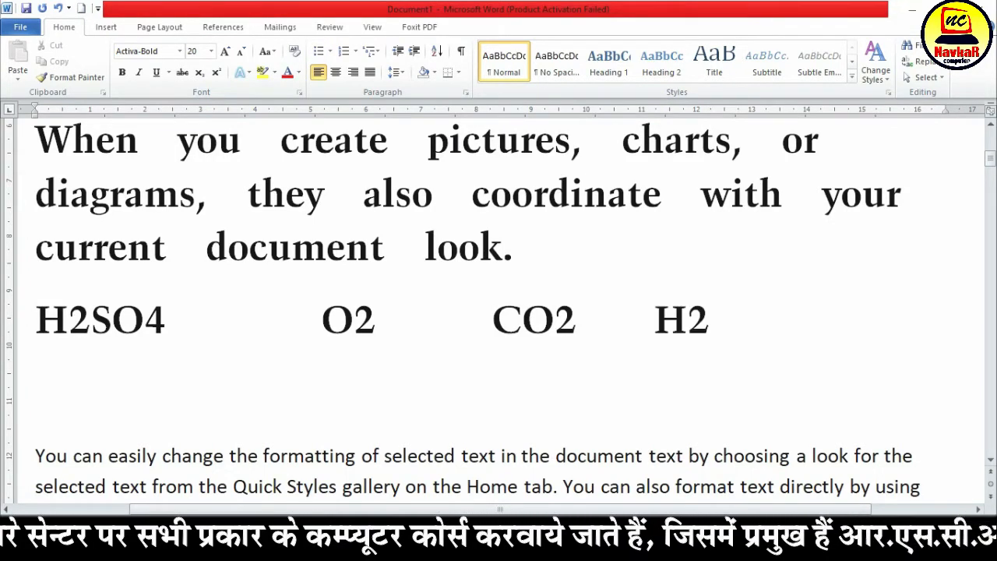
type("O")
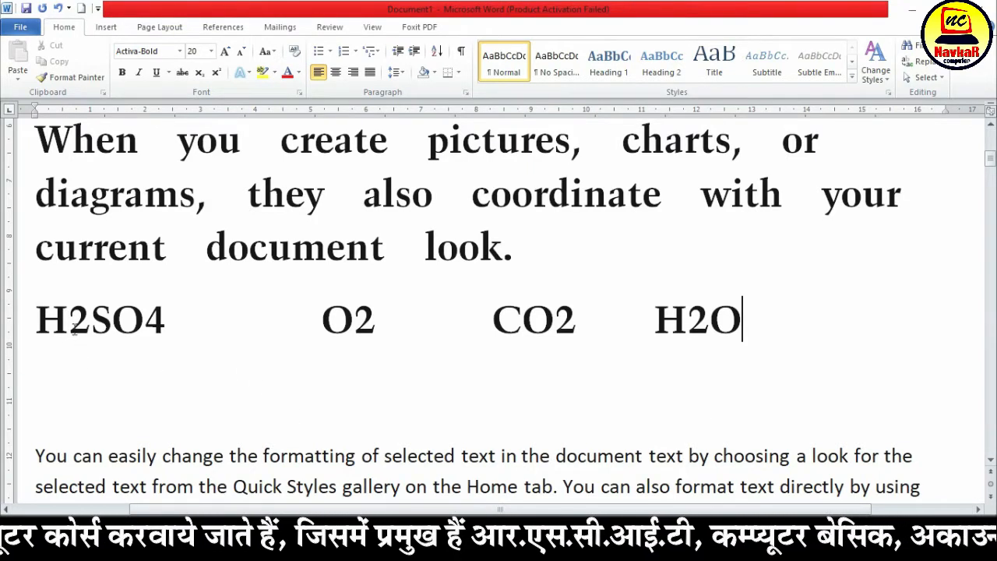
Format the digits in H2SO4, O2, CO2 and H2O as subscript
left_click_drag(69, 327, 91, 327)
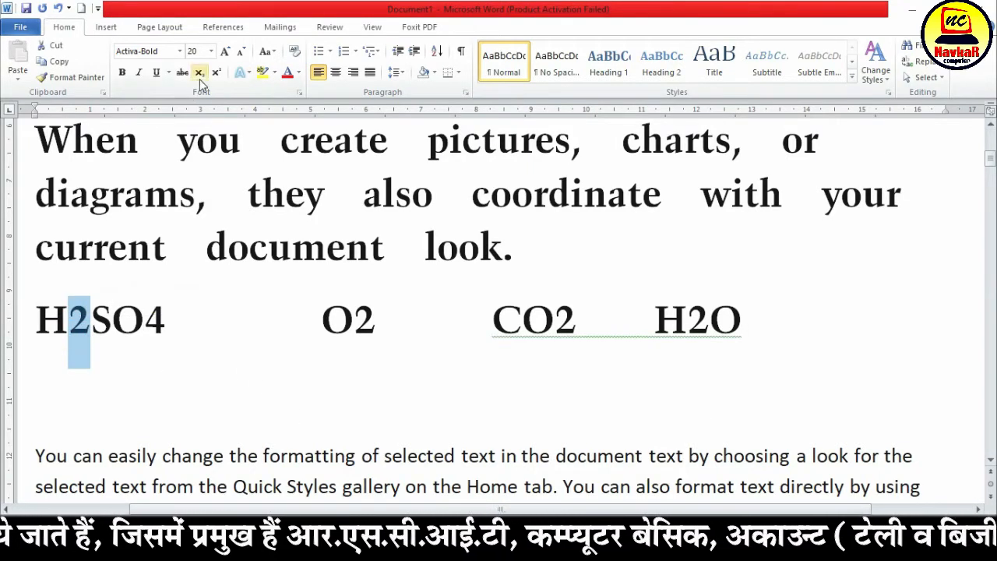
left_click(200, 78)
left_click_drag(141, 327, 158, 327)
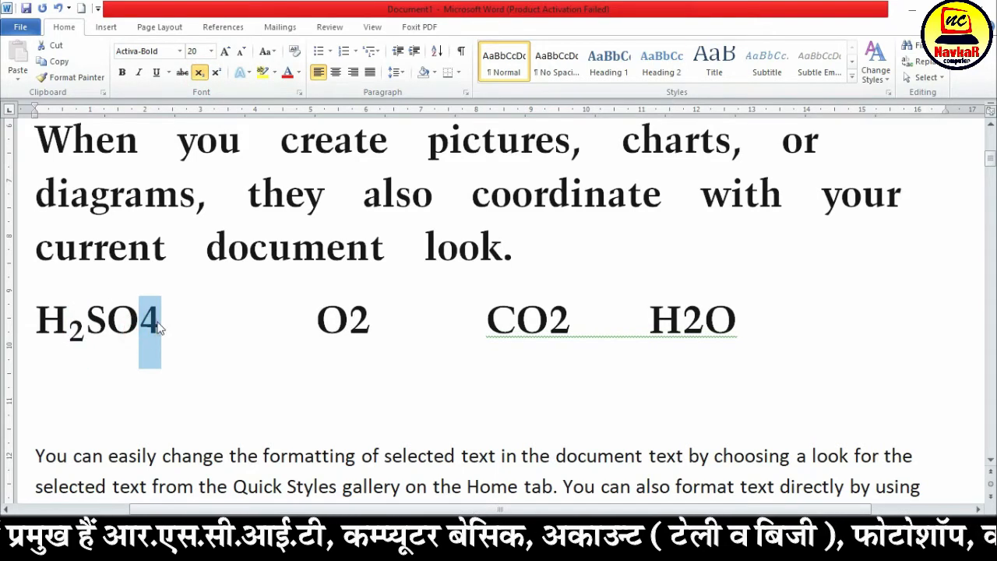
left_click(199, 72)
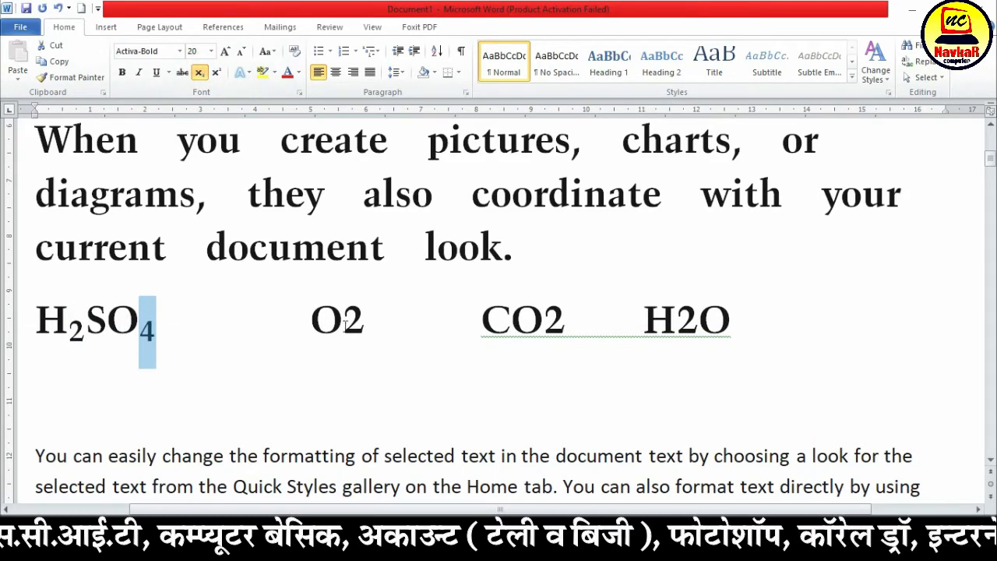
left_click_drag(345, 327, 366, 327)
left_click(199, 72)
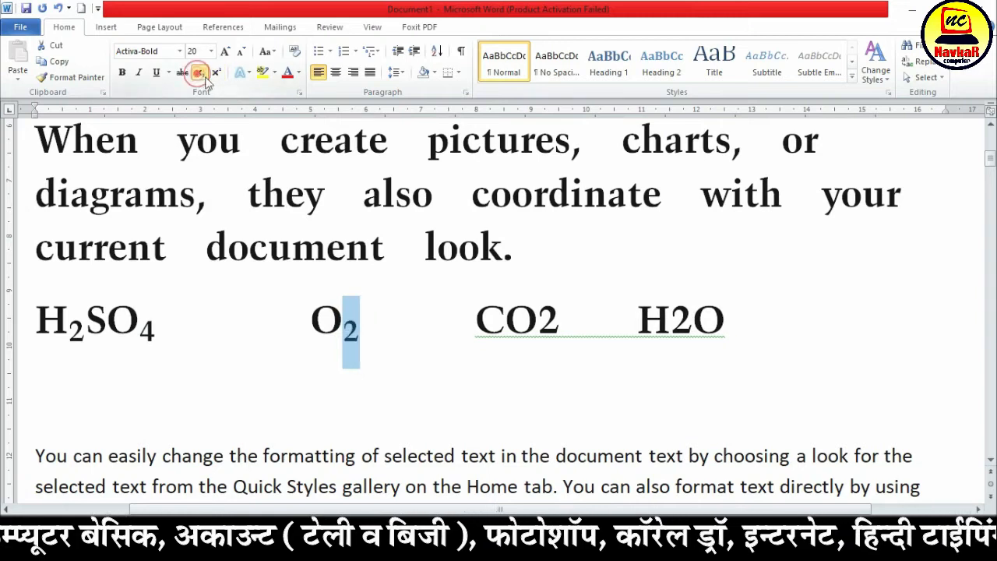
left_click_drag(537, 321, 559, 321)
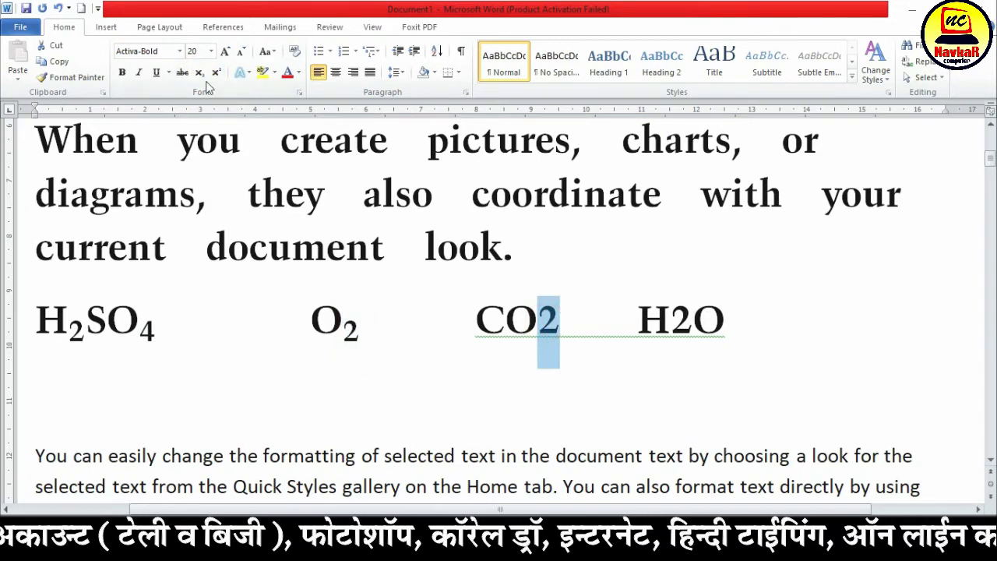
left_click(200, 72)
left_click_drag(664, 320, 686, 319)
left_click(199, 72)
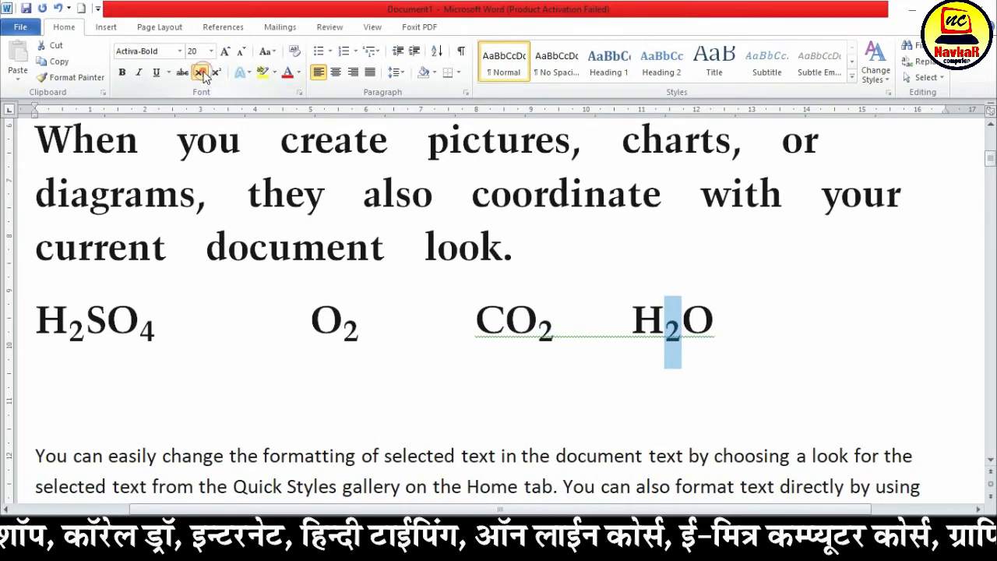
Enter 22=4 on a new line below the chemical formulas
left_click(720, 313)
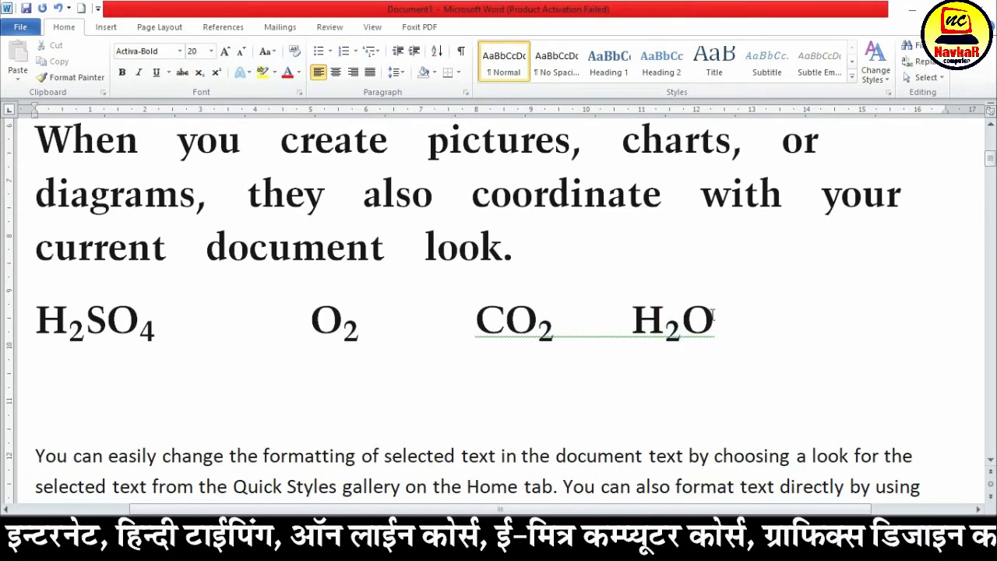
key("Return")
type("26")
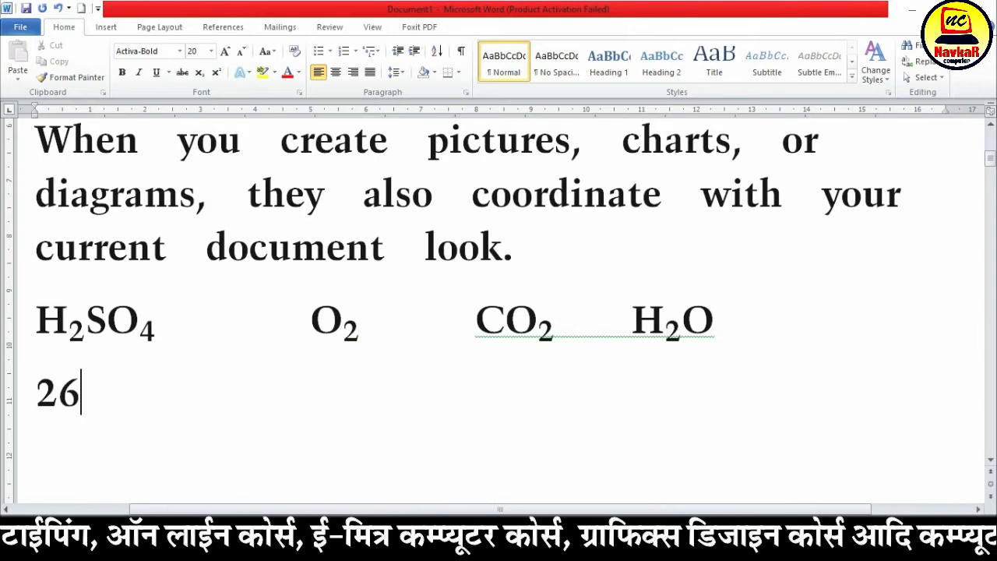
key("BackSpace")
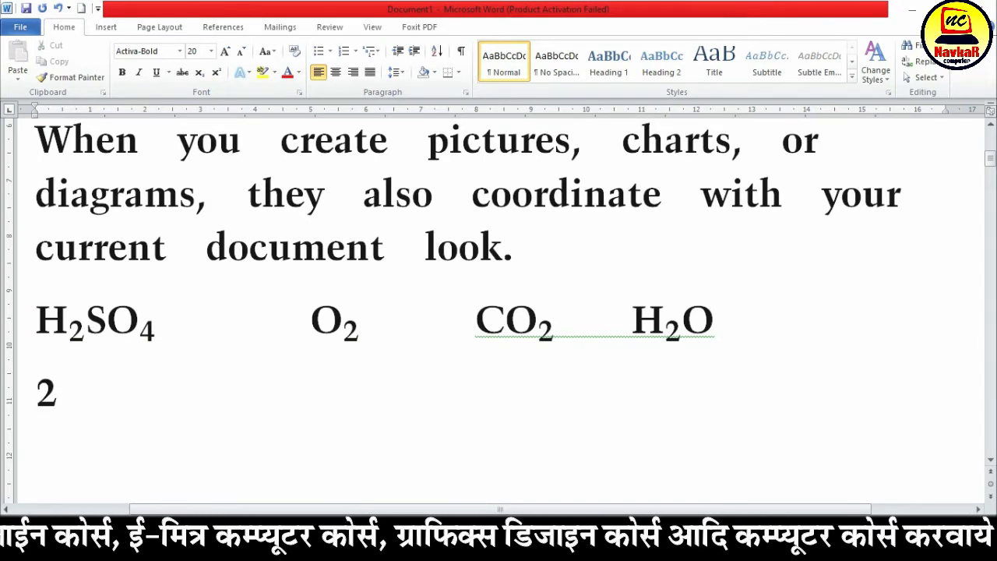
type("2=4")
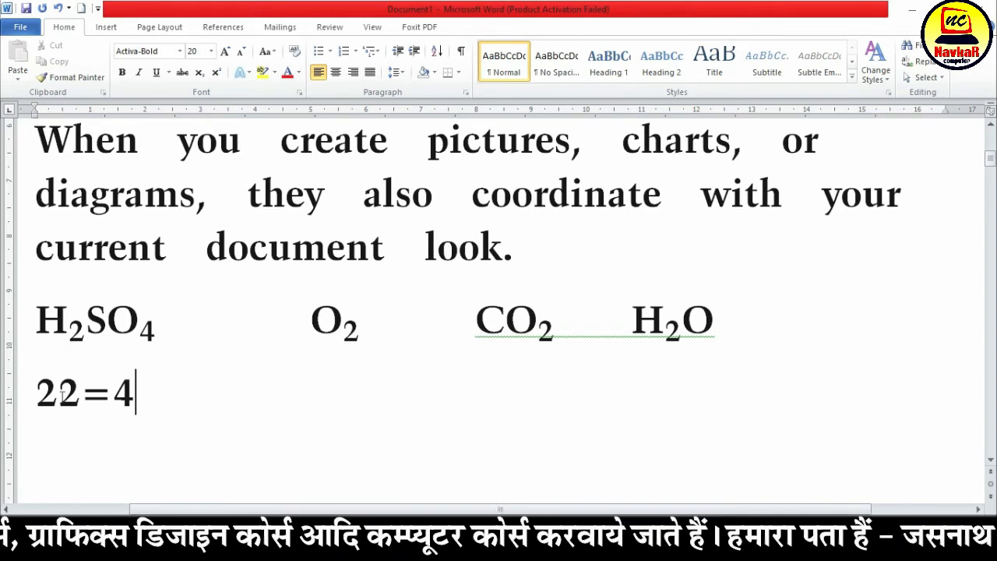
Format the second 2 in 22=4 as superscript
left_click_drag(81, 396, 57, 393)
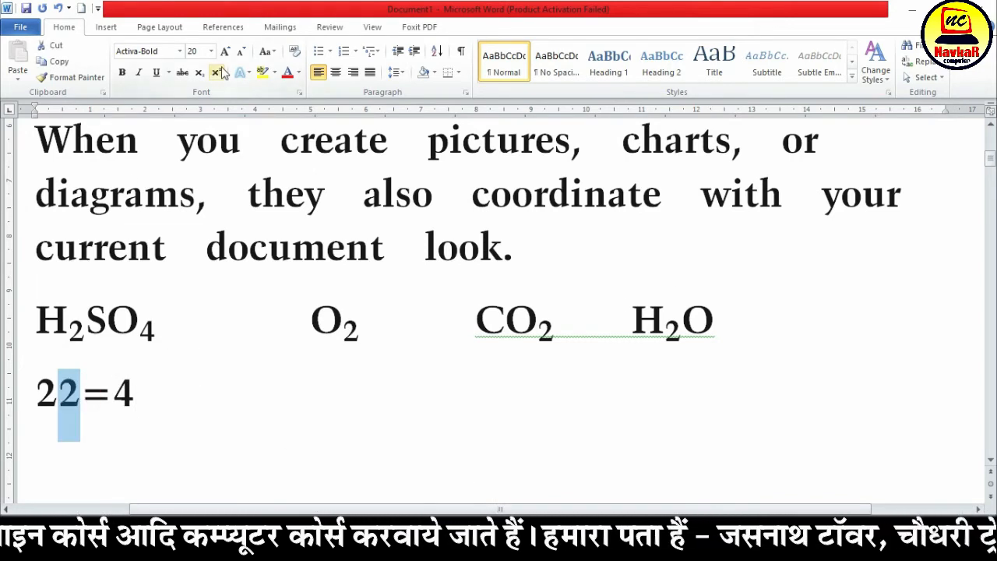
left_click(217, 73)
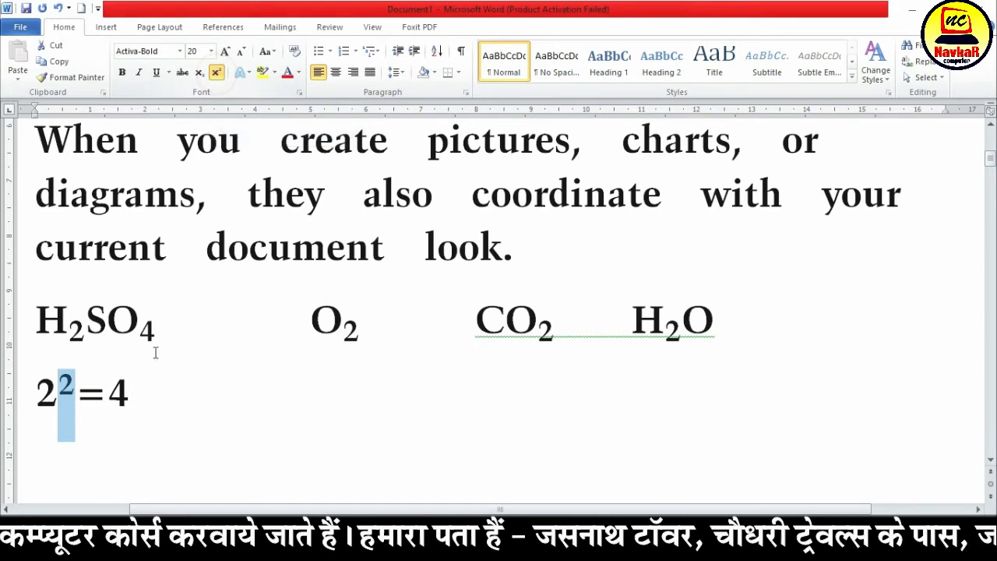
left_click(156, 405)
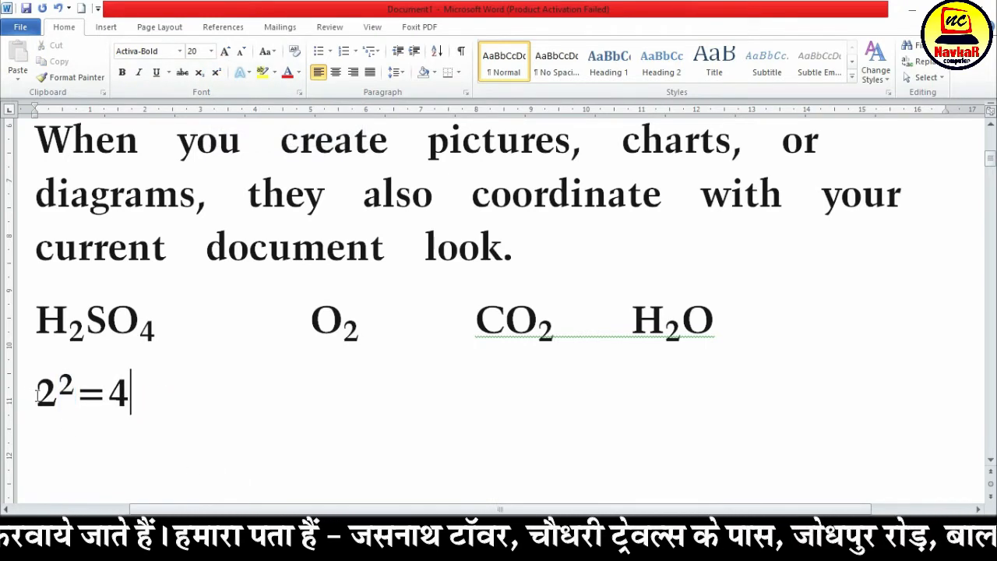
left_click_drag(31, 393, 148, 392)
left_click_drag(39, 316, 159, 323)
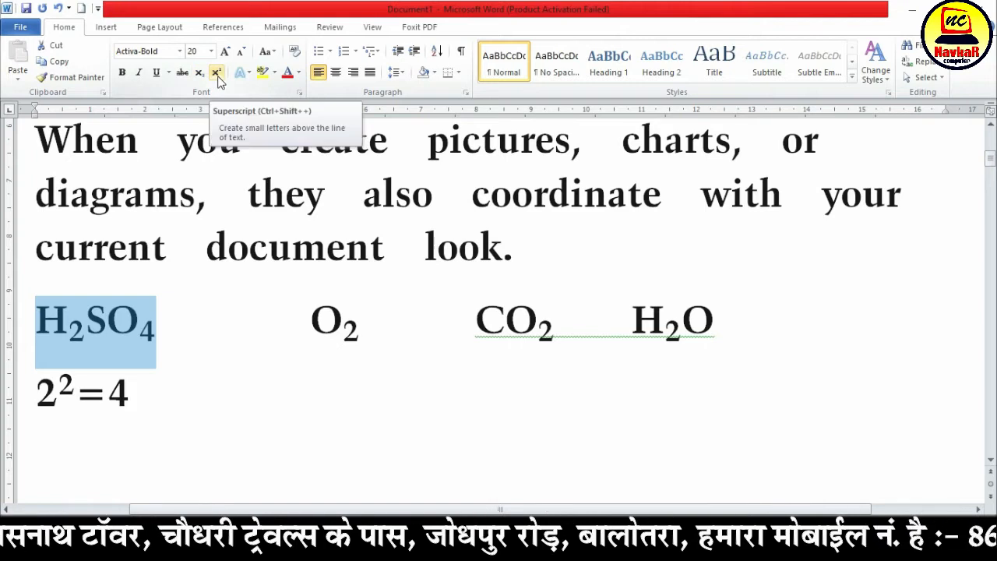
left_click(234, 331)
scroll(277, 330, "up", 3)
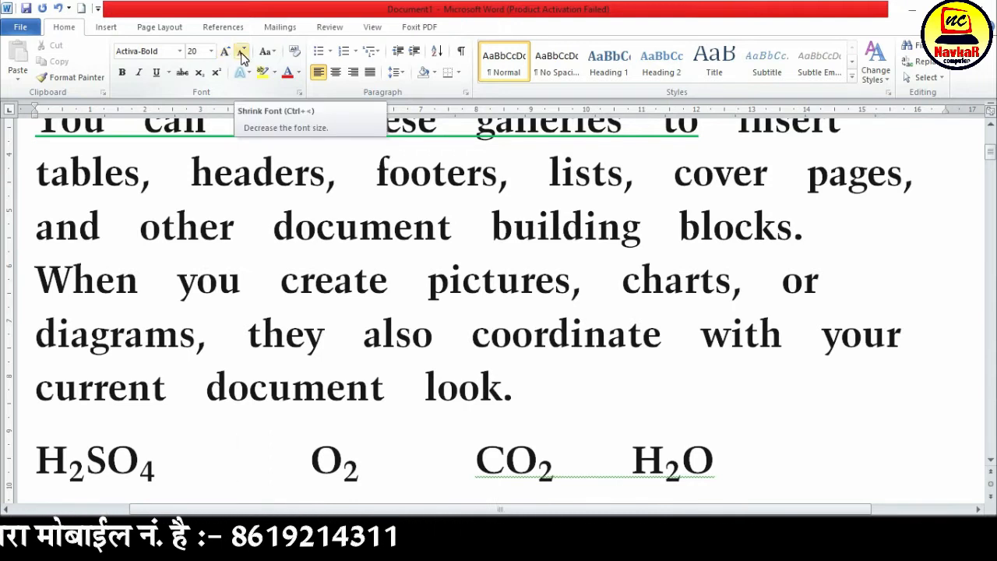
Enlarge "You can easily change the formatting of" in the paragraph below the formulas to 28 pt with Grow Font
scroll(267, 327, "down", 5)
scroll(265, 345, "up", 2)
left_click_drag(33, 251, 383, 254)
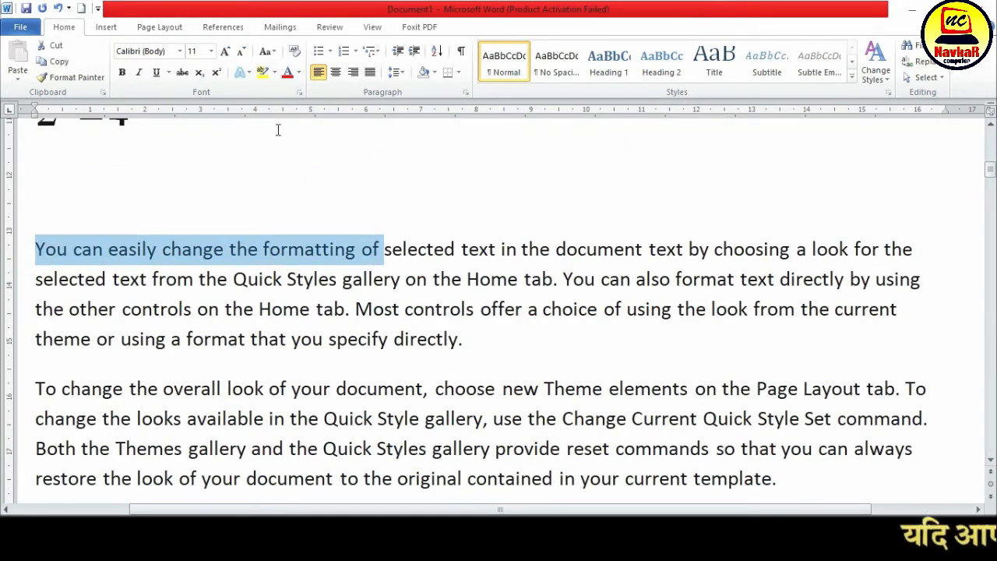
left_click(225, 52)
left_click(225, 52)
left_click(225, 52)
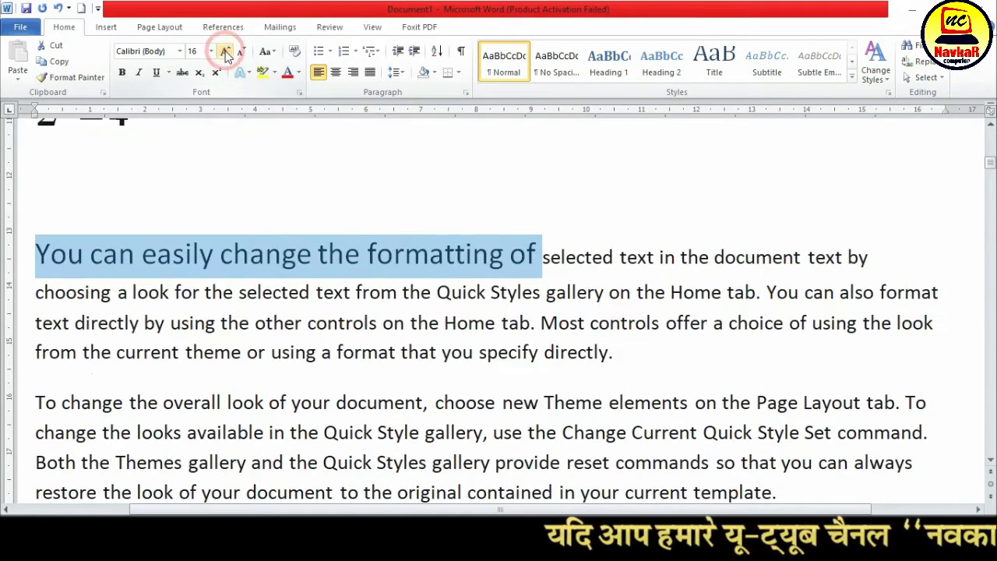
left_click(225, 52)
left_click(226, 52)
left_click(225, 52)
left_click(225, 52)
left_click(225, 53)
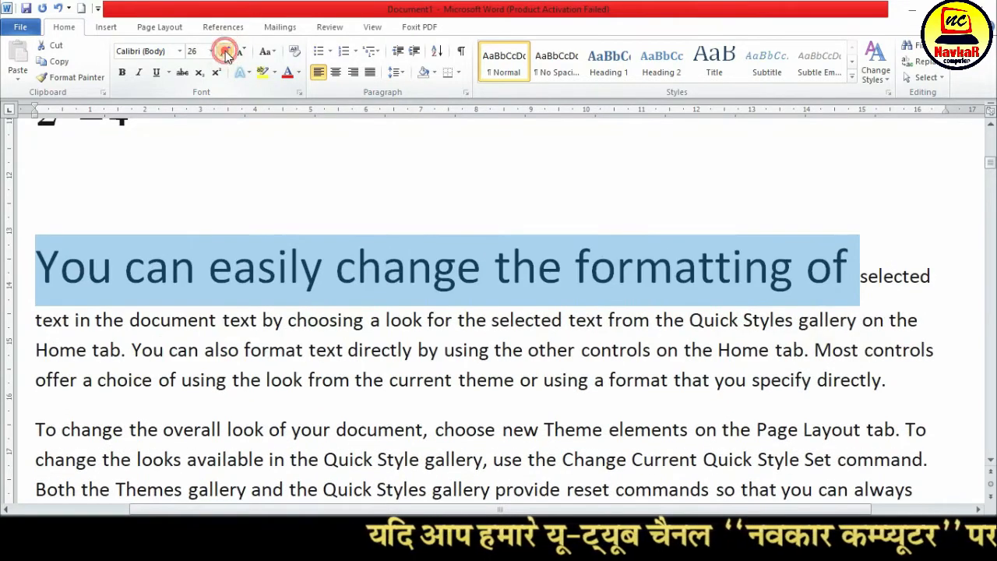
left_click(225, 52)
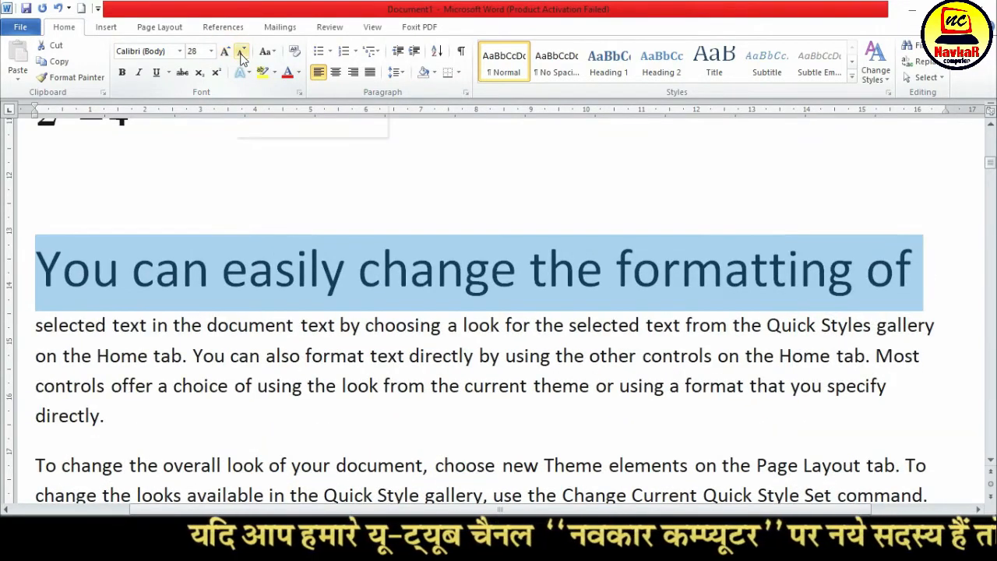
Reduce "You can easily change the formatting of" to 18 pt with Shrink Font and enlarge it to 26 pt with Grow Font
left_click(242, 53)
left_click(243, 53)
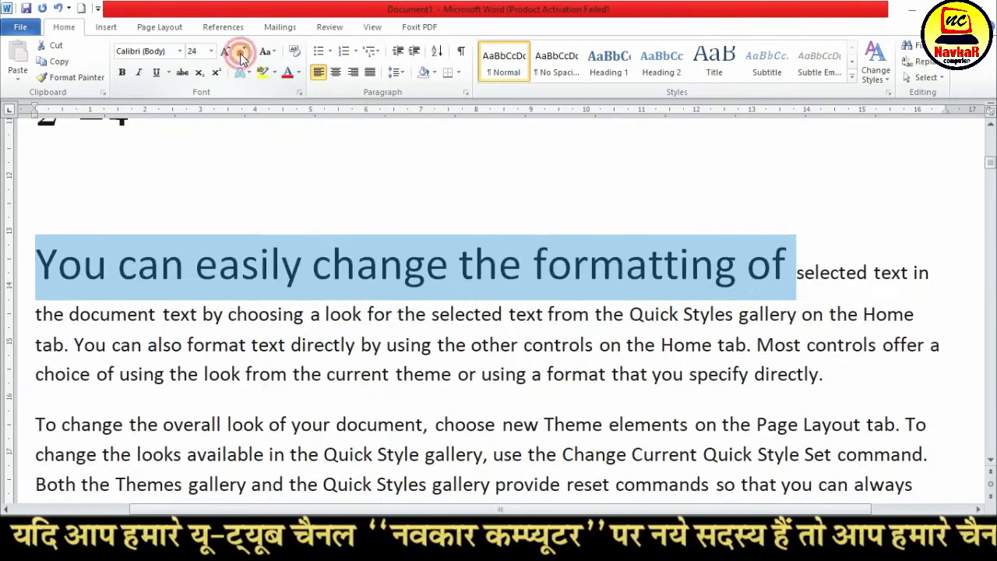
left_click(242, 53)
left_click(243, 52)
left_click(242, 53)
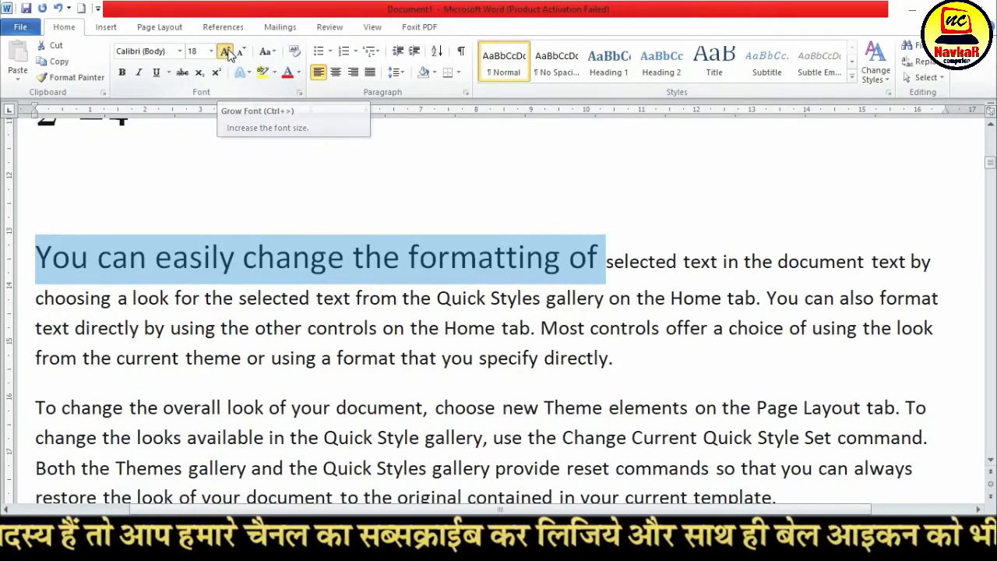
left_click(226, 52)
left_click(226, 52)
left_click(226, 52)
left_click(226, 53)
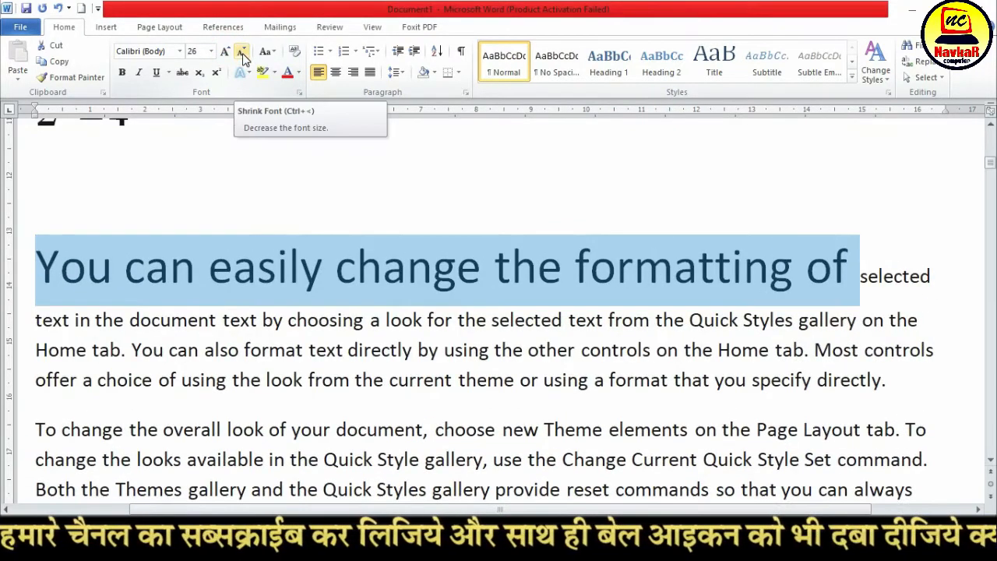
Reduce "You can easily change the formatting of" to below 11 pt with Shrink Font and enlarge it to 11 pt with Grow Font
left_click(243, 54)
left_click(243, 55)
left_click(243, 54)
left_click(244, 54)
left_click(243, 54)
left_click(243, 55)
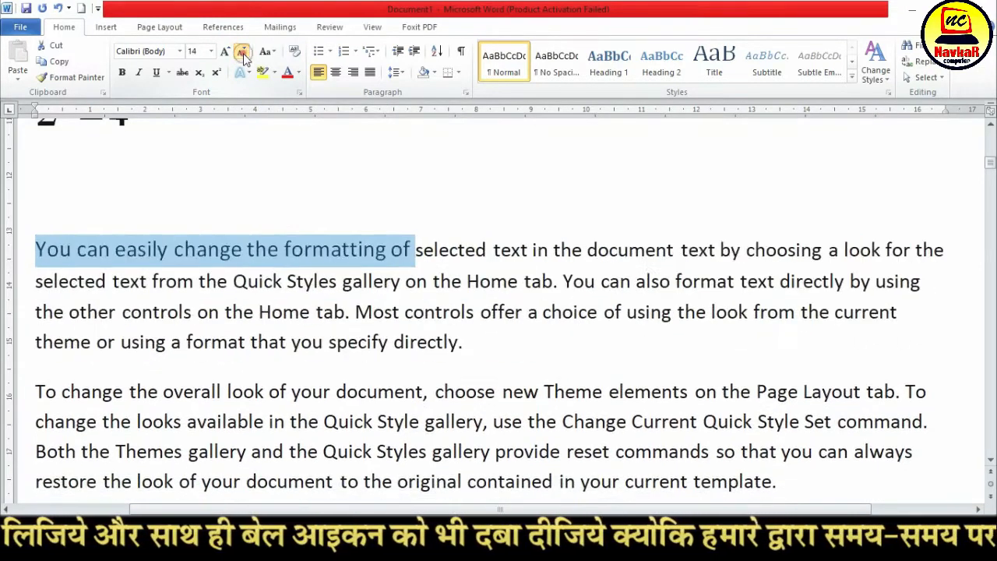
left_click(243, 54)
left_click(243, 54)
left_click(243, 55)
left_click(243, 55)
left_click(244, 55)
left_click(244, 55)
left_click(243, 55)
left_click(243, 55)
left_click(225, 53)
left_click(225, 53)
left_click(225, 53)
left_click(225, 53)
left_click(226, 53)
left_click(225, 53)
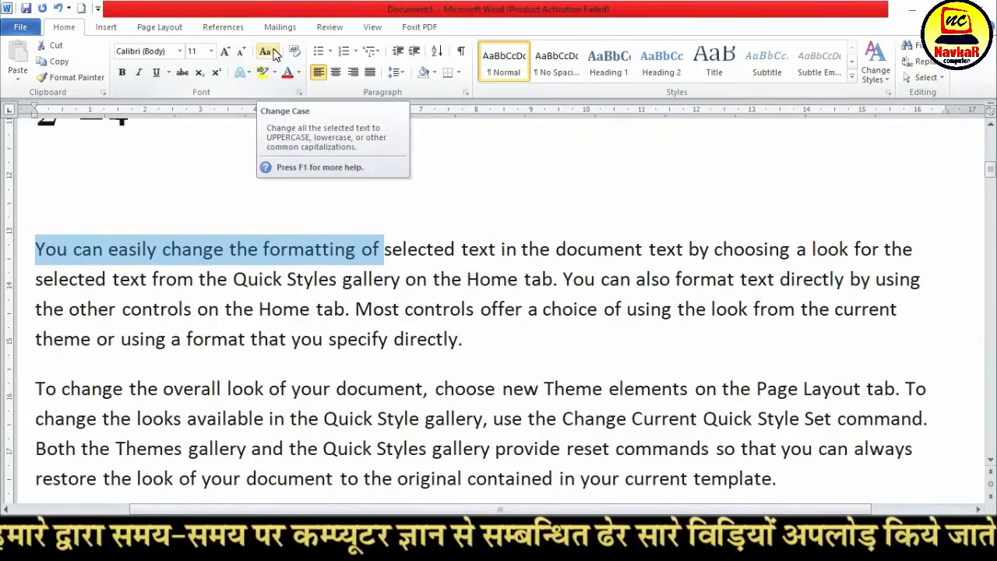
Change the whole paragraph starting "You can easily change the formatting" to lowercase
left_click(248, 281)
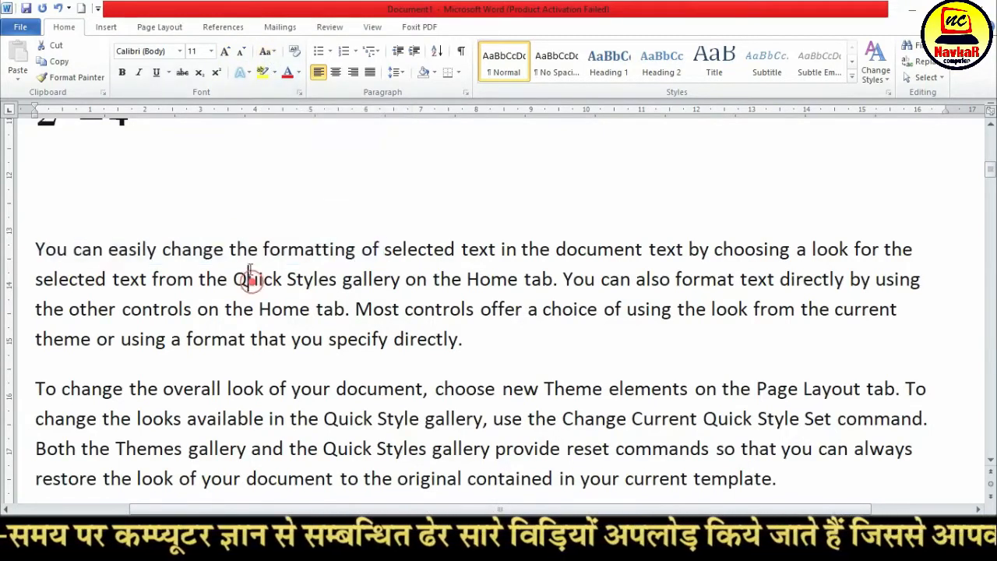
left_click_drag(33, 247, 464, 338)
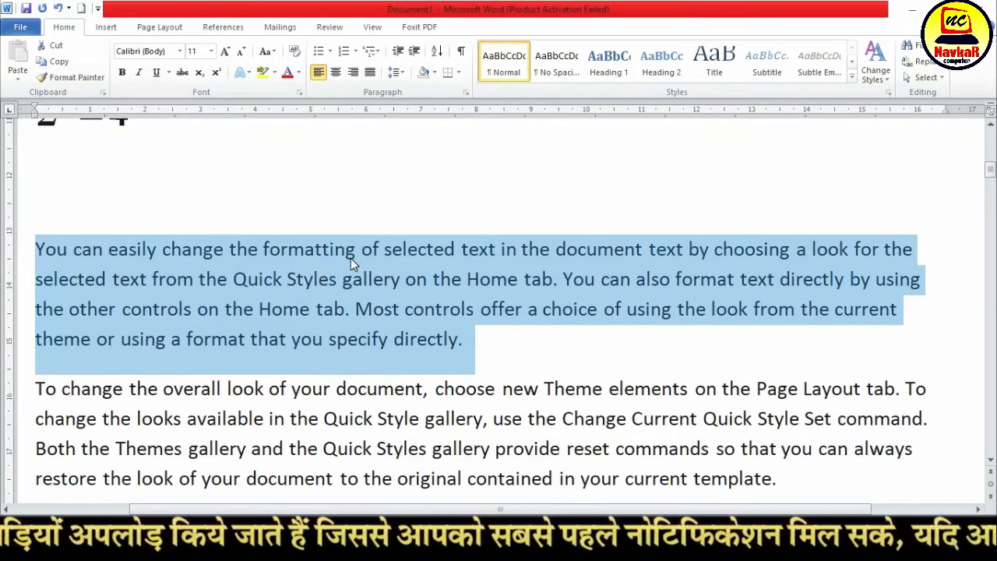
left_click(267, 51)
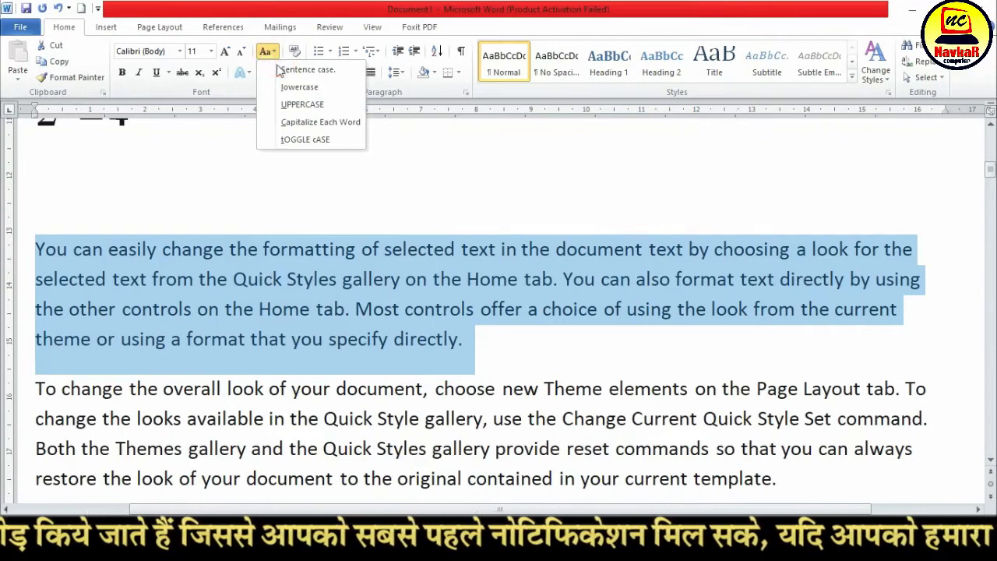
left_click(323, 89)
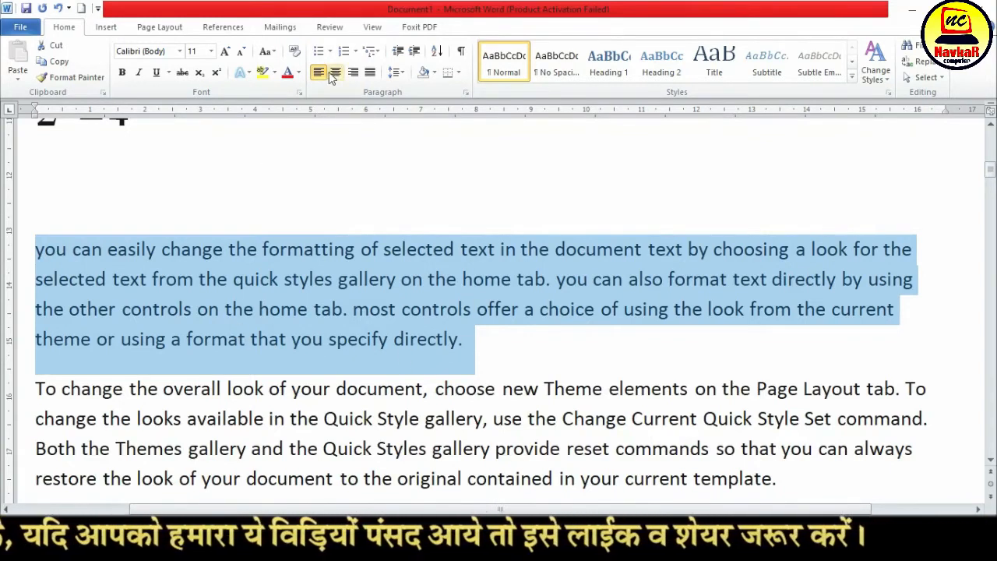
Change the case of the selected paragraph to UPPERCASE and switch it to Capitalize Each Word
left_click(265, 52)
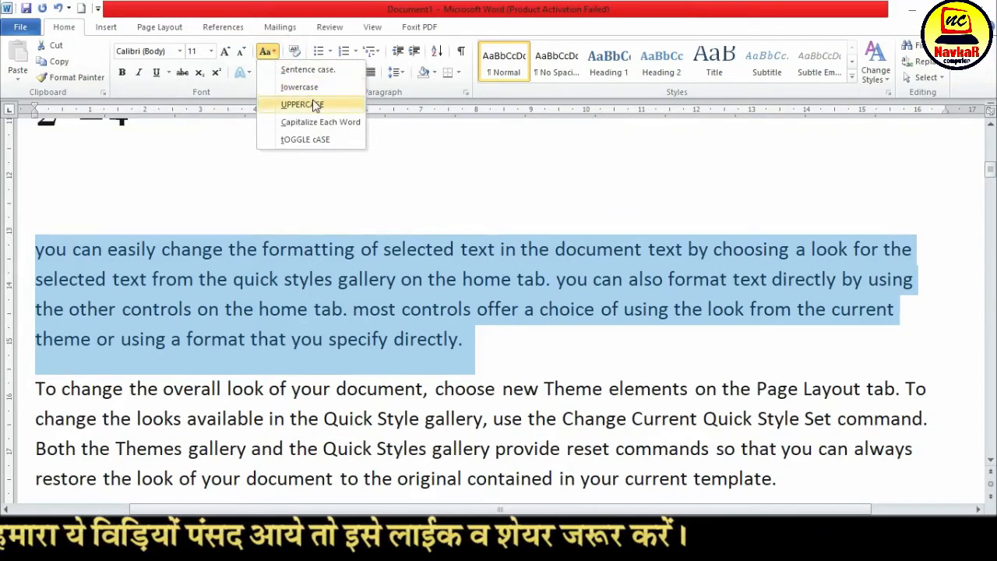
left_click(329, 106)
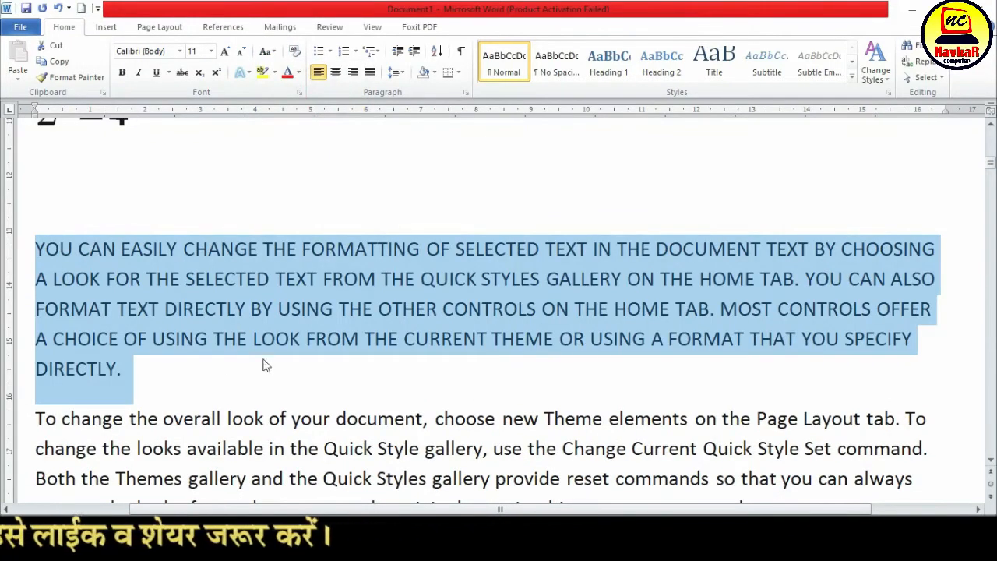
left_click(268, 53)
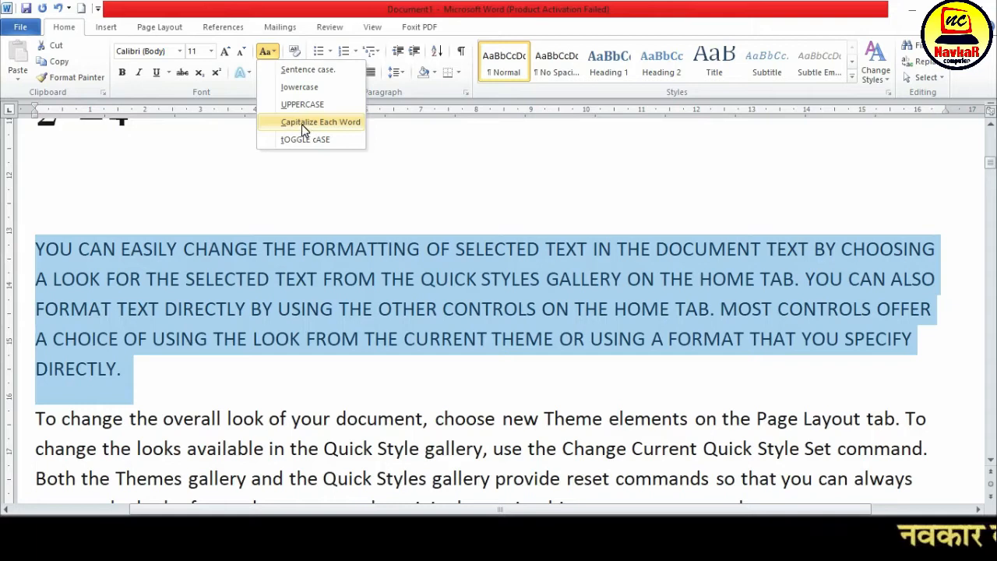
left_click(339, 123)
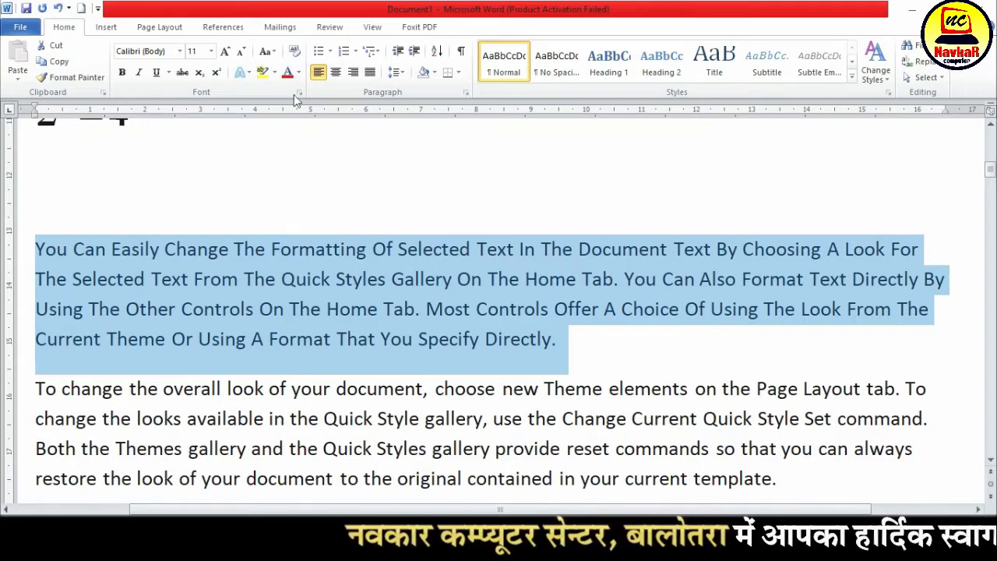
Apply tOGGLE cASE to the selected paragraph and change it to Sentence case
left_click(266, 51)
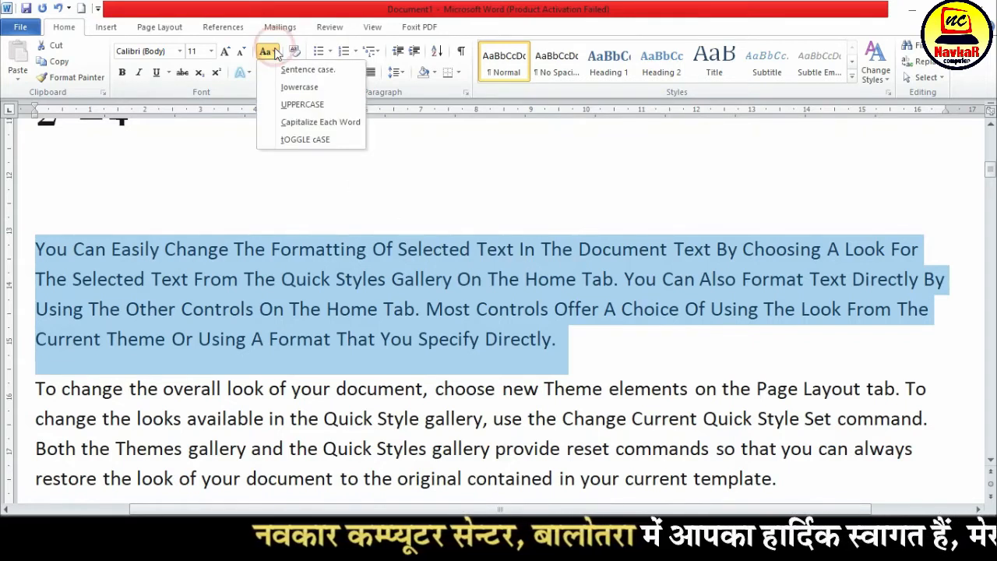
left_click(310, 140)
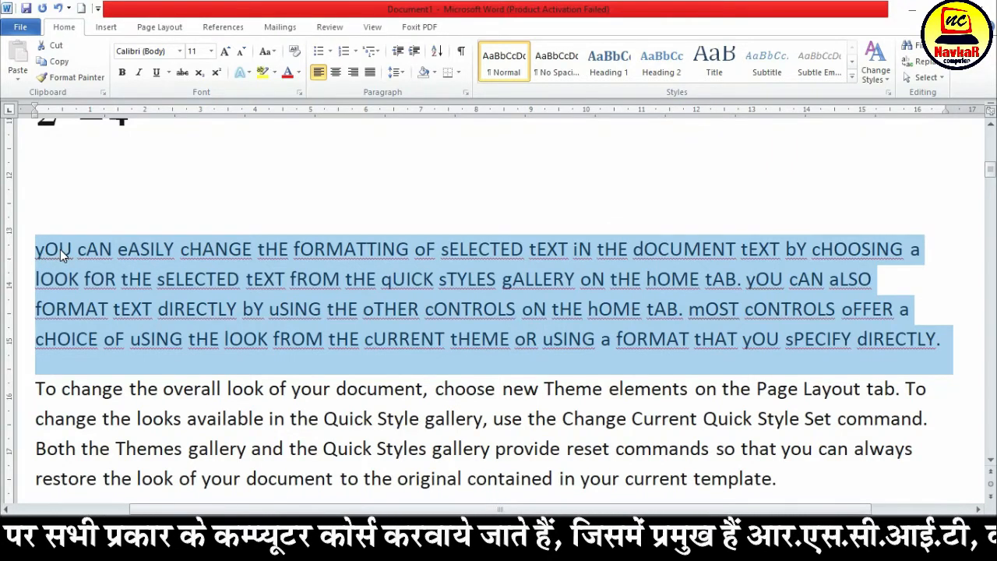
left_click(266, 51)
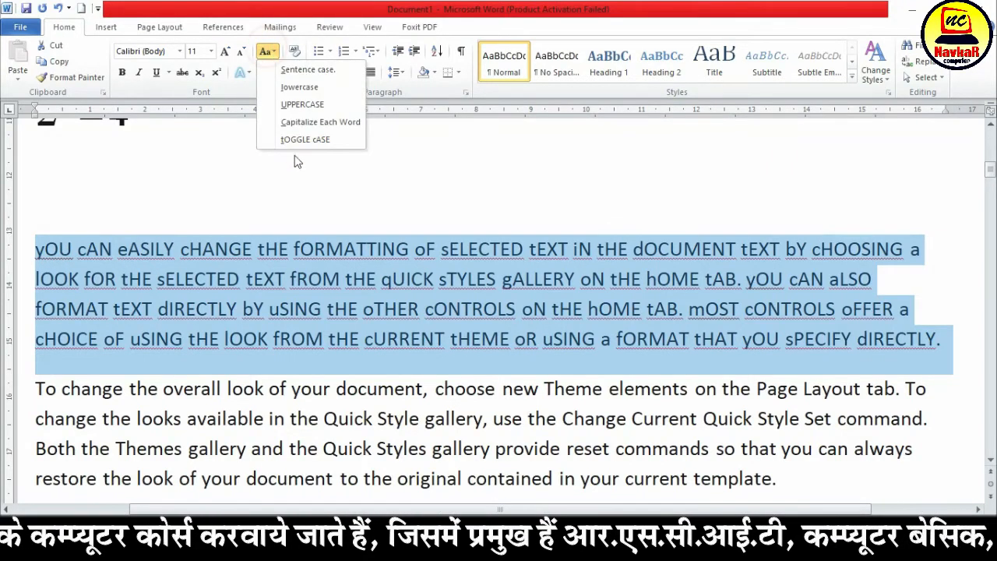
left_click(324, 71)
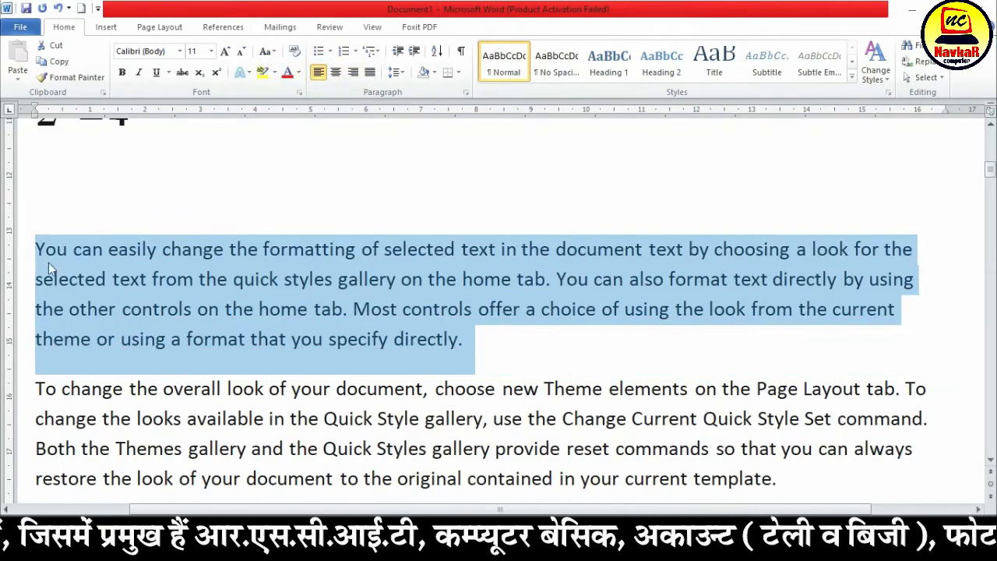
left_click_drag(34, 254, 466, 341)
left_click(557, 279)
left_click(354, 308)
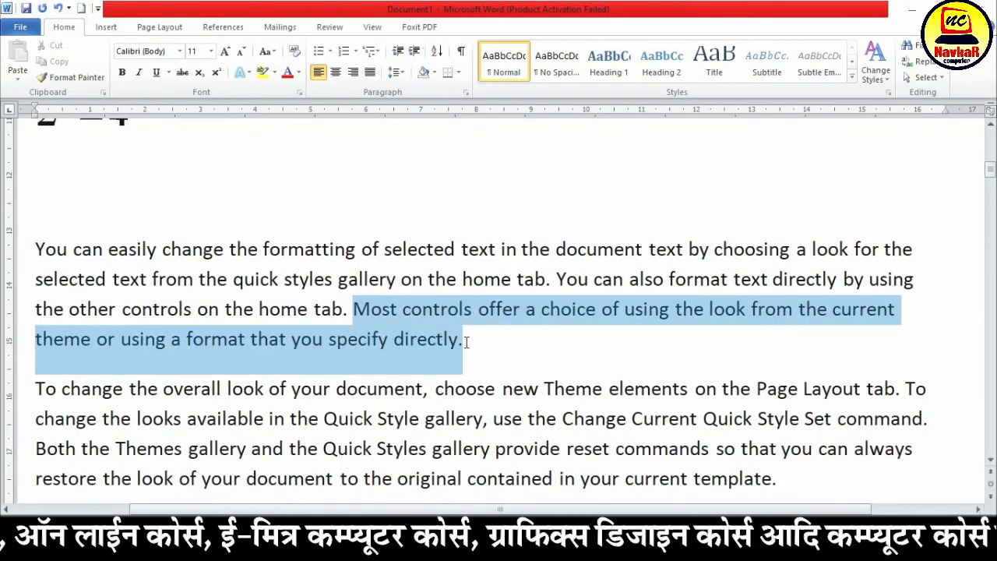
left_click(466, 341)
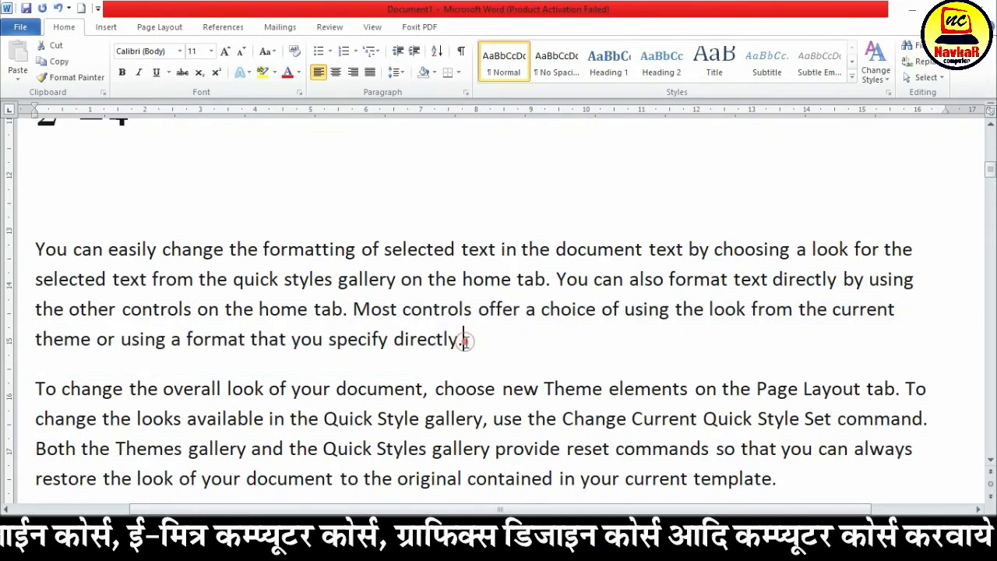
left_click(275, 51)
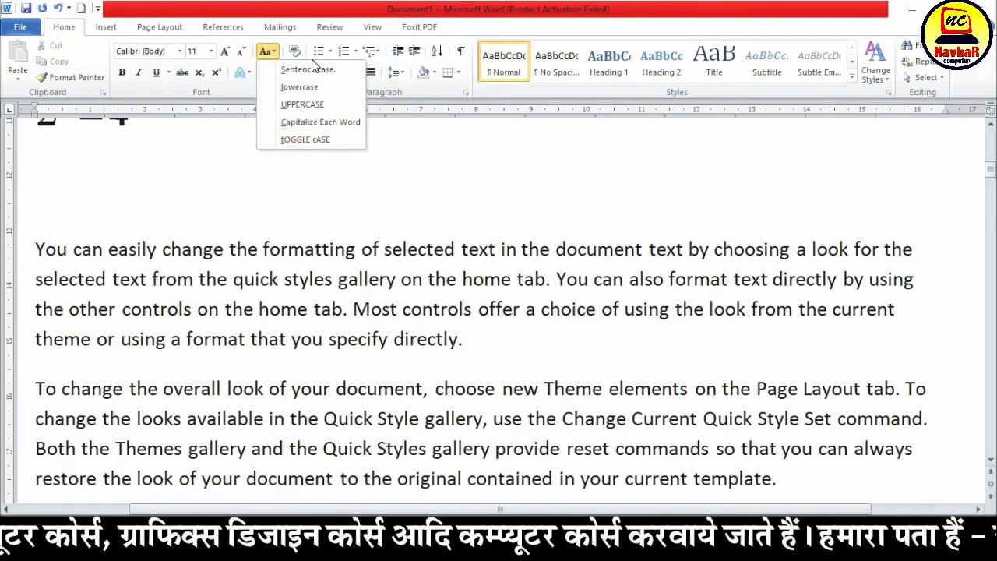
left_click(299, 278)
left_click(299, 278)
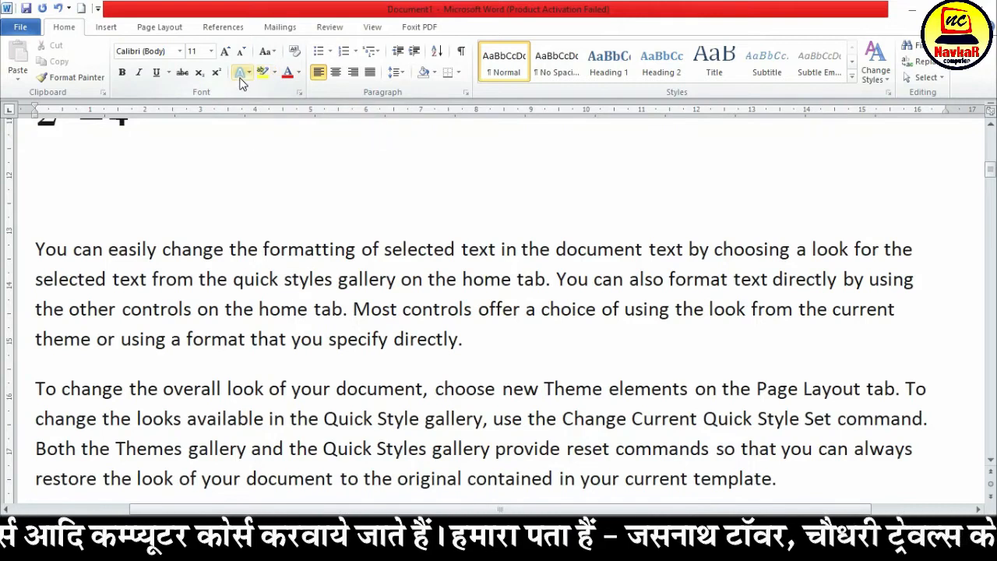
Enter NAVKAR COMPUTER on the empty line below the 2²=4 formula, with a wide gap between the two words
scroll(216, 308, "up", 5)
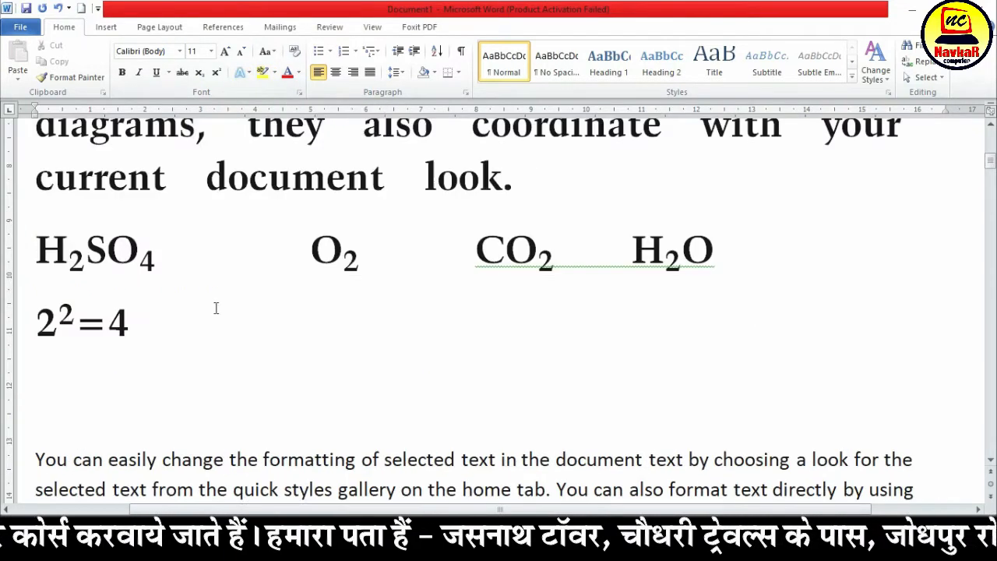
left_click(156, 392)
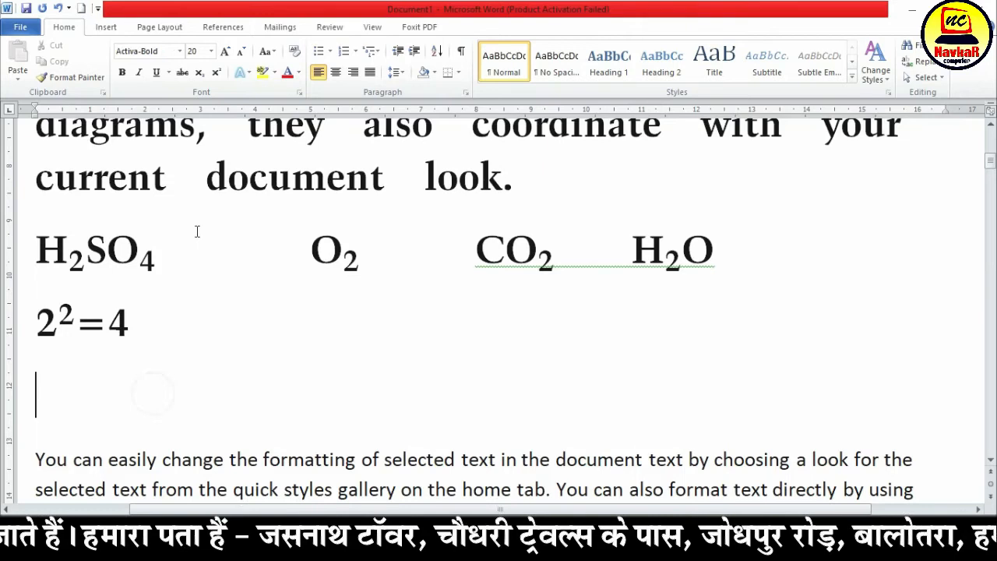
type("N")
type("VKAR")
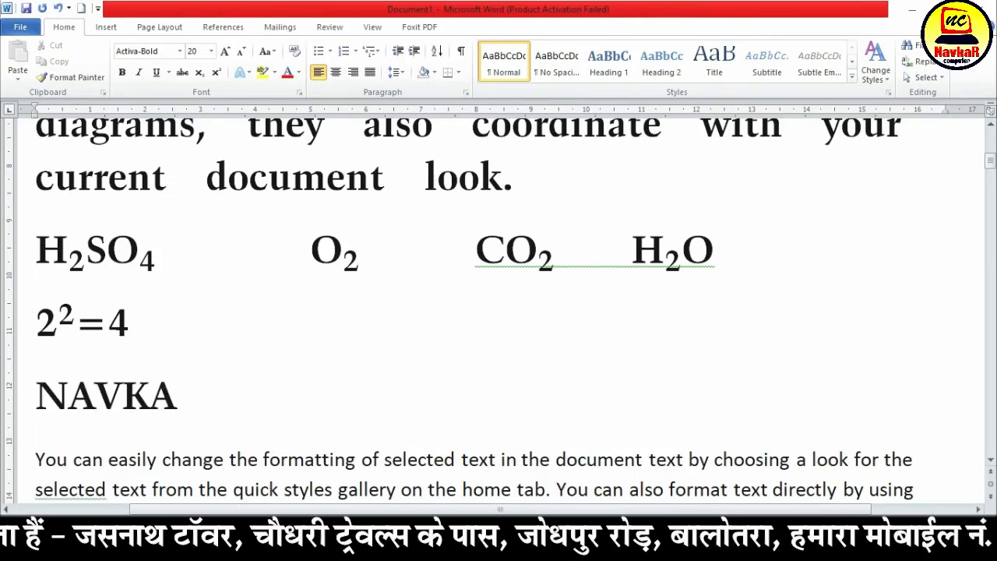
key("Tab")
type("COMPUTER")
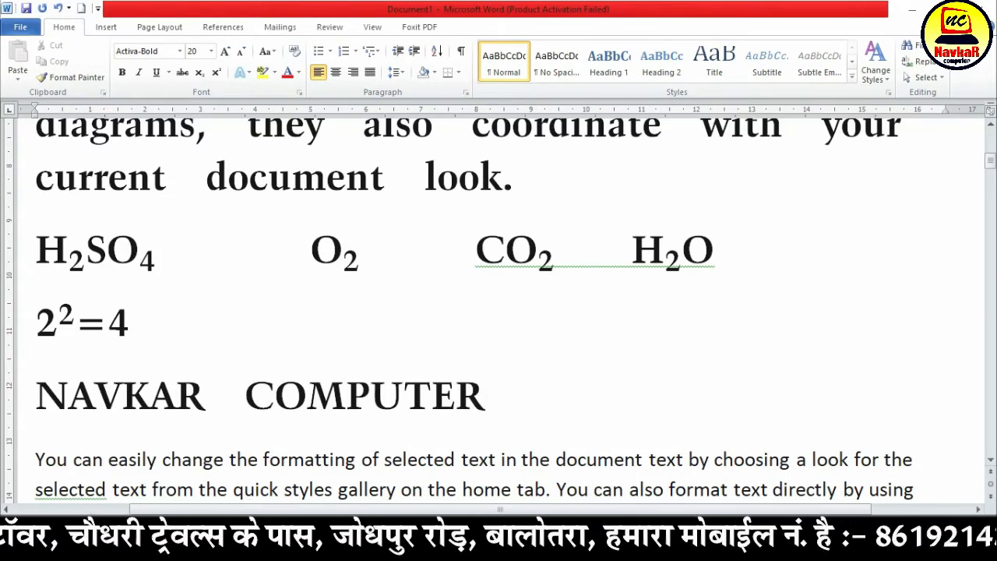
Select the NAVKAR COMPUTER line and open the Text Effects gallery for it
left_click_drag(489, 397, 372, 399)
left_click_drag(195, 406, 36, 399)
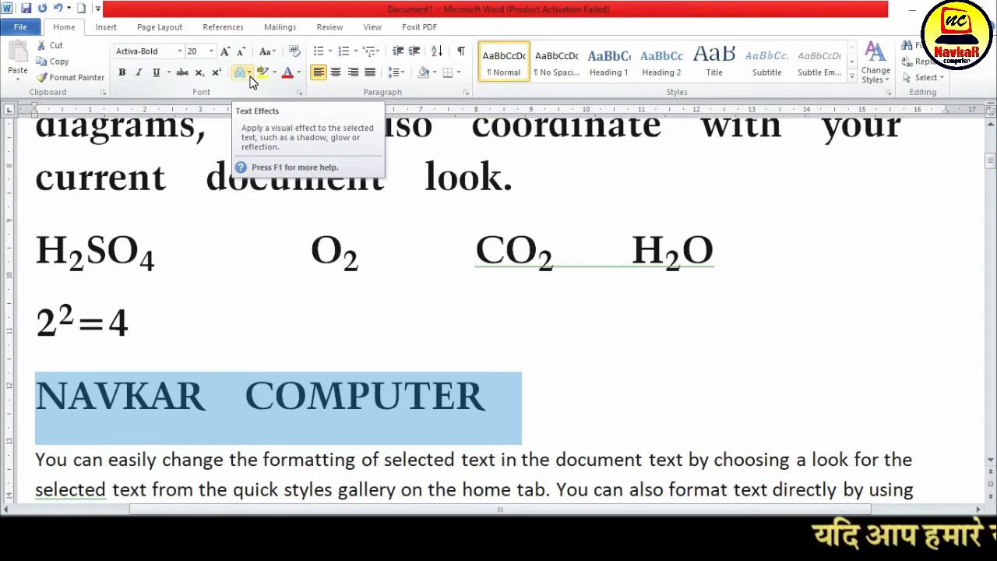
left_click(506, 418)
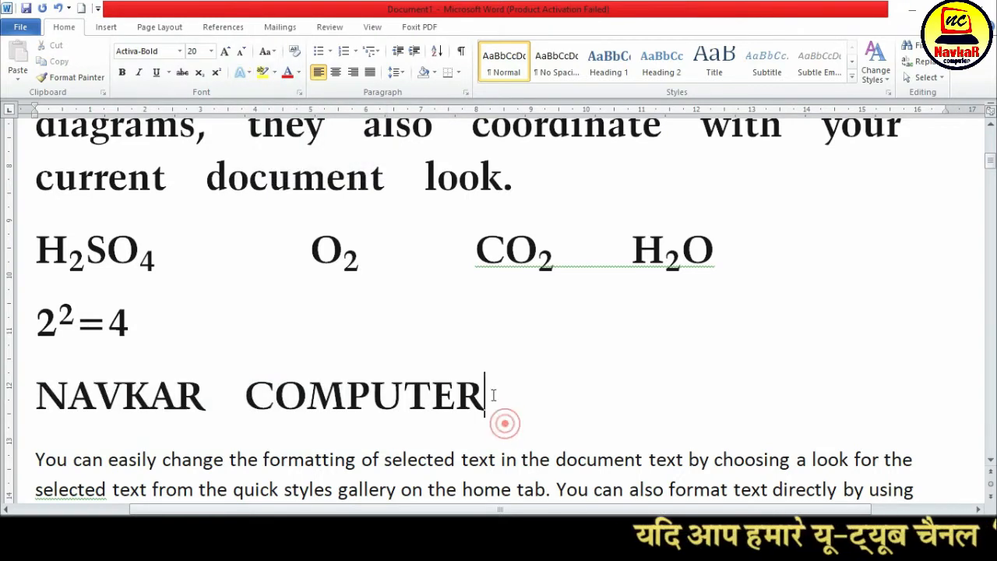
left_click_drag(494, 403, 58, 386)
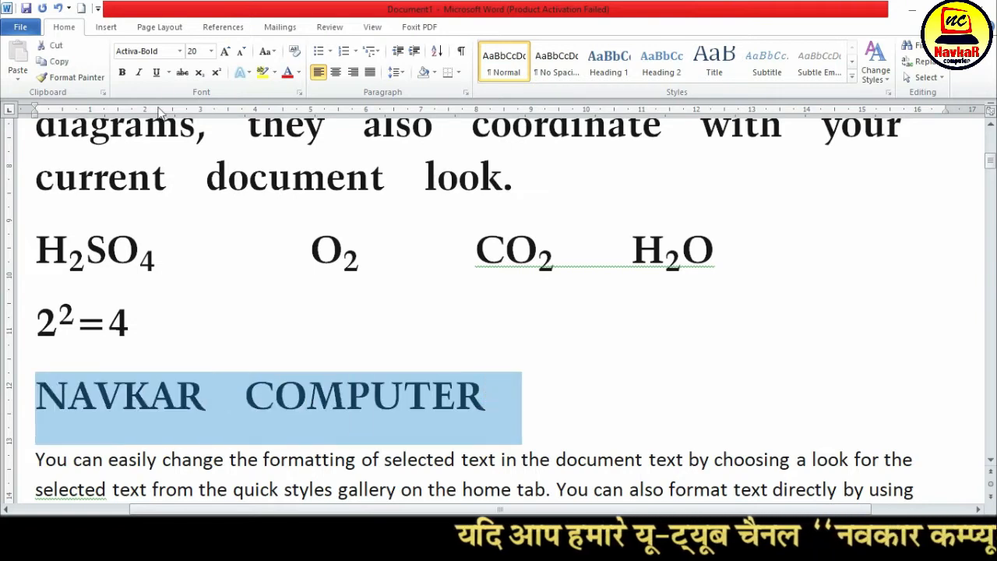
left_click(247, 72)
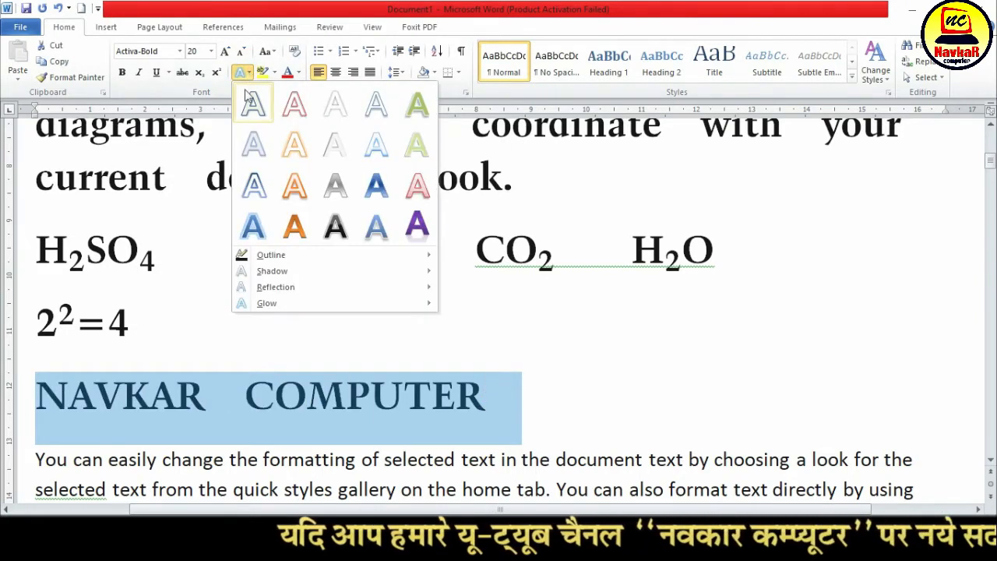
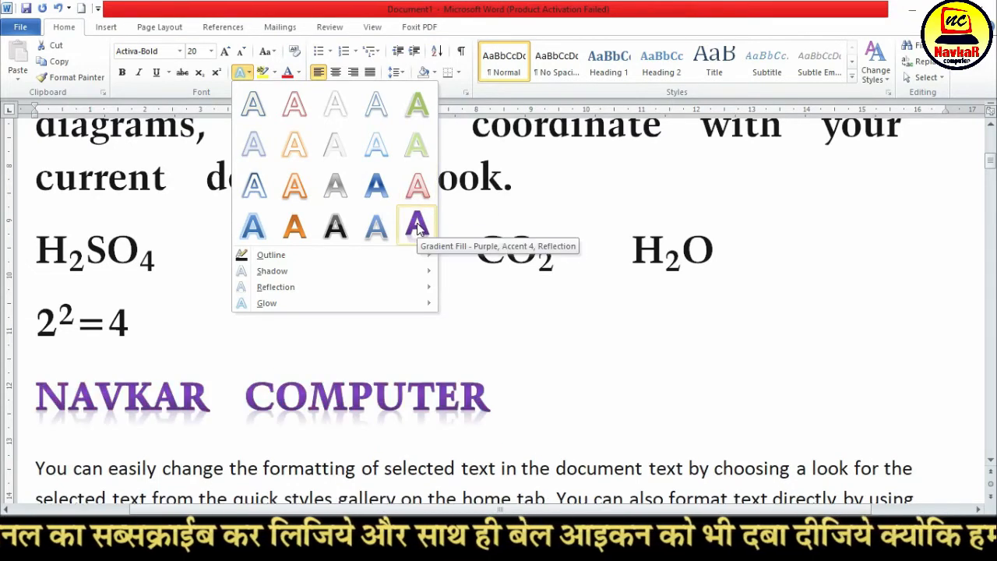
Apply the solid orange gradient text effect to the selected NAVKAR COMPUTER line and resize it to 36 pt
left_click(303, 231)
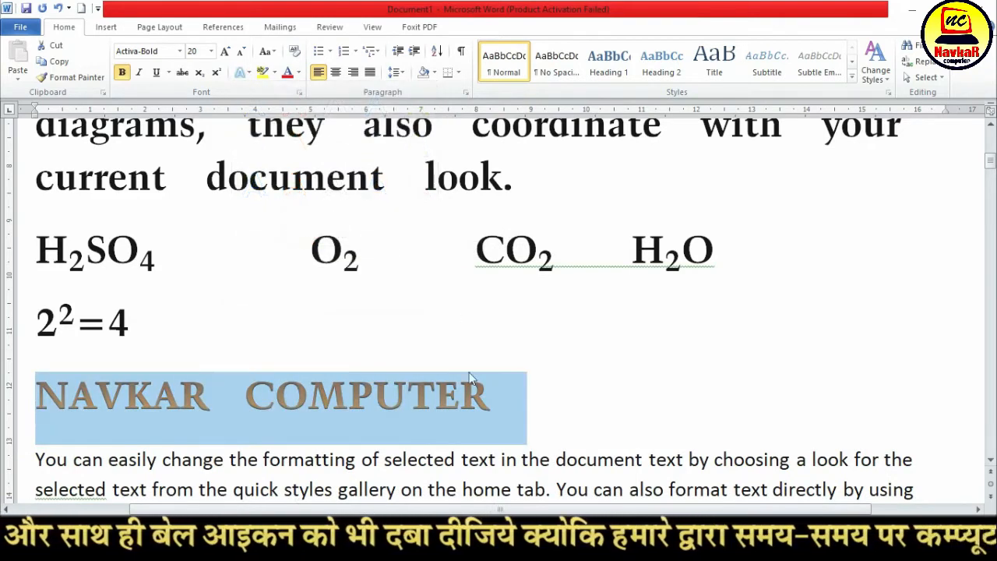
left_click(224, 51)
left_click(224, 51)
left_click(224, 51)
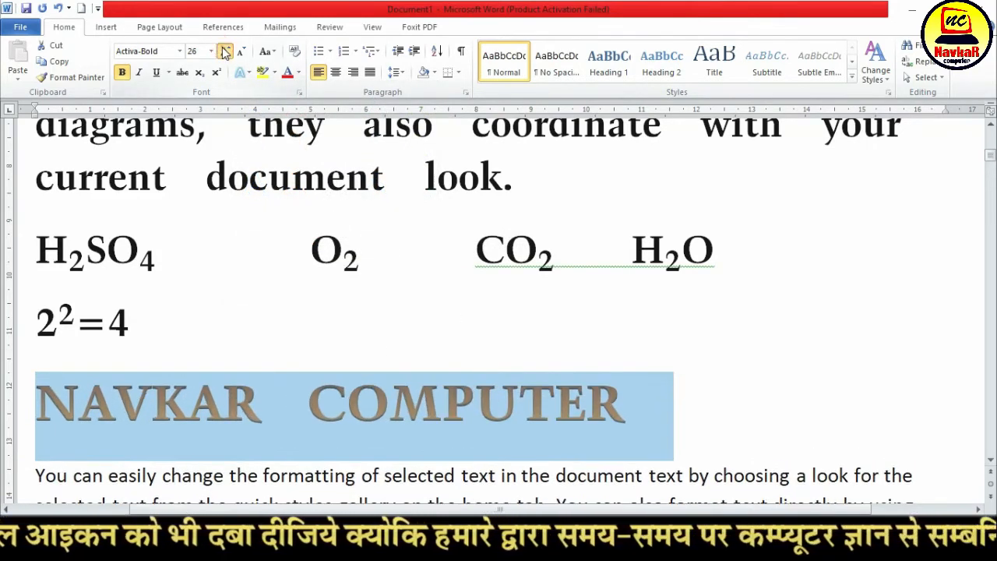
left_click(223, 51)
left_click(223, 52)
left_click(224, 51)
left_click(224, 51)
left_click(240, 52)
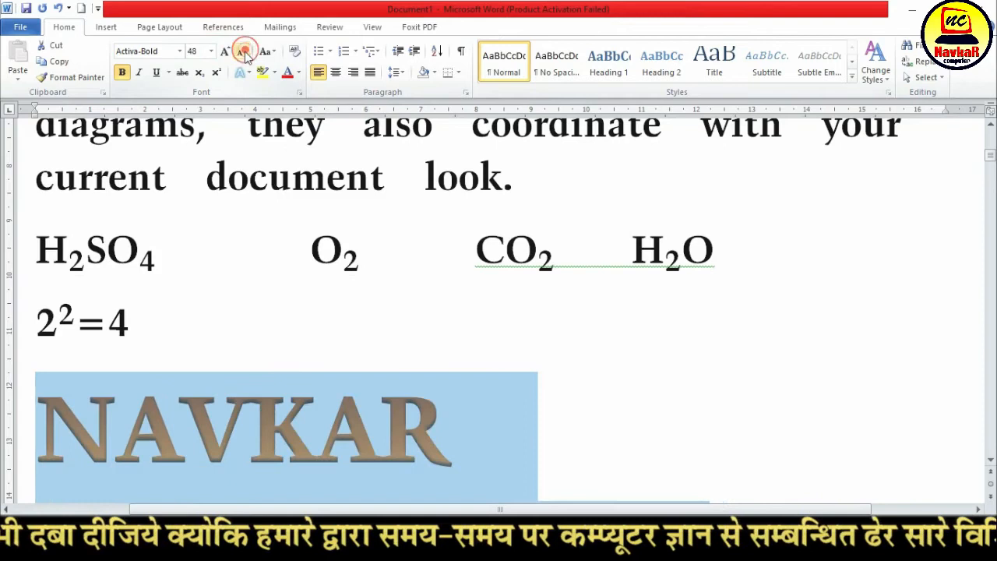
left_click(241, 51)
left_click(364, 412)
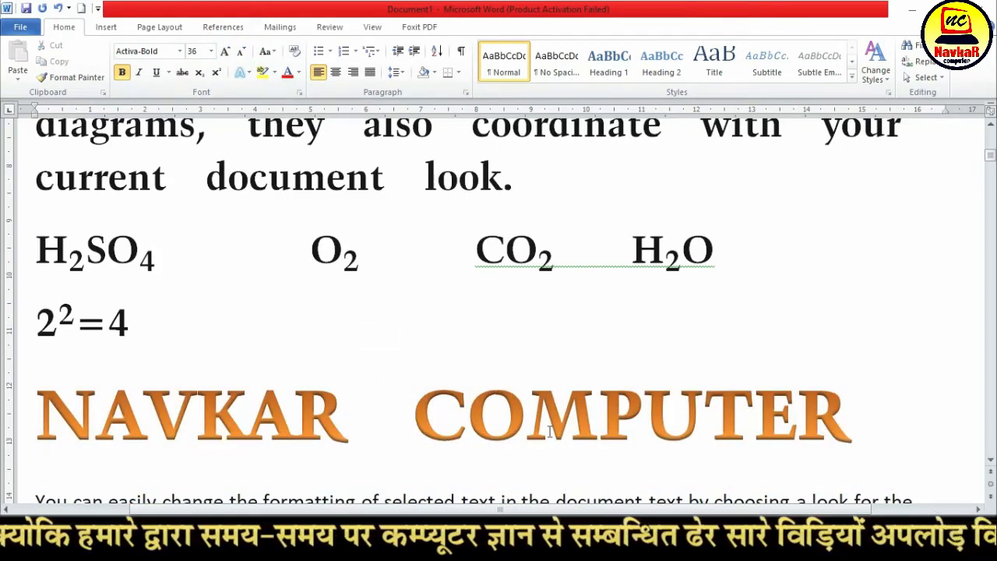
Give the NAVKAR COMPUTER text a standard red outline
left_click_drag(841, 415, 31, 413)
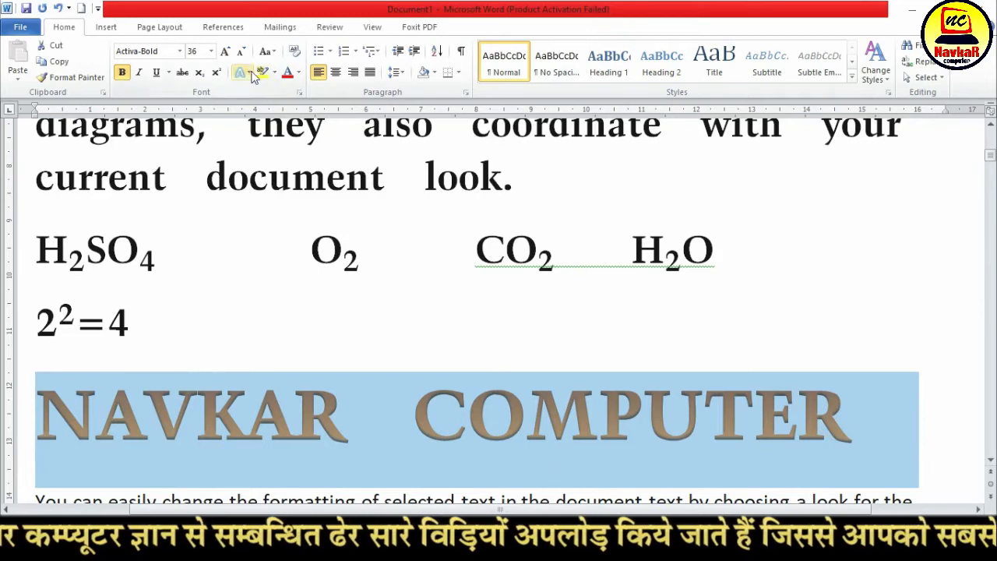
left_click(243, 72)
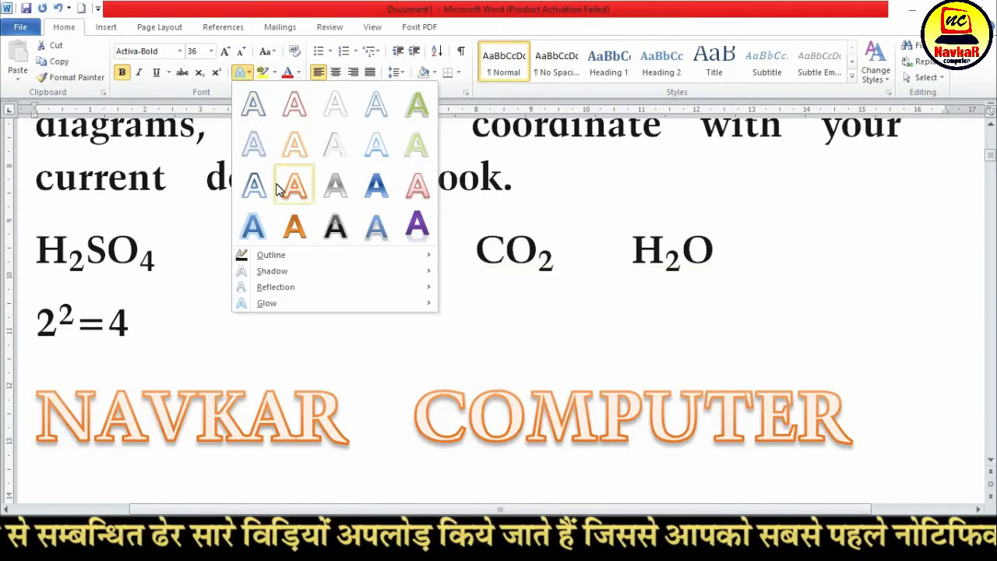
mouse_move(320, 261)
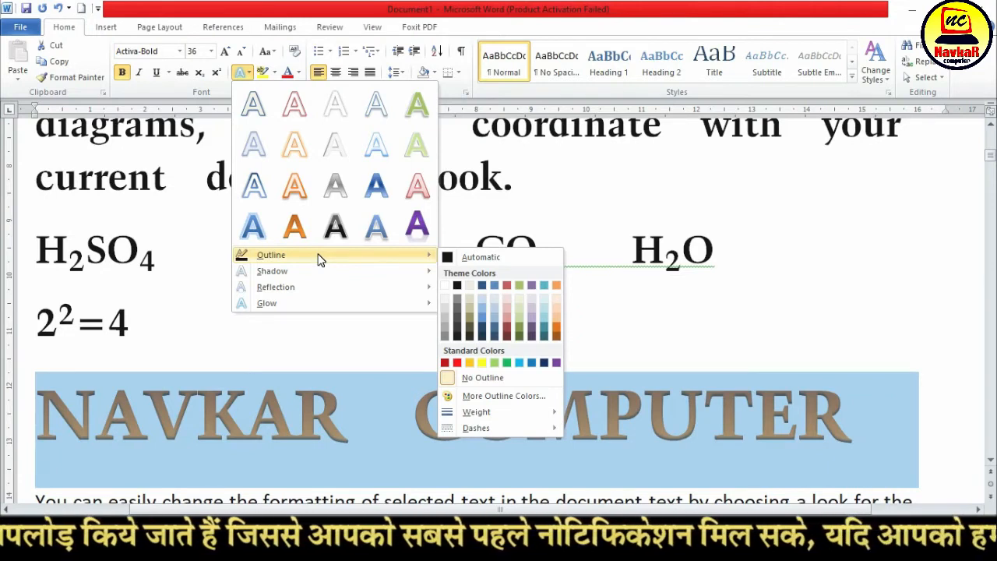
mouse_move(381, 257)
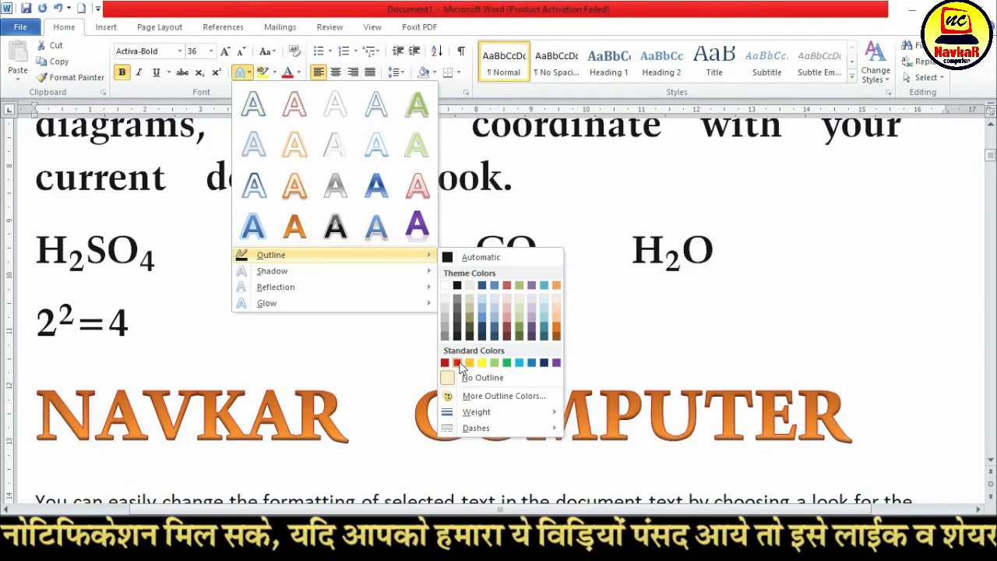
left_click(458, 364)
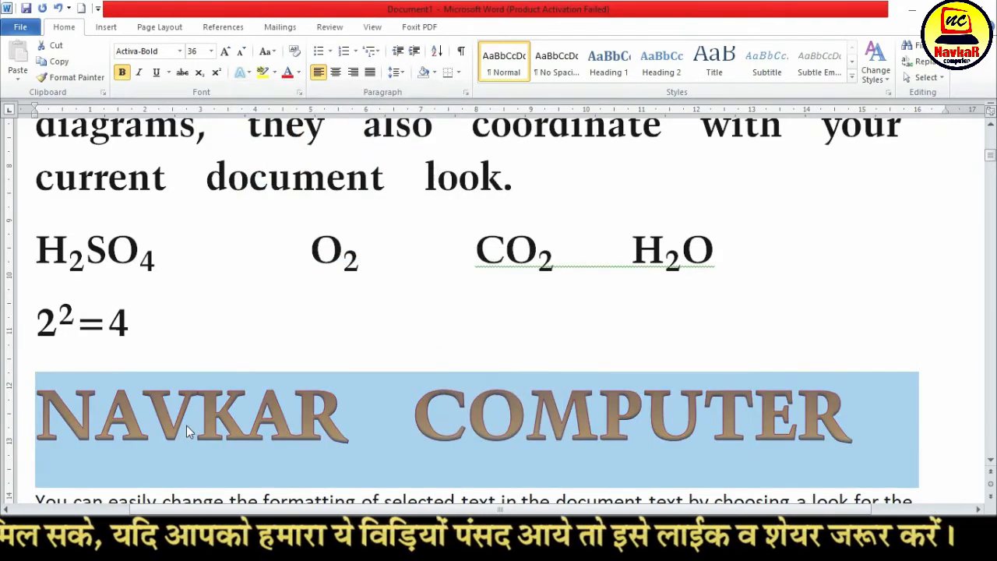
scroll(186, 425, "down", 3)
left_click(250, 214)
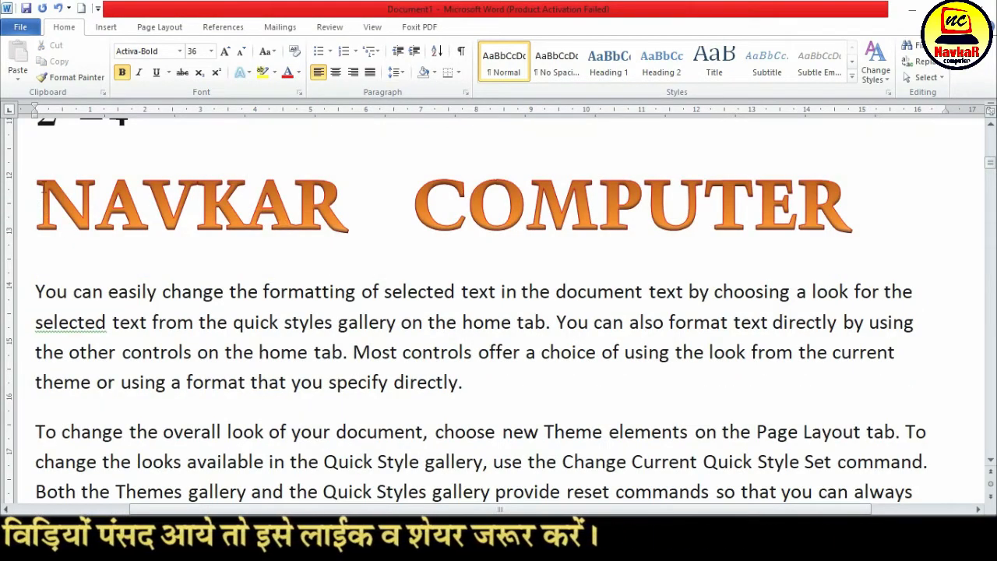
Set the outline of the NAVKAR COMPUTER text to the purple-magenta colour RGB 204, 0, 255 from the extended outline colours
left_click_drag(38, 205, 862, 200)
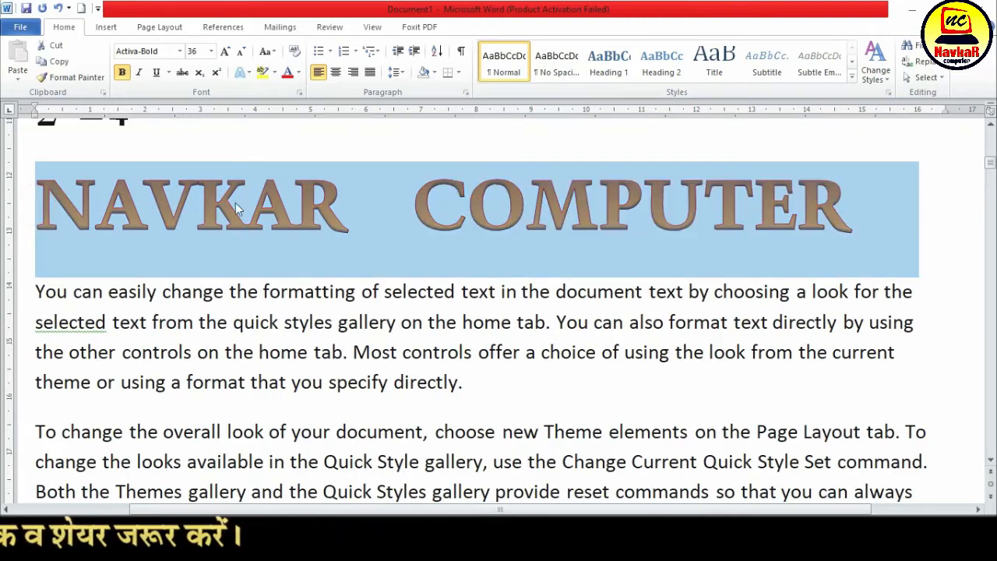
left_click(246, 72)
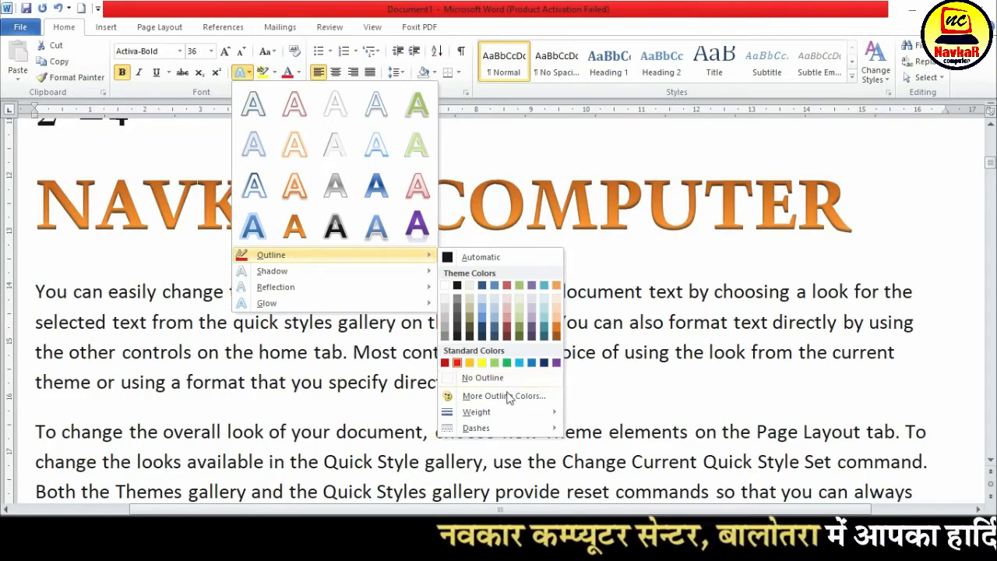
left_click(508, 396)
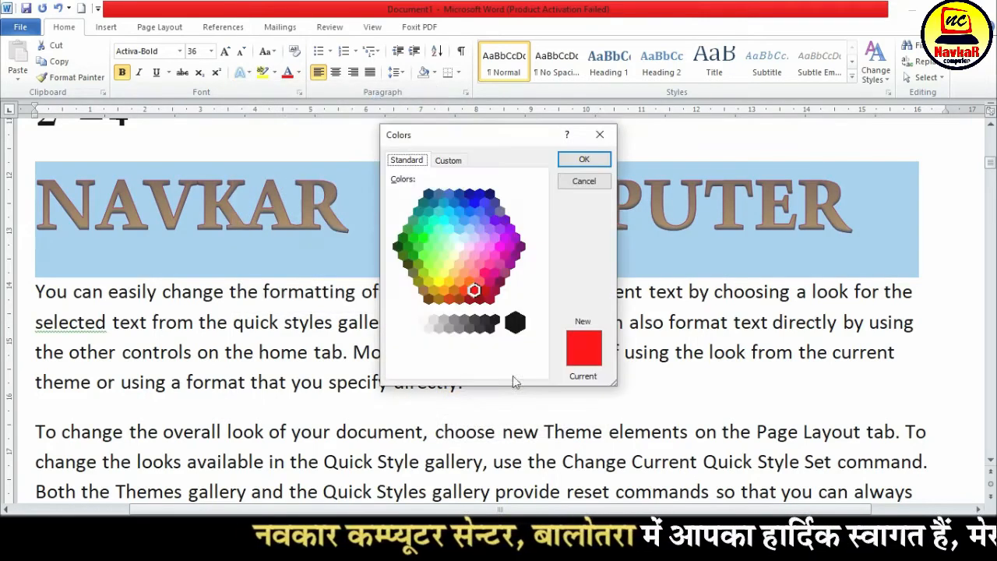
left_click(501, 262)
left_click(510, 236)
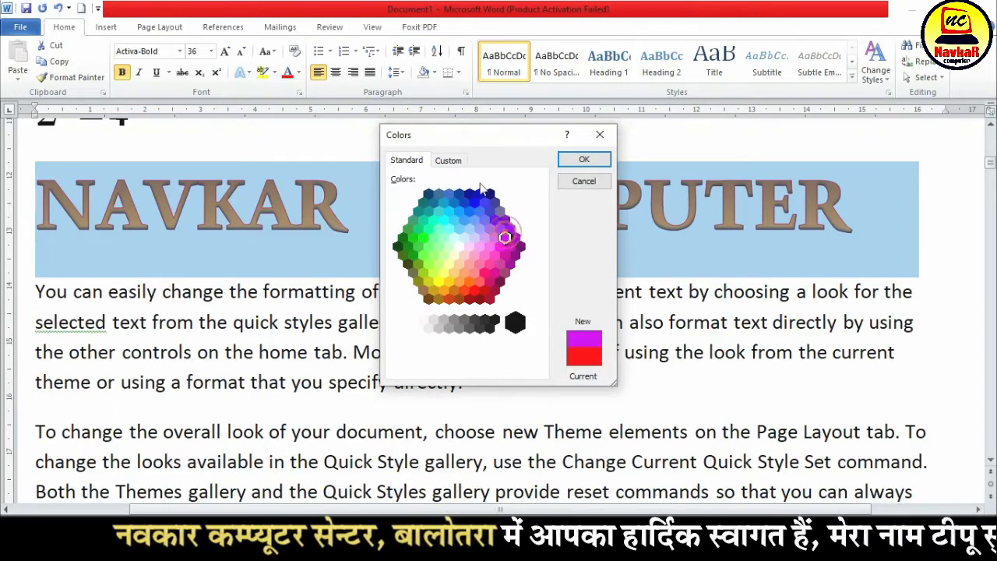
left_click(449, 159)
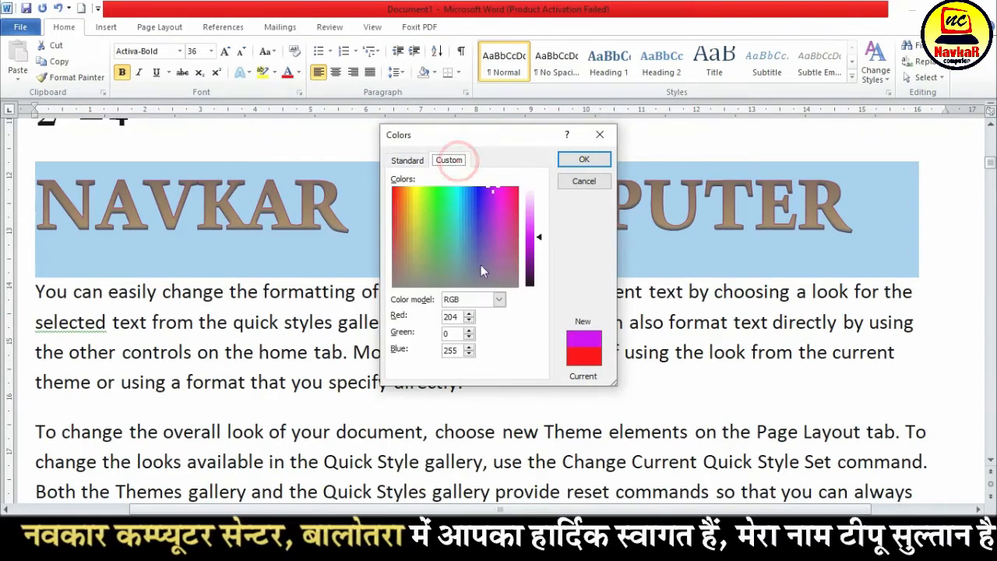
left_click(398, 164)
left_click(584, 159)
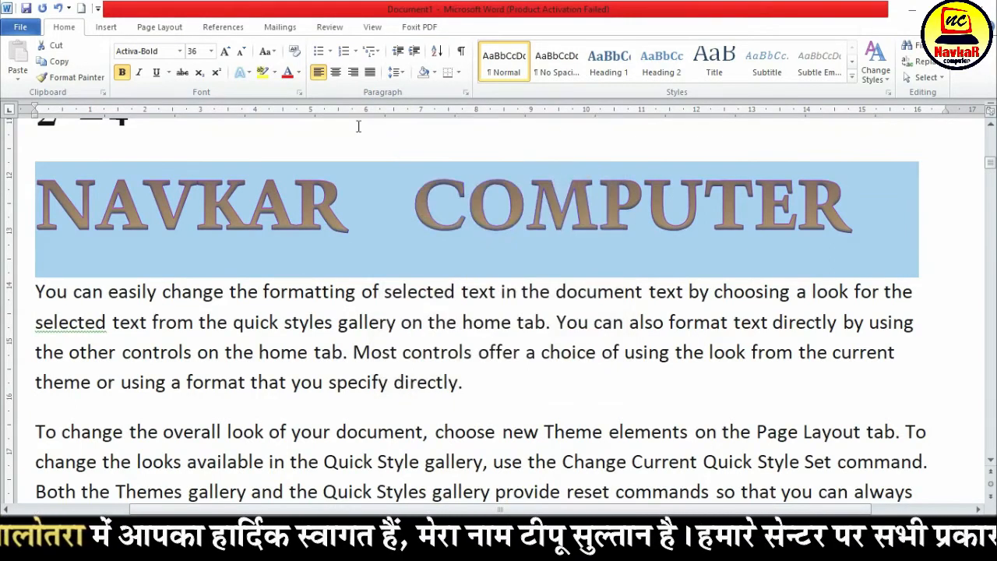
Set the outline weight of the NAVKAR COMPUTER text to 1 pt
left_click(240, 73)
mouse_move(283, 265)
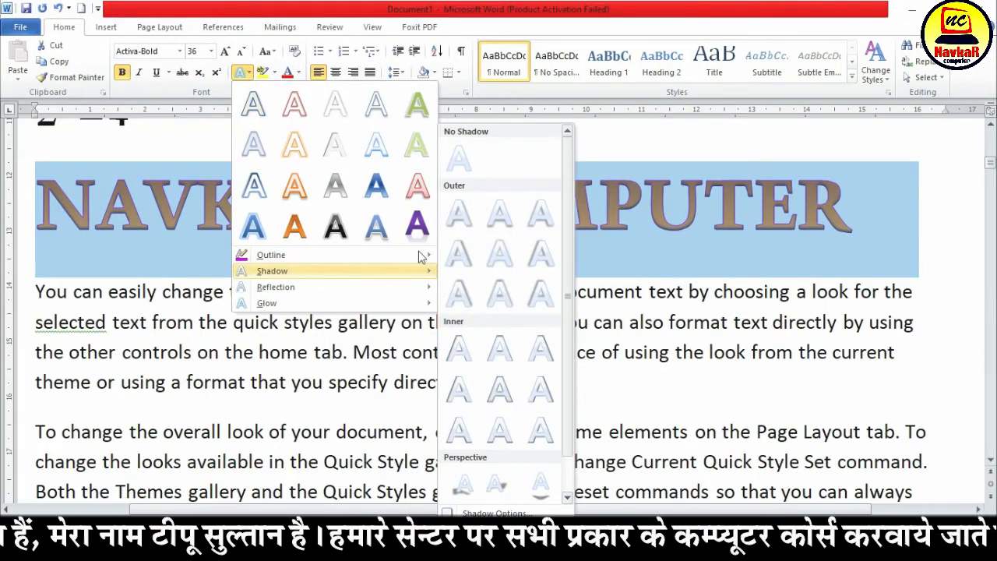
mouse_move(413, 256)
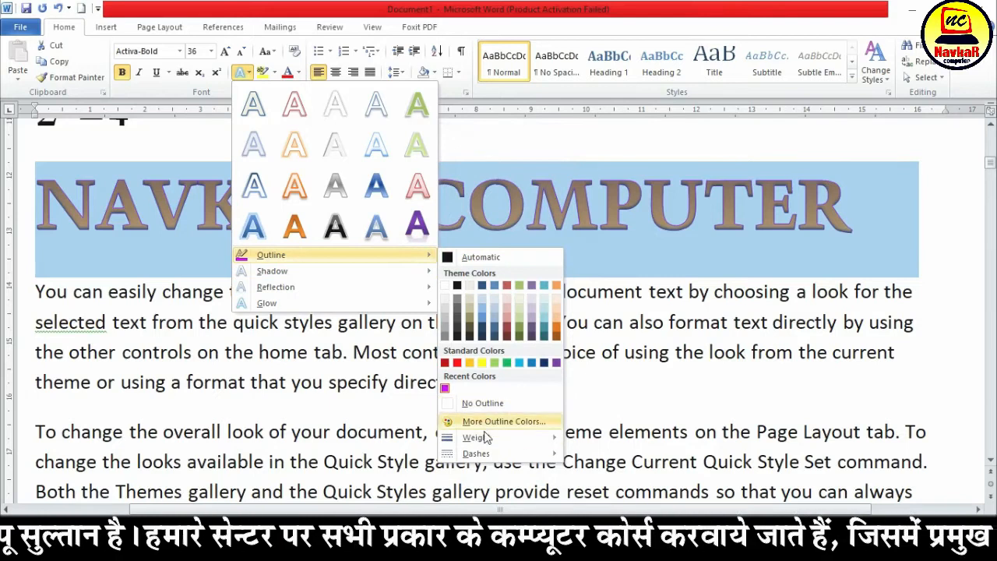
mouse_move(487, 440)
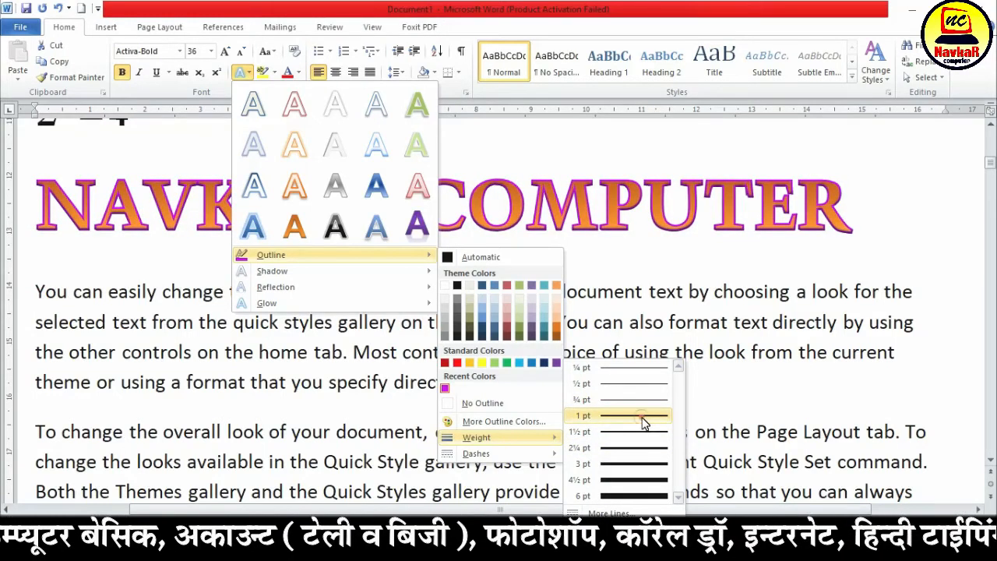
left_click(643, 416)
Change the outline of the NAVKAR COMPUTER text to the first, finely dotted dash style
left_click(250, 71)
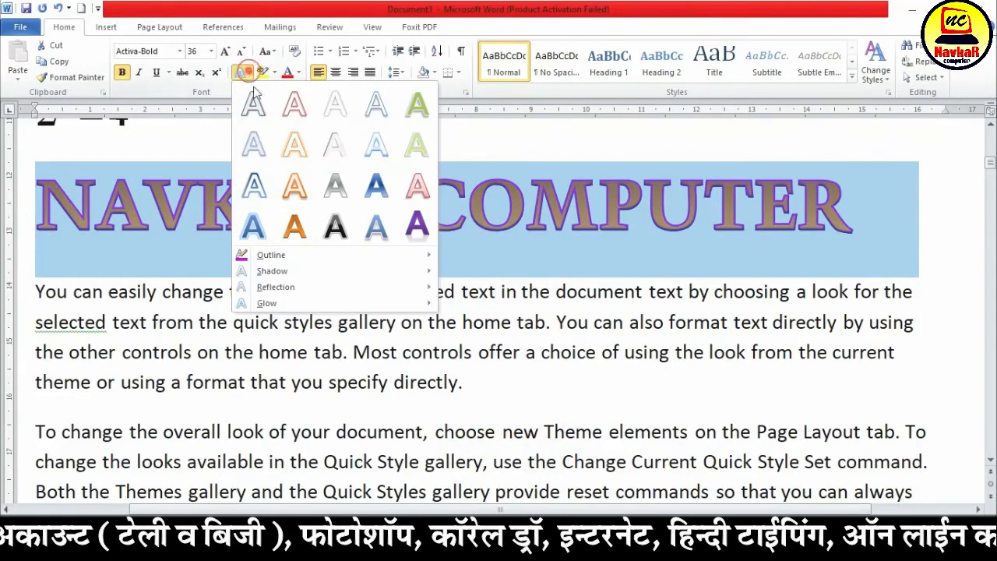
mouse_move(487, 461)
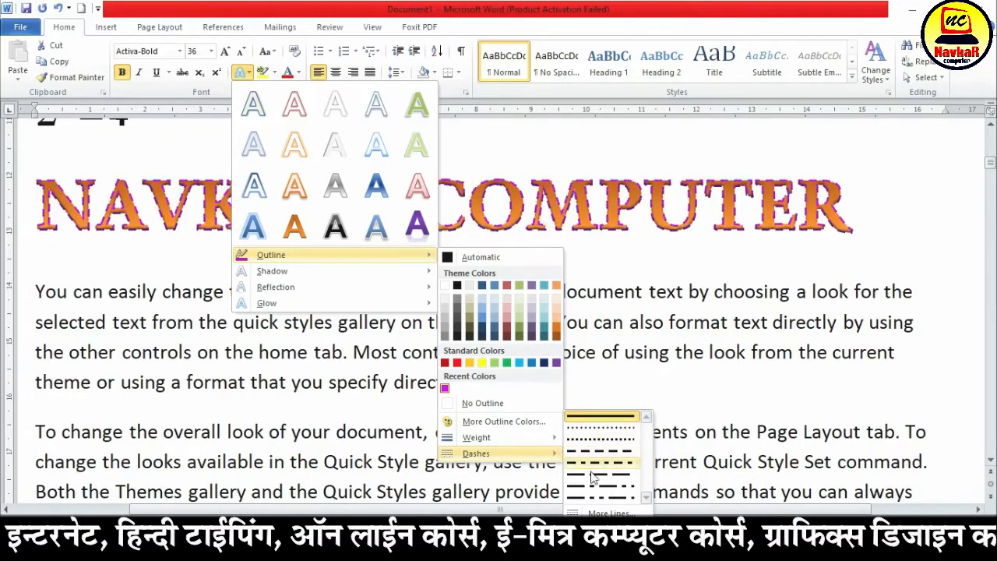
left_click(609, 427)
left_click(299, 201)
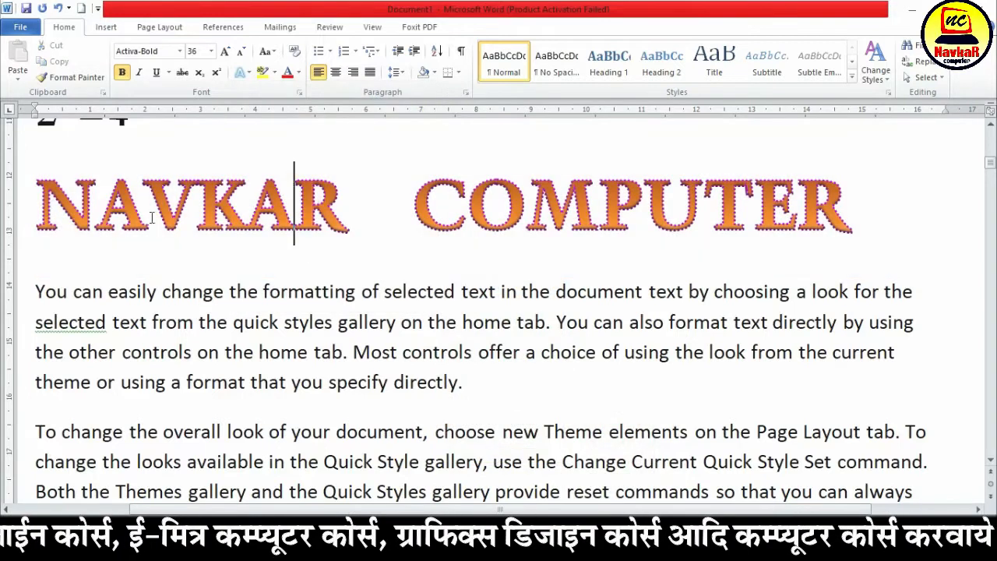
Apply the second perspective shadow, falling diagonally to the upper right, to the NAVKAR COMPUTER text
left_click_drag(38, 206, 842, 195)
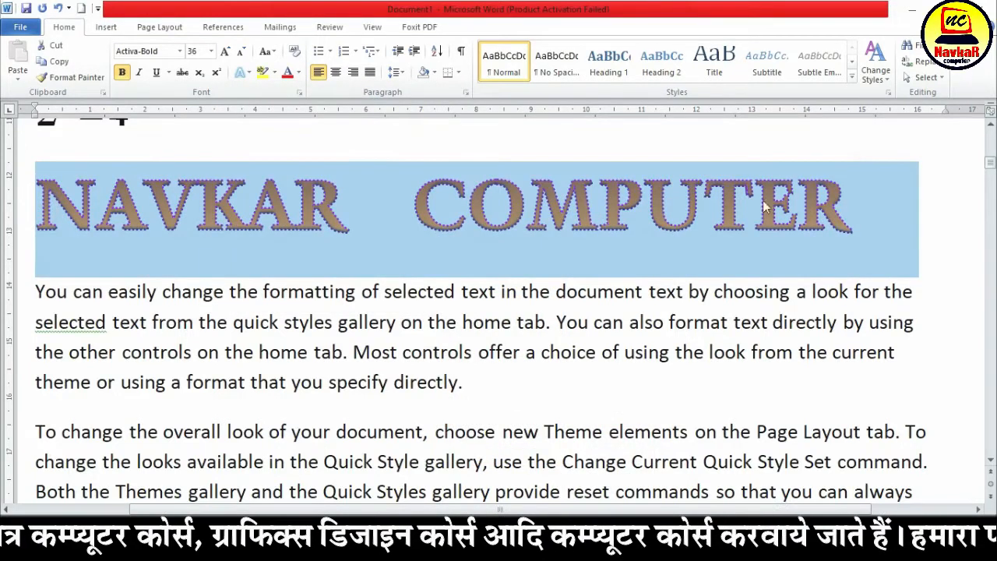
left_click(248, 73)
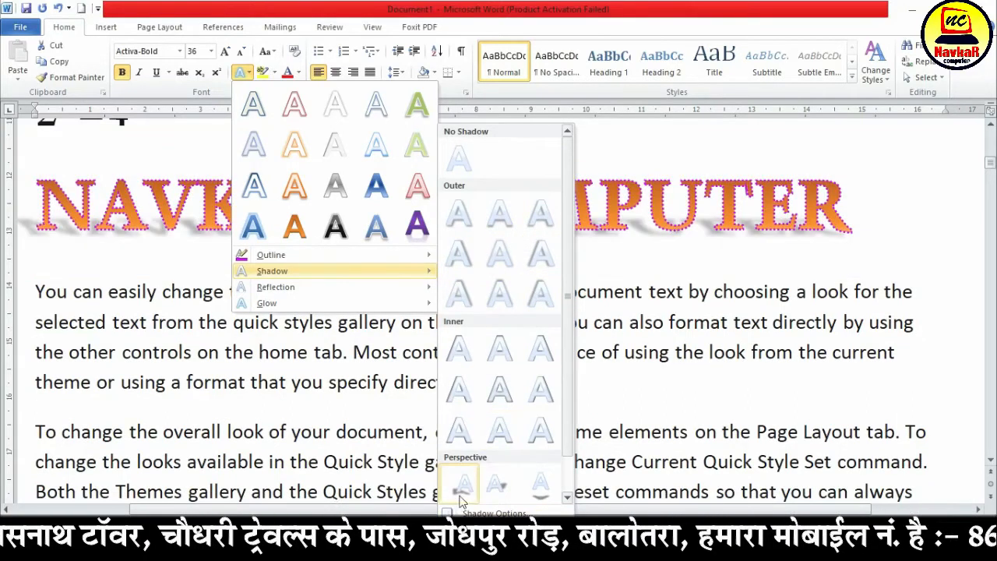
left_click(501, 487)
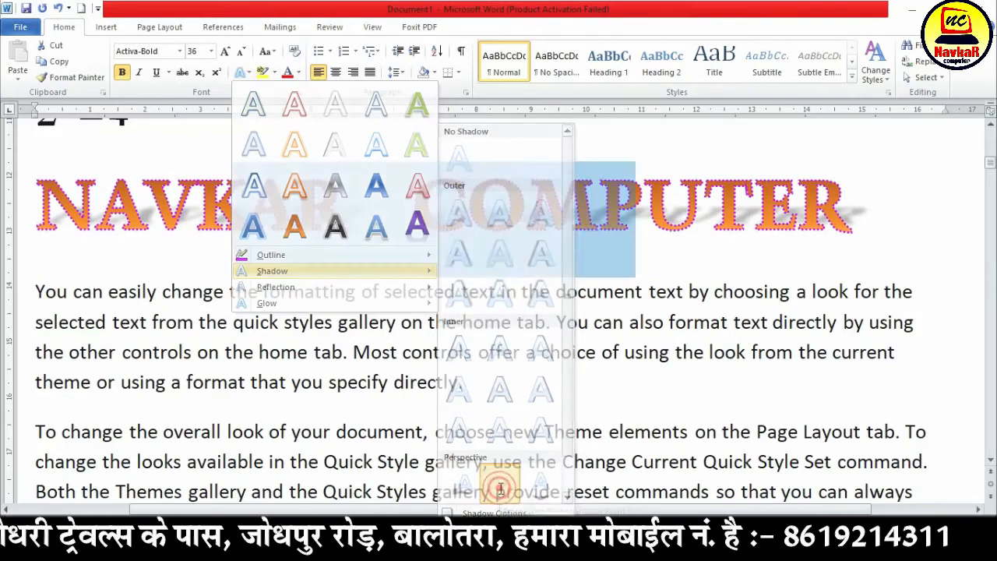
left_click(401, 253)
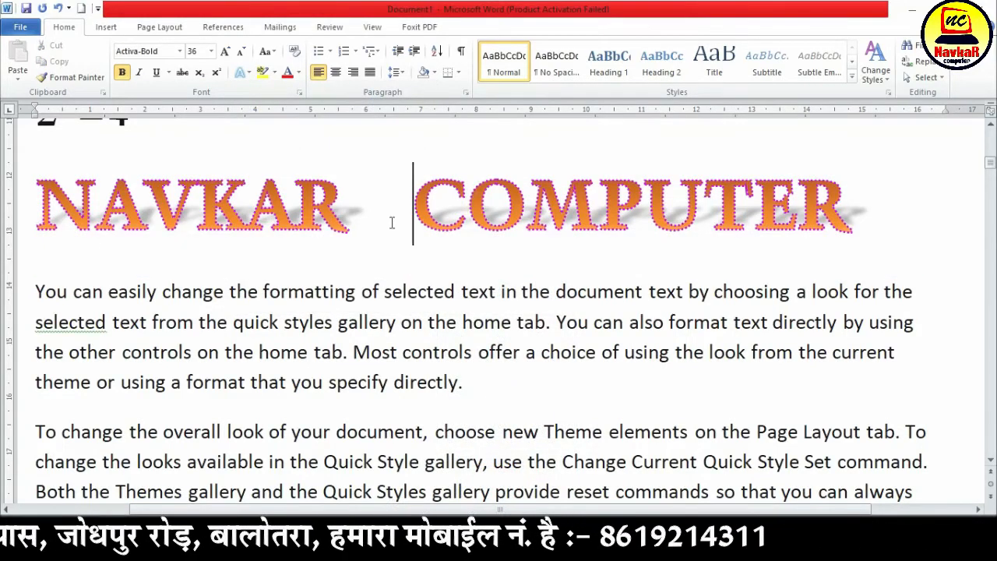
Set the shadow of the NAVKAR COMPUTER text to No Shadow
left_click_drag(850, 212, 106, 146)
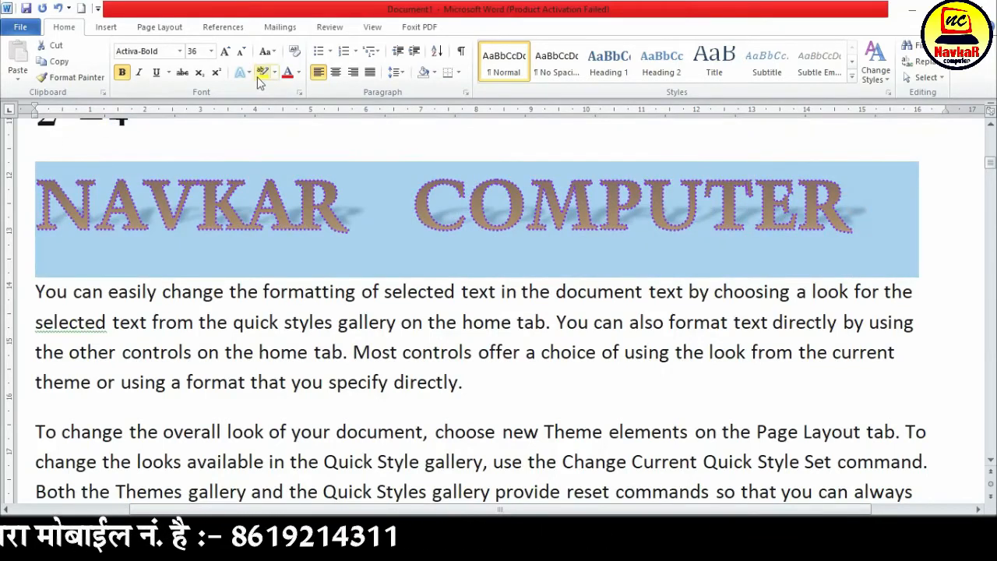
left_click(243, 72)
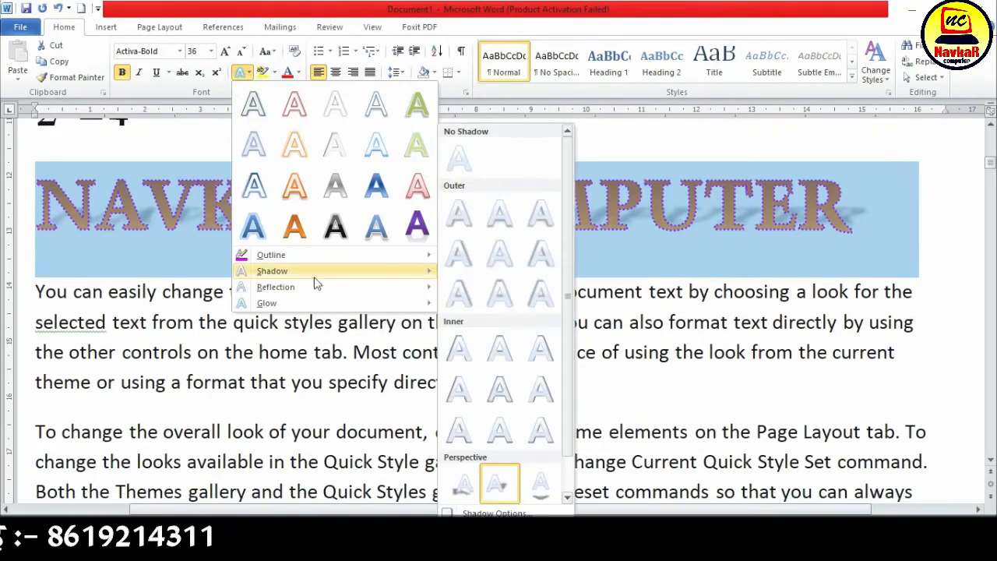
left_click(459, 159)
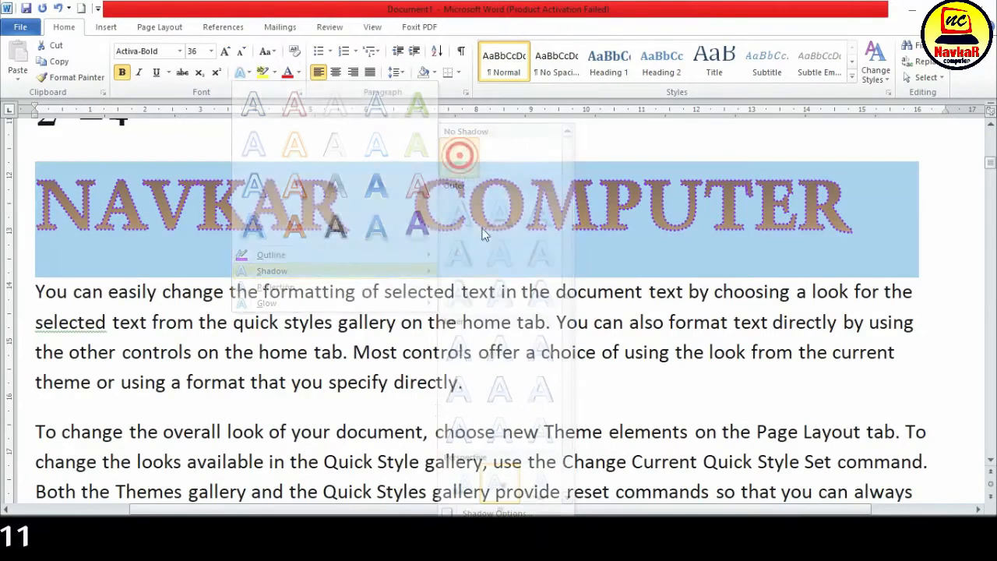
Apply the last of the reflection variations to the NAVKAR COMPUTER text
left_click(243, 73)
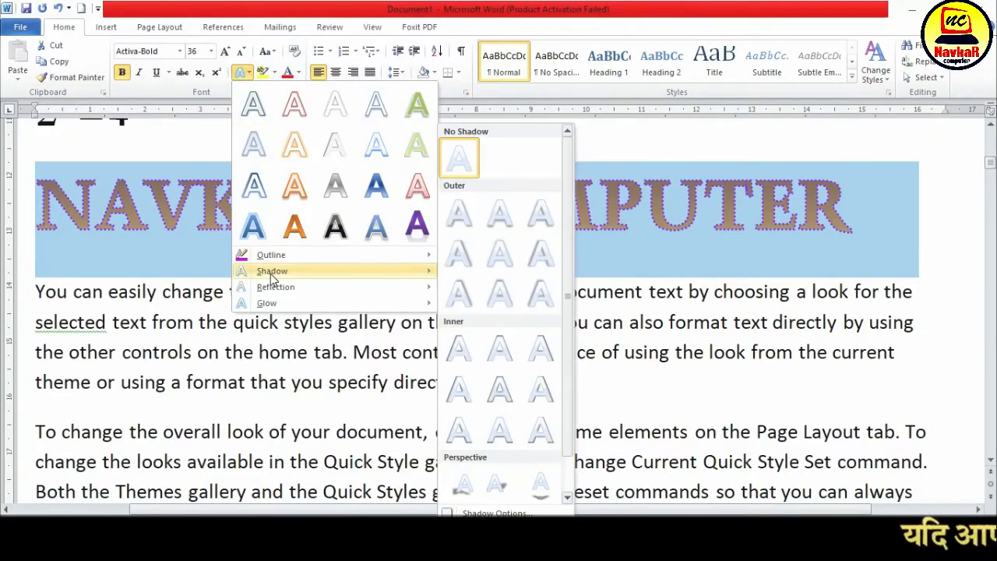
mouse_move(280, 290)
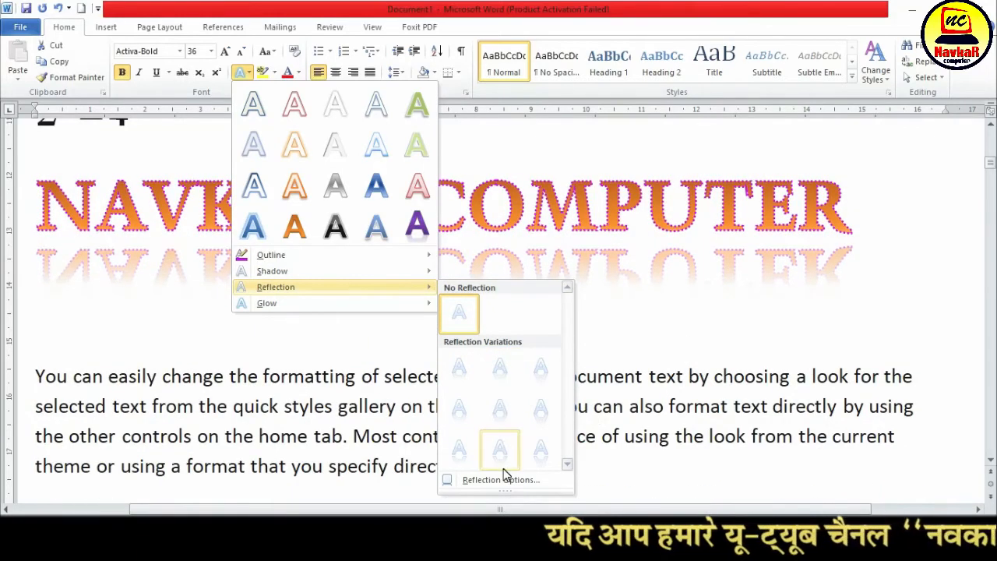
left_click(543, 460)
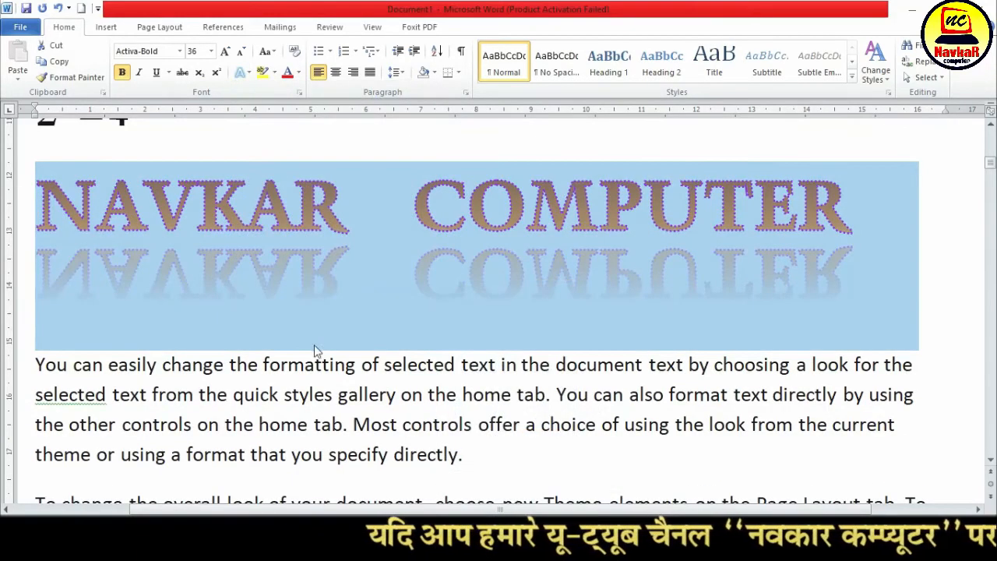
left_click(314, 343)
Remove the reflection from the NAVKAR COMPUTER text with No Reflection
left_click_drag(43, 195, 936, 261)
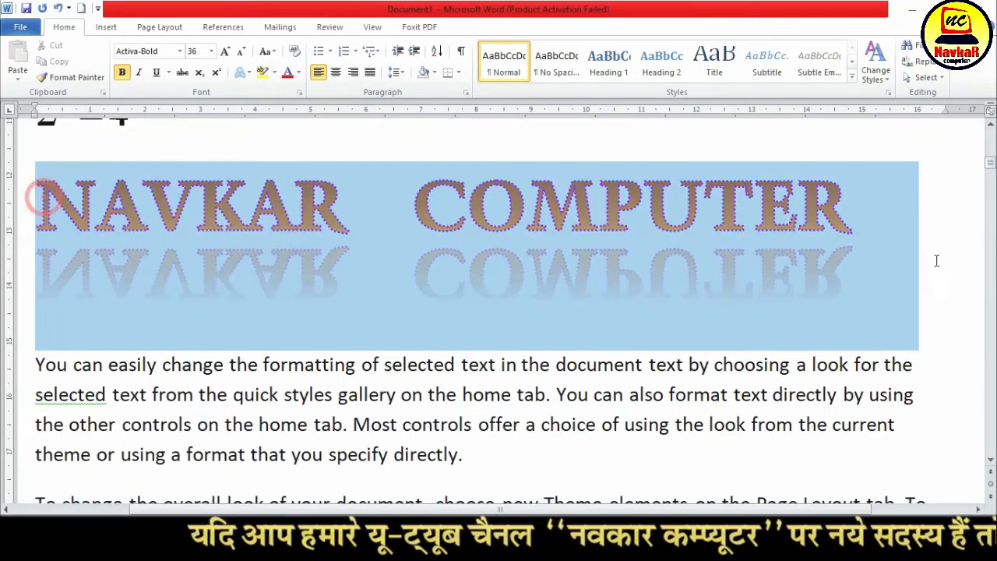
left_click(249, 72)
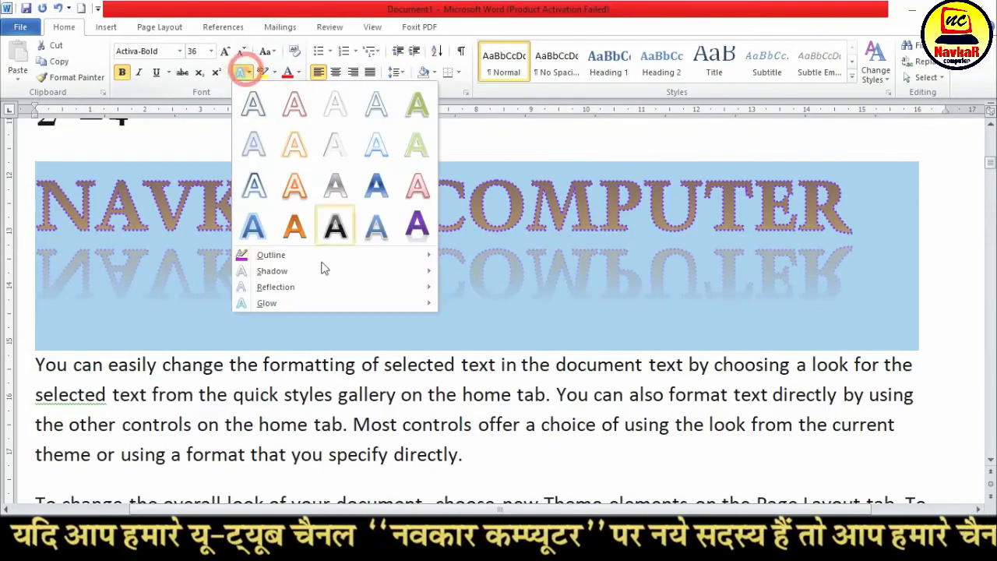
mouse_move(326, 285)
left_click(468, 312)
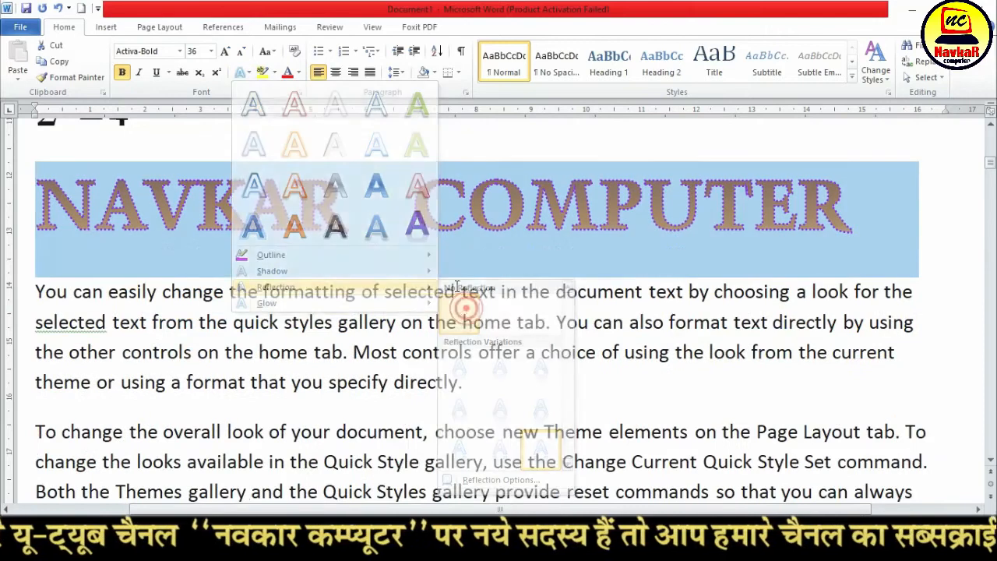
Apply the orange glow from the last row of Glow Variations to the NAVKAR COMPUTER text
left_click(248, 72)
mouse_move(299, 312)
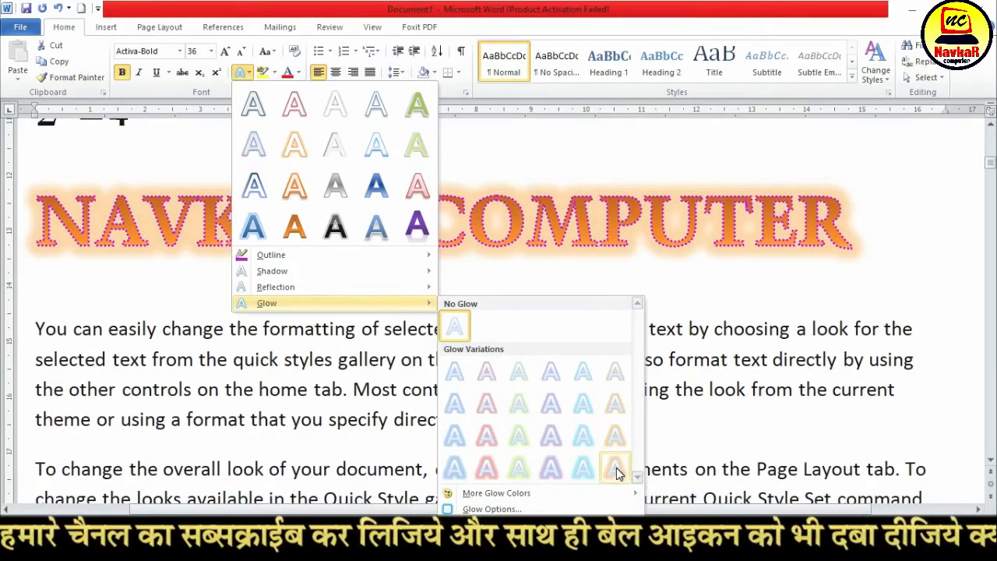
left_click(613, 468)
left_click(357, 314)
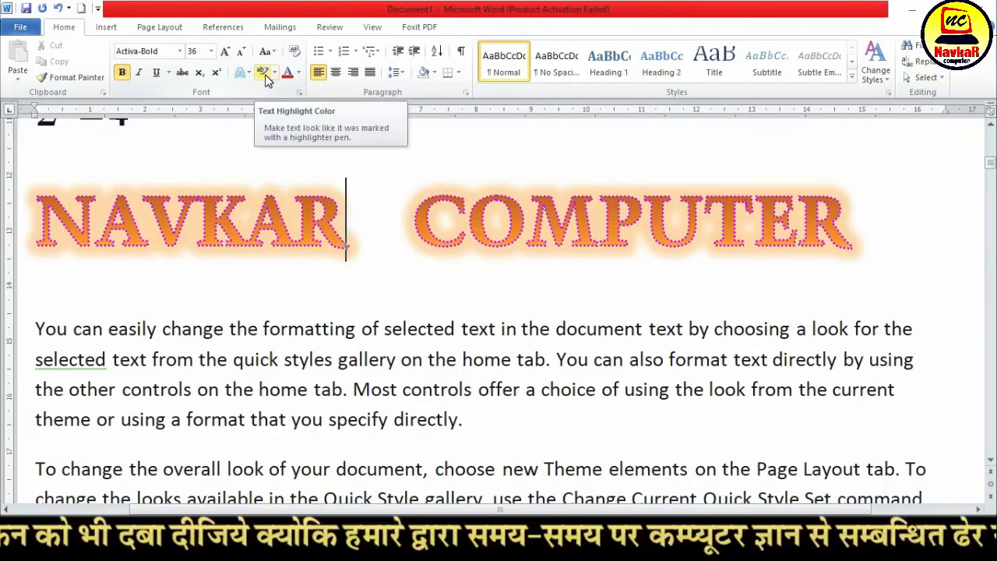
Highlight "quick styles gallery on the home tab. You can" and "gallery and the Quick Styles gallery provide" in yellow
scroll(330, 352, "down", 3)
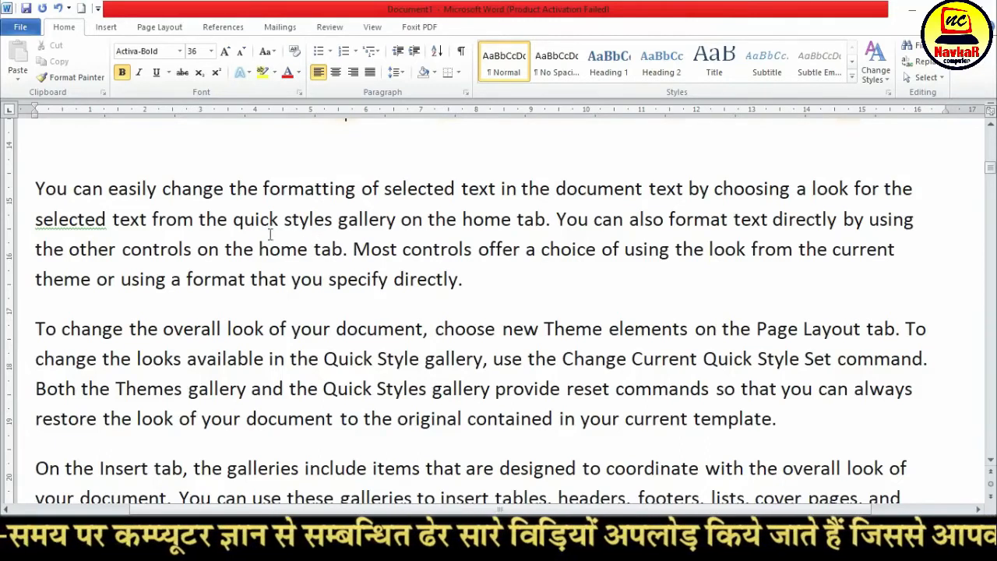
left_click_drag(234, 219, 629, 220)
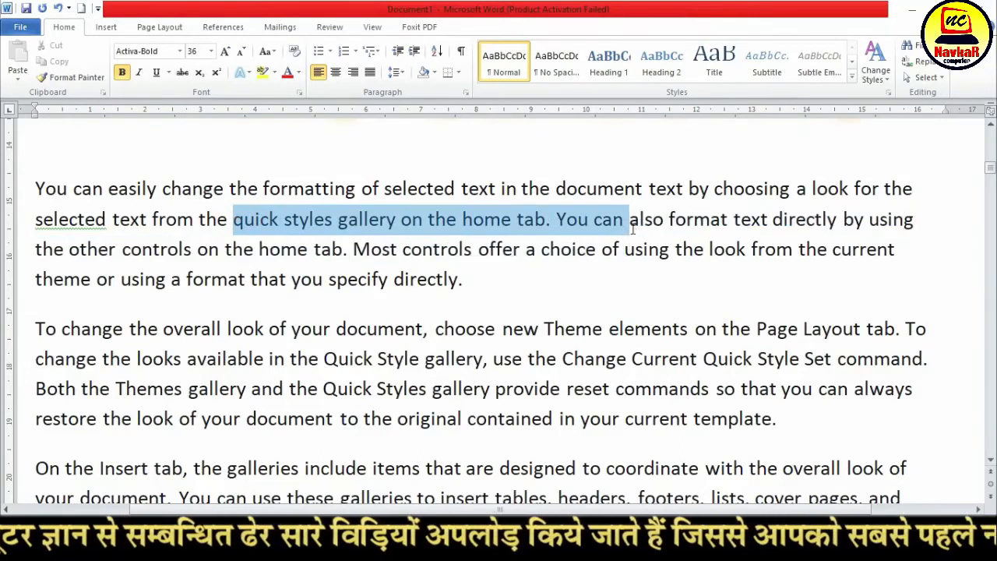
left_click(263, 72)
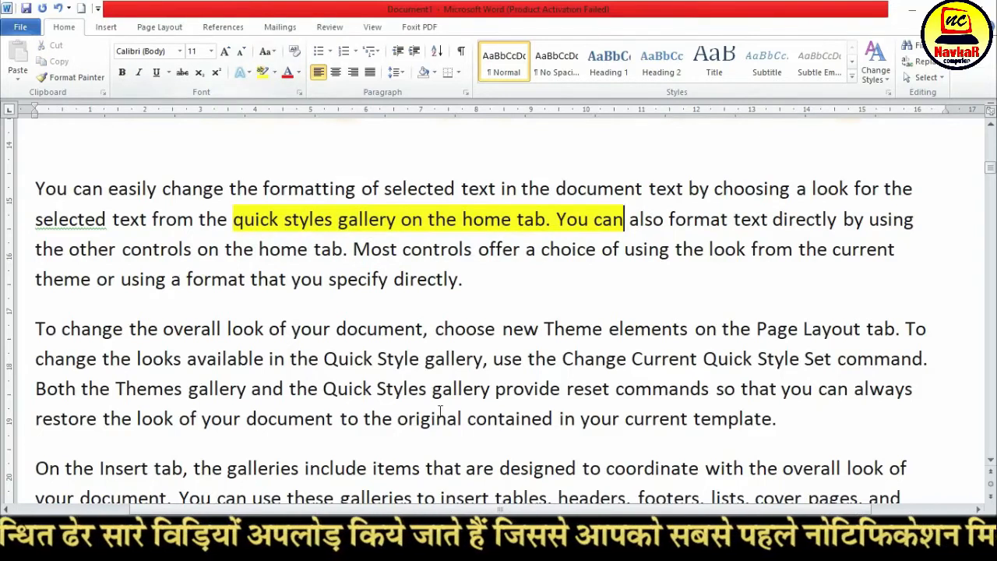
left_click_drag(564, 389, 217, 389)
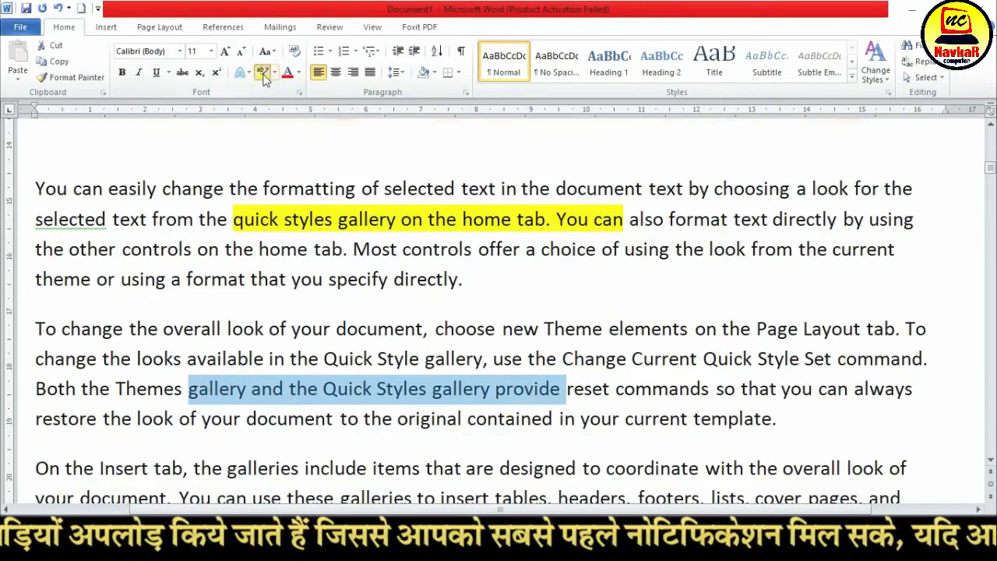
left_click(265, 78)
Highlight "format that you specify directly", "Current Quick Style Set" and "format text directly" in pink
left_click(274, 71)
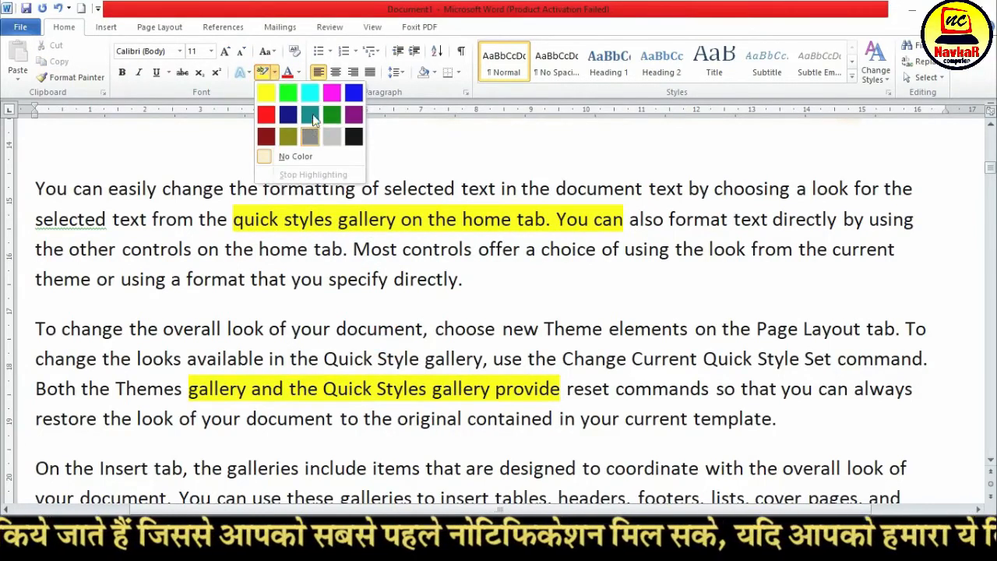
left_click(331, 95)
left_click_drag(187, 279, 460, 279)
left_click_drag(633, 359, 833, 360)
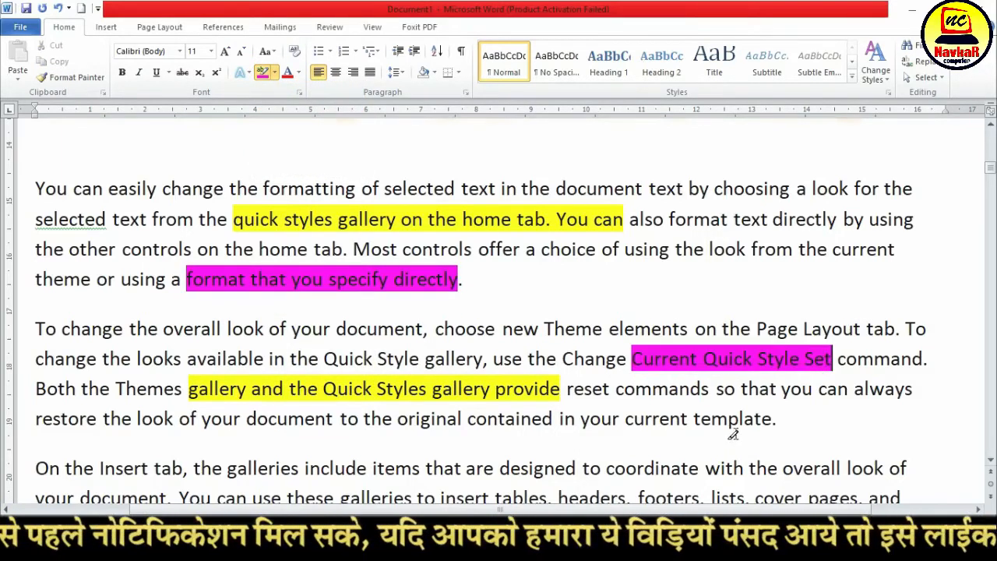
left_click_drag(692, 222, 821, 222)
Highlight "can easily change the formatting" and "tab, the galleries include" in bright green, and turn the highlighter off
left_click(274, 74)
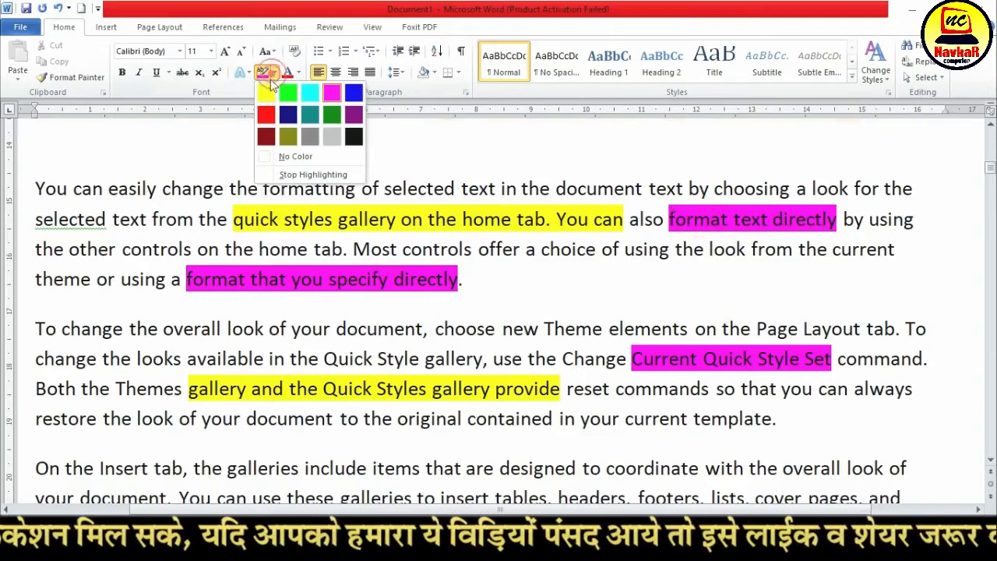
left_click(269, 95)
left_click(275, 72)
left_click(285, 94)
left_click_drag(102, 186, 356, 189)
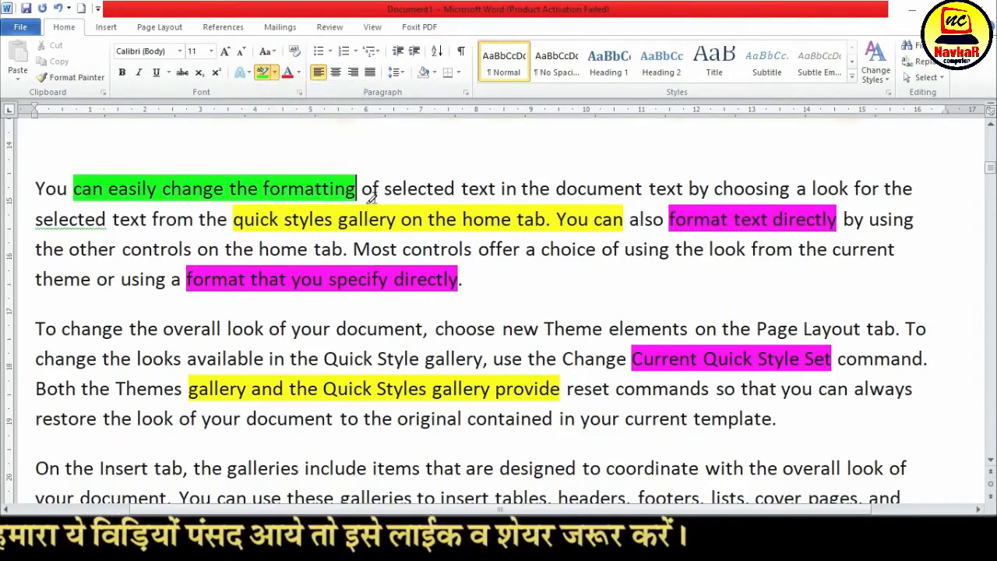
left_click_drag(153, 466, 367, 468)
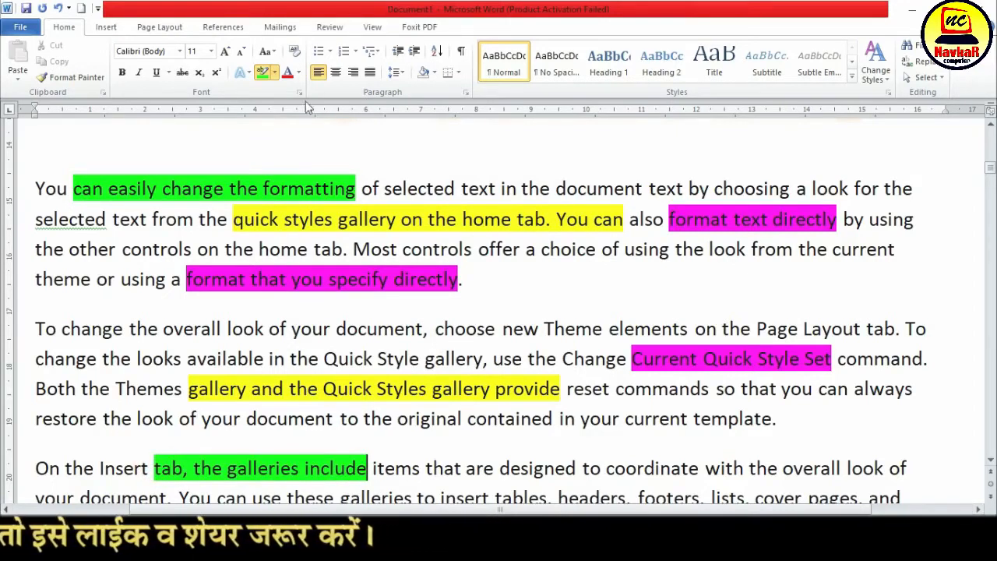
left_click(263, 71)
left_click_drag(291, 329, 505, 329)
left_click(510, 325)
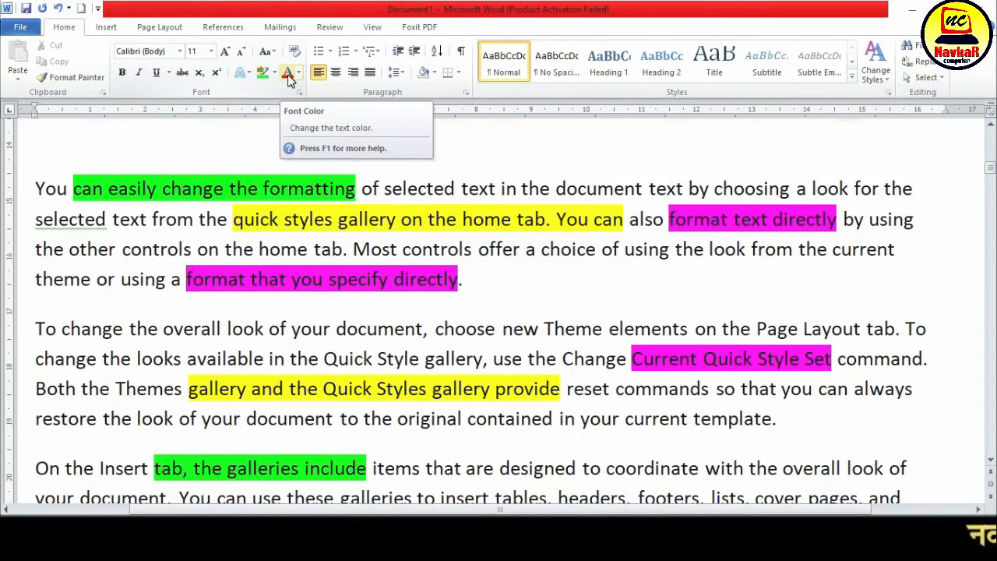
Color the unhighlighted "You can easily change the formatting" paragraph further down the document red
scroll(343, 349, "down", 3)
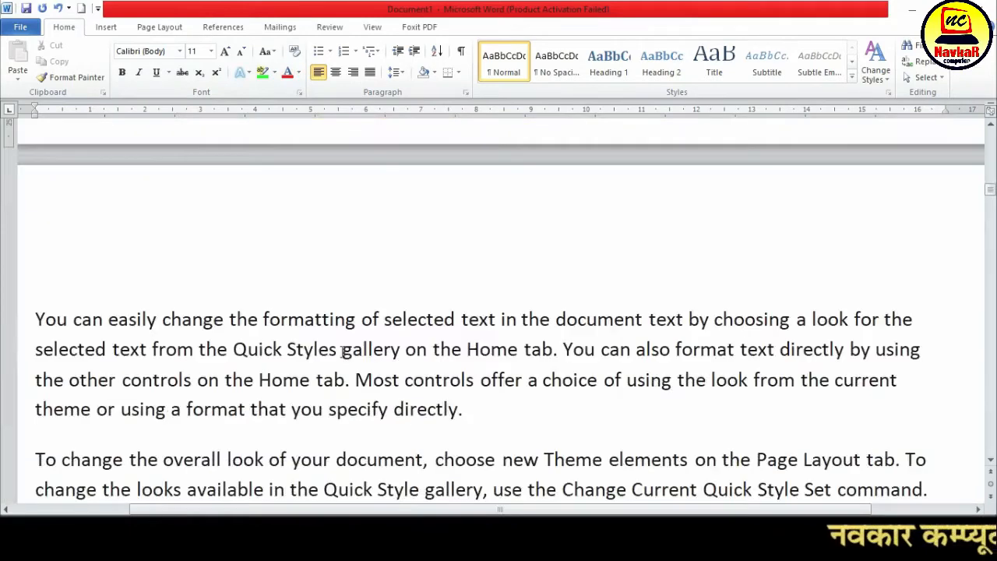
scroll(342, 352, "down", 3)
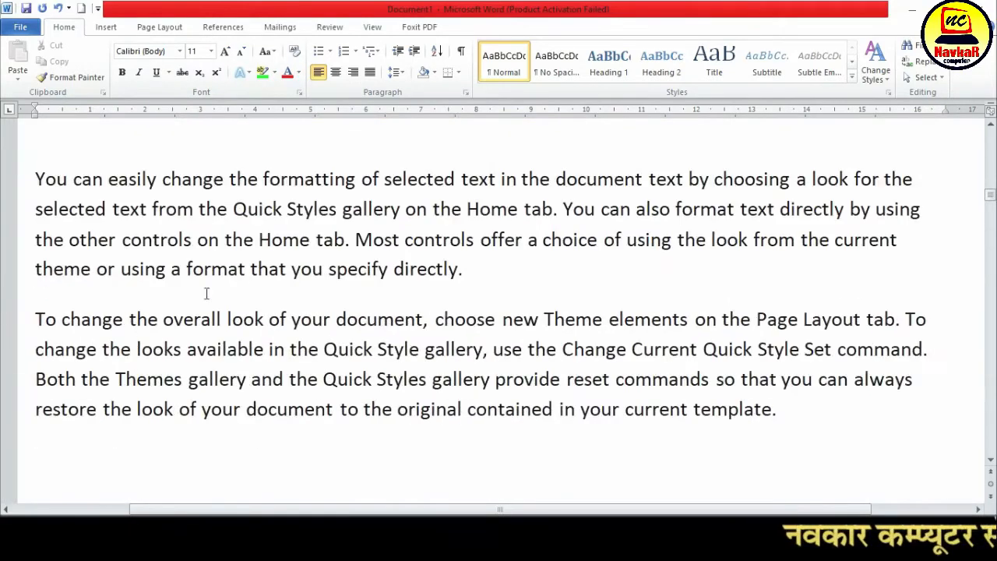
left_click_drag(37, 178, 507, 269)
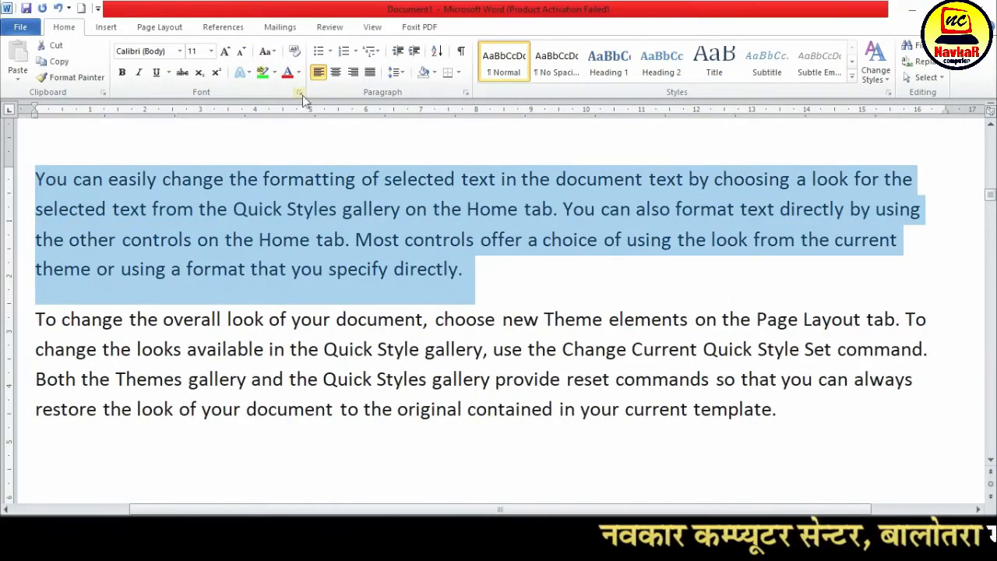
left_click(288, 73)
Color the "To change the overall look of your document" paragraph below the red one with a darker shade of the dark blue theme color
left_click_drag(37, 318, 831, 409)
left_click(298, 72)
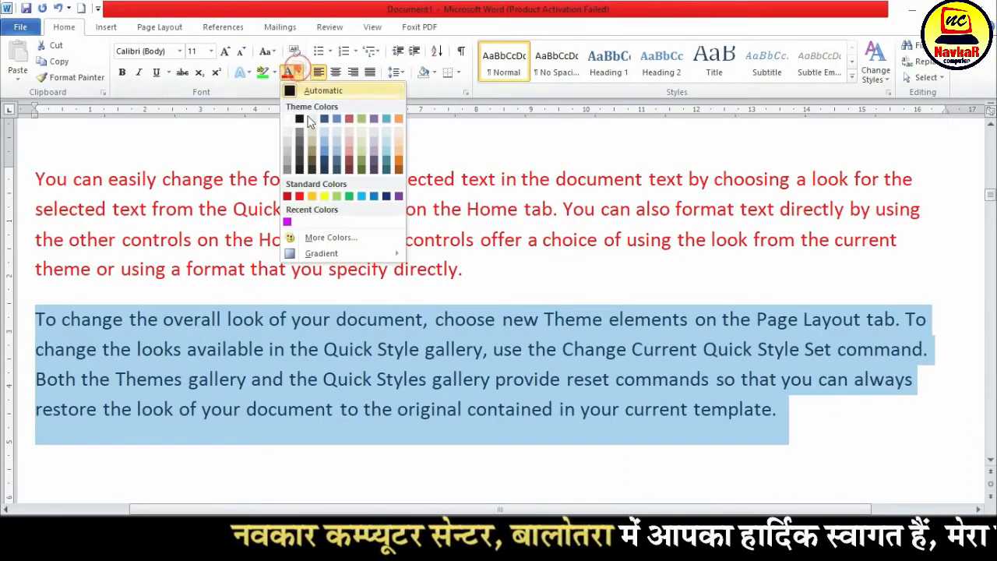
left_click(328, 162)
left_click(345, 315)
Give the first "On the Insert tab" paragraph below the dark blue text a custom pink font color, RGB 240, 118, 208
scroll(360, 333, "down", 3)
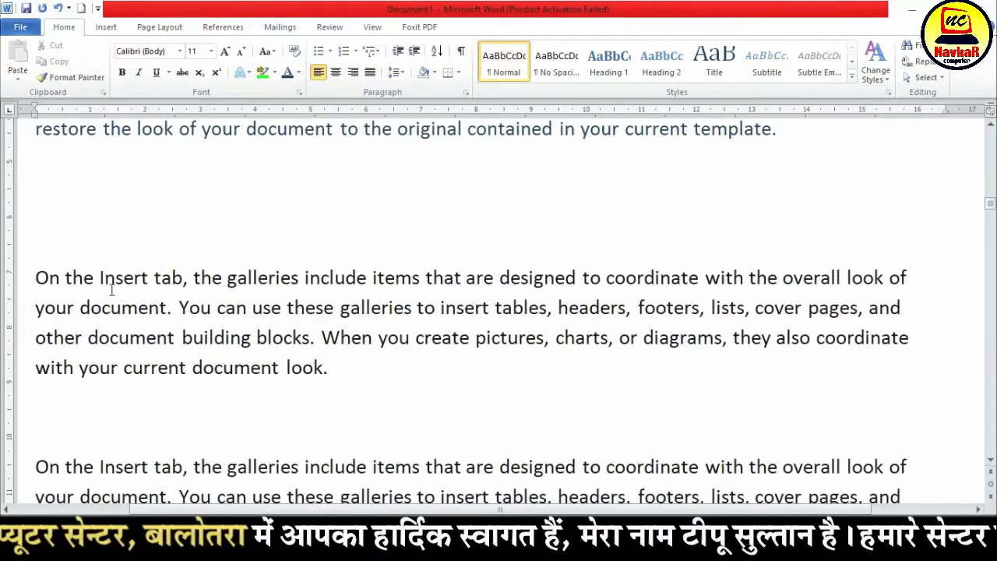
left_click_drag(65, 291, 340, 389)
left_click(298, 74)
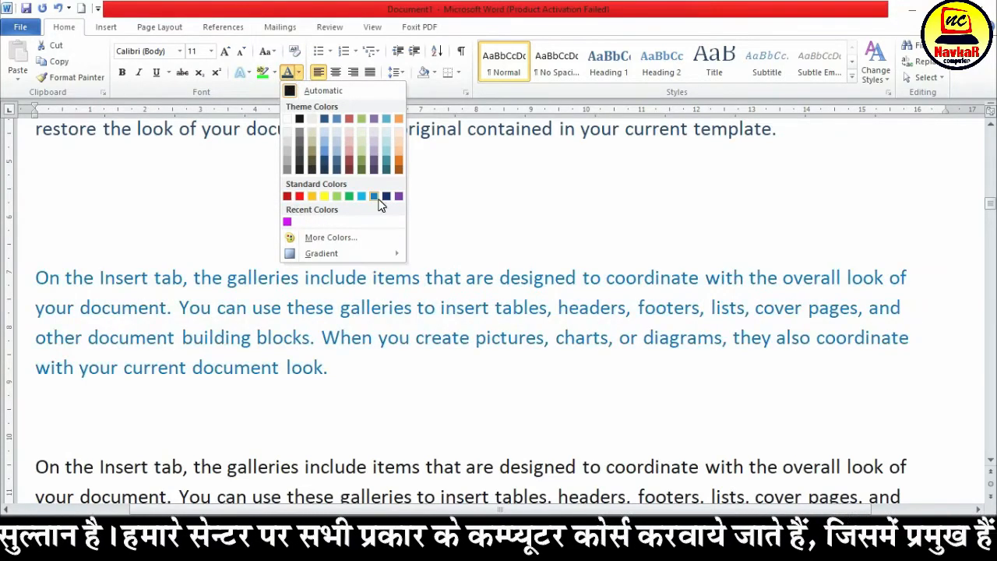
left_click(369, 244)
left_click(471, 222)
left_click(475, 217)
left_click(450, 159)
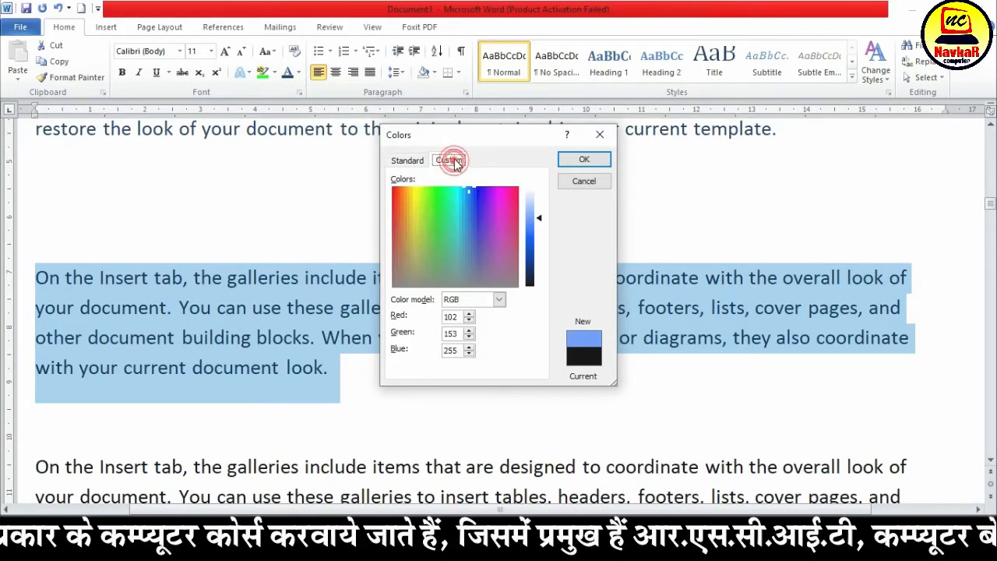
left_click(502, 205)
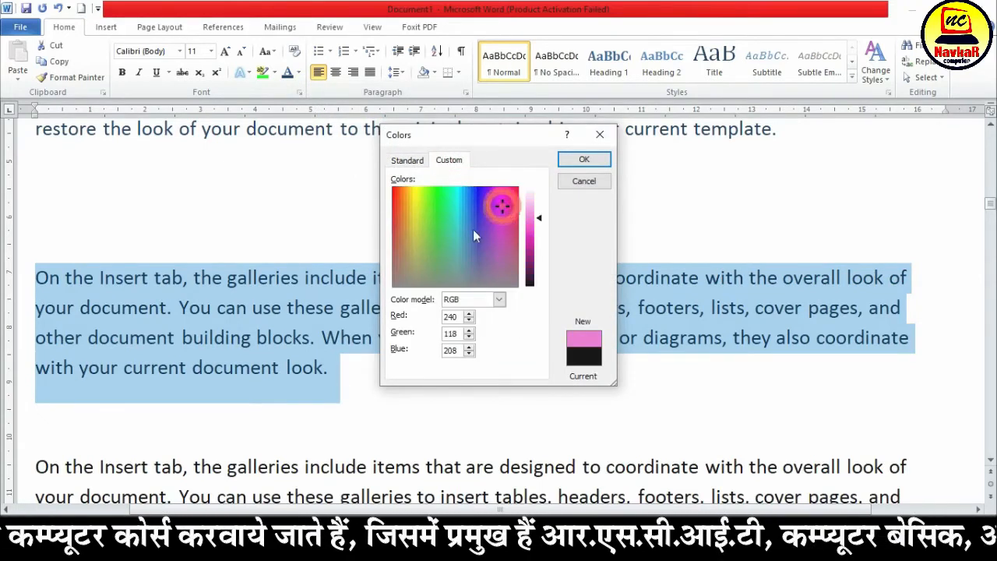
left_click(583, 160)
Apply the third gradient in the second row of Dark Variations to the pink paragraph's font color
left_click(298, 73)
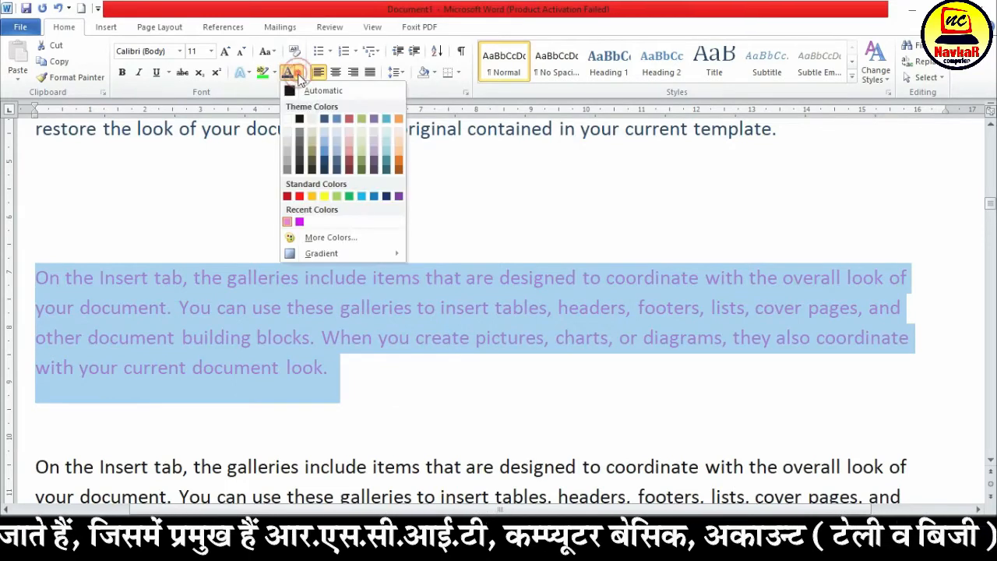
mouse_move(341, 253)
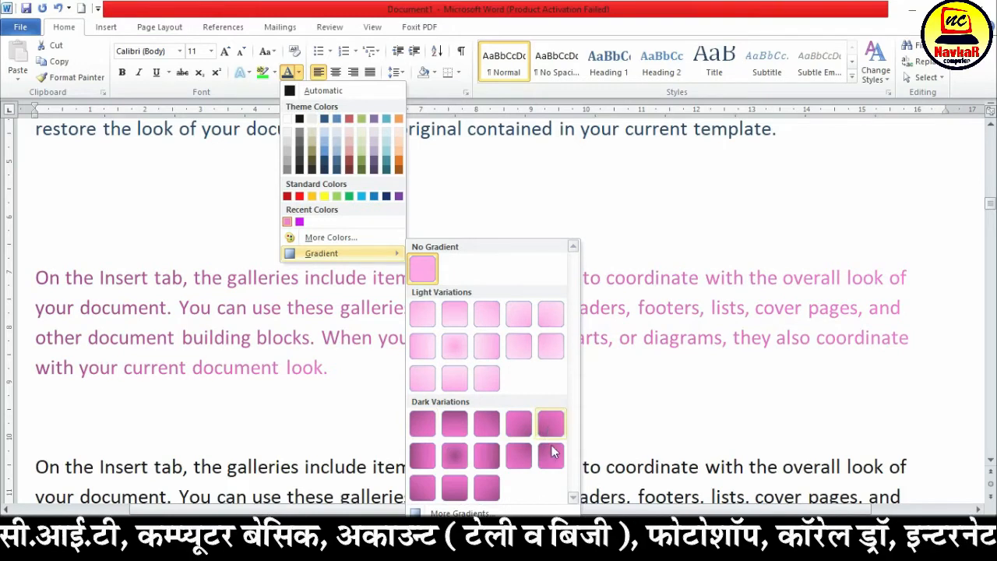
left_click(486, 454)
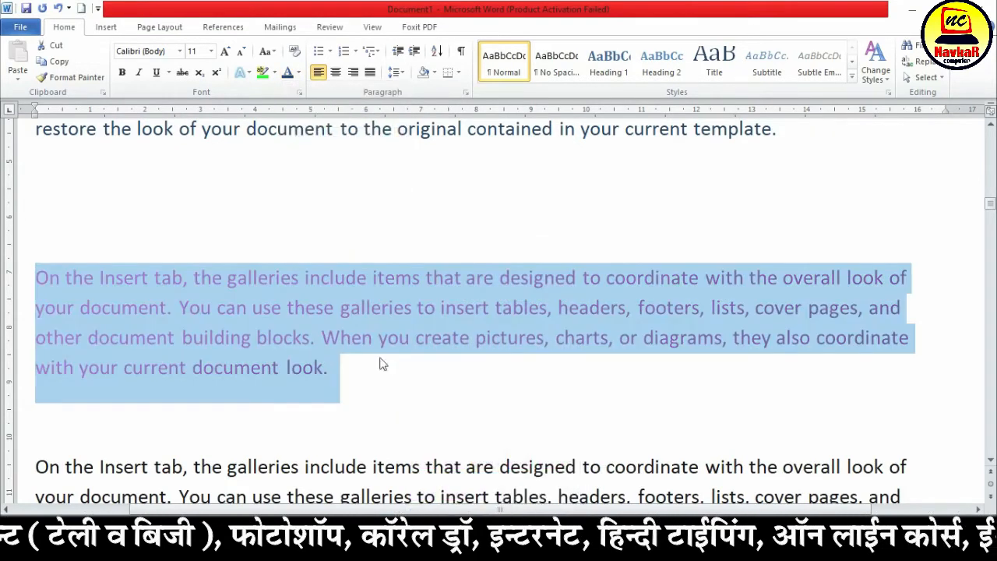
Open the additional gradient settings for the pink paragraph and set the gradient stop at 0% to red
left_click(298, 72)
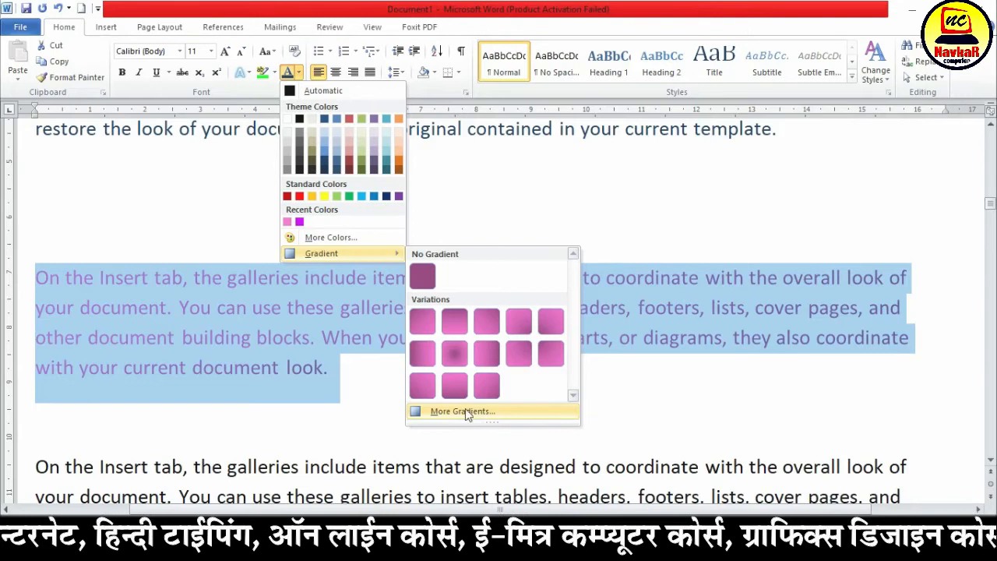
left_click(459, 411)
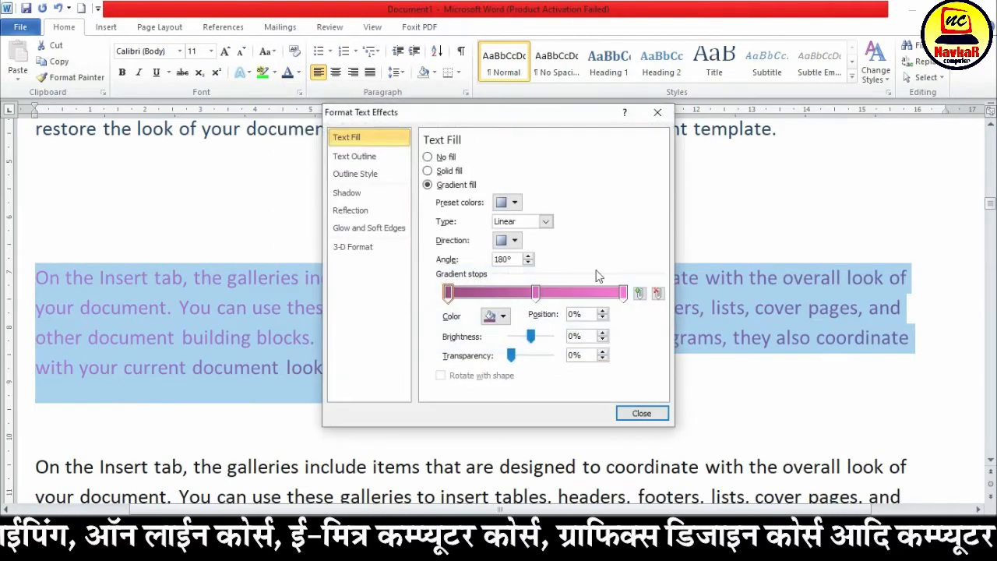
left_click(536, 293)
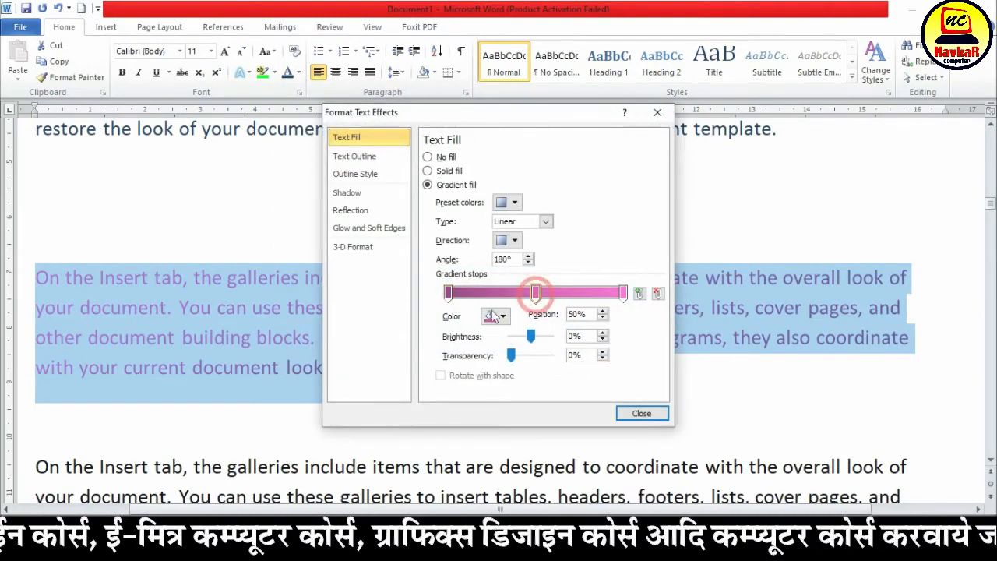
left_click(450, 294)
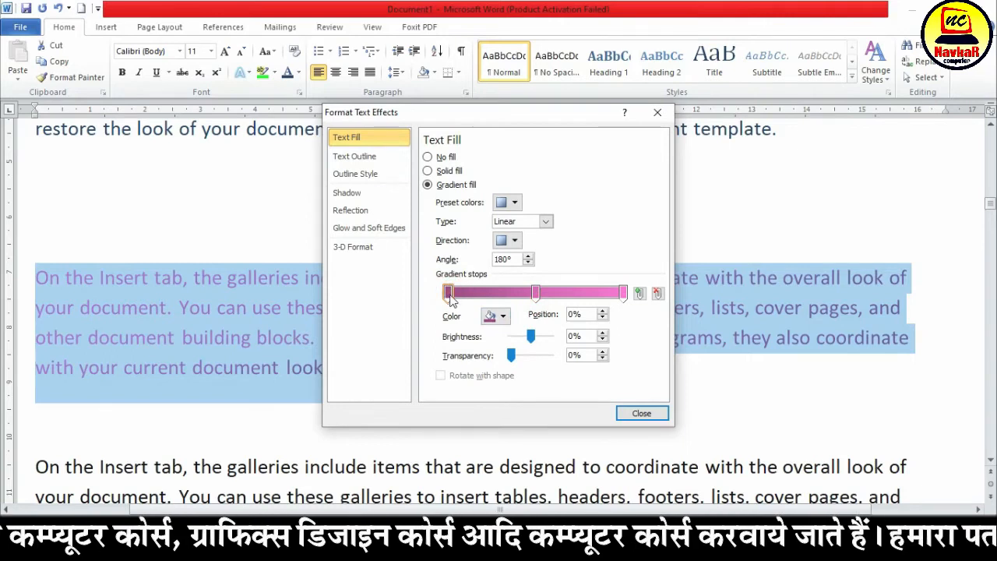
left_click(502, 315)
left_click(499, 423)
Set the gradient stop at 50% to yellow and the one at 100% to red, and close the text effects settings
left_click(536, 293)
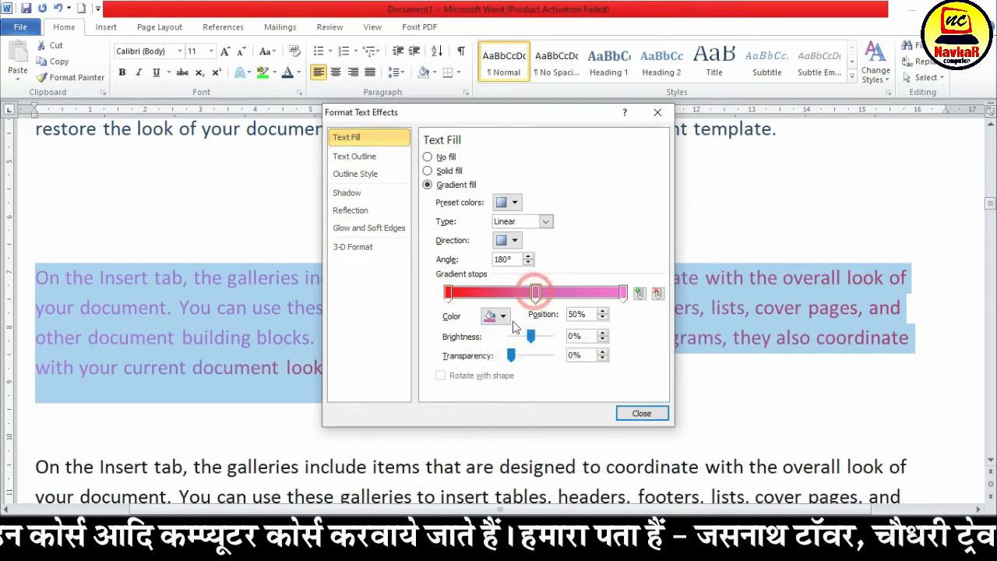
left_click(502, 316)
left_click(522, 425)
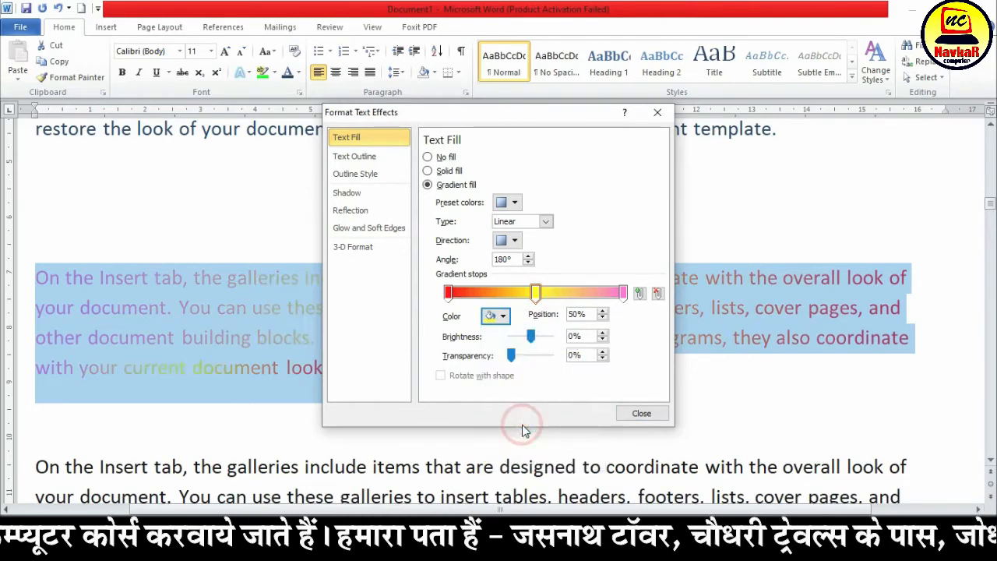
left_click(622, 293)
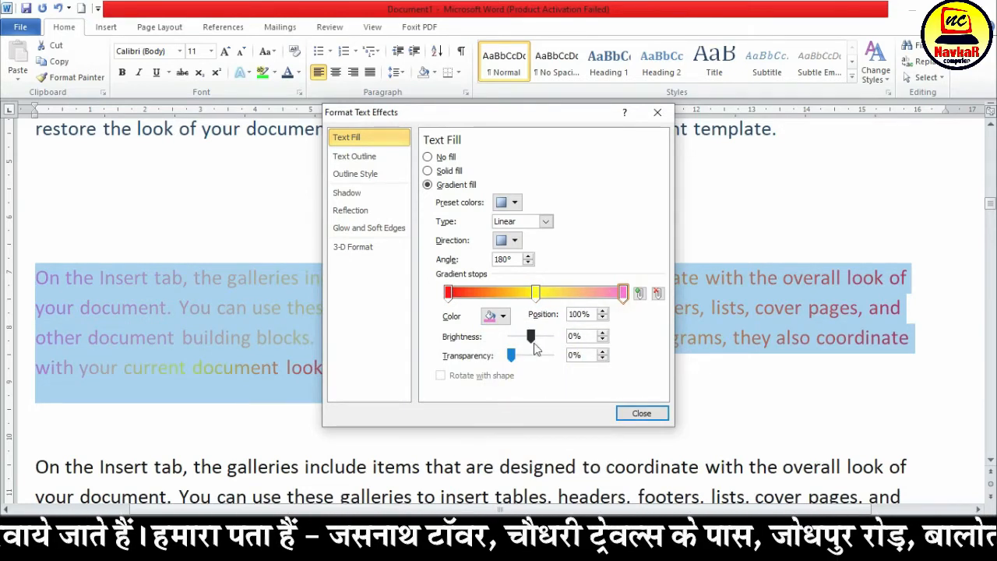
left_click(502, 315)
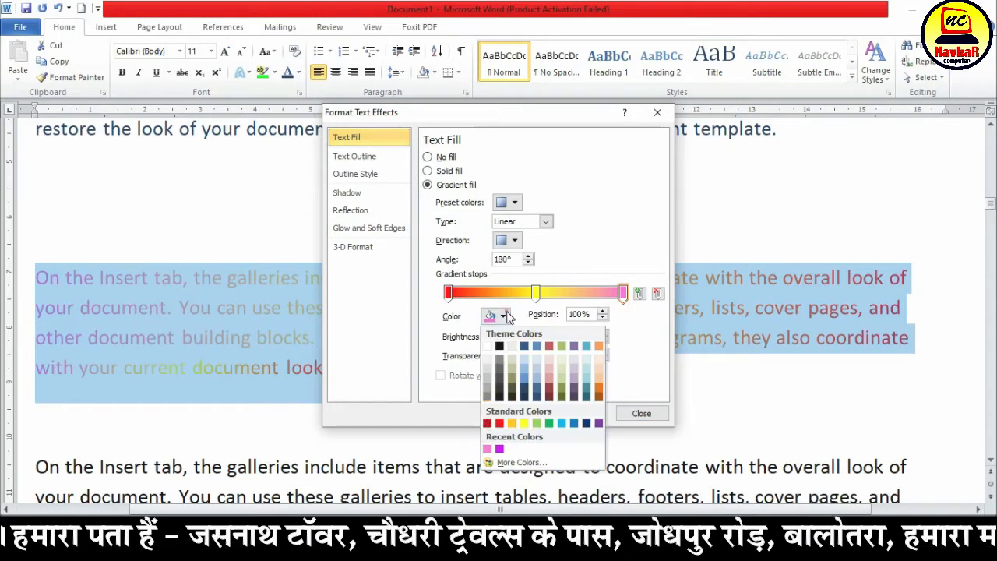
left_click(500, 423)
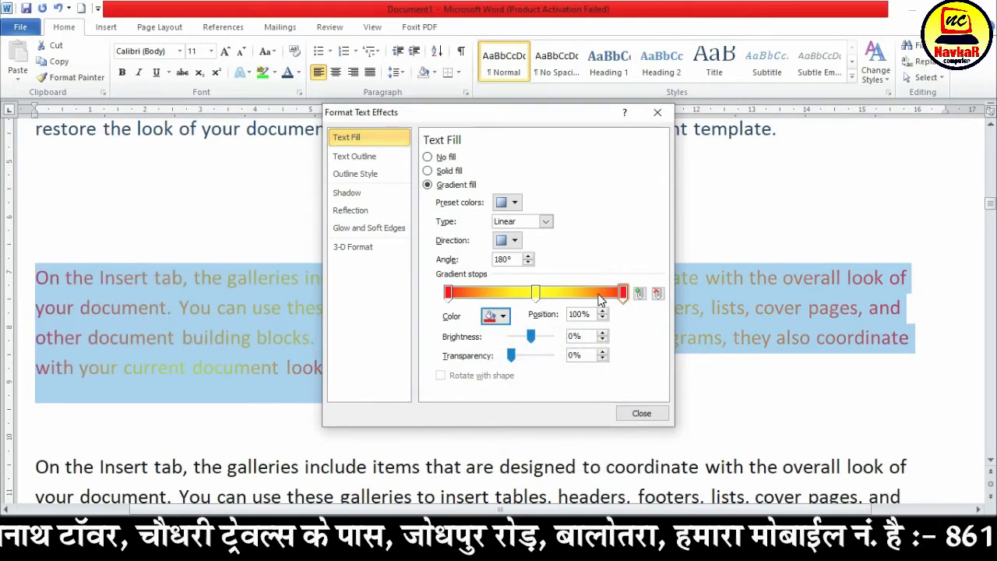
left_click(641, 414)
left_click(302, 337)
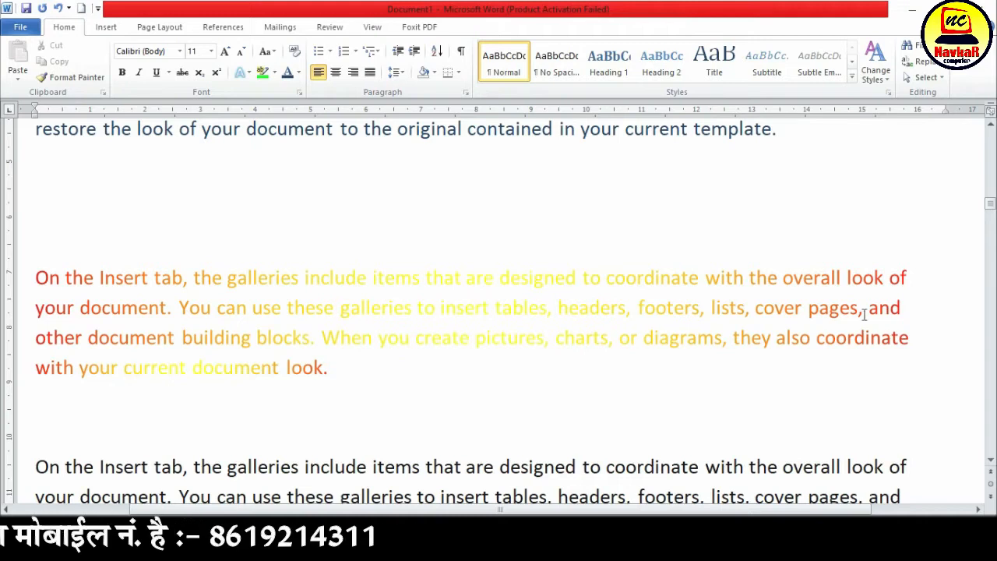
Make the whole red-and-yellow gradient paragraph bold
left_click_drag(325, 369, 35, 278)
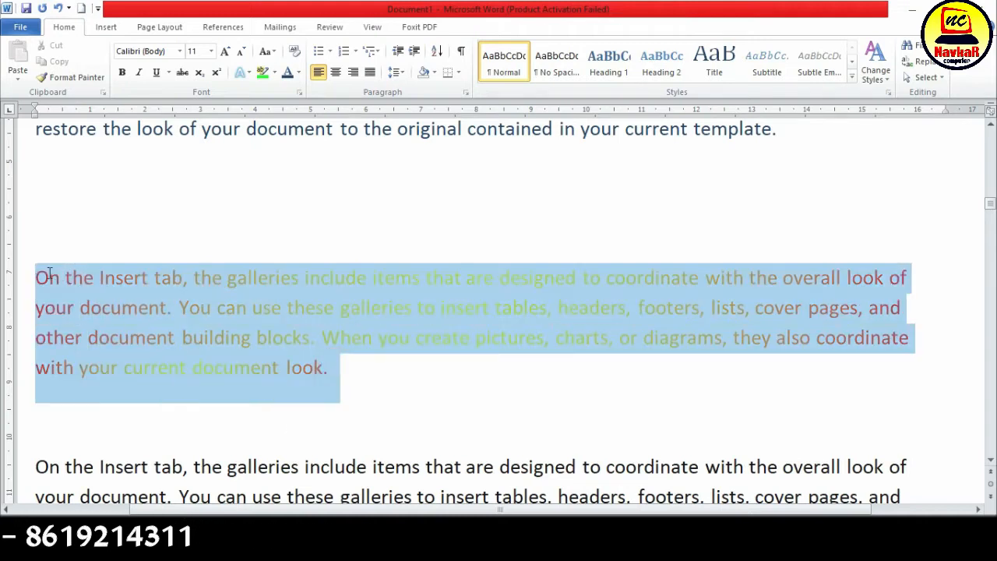
left_click(125, 71)
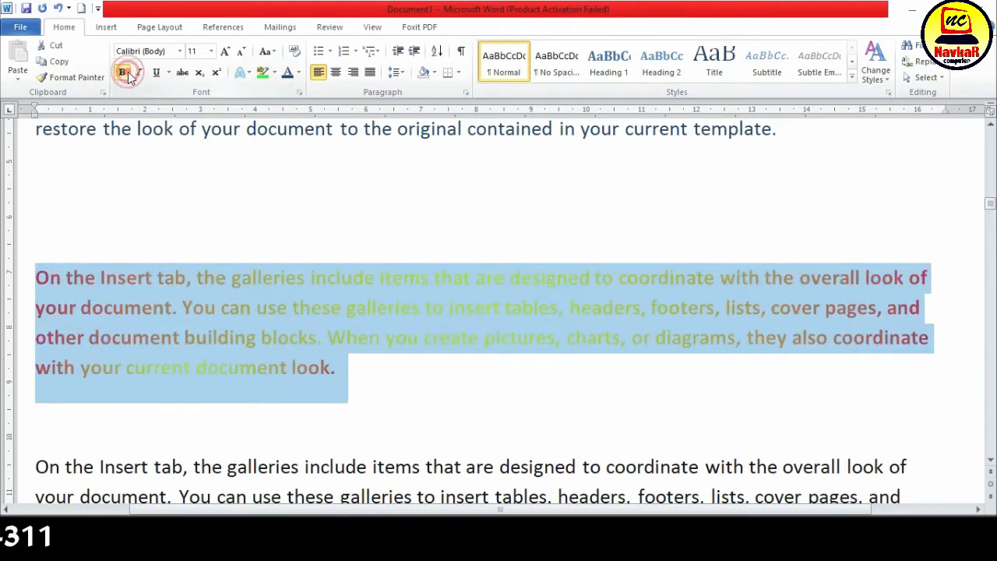
left_click(352, 423)
triple_click(347, 370)
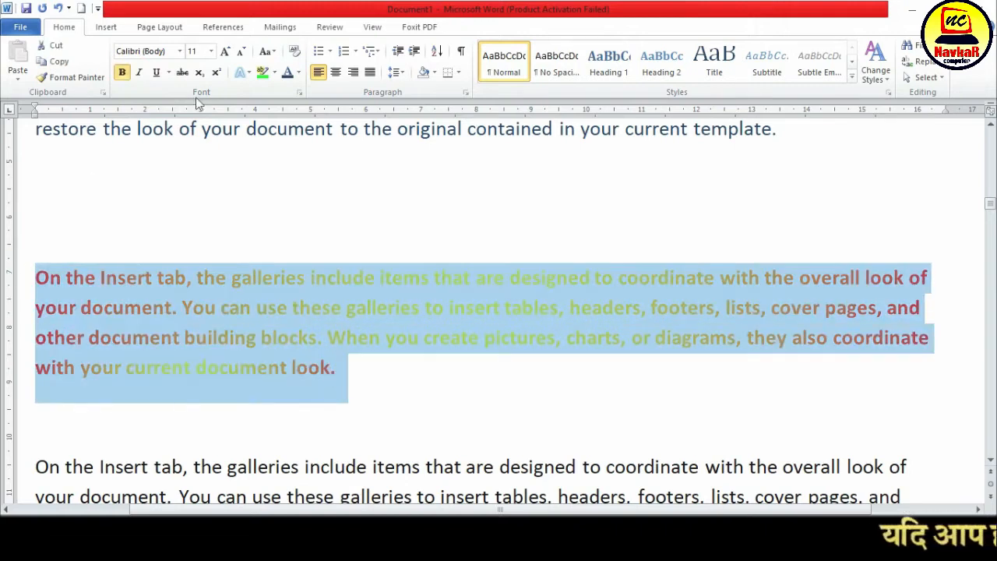
Apply a 2¼ pt text outline to the selected red-and-yellow gradient paragraph
left_click(299, 69)
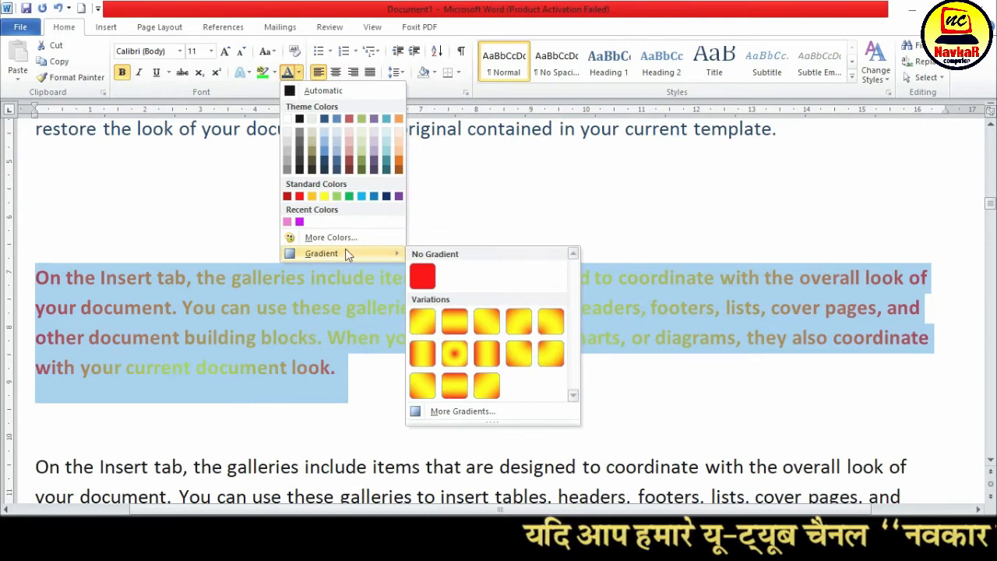
left_click(245, 72)
mouse_move(288, 261)
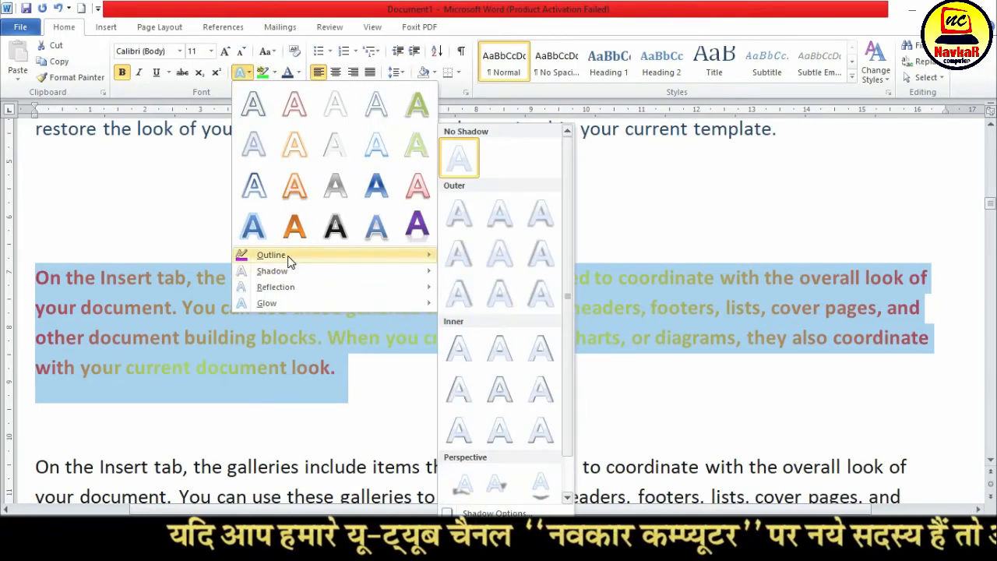
mouse_move(483, 441)
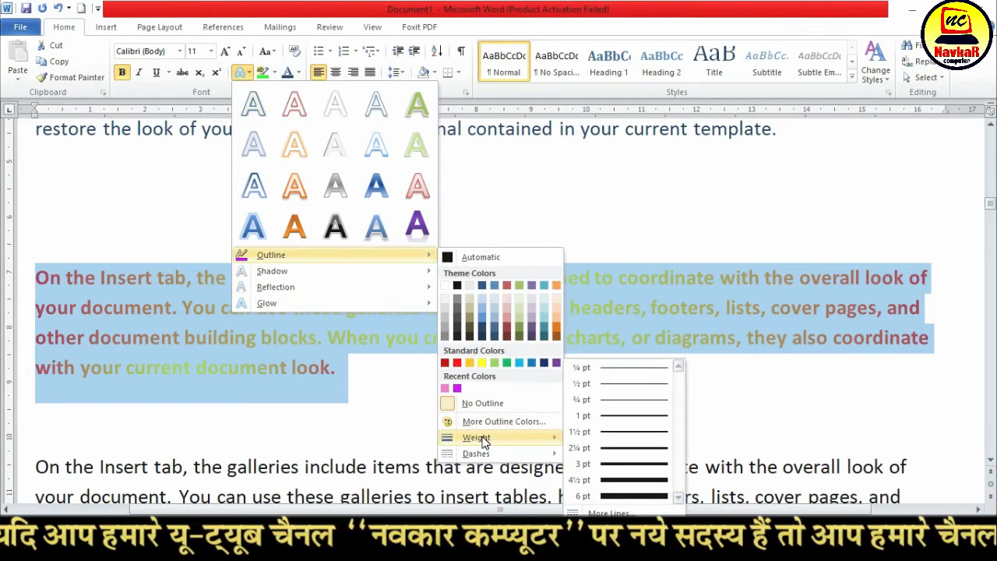
left_click(656, 449)
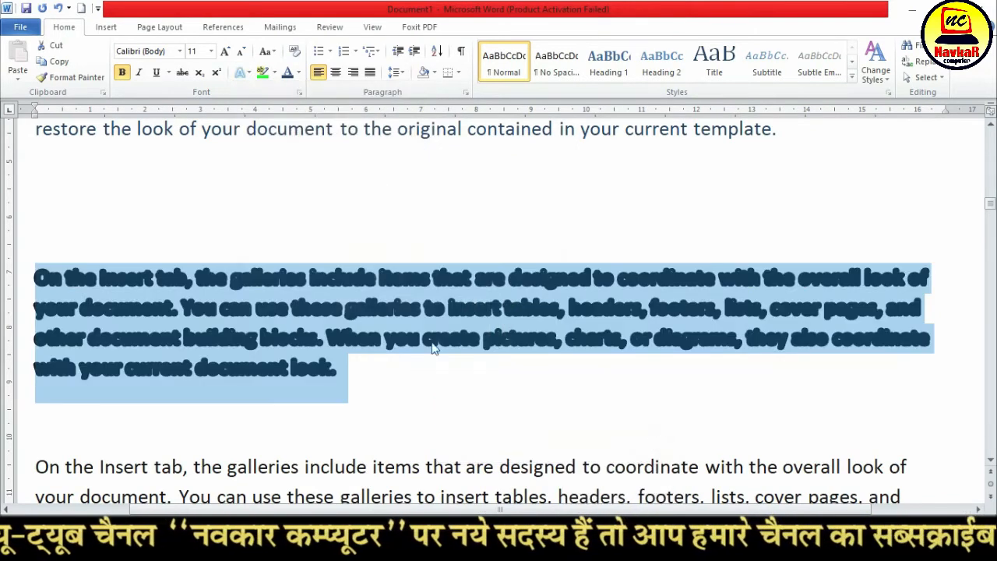
Set the gradient paragraph's text outline weight to ½ pt and deselect the text
left_click(253, 79)
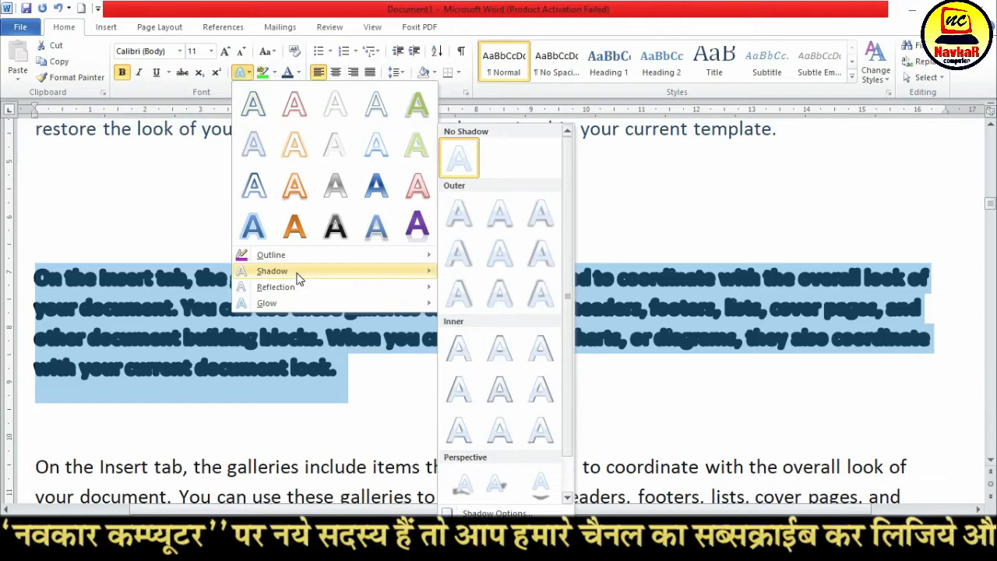
mouse_move(306, 257)
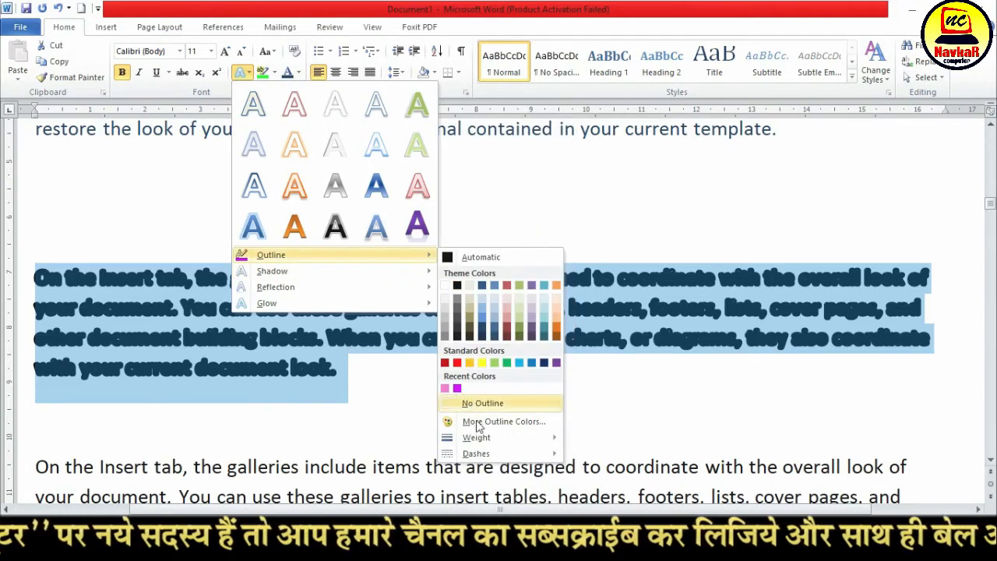
mouse_move(483, 439)
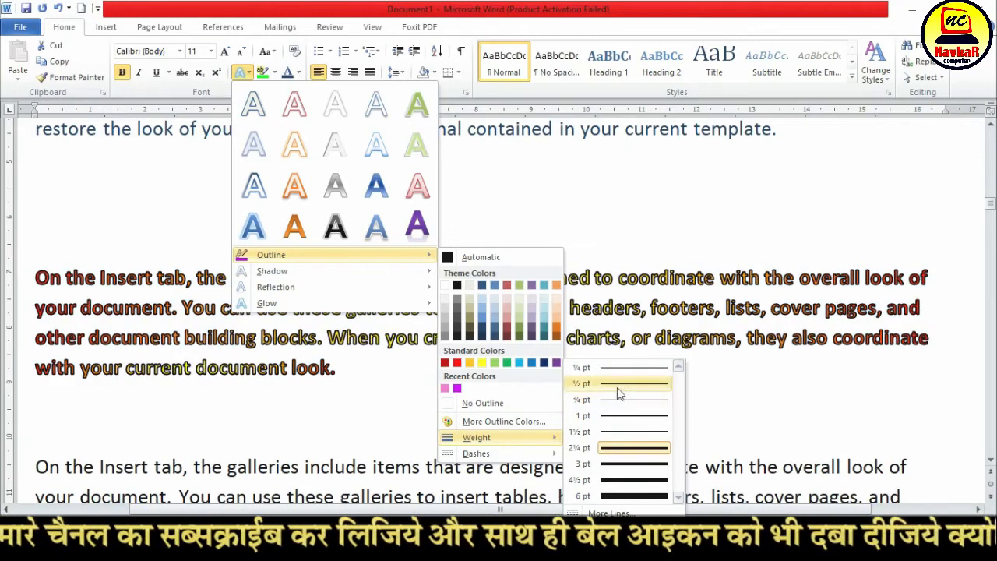
left_click(620, 383)
left_click(507, 335)
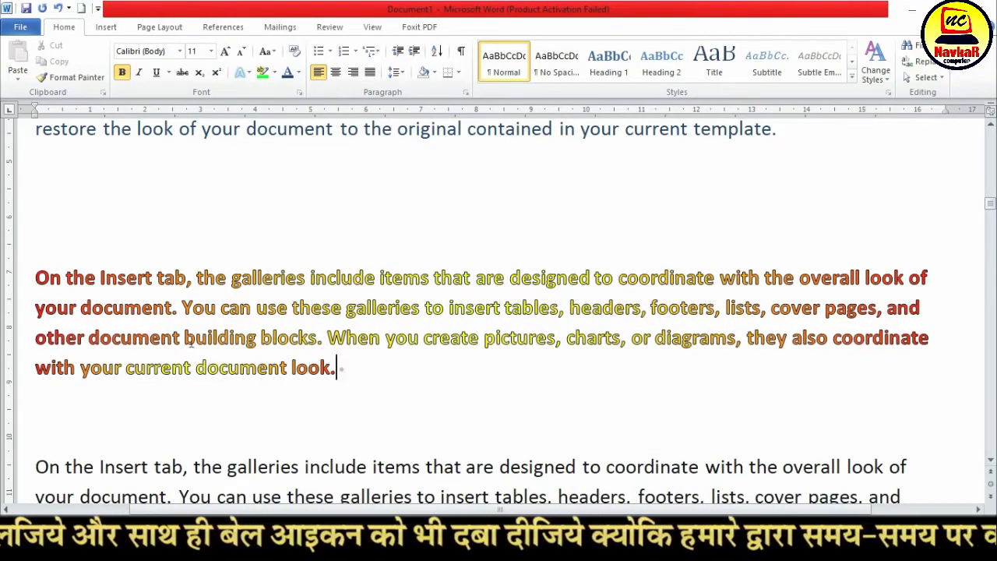
Select the outlined gradient paragraph and apply the fifth gradient in the second row of Variations to its font color
left_click_drag(339, 381, 35, 272)
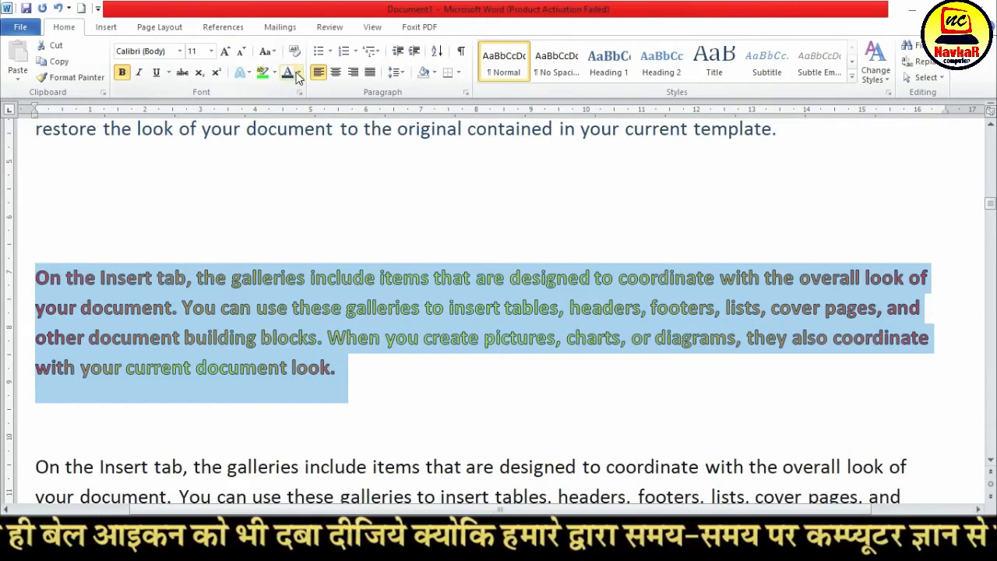
left_click(297, 73)
mouse_move(342, 253)
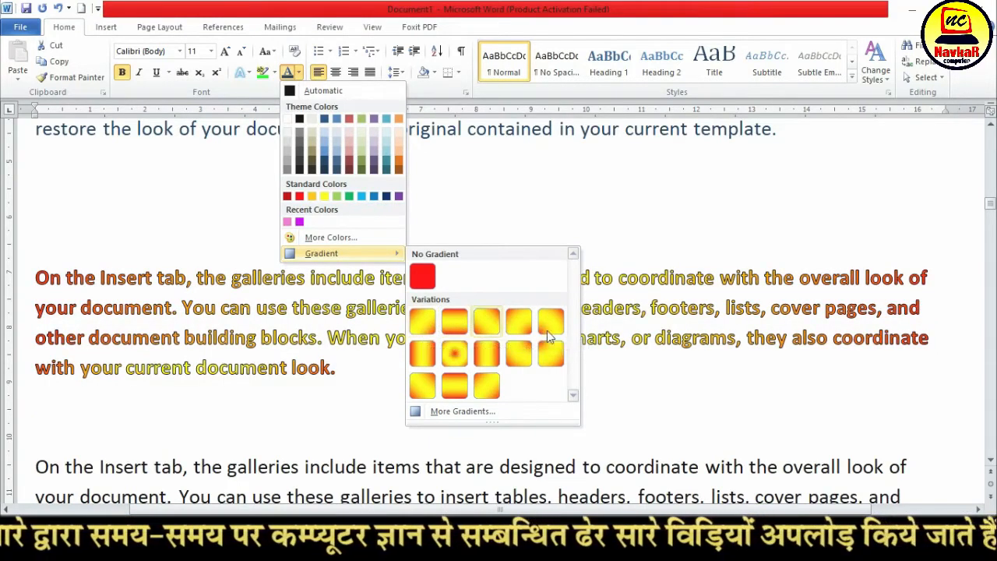
left_click(556, 357)
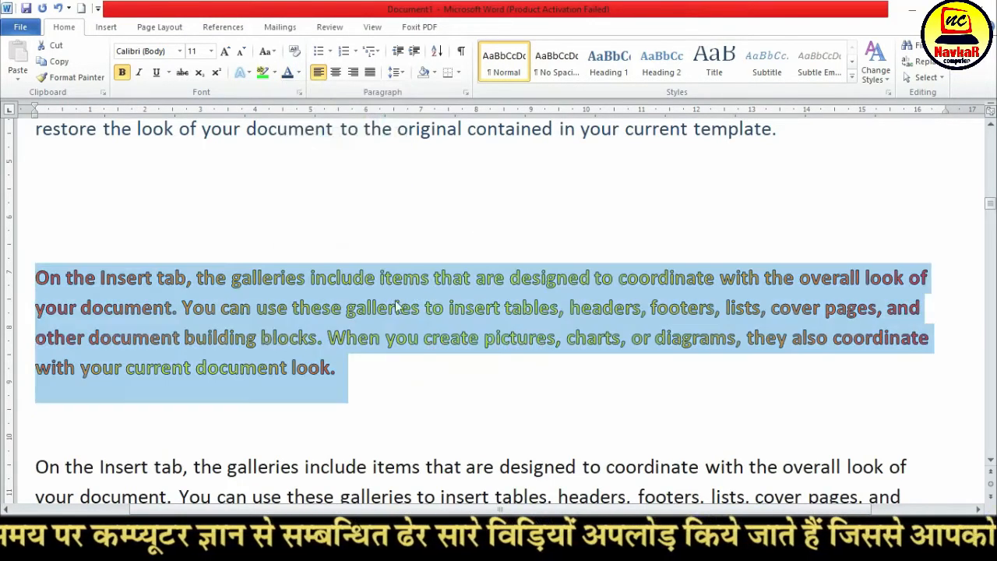
Open the paragraph's additional gradient settings and apply the Early Sunset preset colors to the text fill
left_click(299, 73)
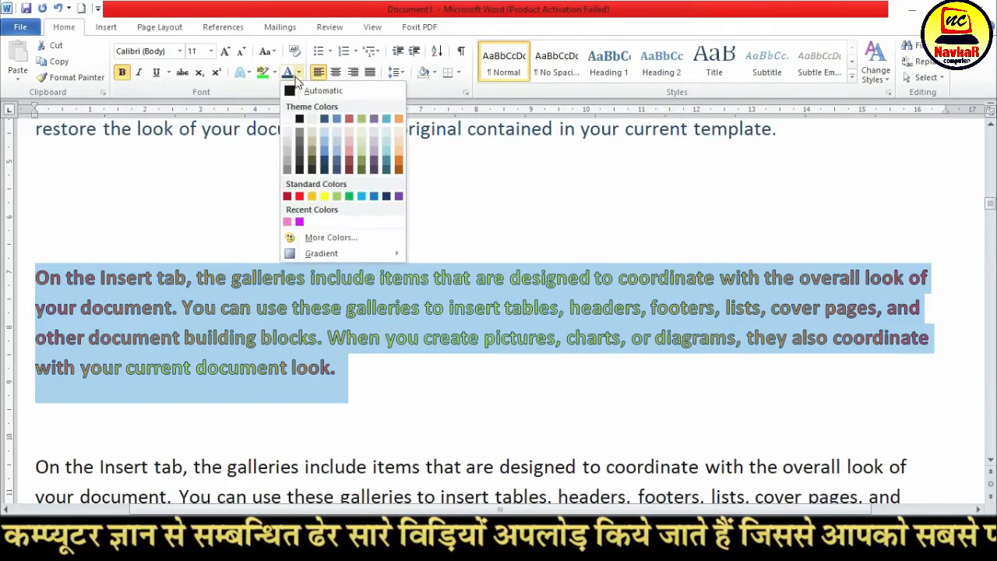
left_click(343, 254)
left_click(452, 411)
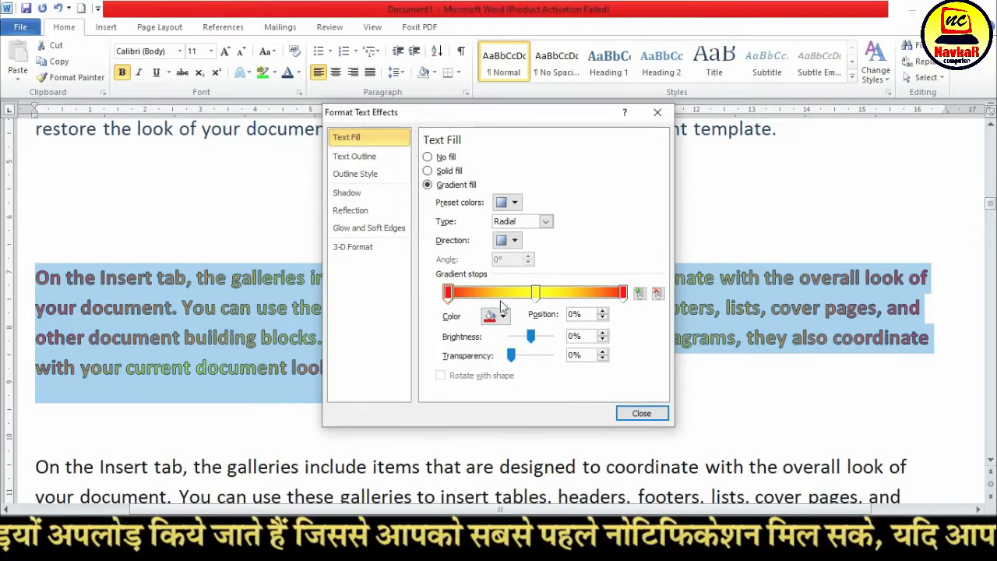
left_click(508, 201)
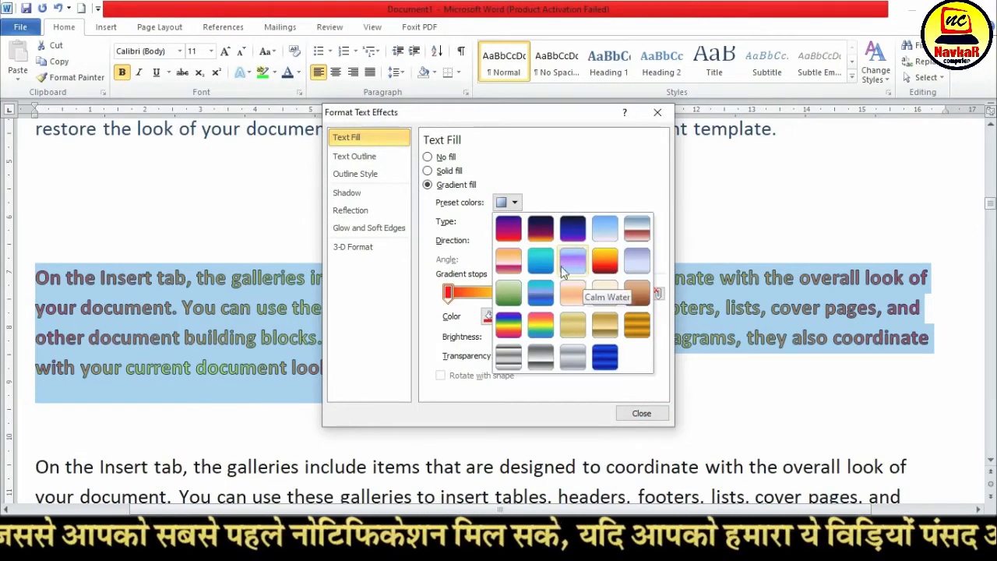
left_click(508, 227)
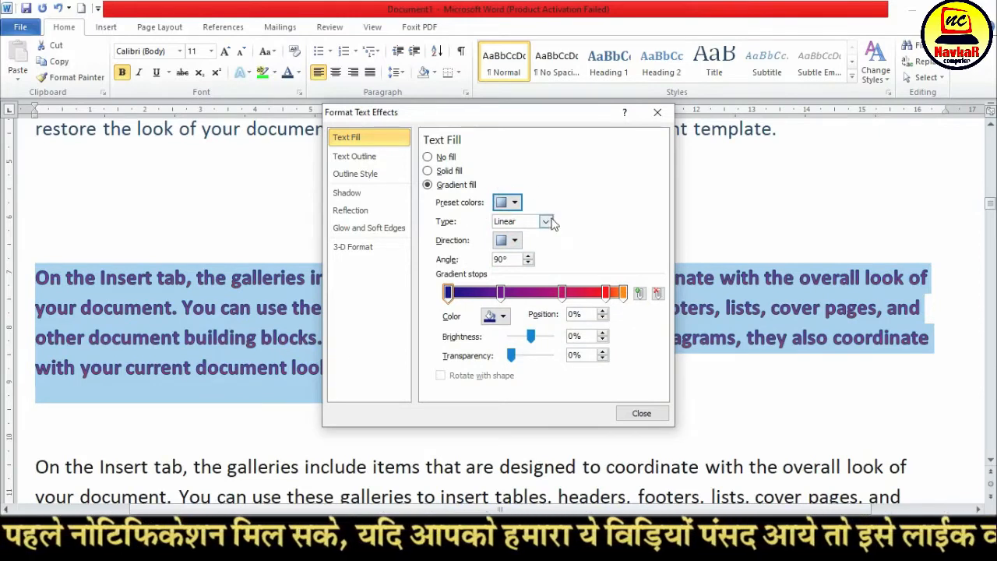
Try the Radial, Rectangular and Path gradient types on the text fill, ending with the type set to Radial
left_click(548, 223)
left_click(537, 247)
left_click(547, 224)
left_click(515, 260)
left_click(546, 221)
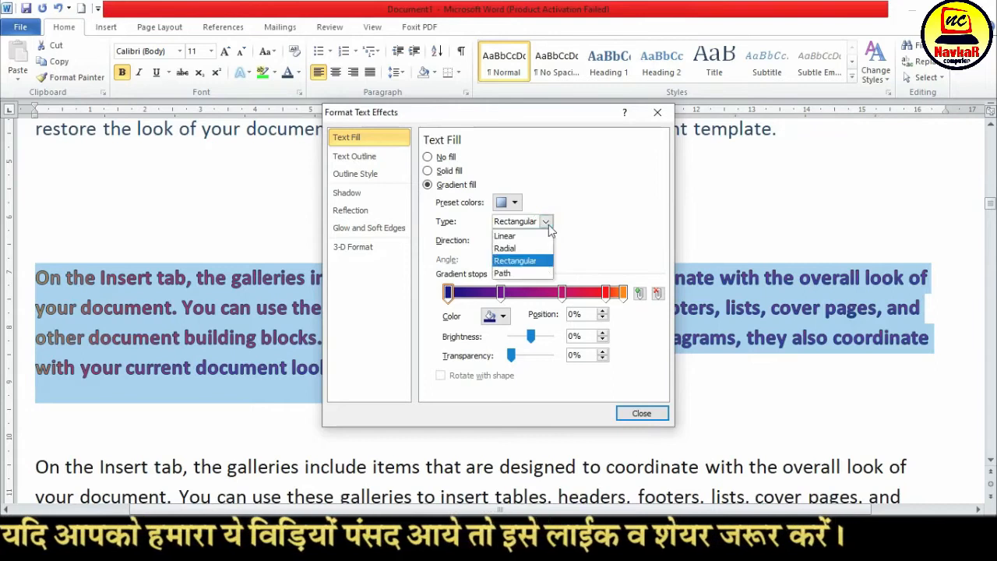
left_click(537, 274)
left_click(546, 221)
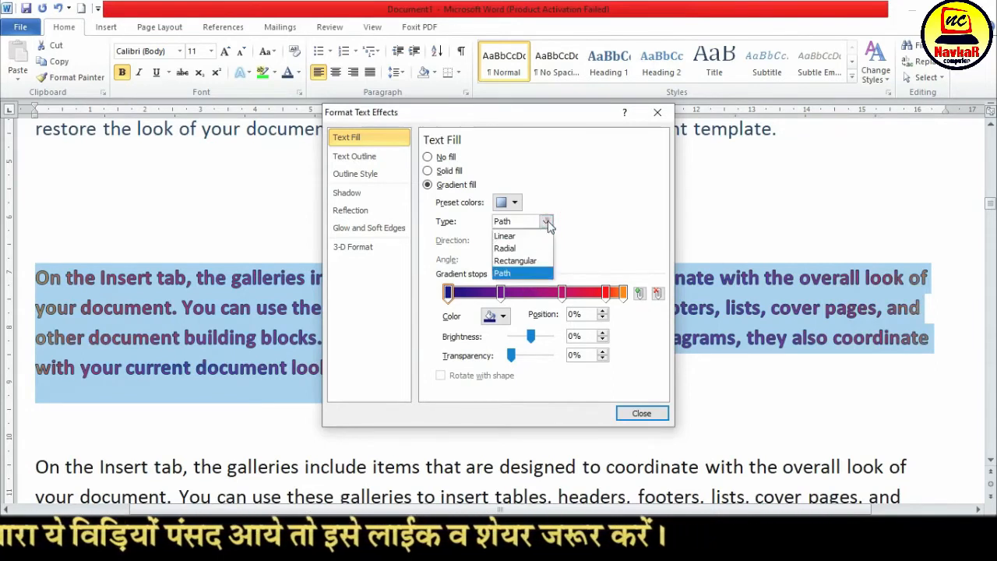
left_click(520, 249)
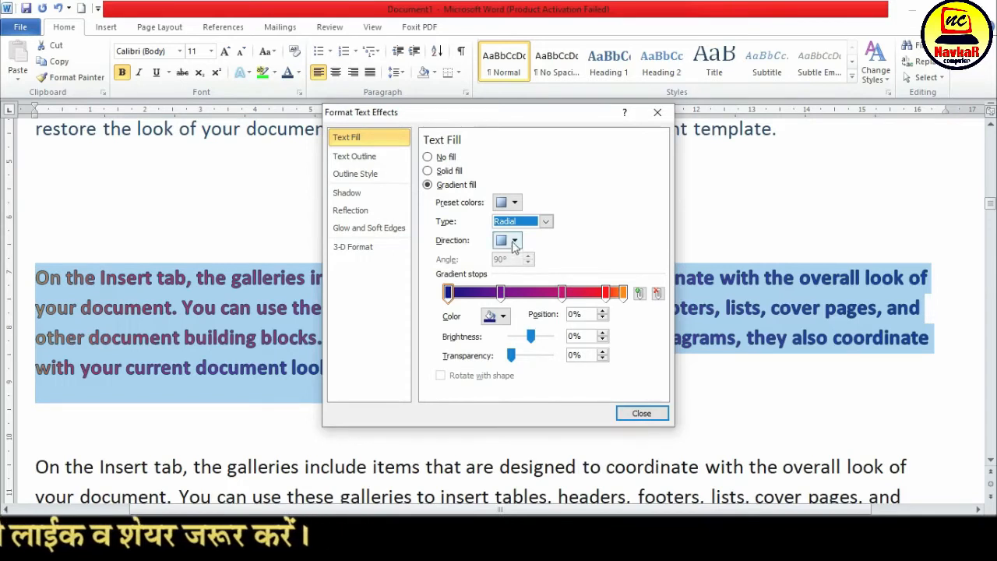
Set the radial gradient to the first available direction and close the text effects settings
left_click(514, 242)
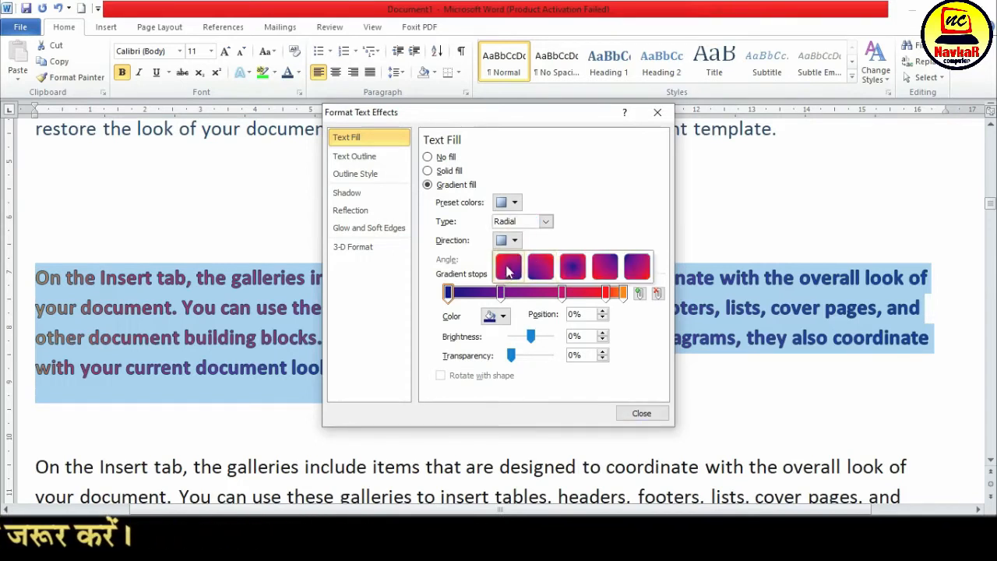
left_click(508, 268)
left_click(641, 413)
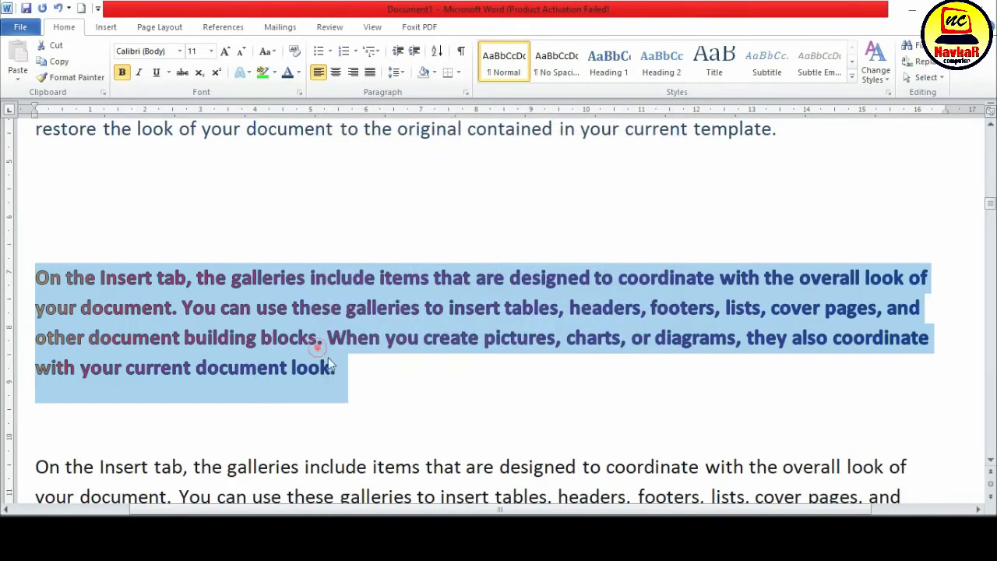
Select the whole Early Sunset gradient paragraph and remove its text outline
left_click(330, 364)
triple_click(334, 367)
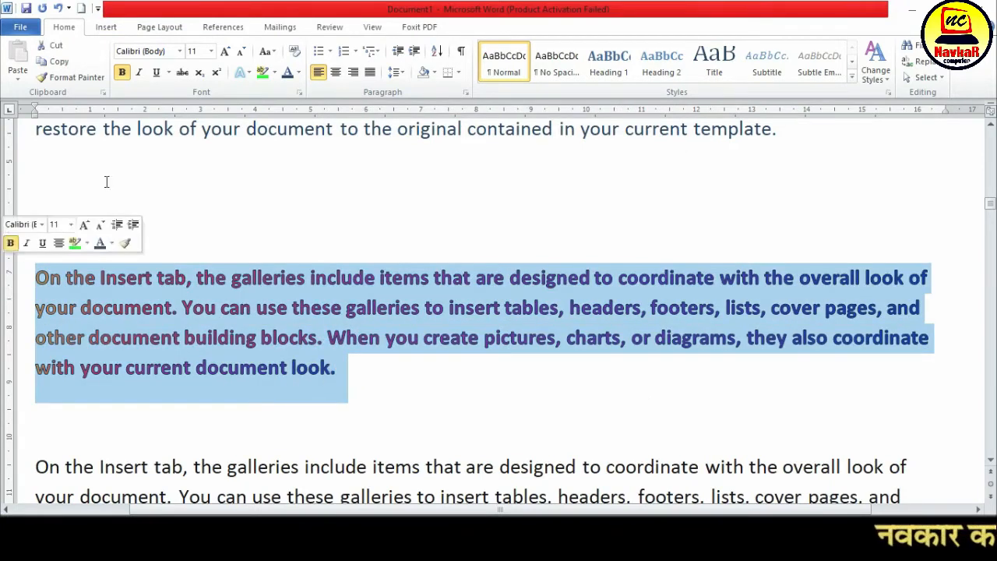
left_click(245, 74)
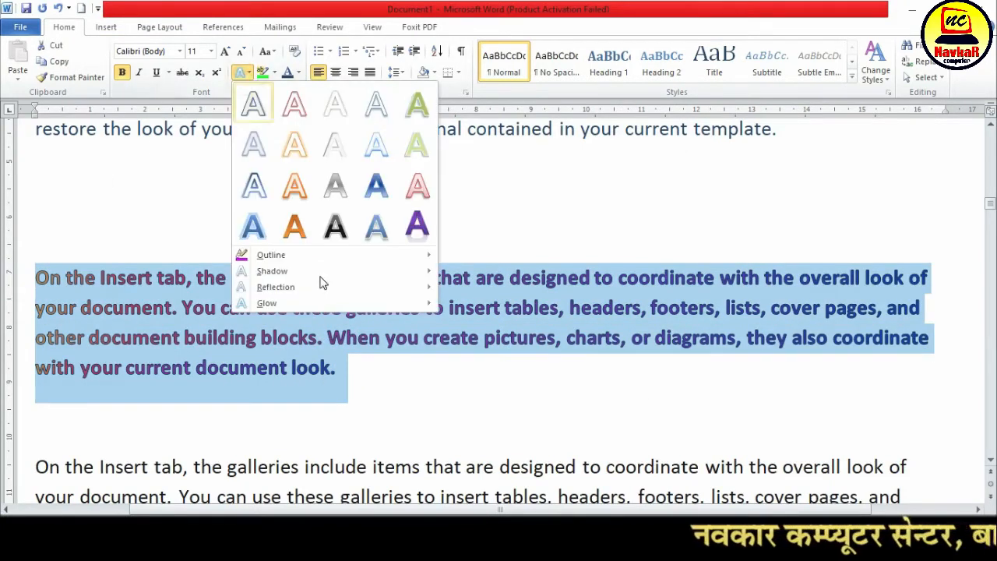
mouse_move(324, 254)
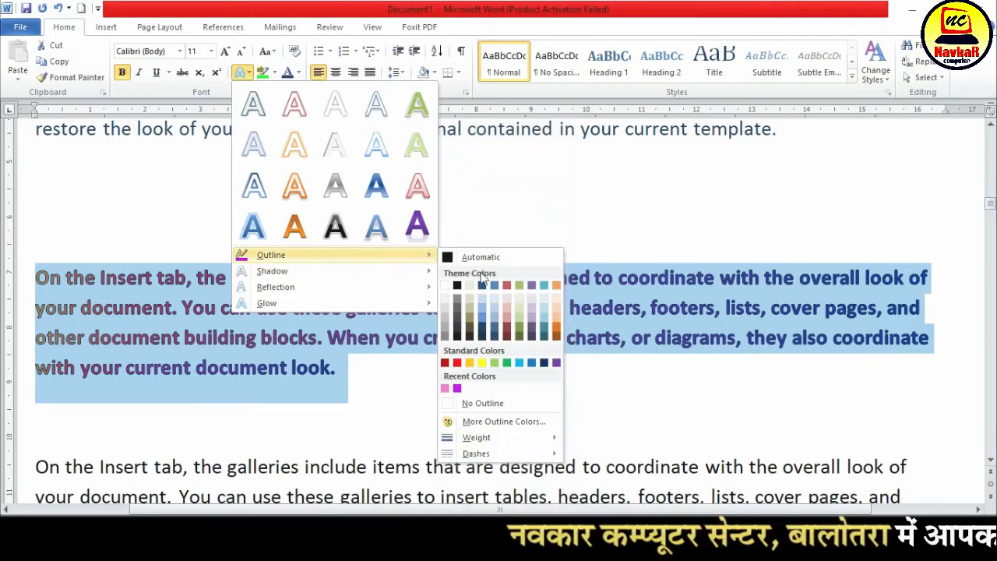
left_click(469, 404)
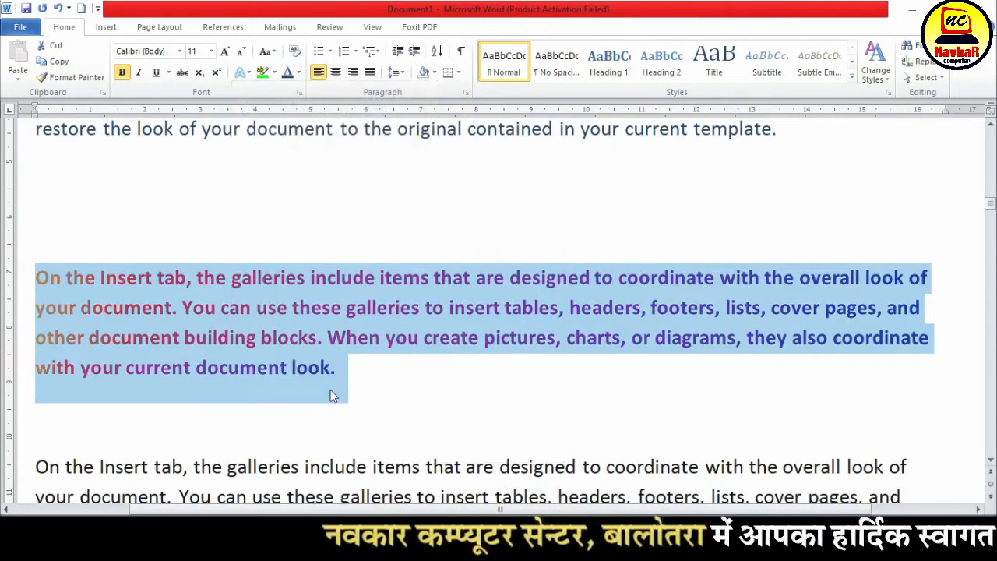
Select the entire gradient paragraph, increase its font size to 22 and deselect it to view the enlarged text
left_click(327, 372)
triple_click(351, 379)
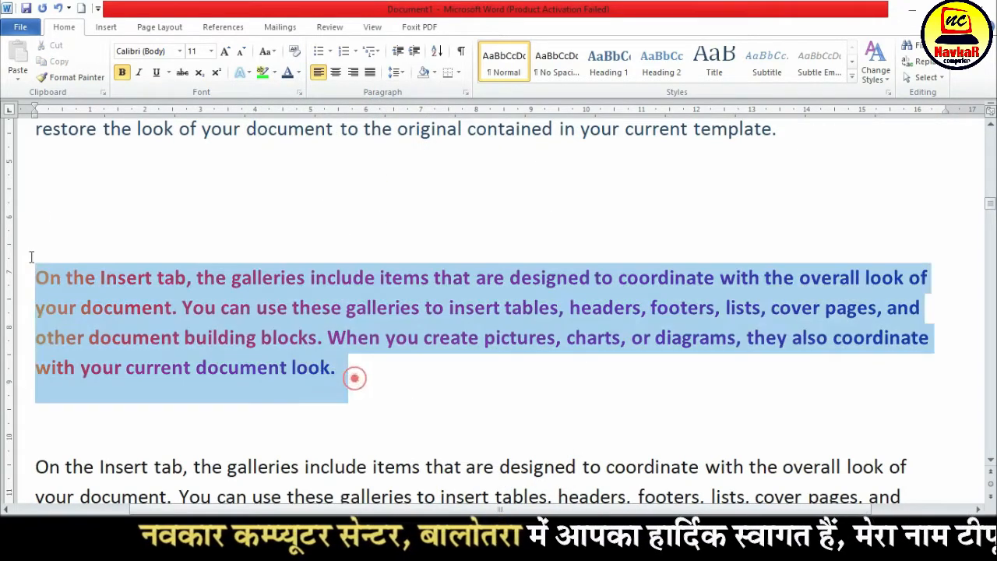
left_click_drag(36, 278, 358, 385)
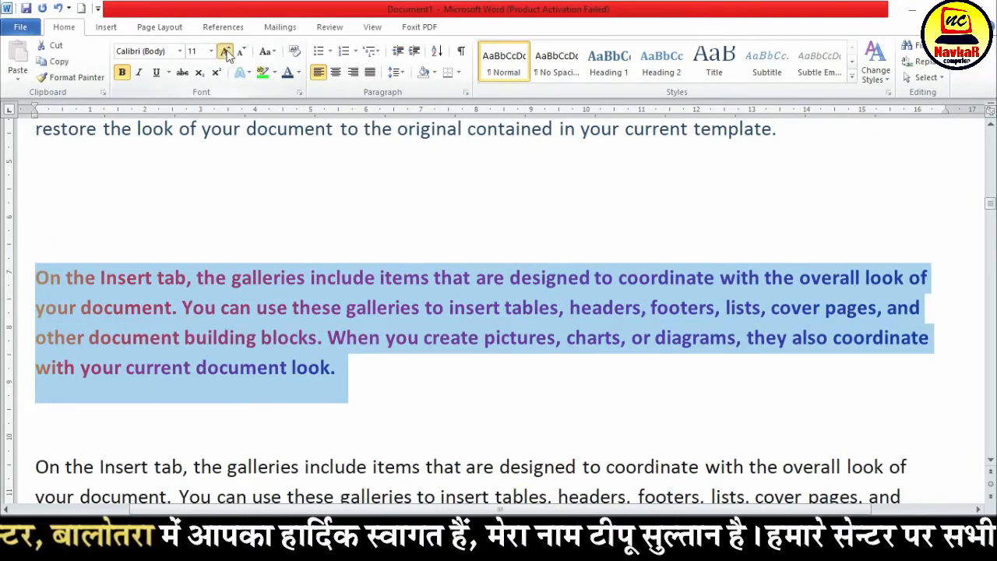
left_click(226, 52)
left_click(225, 52)
left_click(225, 51)
left_click(225, 52)
left_click(225, 51)
left_click(225, 52)
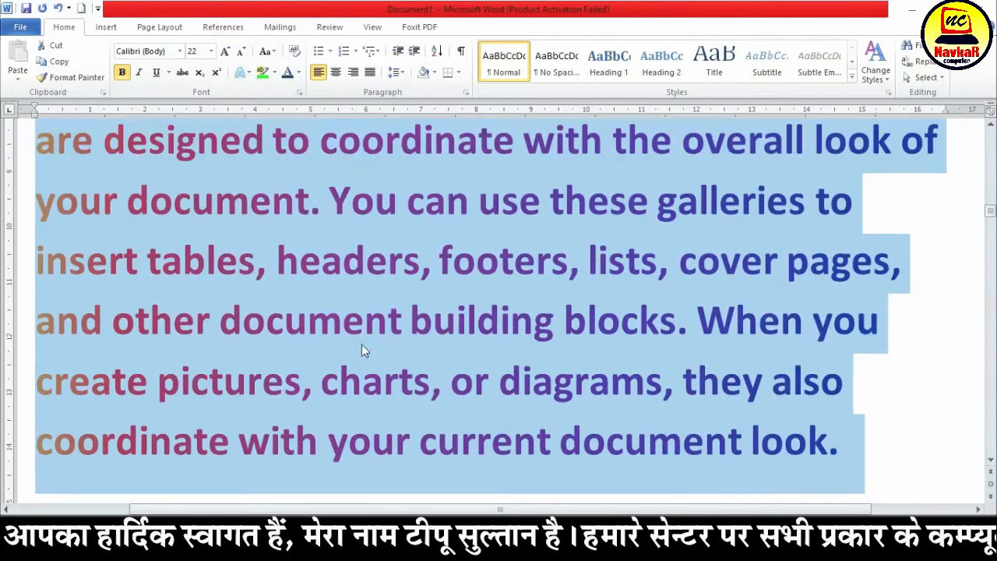
left_click(358, 340)
scroll(360, 351, "up", 2)
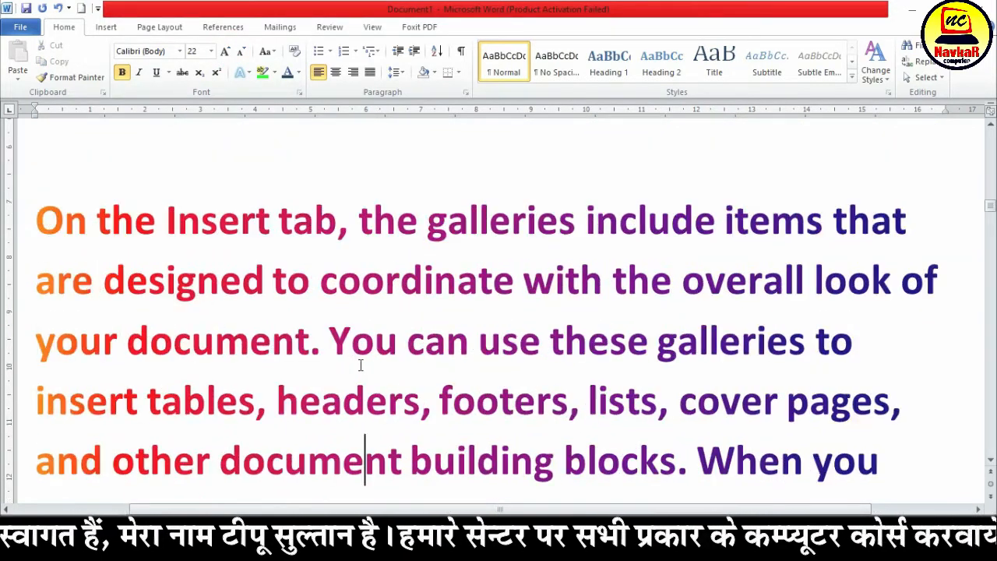
scroll(205, 226, "down", 1)
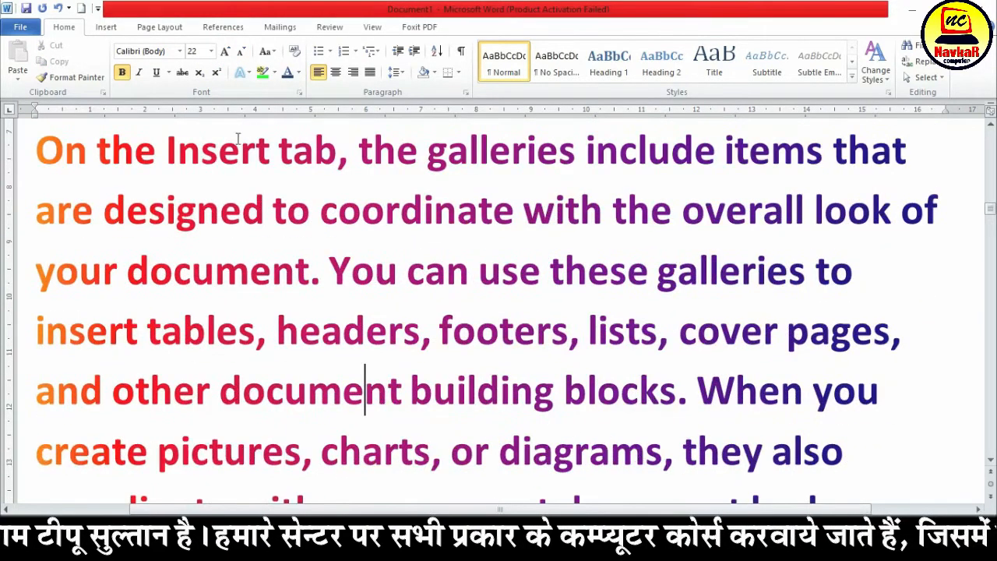
Open the additional gradient settings for the enlarged paragraph's font color
left_click(298, 72)
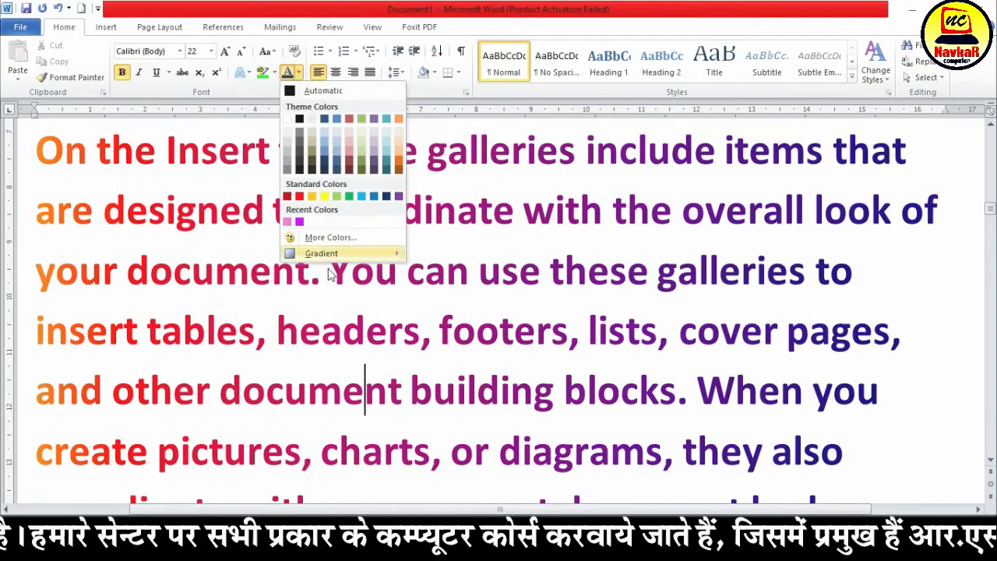
mouse_move(343, 261)
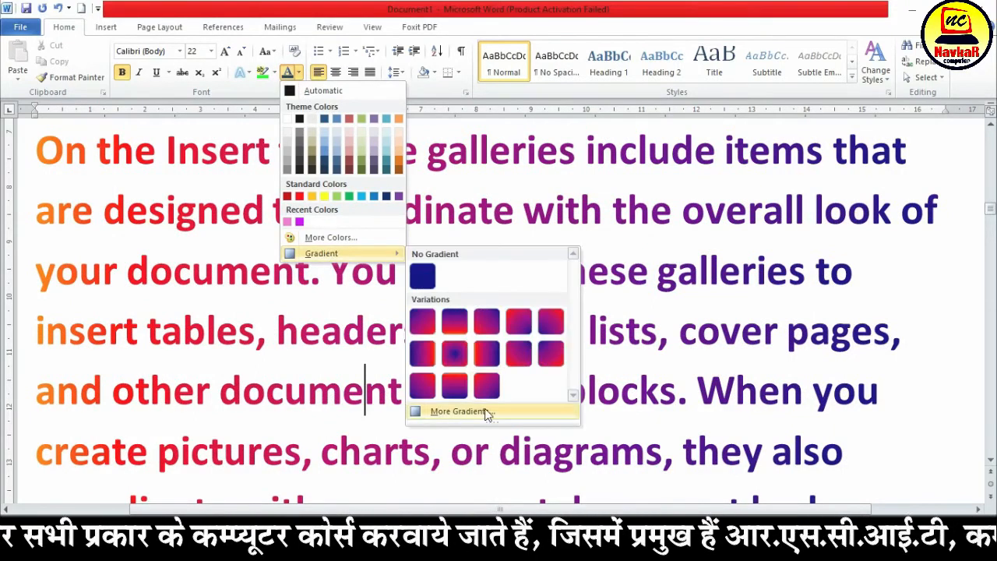
left_click(459, 411)
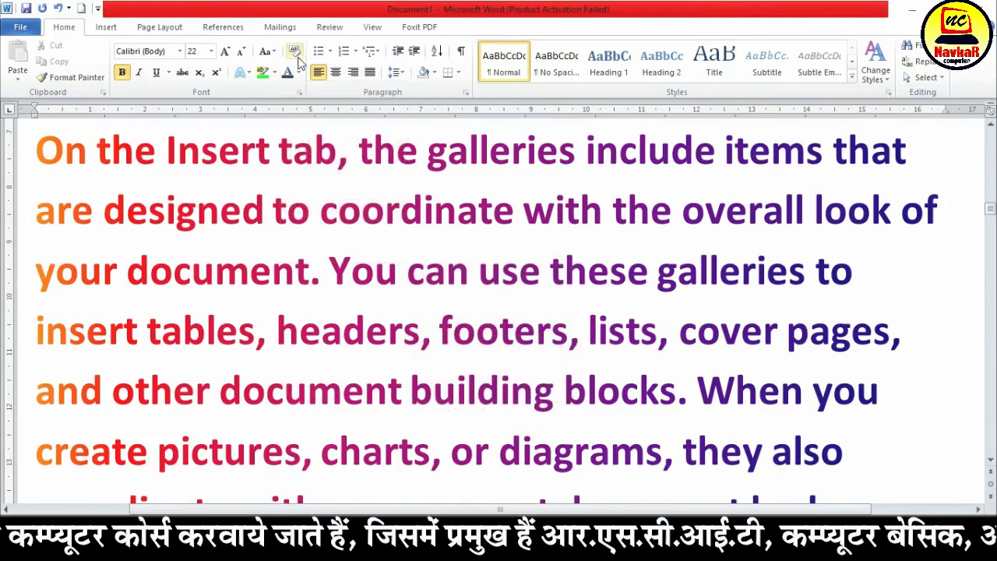
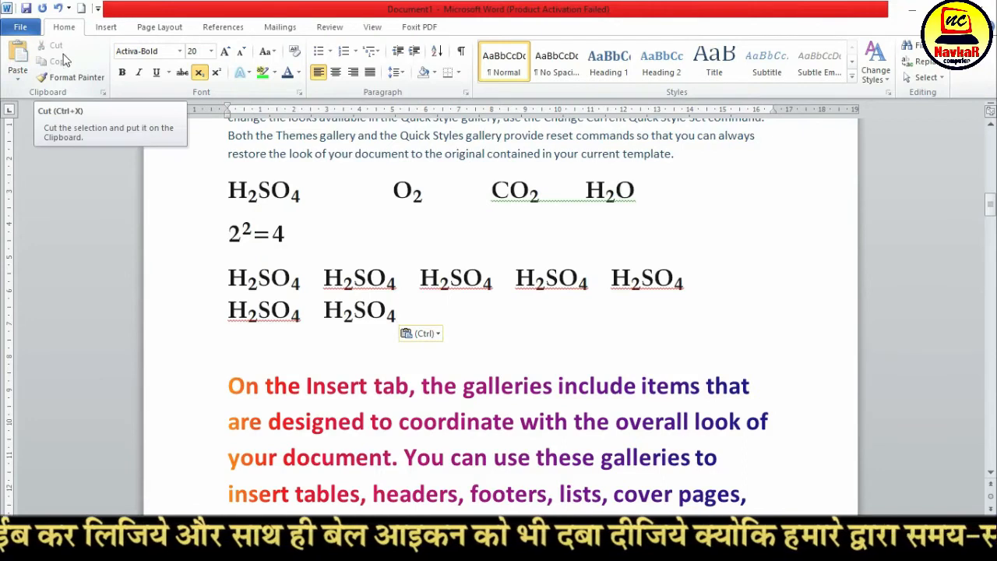
Select the whole blue "To change the overall look of your document" paragraph above the H2SO4 line and copy it
scroll(468, 324, "up", 3)
scroll(468, 324, "down", 3)
scroll(468, 325, "up", 4)
left_click_drag(699, 370, 236, 311)
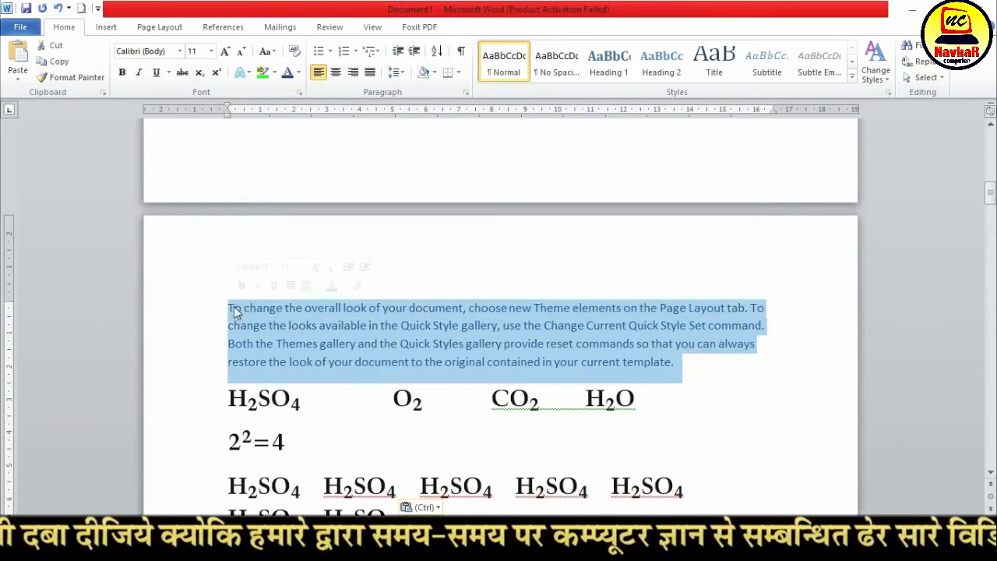
left_click(263, 317)
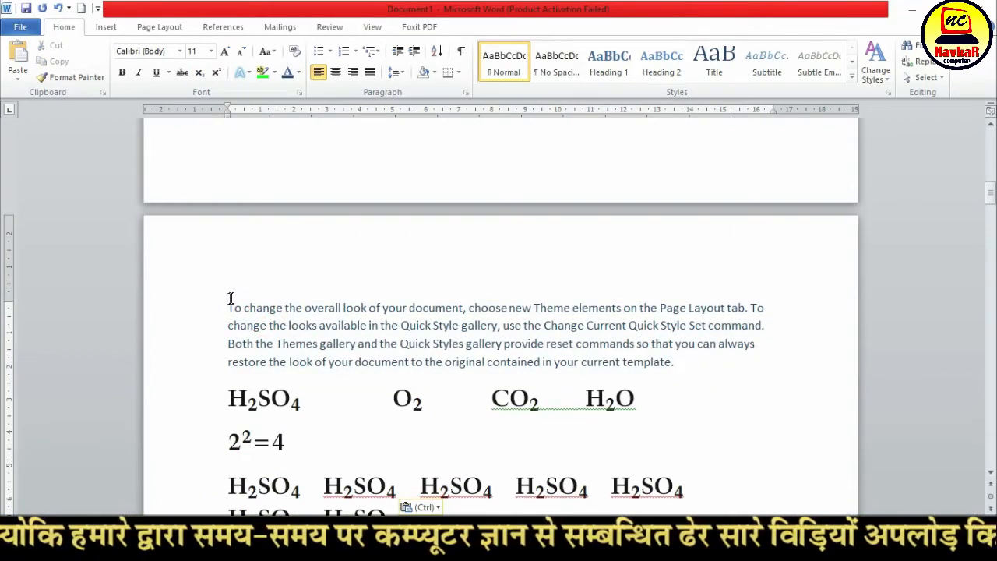
left_click(228, 307)
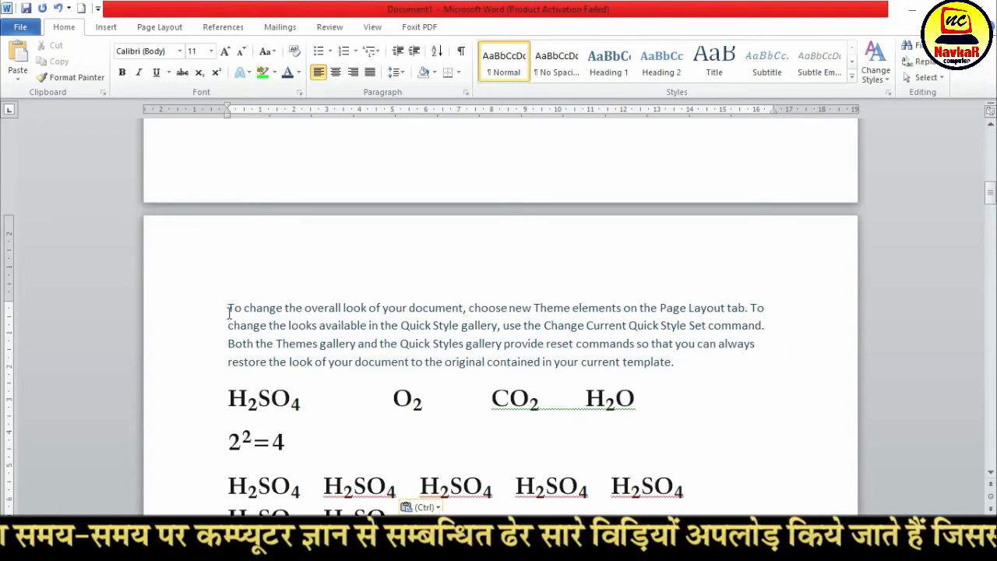
left_click_drag(227, 310, 692, 369)
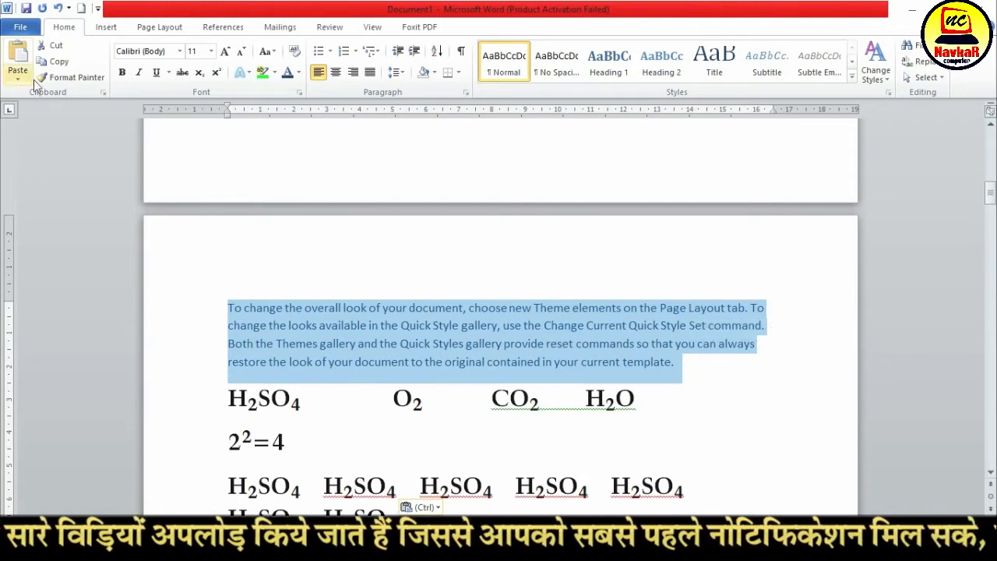
left_click(61, 66)
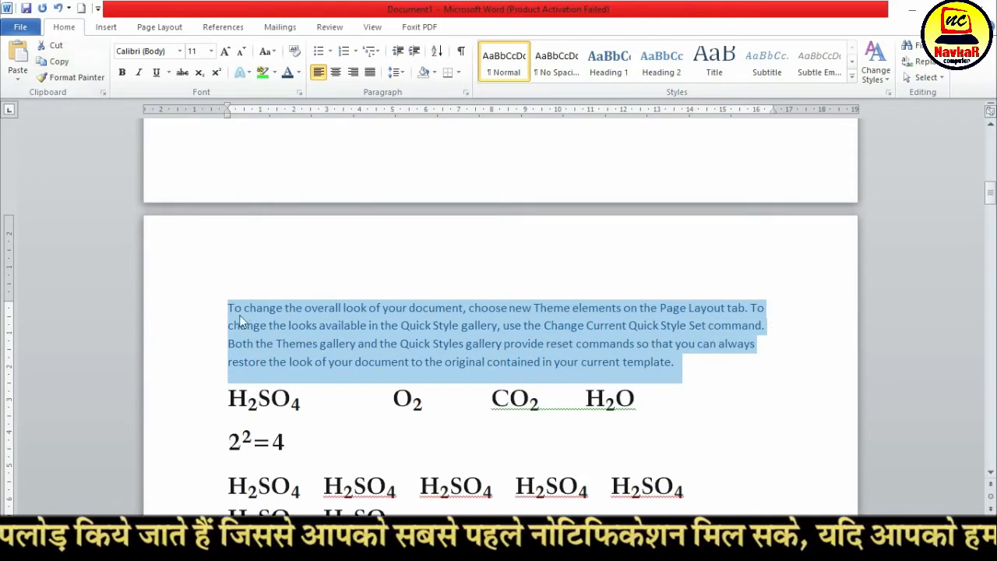
Paste the copied paragraph on the empty line below the large gradient paragraph
scroll(327, 335, "down", 7)
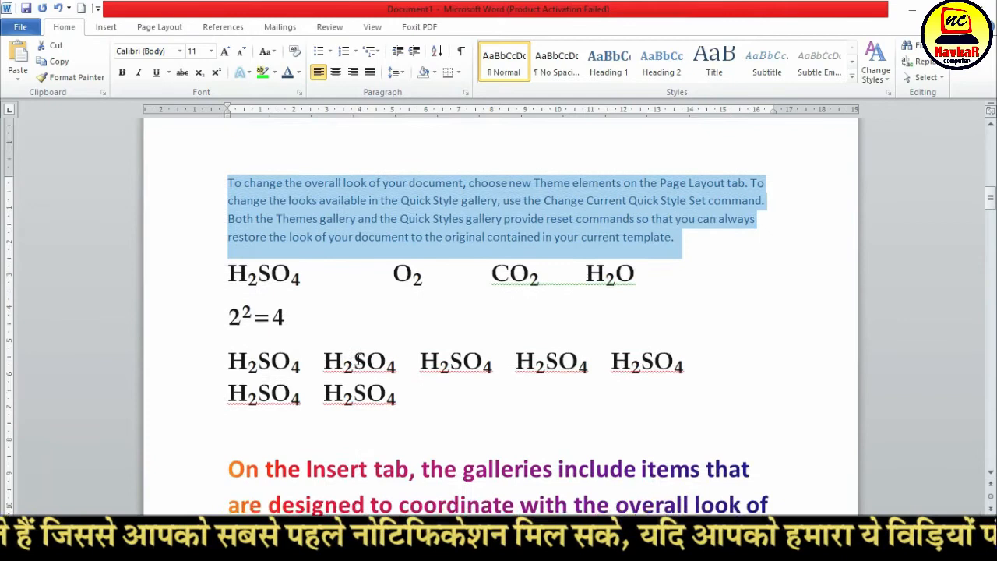
scroll(358, 359, "down", 5)
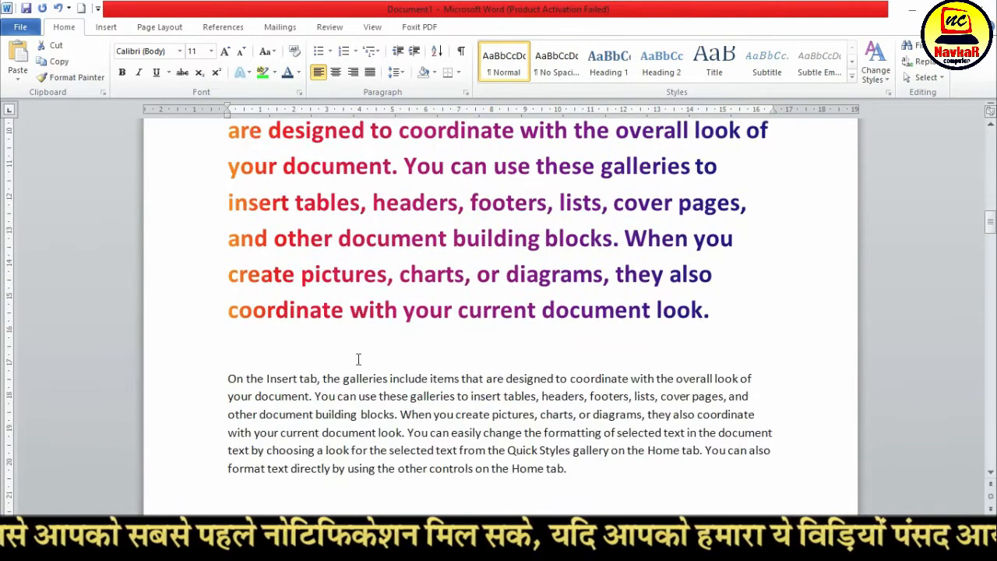
left_click(233, 349)
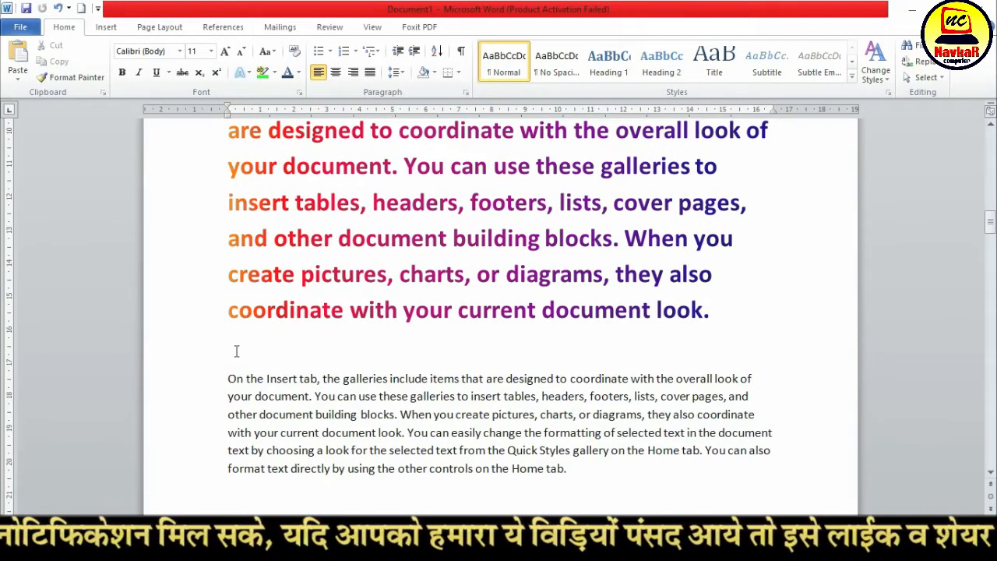
left_click(17, 55)
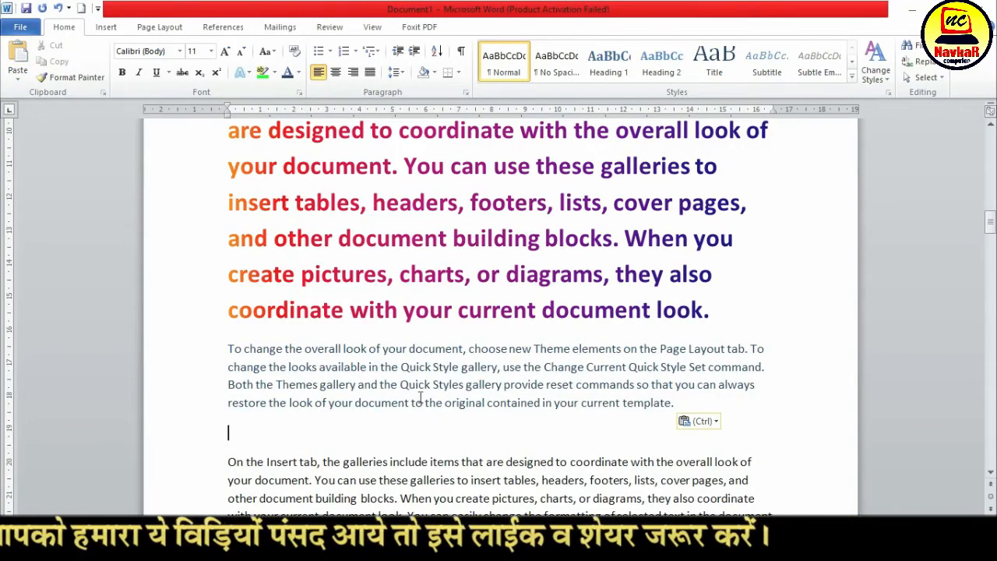
scroll(421, 398, "up", 7)
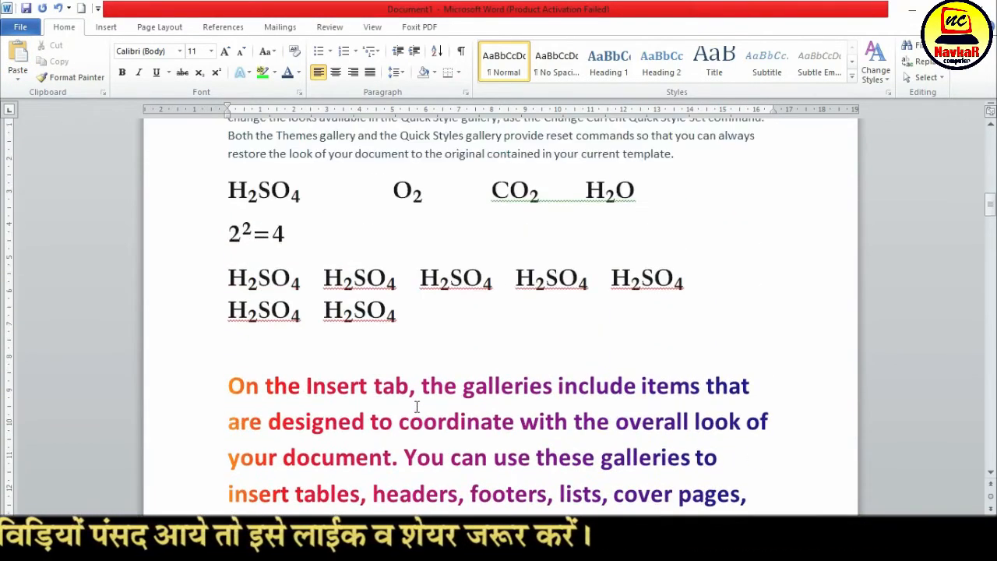
scroll(417, 407, "up", 2)
left_click_drag(229, 185, 371, 184)
scroll(383, 286, "down", 5)
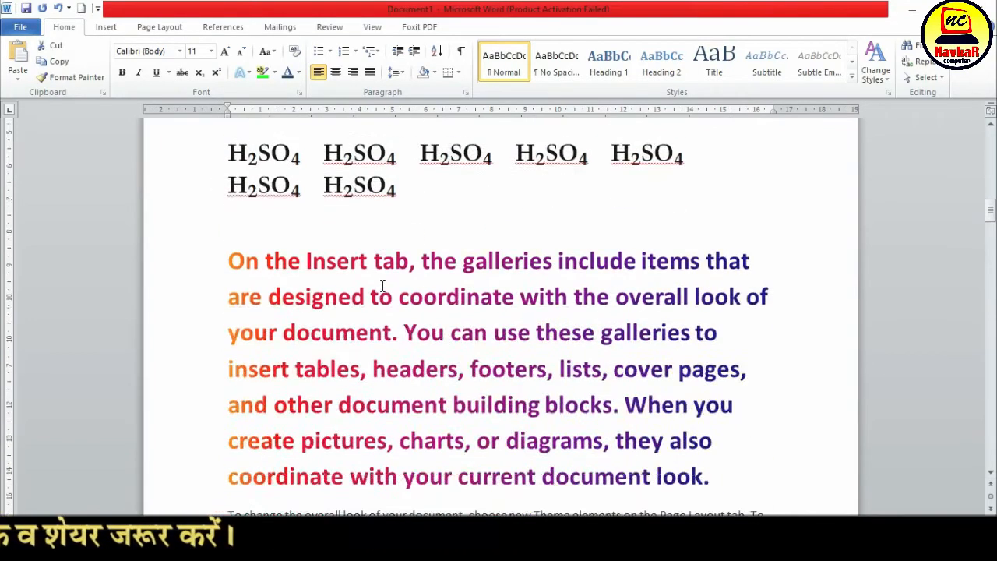
scroll(382, 286, "down", 4)
left_click_drag(230, 350, 409, 366)
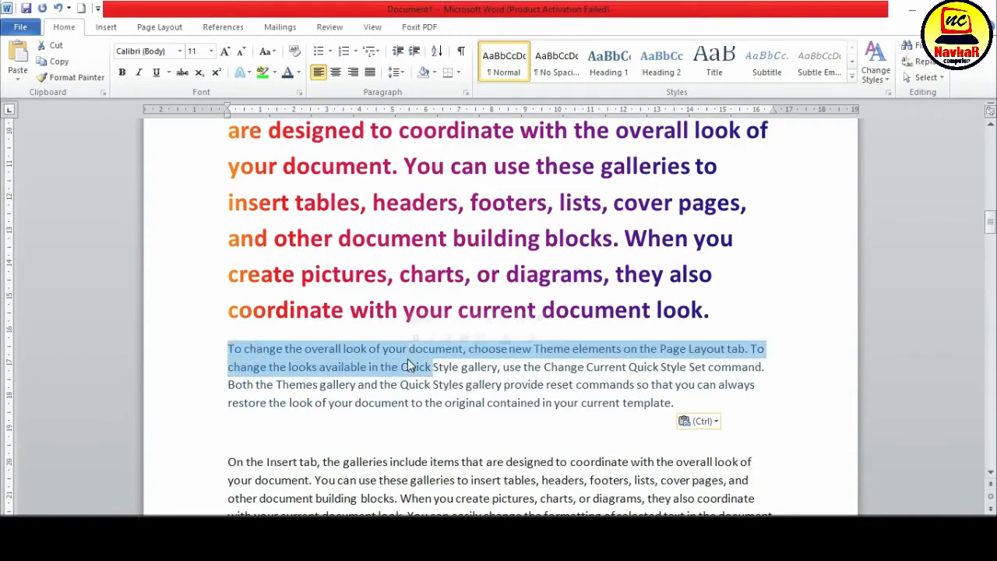
left_click(79, 79)
left_click(520, 359)
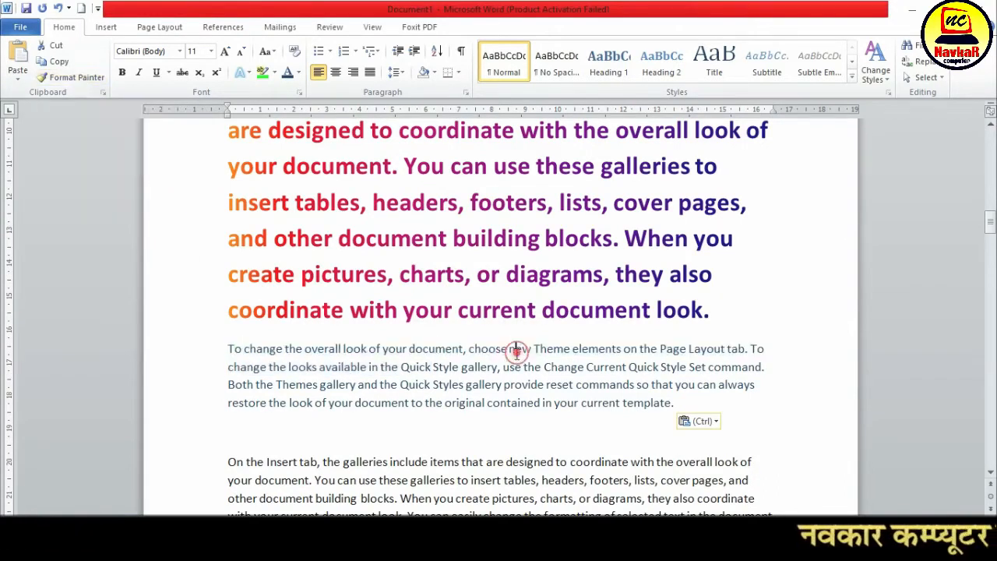
scroll(428, 364, "up", 4)
scroll(261, 301, "up", 1)
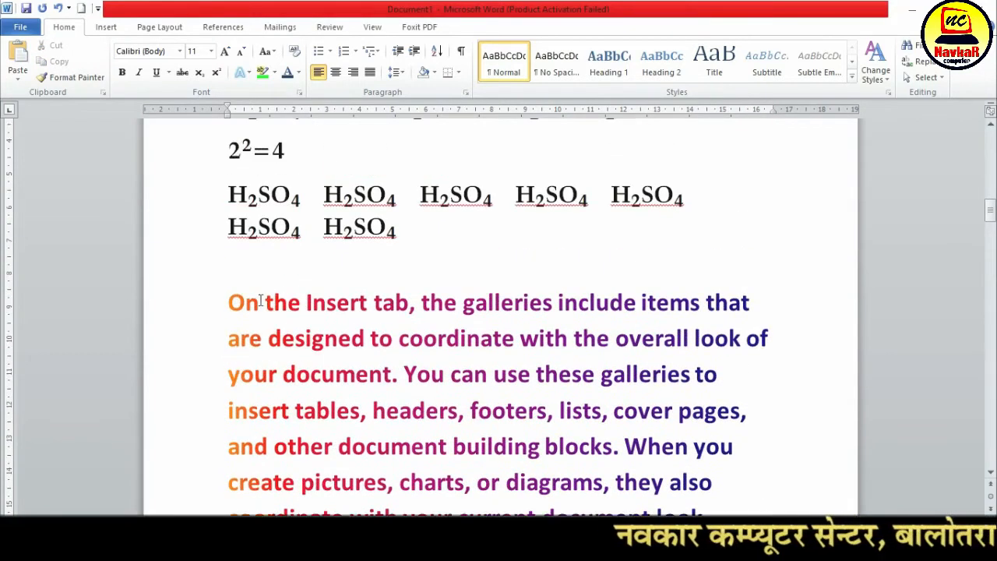
left_click_drag(230, 303, 507, 399)
scroll(266, 234, "up", 2)
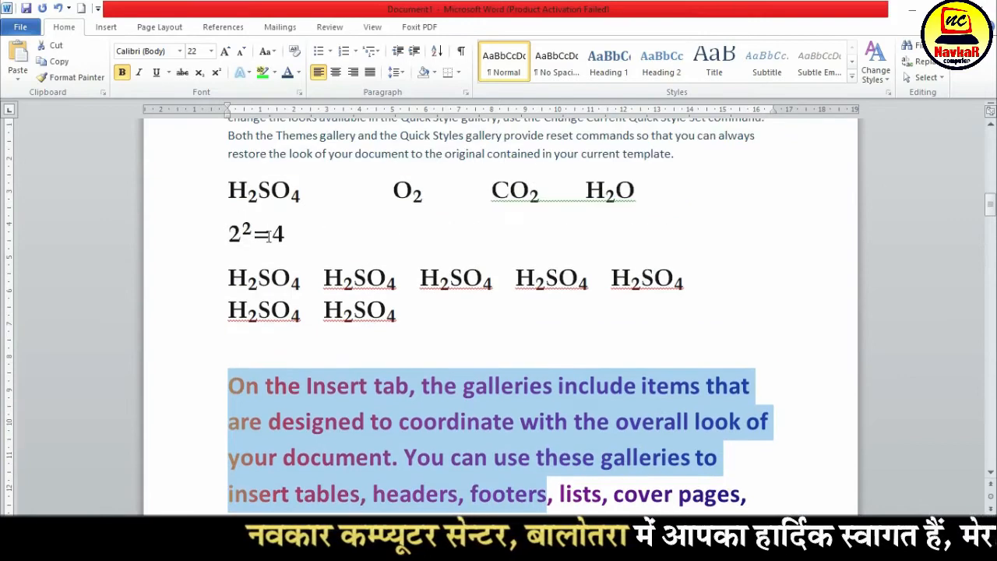
left_click_drag(227, 197, 614, 190)
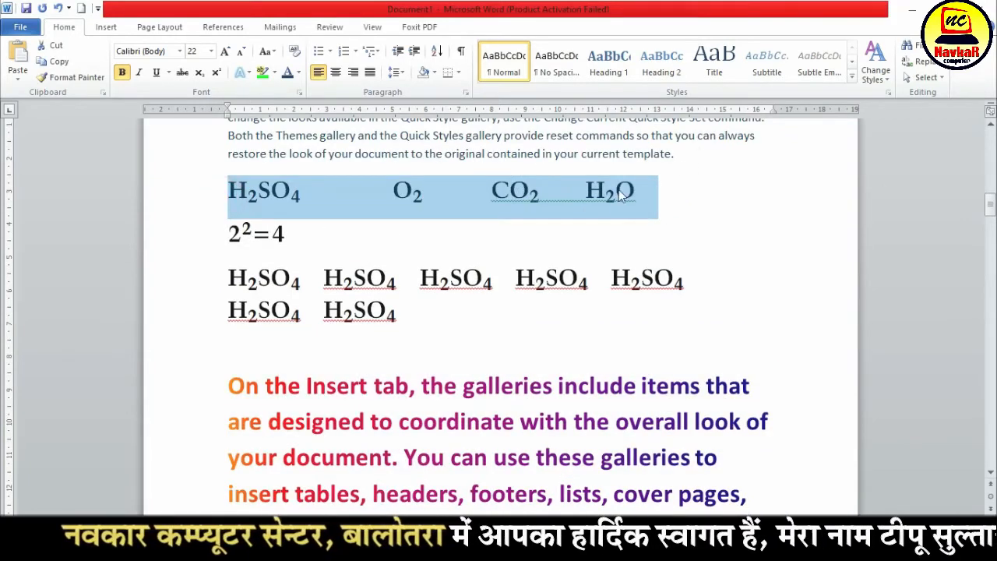
left_click(361, 394)
Copy the gradient formatting of "On the Insert tab, the galleries" onto the first H2SO4 formula with Format Painter
left_click_drag(230, 393, 553, 390)
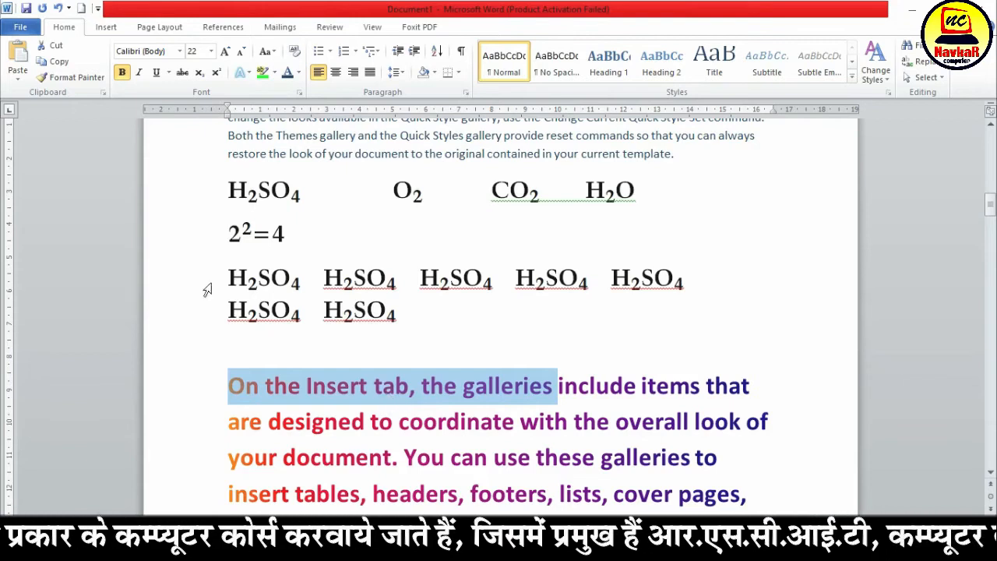
left_click(80, 81)
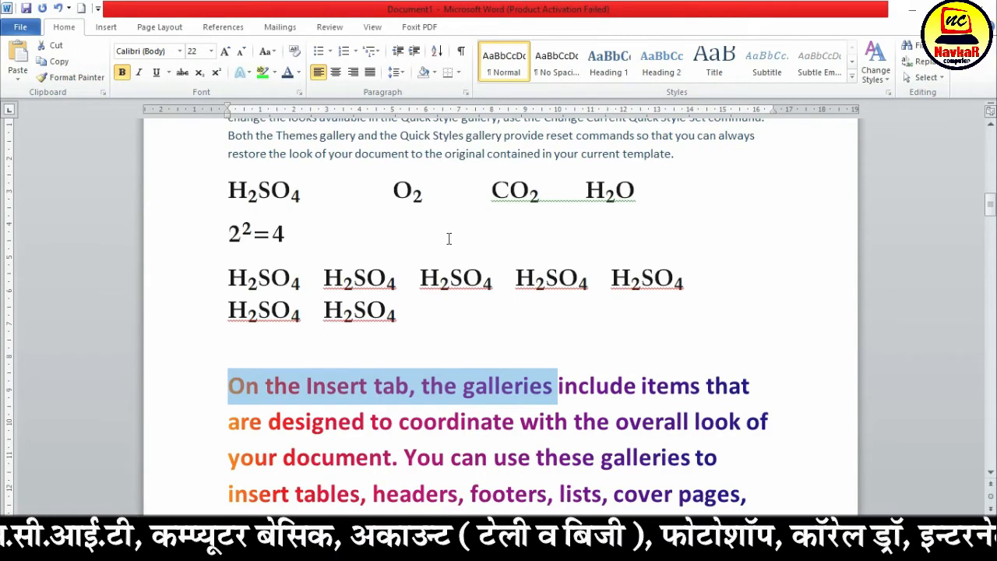
left_click(77, 77)
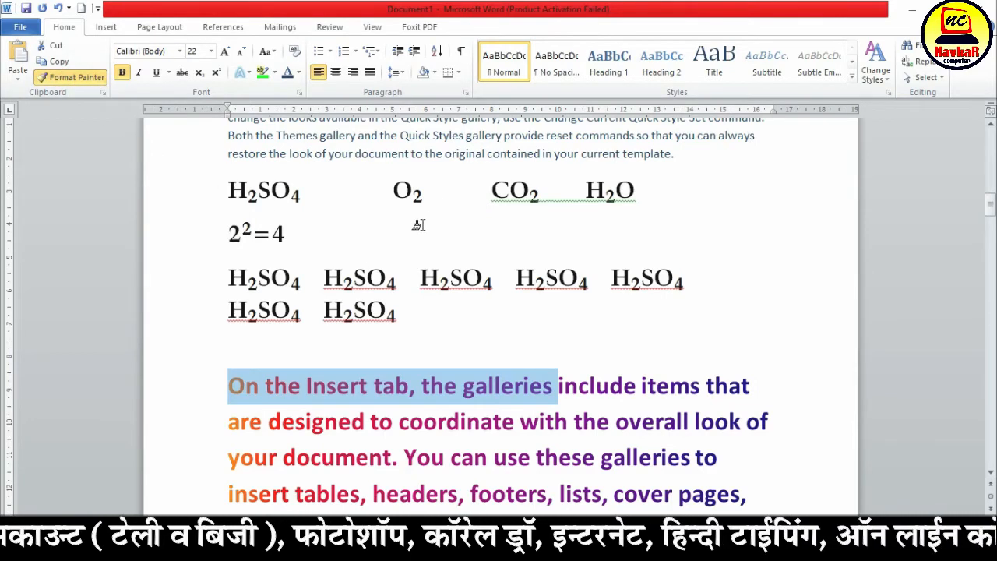
left_click_drag(229, 189, 327, 191)
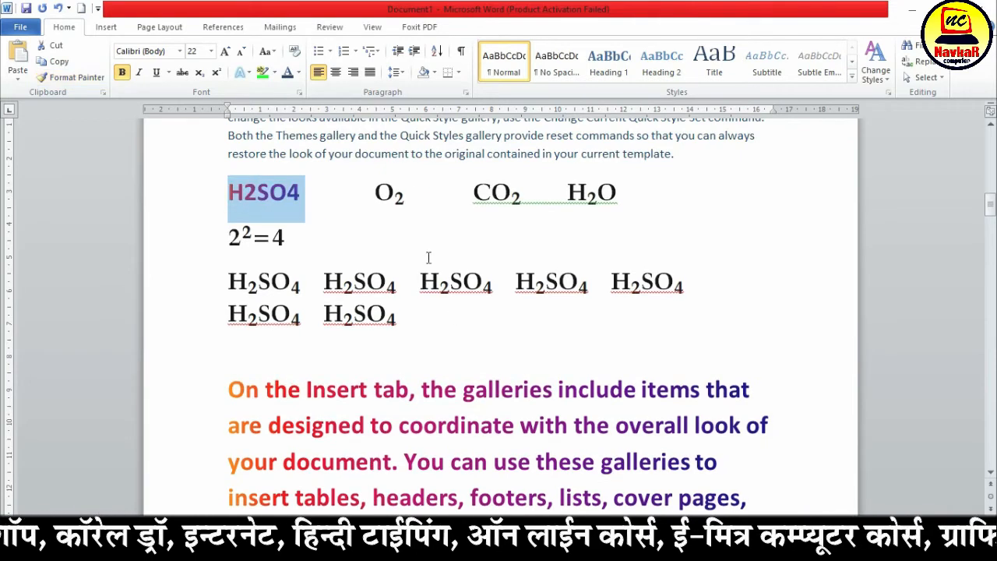
left_click(382, 260)
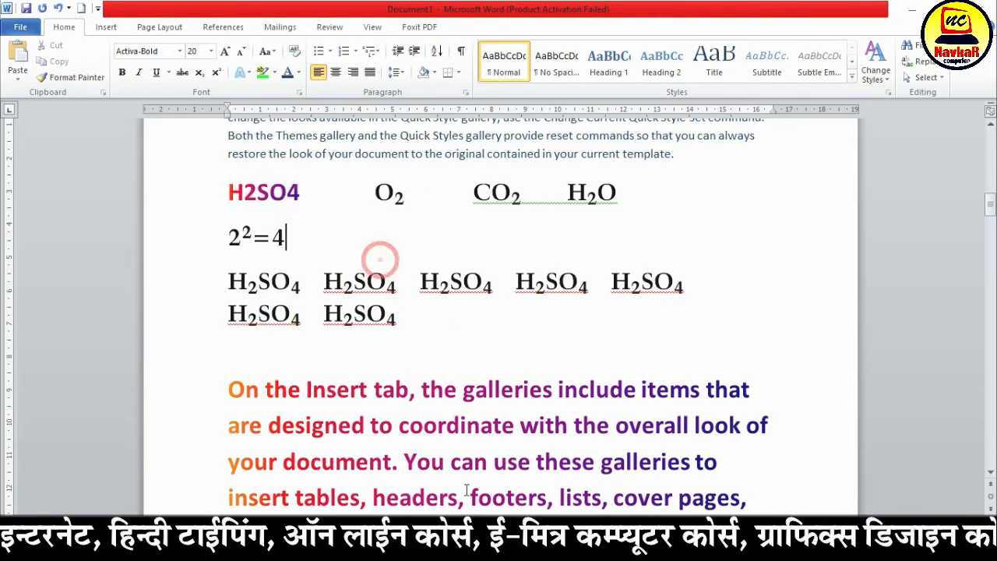
Apply the gradient formatting of "tab, the galleries" to the whole blue paragraph above the formulas with Format Painter
left_click_drag(375, 389, 558, 390)
left_click(76, 77)
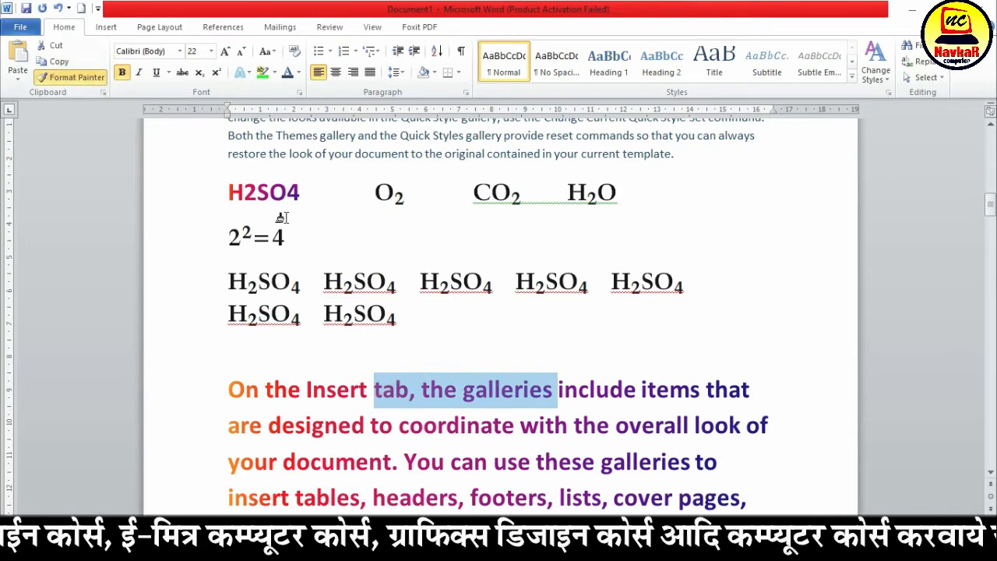
scroll(282, 227, "up", 2)
mouse_move(231, 181)
left_mouse_down()
mouse_move(570, 192)
mouse_move(691, 243)
left_mouse_up()
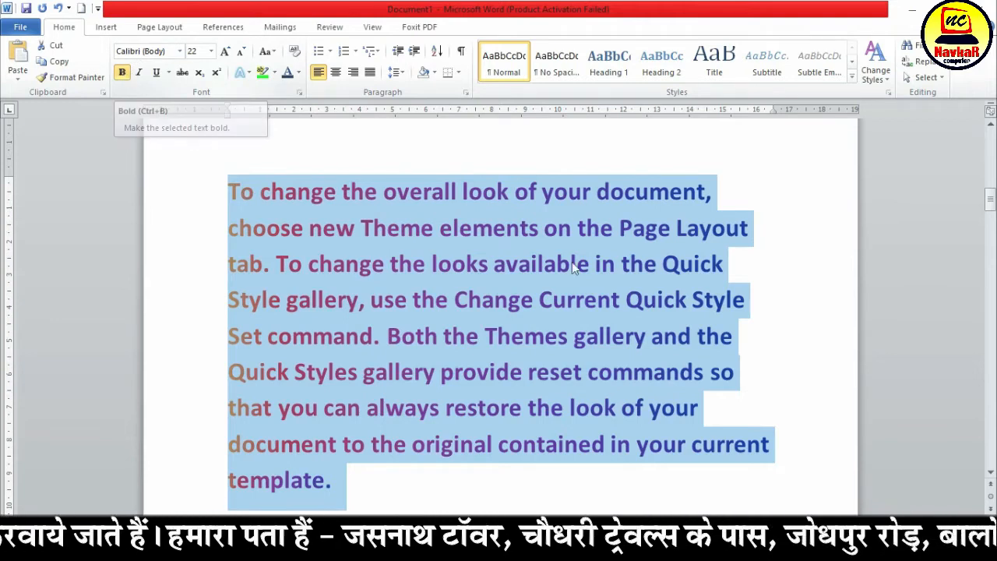
scroll(592, 327, "down", 2)
scroll(592, 326, "down", 3)
left_click(584, 323)
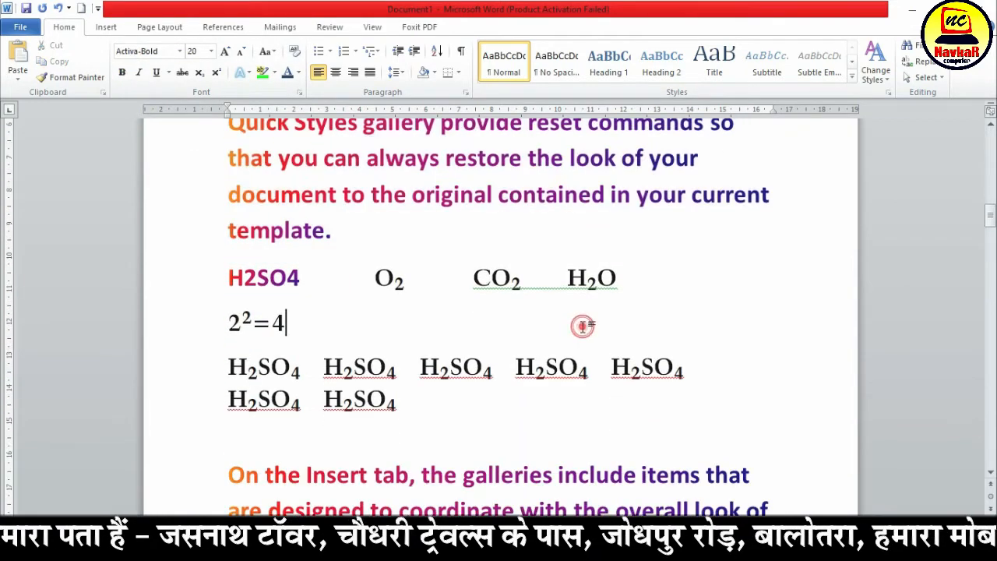
Show the Office Clipboard, clear all its items and copy the 2²=4 line into it
left_click(102, 93)
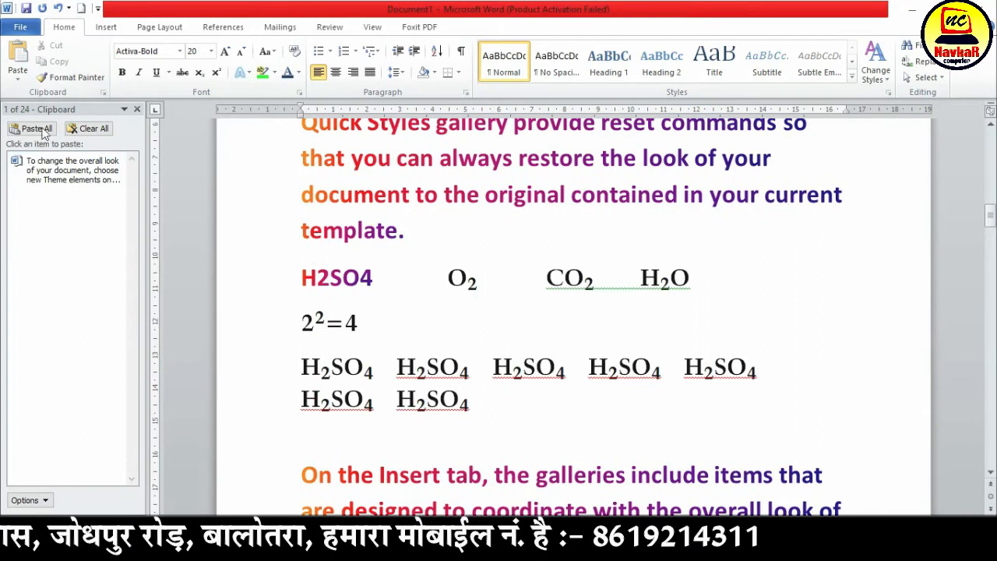
left_click(88, 128)
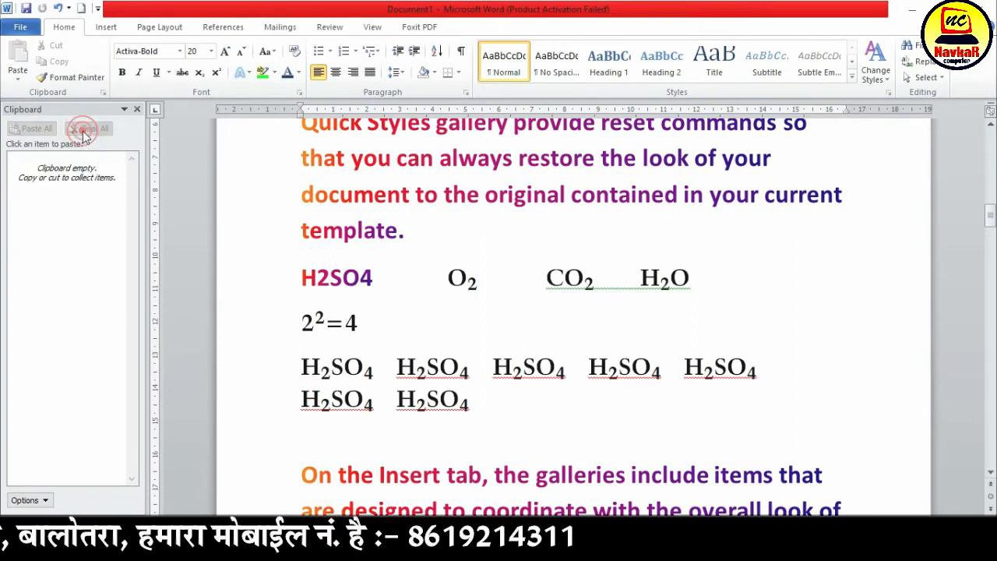
left_click_drag(383, 336, 241, 329)
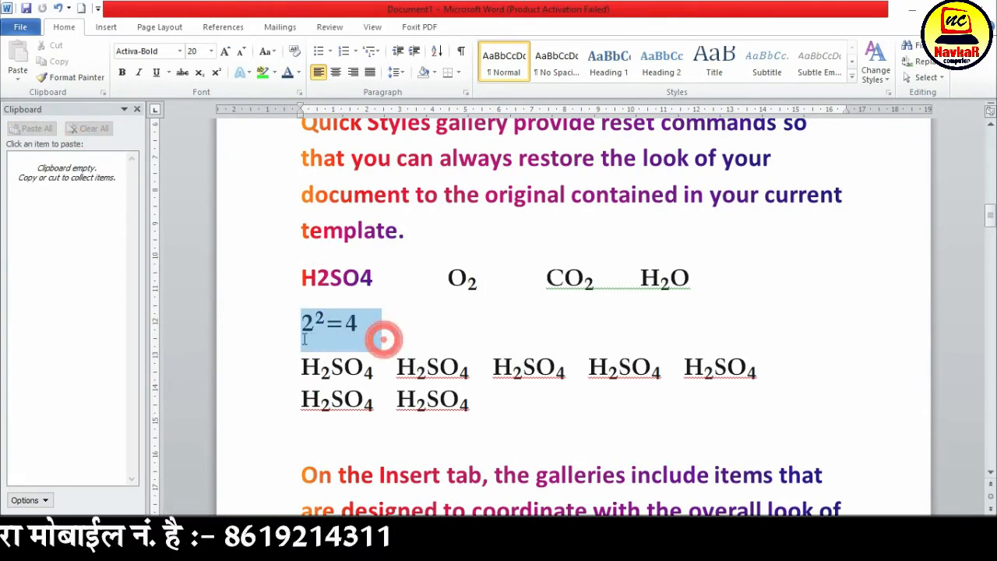
left_click(50, 61)
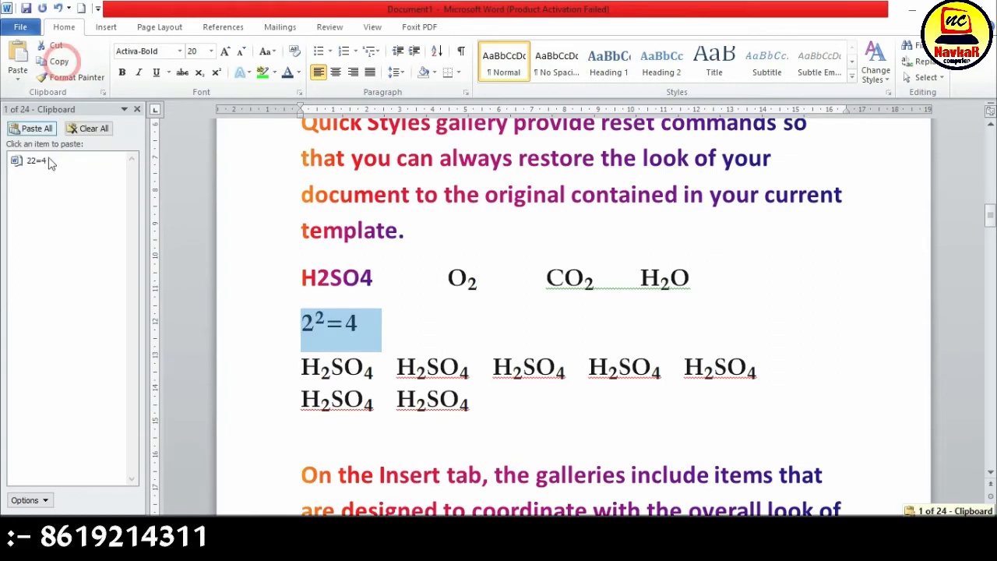
Copy the gradient text "document to the original contained in your current template." and then the plain "On the Insert tab, the galleries" to the clipboard
scroll(652, 396, "up", 2)
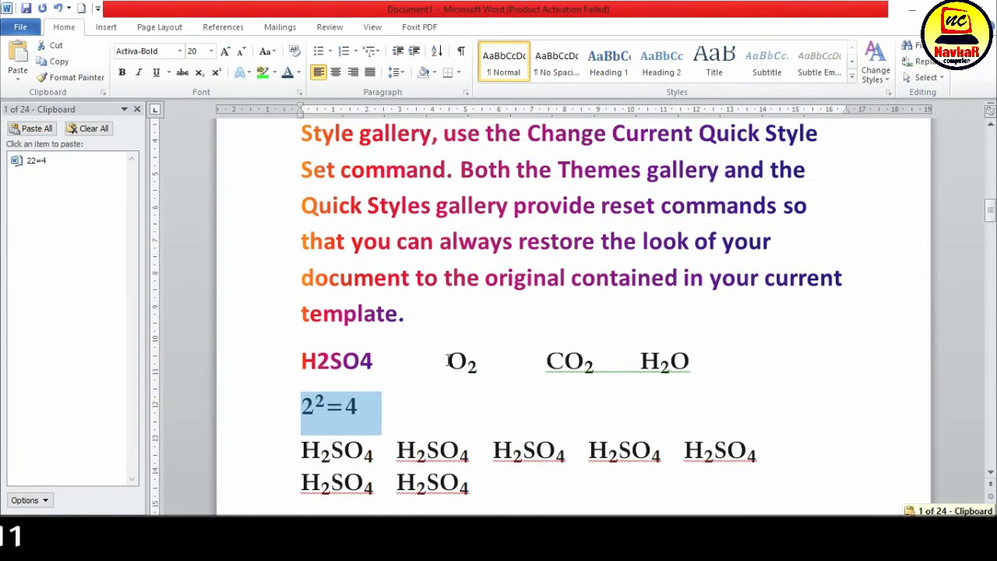
left_click_drag(405, 313, 322, 285)
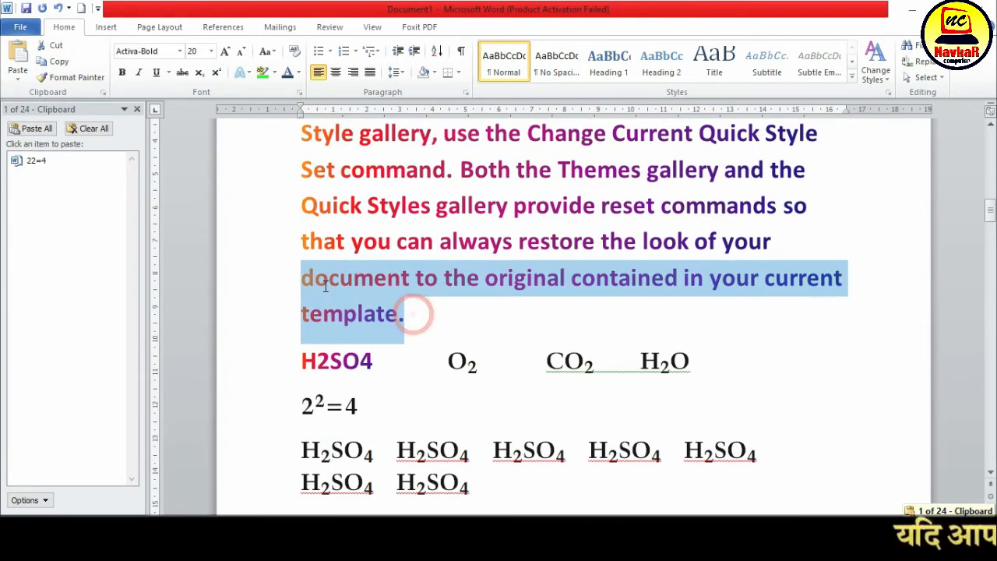
left_click(56, 61)
scroll(494, 384, "down", 3)
scroll(473, 399, "down", 20)
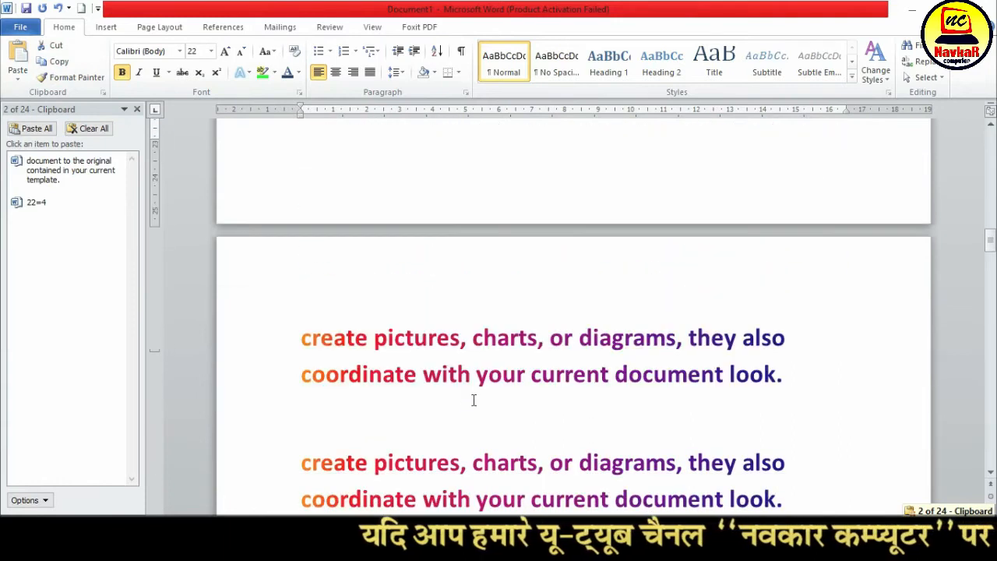
left_click_drag(303, 238, 436, 234)
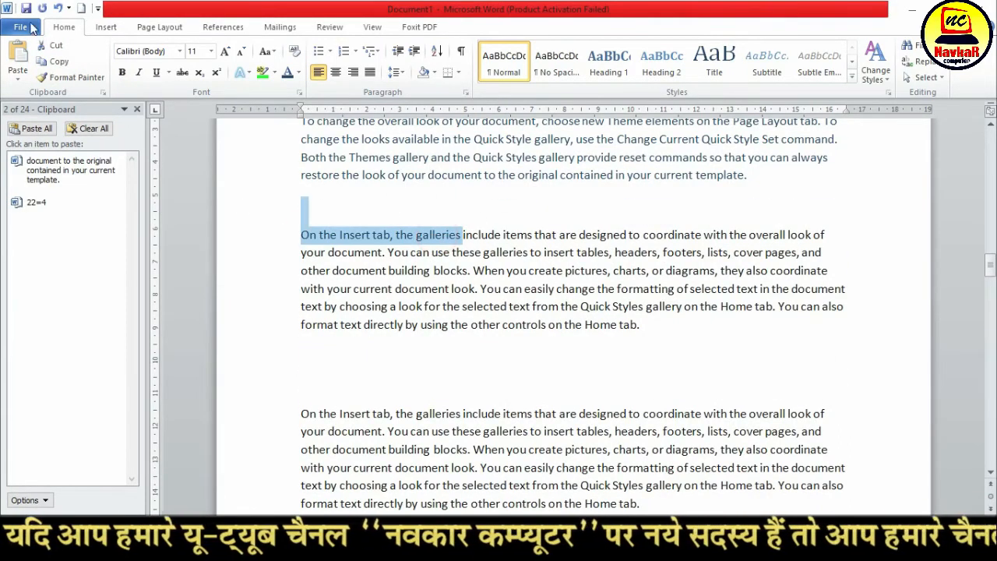
left_click(56, 61)
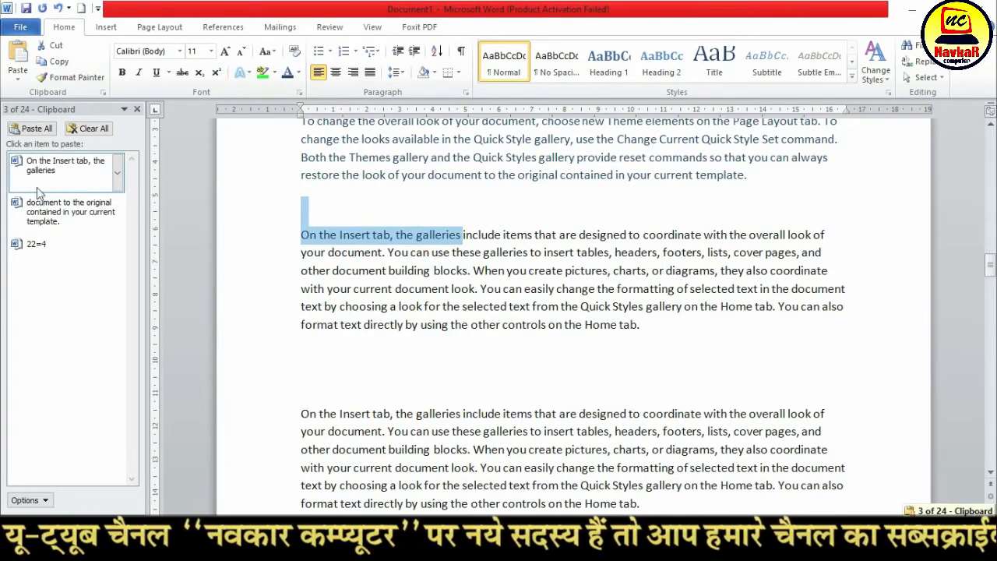
Paste all collected Office Clipboard items on the blank line above the "On the Insert tab" paragraph
scroll(456, 391, "down", 4)
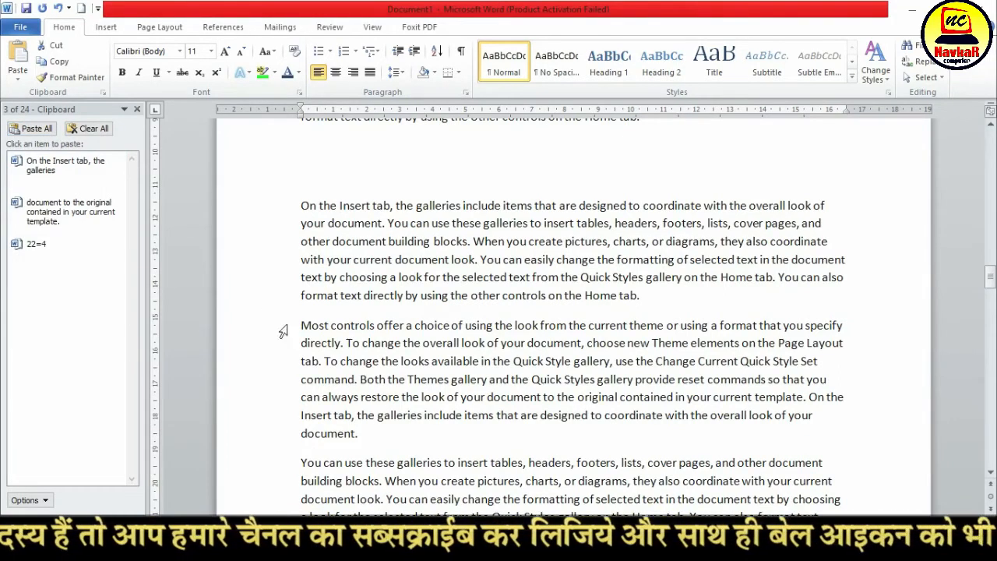
scroll(273, 337, "up", 4)
scroll(411, 335, "down", 3)
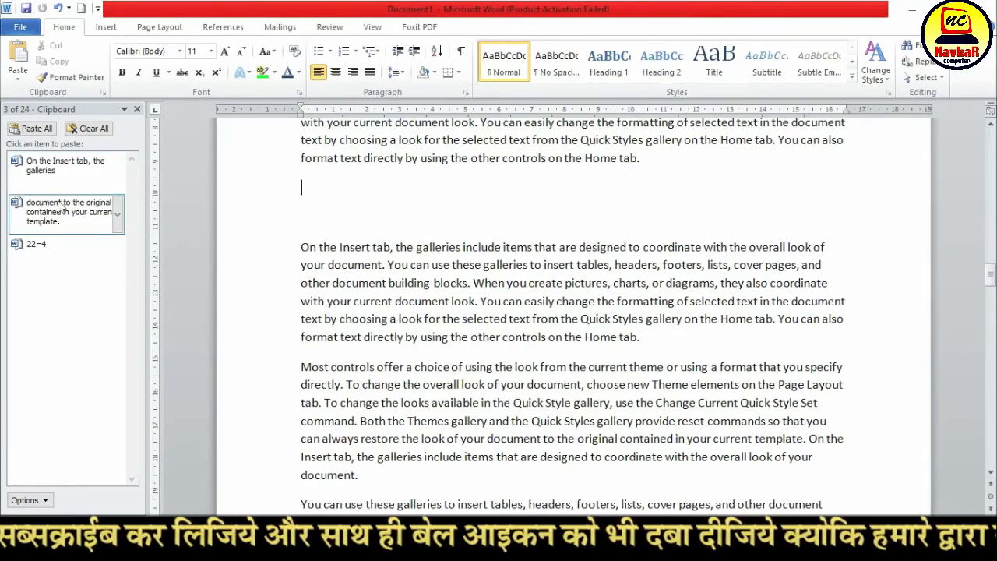
left_click(32, 128)
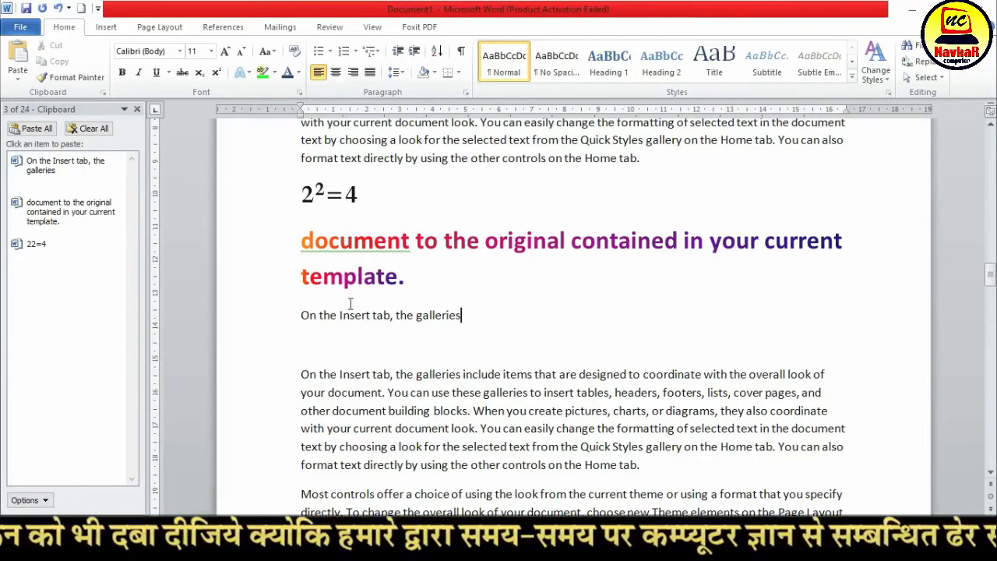
scroll(398, 389, "down", 3)
scroll(411, 421, "up", 3)
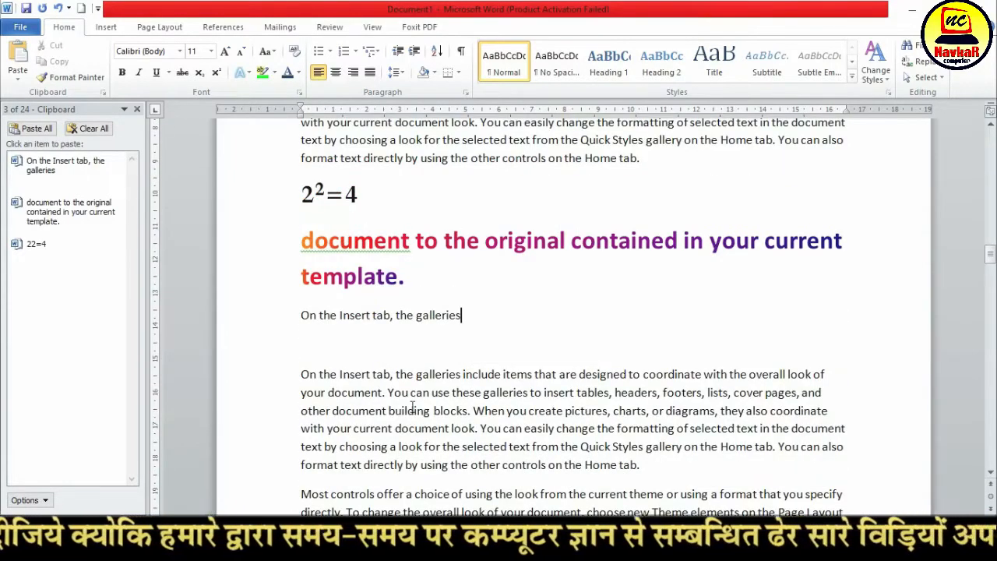
Add the lines SALMAN KHAN, AMIR KHAN, KAJOL and AMITHABH BACHAN below the pasted "On the Insert tab, the galleries"
key("Return")
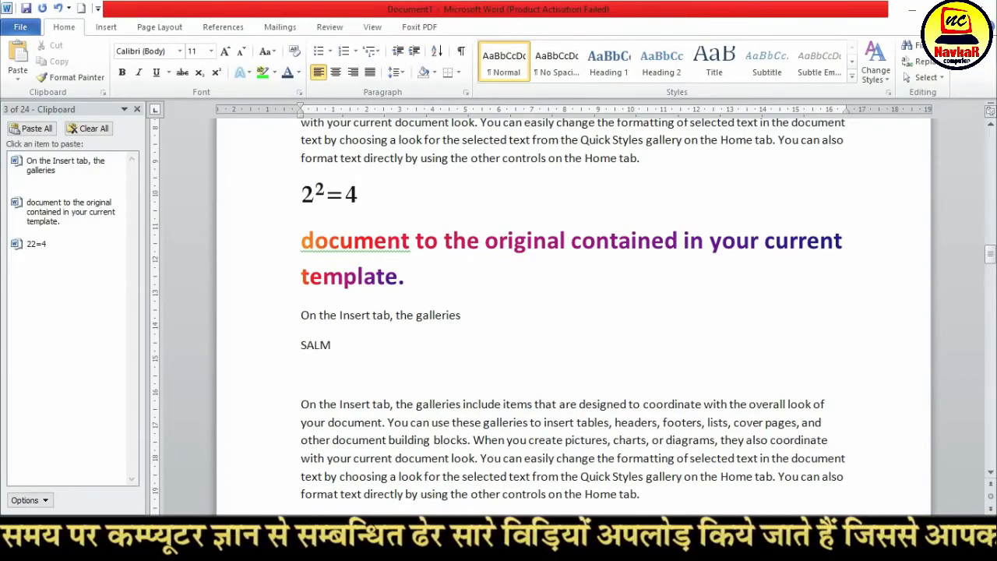
key("Return")
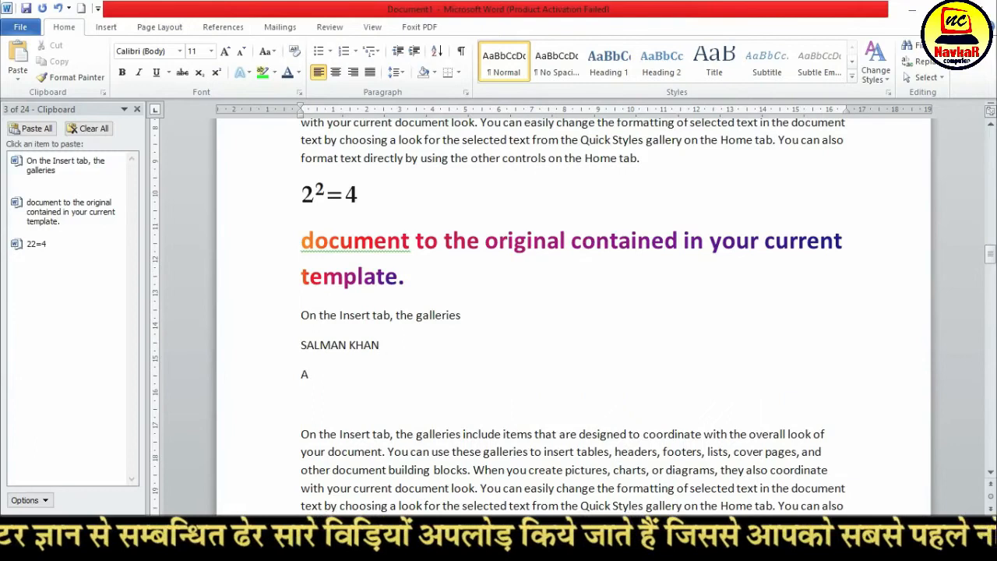
type("AMIR KHAN")
key("Return")
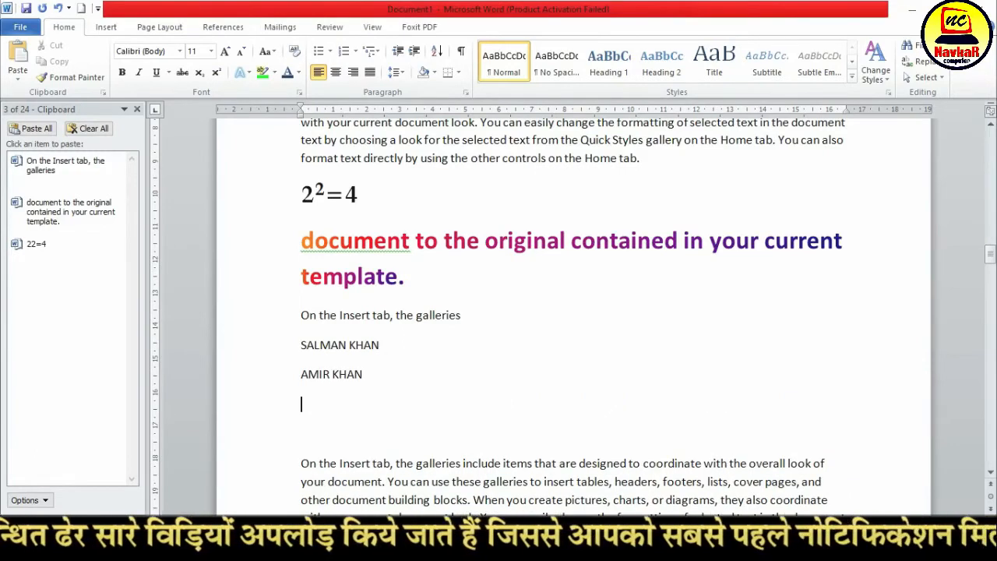
type("KAJOL")
key("Return")
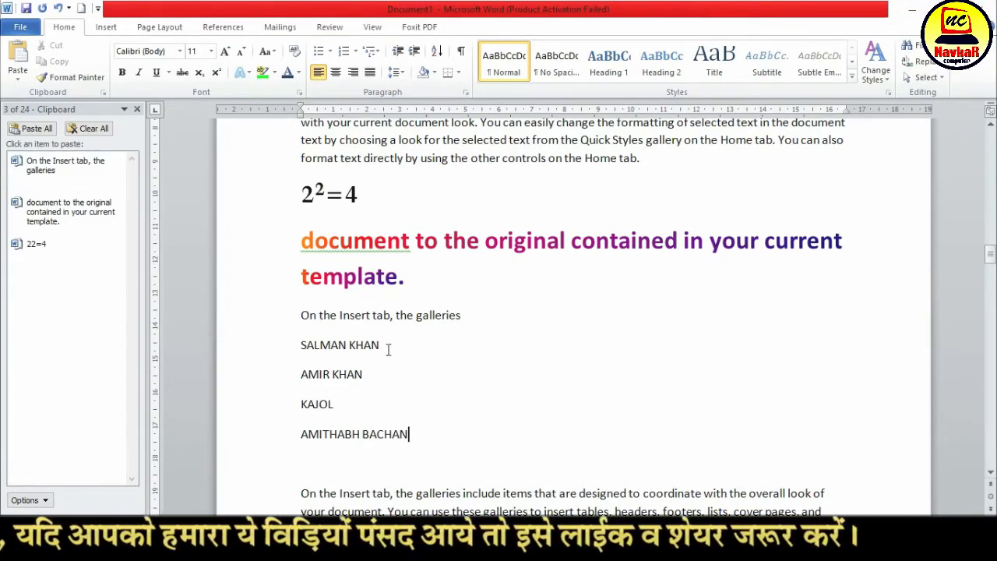
Copy the gradient formatting of "document" onto the four actor name lines with Format Painter
left_click_drag(414, 437, 304, 349)
left_click_drag(364, 239, 413, 240)
left_click(81, 79)
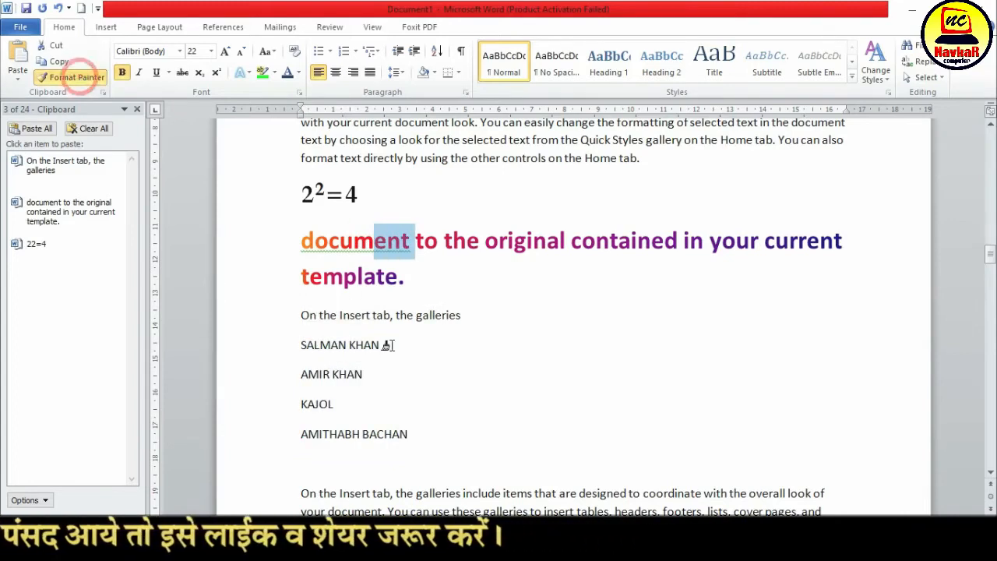
mouse_move(413, 434)
left_mouse_down()
mouse_move(342, 394)
mouse_move(306, 347)
left_mouse_up()
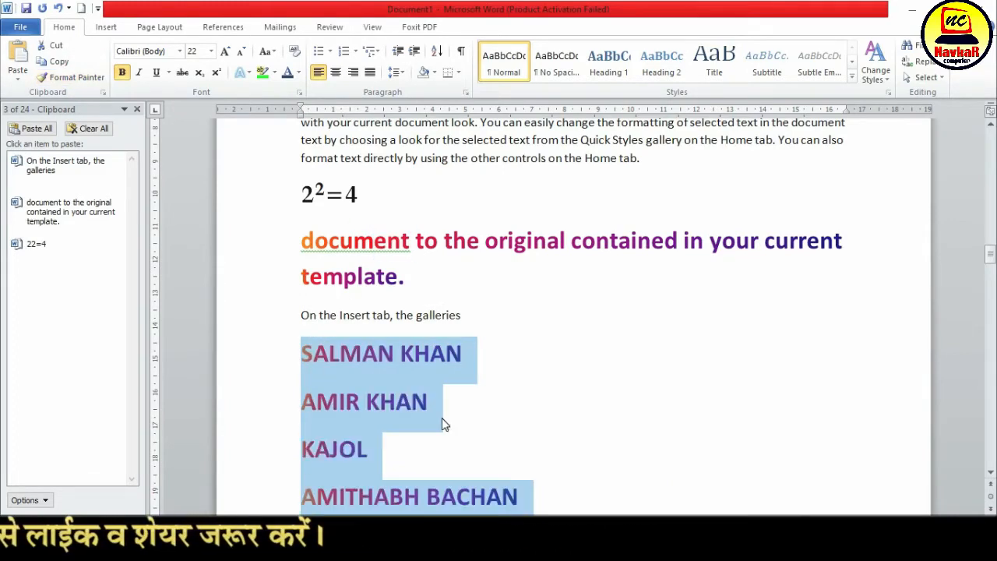
left_click(441, 418)
Copy the gradient lines SALMAN KHAN and KAJOL to the Office Clipboard, one at a time
scroll(441, 417, "down", 1)
left_click_drag(470, 317, 286, 317)
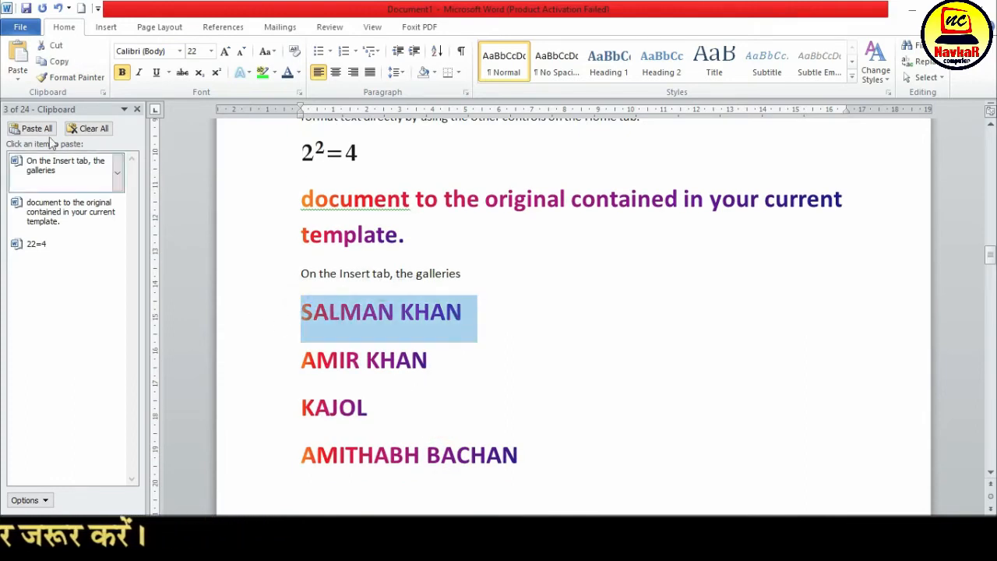
left_click(54, 63)
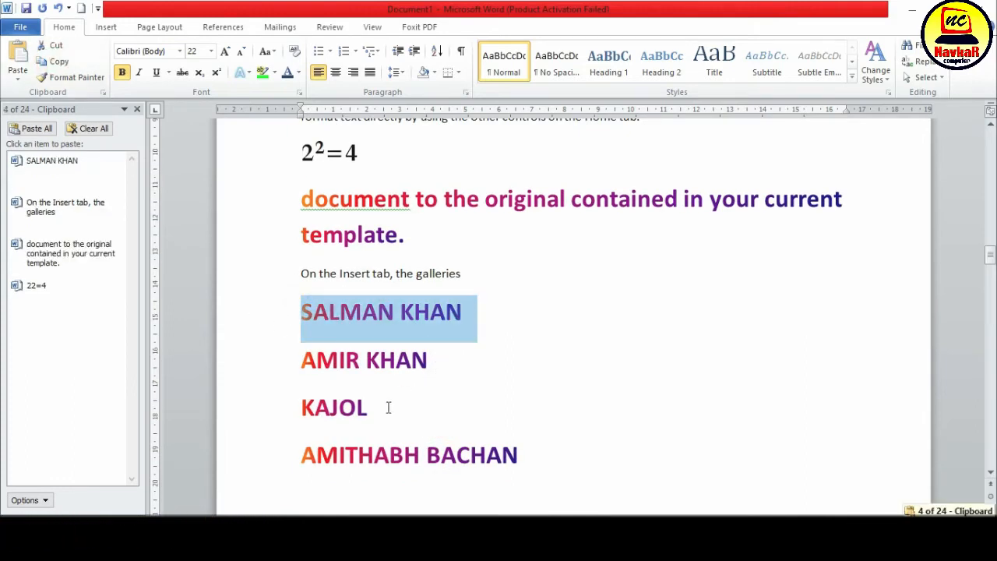
left_click_drag(388, 408, 275, 403)
left_click(56, 63)
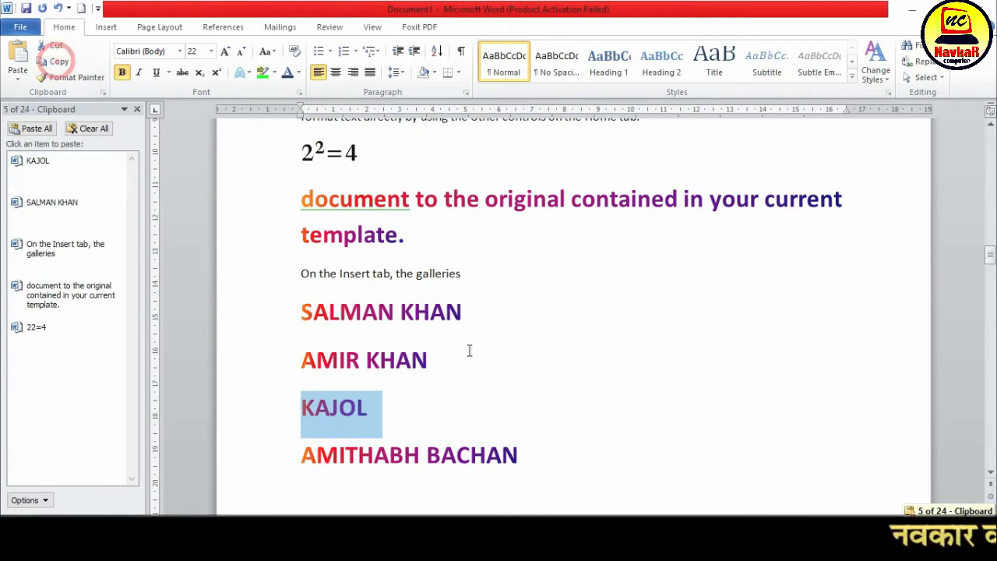
Add blank lines above the "Most controls offer" paragraph and paste KAJOL, SALMAN KHAN and 2²=4 there individually from the Office Clipboard
scroll(419, 379, "down", 10)
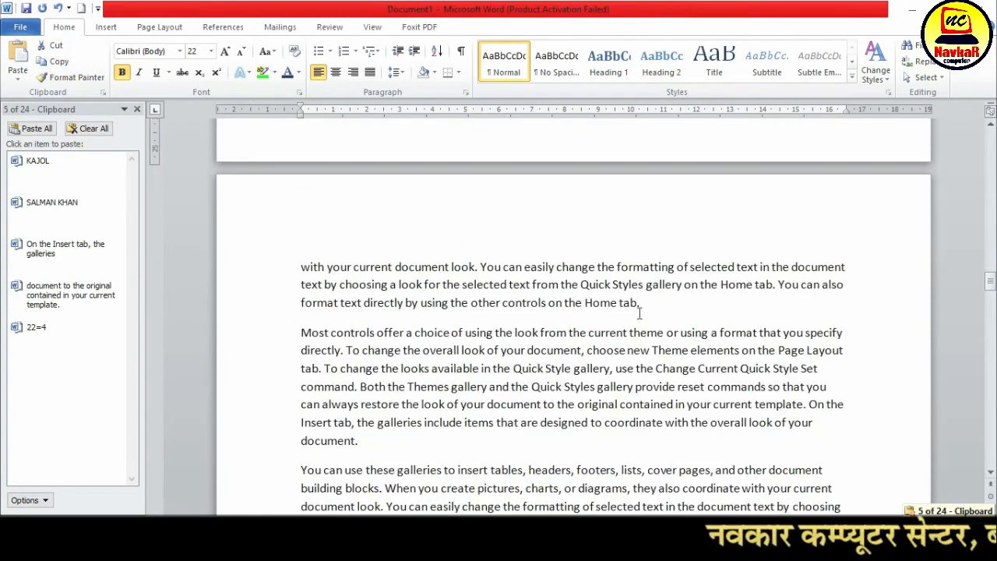
left_click(689, 304)
key("Return")
key("Return")
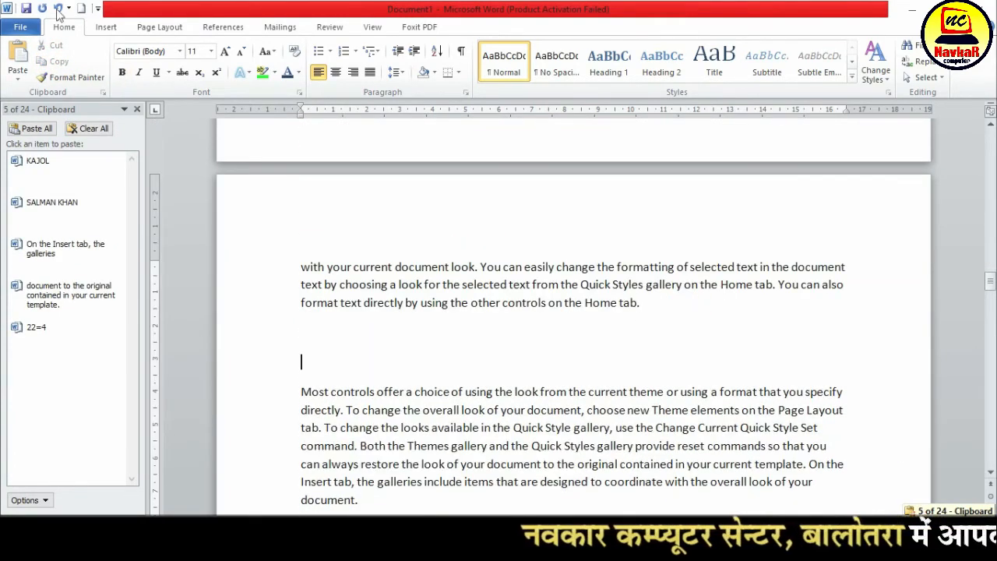
left_click(38, 172)
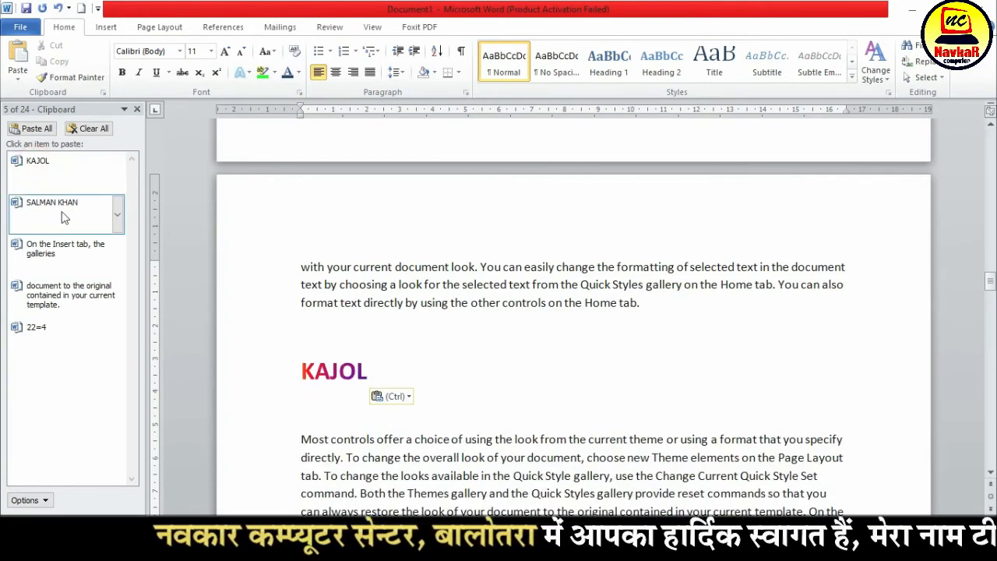
left_click(62, 202)
left_click(62, 332)
scroll(331, 363, "down", 2)
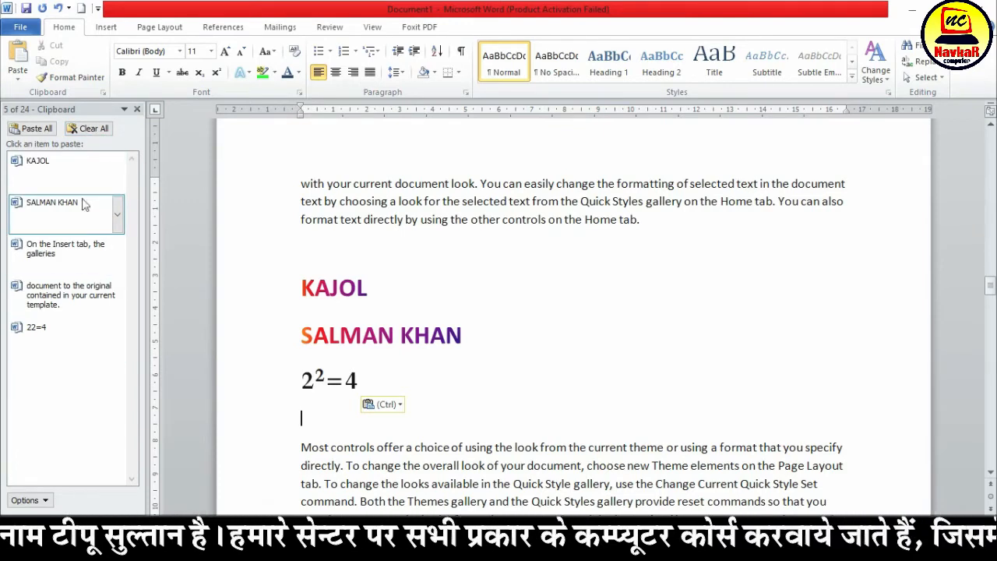
Paste all collected items below the 2²=4 line, and empty and close the Office Clipboard
left_click(42, 134)
scroll(588, 405, "up", 1)
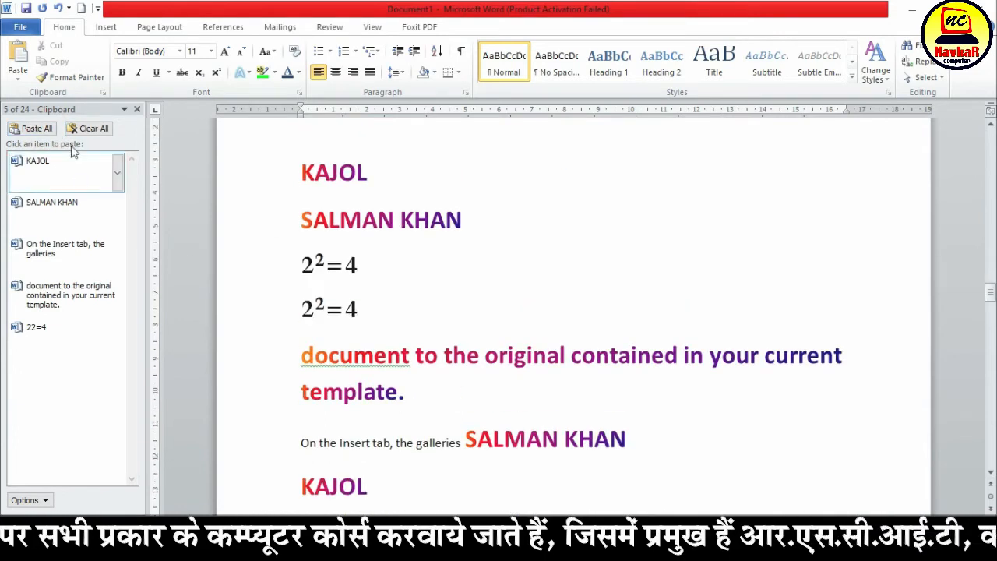
left_click(88, 129)
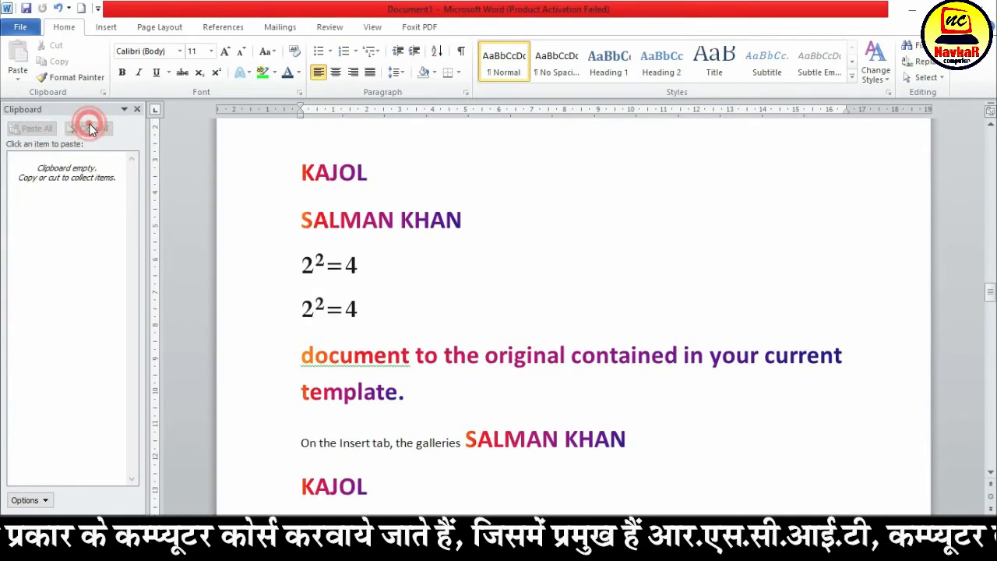
left_click(138, 109)
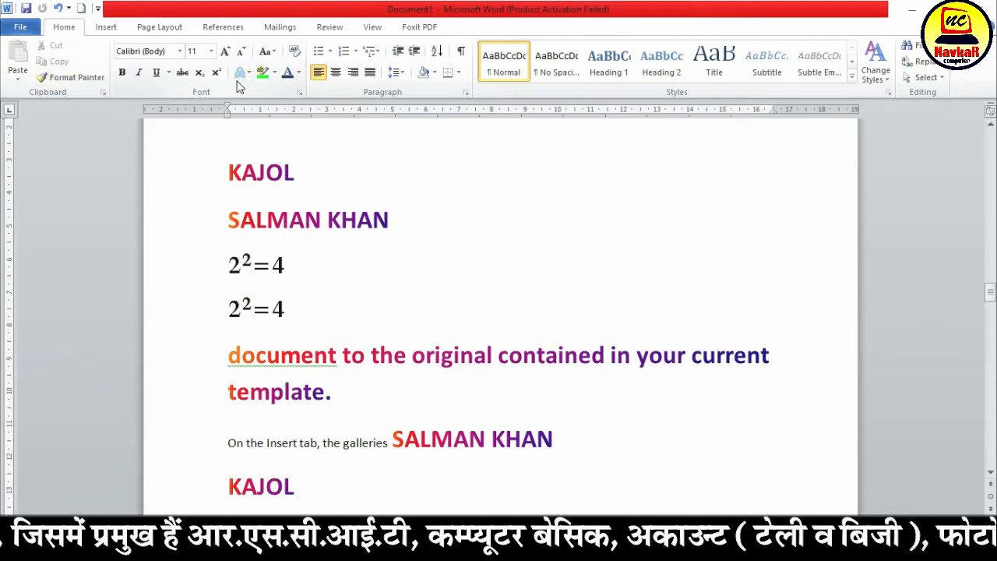
Start a bulleted list on a new line below the last pasted KAJOL, with a first name as its first item
scroll(428, 294, "down", 8)
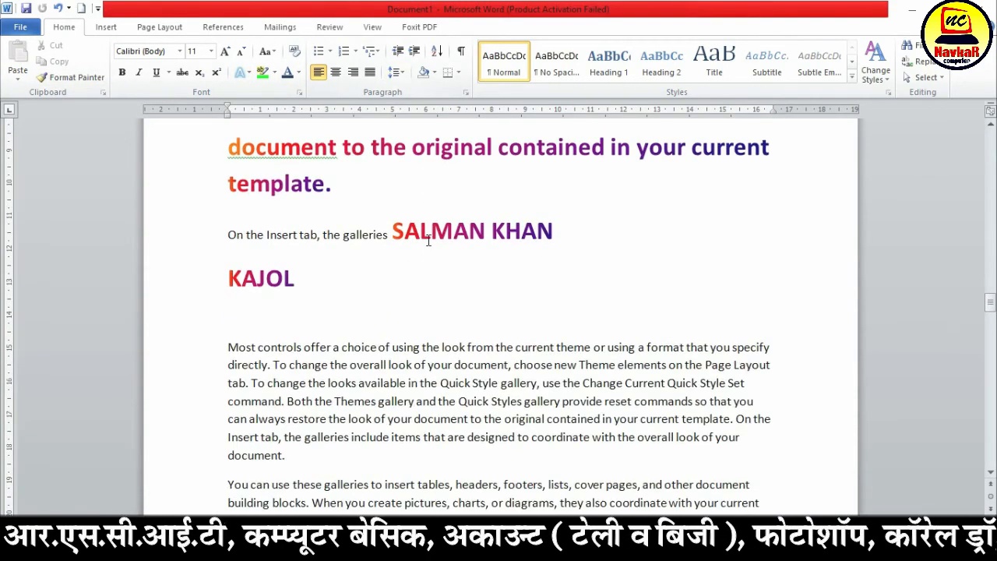
scroll(351, 278, "up", 2)
key("Return")
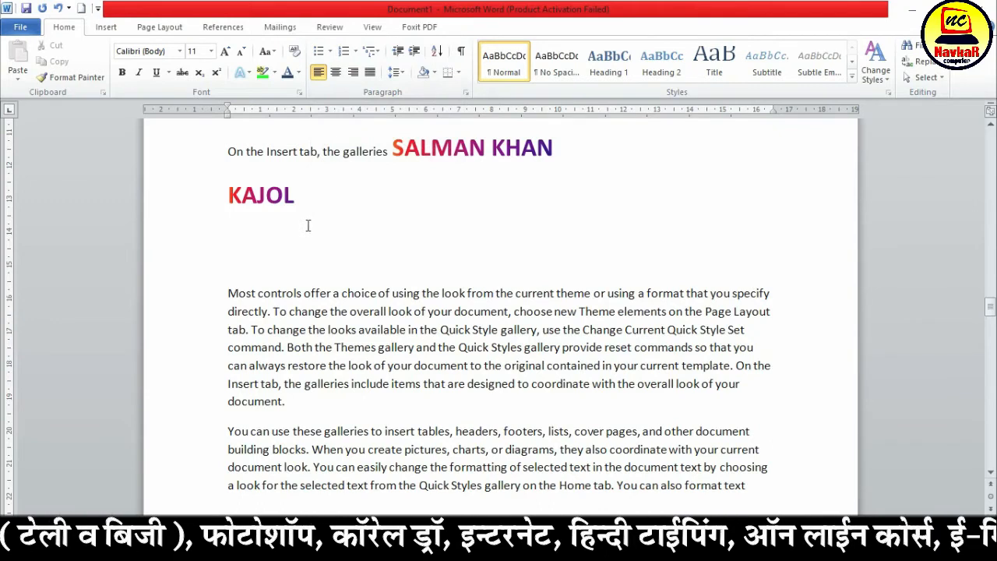
scroll(308, 225, "up", 3)
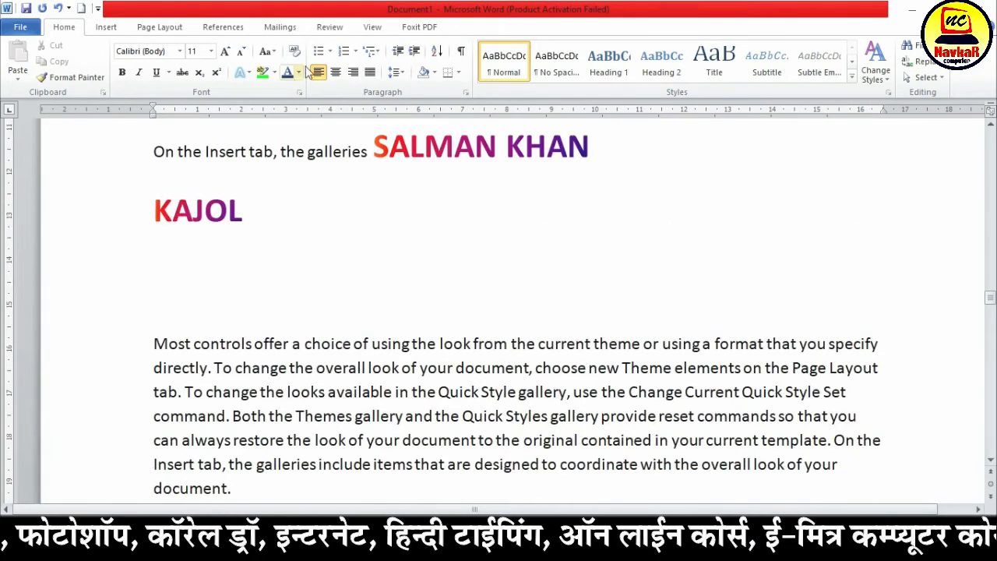
left_click(319, 52)
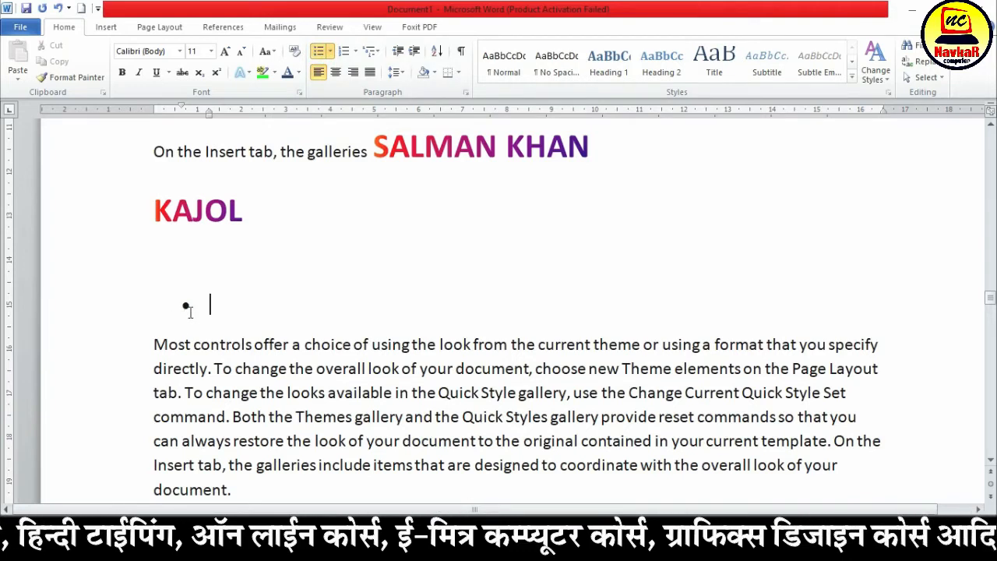
type("RAM")
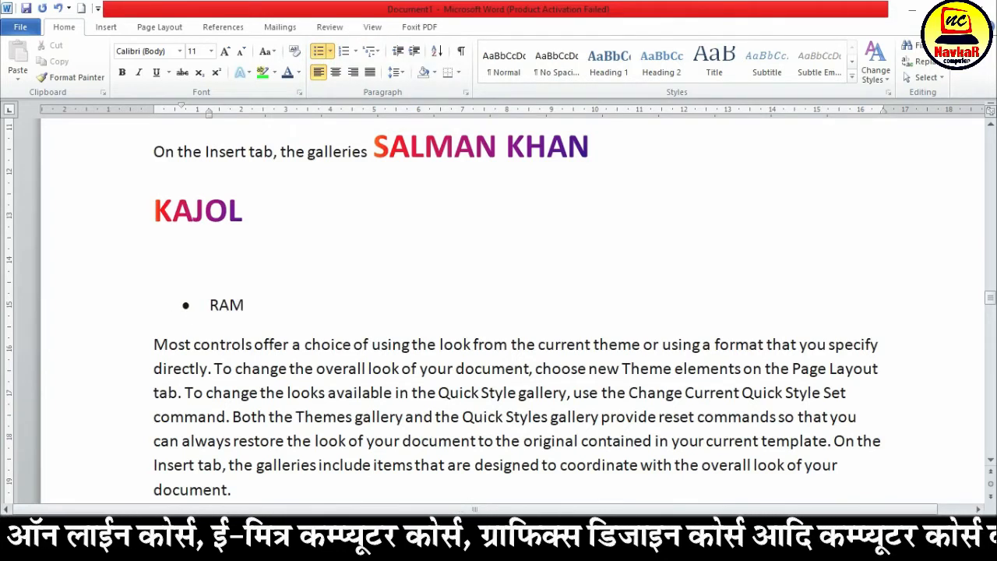
Add three more first names as separate bullet items and remove the stray L ending the last one
key("Return")
type("KISHAN")
key("Return")
type("MOHAN")
key("Return")
type("SANGITAL")
key("Return")
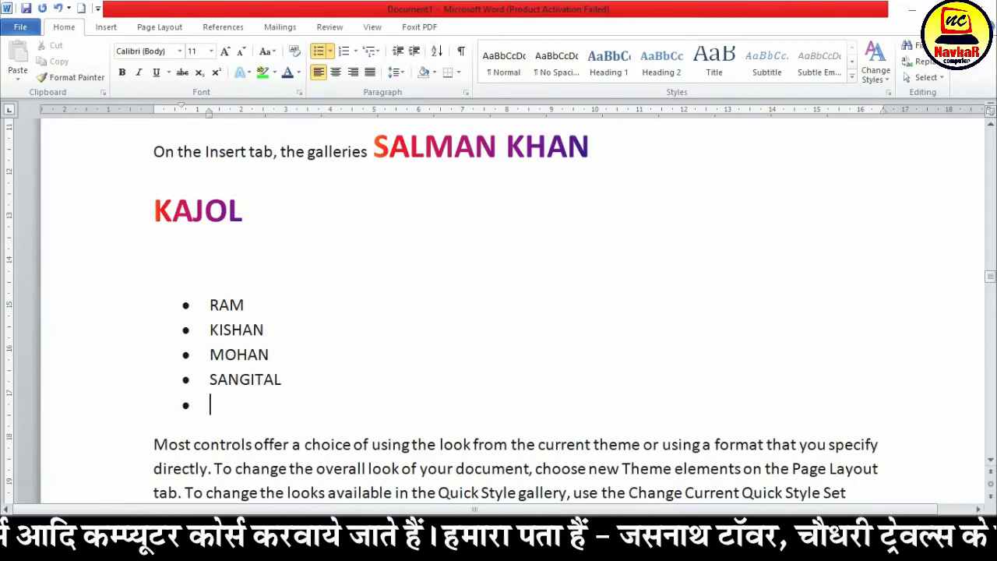
key("Return")
key("BackSpace")
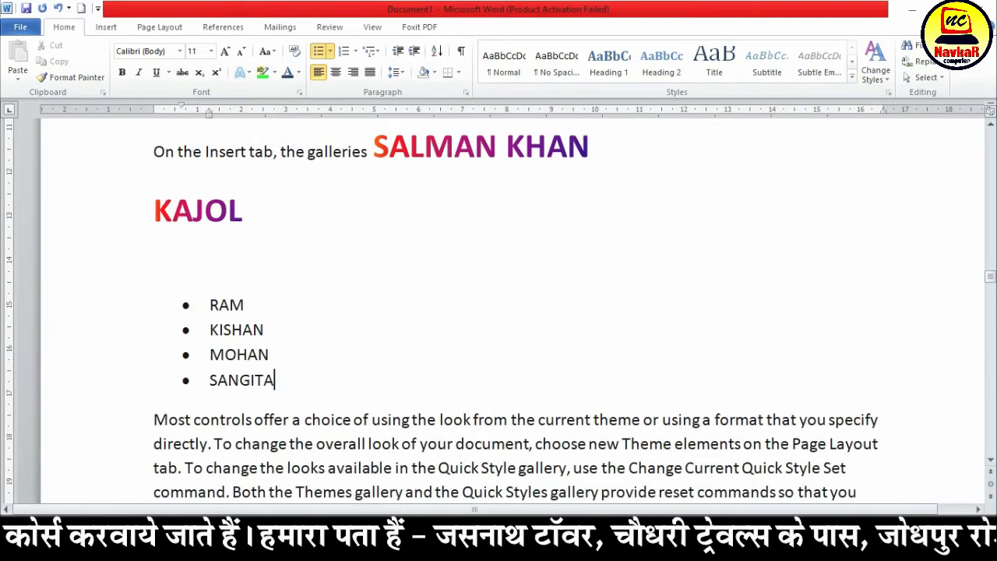
Extend the bulleted list with three further first names to make seven items
key("Return")
key("Return")
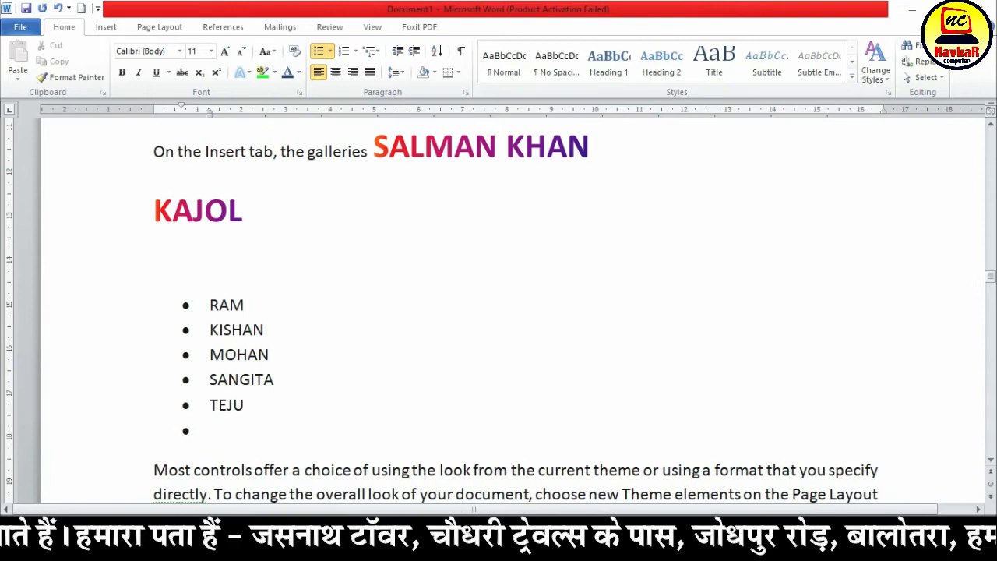
type("MUKESH")
key("Return")
type("NARESH")
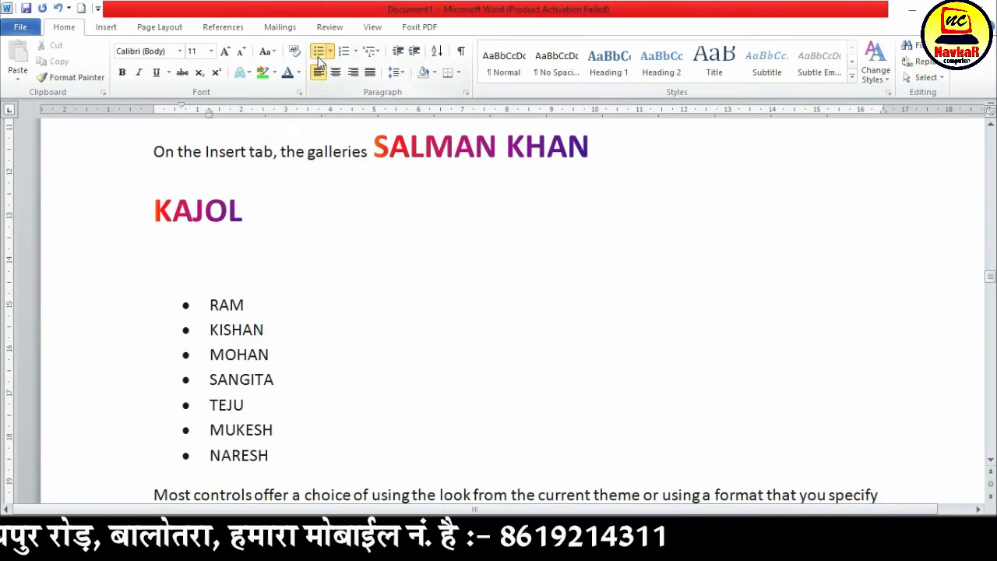
Increase the font size of all seven bulleted names to 18
left_click_drag(284, 459, 219, 302)
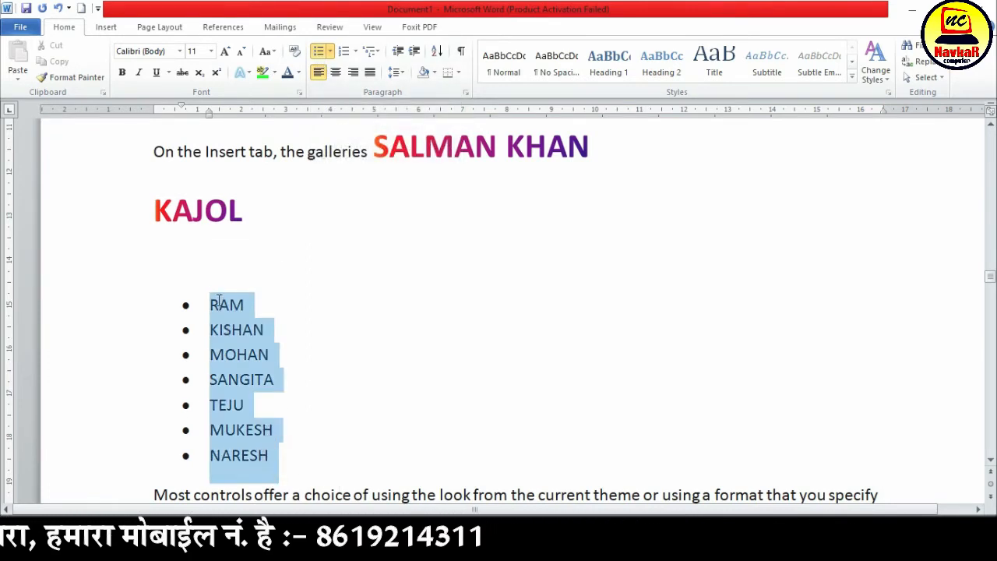
left_click(224, 50)
left_click(224, 50)
left_click(225, 50)
left_click(225, 50)
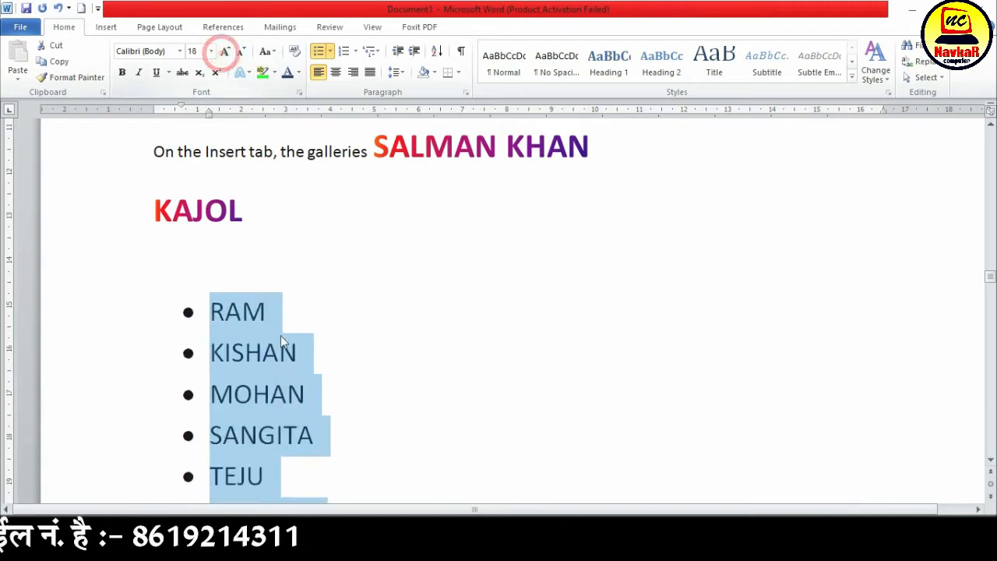
Change the bullets of all seven names to the four-diamond style and then to the check mark style
scroll(282, 338, "down", 3)
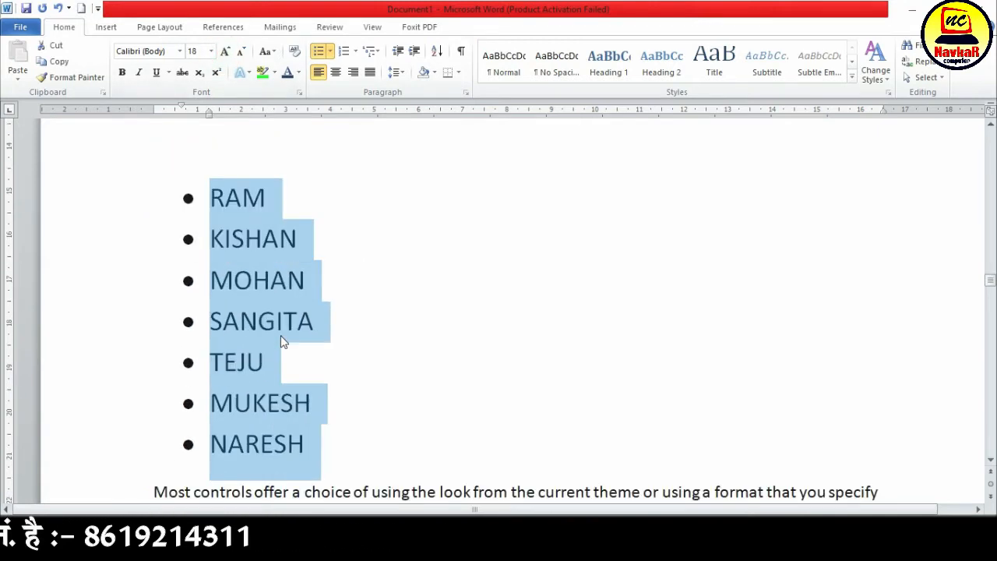
left_click(330, 51)
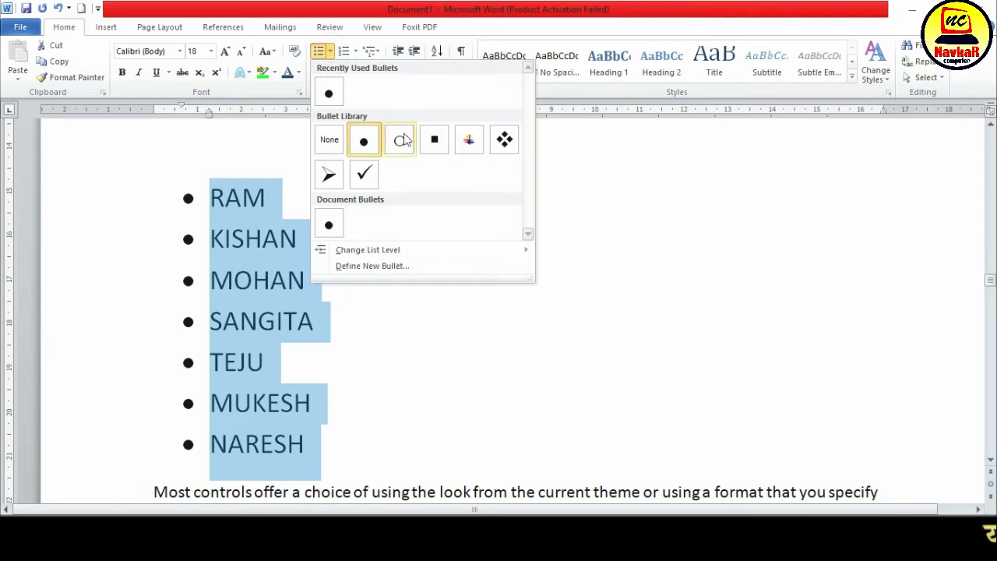
left_click(504, 141)
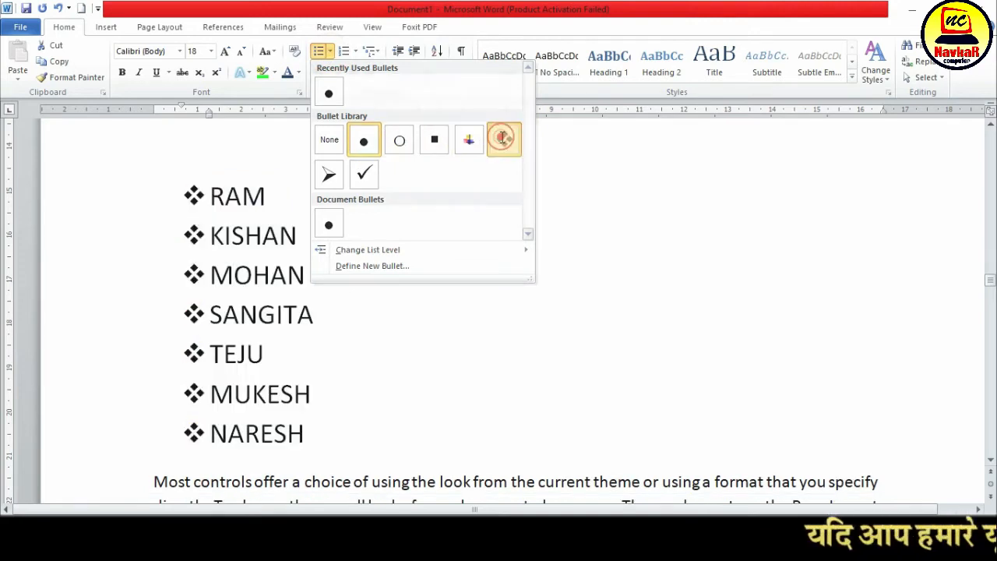
left_click(331, 51)
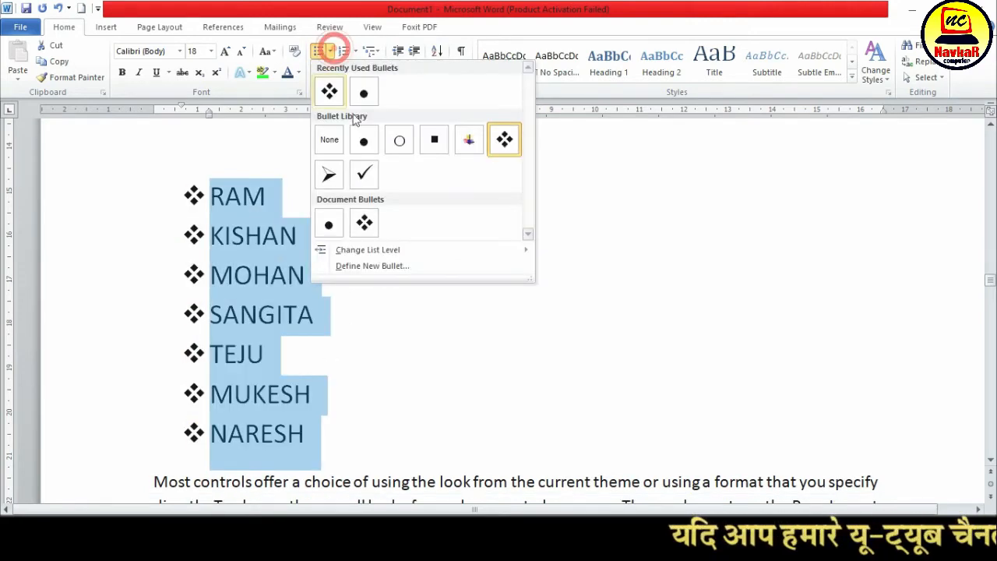
left_click(360, 173)
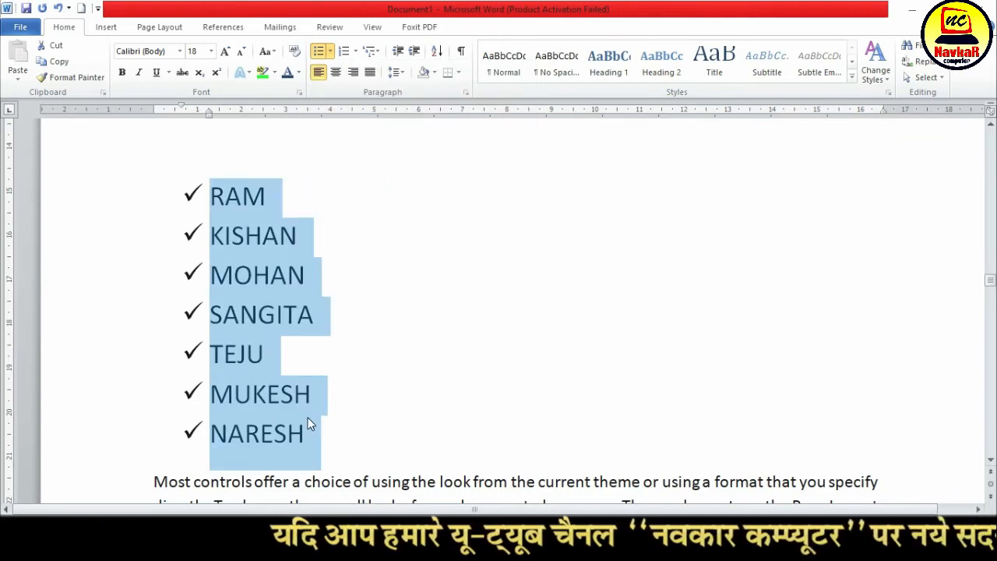
Define Wingdings symbol 64, the writing hand, as the new bullet for all seven names and make the names bold
left_click(330, 52)
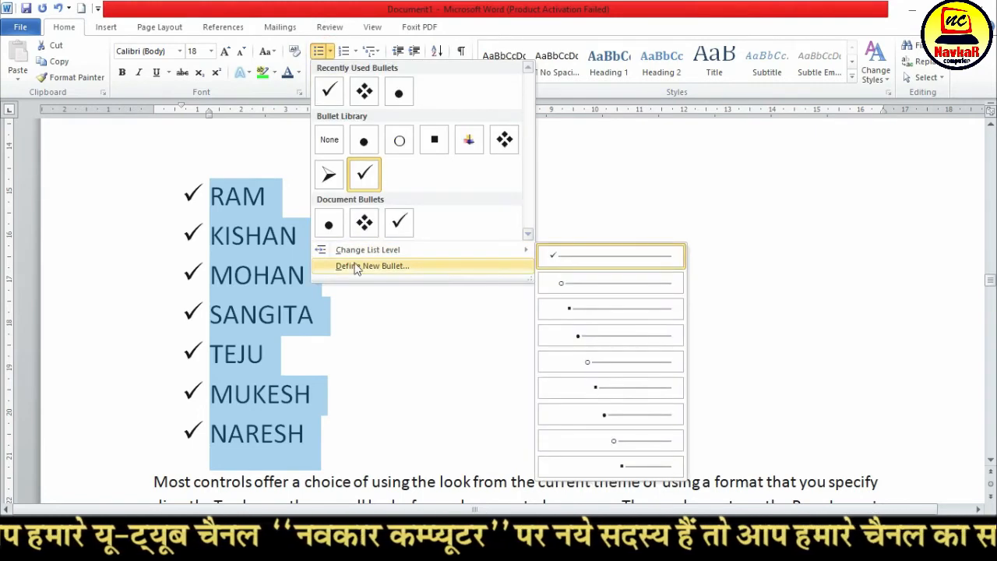
left_click(407, 266)
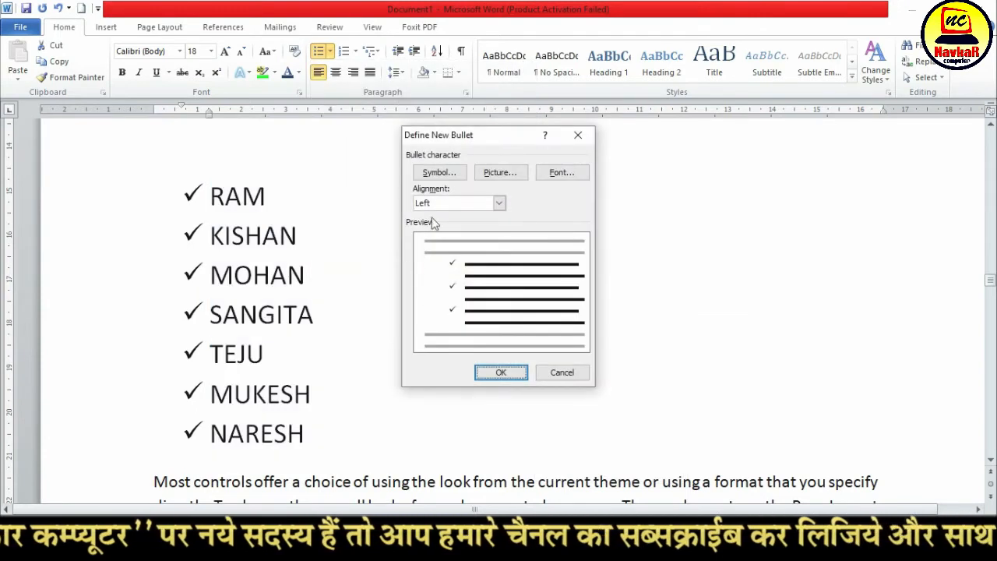
left_click(448, 172)
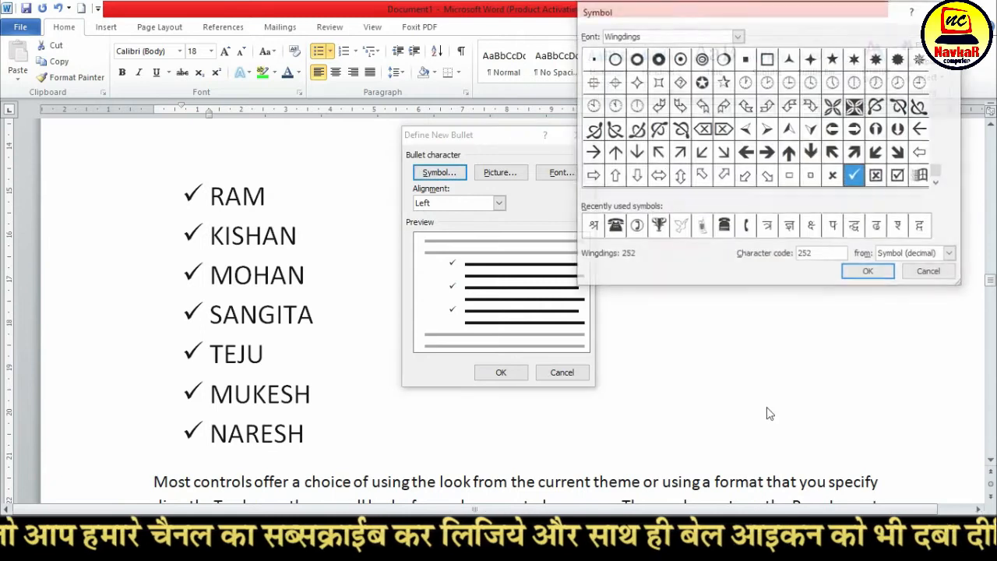
left_click_drag(767, 14, 573, 173)
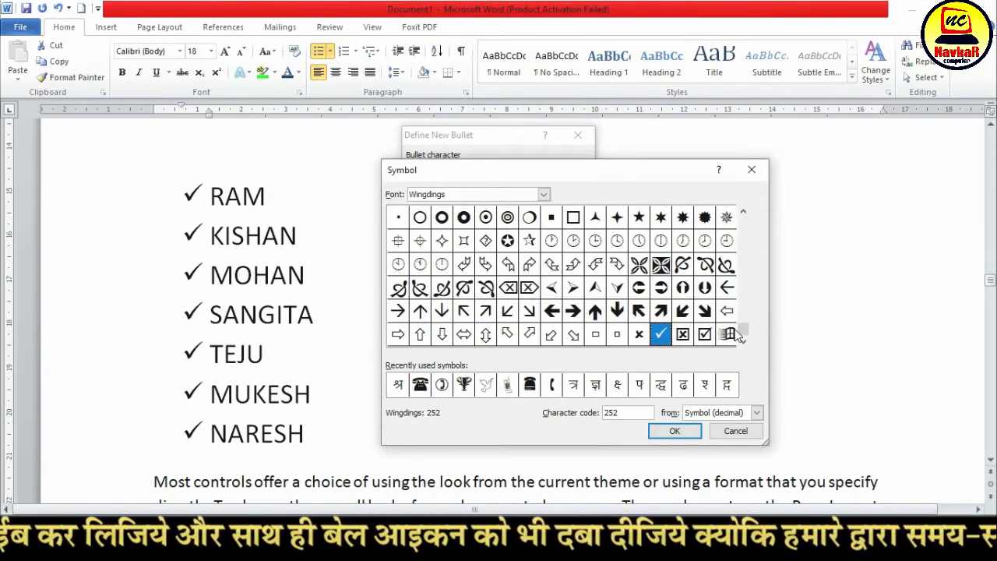
left_click_drag(743, 333, 753, 220)
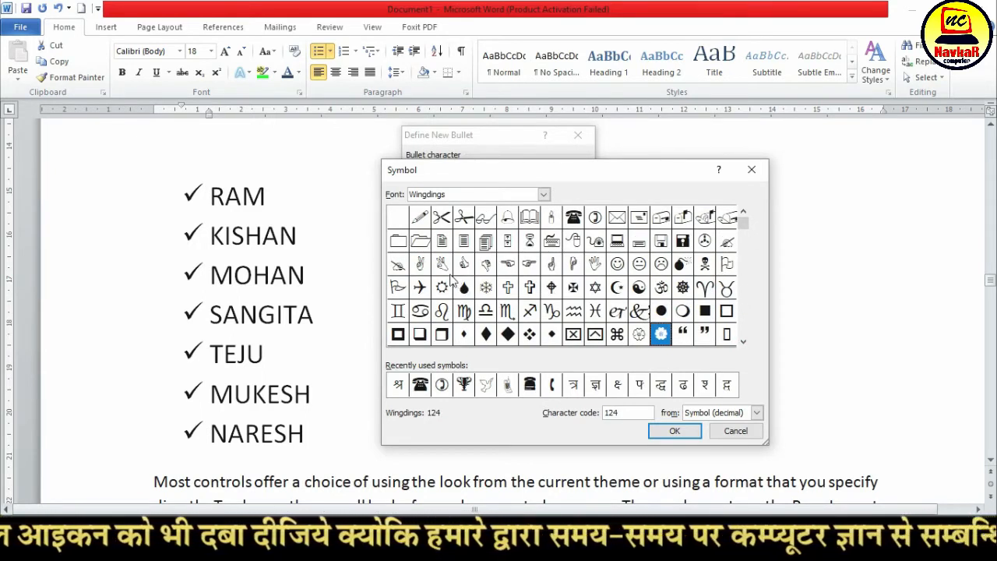
left_click(398, 266)
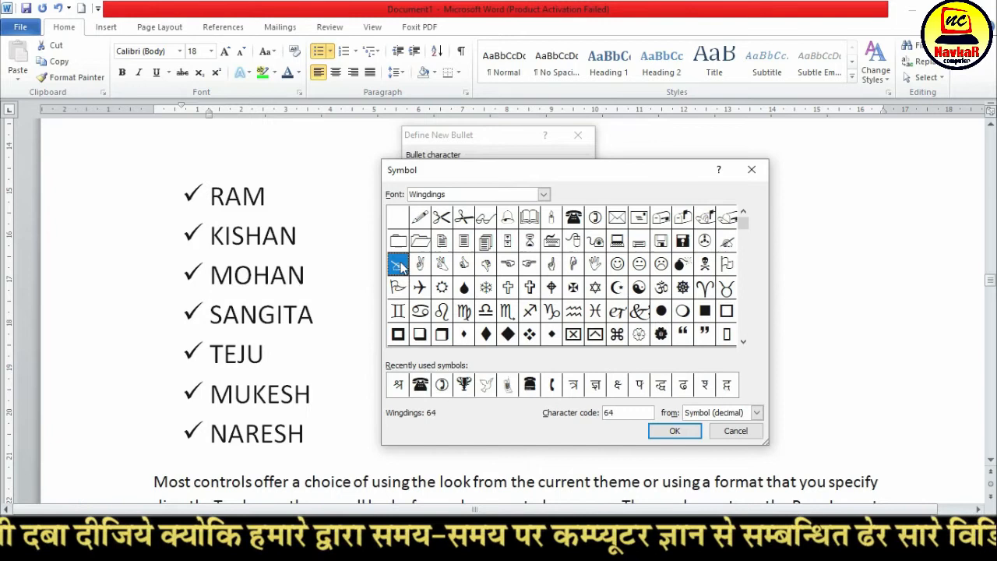
left_click(673, 433)
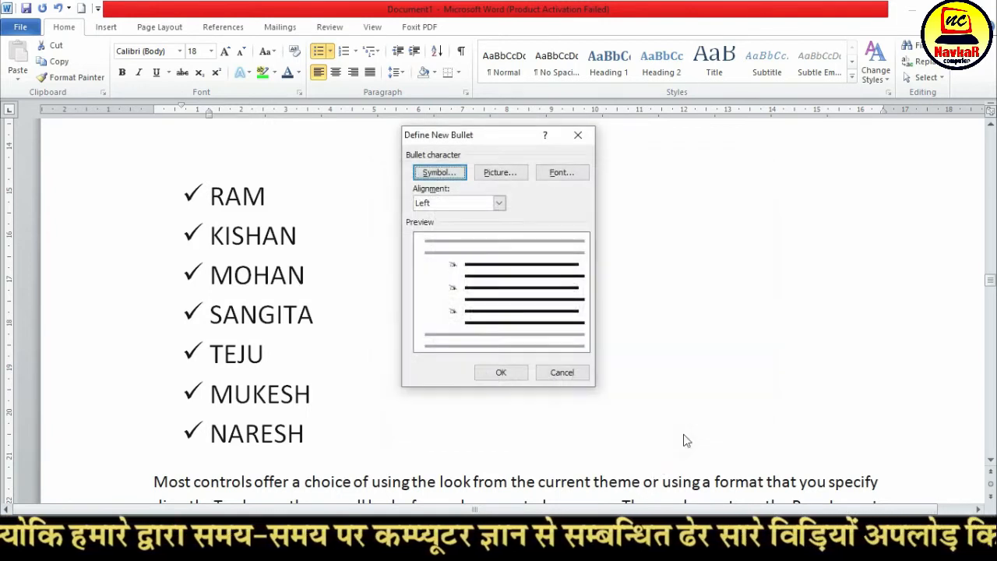
left_click(510, 376)
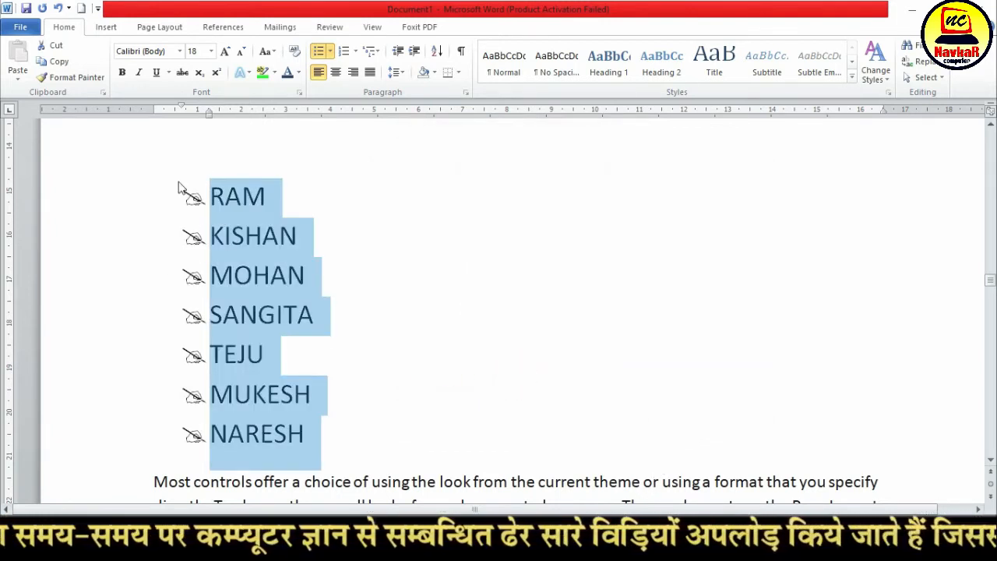
left_click(119, 74)
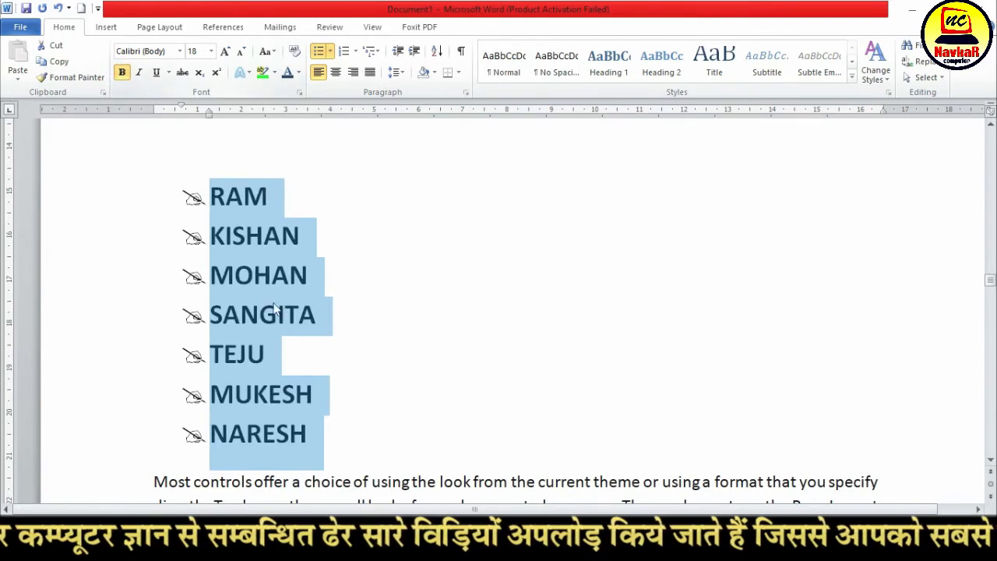
Define the Om symbol, Wingdings character 92, as the new bullet for the seven bold names
left_click(329, 51)
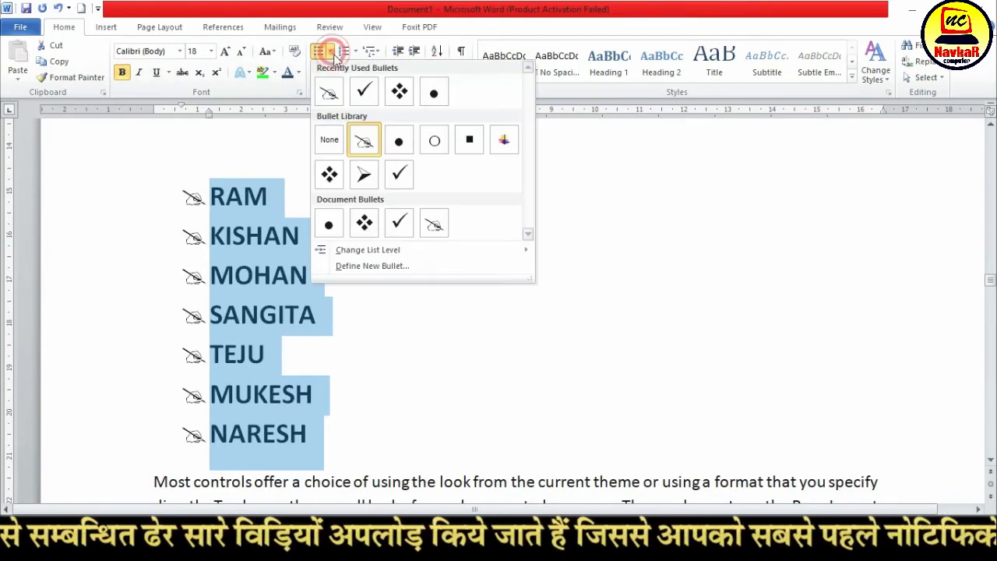
left_click(360, 266)
left_click(448, 173)
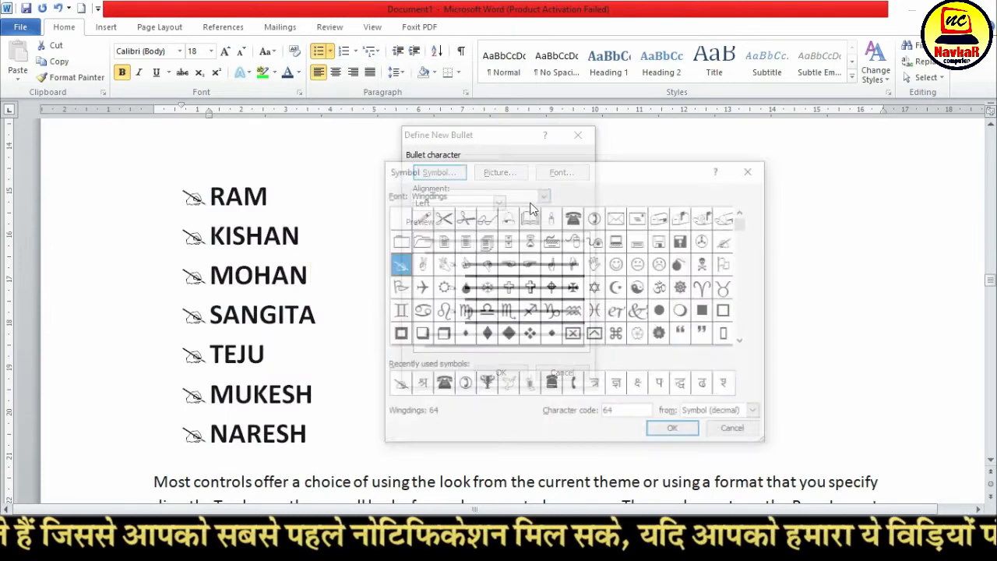
left_click(573, 219)
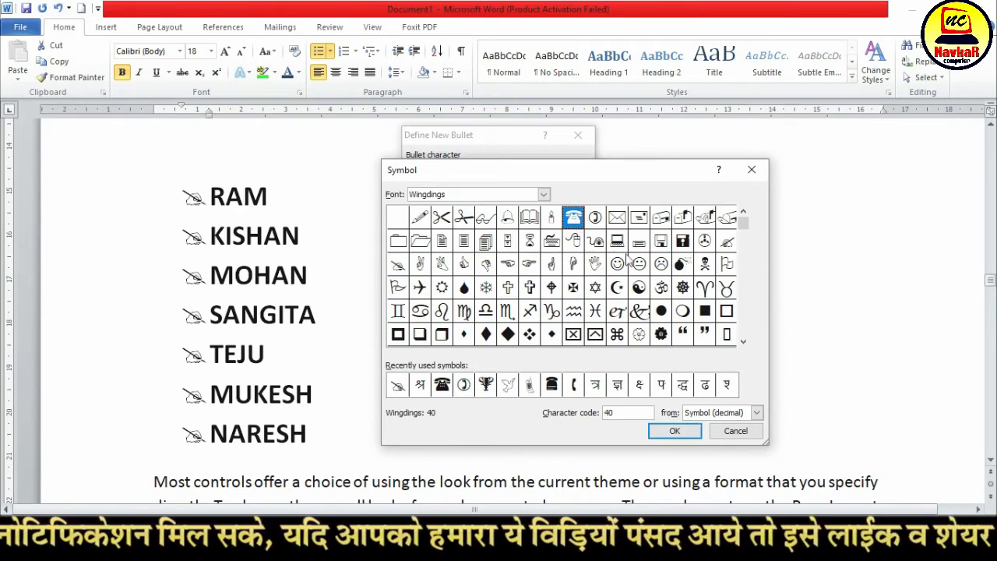
left_click(660, 288)
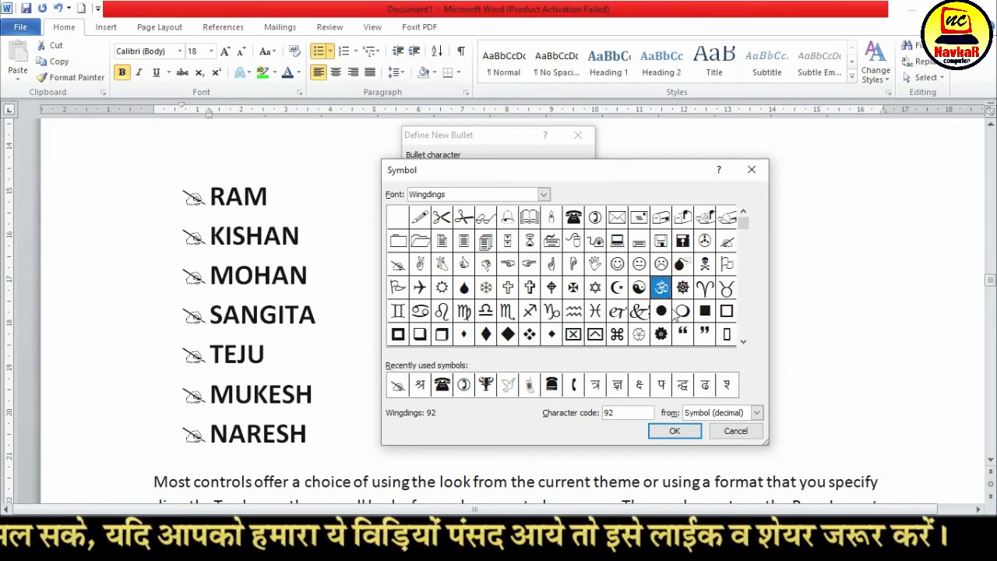
left_click(689, 435)
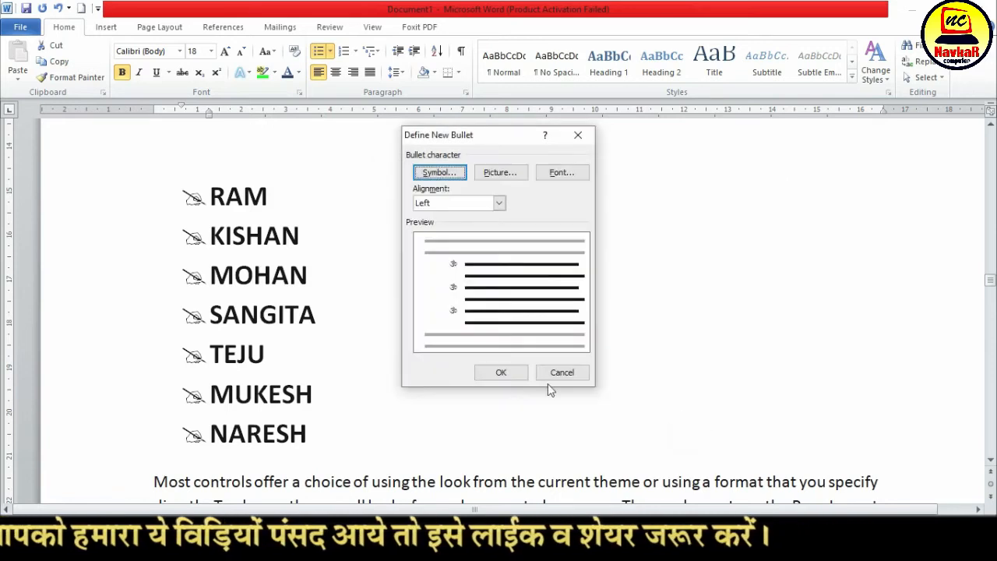
left_click(502, 373)
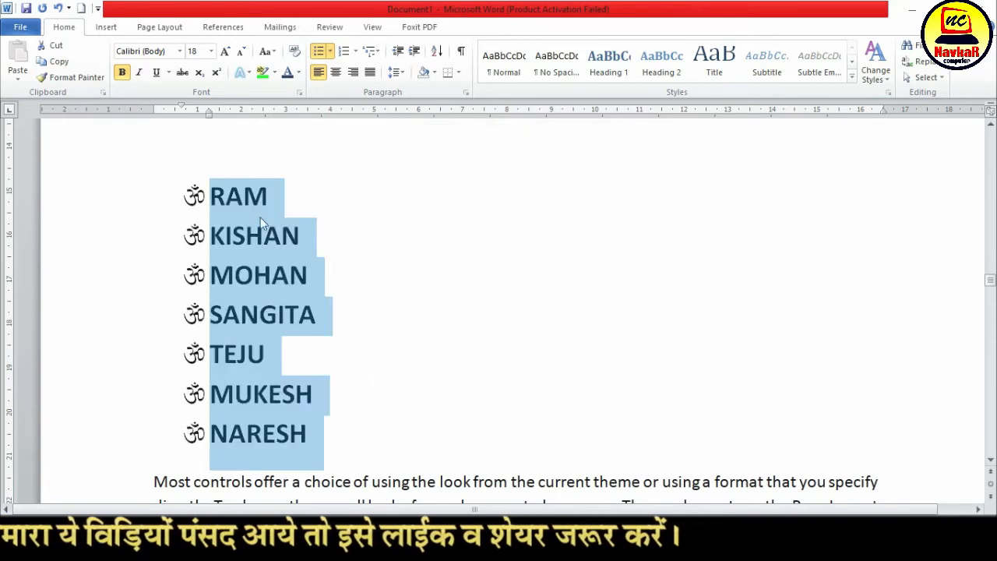
Add an eighth first name as a new bullet item at the end of the list
left_click(321, 413)
key("Return")
type("SULTAN")
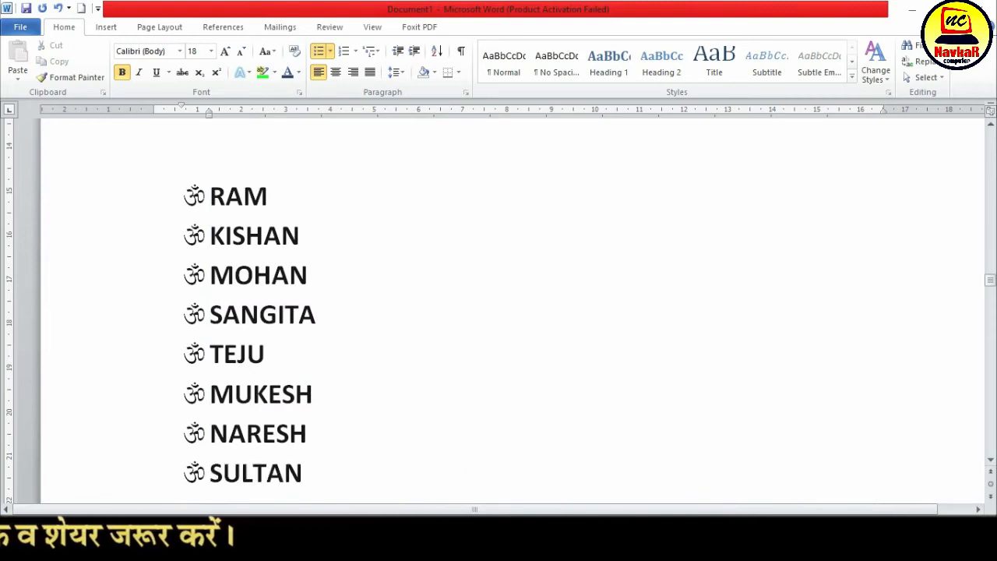
Toggle the bullets of all eight names off and on, and convert the list to 1., 2., 3. numbering
left_click_drag(314, 479, 321, 186)
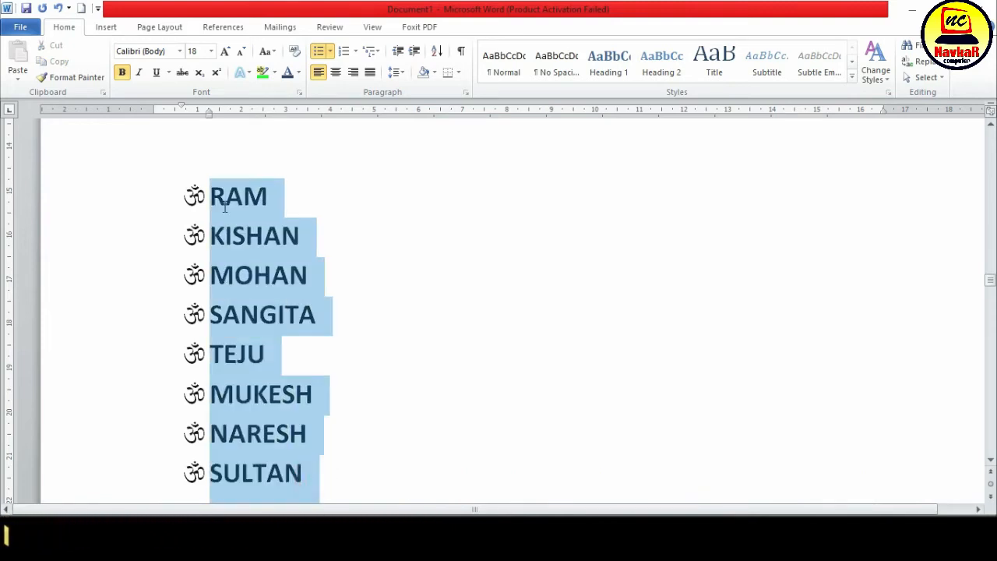
left_click(321, 51)
left_click(321, 52)
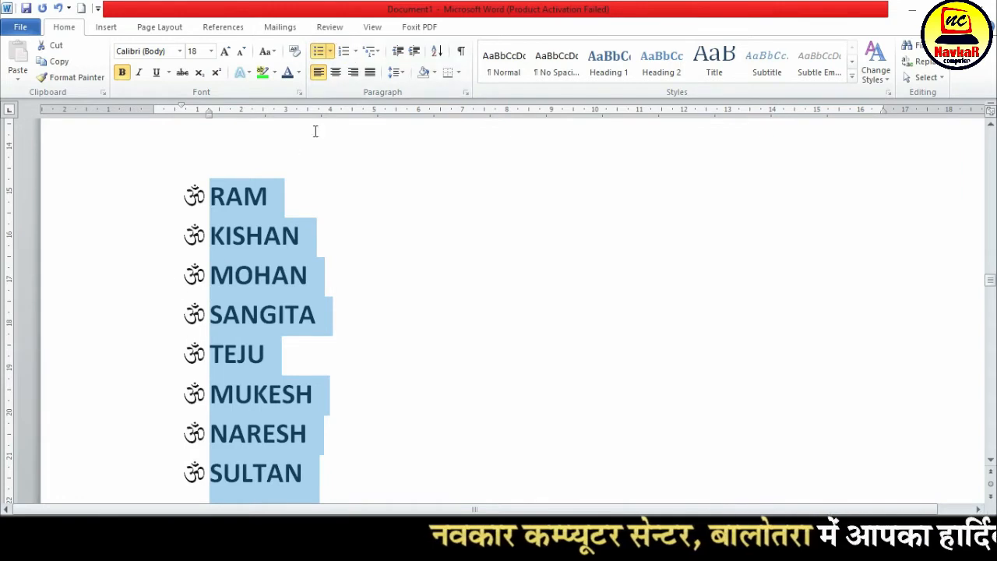
left_click(343, 52)
Add the filler items AASDFSD, AFADFAFAF, ADFASDFADF and ADF after the eighth name, ending with a new empty numbered item
scroll(221, 366, "down", 3)
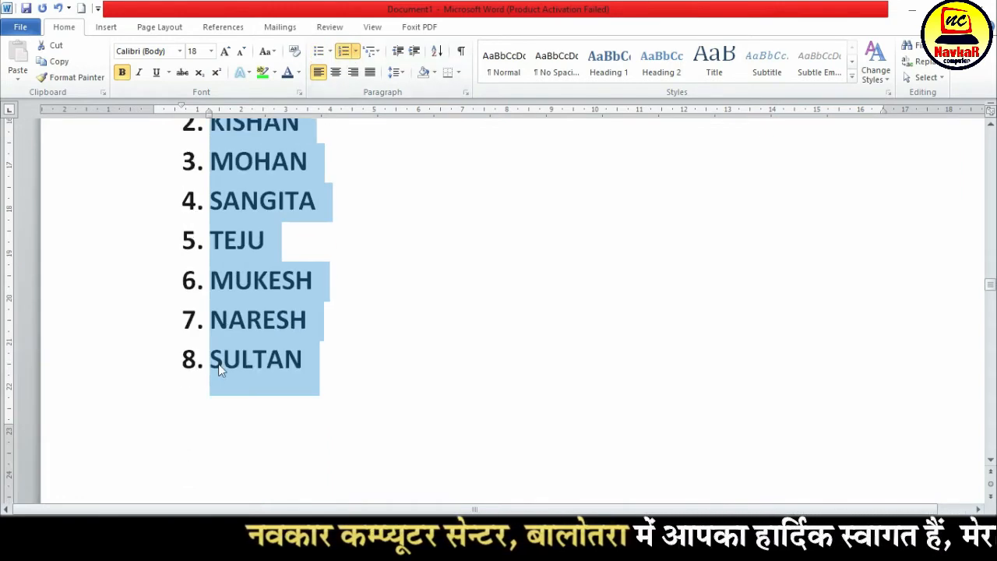
left_click(335, 380)
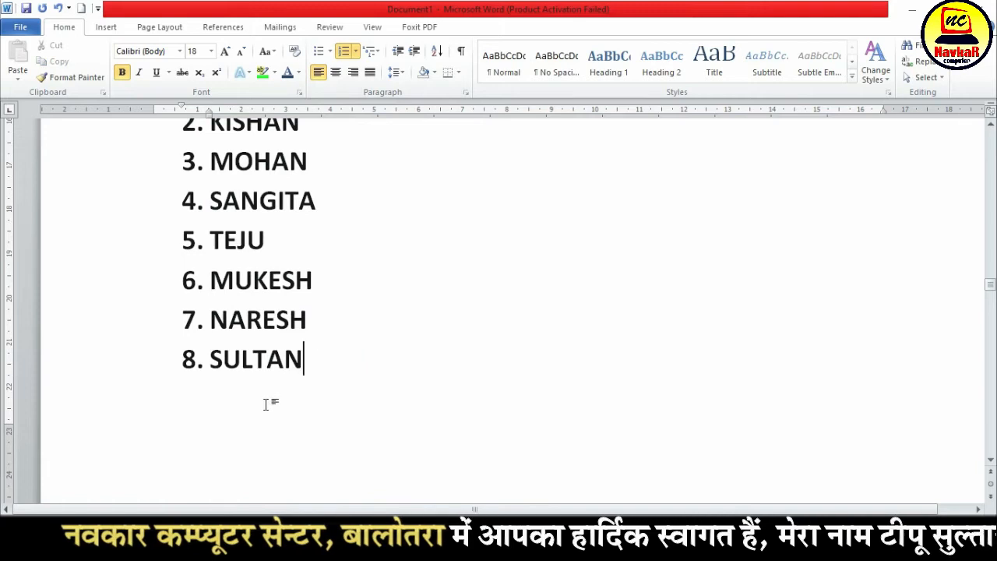
scroll(267, 405, "up", 1)
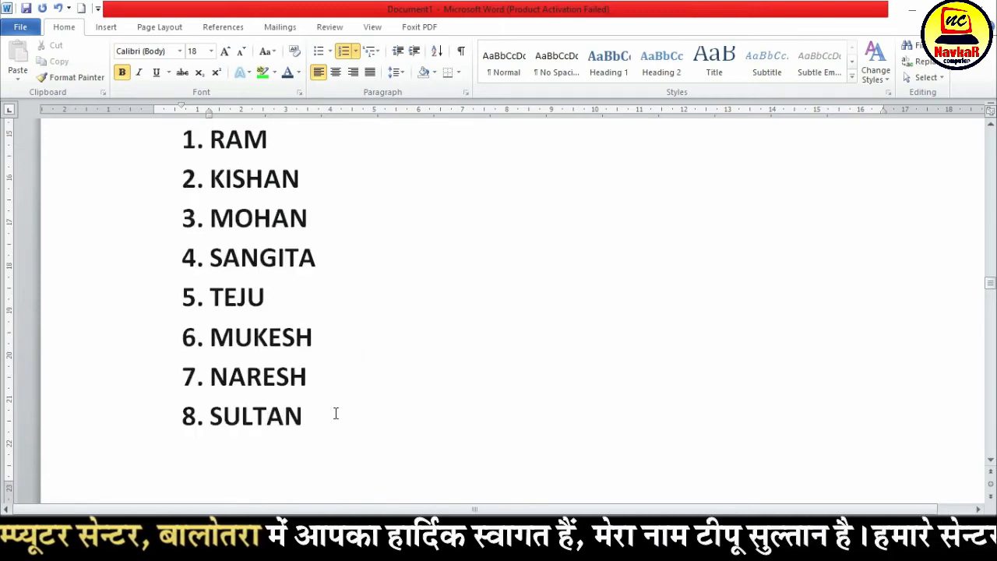
key("Return")
type("AASDFSD")
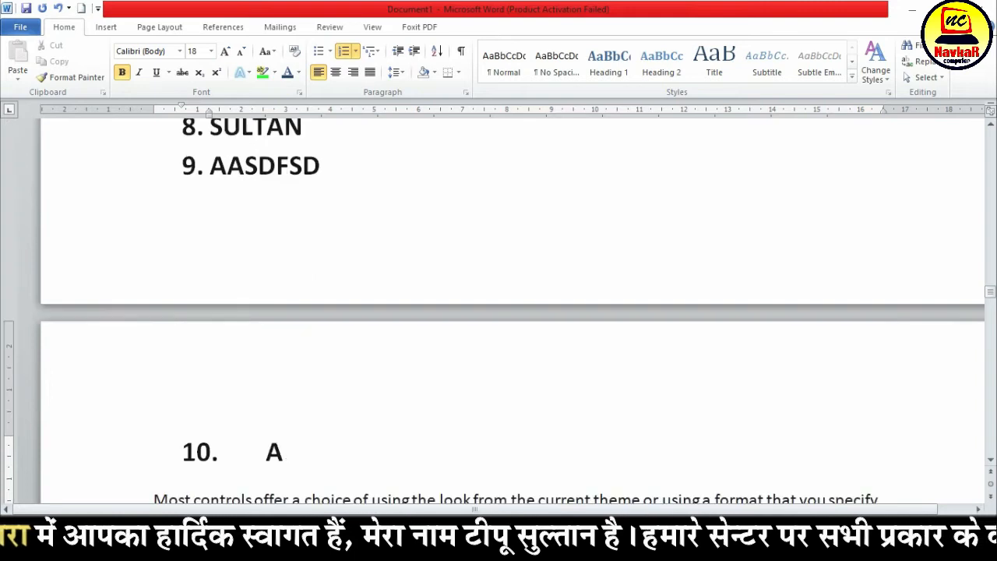
type("FADFAFAF")
key("Return")
type("ADFASDFADF")
key("Return")
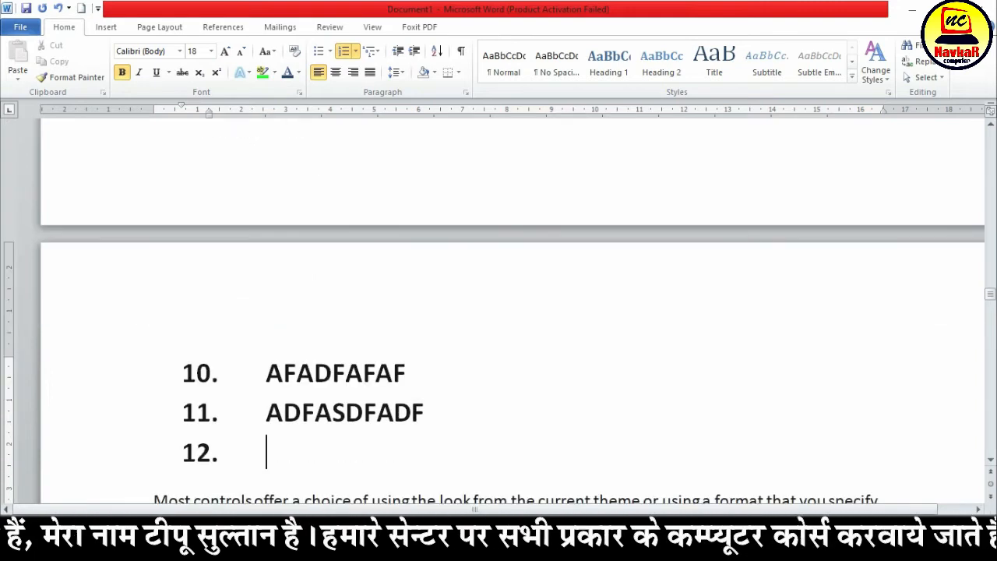
type("ADF")
key("Return")
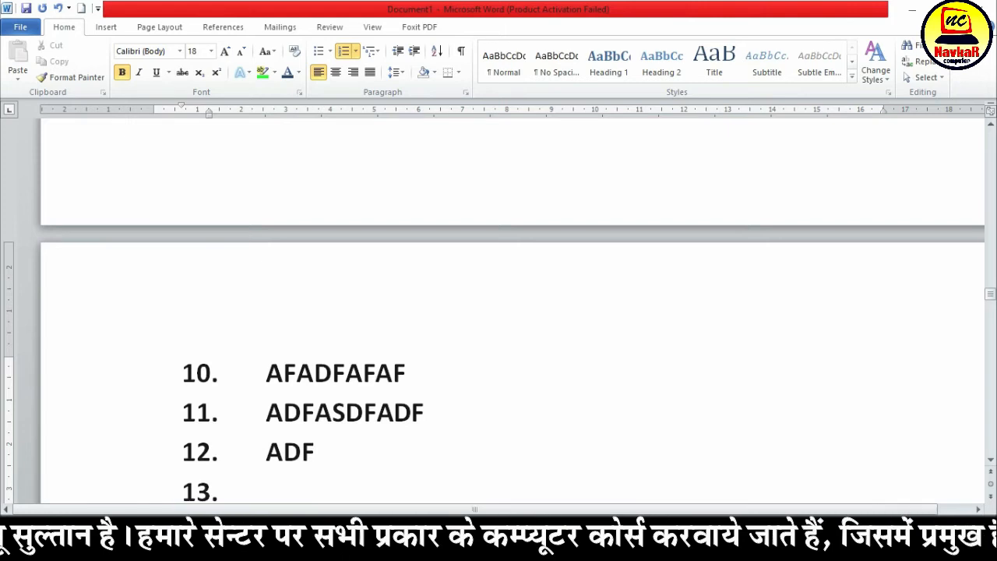
Change the numbering of the eight names to the 1), 2), 3) format
scroll(304, 477, "up", 10)
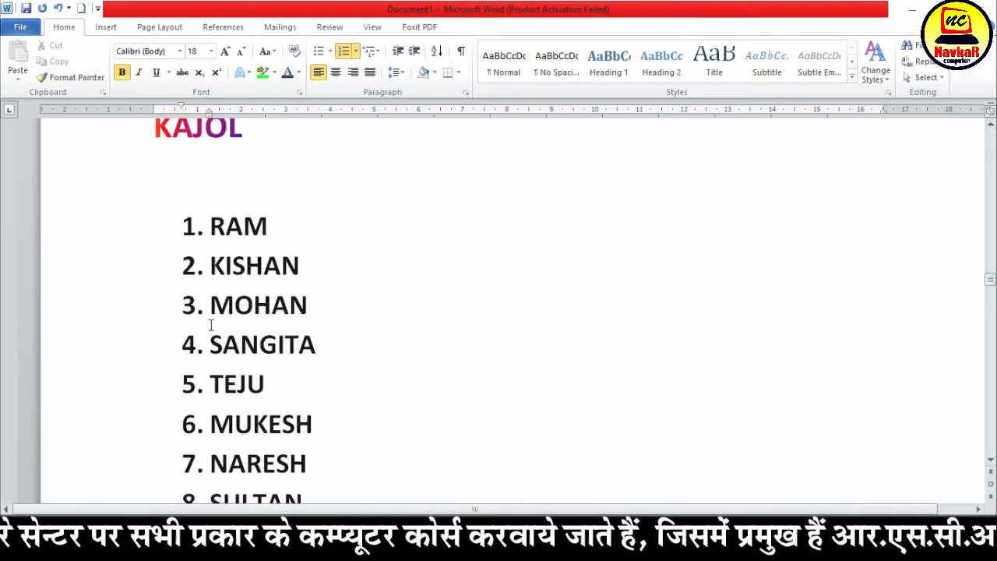
left_click(286, 224)
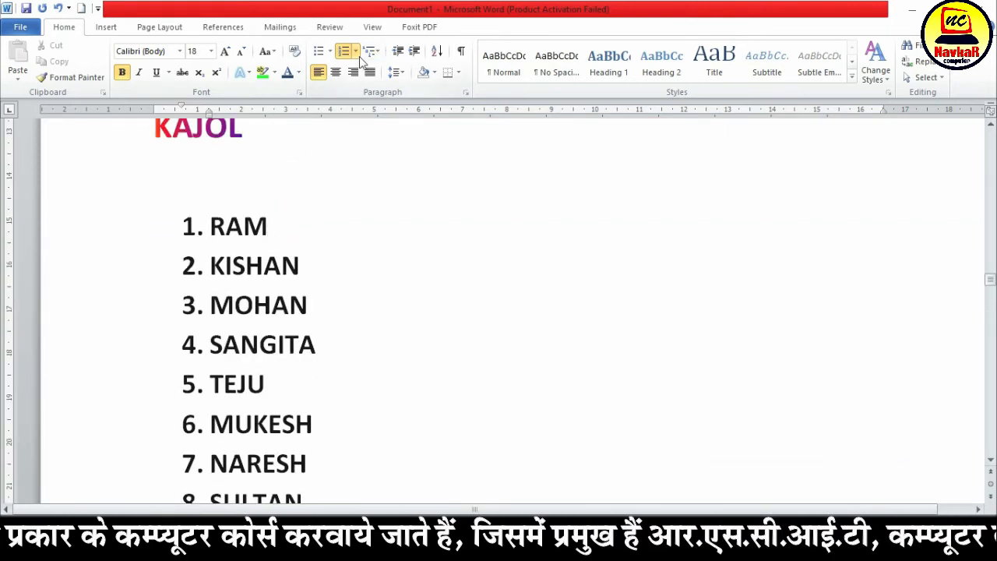
left_click(356, 52)
left_click(167, 274)
left_click_drag(205, 226, 371, 327)
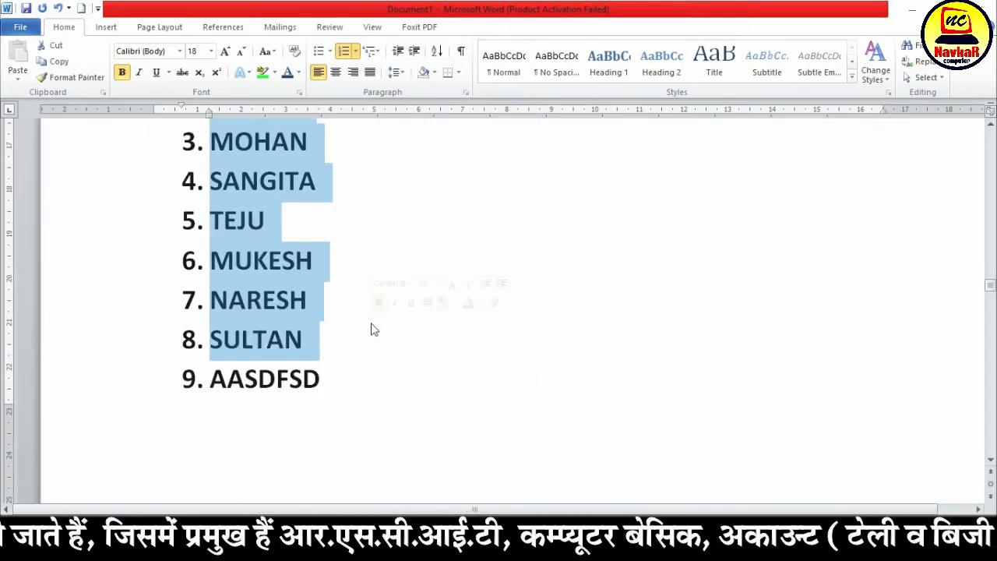
scroll(371, 328, "up", 6)
left_click(356, 51)
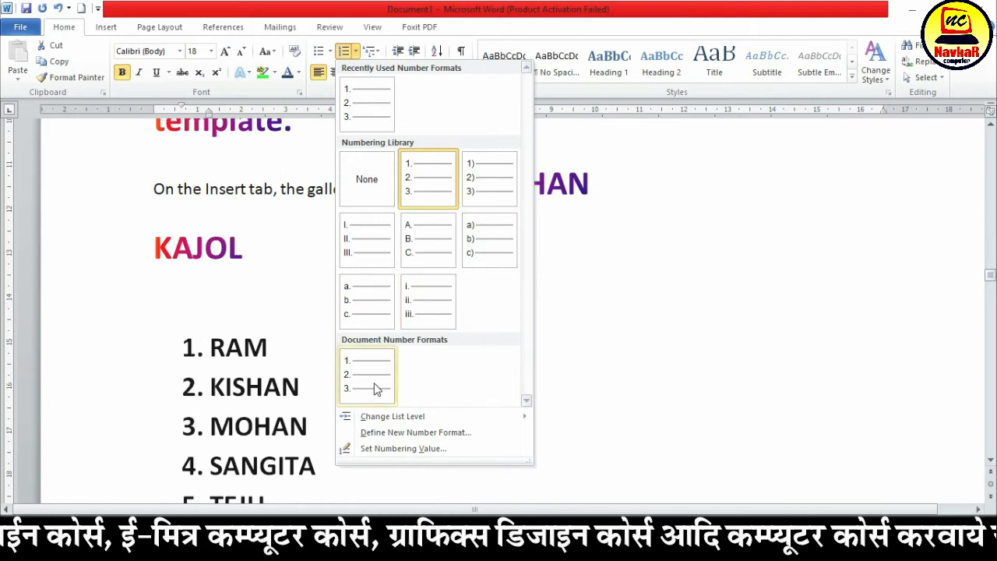
left_click(499, 189)
Add the filler item ASDFASDF directly after the eighth name in the 1) format list
scroll(345, 382, "down", 5)
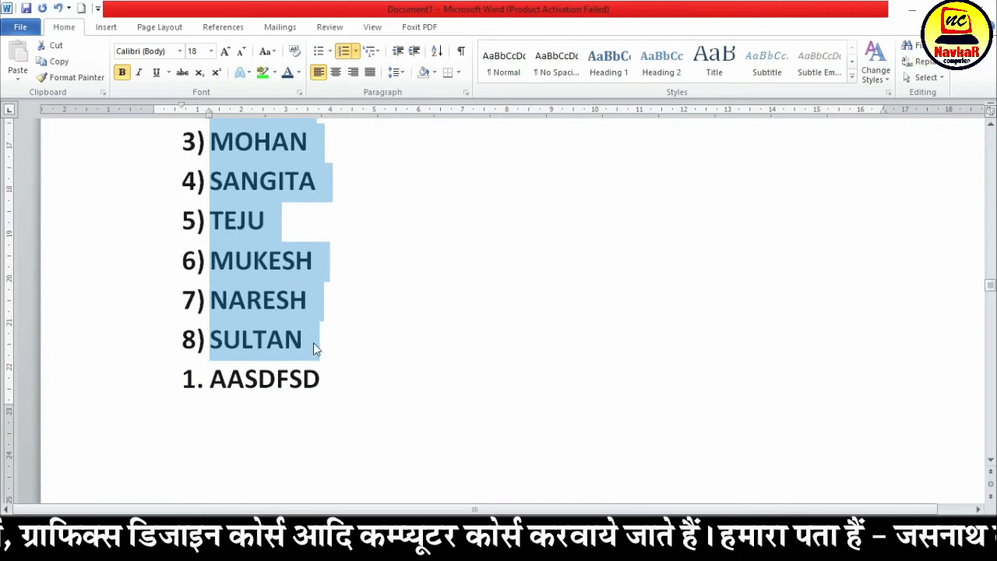
left_click(314, 343)
key("Return")
type("ASDFASDF")
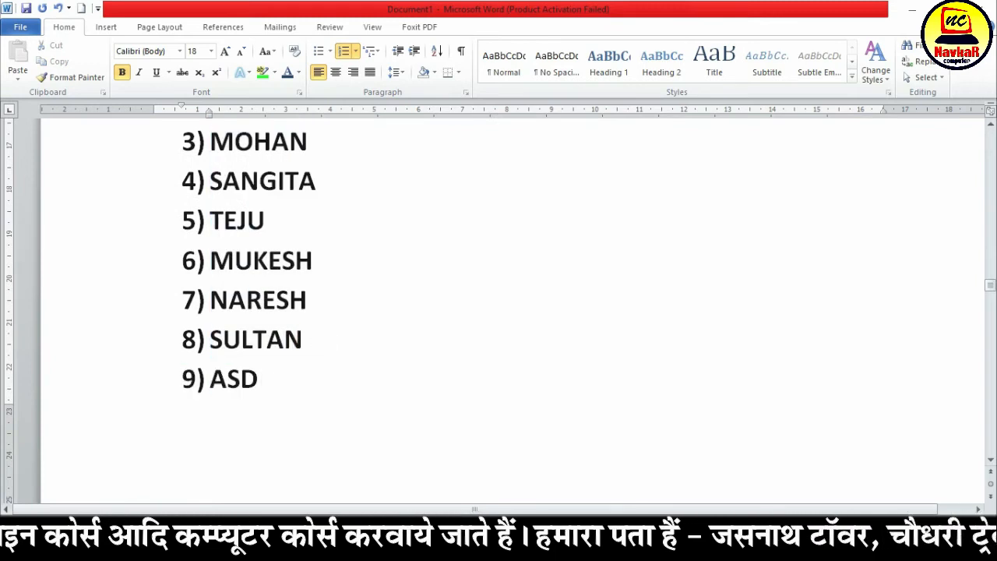
Add the filler item ADFASDF as the tenth item of the 1) format list, ending with a new empty numbered item
key("Return")
type("ADFASDF")
key("Return")
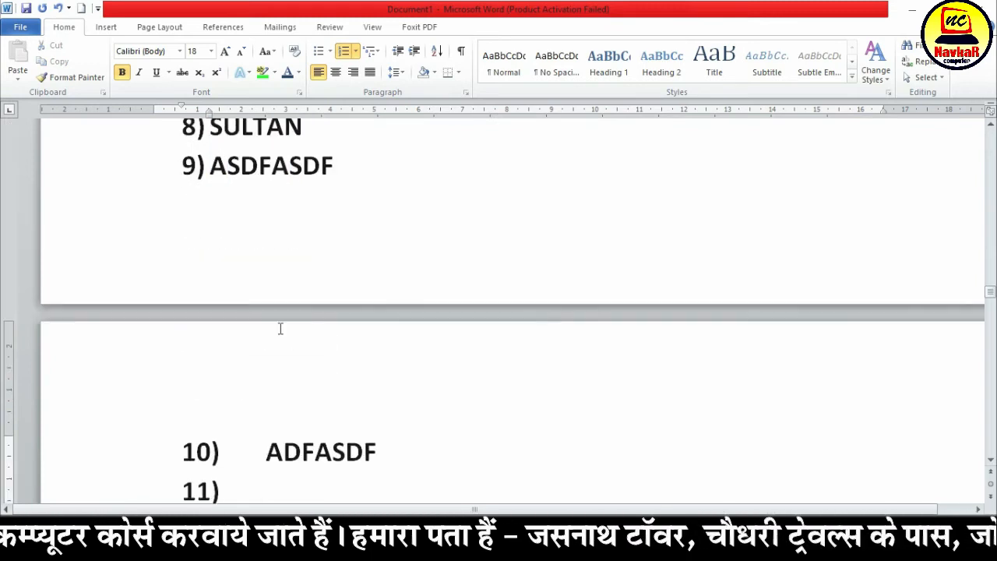
scroll(281, 329, "up", 4)
scroll(244, 254, "down", 1)
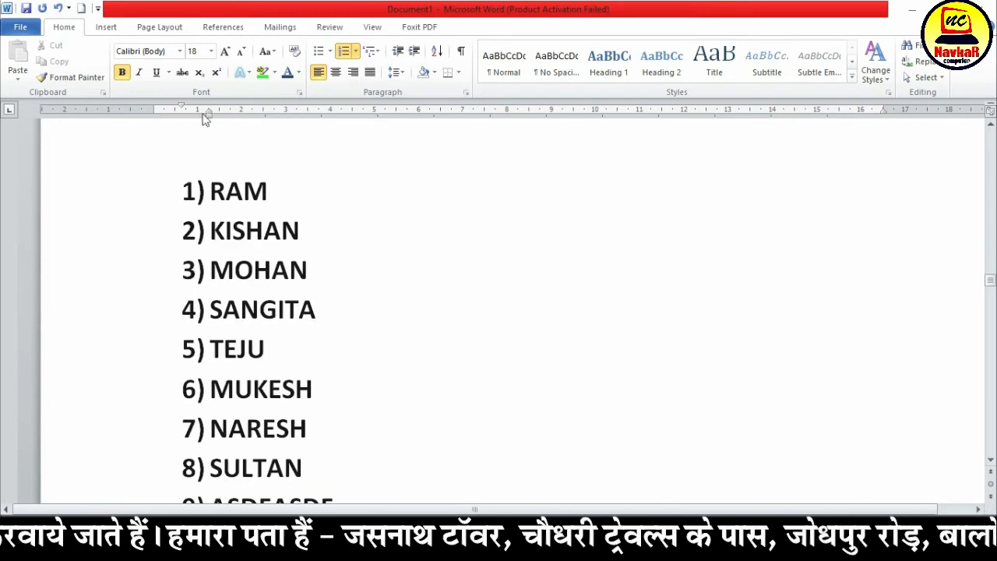
Toggle the numbering of the first nine list items off and on, and clear the selection
left_click_drag(214, 184, 363, 456)
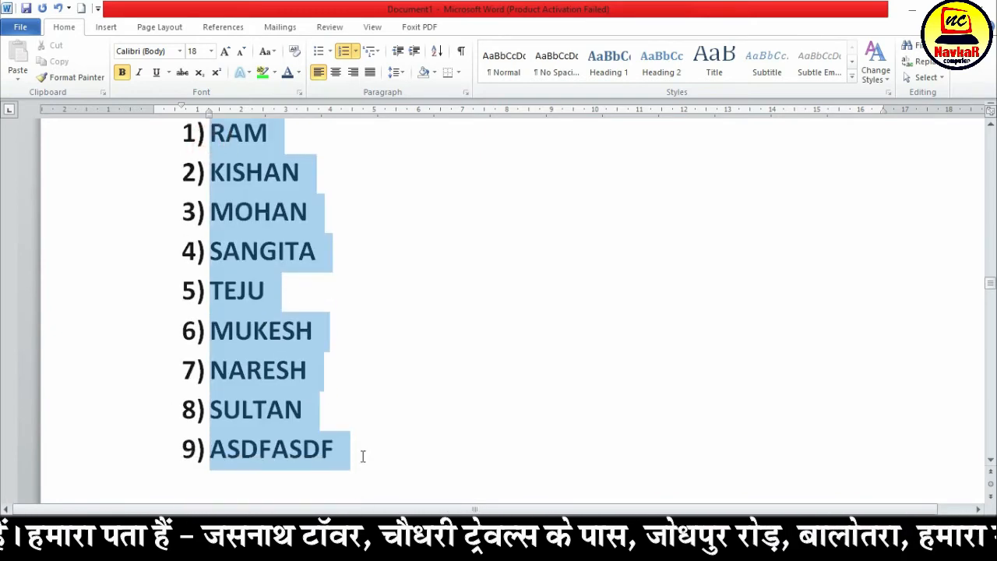
left_click(343, 55)
left_click(344, 53)
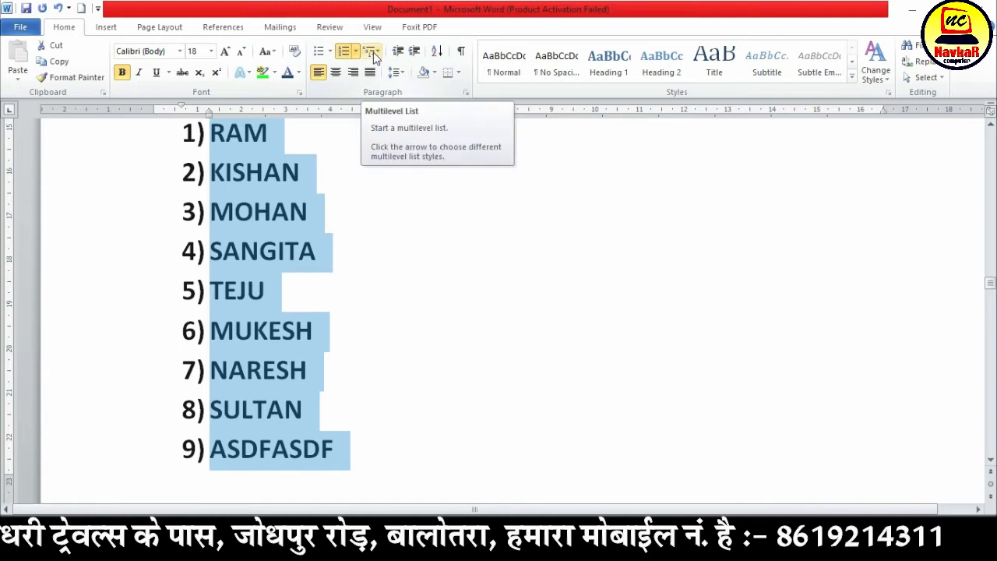
left_click(328, 218)
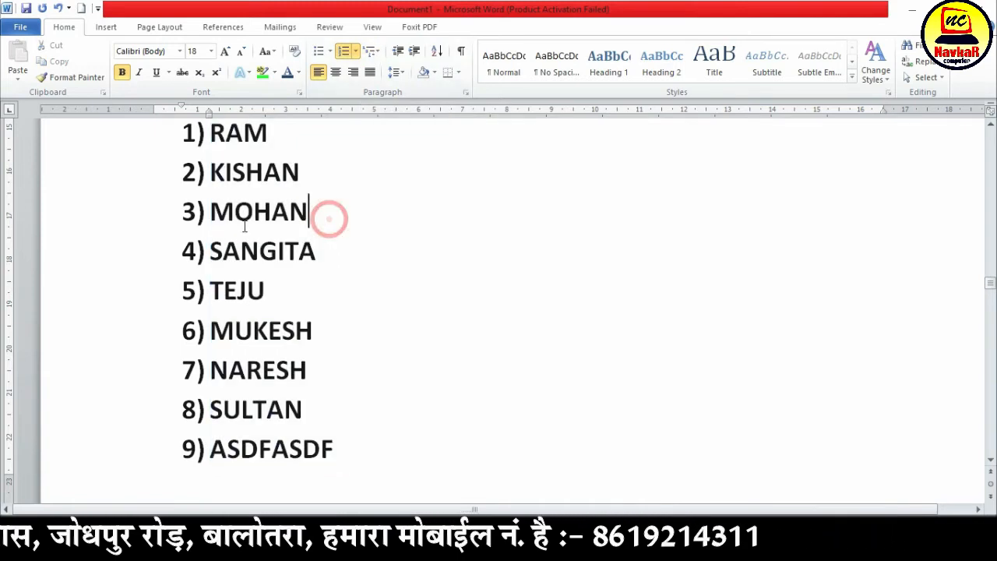
Insert blank lines between the KAJOL line and the numbered names, and enter COMPUTER directly below KAJOL
scroll(273, 229, "up", 4)
scroll(281, 238, "up", 1)
left_click(278, 262)
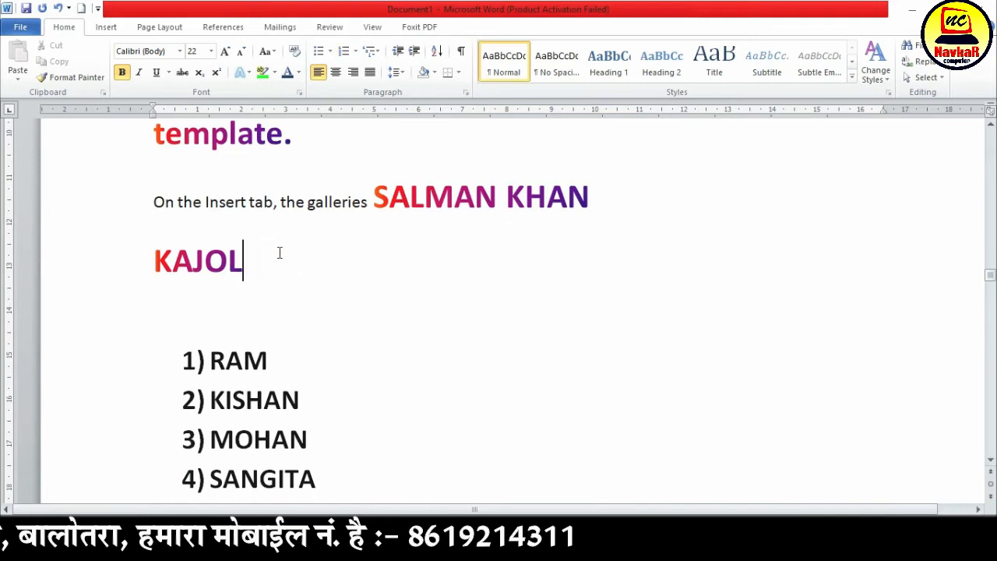
key("Return")
key("Return")
key("Return")
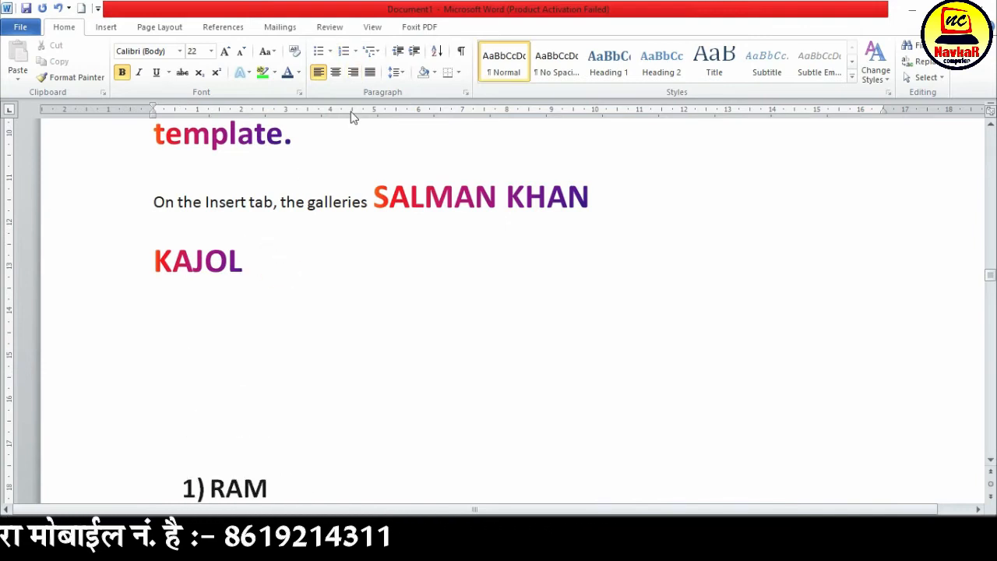
key("BackSpace")
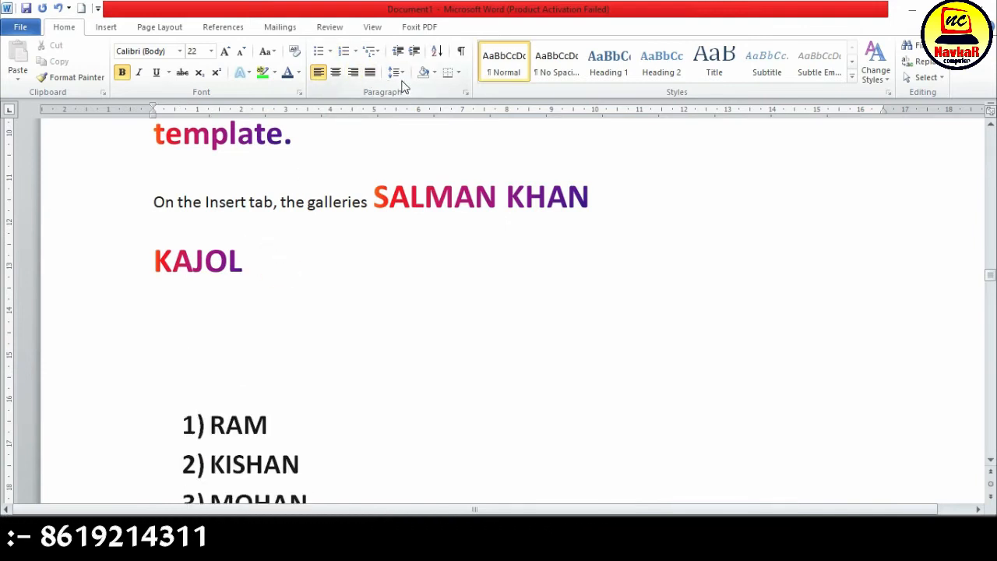
type("COMPUTER")
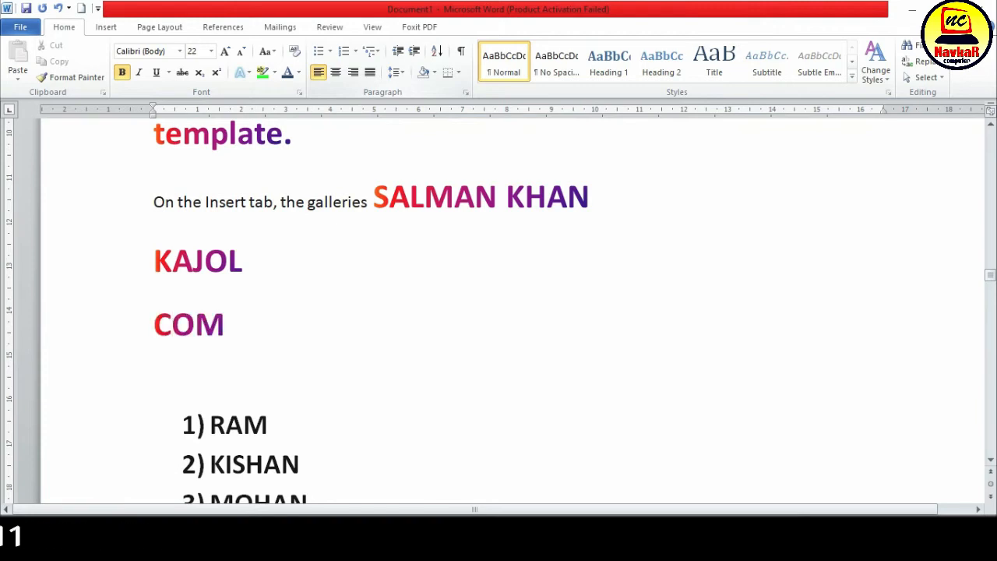
Add HARDWARE and SOFTWARE on separate lines below COMPUTER, each indented by one tab
key("Return")
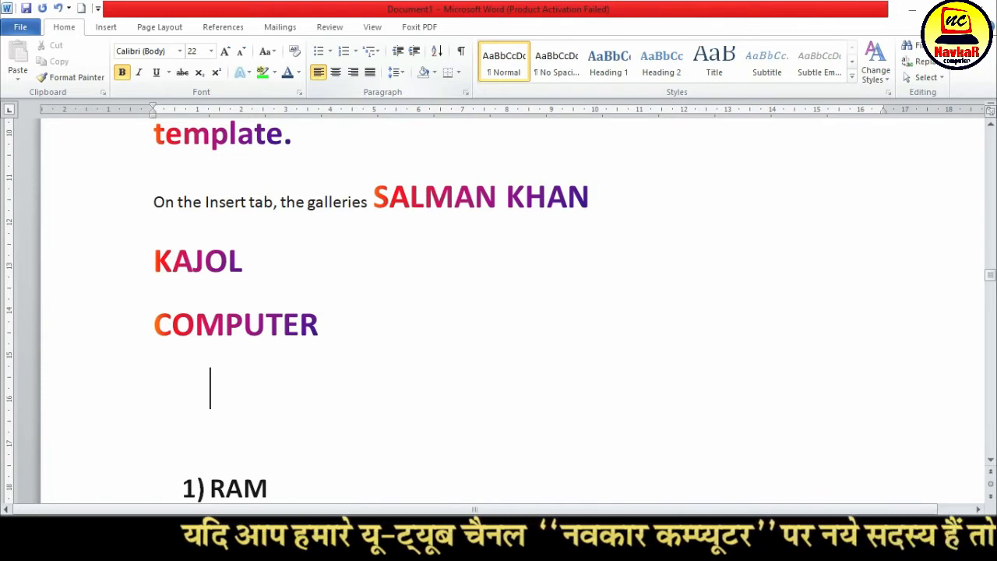
type("HARDWARE")
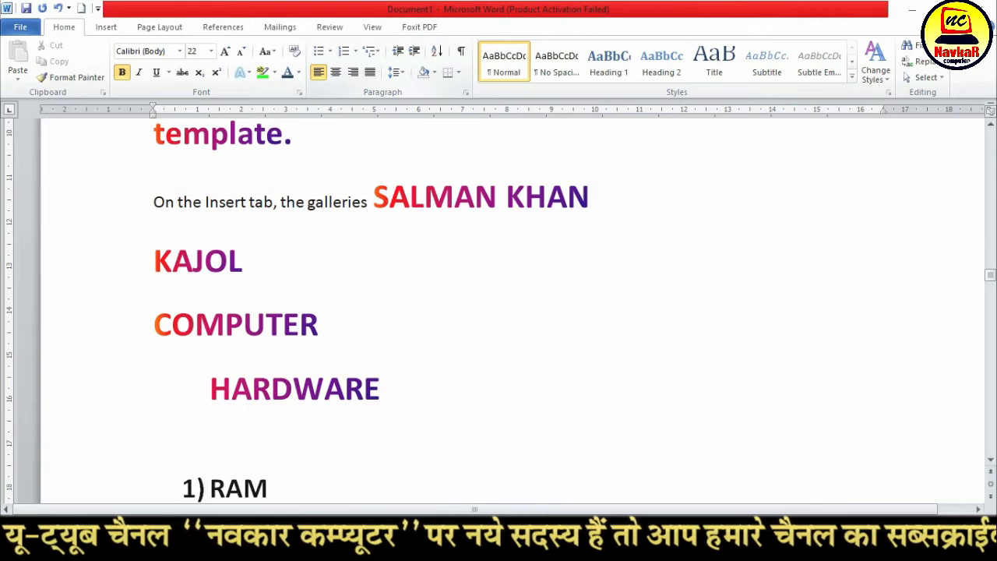
key("Return")
key("Tab")
type("SOFTWARE")
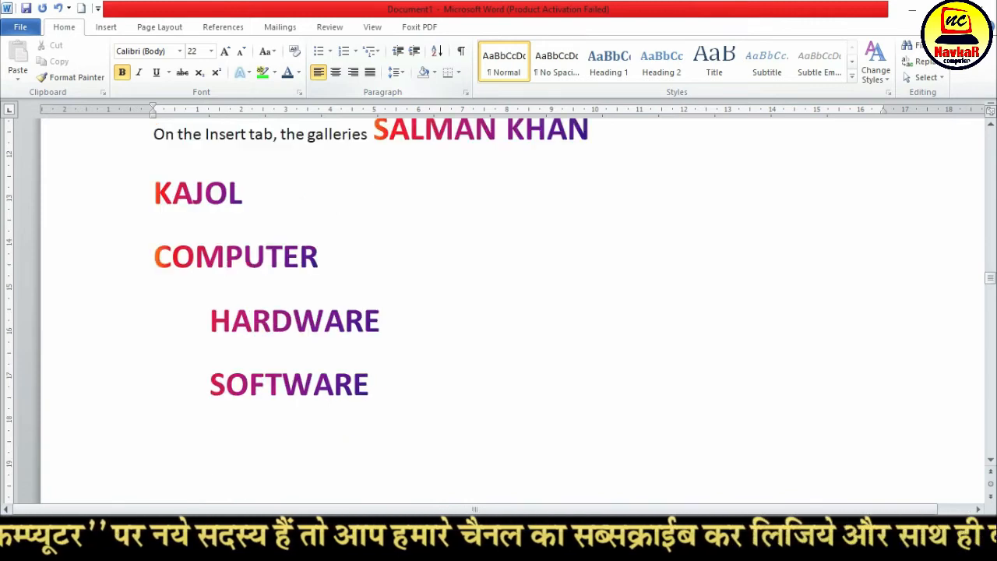
Add the unindented line MS OFFICE below SOFTWARE
key("Return")
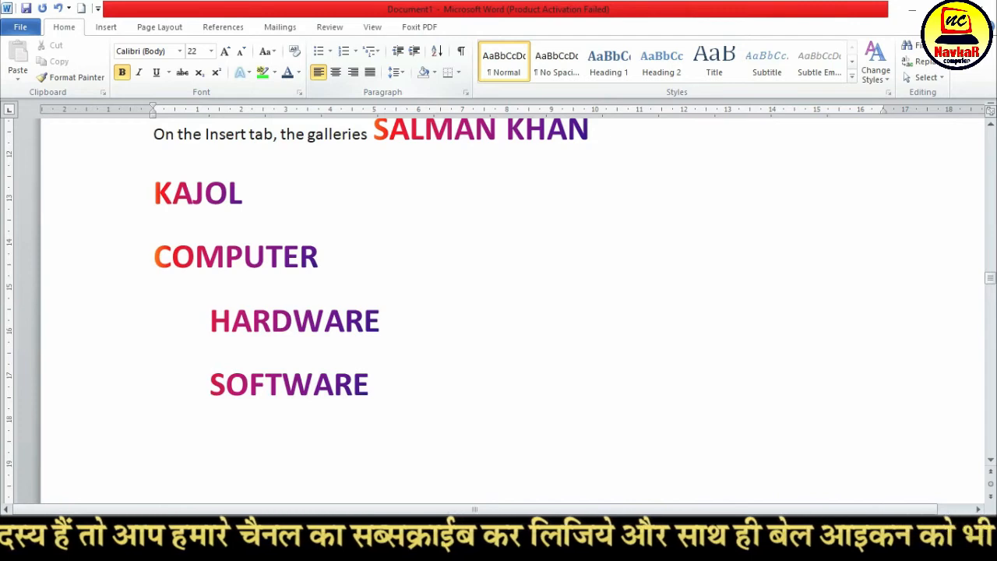
type("MI")
key("BackSpace")
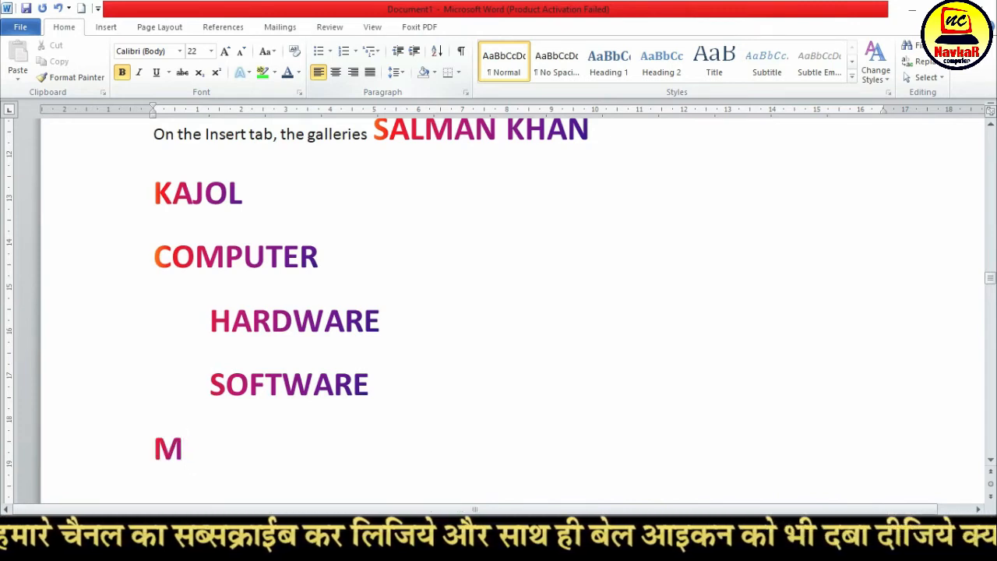
type("S OFFICE")
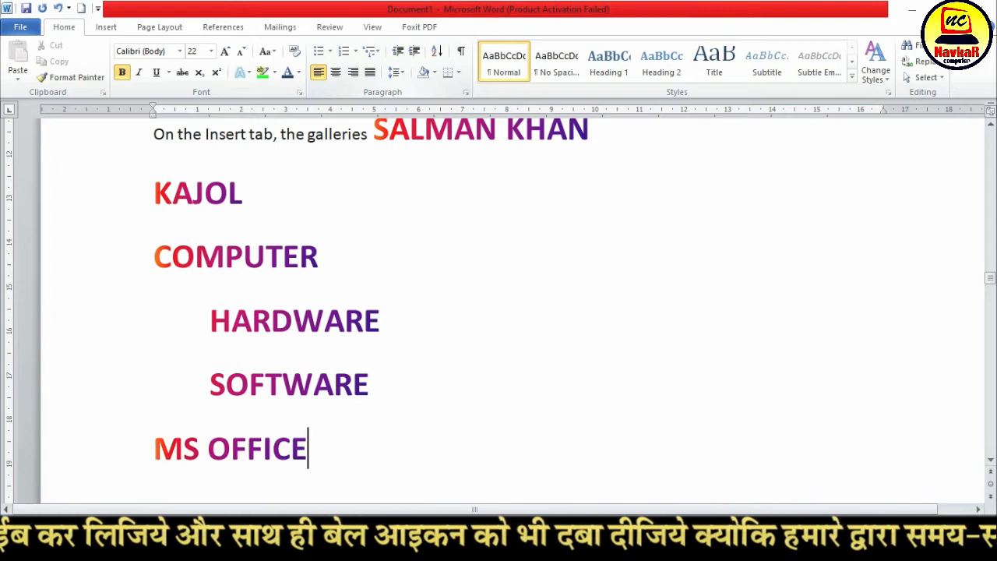
Add MS WORD, MS EXCEL and MS POWERPOINT on separate lines below MS OFFICE, each indented by one tab
key("Return")
key("Tab")
type("MS WORD")
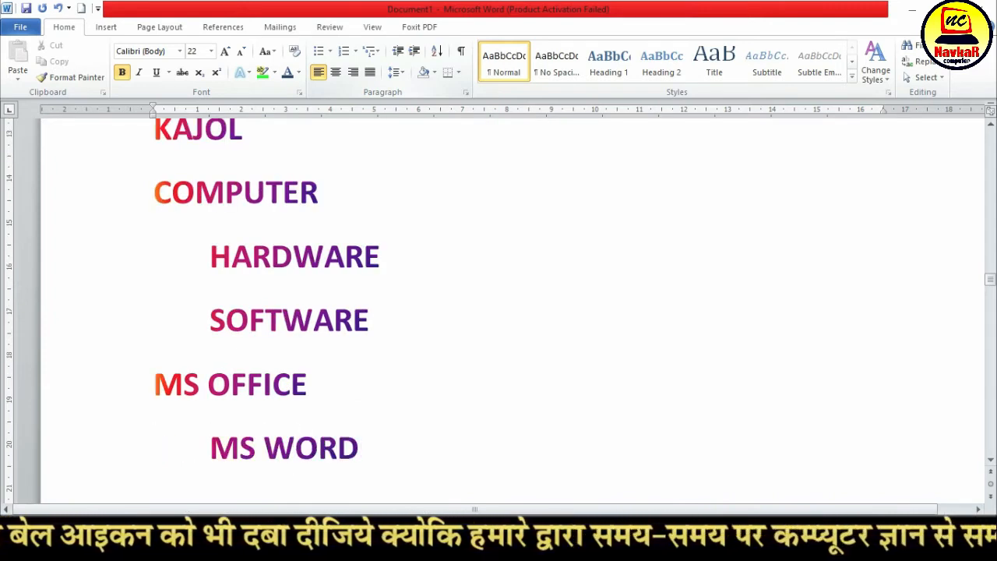
key("Return")
type("MS")
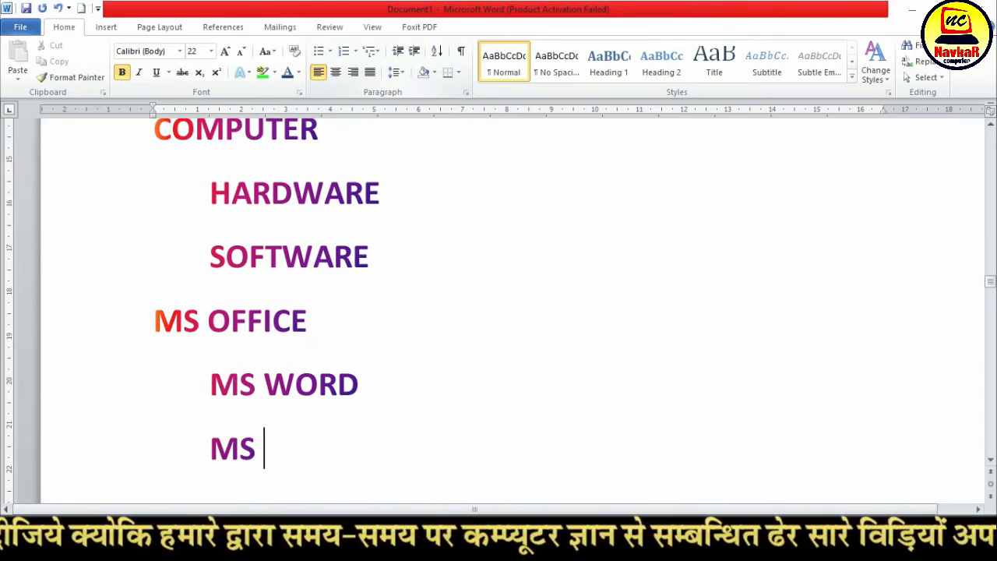
type(" EXCEL")
key("Return")
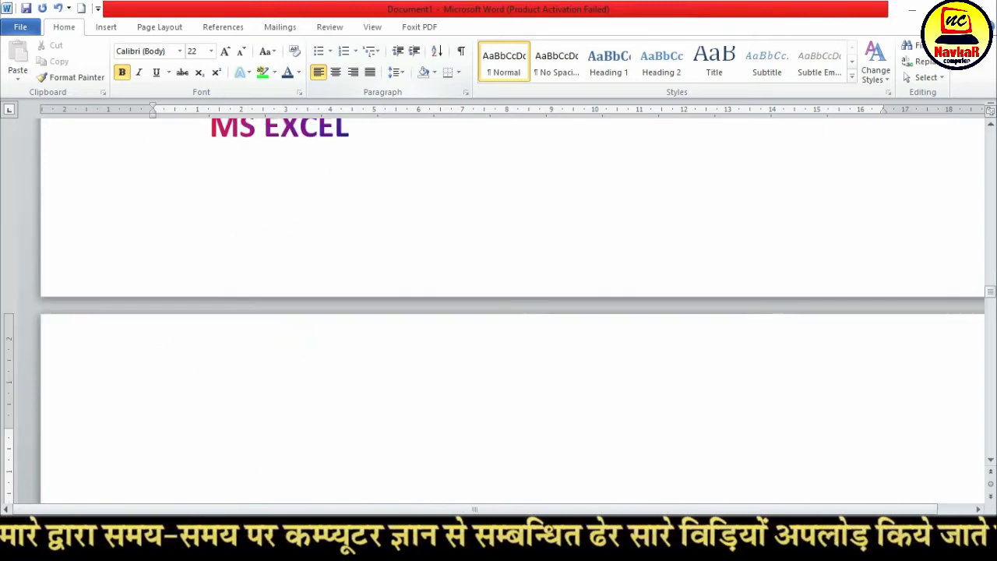
type("MS POWERP")
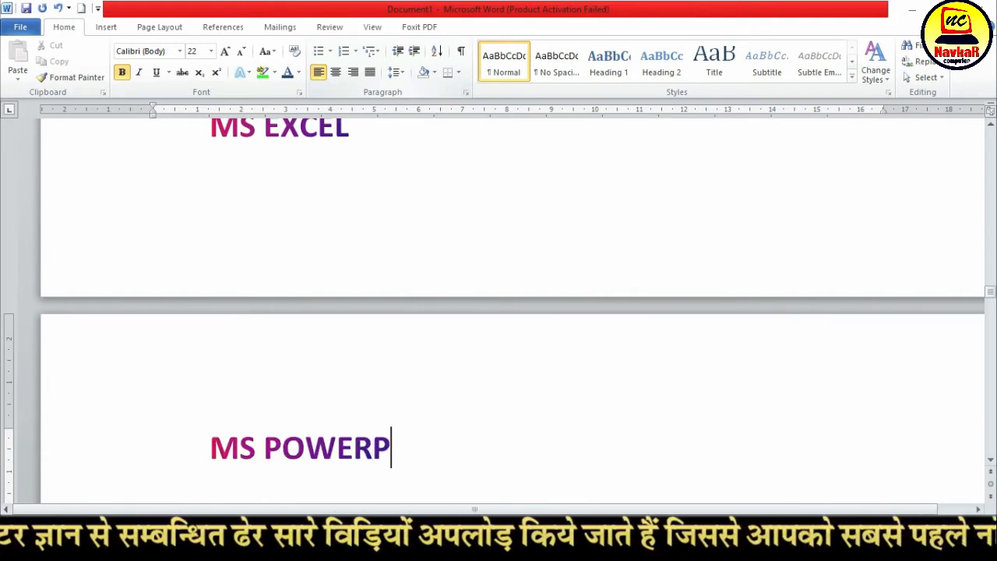
type("OINT")
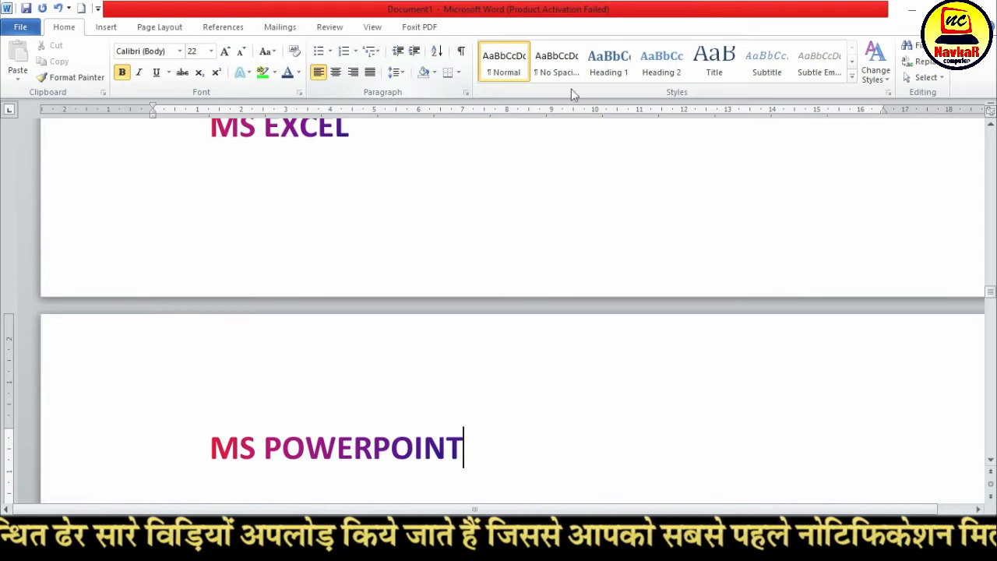
Apply the 1), a), i) multilevel list style to the lines from COMPUTER through MS POWERPOINT
scroll(147, 359, "up", 5)
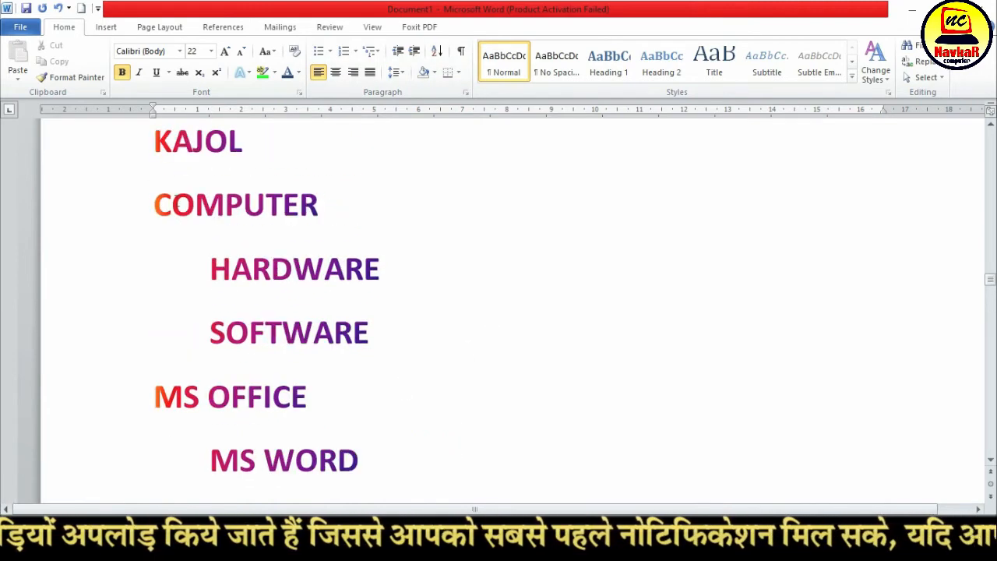
left_click_drag(149, 204, 499, 350)
scroll(441, 338, "up", 7)
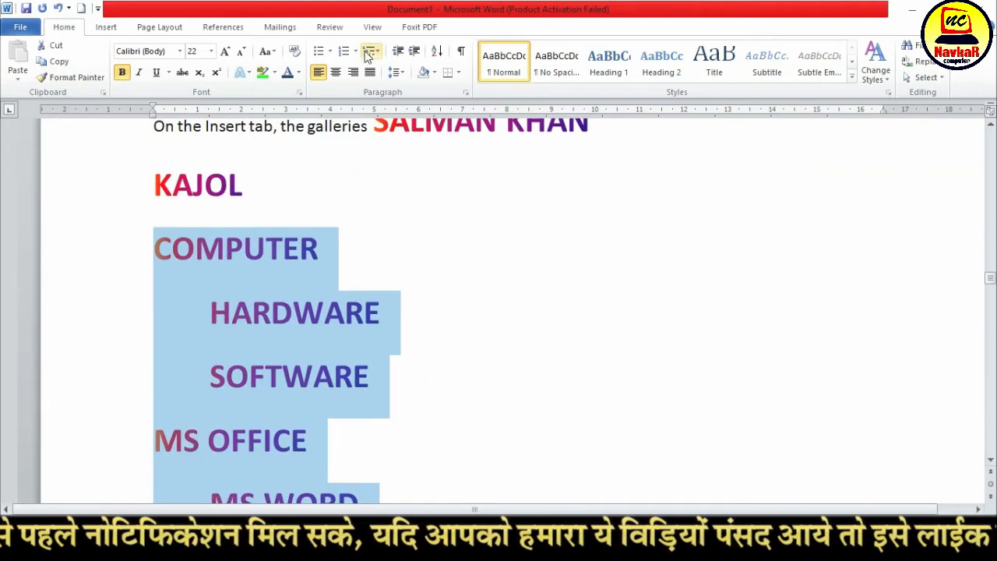
left_click(369, 52)
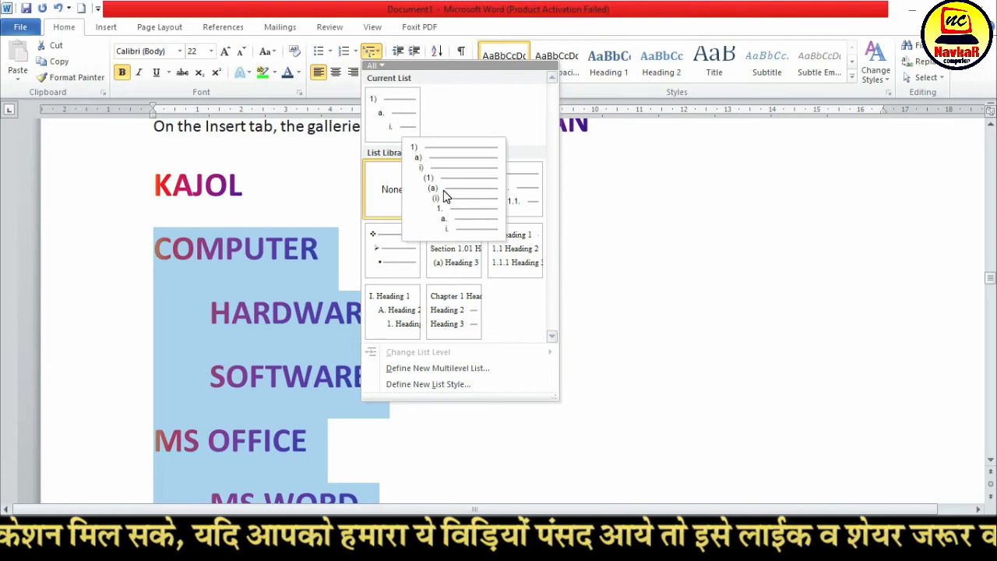
left_click(443, 191)
scroll(233, 279, "down", 3)
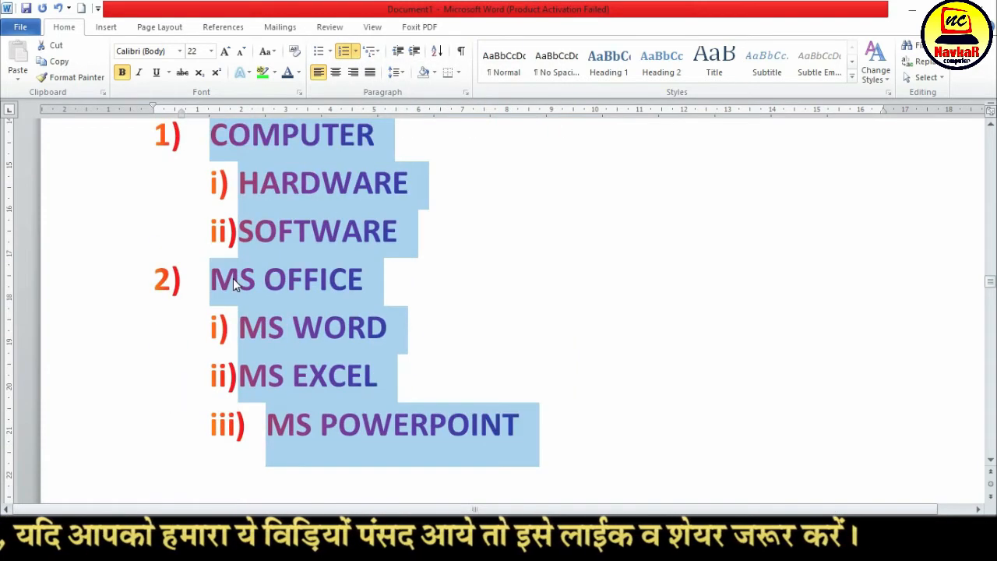
Examine the main items COMPUTER and MS OFFICE and their sub-items in the multilevel list
left_click(241, 206)
scroll(175, 150, "up", 1)
left_click(212, 188)
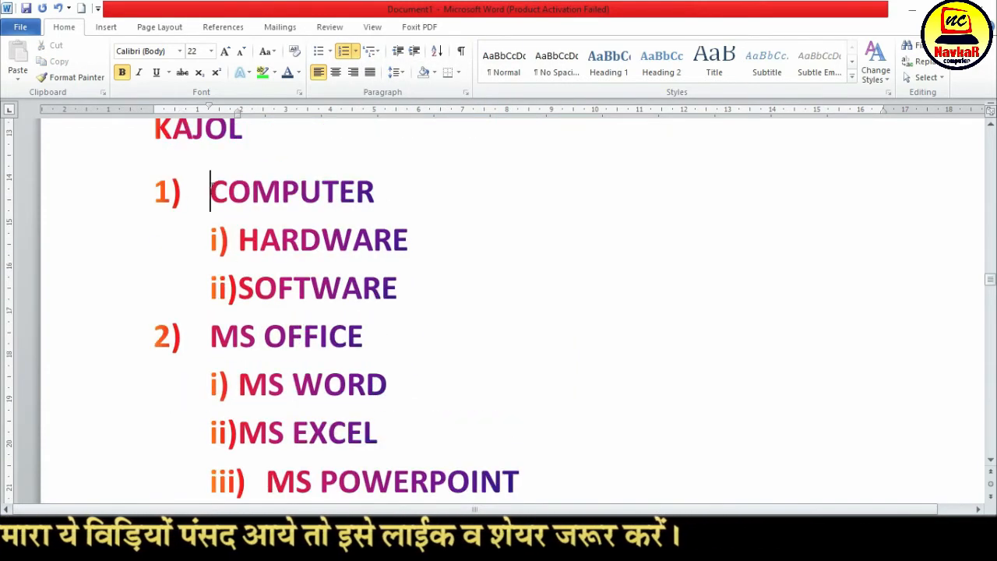
left_click_drag(211, 191, 355, 193)
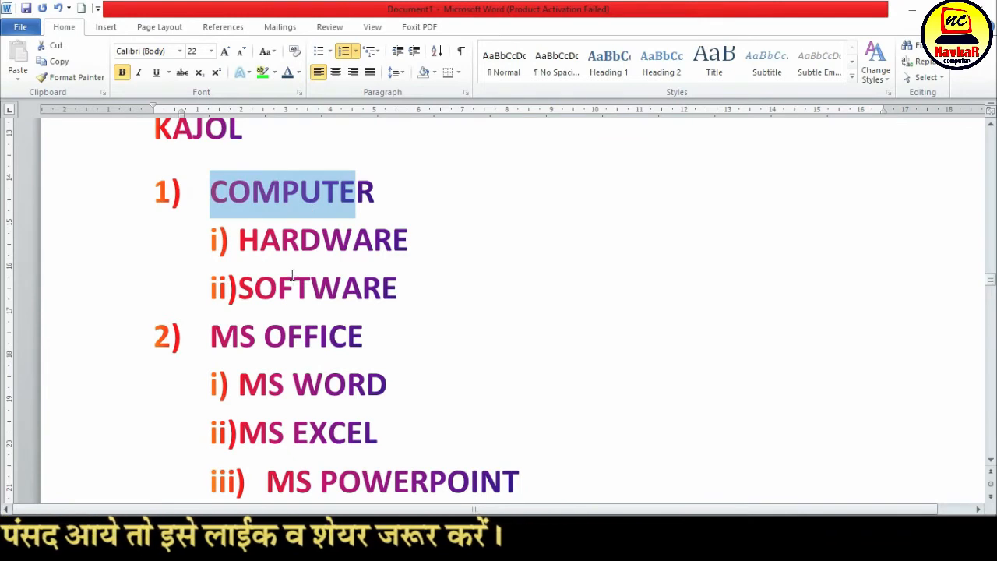
scroll(292, 276, "down", 1)
left_click_drag(204, 279, 336, 299)
scroll(296, 472, "down", 3)
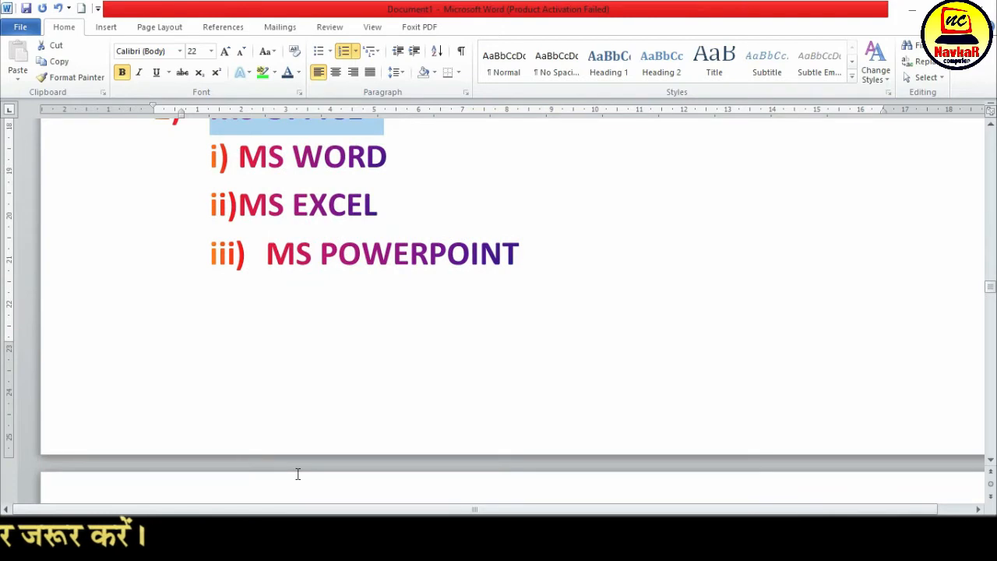
scroll(296, 473, "up", 4)
Change the whole COMPUTER to MS POWERPOINT list to the 1., 1.1., 1.1.1. multilevel style
left_click_drag(212, 180, 559, 414)
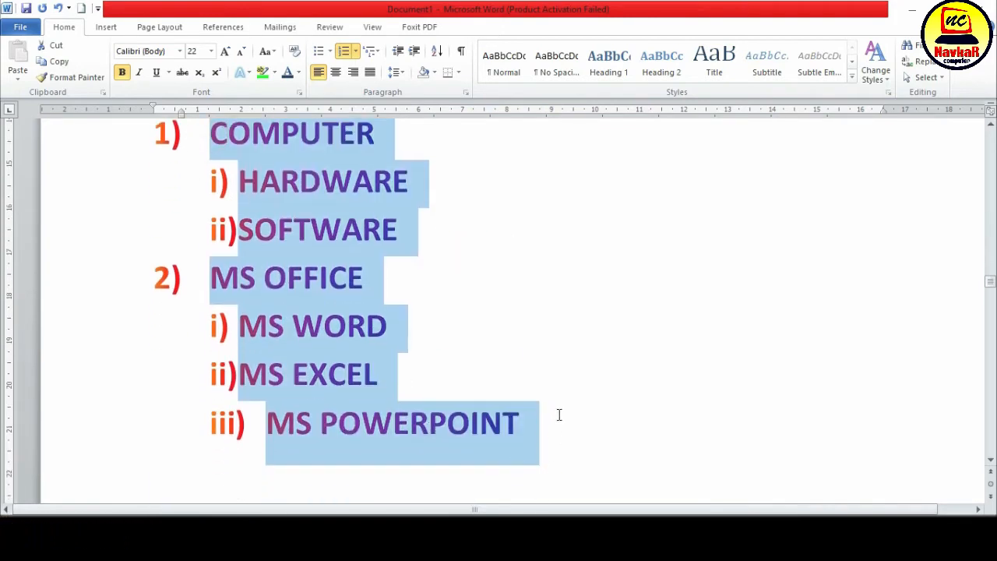
left_click(372, 51)
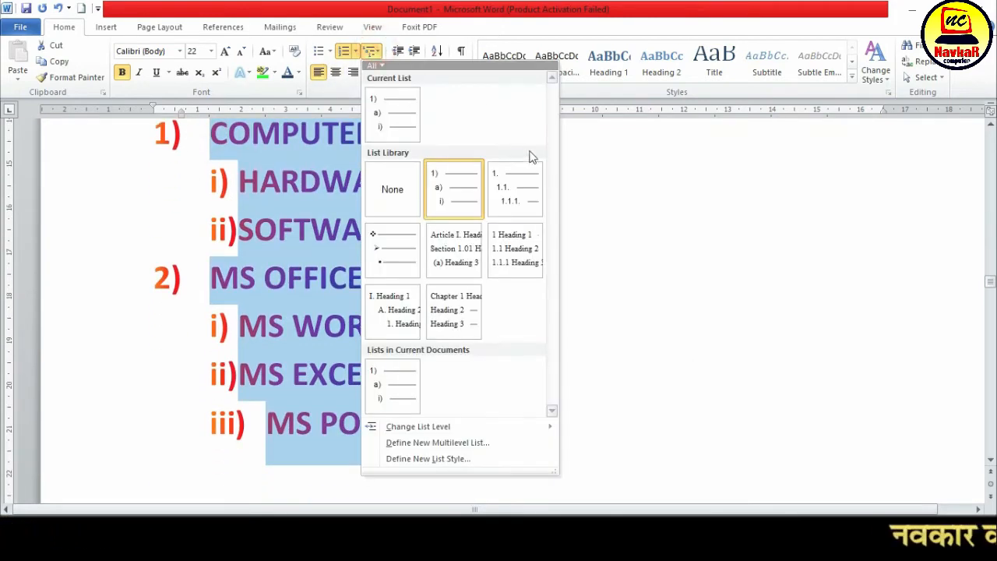
left_click(514, 187)
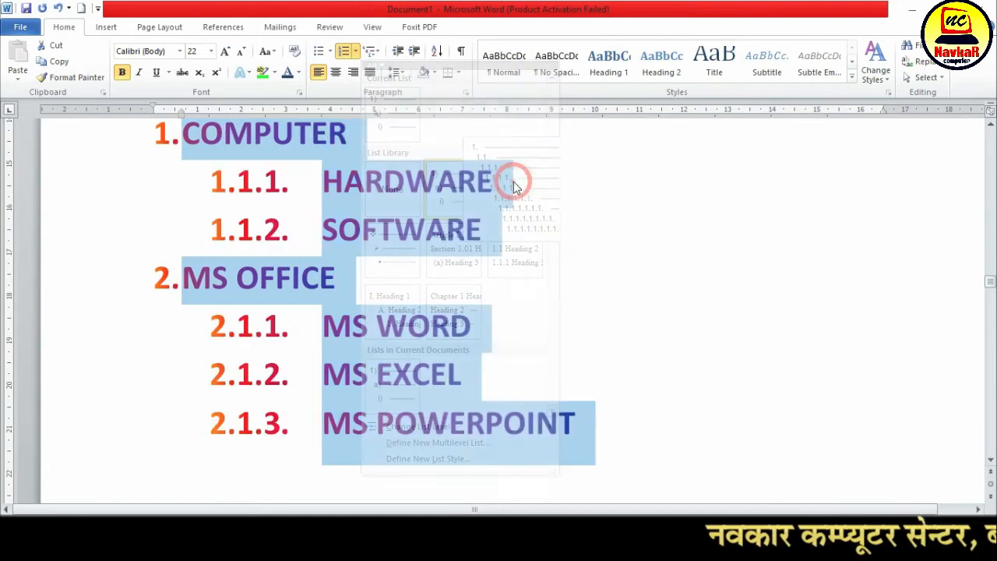
Change the selected COMPUTER to MS POWERPOINT list to the multilevel symbol bullet style that starts with ❖
scroll(353, 415, "up", 1)
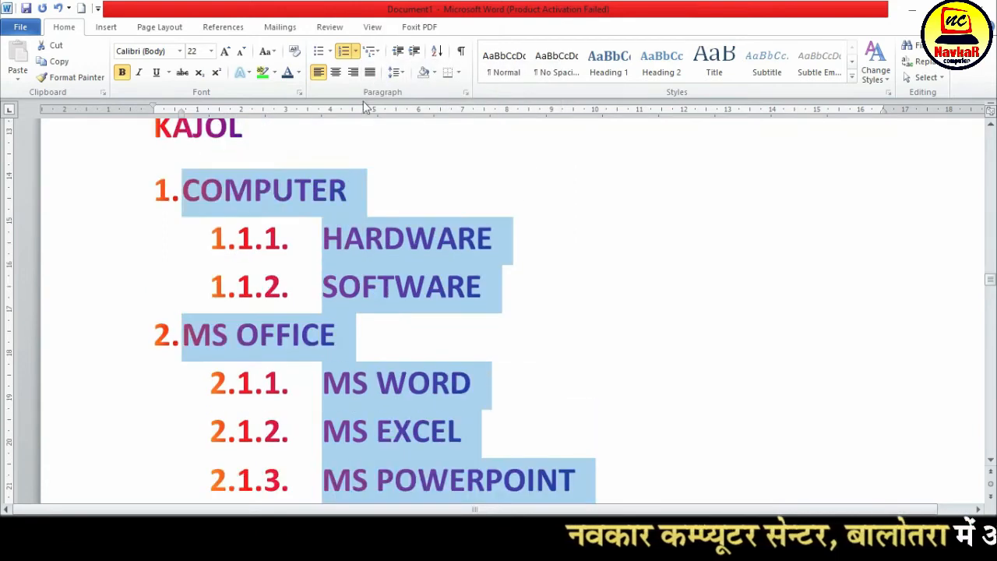
left_click(371, 51)
mouse_move(406, 269)
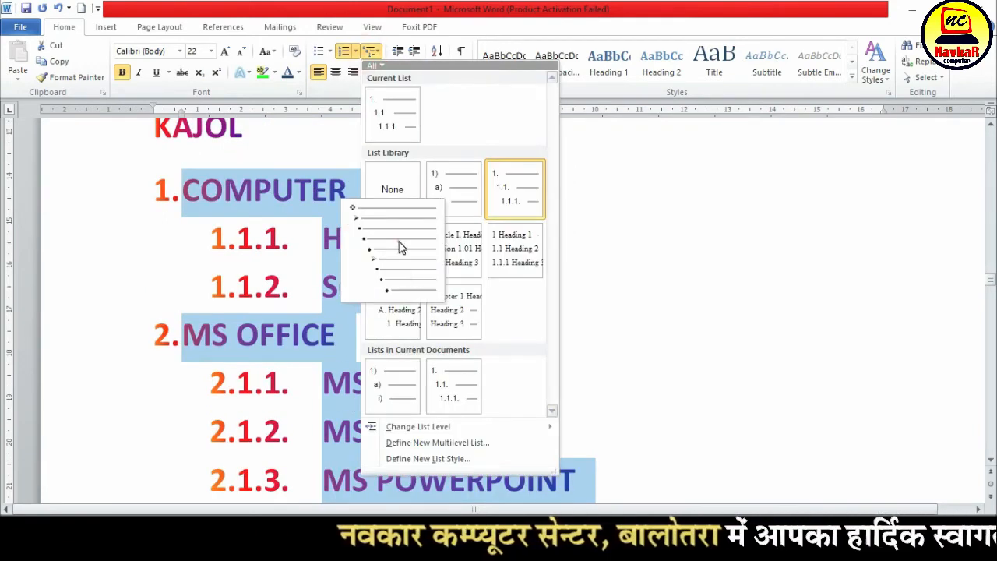
left_click(401, 247)
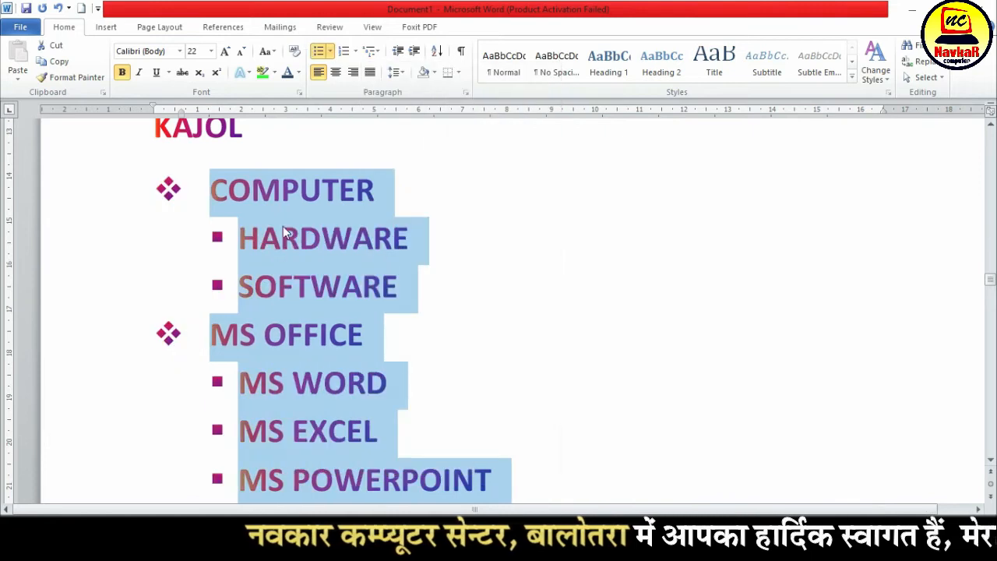
Change the selected list to the Article I., Section 1.01, (a) heading multilevel style
left_click(371, 51)
left_click(454, 265)
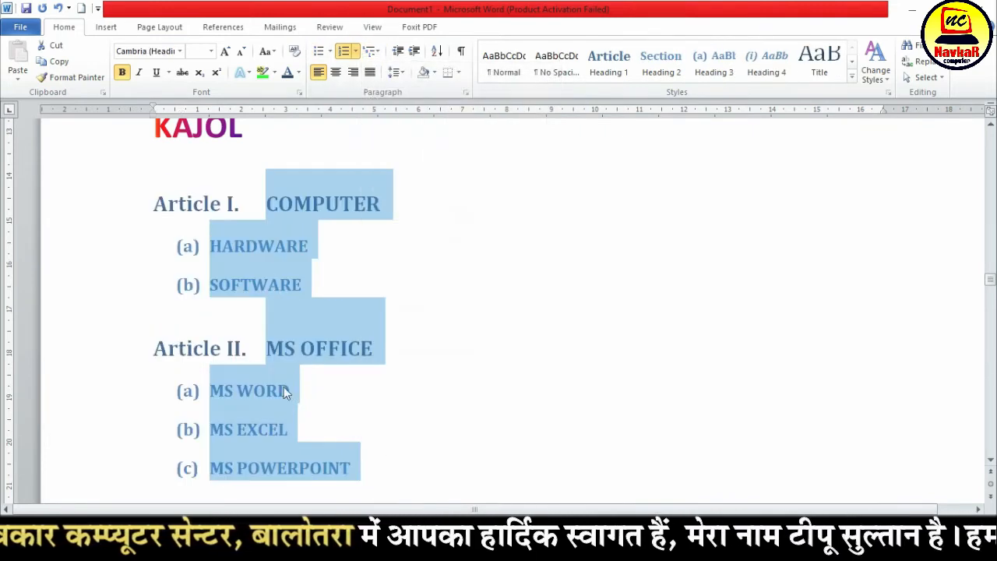
Change the selected COMPUTER to MS POWERPOINT list to the 1), a), i) multilevel style
left_click(371, 51)
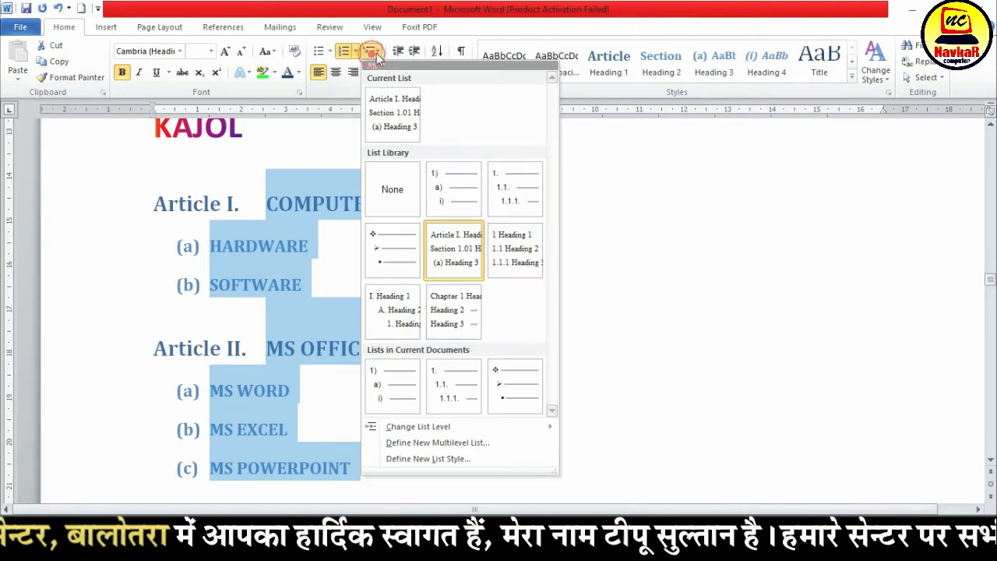
mouse_move(458, 333)
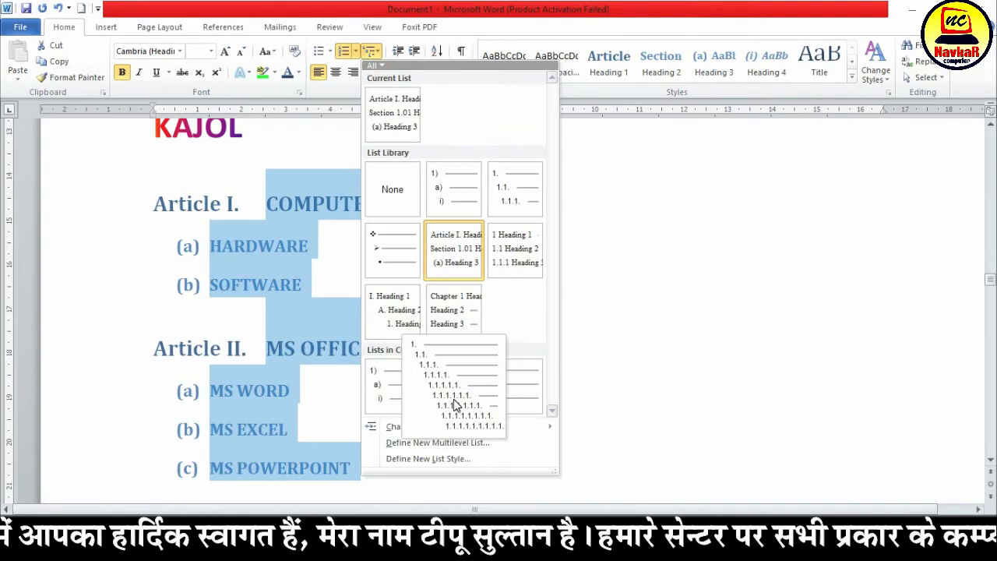
left_click(385, 399)
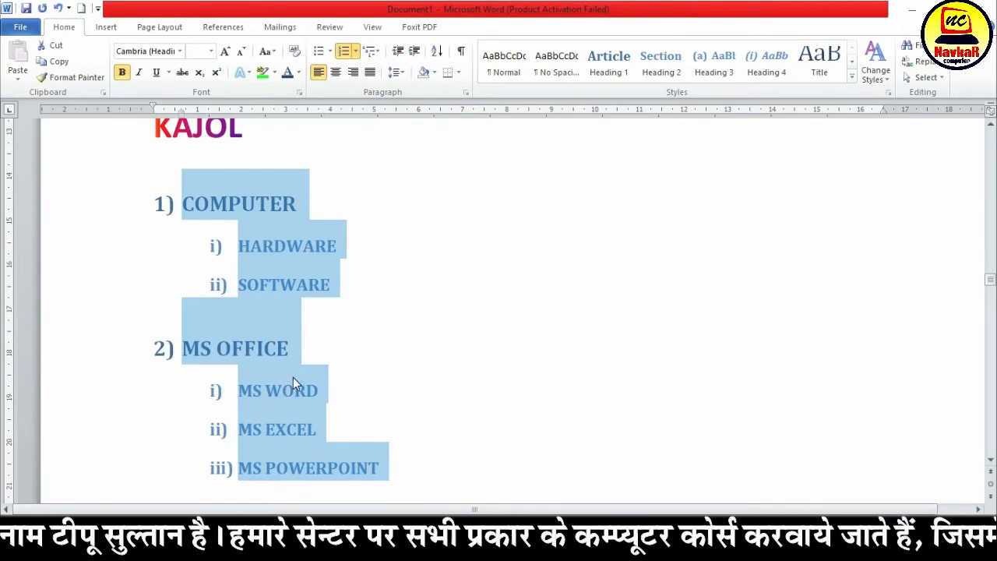
Undo the recent multilevel style changes until the COMPUTER to MS POWERPOINT list is back to its original 1), i) numbering
key("ctrl+z")
key("ctrl+y")
key("ctrl+y")
key("ctrl+y")
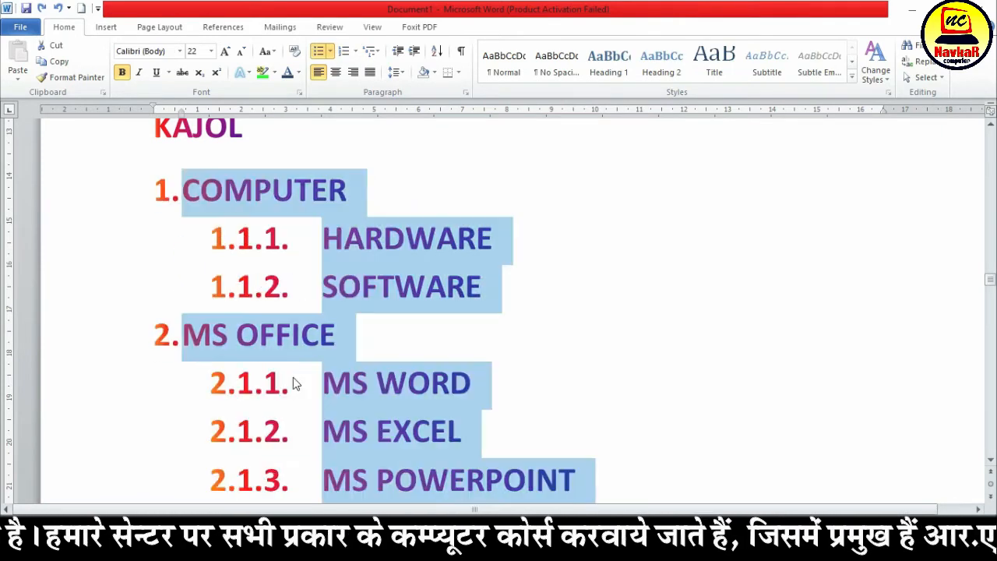
left_click(449, 251)
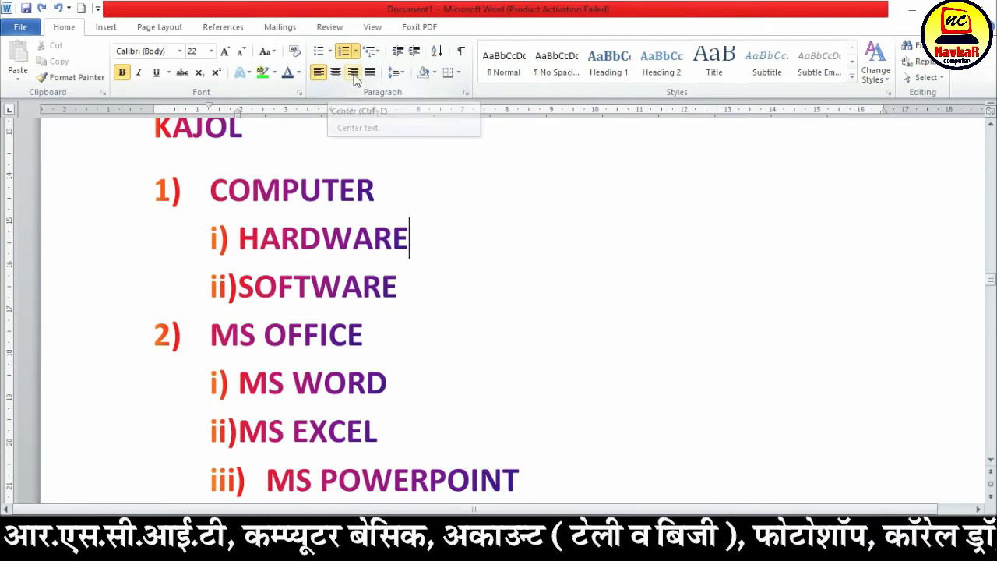
Go to the document's last page and select its final paragraph, starting "Most controls offer", to examine its left alignment
scroll(381, 304, "up", 15)
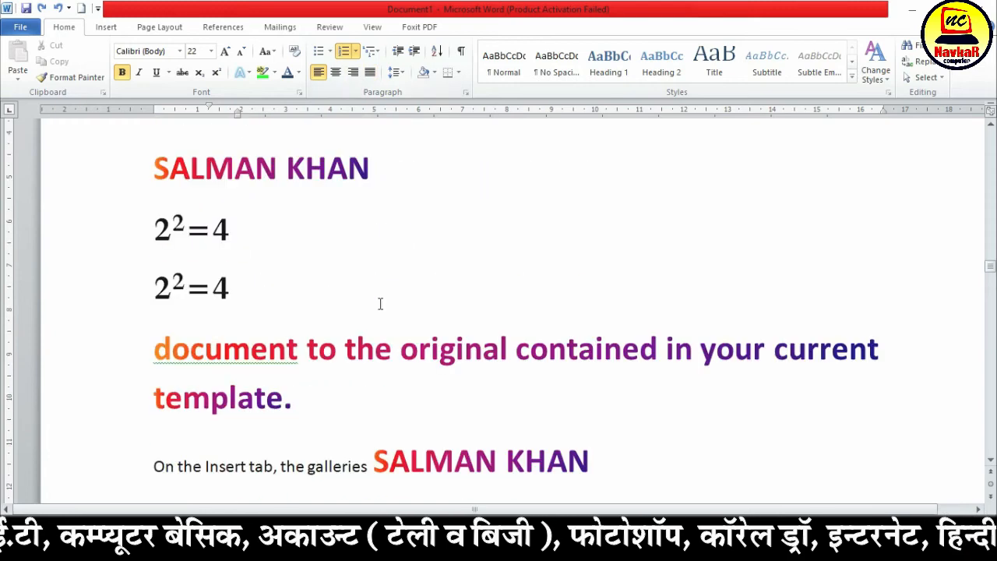
scroll(390, 311, "up", 10)
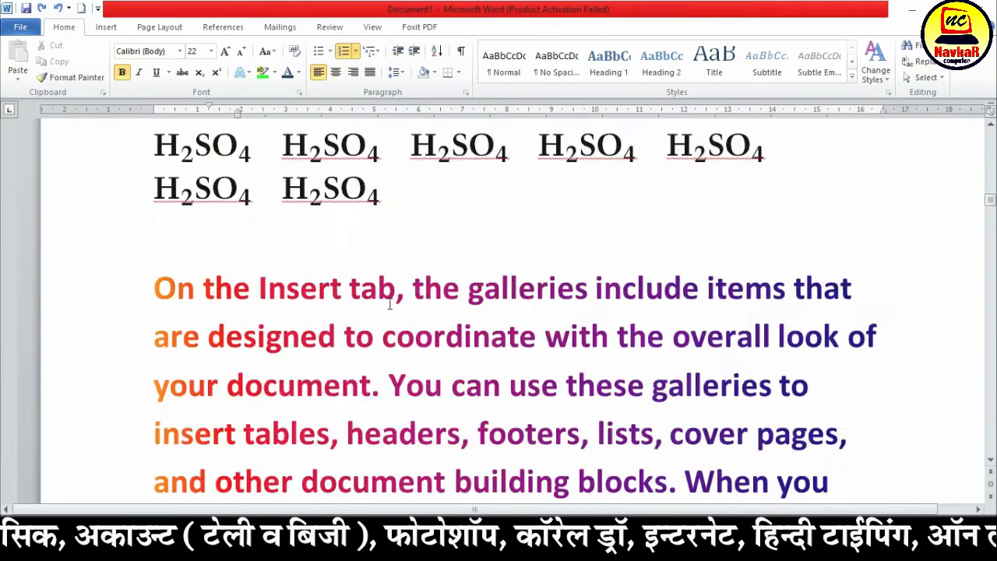
scroll(395, 306, "down", 5, "ctrl")
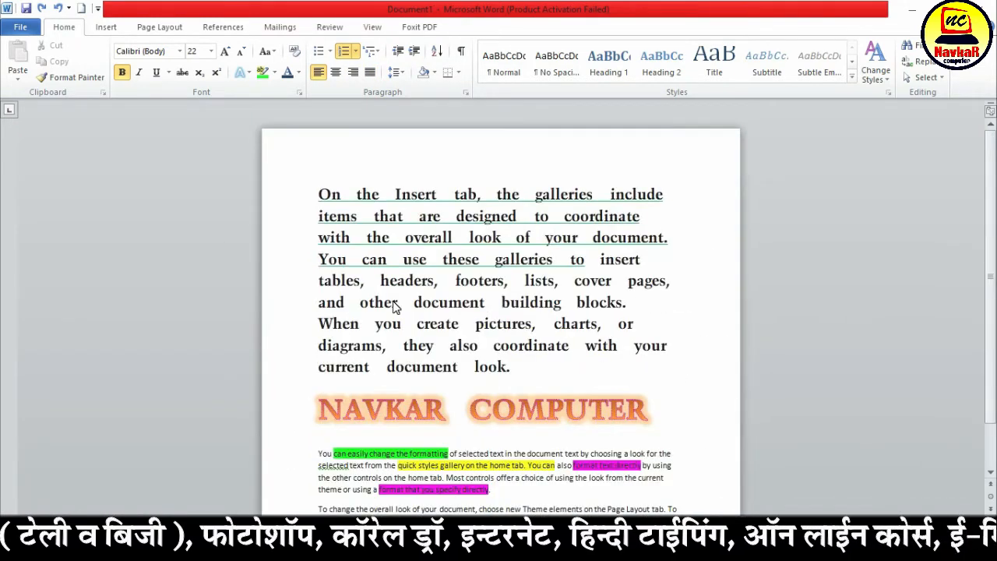
scroll(395, 307, "down", 4, "ctrl")
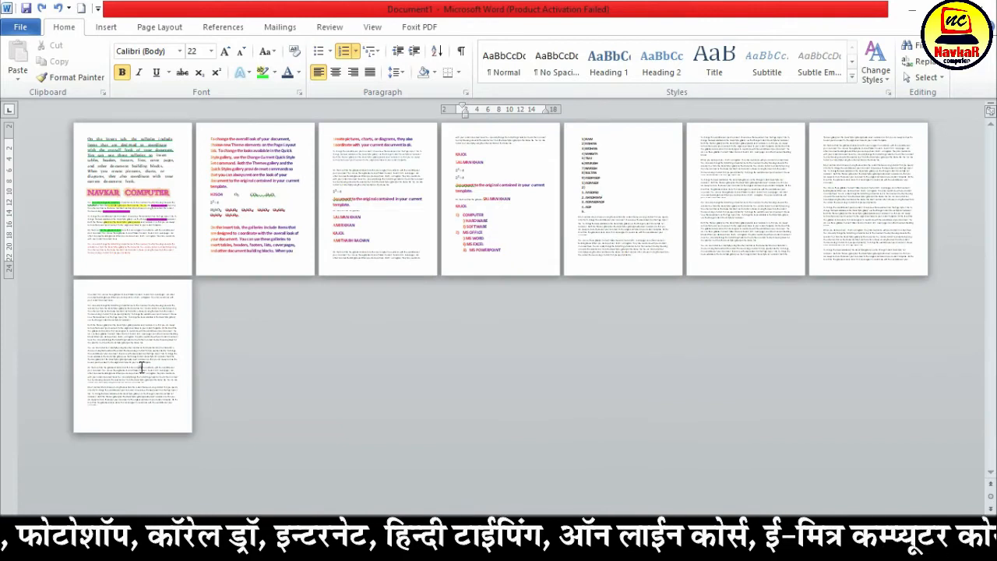
left_click(141, 365)
scroll(117, 412, "up", 12, "ctrl")
scroll(298, 364, "down", 1, "ctrl")
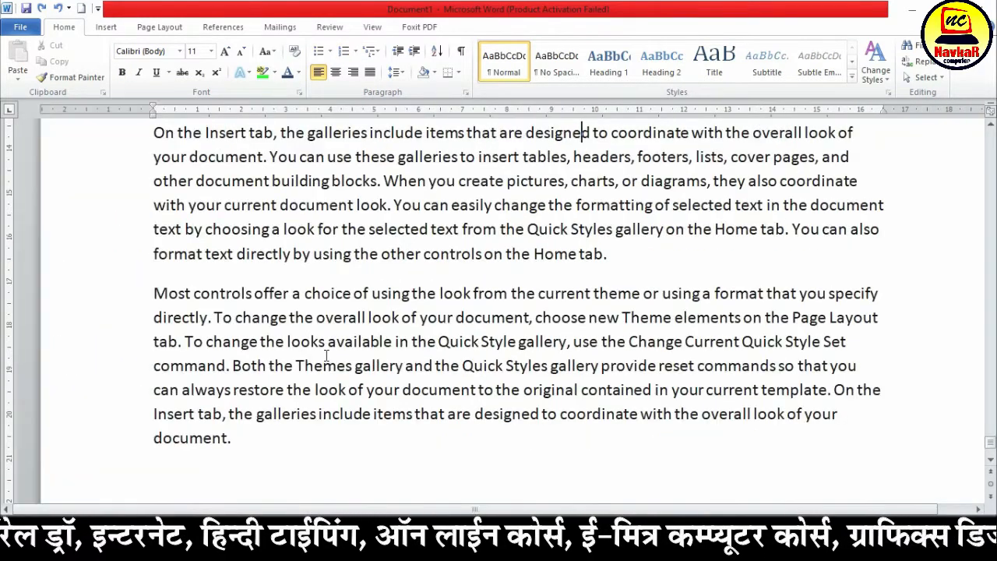
left_click(146, 294)
left_click_drag(146, 294, 272, 451)
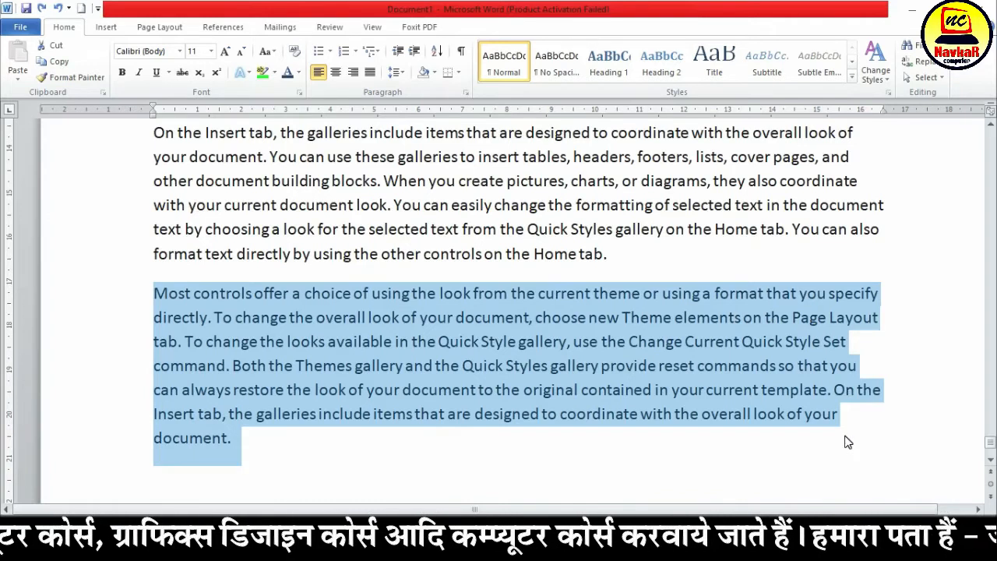
Add the left-aligned line "I AM A TEACHER." below the document's final paragraph
left_click(309, 448)
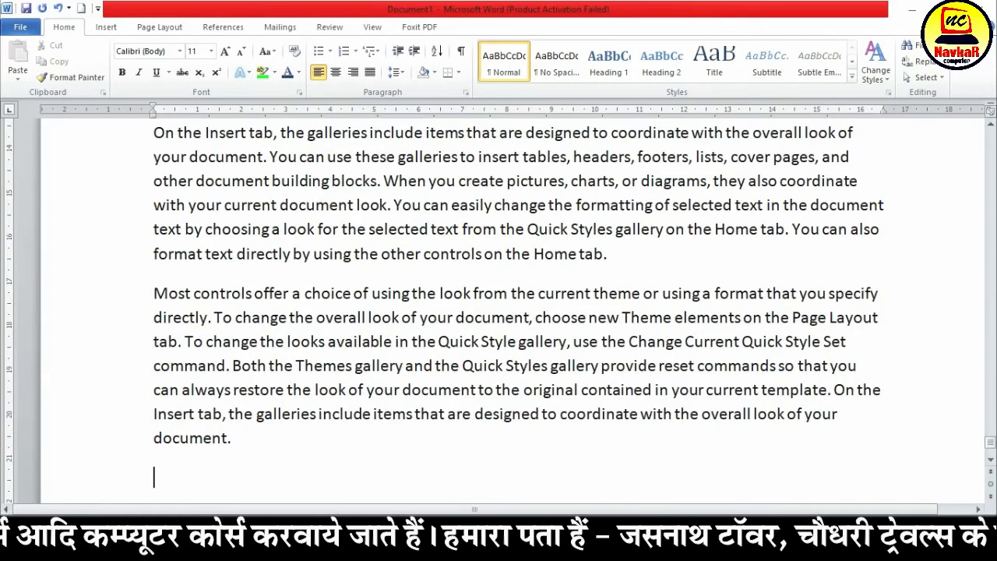
key("Return")
type("I AM")
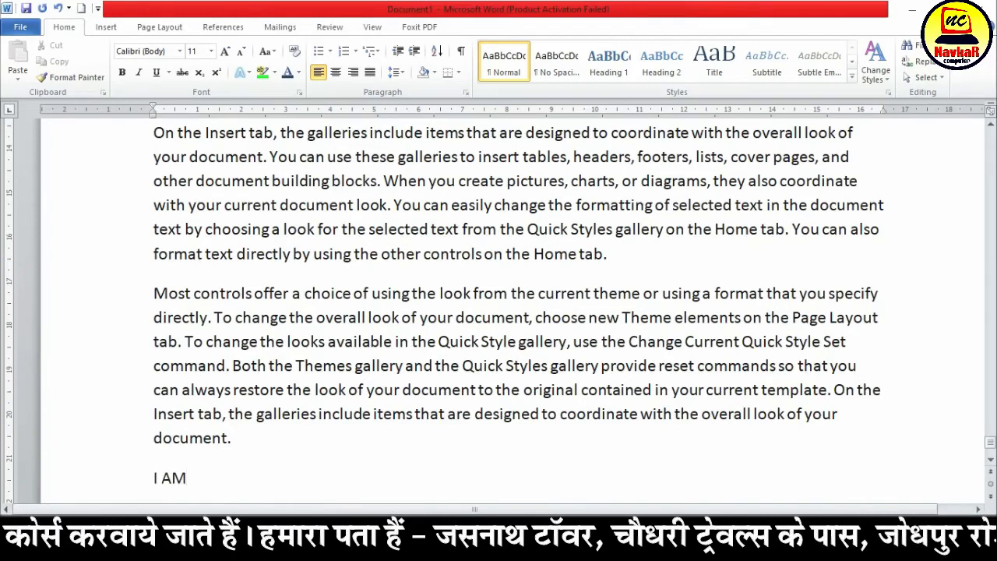
type(" A TEACHER.")
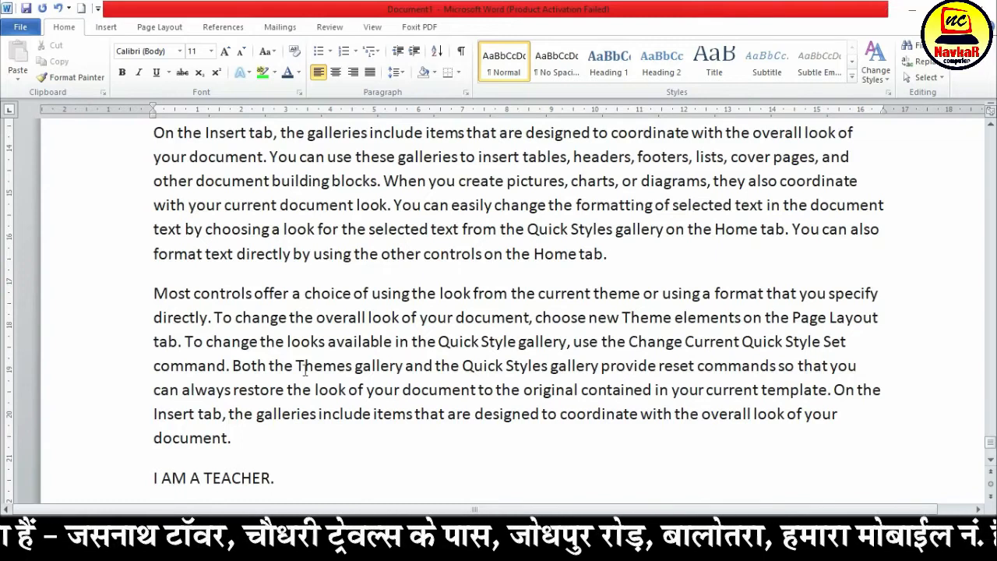
Insert the centred lines "NAVAKR COMPUTER", "CENTER BALOTRA" and "BARMER" above the "Most controls offer" paragraph
key("Return")
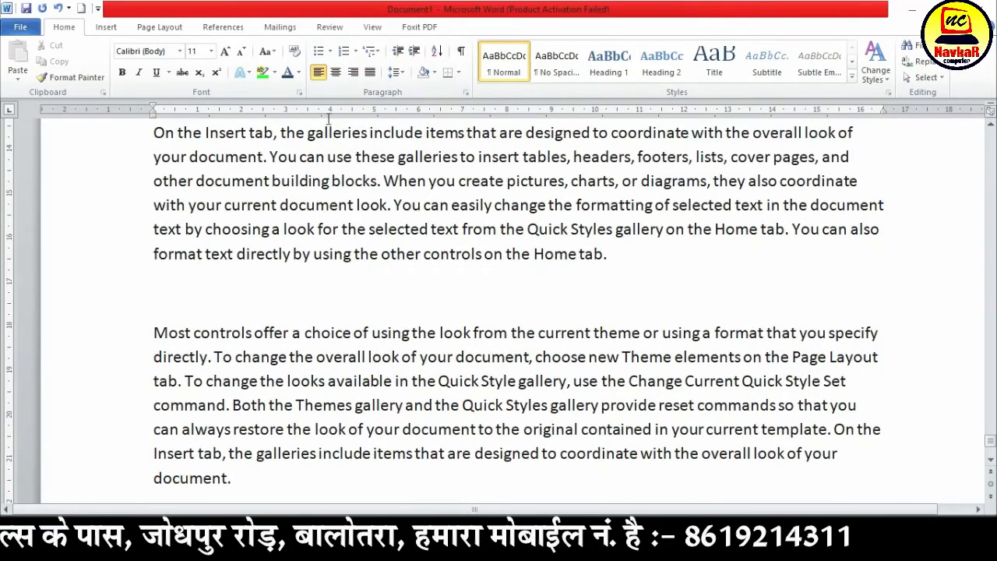
left_click(339, 72)
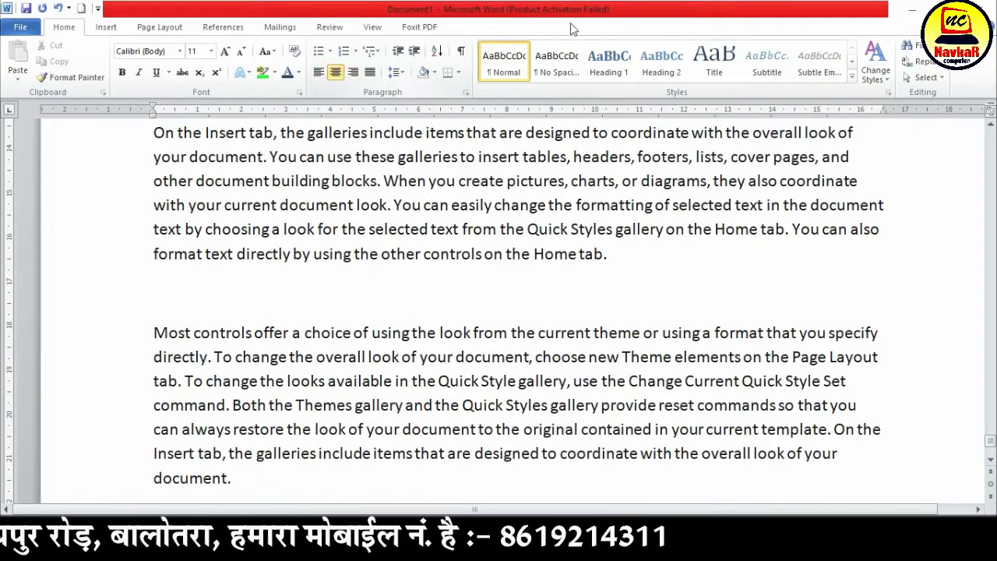
type("NAVAKR COMPUTER")
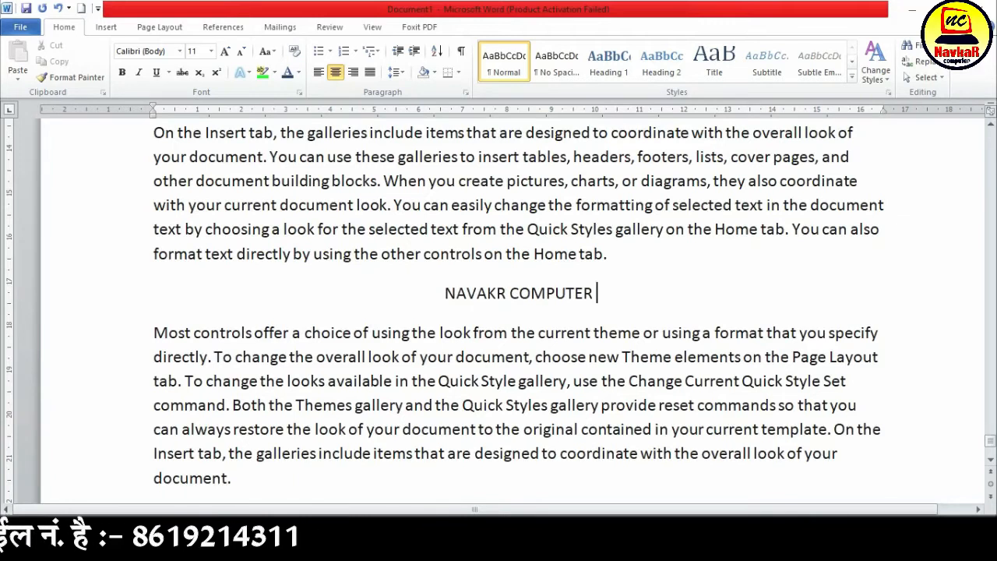
key("Return")
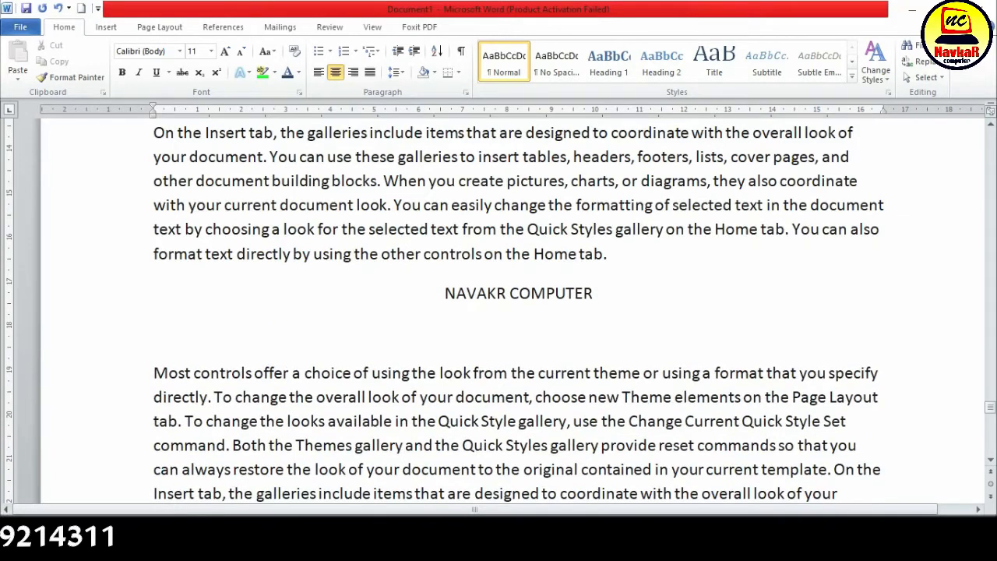
type("CENTER BALOTRA")
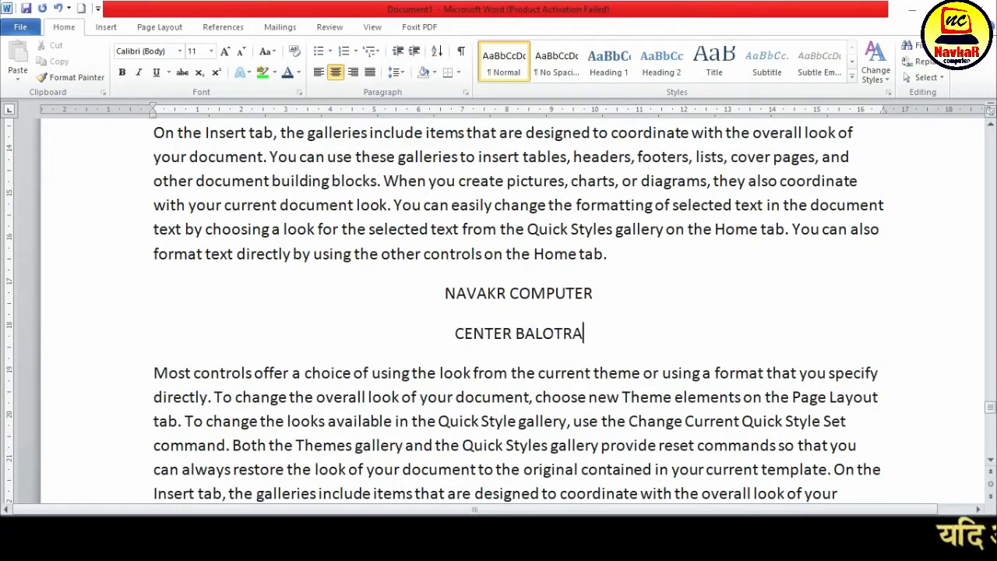
key("Return")
type("BARMER")
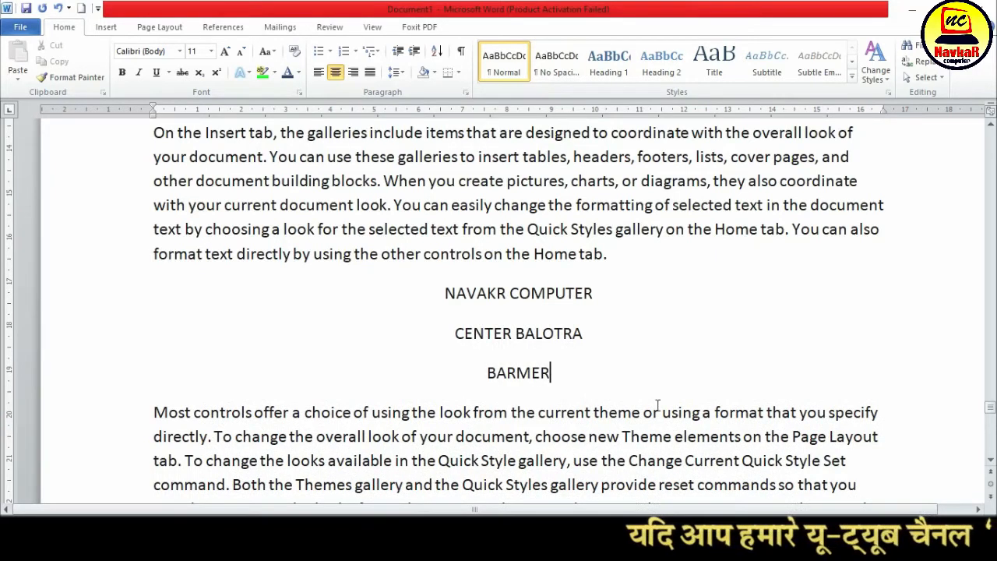
Make the three centred lines bold and underlined, and enlarge their font to size 26
left_click_drag(575, 378, 577, 290)
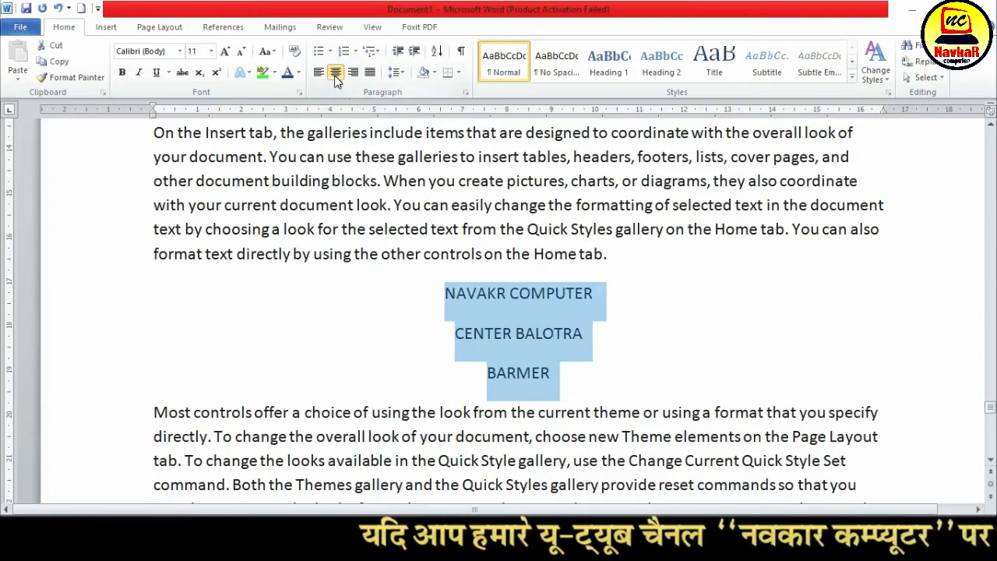
left_click(123, 72)
left_click(227, 50)
left_click(155, 72)
left_click(226, 50)
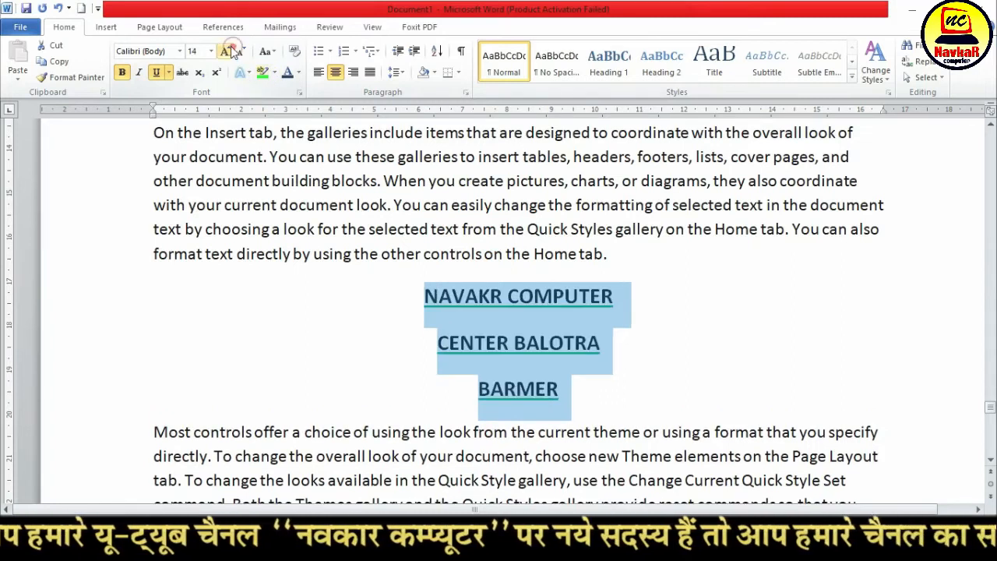
left_click(226, 51)
left_click(226, 50)
left_click(225, 51)
left_click(226, 50)
left_click(226, 51)
left_click(226, 51)
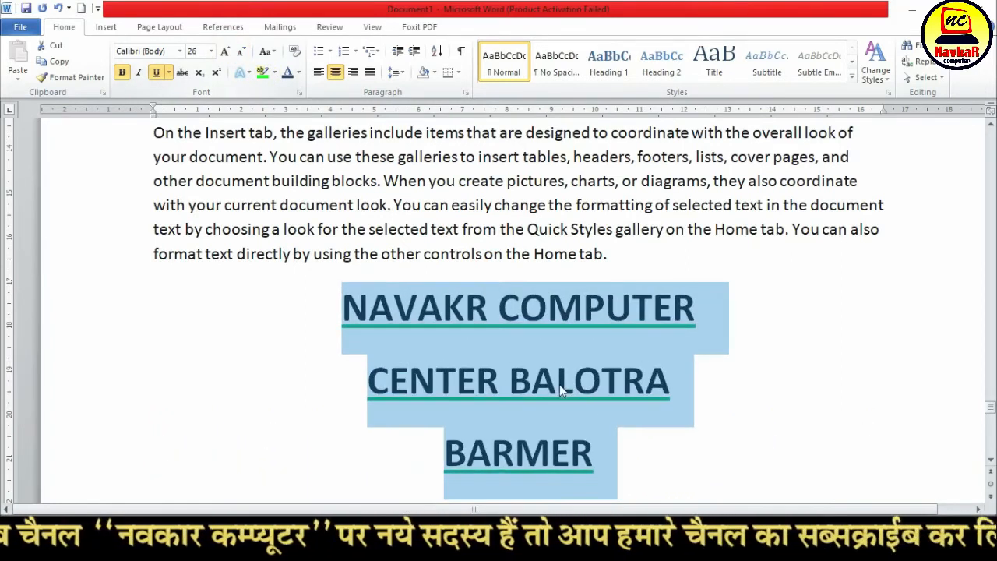
scroll(556, 374, "down", 2)
left_click(536, 273)
scroll(542, 287, "up", 2)
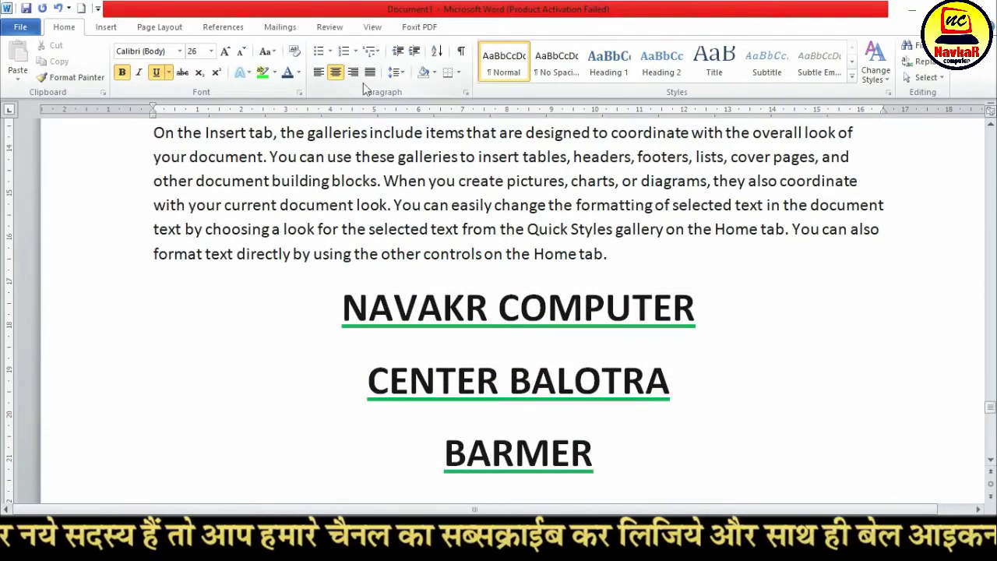
Below the "Most controls offer" paragraph, leave a blank line and add the right-aligned closing "YOURS OBIDIENTLY" with the signer's name under it
scroll(584, 381, "down", 10)
left_click(367, 259)
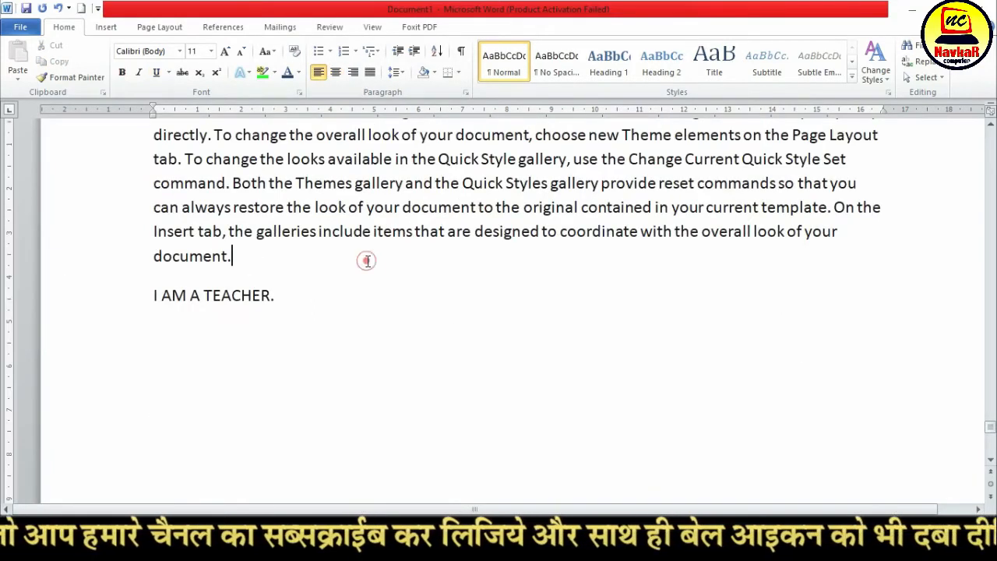
key("Return")
key("Return")
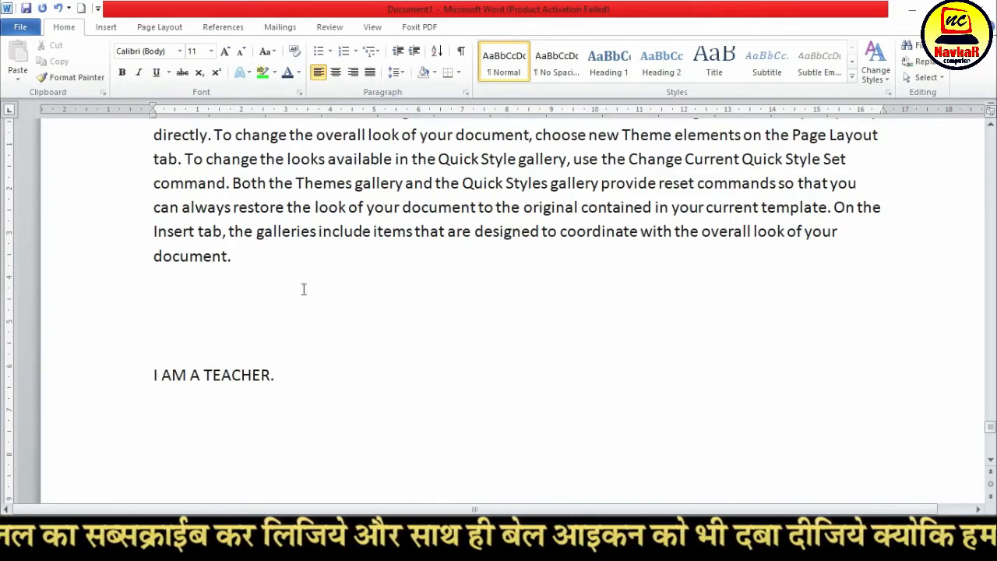
left_click(355, 72)
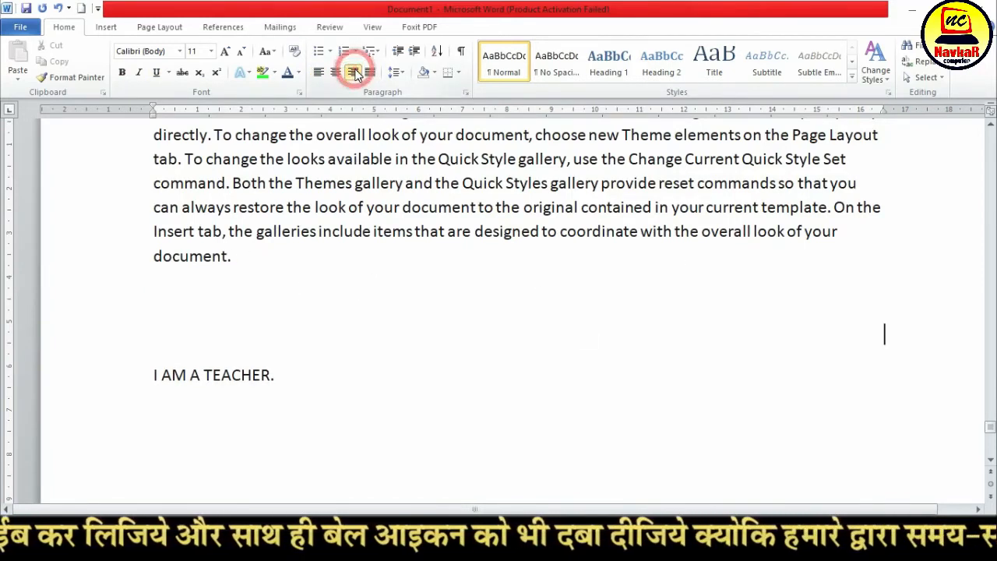
type("YOURS OBIDIENTLY")
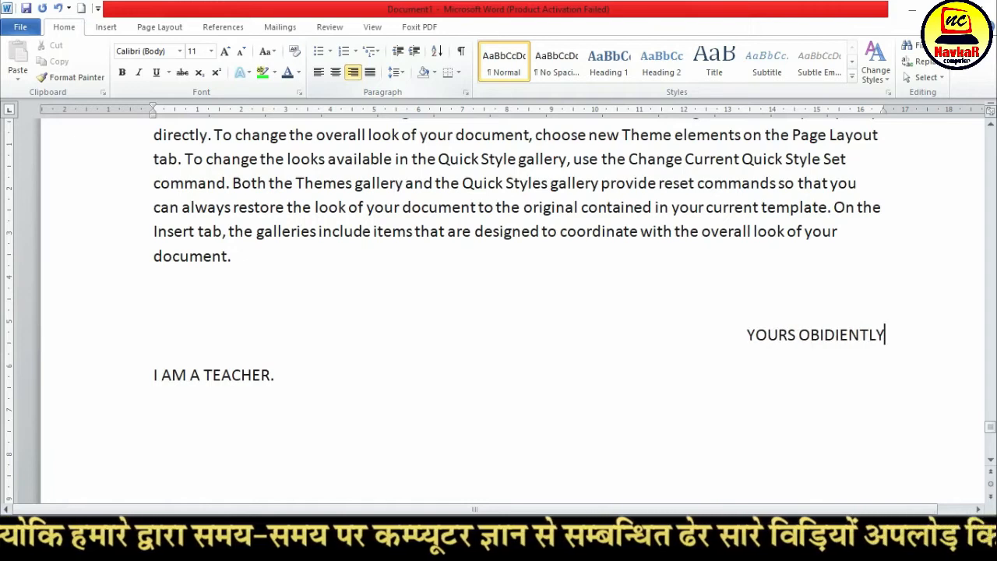
key("Return")
type("SULTAN")
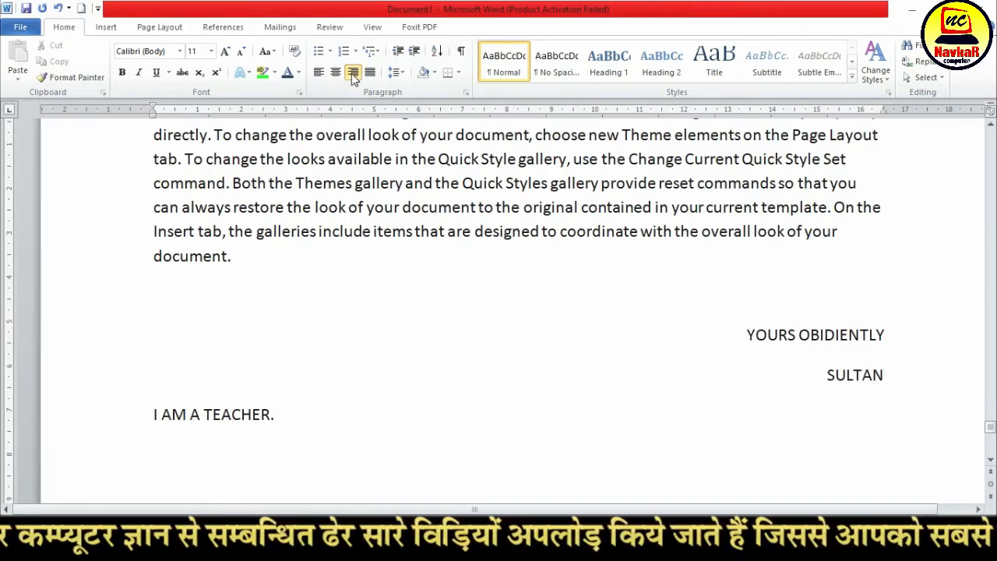
Justify the paragraph starting "Most controls offer"
scroll(139, 311, "up", 4)
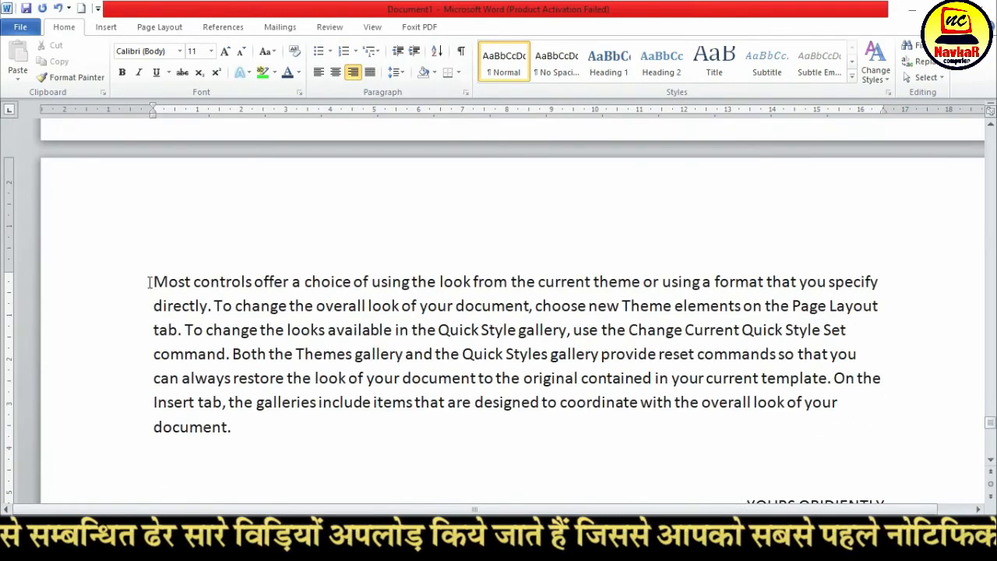
left_click_drag(149, 282, 280, 424)
key("ctrl+l")
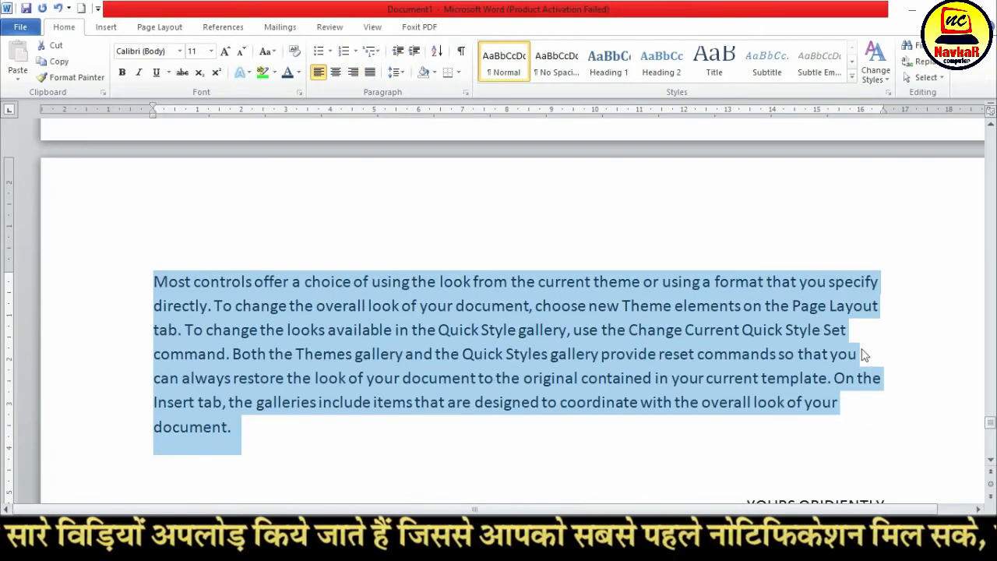
left_click(370, 71)
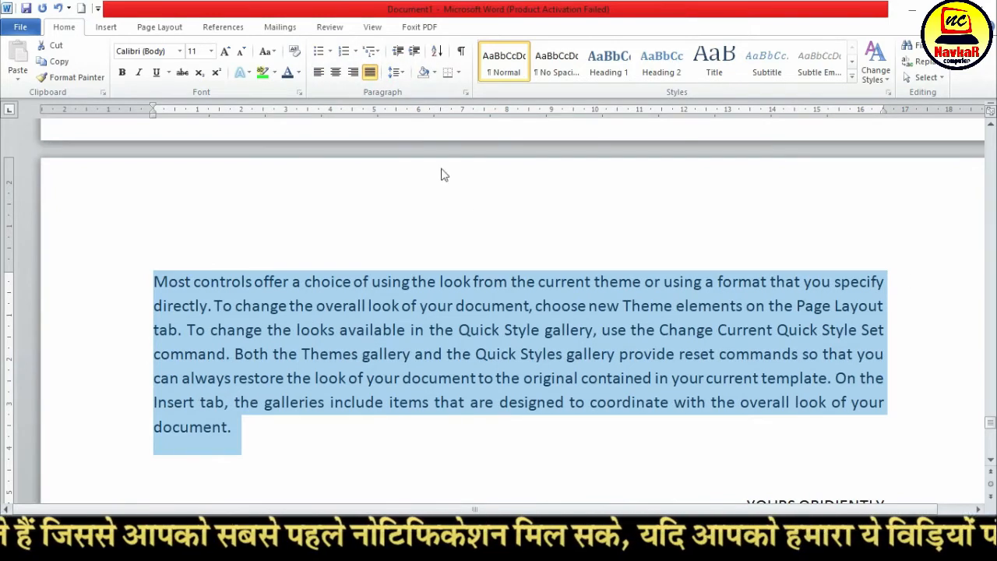
Compare left, centre and right alignment on the selected paragraph, ending with it justified again
left_click(319, 72)
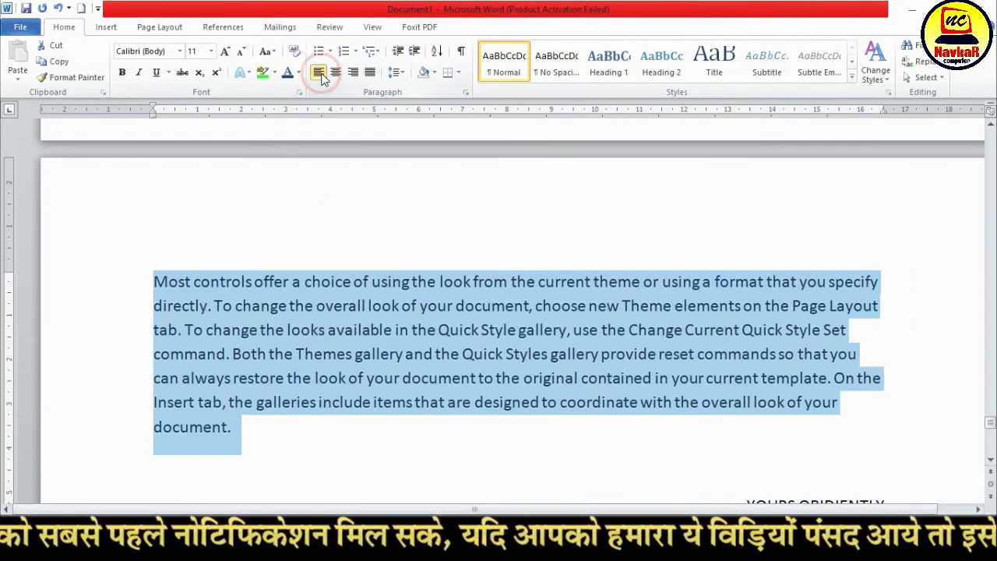
left_click(336, 72)
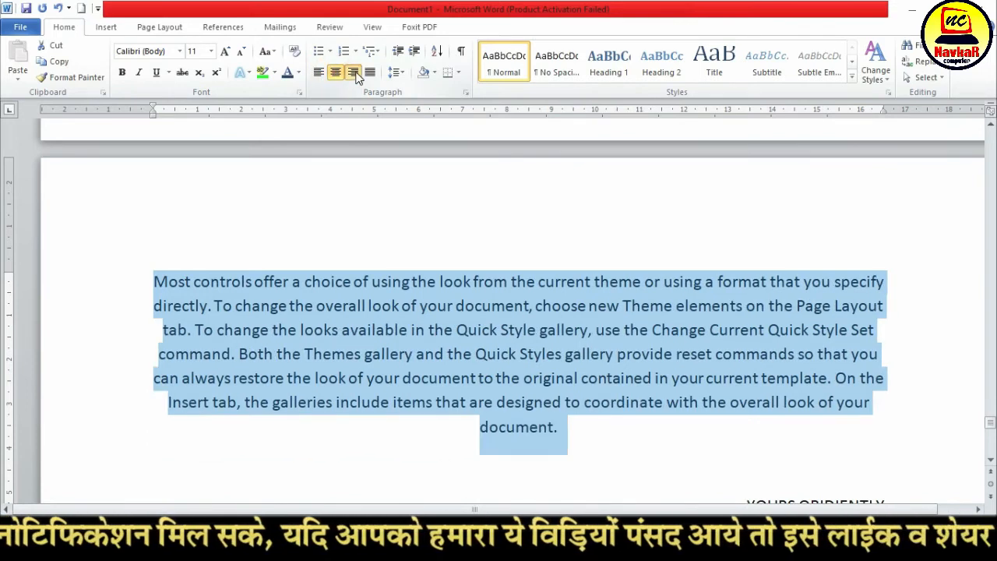
left_click(353, 72)
left_click(371, 72)
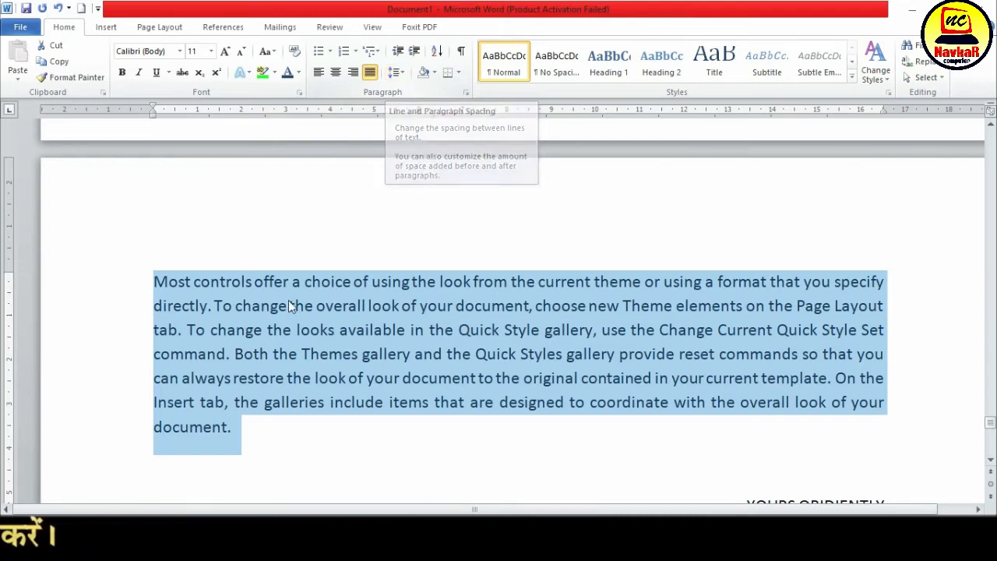
Create a new blank document and fill it with sample paragraphs using =RAND()
scroll(289, 367, "down", 2)
scroll(285, 296, "up", 7)
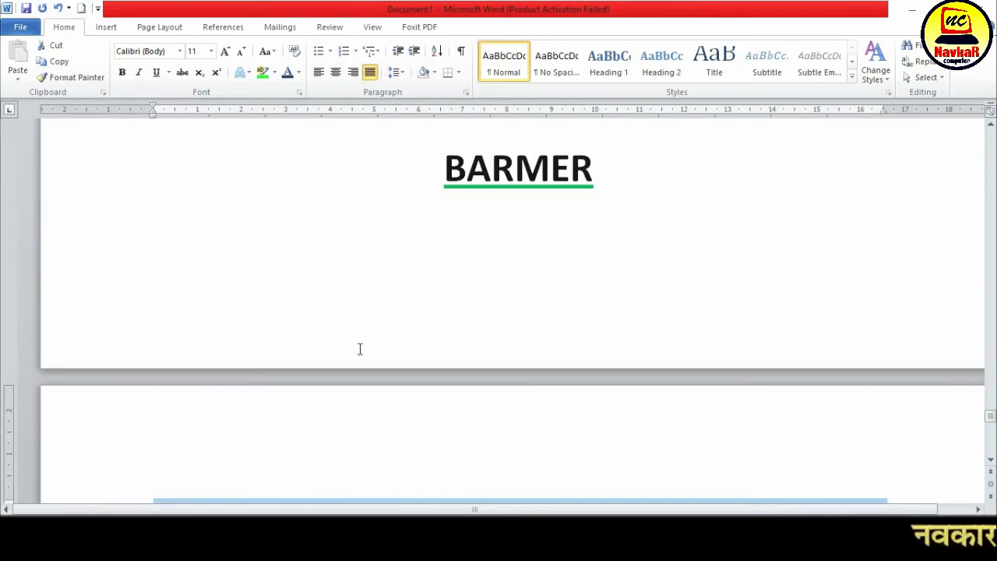
key("ctrl+n")
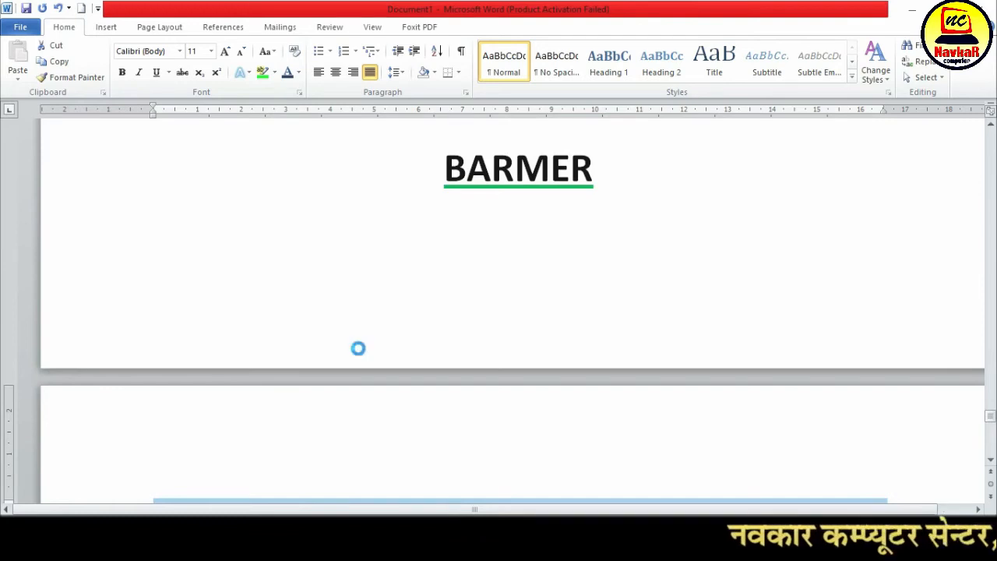
left_click(20, 27)
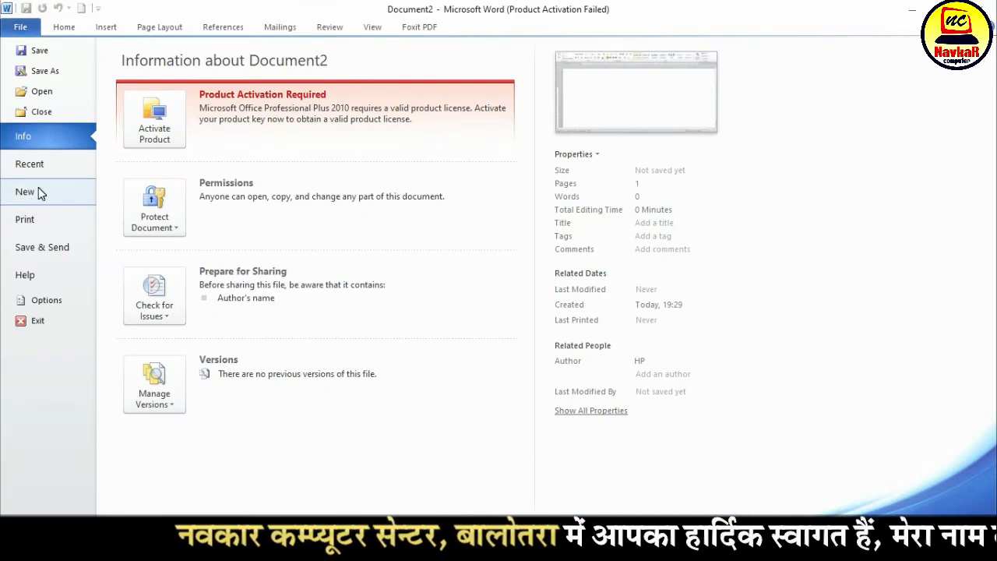
left_click(64, 27)
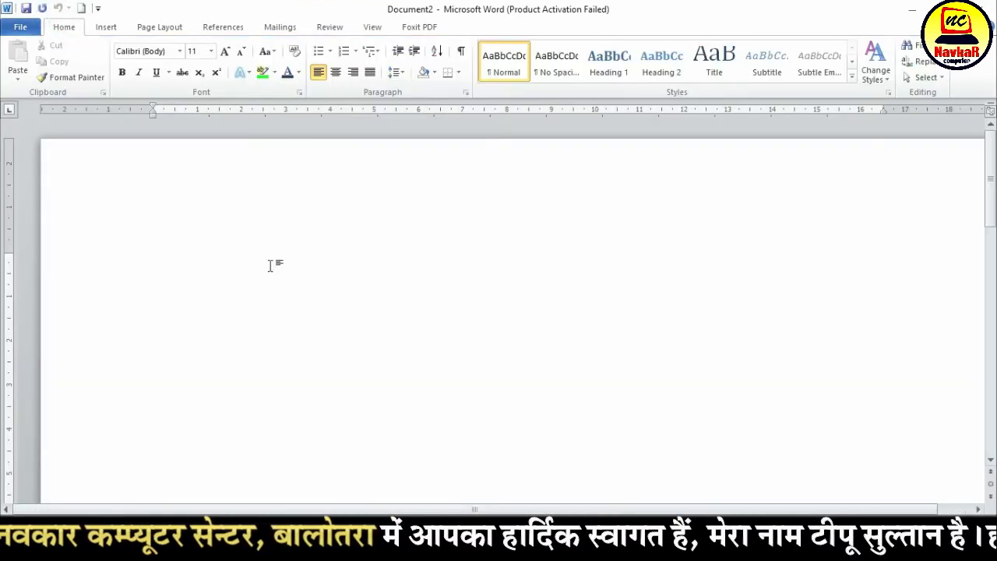
type("=RAN")
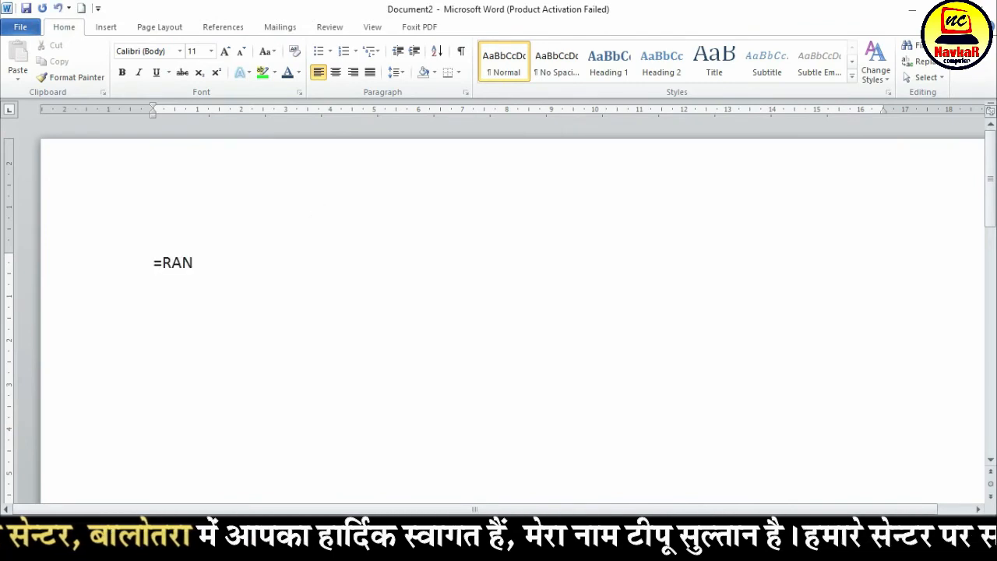
type("D()")
key("Return")
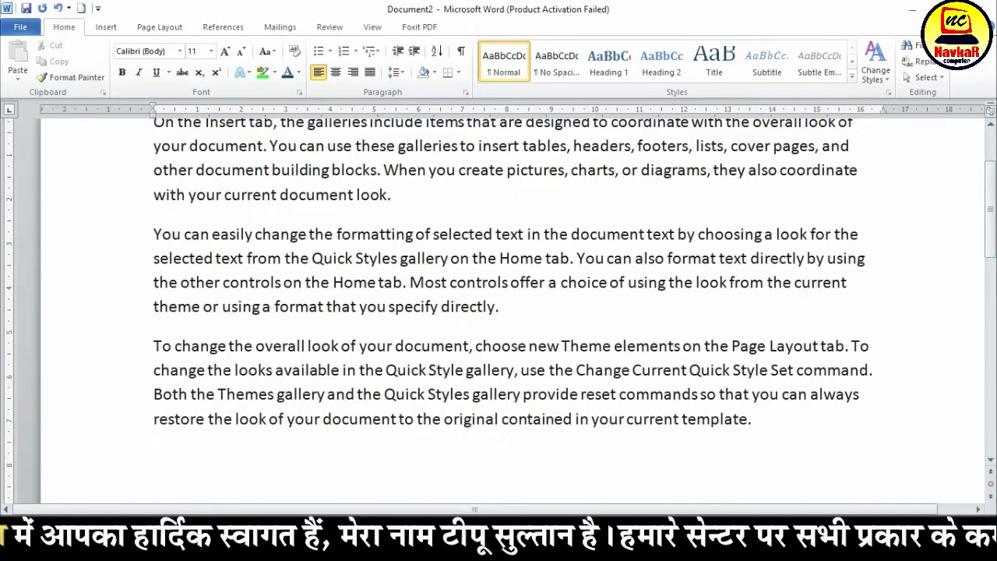
Select all the text in the new document and justify it
scroll(685, 296, "up", 3)
key("ctrl+a")
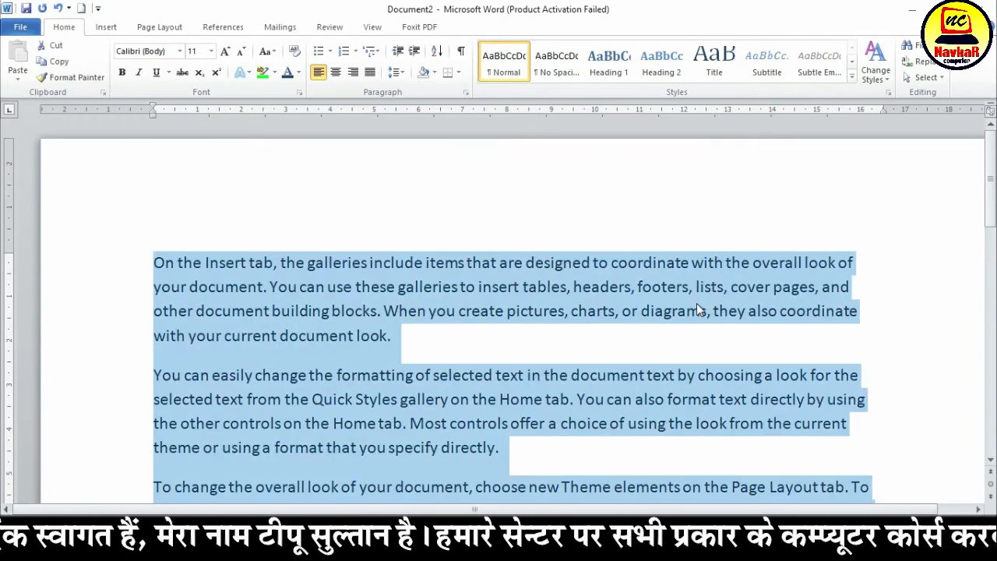
scroll(415, 229, "down", 4)
scroll(414, 228, "up", 3)
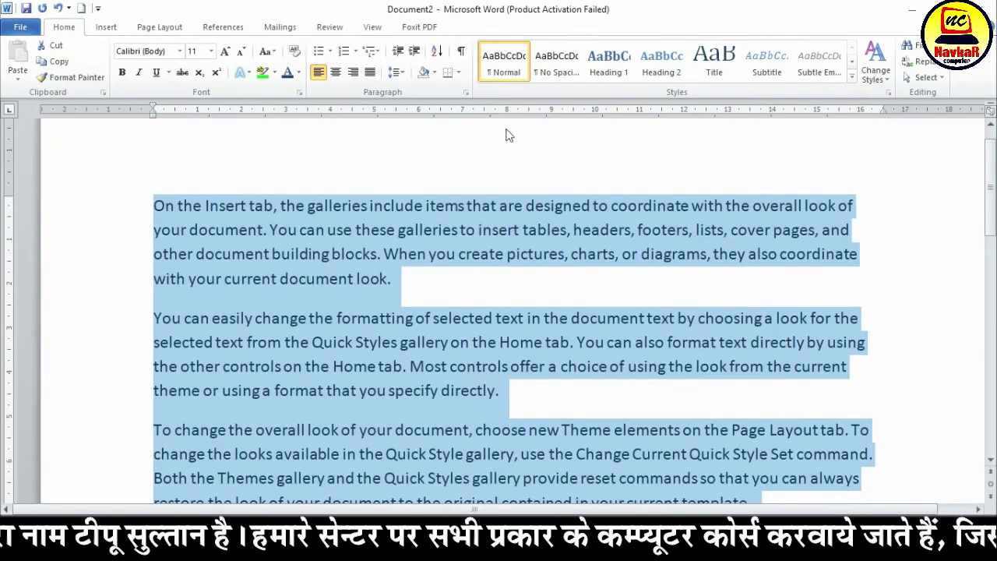
left_click(377, 76)
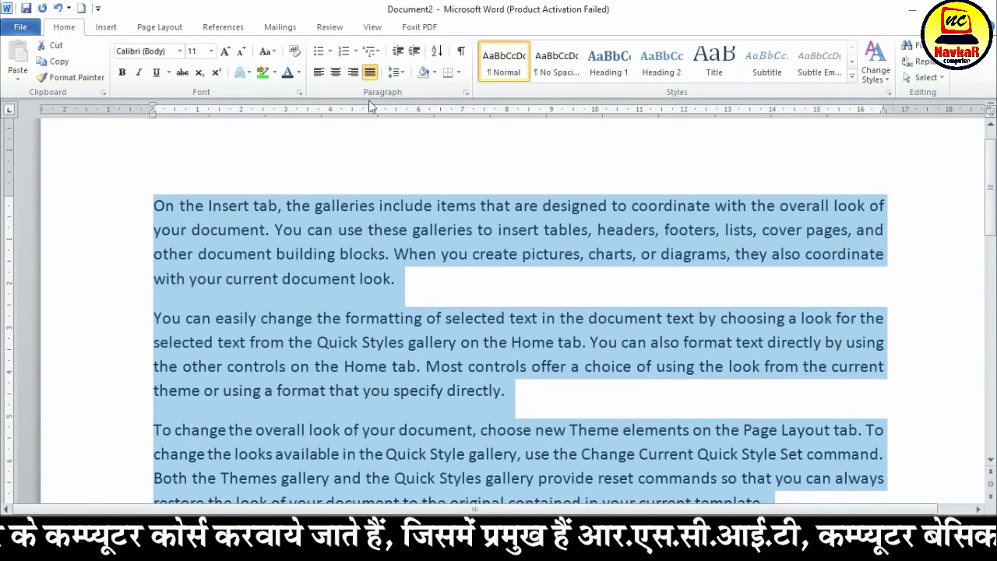
Try line spacings of 1.0, 1.15 and 1.5 in turn on the selected text
left_click(396, 72)
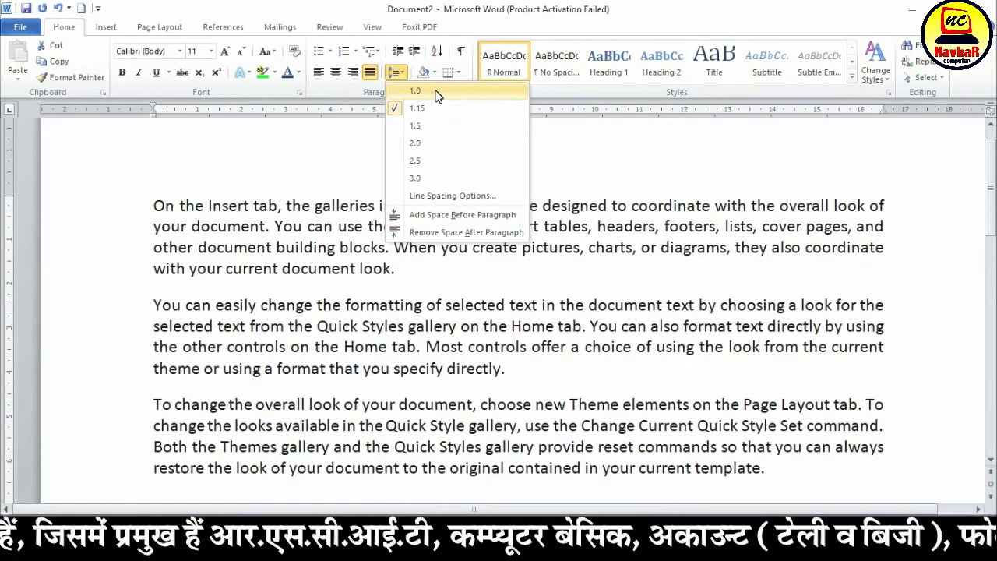
left_click(436, 92)
left_click(396, 72)
left_click(416, 107)
left_click(396, 72)
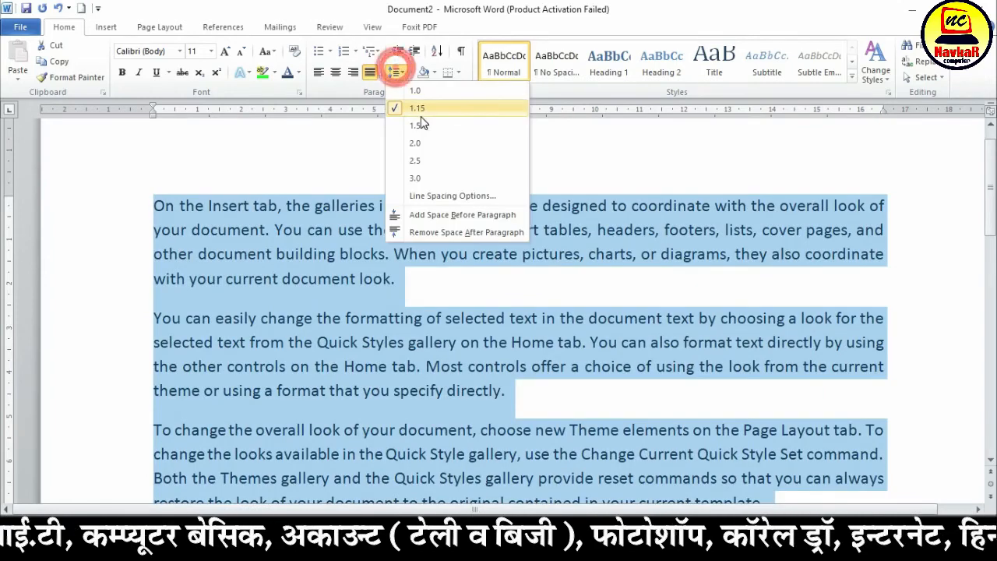
left_click(414, 126)
Try wider line spacings of 2.0 and 3.0 on the selected text and look over each result
left_click(402, 74)
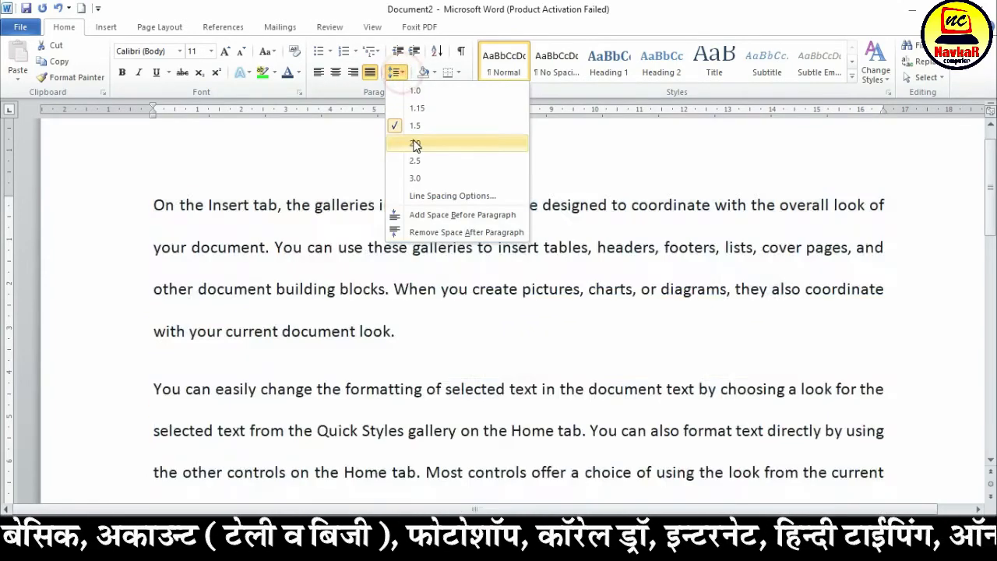
left_click(415, 143)
scroll(369, 371, "down", 5)
scroll(369, 371, "up", 5)
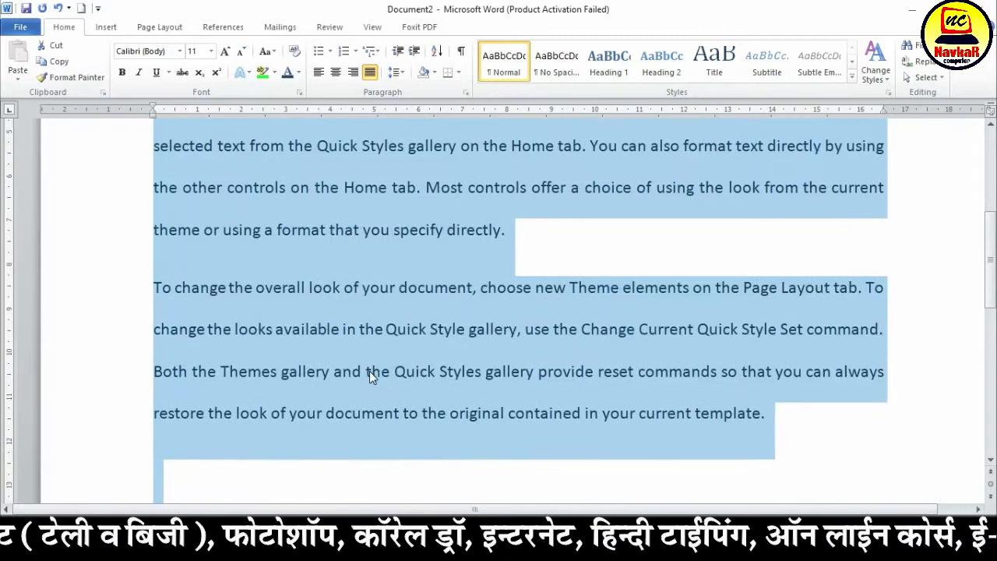
left_click(396, 72)
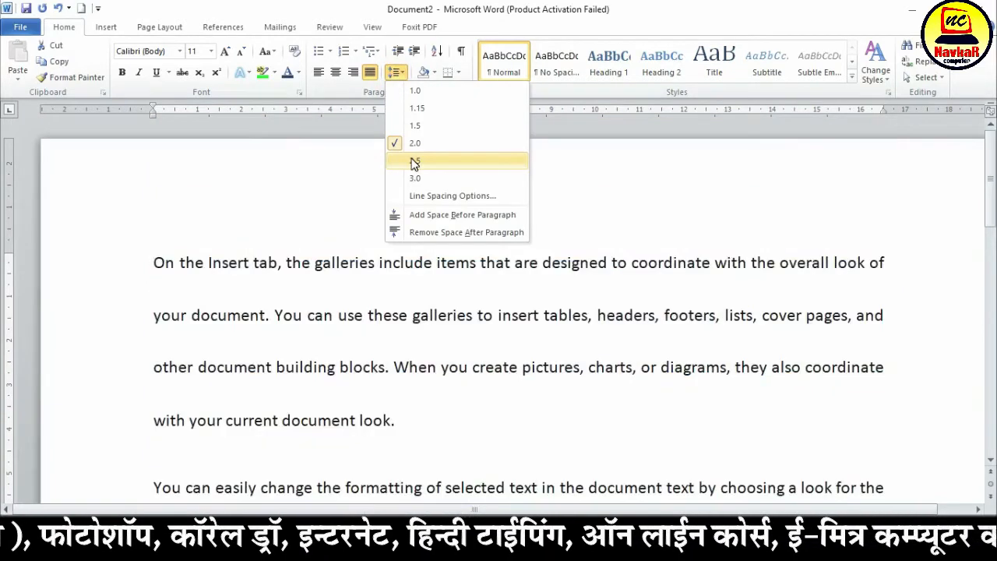
left_click(413, 184)
scroll(502, 404, "down", 5)
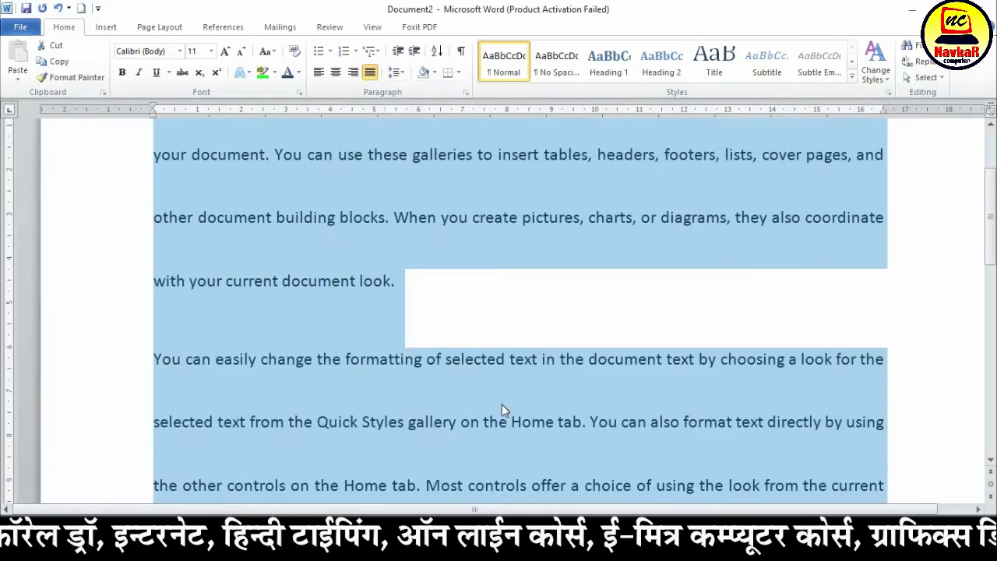
scroll(502, 404, "up", 5)
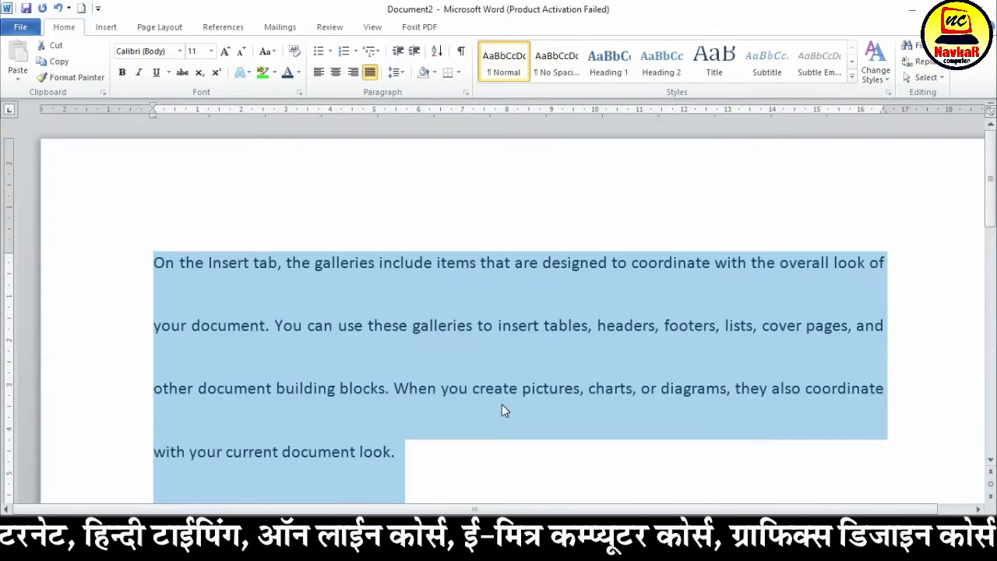
Set the selected text's line spacing to 1.0 and look over the paragraphs
left_click(396, 72)
left_click(402, 124)
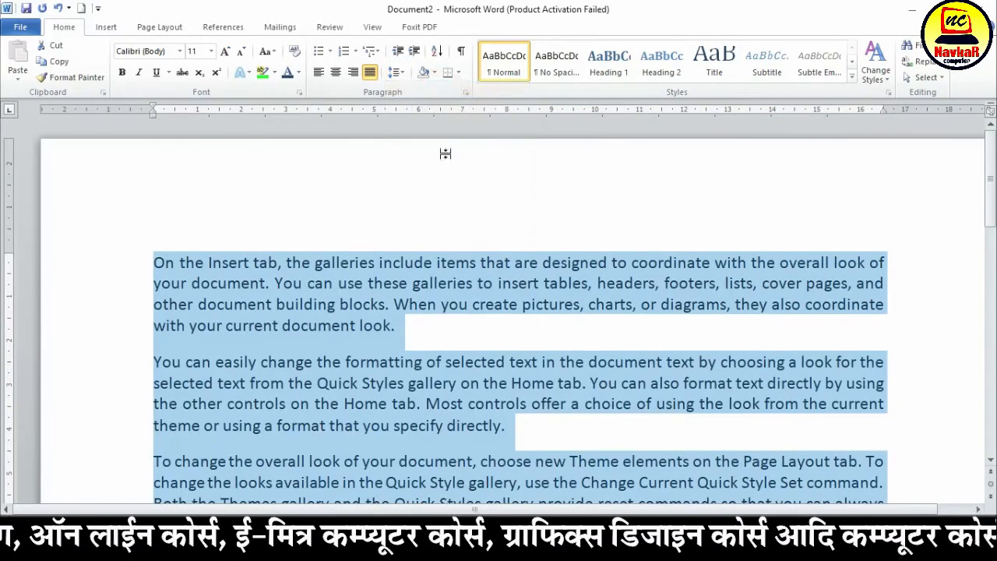
scroll(429, 342, "down", 5)
scroll(429, 342, "up", 3)
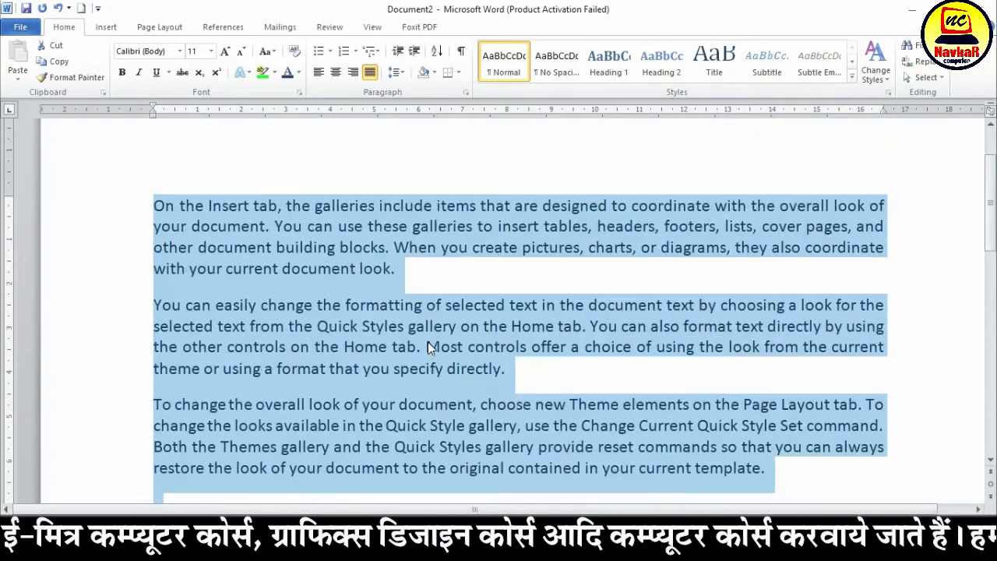
In the detailed line spacing options, try Exactly and apply 1.5 lines to the selected text
left_click(397, 72)
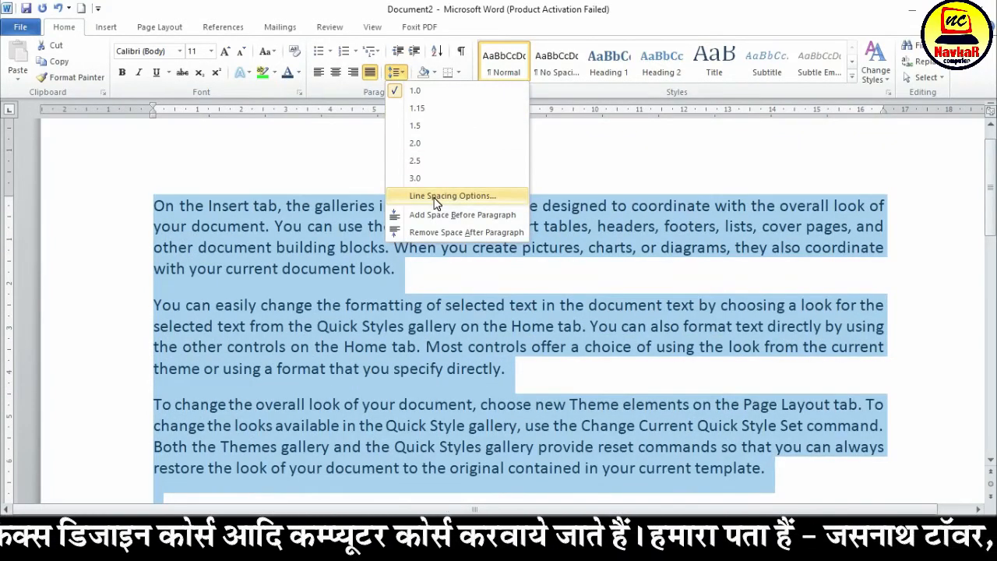
left_click(436, 198)
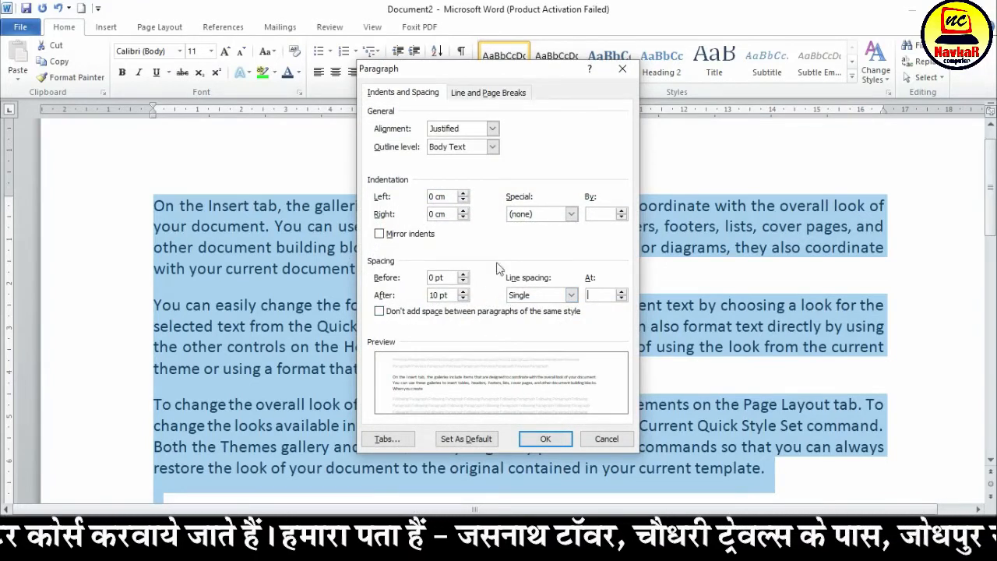
left_click(571, 296)
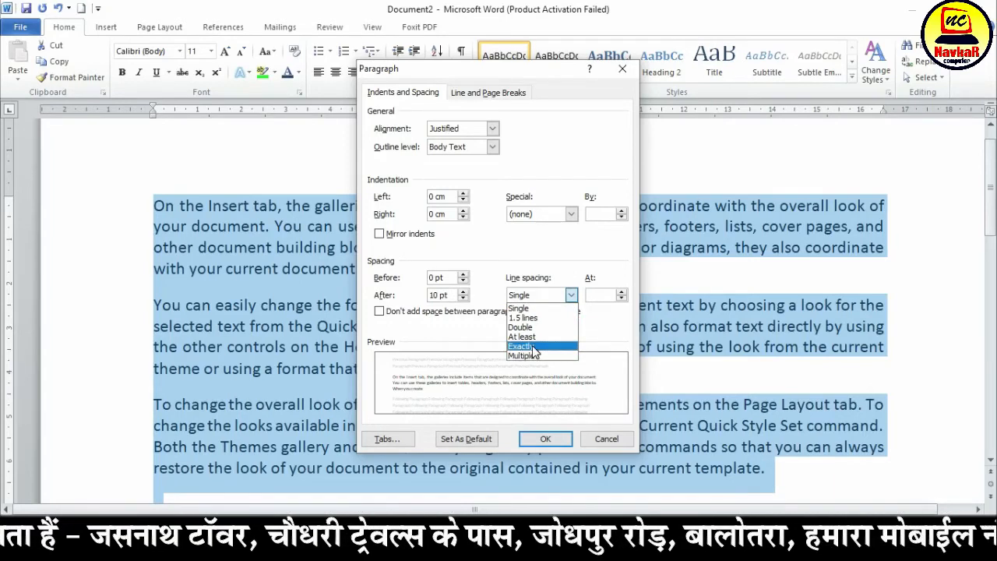
left_click(534, 347)
left_click(571, 295)
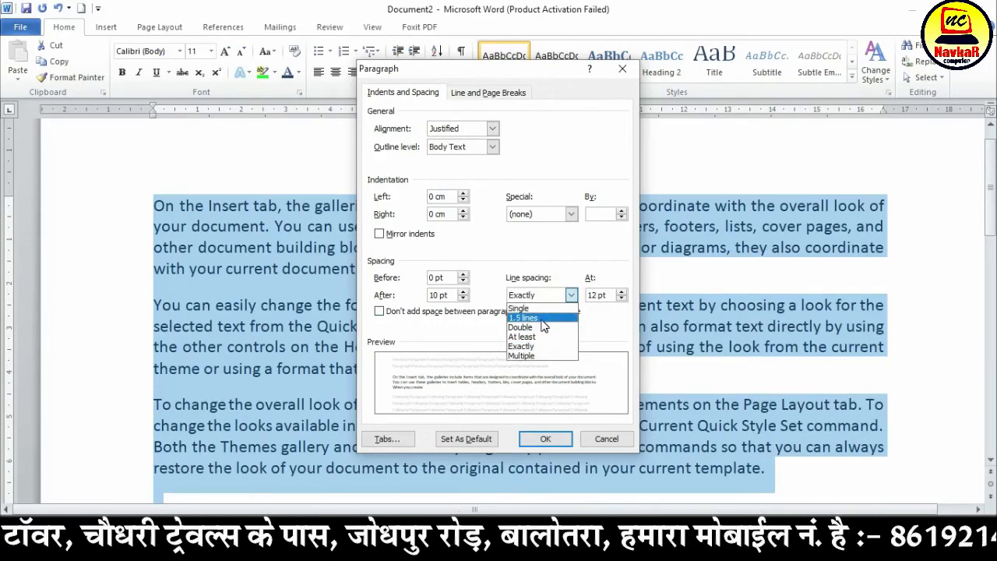
left_click(541, 320)
left_click(554, 440)
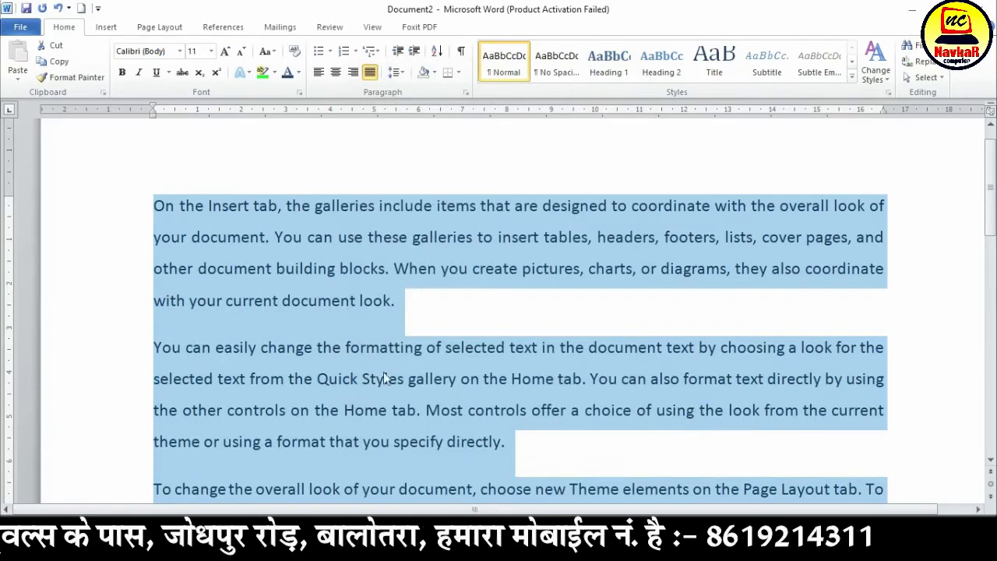
In the detailed line spacing options, set the selected text's spacing to Multiple at 1
left_click(399, 74)
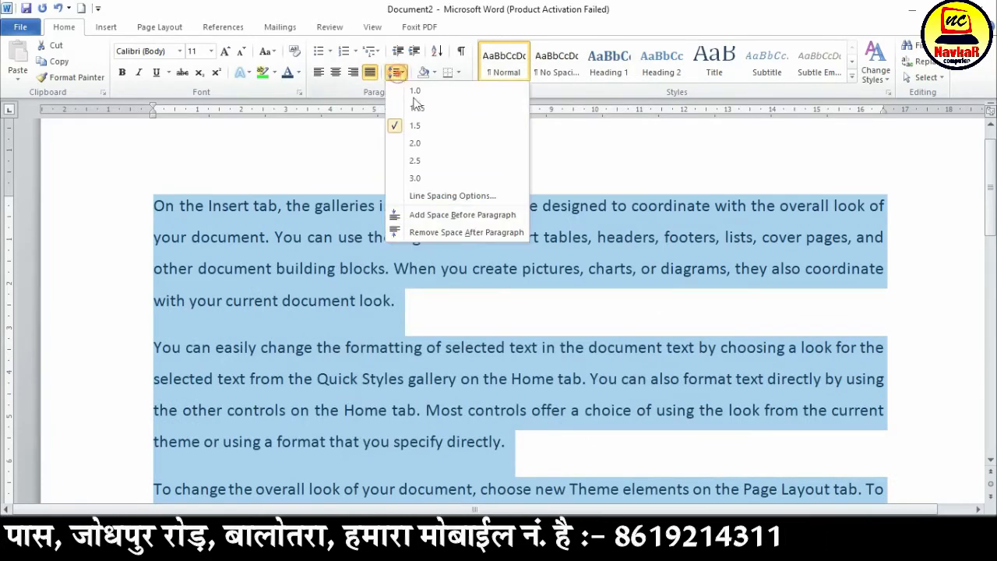
left_click(452, 195)
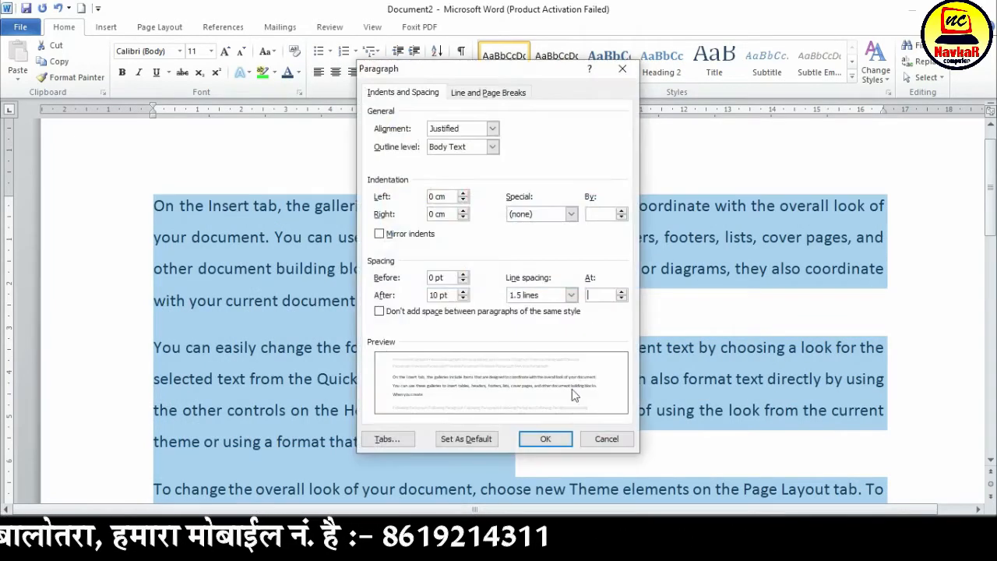
left_click(590, 294)
type("1")
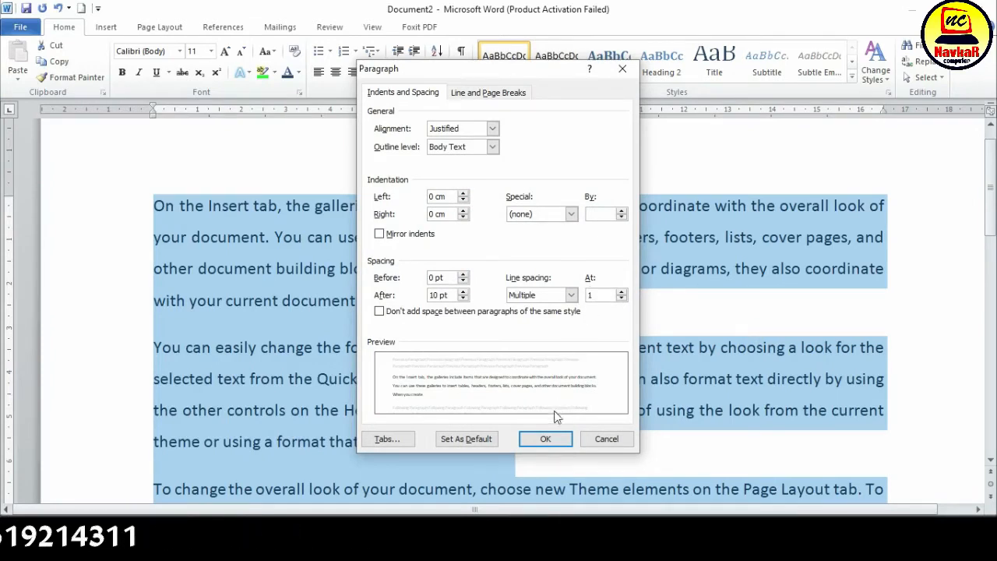
left_click(556, 437)
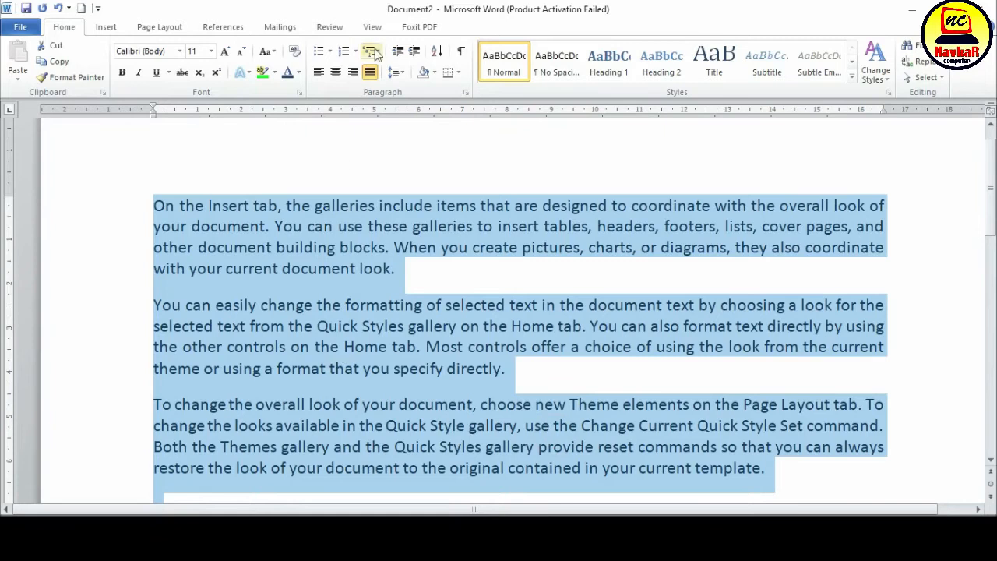
Add space before the selected paragraphs and remove it again
left_click(396, 72)
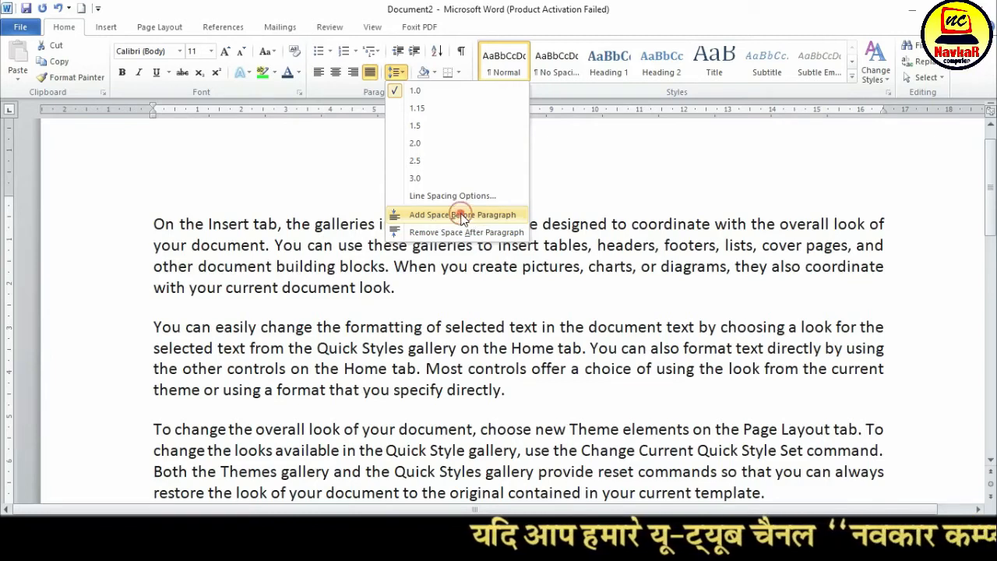
left_click(462, 216)
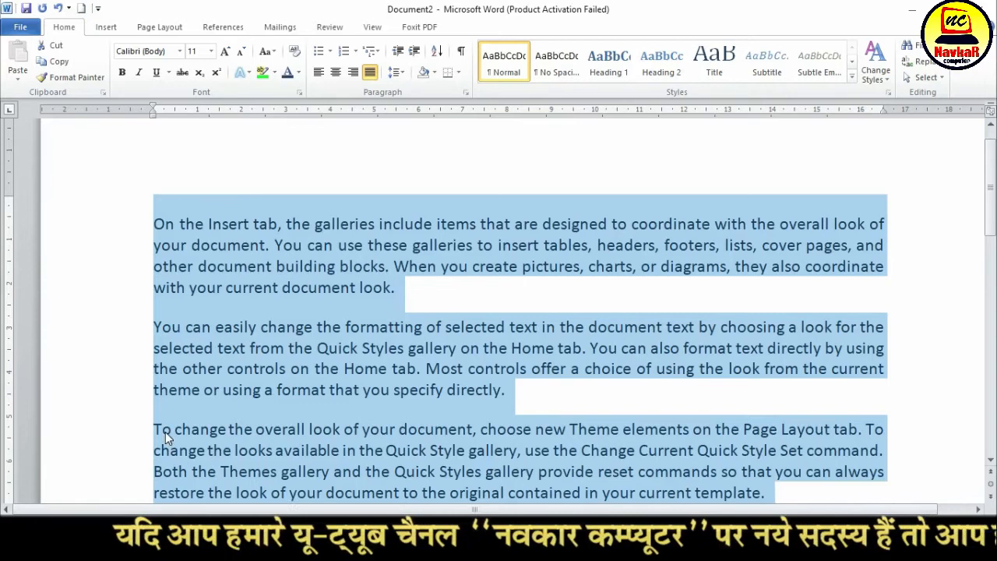
left_click(396, 72)
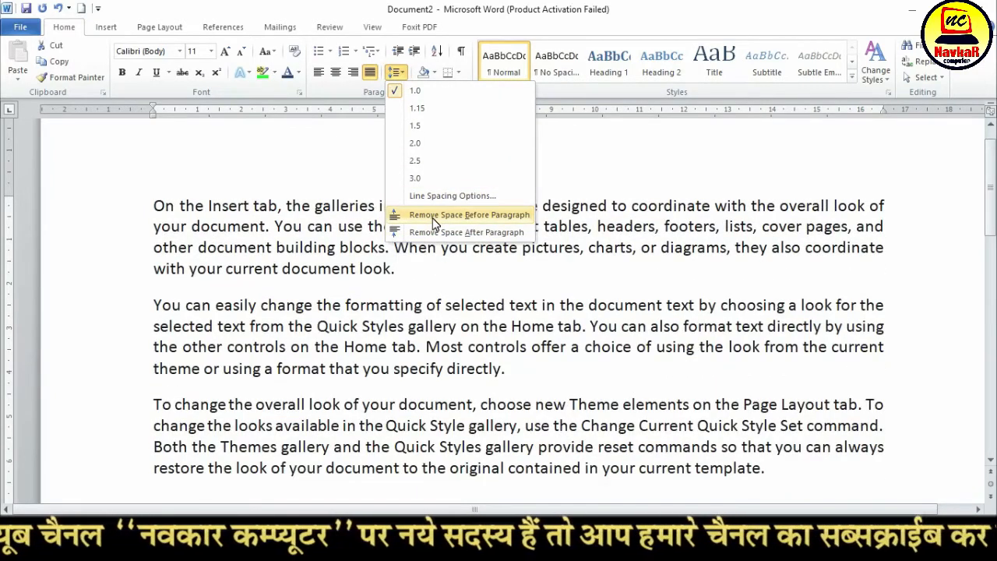
left_click(434, 219)
Remove the space after the selected paragraphs and deselect the text
left_click(396, 71)
left_click(411, 232)
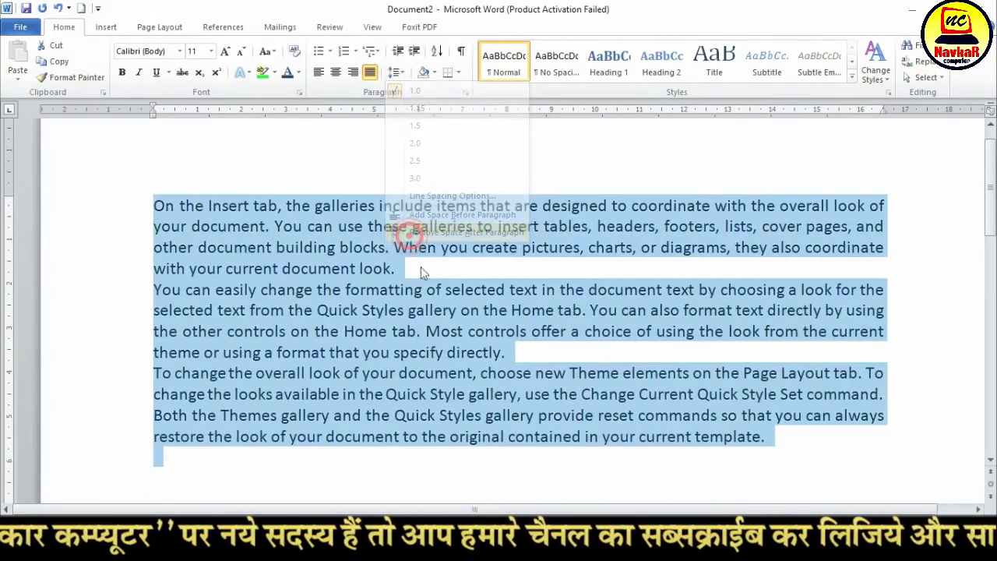
left_click(395, 72)
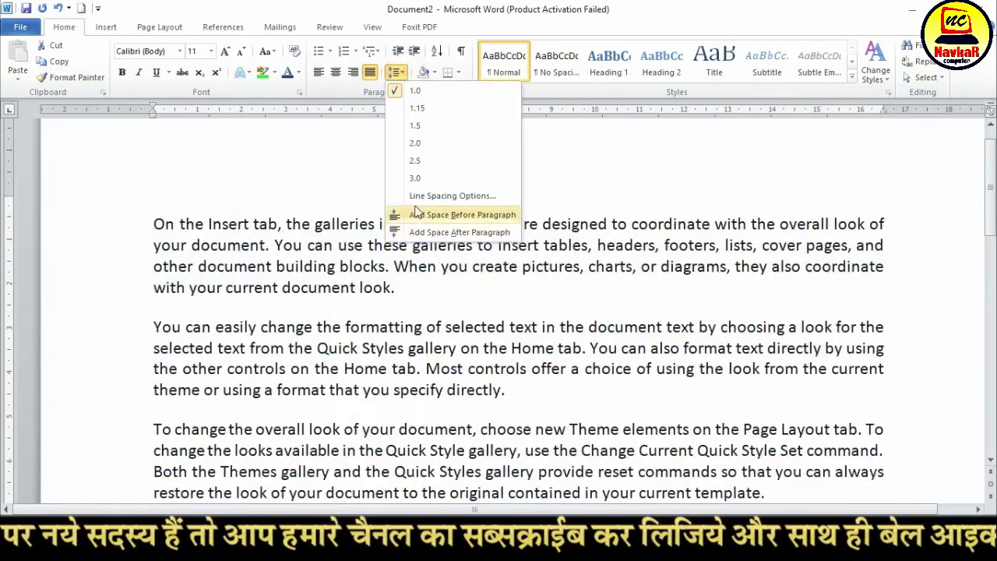
left_click(413, 458)
left_click(324, 343)
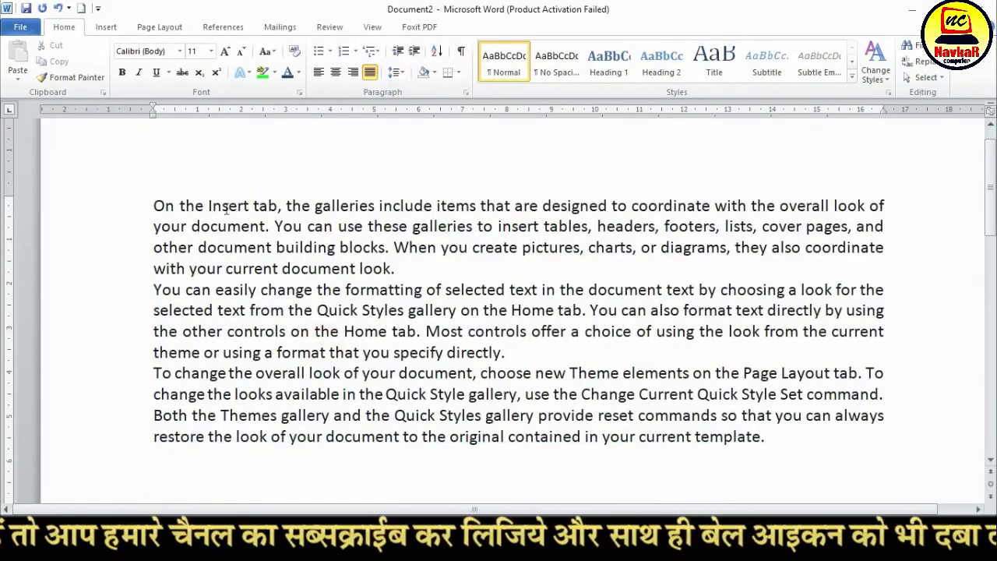
Add space before the three sample paragraphs and remove it again, keeping the text justified
left_click_drag(152, 206, 753, 477)
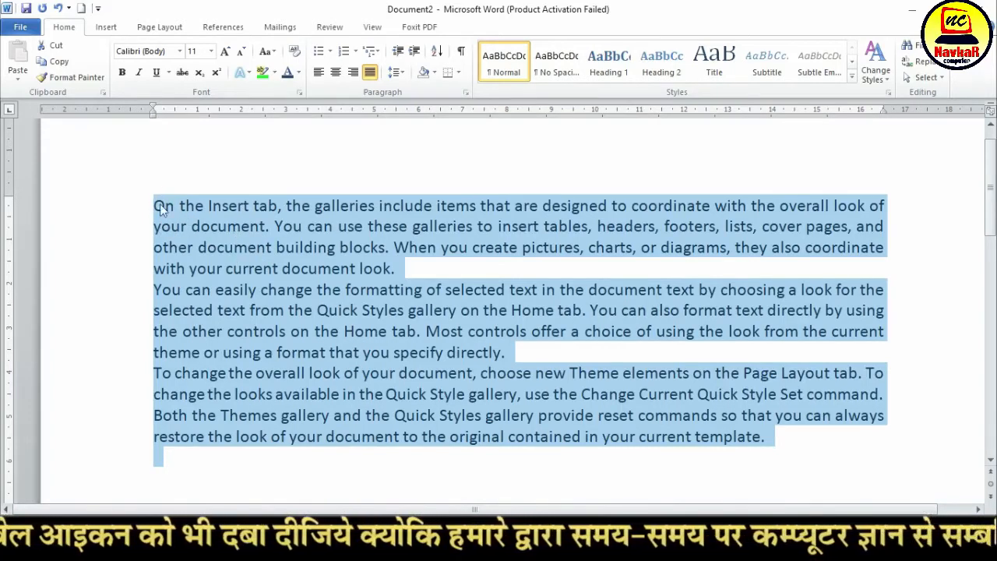
left_click(396, 72)
left_click(436, 217)
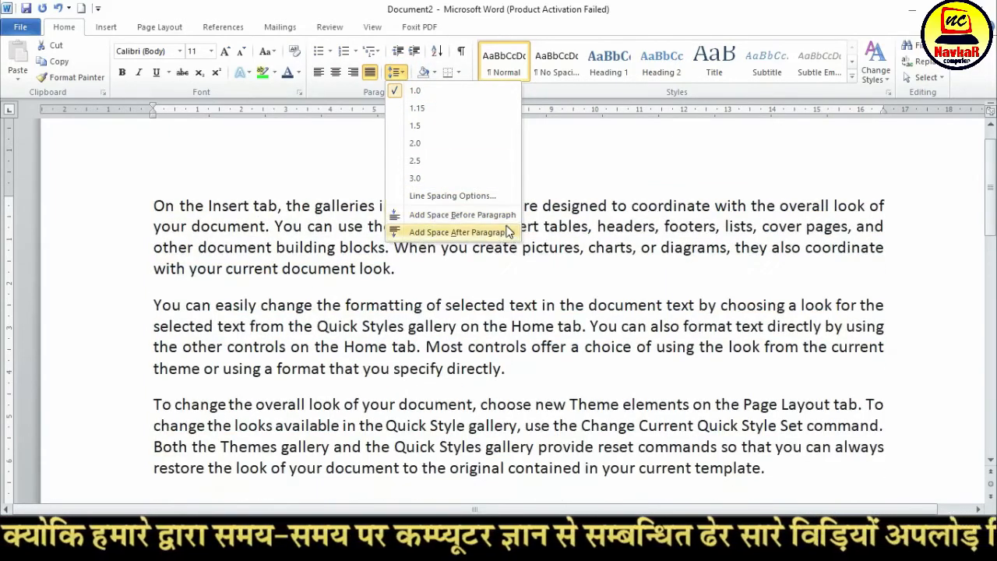
left_click(491, 217)
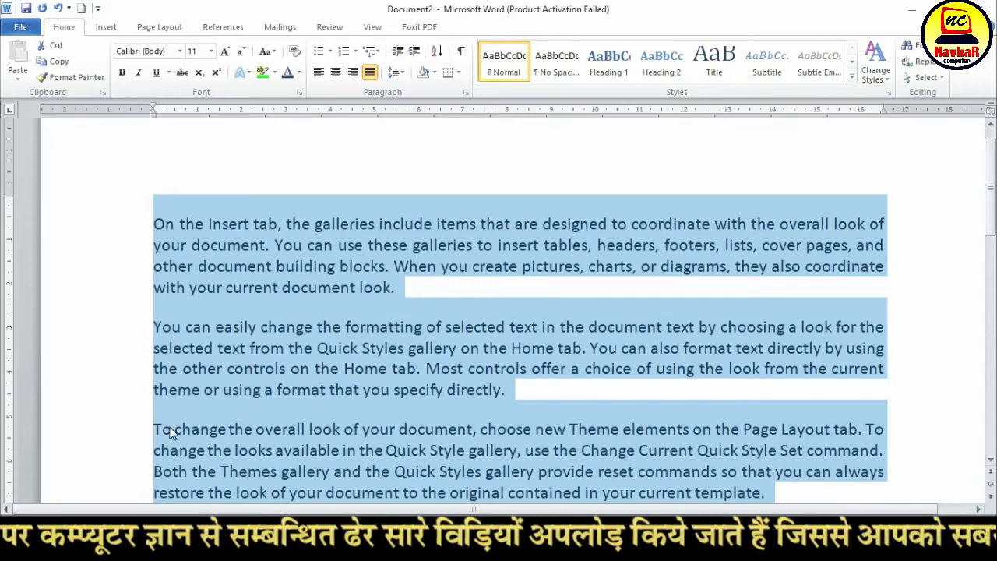
left_click(371, 73)
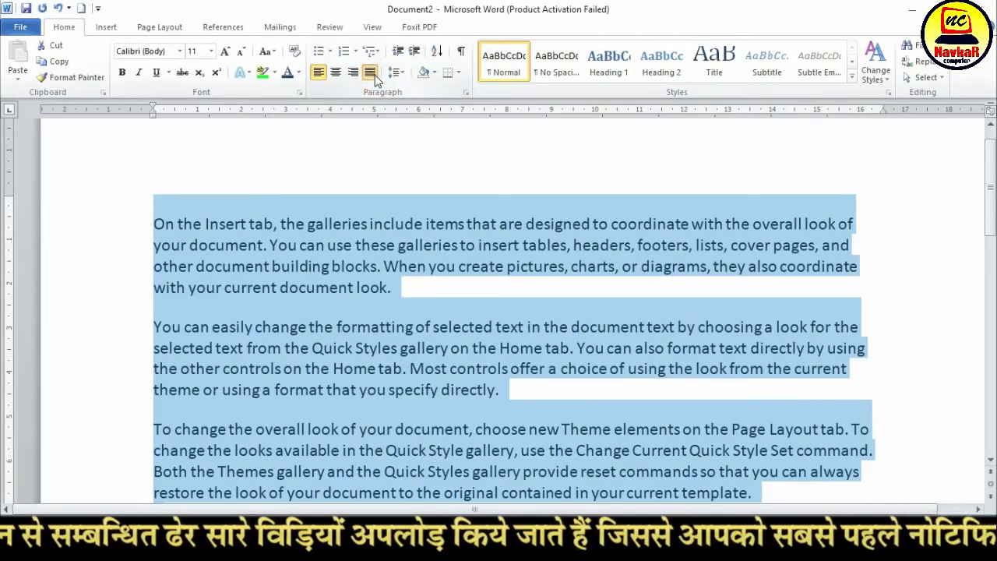
left_click(373, 74)
left_click(396, 72)
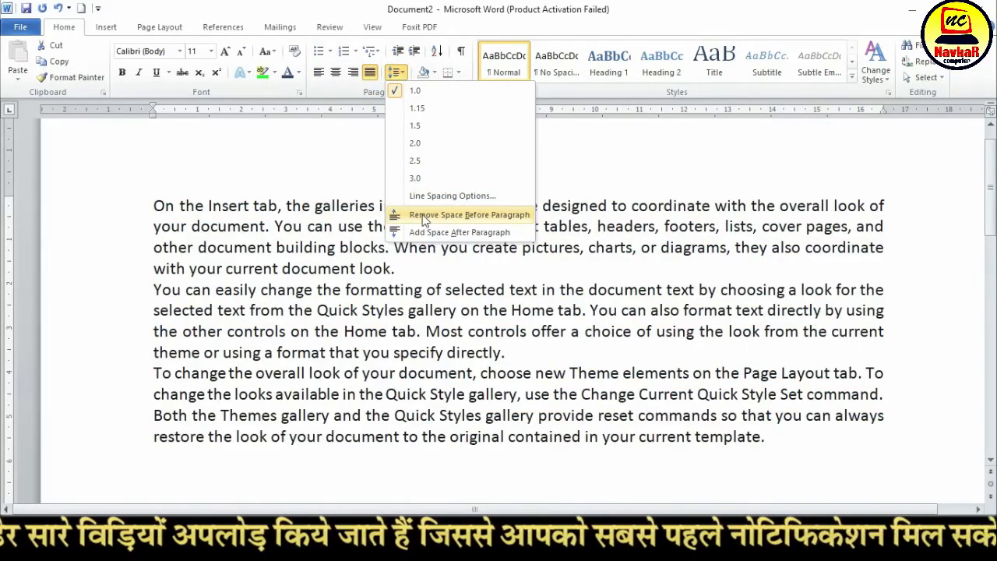
left_click(464, 222)
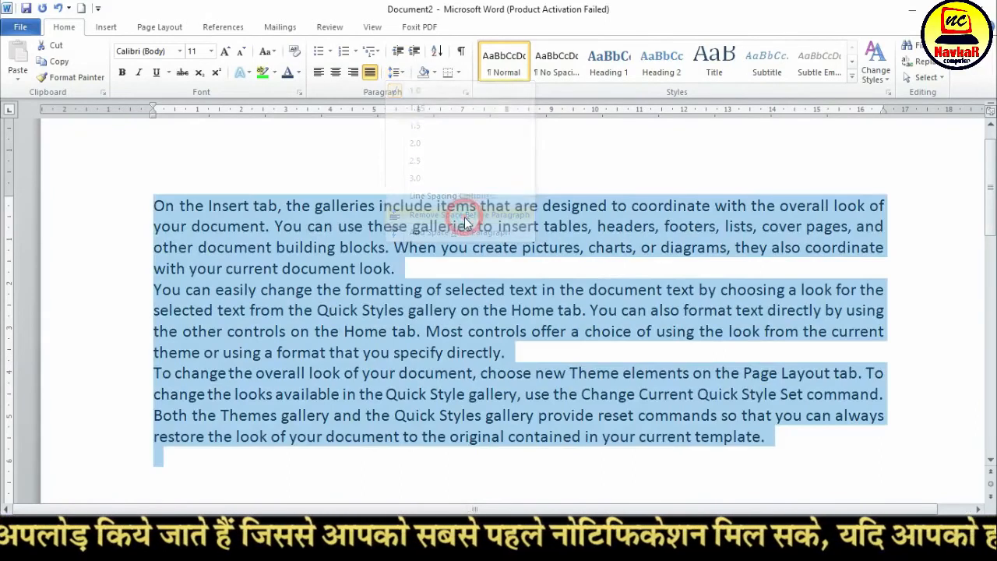
Add space after the selected paragraphs, check the result and deselect the text
left_click(396, 72)
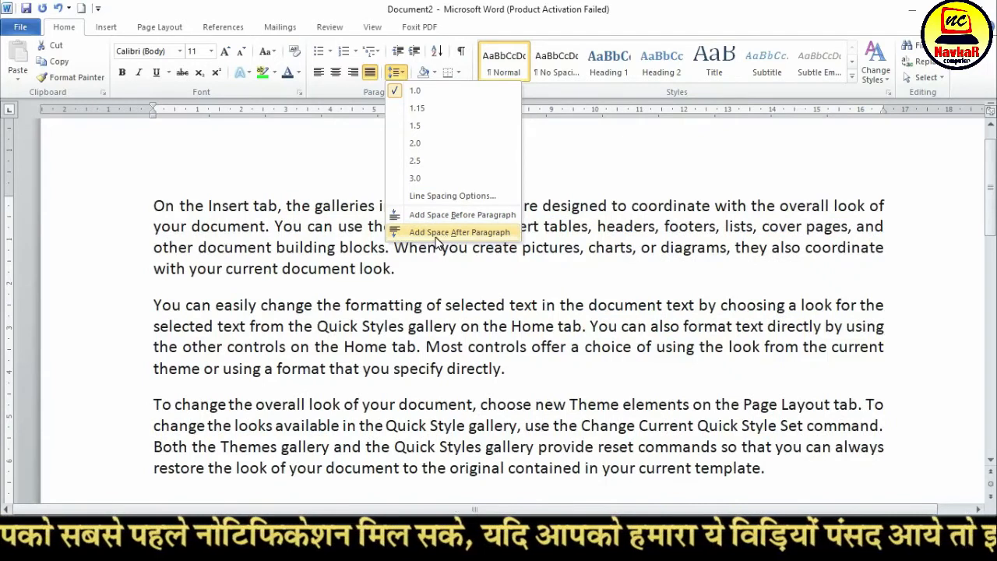
left_click(436, 239)
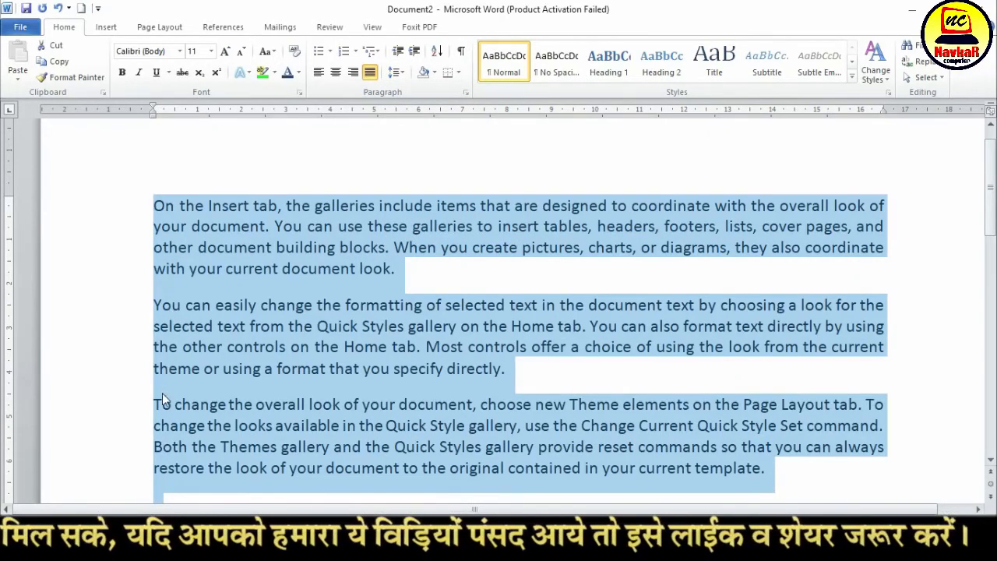
scroll(162, 393, "down", 2)
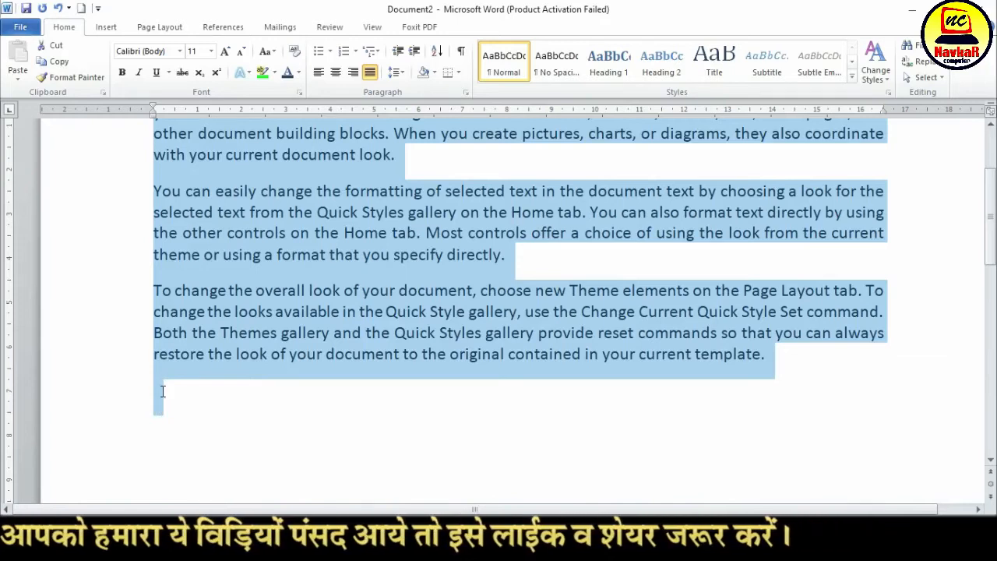
scroll(162, 392, "up", 2)
left_click(395, 72)
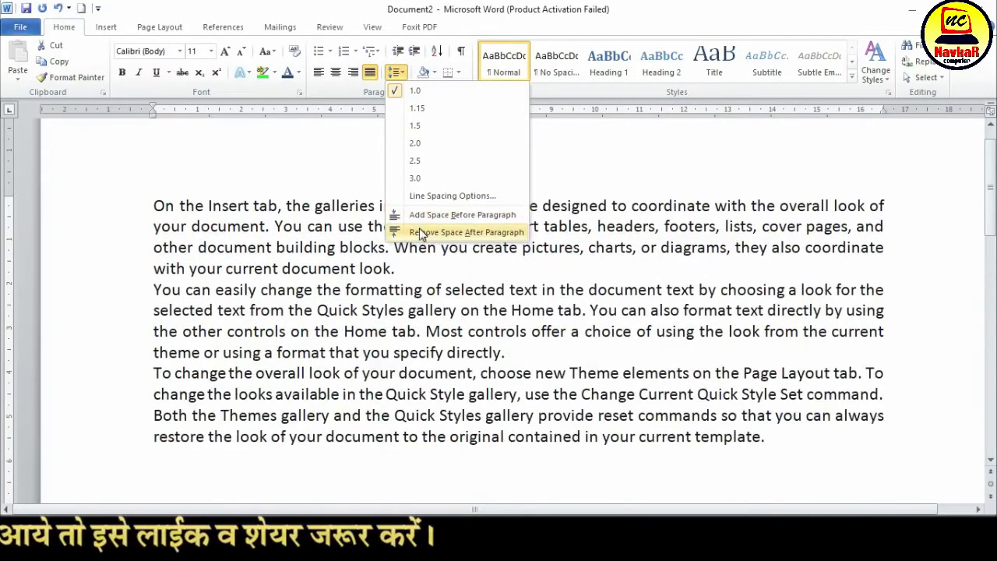
left_click(395, 310)
left_click(353, 297)
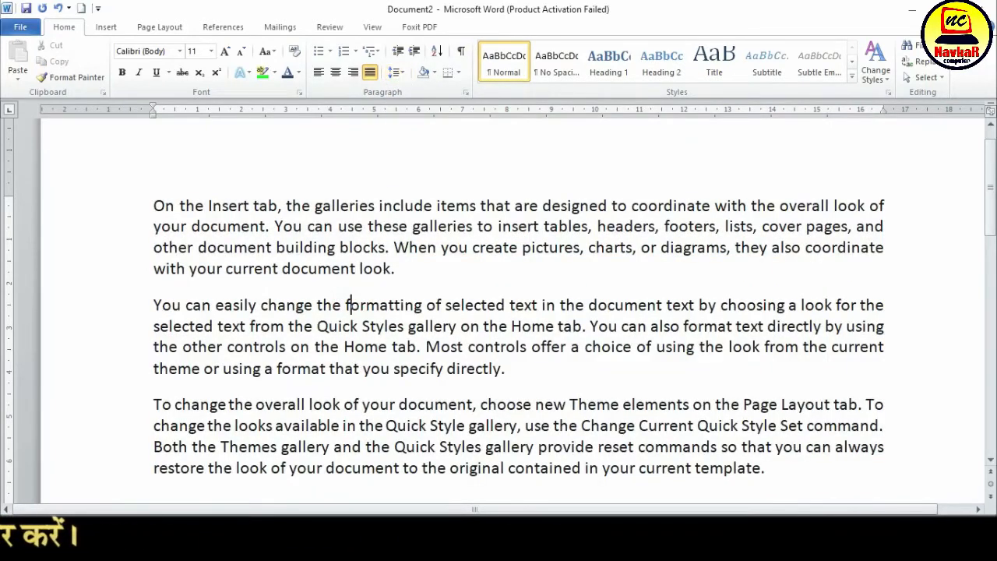
Indent the first paragraph by several levels, bringing its left edge to about 6.3 cm on the ruler, and deselect it
left_click(155, 208)
left_click_drag(155, 207, 401, 269)
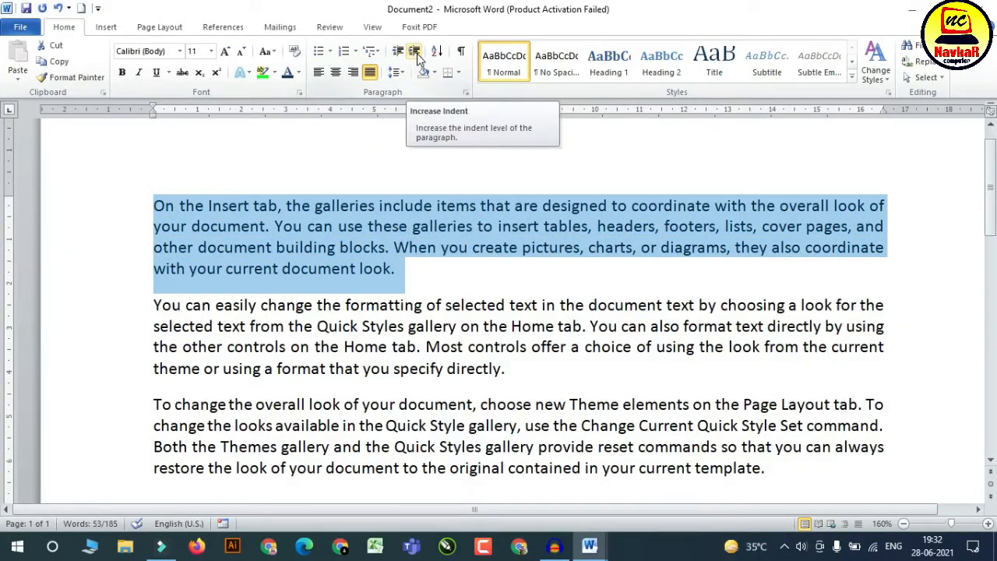
left_click(415, 51)
left_click(416, 51)
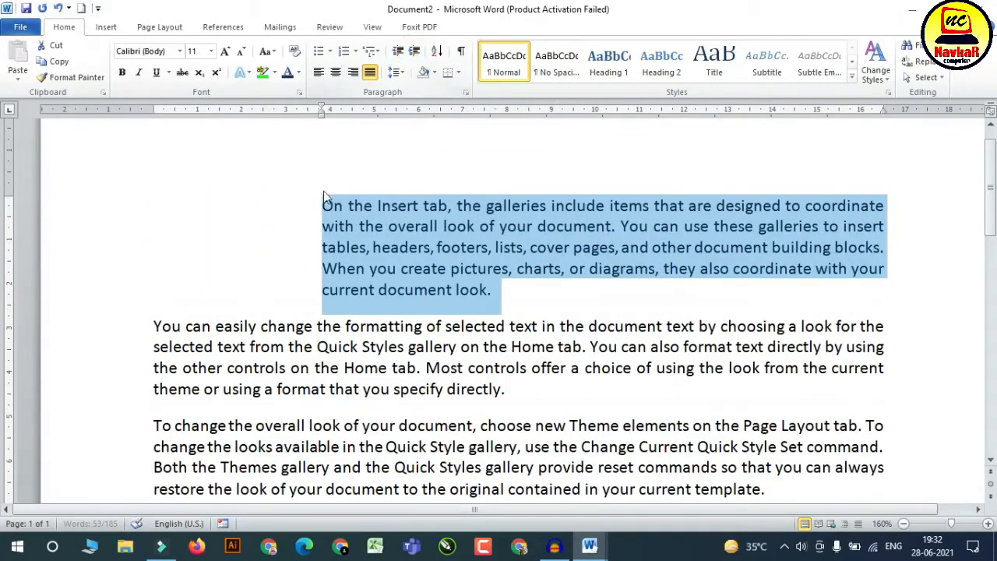
double_click(415, 51)
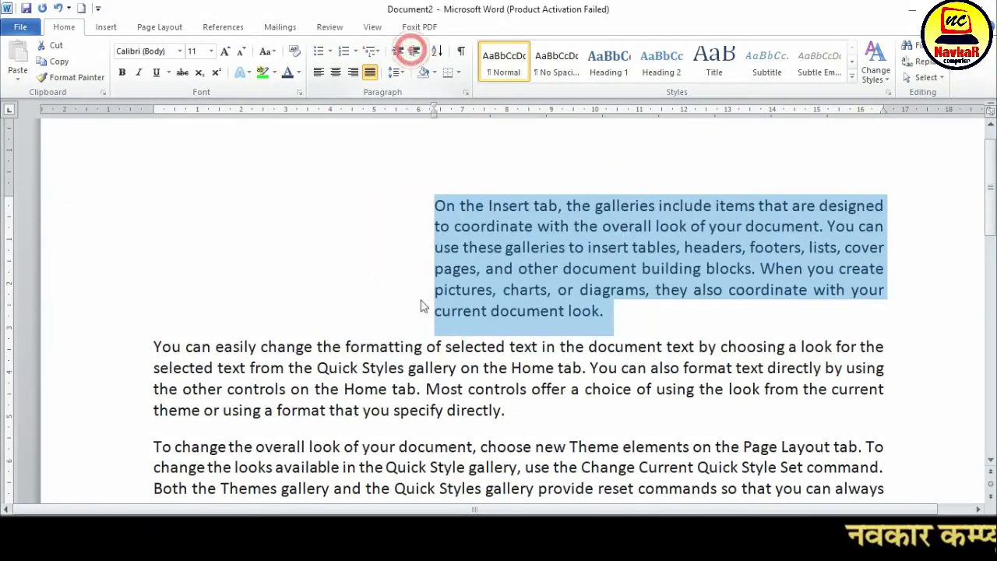
left_click(269, 267)
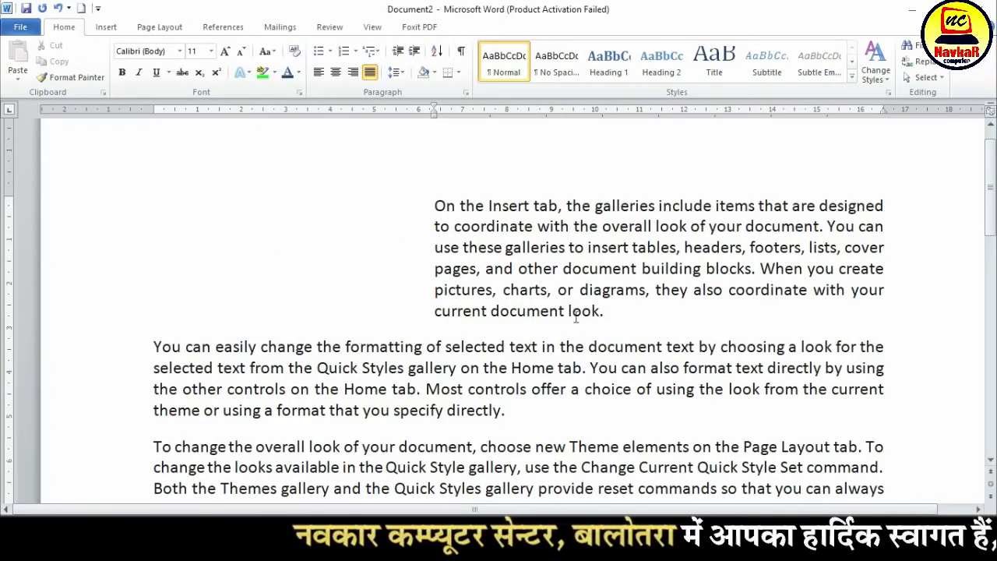
Decrease the first paragraph's indent back to the left margin
left_click_drag(609, 310, 429, 207)
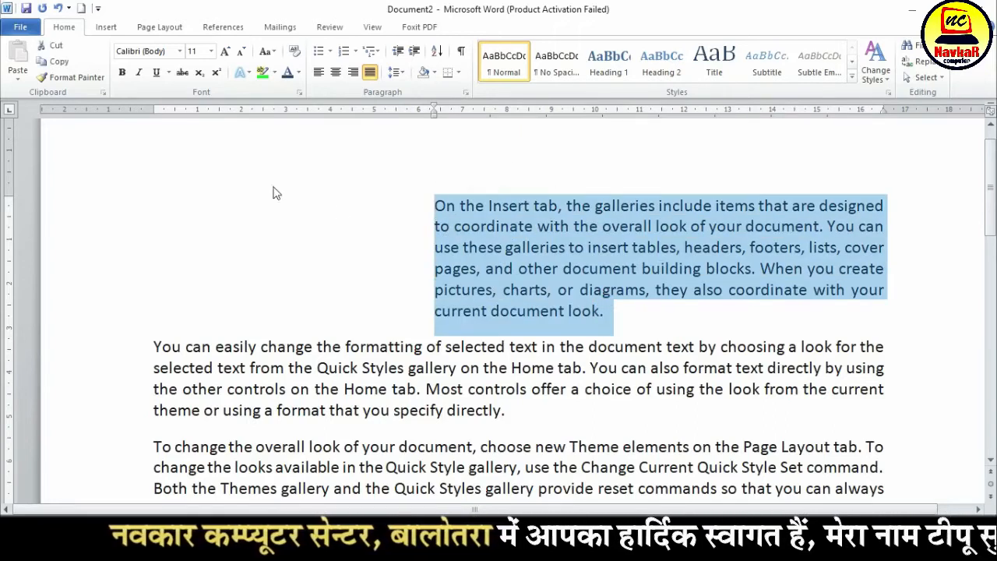
left_click(401, 52)
left_click(401, 52)
left_click(401, 53)
left_click(401, 53)
left_click(401, 52)
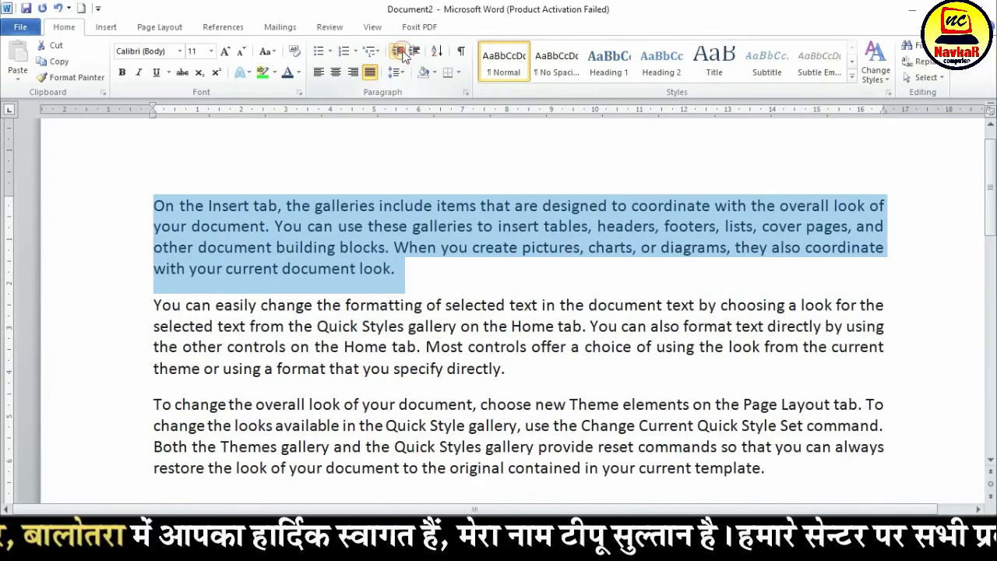
Increase the first paragraph's indent again and bring it back to the left margin
left_click(413, 52)
left_click(414, 52)
left_click(413, 52)
left_click(413, 52)
left_click(414, 53)
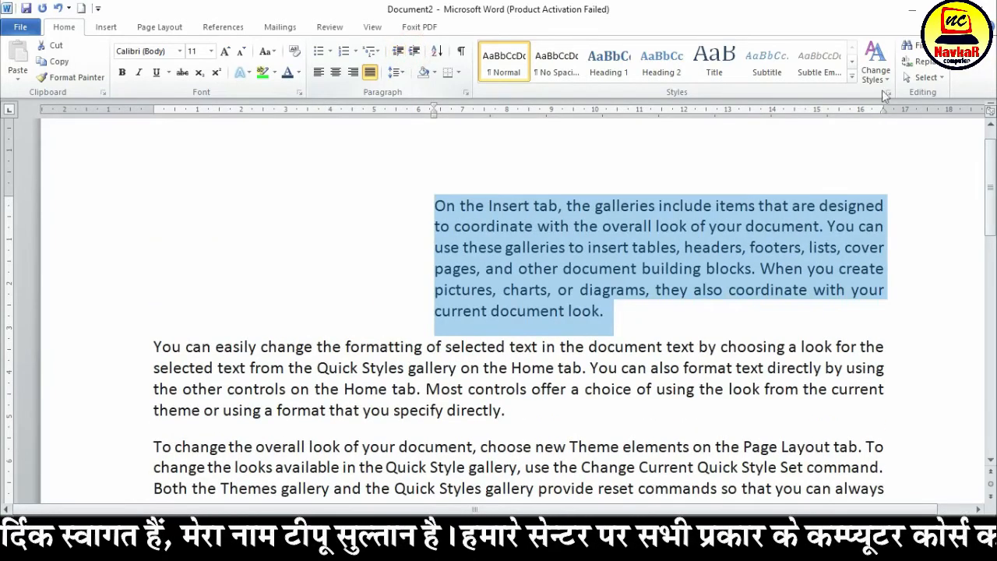
left_click(398, 51)
left_click(398, 51)
left_click(399, 52)
left_click(398, 52)
left_click(398, 52)
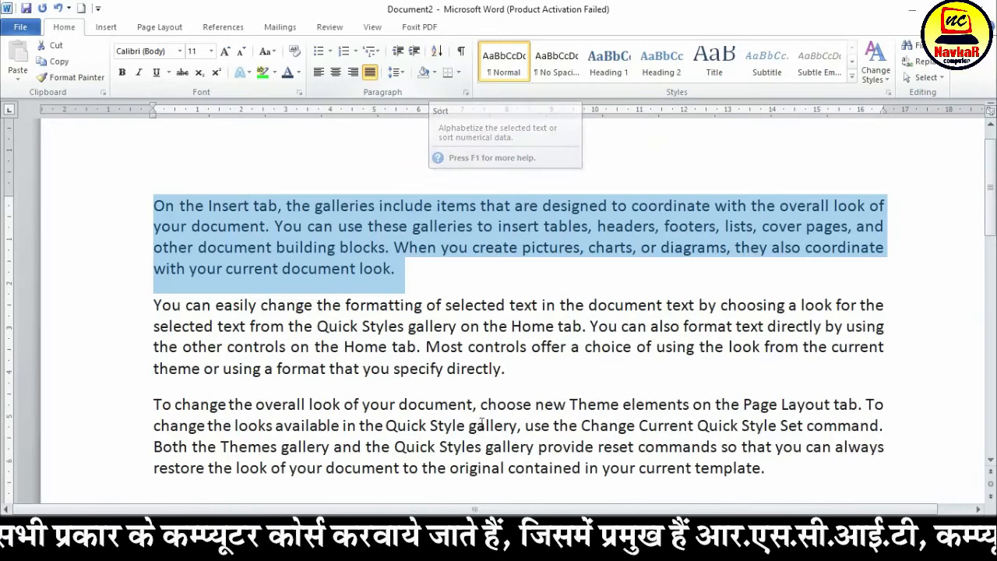
Enter a list of seven first names in capitals below the last paragraph, one per line
scroll(366, 350, "down", 5)
left_click(290, 268)
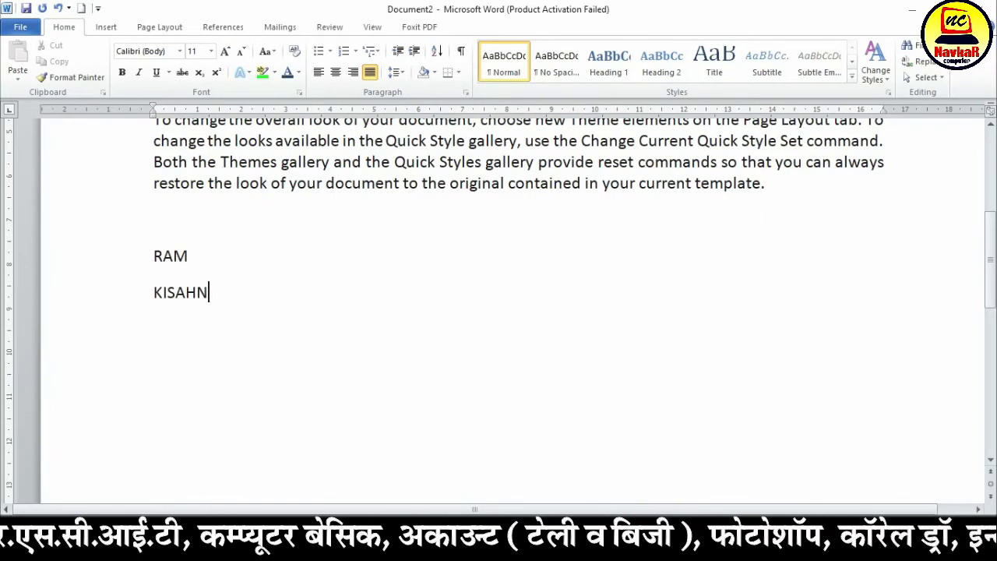
type("MO")
type("SANGITA")
key("Return")
type("KAMAL")
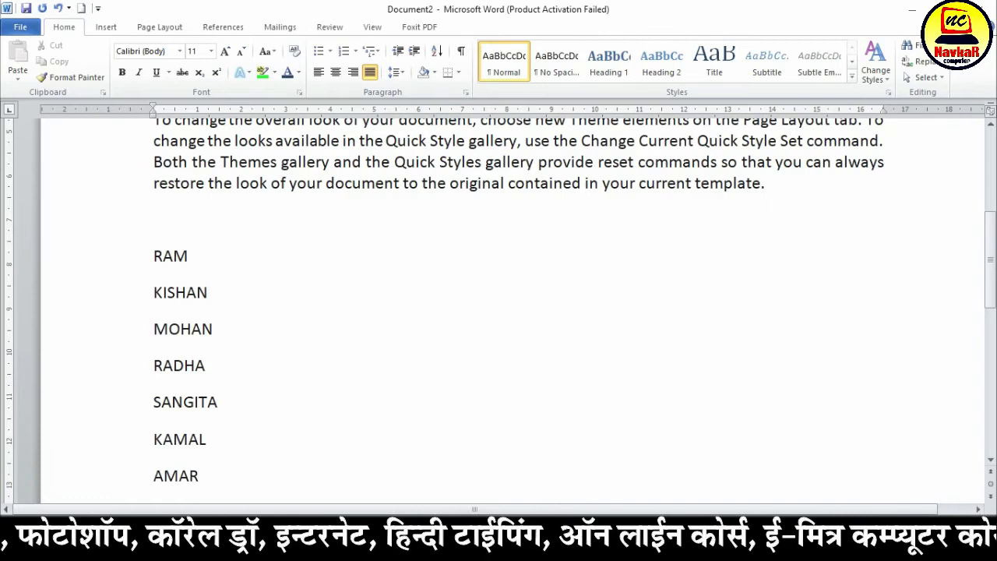
key("Return")
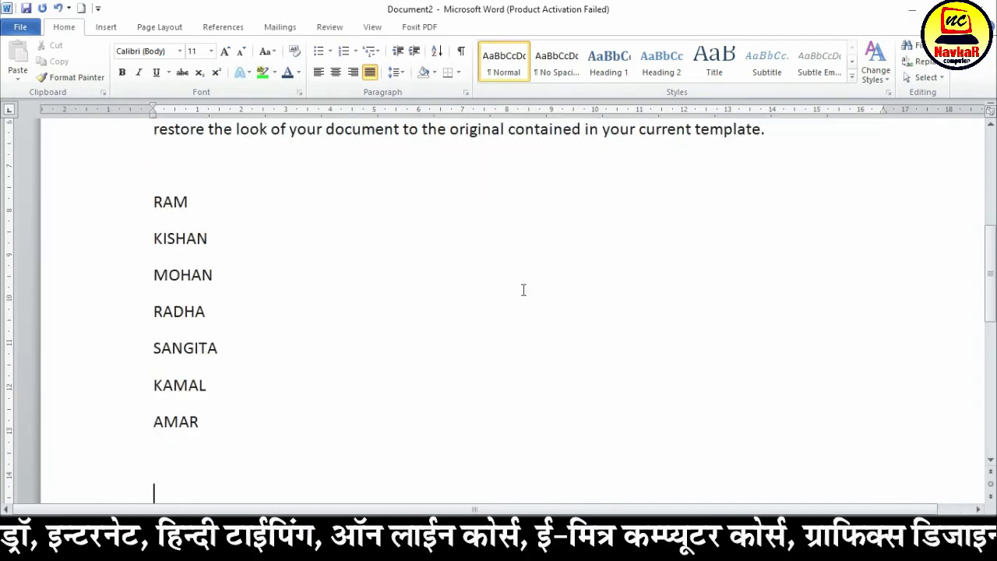
Sort the list of names by paragraphs as text in ascending order
left_click_drag(138, 204, 218, 410)
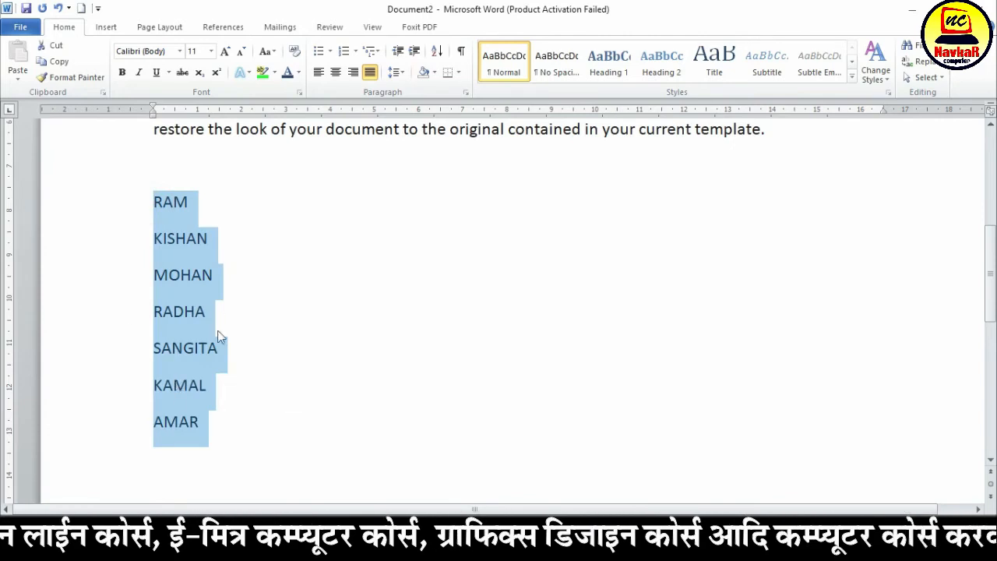
left_click(438, 53)
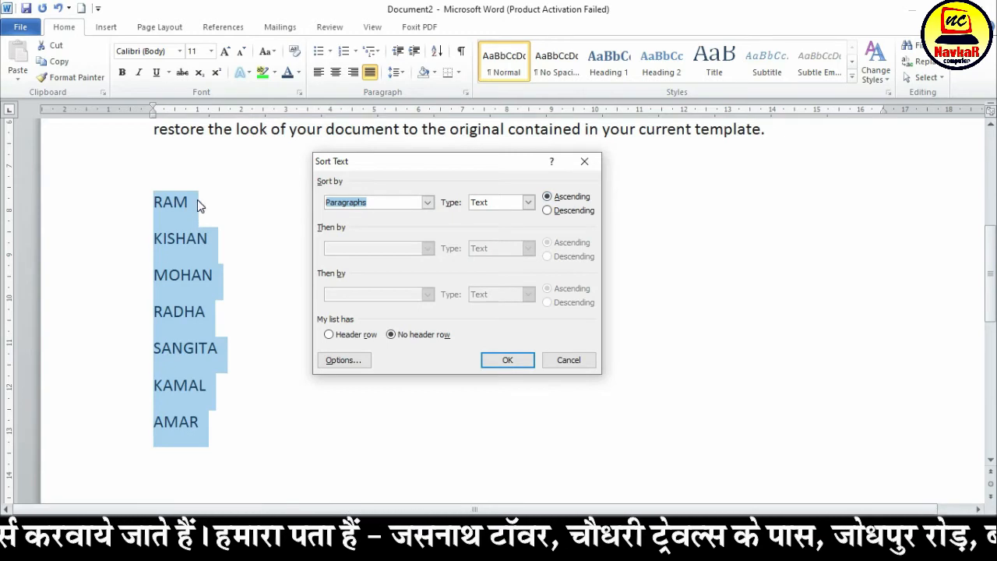
left_click(558, 212)
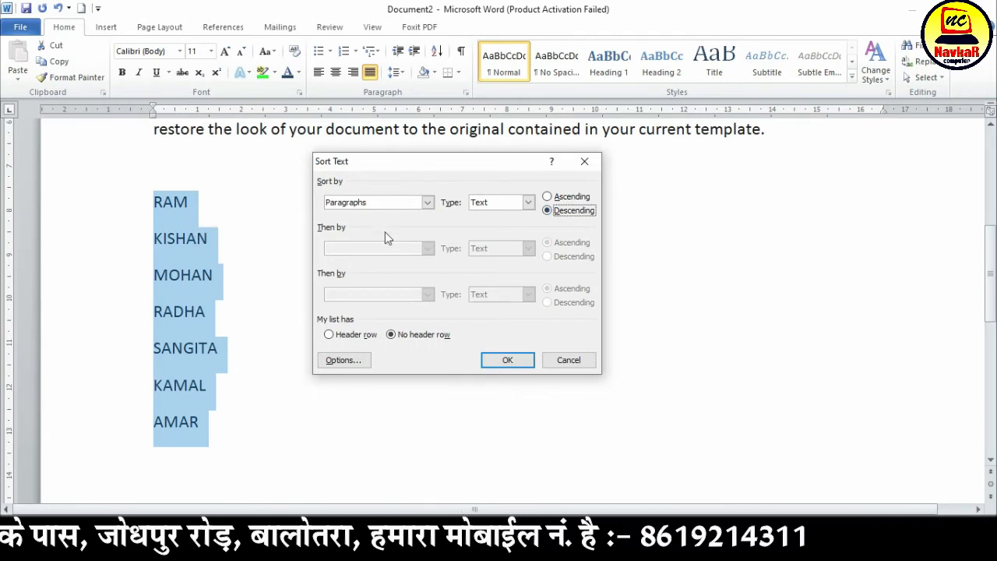
left_click(559, 200)
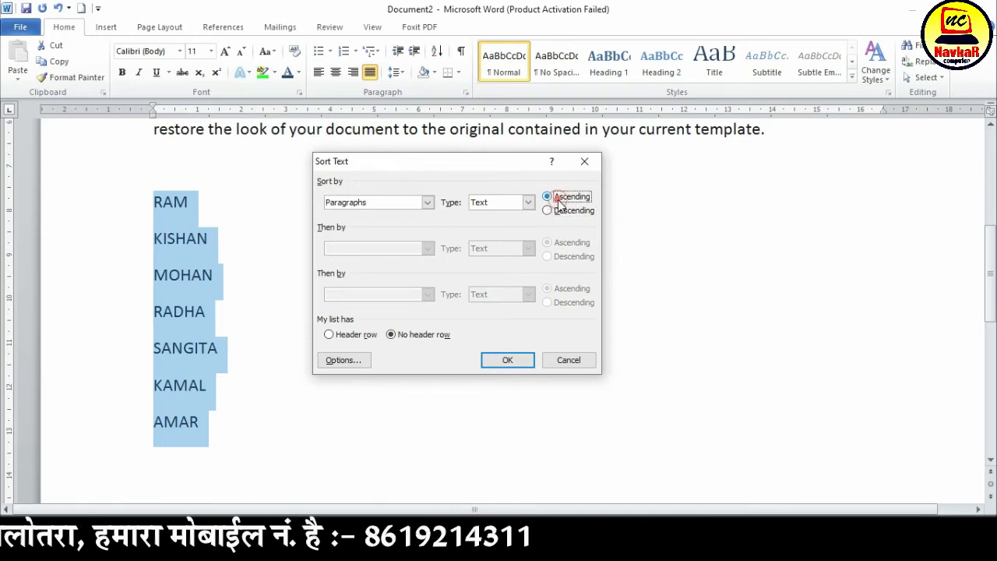
left_click(507, 360)
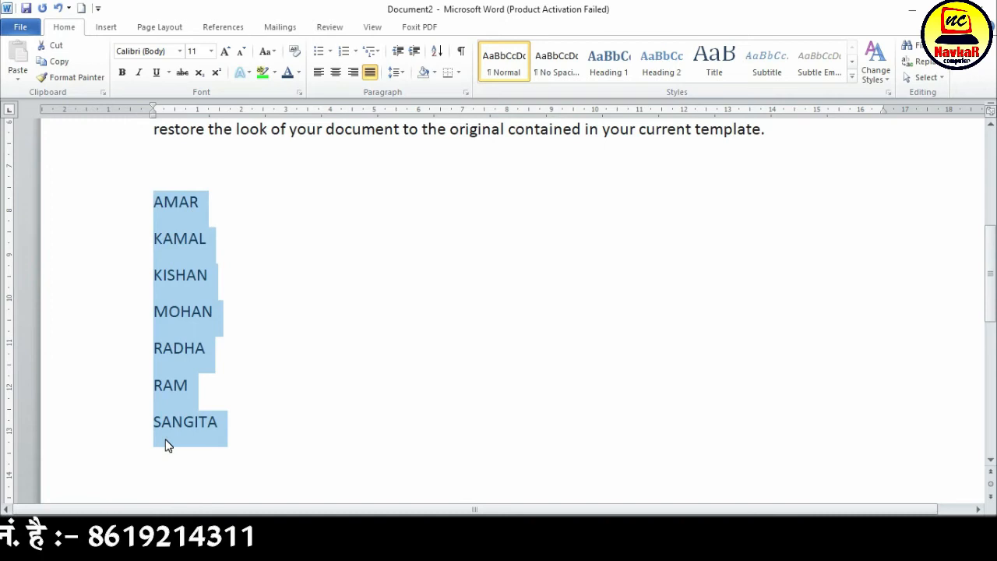
Sort the list of names by paragraphs as text in descending order
left_click(437, 51)
left_click(565, 215)
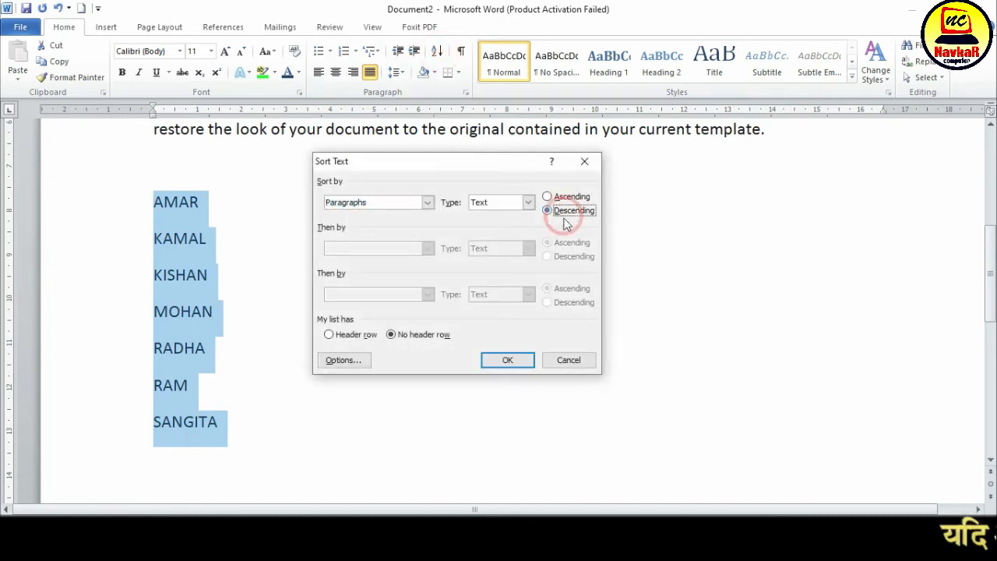
left_click(507, 360)
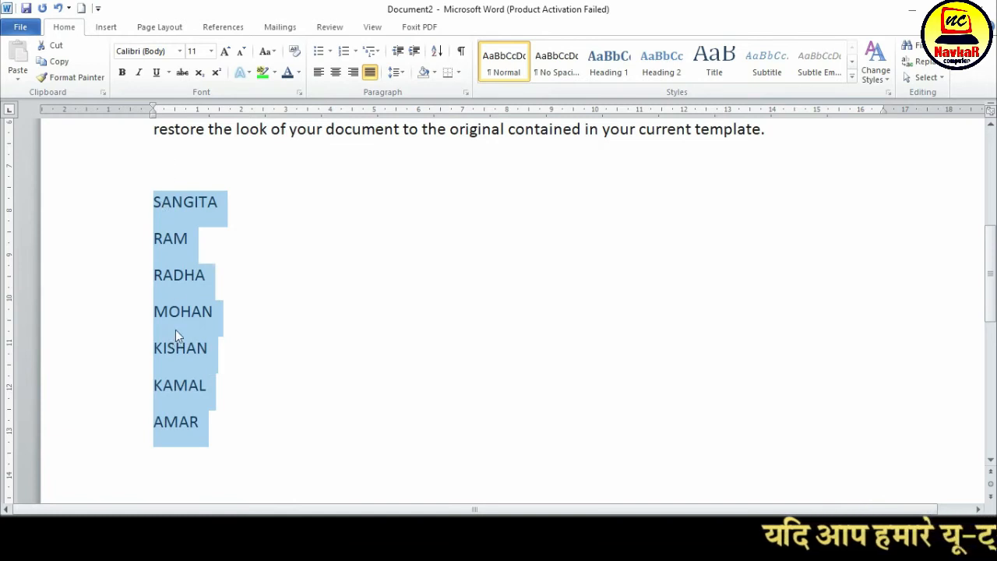
Apply yellow shading to the first paragraph, beginning "On the Insert tab"
left_click(434, 72)
left_click(304, 298)
scroll(304, 298, "up", 5)
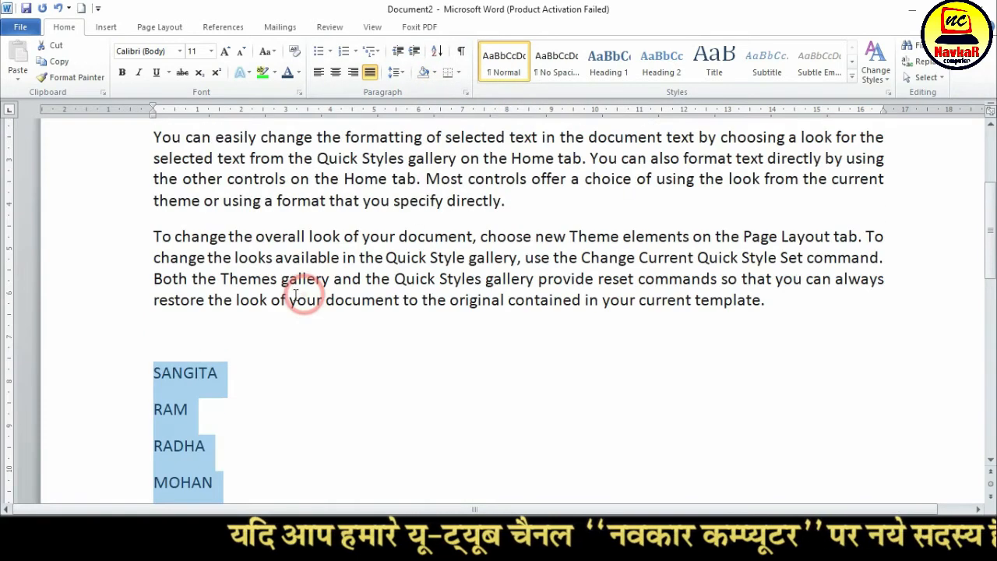
triple_click(155, 209)
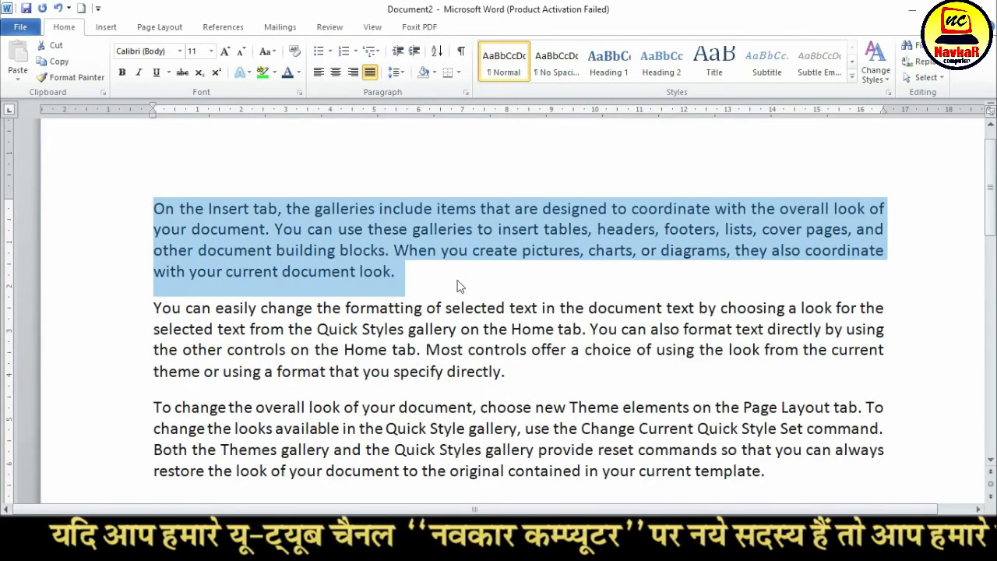
left_click(437, 72)
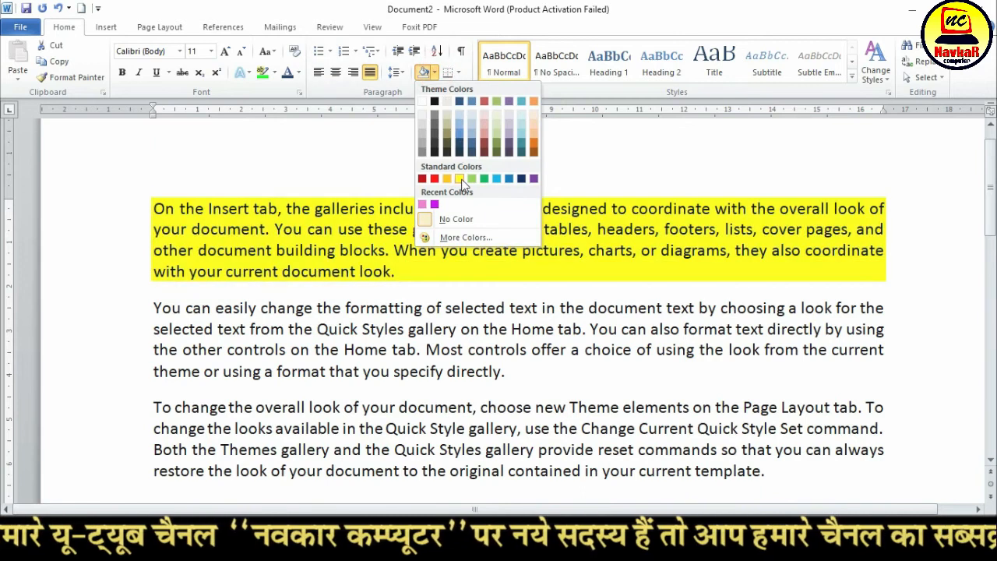
left_click(462, 182)
Apply red shading to the second paragraph, beginning "You can easily change", and deselect it
mouse_move(153, 308)
left_mouse_down()
mouse_move(156, 319)
mouse_move(204, 312)
mouse_move(605, 404)
mouse_move(522, 377)
left_mouse_up()
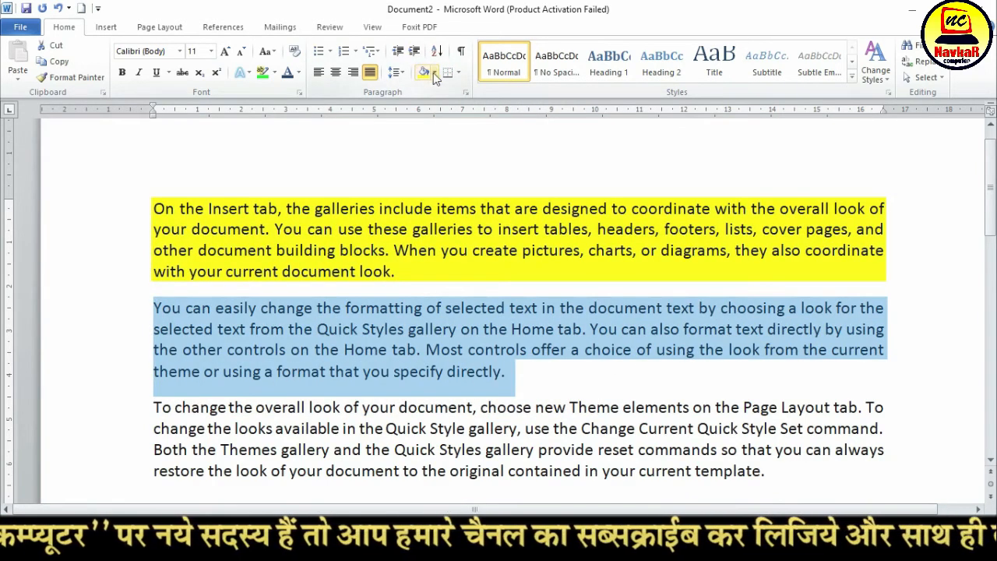
left_click(434, 72)
left_click(434, 178)
left_click(274, 372)
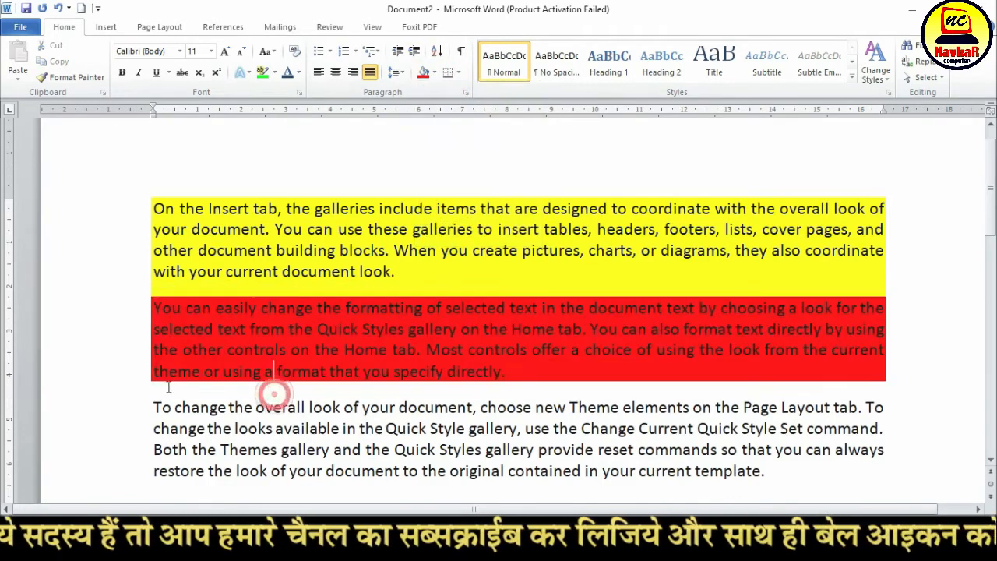
Apply blue shading to the third paragraph, beginning "To change the overall look", and deselect it
scroll(125, 288, "down", 2)
left_click_drag(152, 293, 767, 374)
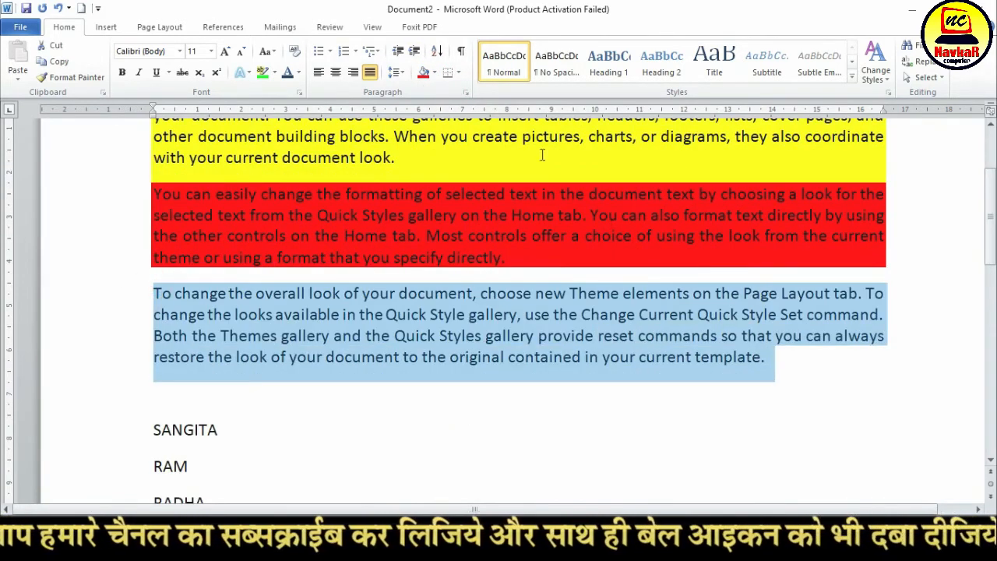
left_click(434, 72)
left_click(505, 178)
left_click(435, 335)
Apply All Borders to the three shaded paragraphs and deselect them
scroll(434, 335, "up", 3)
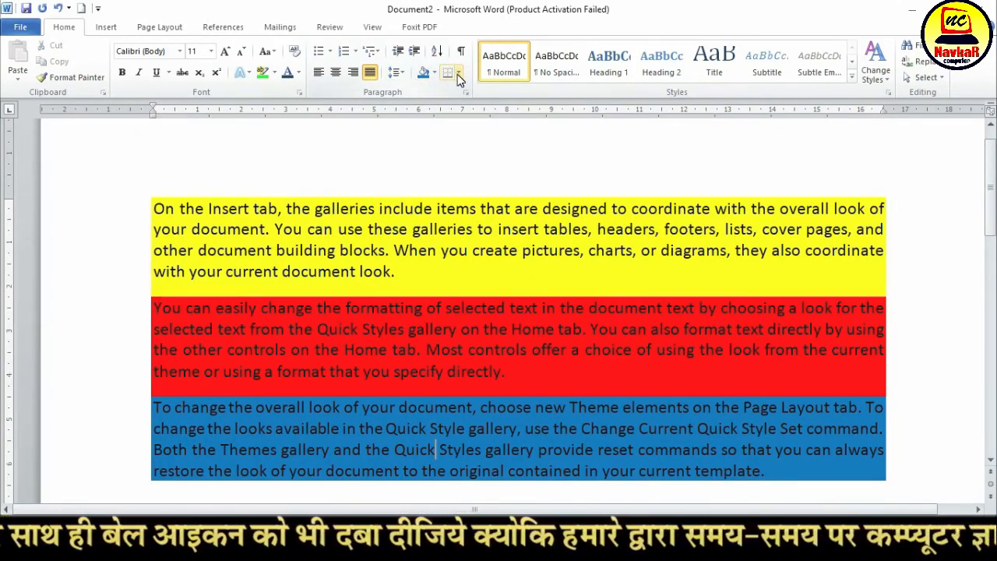
left_click_drag(146, 201, 928, 448)
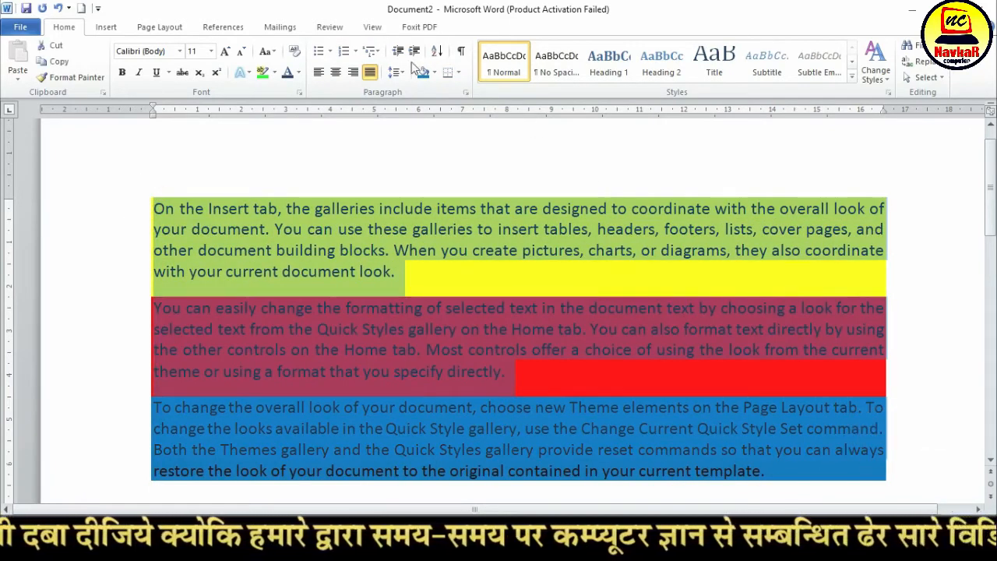
left_click(459, 72)
left_click(483, 173)
left_click(450, 331)
scroll(444, 363, "down", 2)
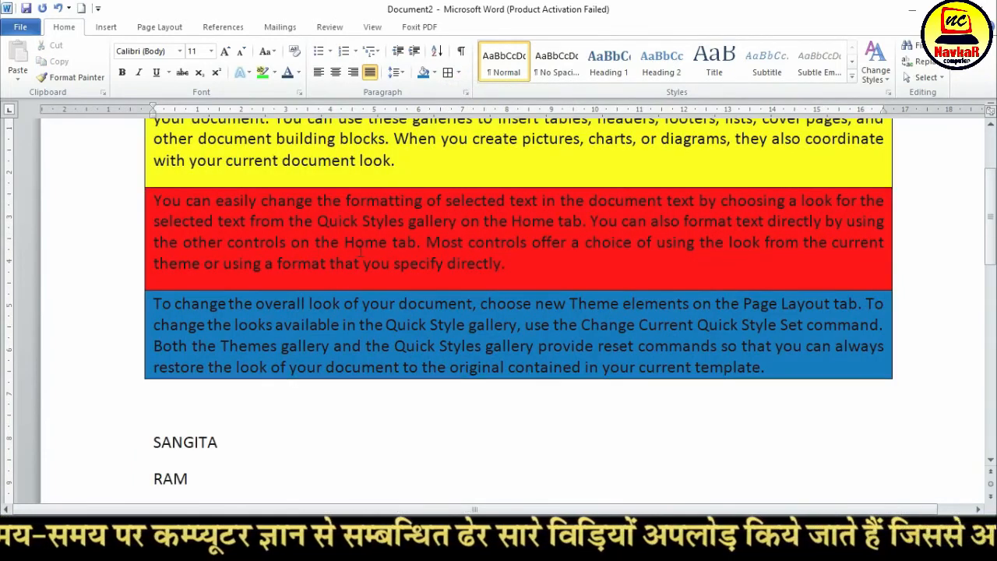
Remove the borders from the three shaded paragraphs with the No Border option
scroll(364, 226, "up", 1)
left_click_drag(152, 151, 767, 427)
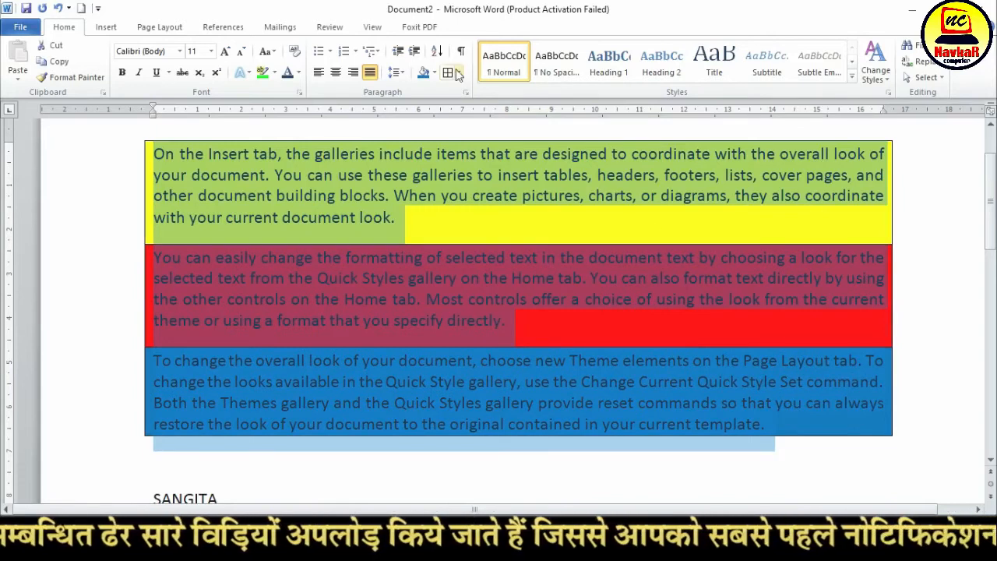
left_click(458, 73)
left_click(499, 159)
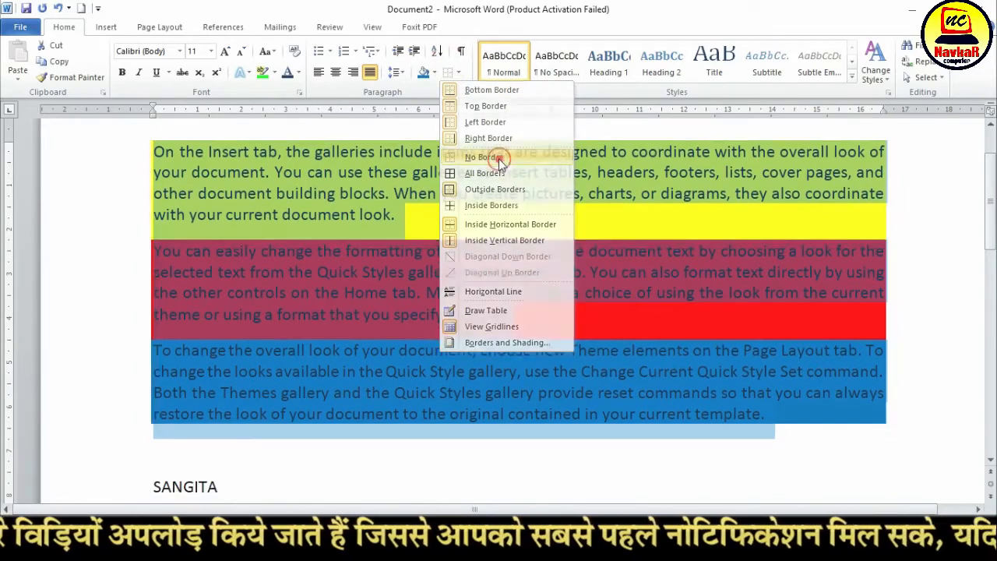
left_click(432, 261)
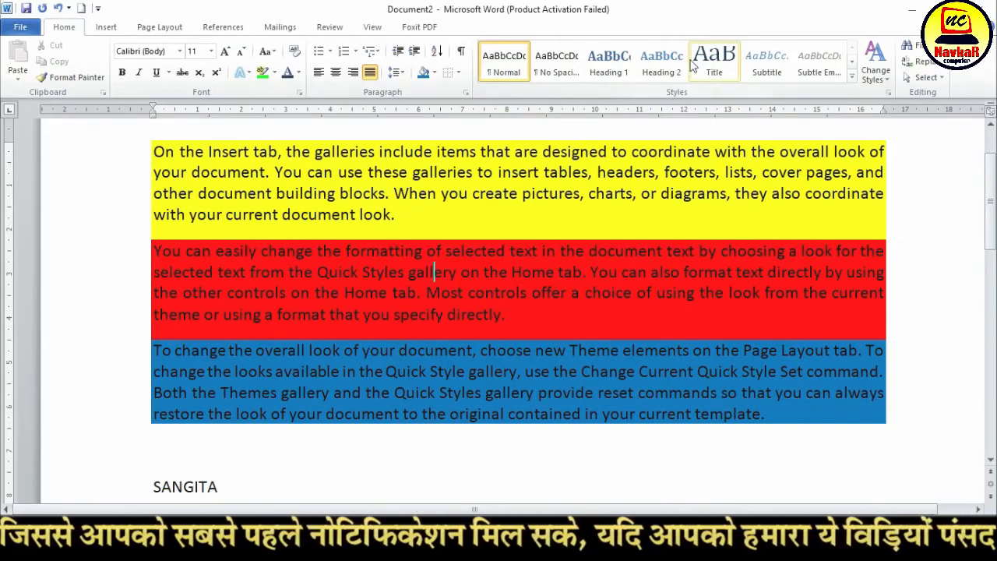
Insert the line "MY COMPUTER" above the first paragraph and apply the Heading 1 style to it
scroll(575, 233, "up", 2)
left_click(156, 261)
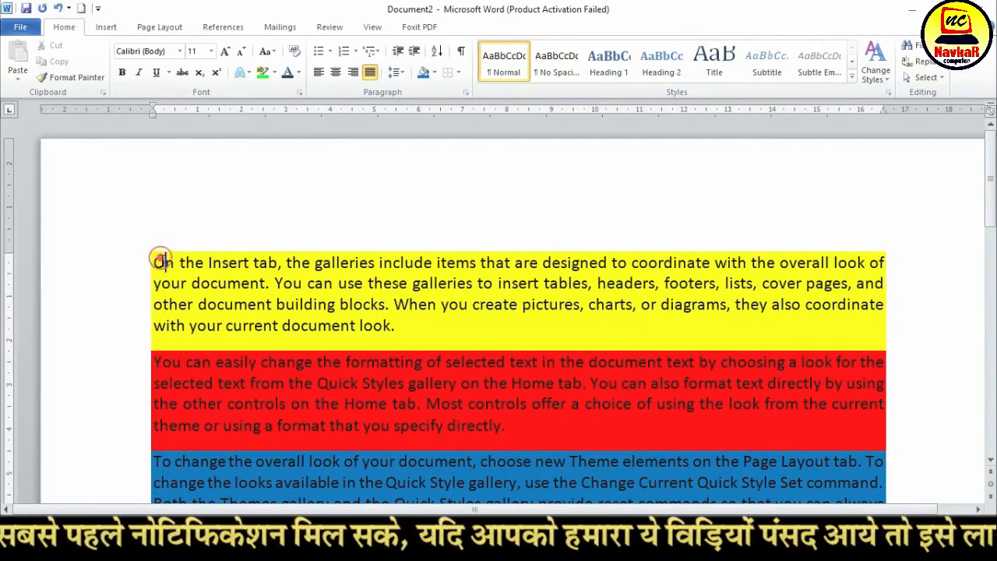
key("Return")
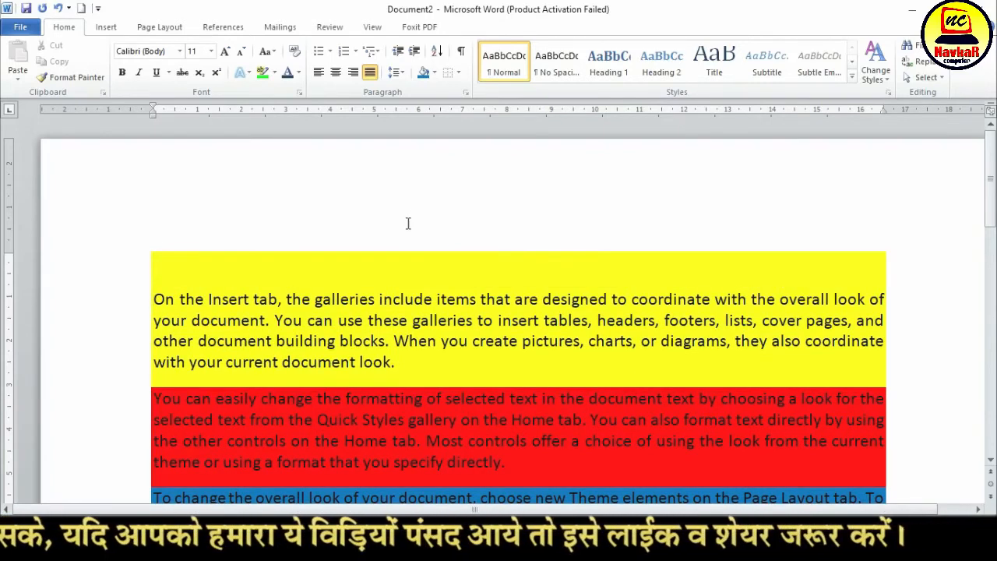
type("MY COMPUTER")
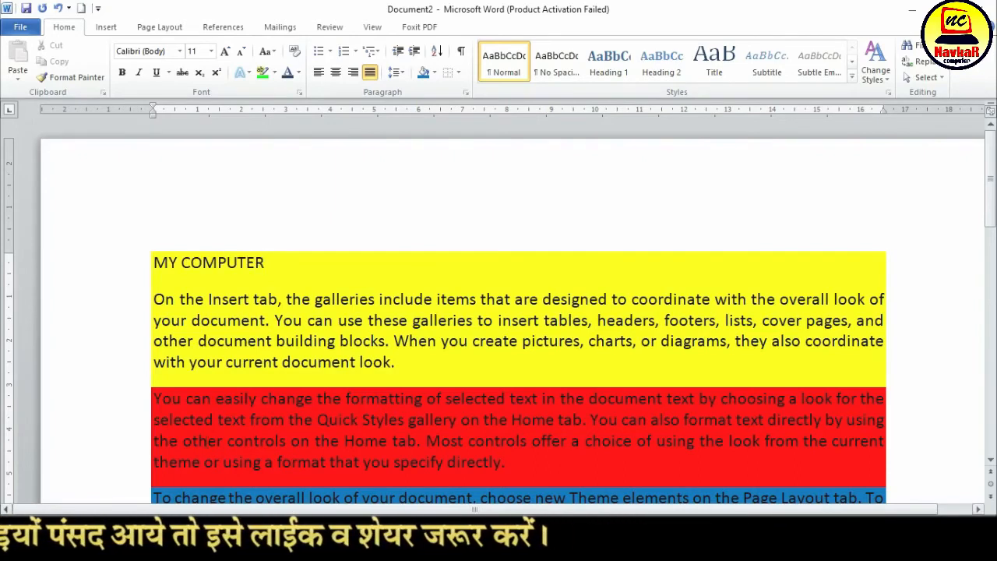
triple_click(288, 262)
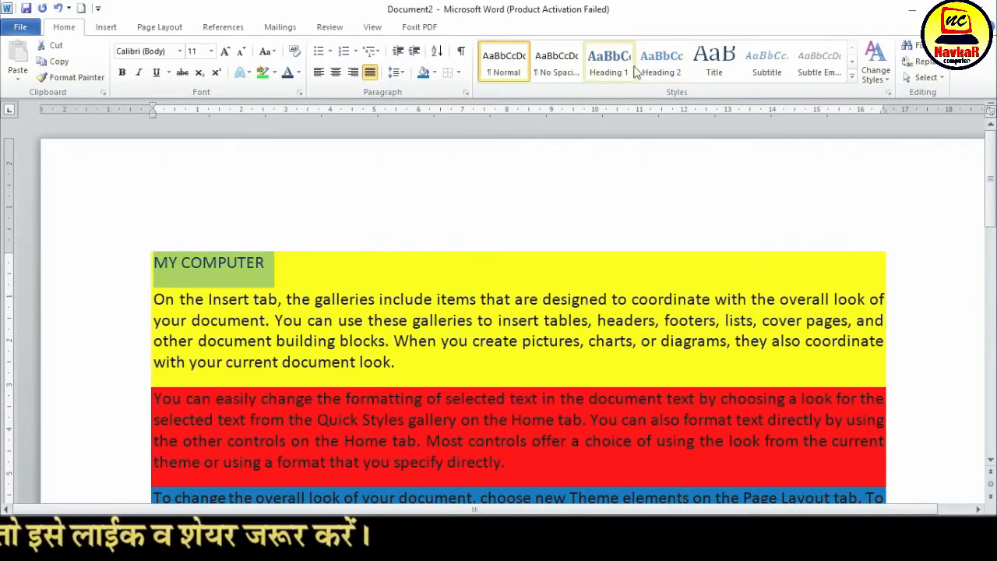
left_click(611, 63)
left_click(263, 330)
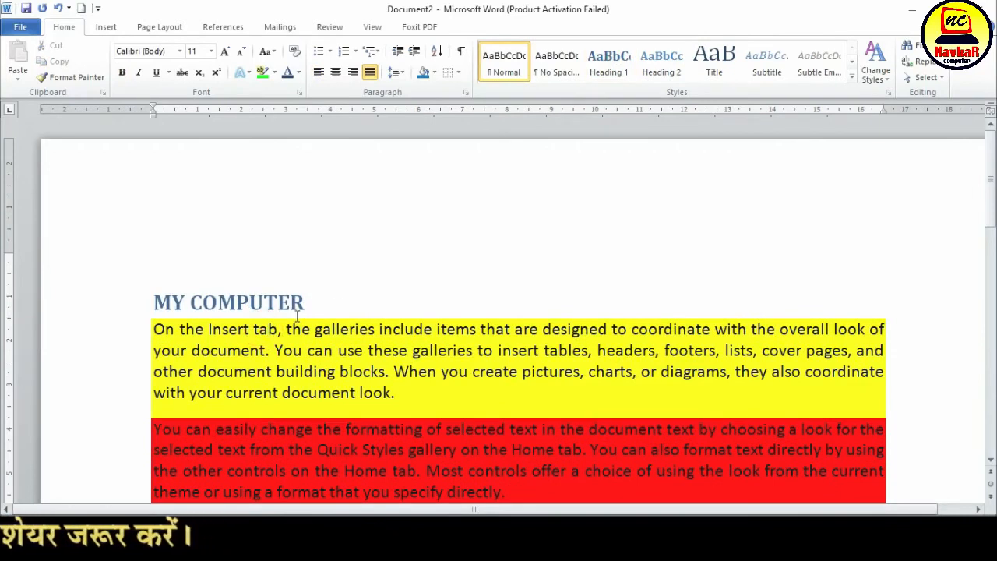
Insert the line "MY DOCUMENT" between the yellow and red paragraphs and apply the Title style to it
left_click(419, 396)
key("Return")
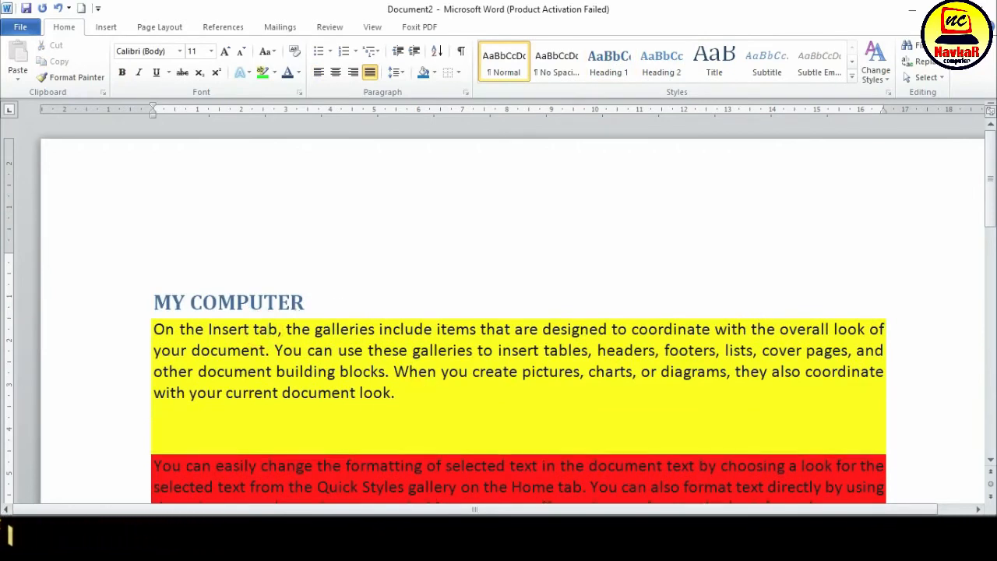
type("MY DOCUIM")
type("NT")
left_click_drag(271, 429, 156, 427)
left_click(612, 78)
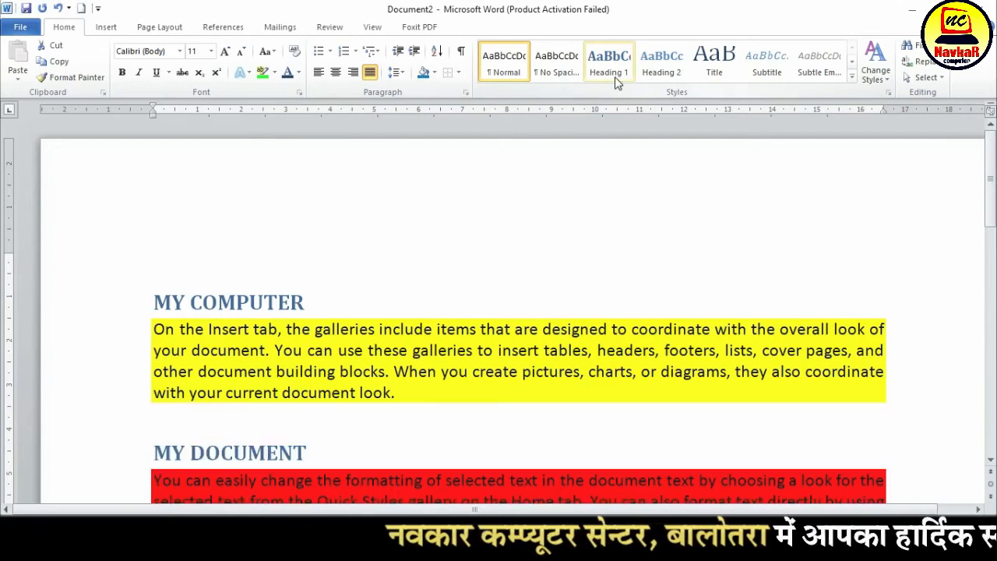
left_click(715, 62)
scroll(524, 263, "down", 5)
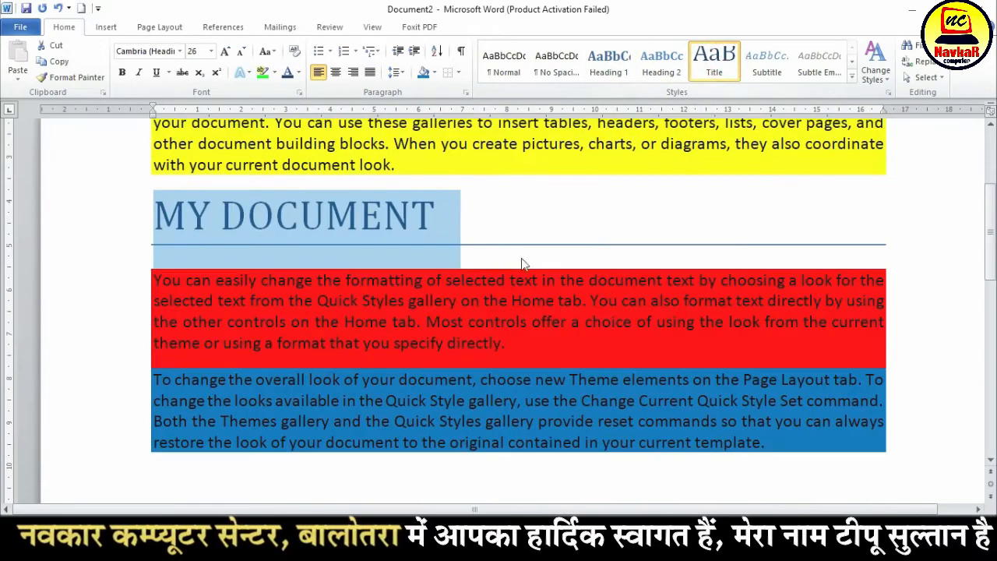
Apply the Title style to the red and blue paragraphs below the "MY DOCUMENT" line
left_click(471, 301)
left_click_drag(153, 279, 812, 437)
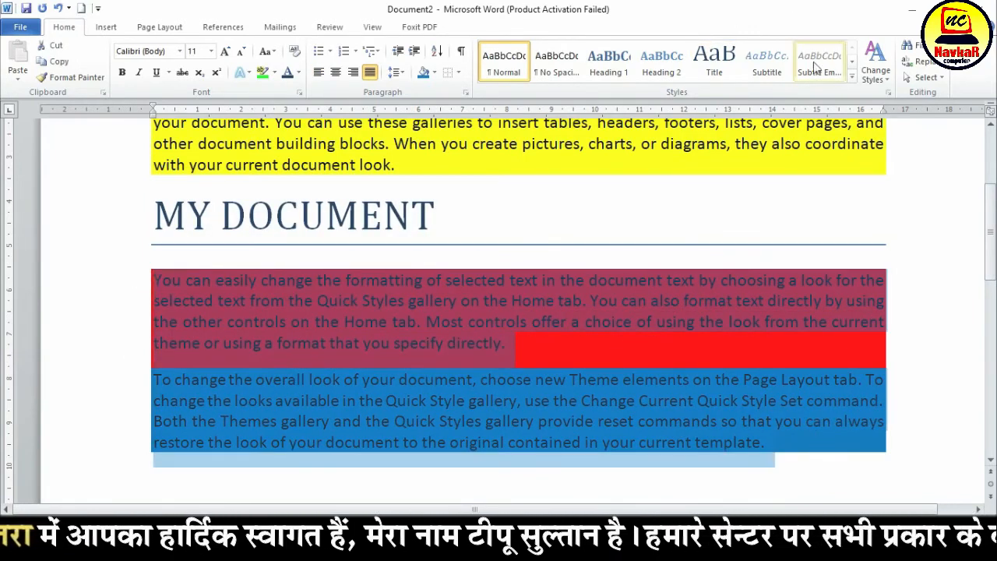
left_click(851, 79)
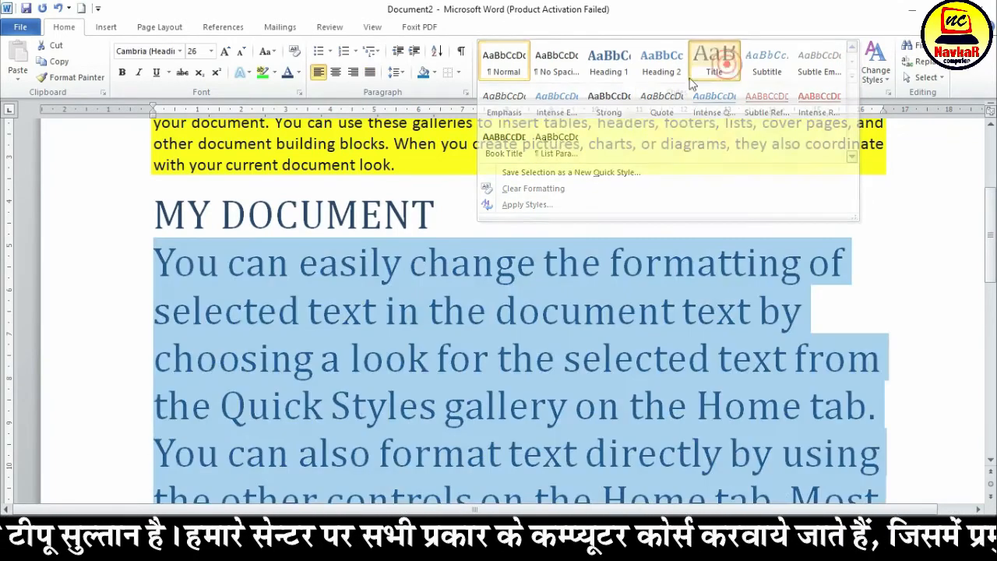
left_click(714, 61)
left_click(380, 327)
scroll(382, 323, "down", 2)
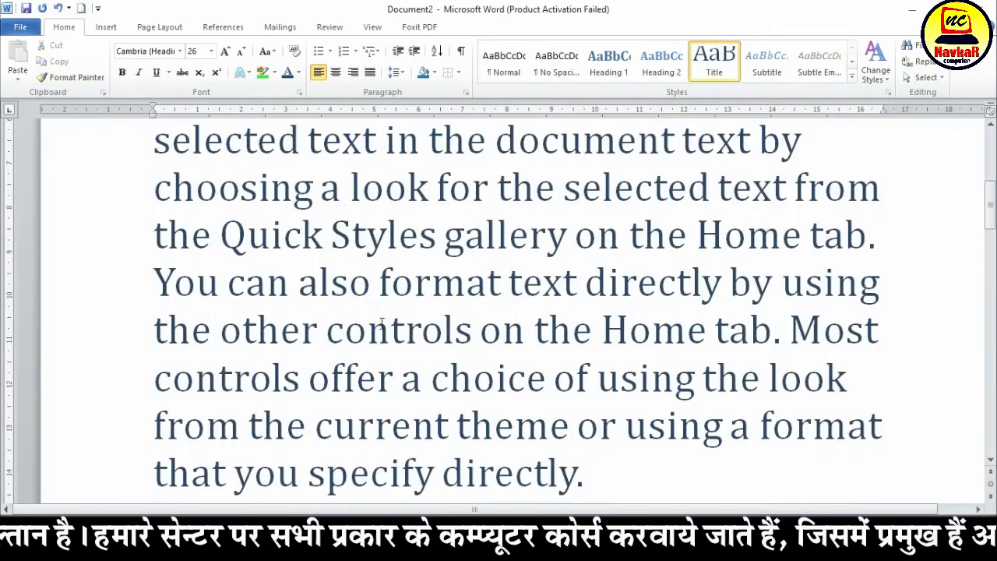
Delete the whole document's content and generate fresh sample paragraphs with =RAND()
key("ctrl+a")
key("Delete")
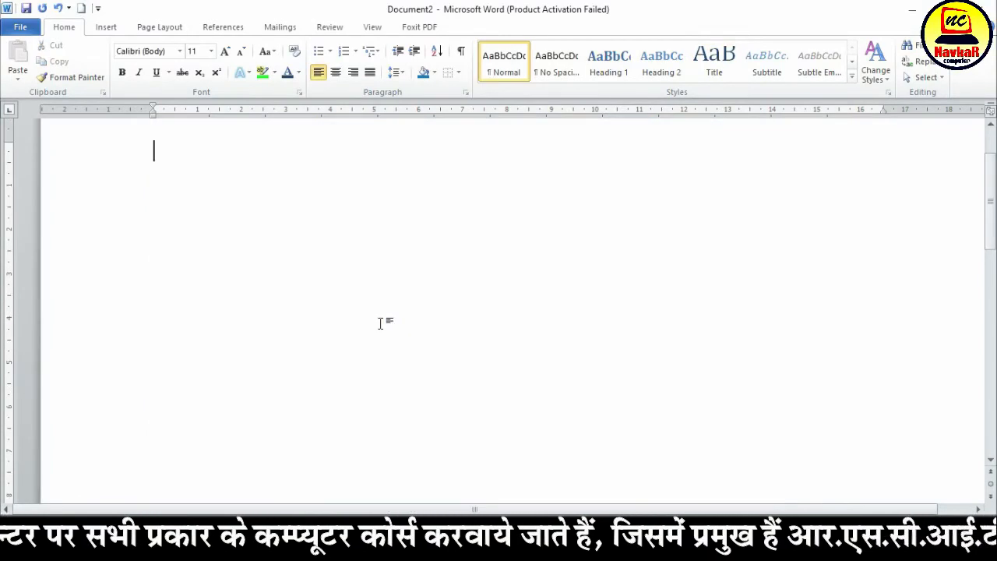
type("=RAND(")
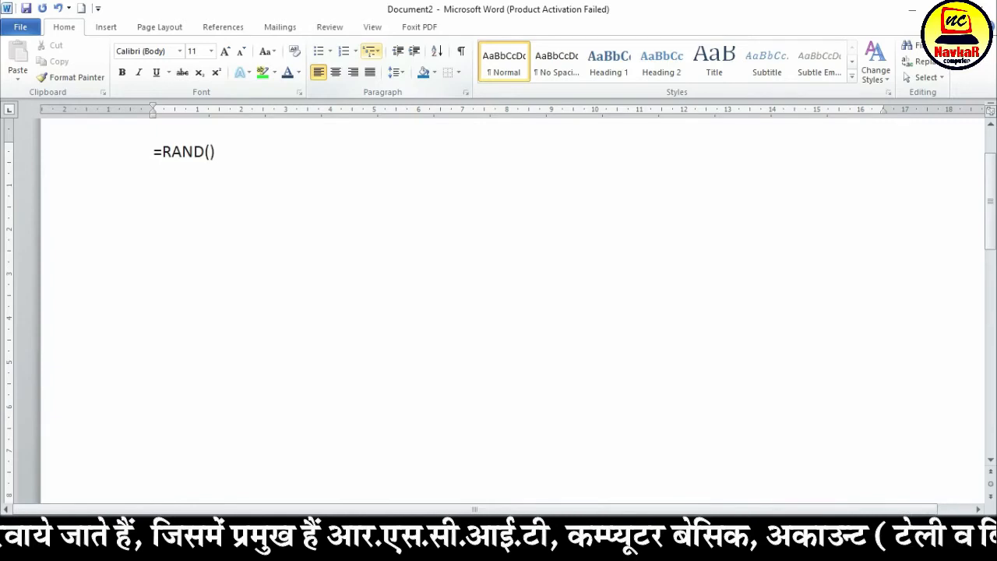
key("Return")
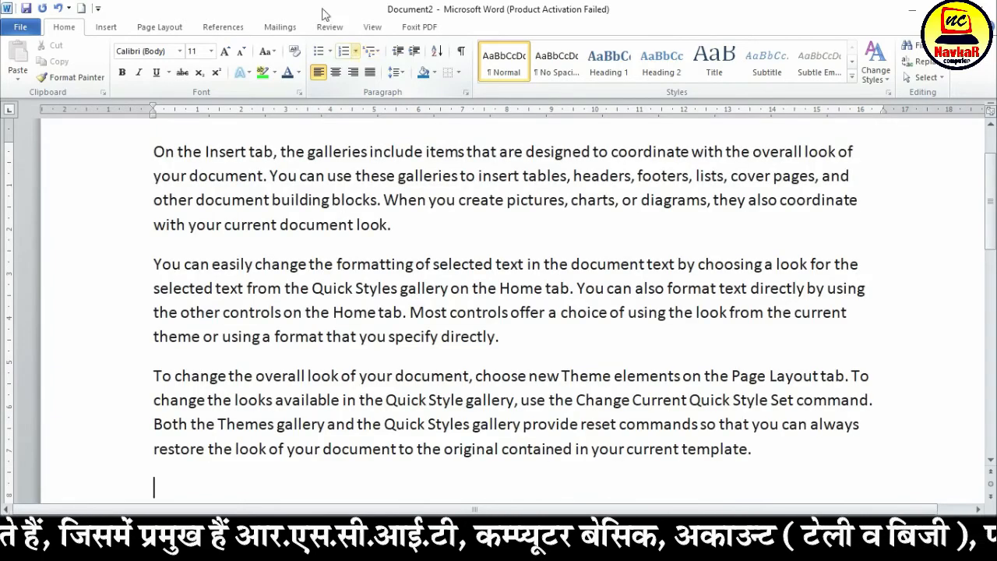
Apply the Intense Emphasis style to all three sample paragraphs and deselect them
left_click_drag(153, 151, 805, 458)
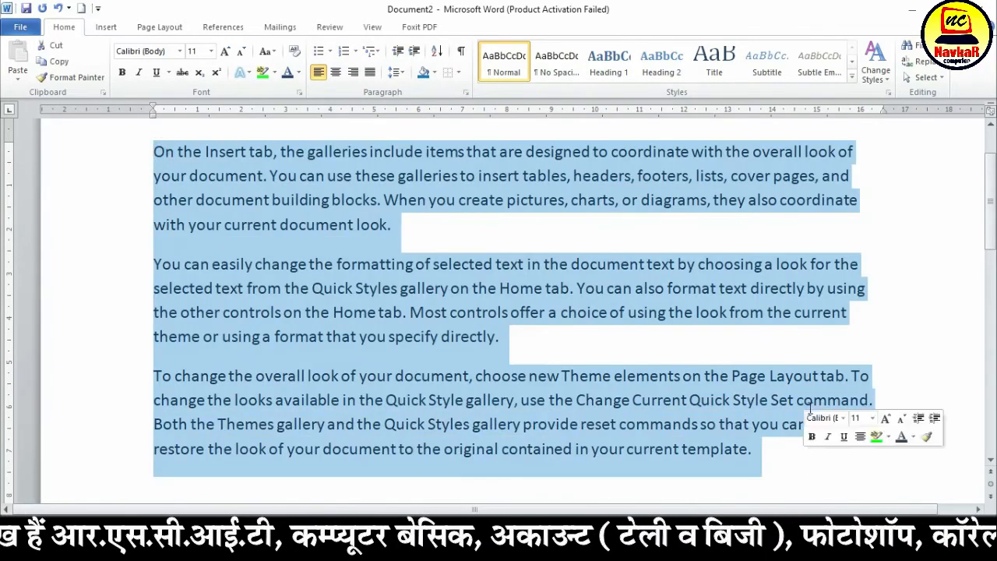
left_click(850, 75)
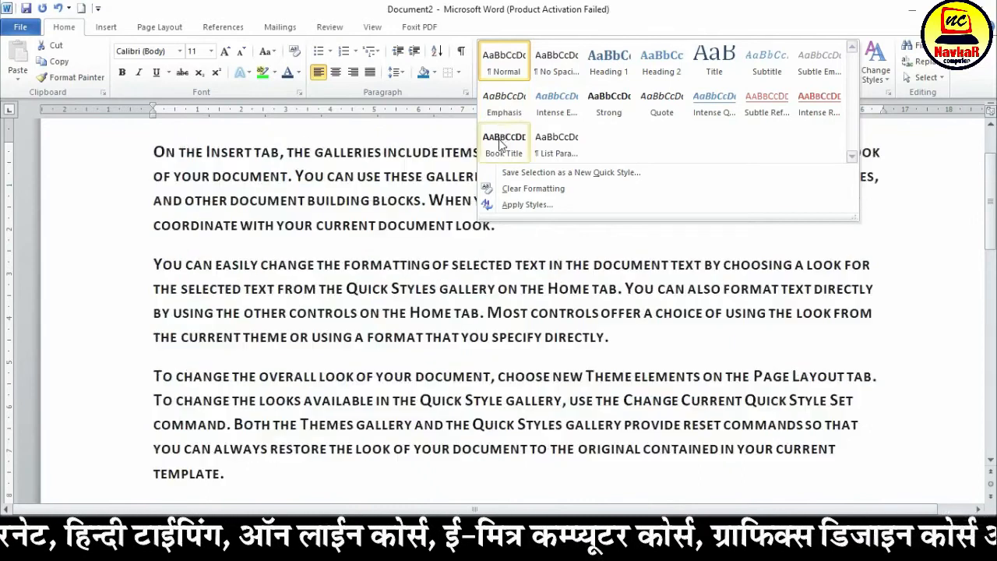
left_click(573, 110)
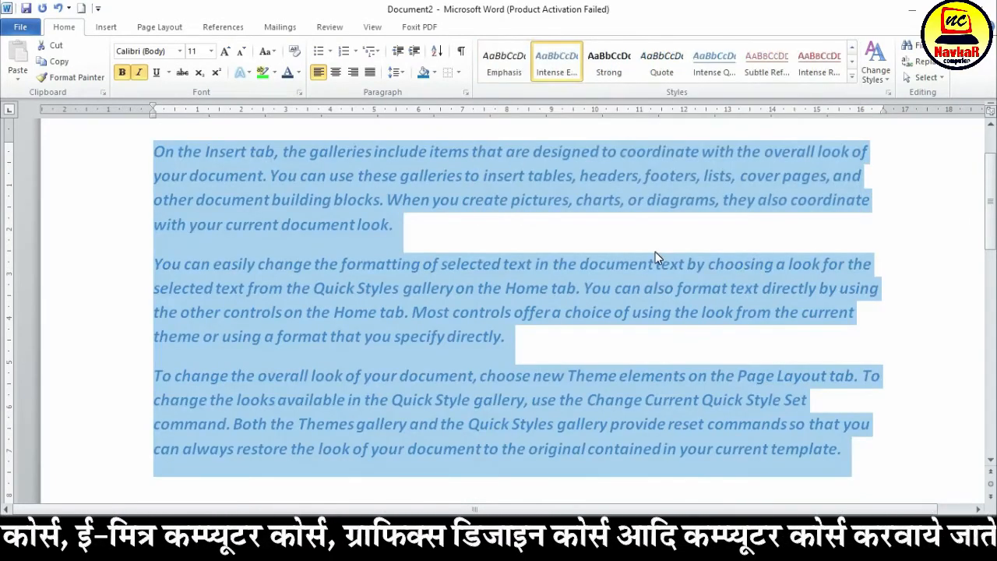
left_click(656, 251)
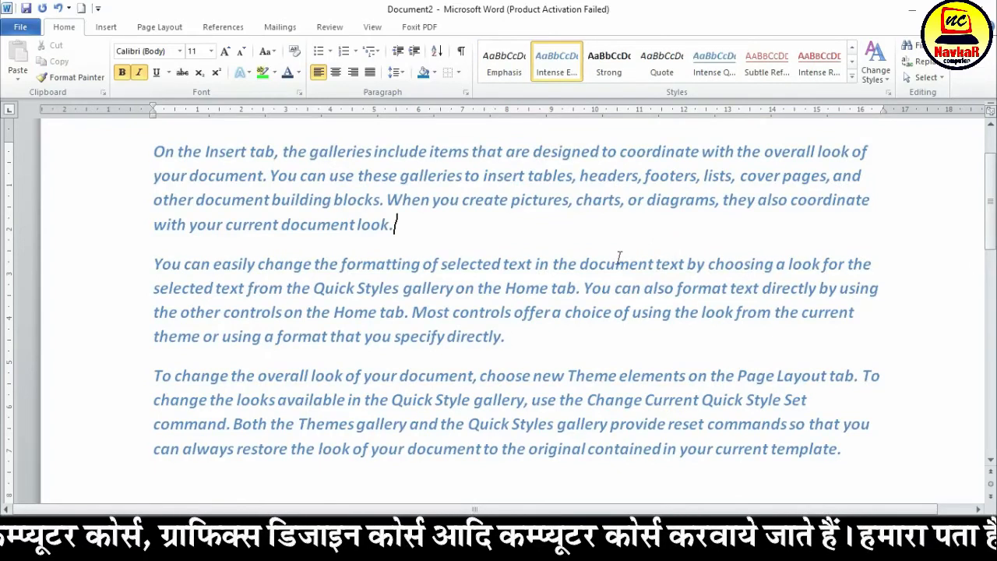
Undo the Intense Emphasis style and the sample text generation, and redo only the sample text
key("ctrl+a")
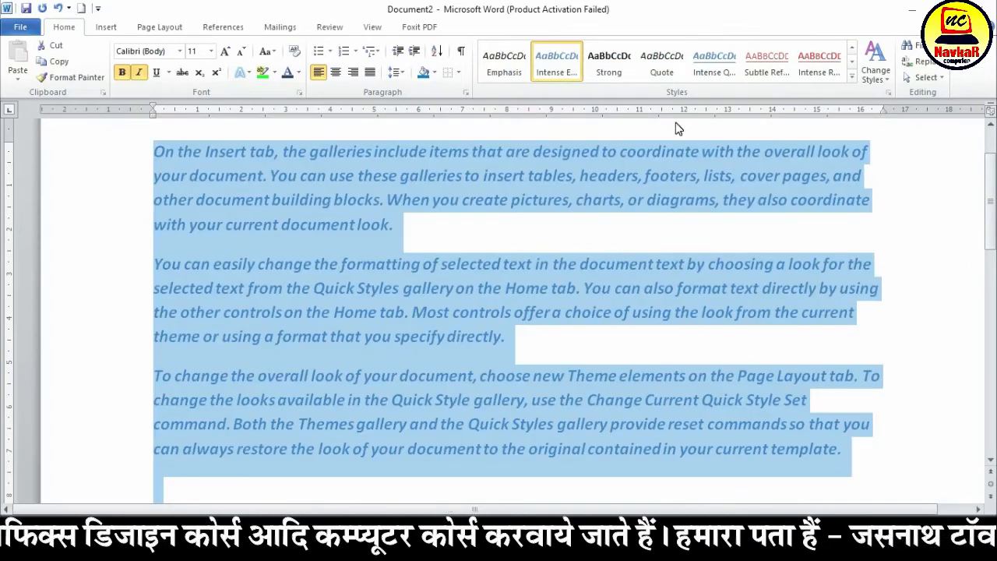
key("ctrl+z")
key("ctrl+z")
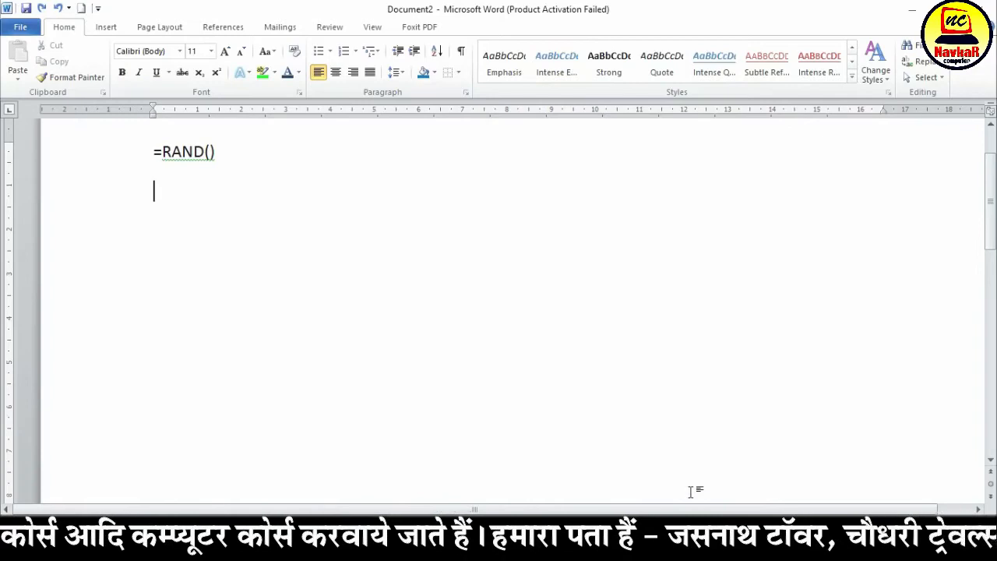
key("ctrl+y")
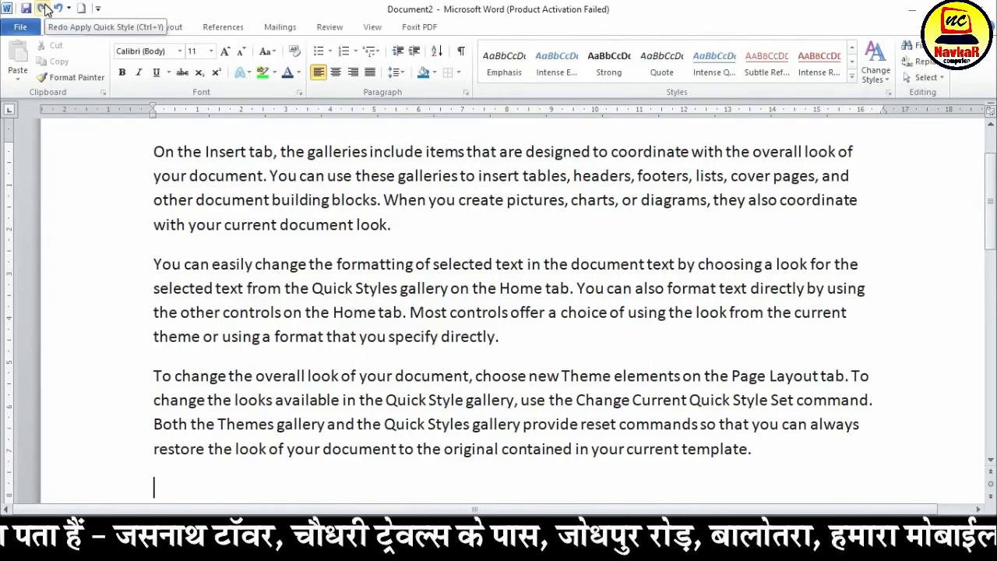
Delete the first paragraph, beginning "On the Insert tab", and undo the deletion
left_click_drag(433, 228, 160, 152)
key("Delete")
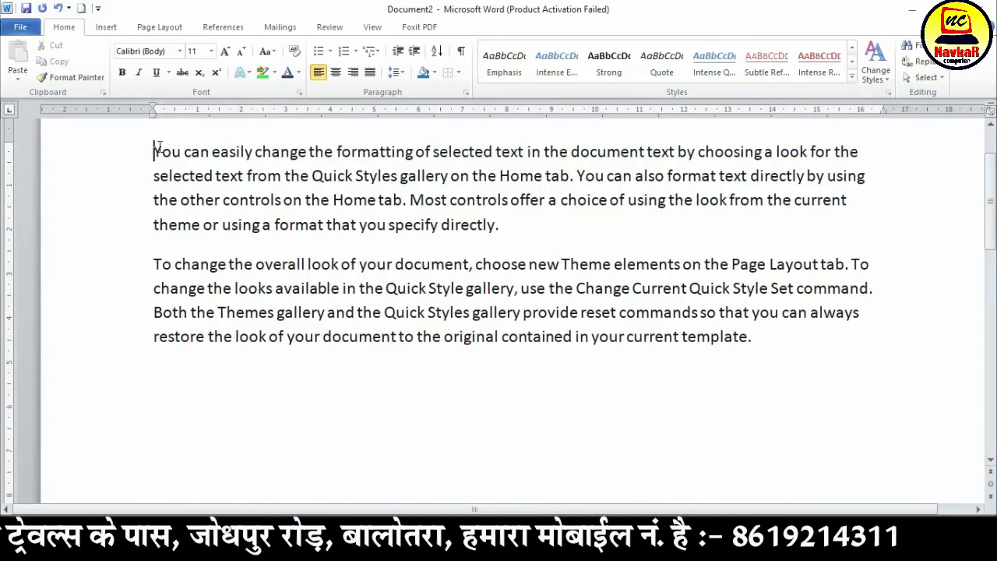
left_click(59, 9)
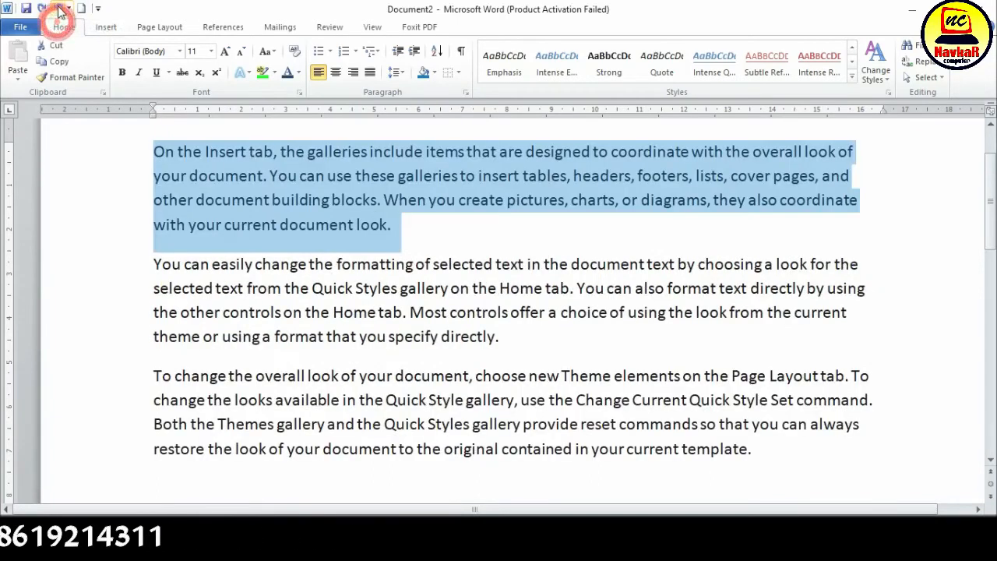
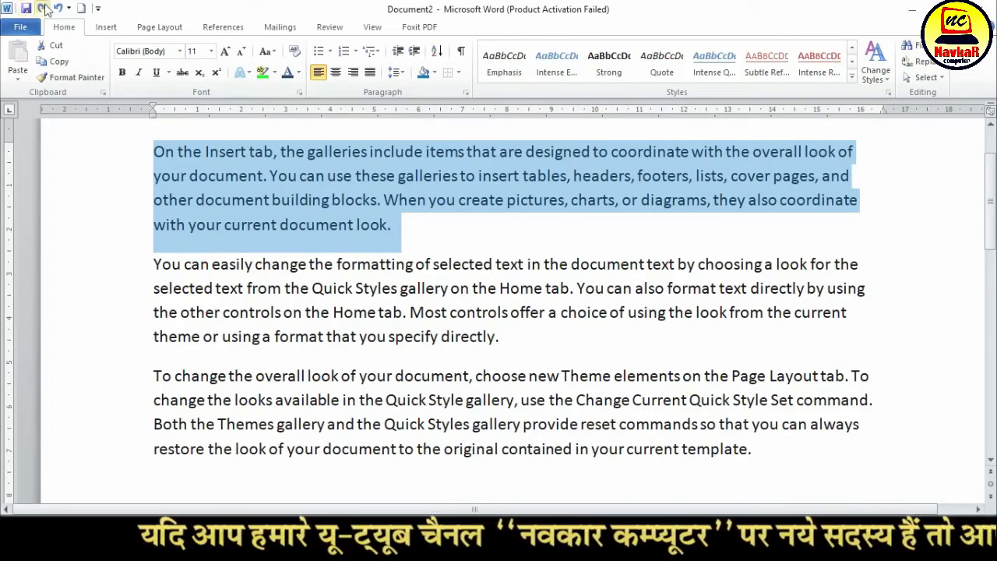
Change the font color of the second paragraph, beginning "You can easily change", to red
left_click(503, 286)
left_click_drag(507, 341, 166, 266)
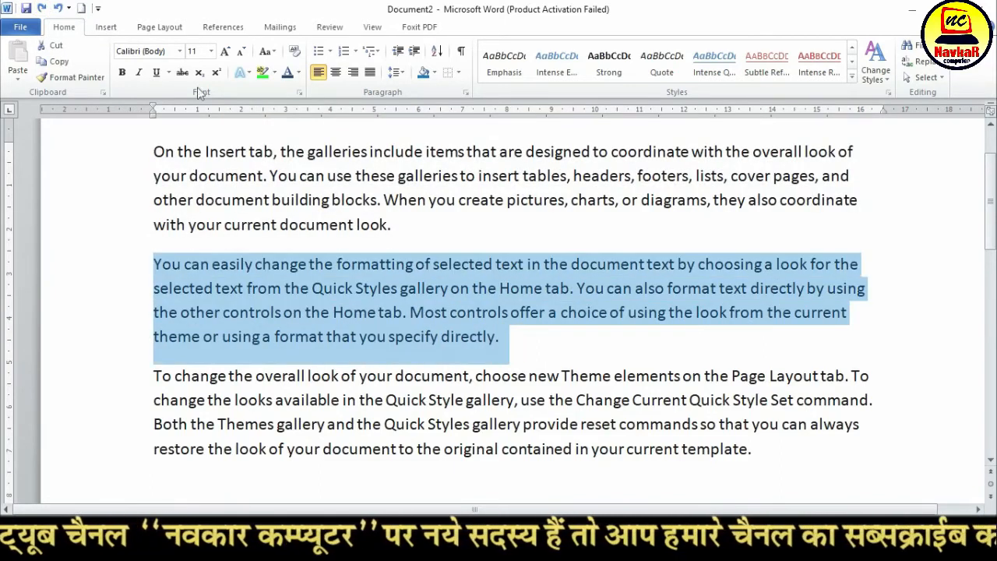
left_click(298, 72)
left_click(302, 223)
left_click(476, 312)
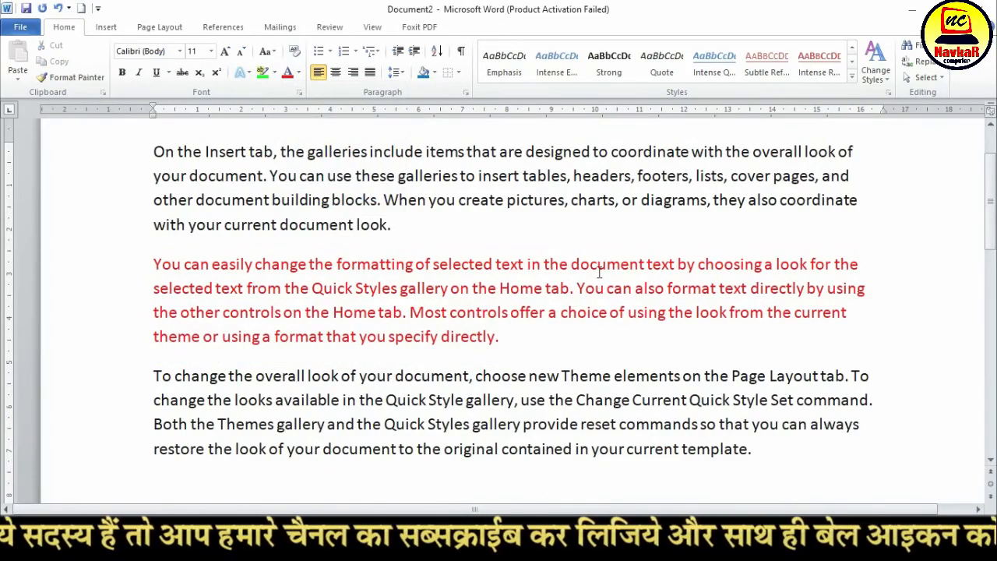
Undo the second paragraph's red font color, redo it, and deselect the text
left_click(60, 8)
left_click(531, 392)
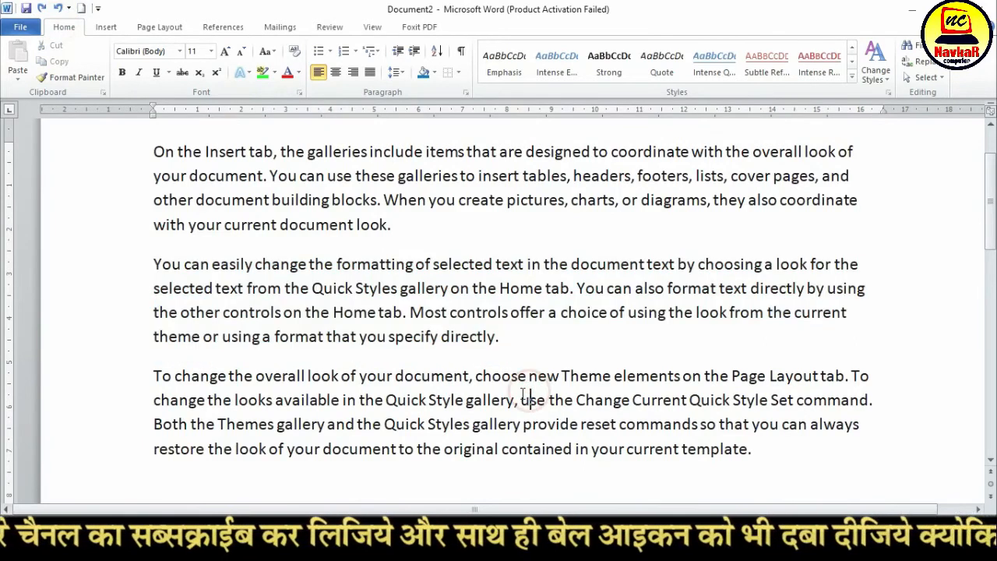
left_click(43, 9)
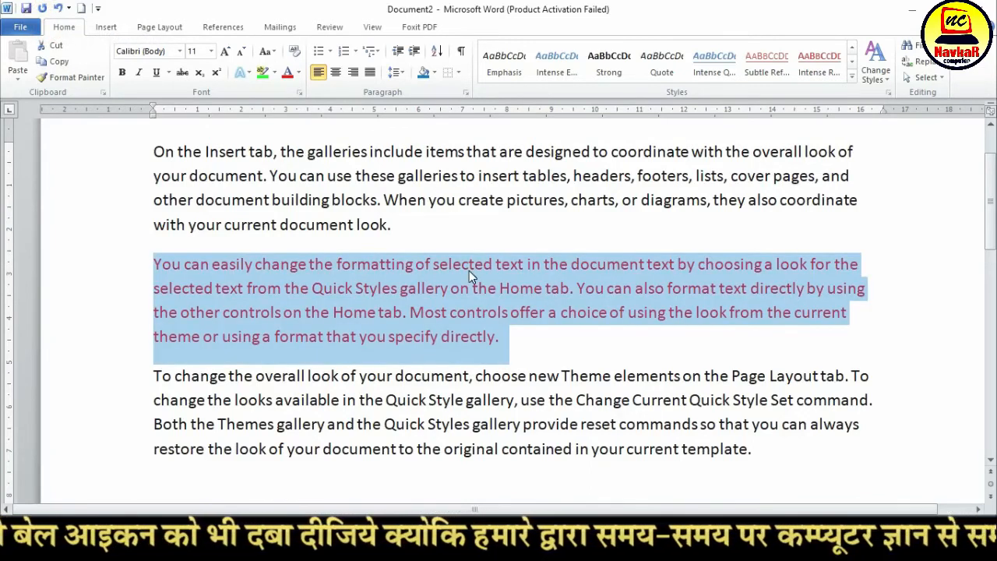
left_click(470, 265)
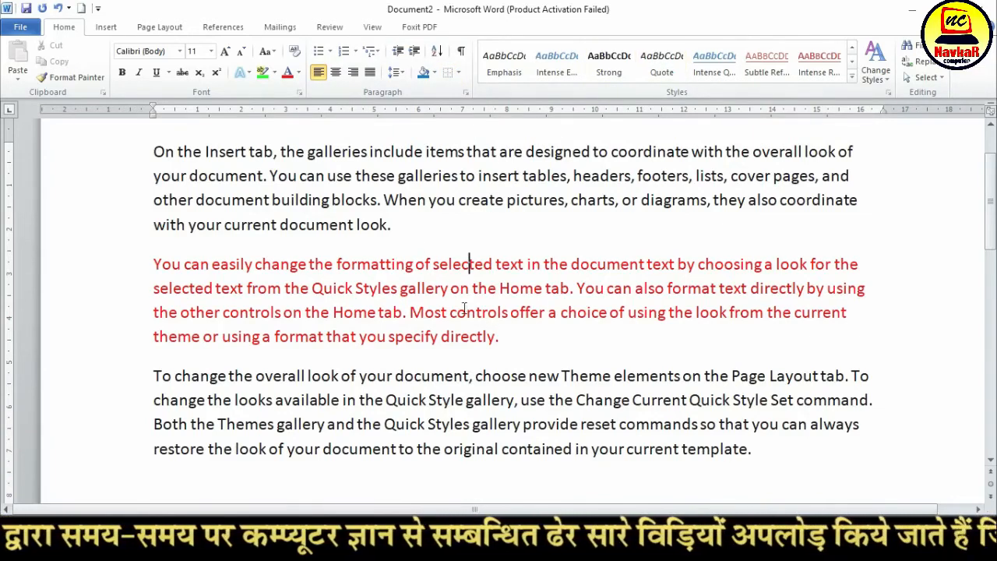
Make the first paragraph, beginning "On the Insert tab", bold and set its font to Aragon
triple_click(392, 225)
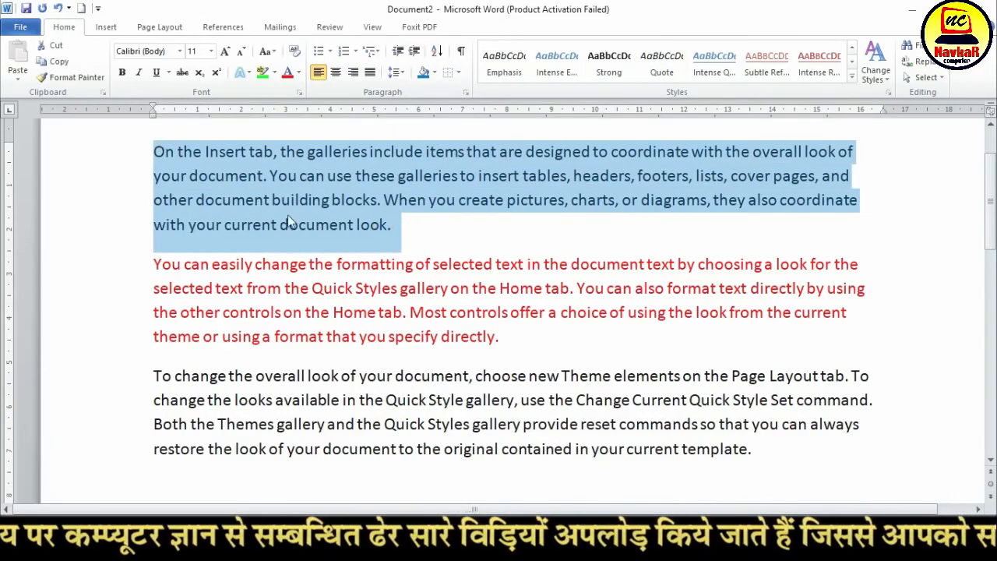
scroll(288, 222, "up", 1)
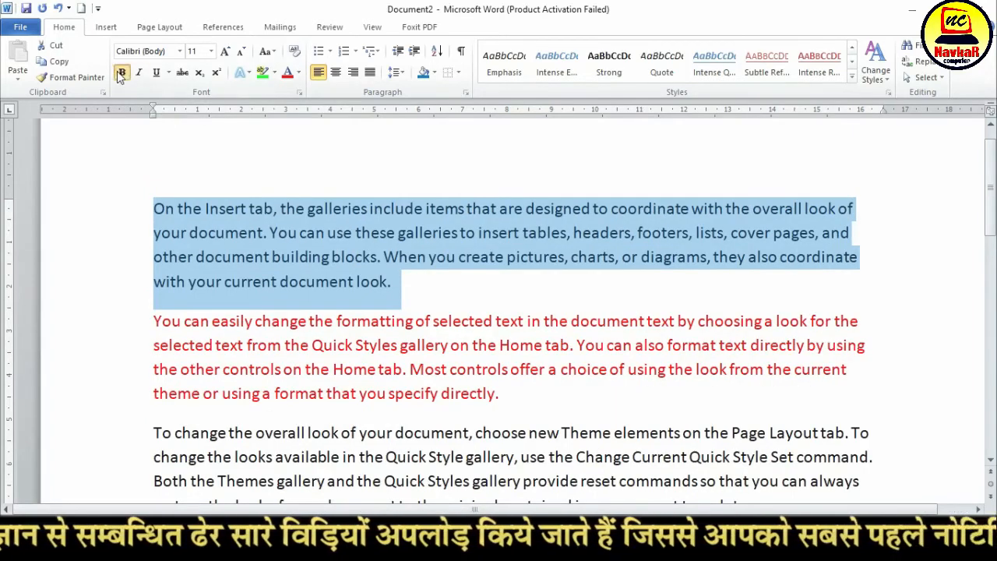
left_click(180, 51)
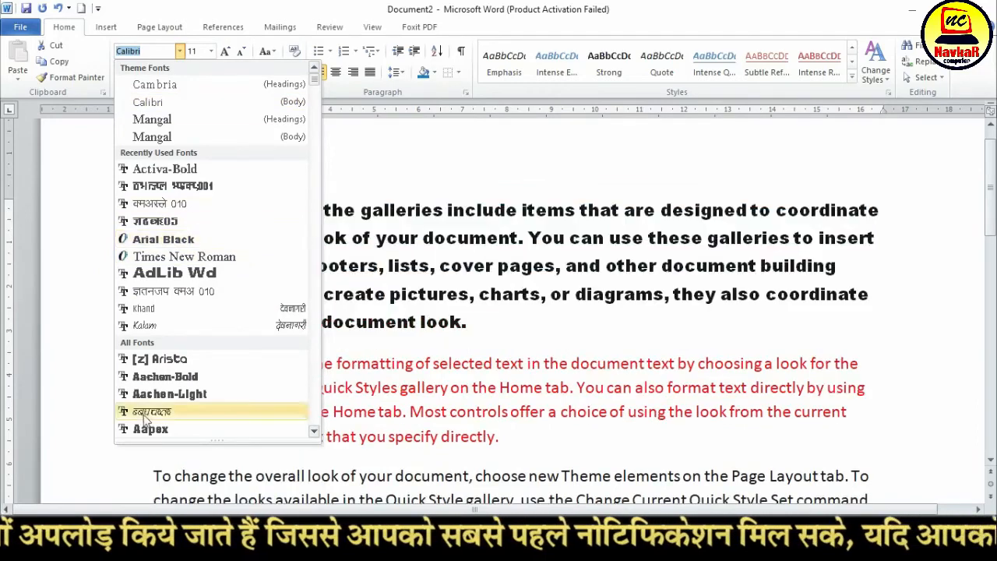
scroll(175, 389, "down", 6)
scroll(175, 352, "down", 20)
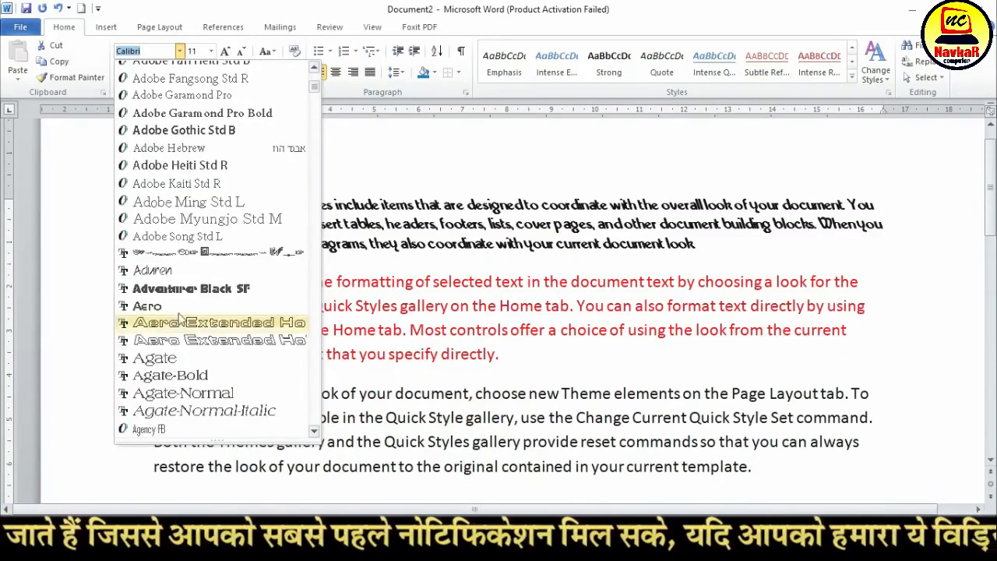
scroll(179, 327, "down", 20)
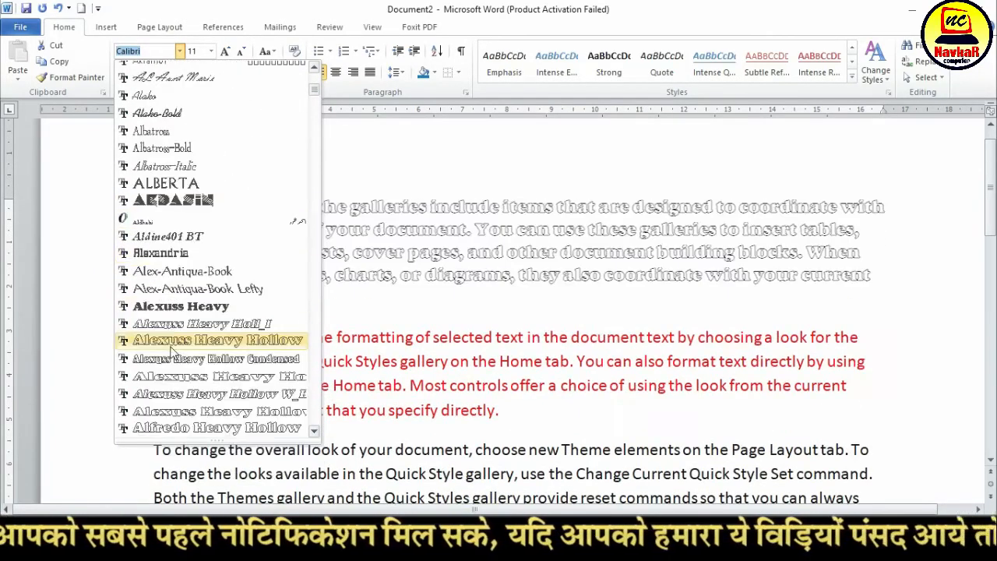
scroll(195, 221, "down", 10)
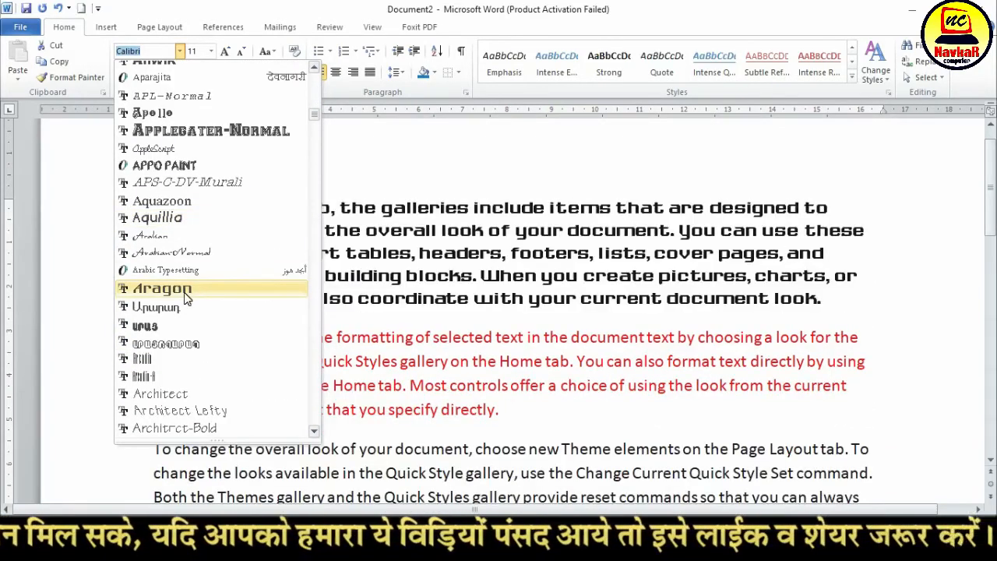
left_click(187, 298)
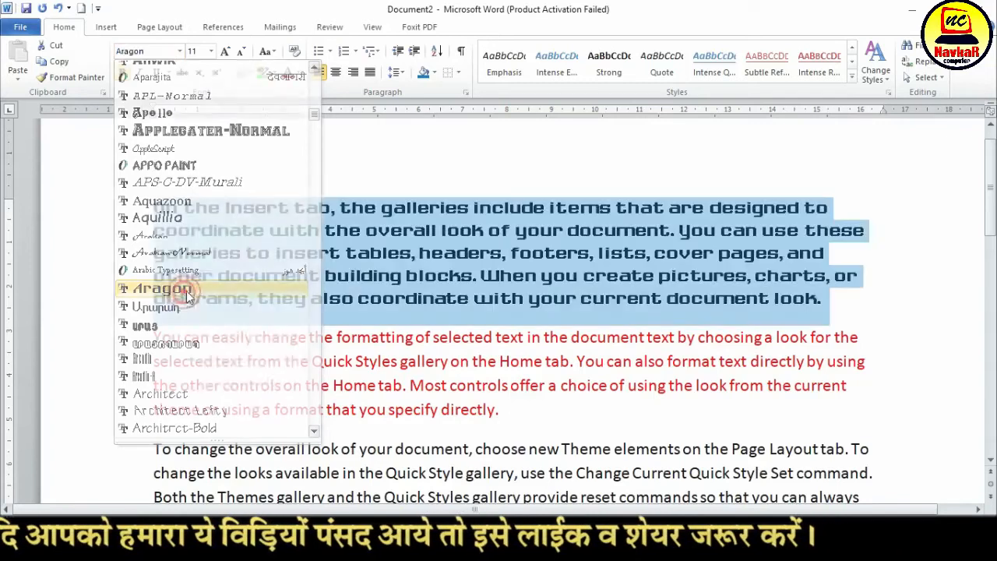
Grow the first paragraph's font to 18 and shrink it one increment to size 16
left_click(222, 52)
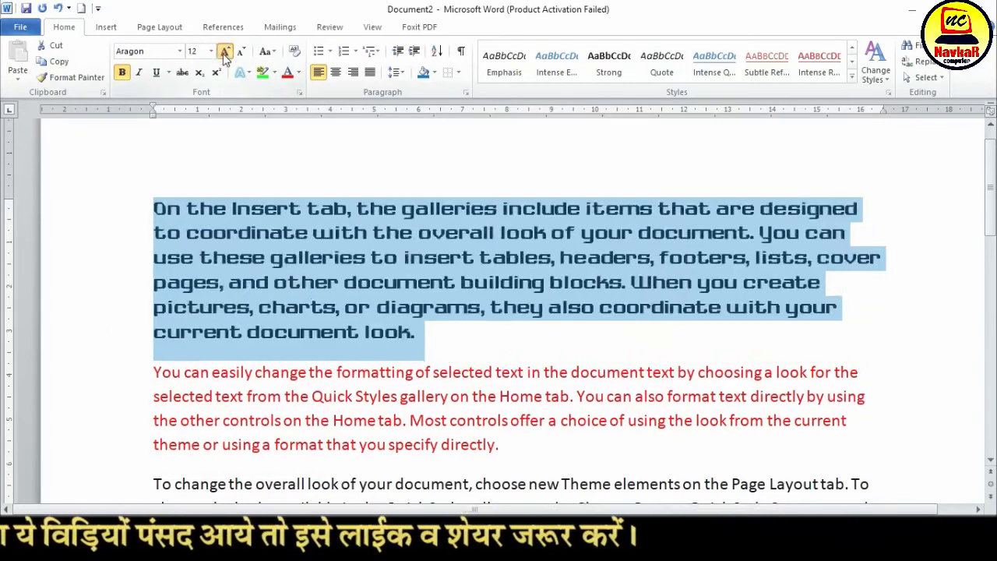
left_click(222, 52)
left_click(222, 52)
left_click(222, 51)
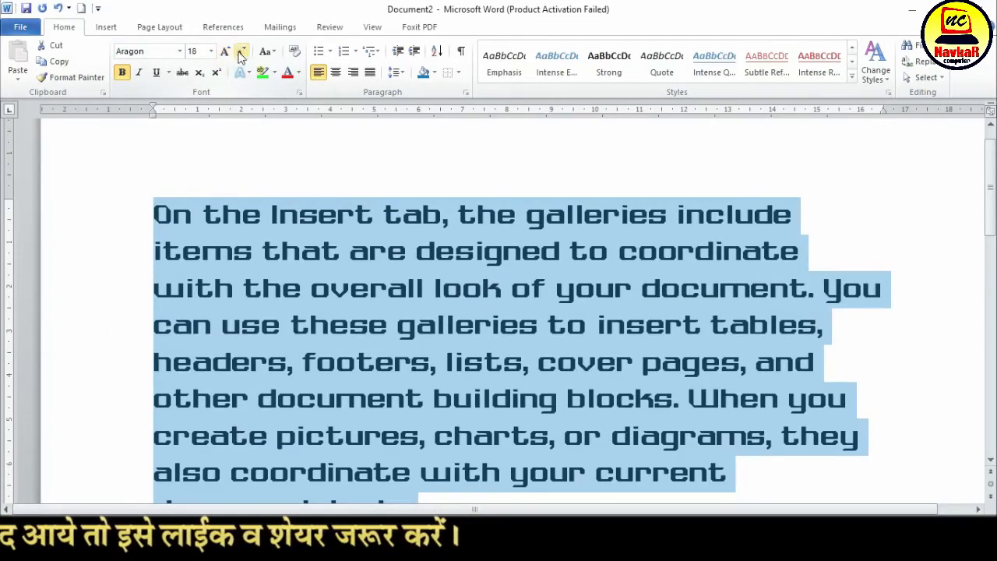
left_click(241, 52)
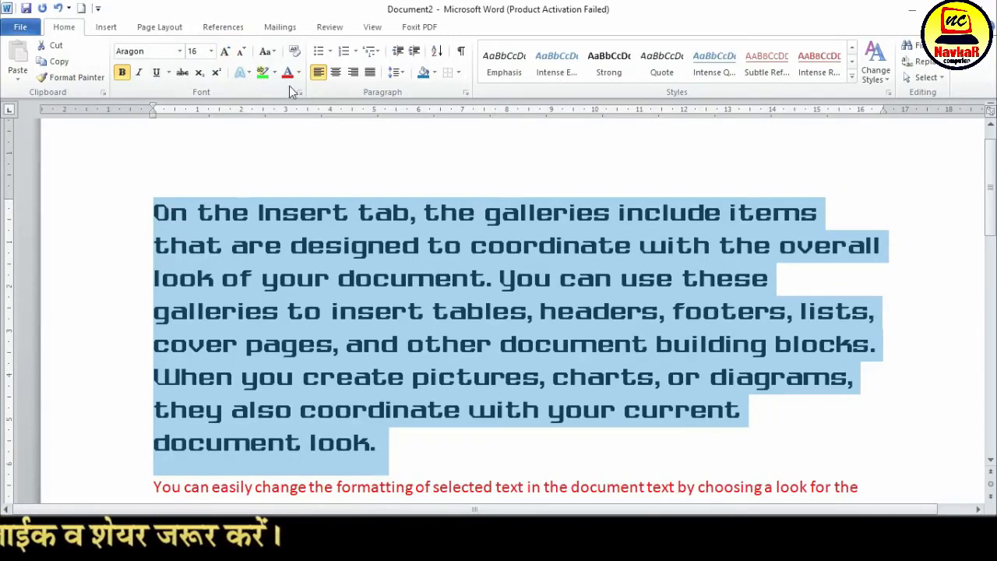
Color the first paragraph's text with the standard Purple and make it italic
left_click(302, 74)
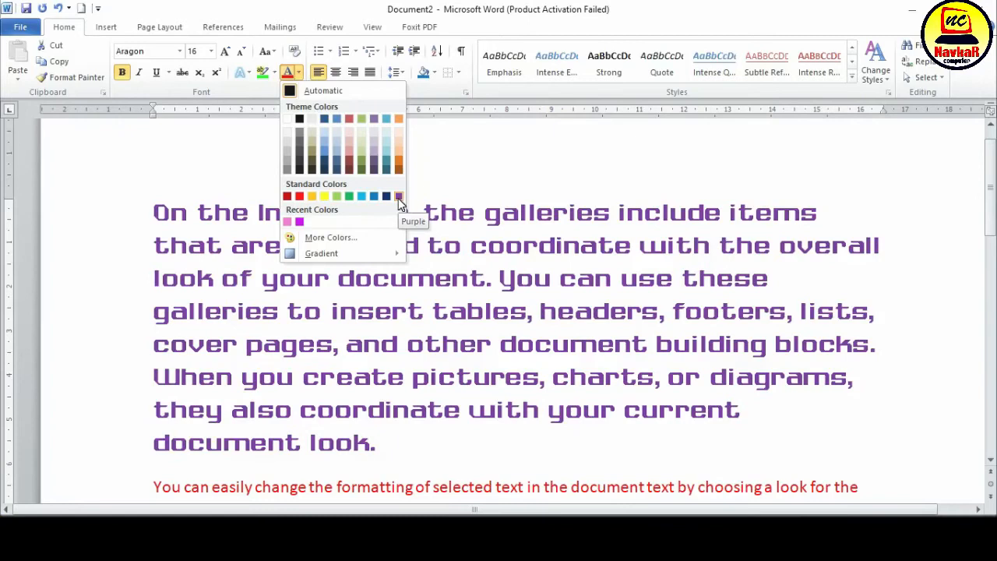
left_click(398, 198)
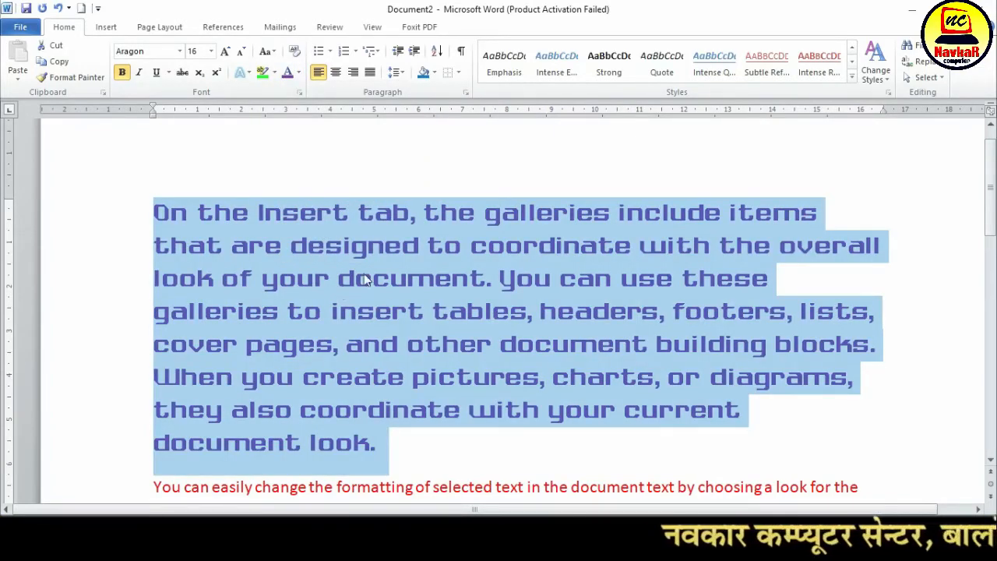
left_click(347, 240)
left_click_drag(153, 212, 386, 448)
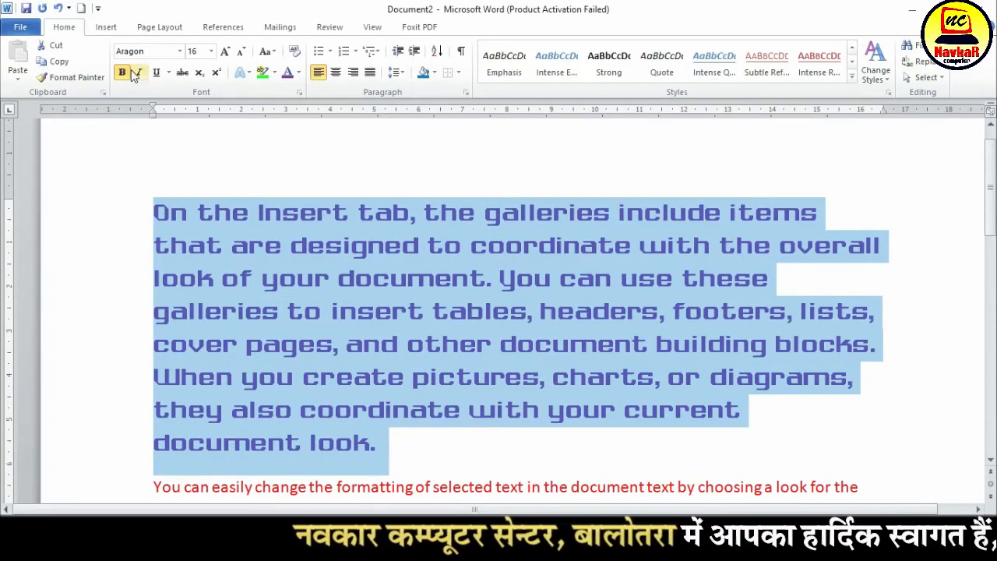
left_click(135, 73)
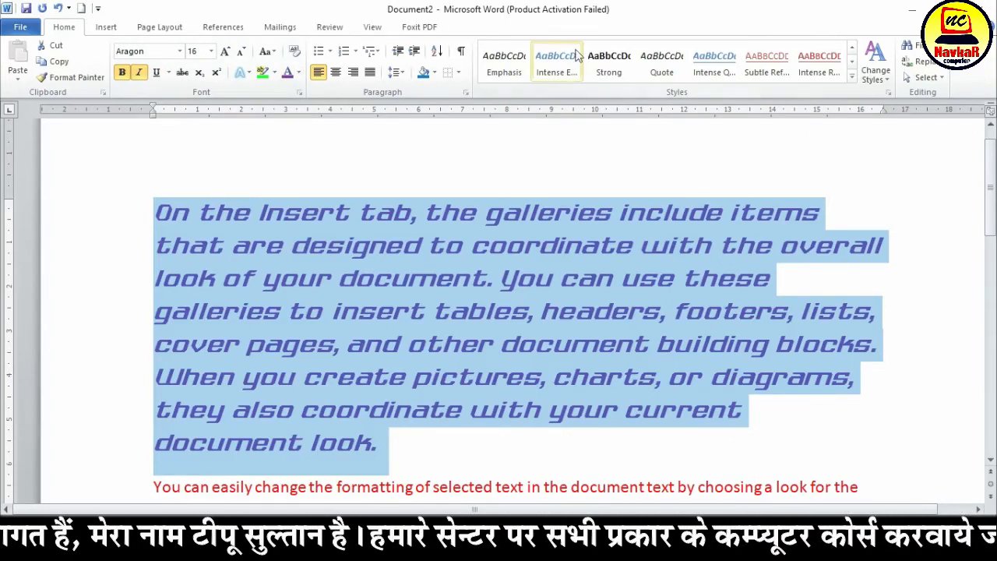
Save the first paragraph's formatting as a new quick style named NAVKAR and look it up in the style gallery
left_click(853, 77)
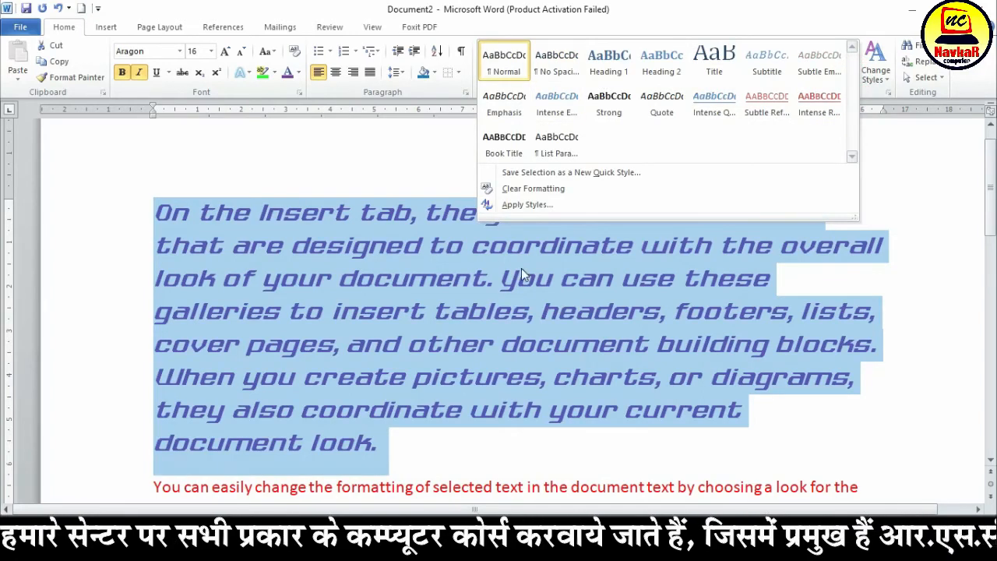
left_click(627, 173)
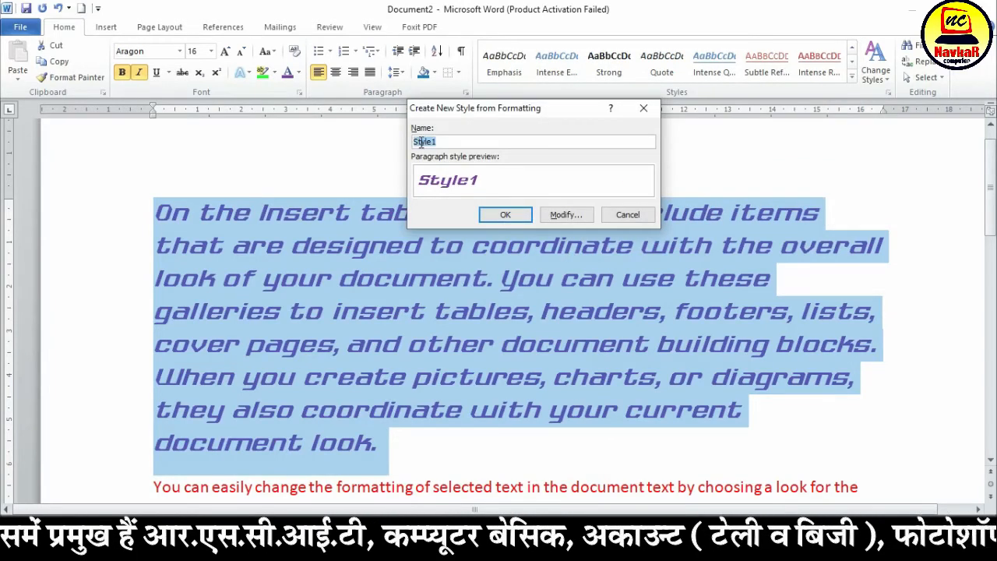
type("NAVKAR")
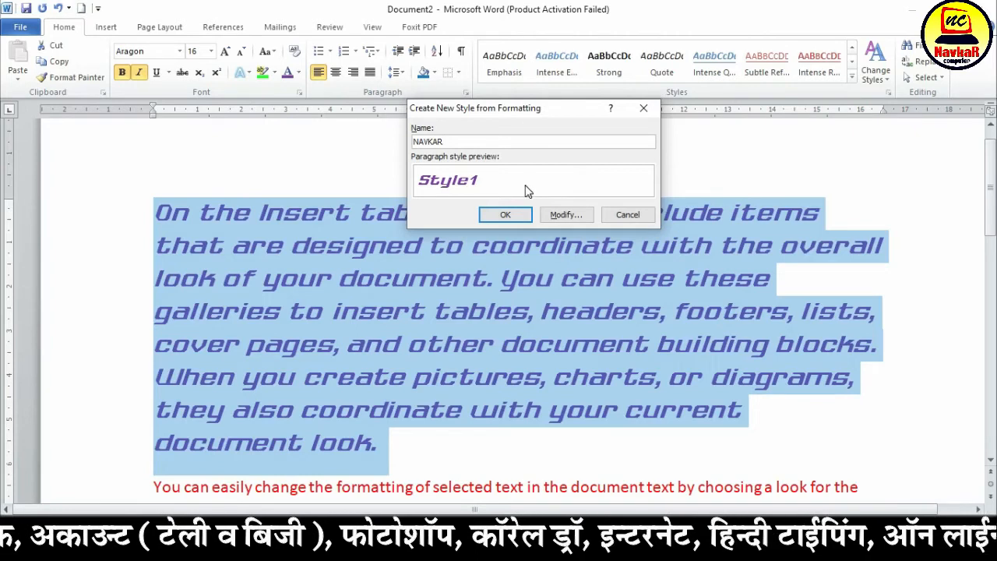
left_click(505, 214)
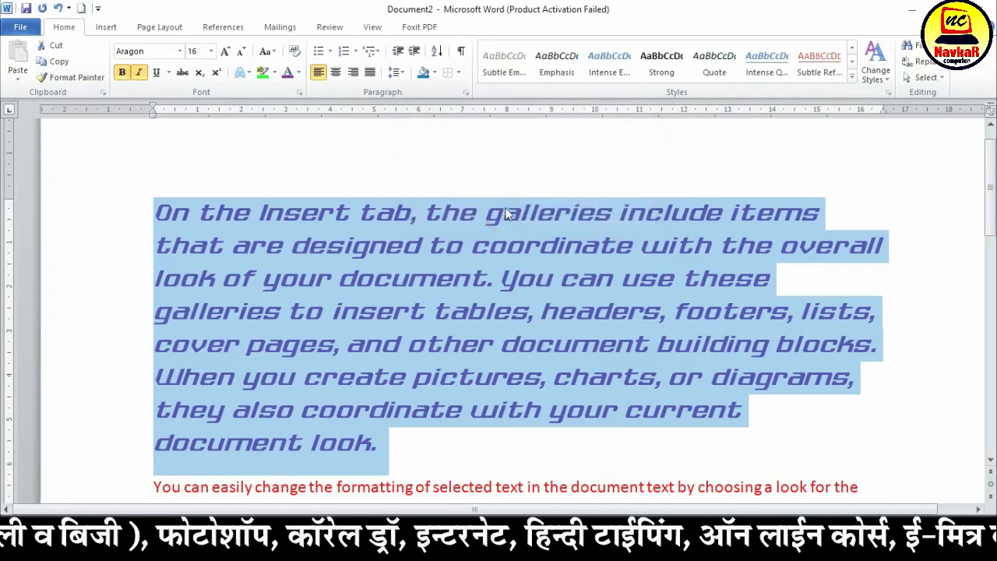
left_click(508, 214)
scroll(508, 288, "up", 1)
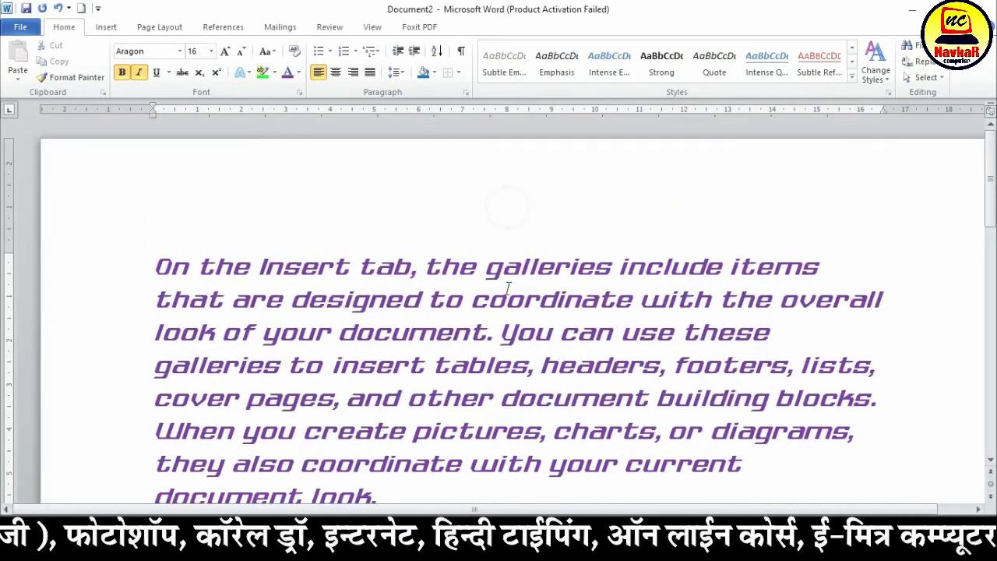
left_click(854, 78)
left_click(512, 72)
scroll(725, 229, "down", 5)
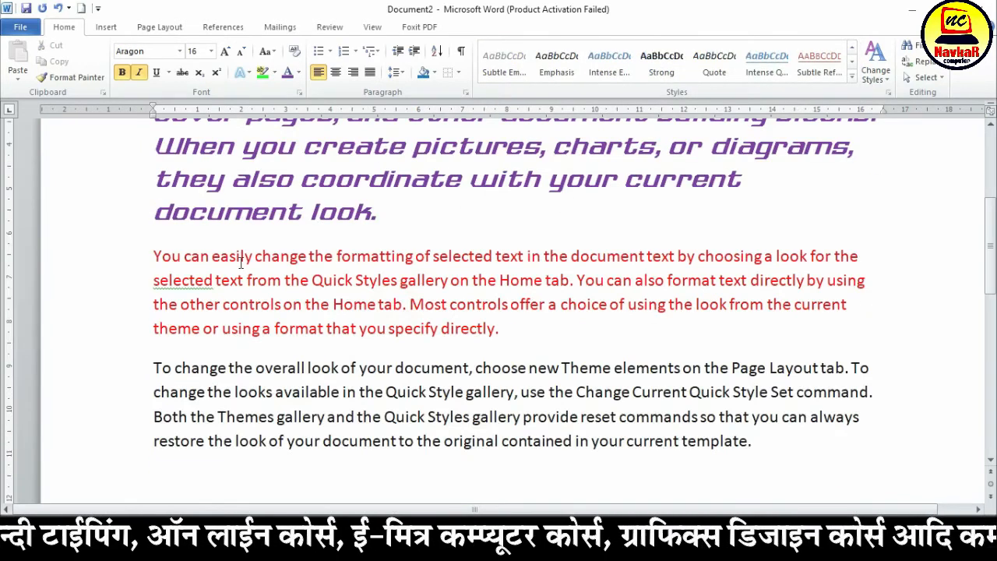
Apply the NAVKAR quick style to the second paragraph, beginning "You can easily change", and deselect it
double_click(151, 259)
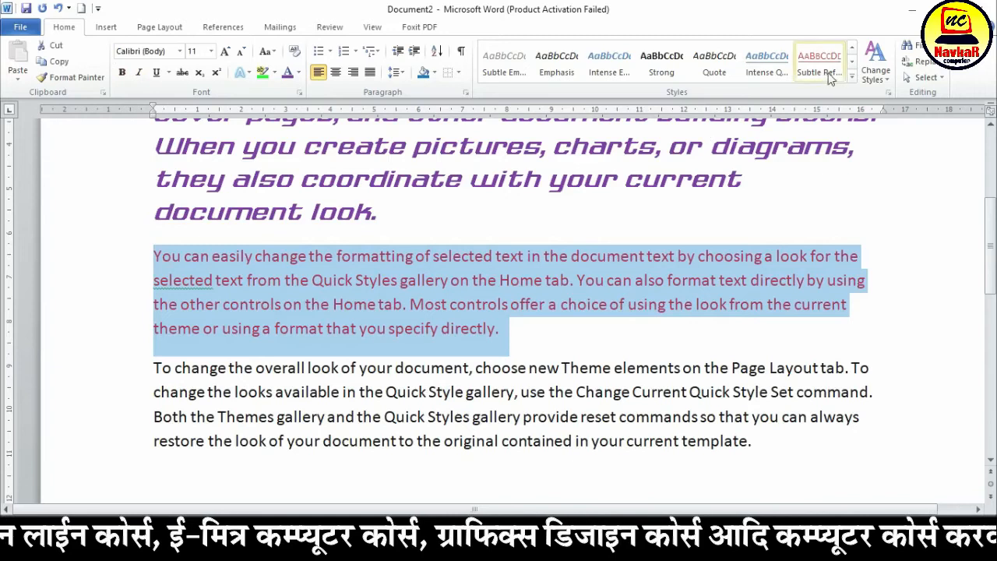
left_click(852, 78)
left_click(507, 63)
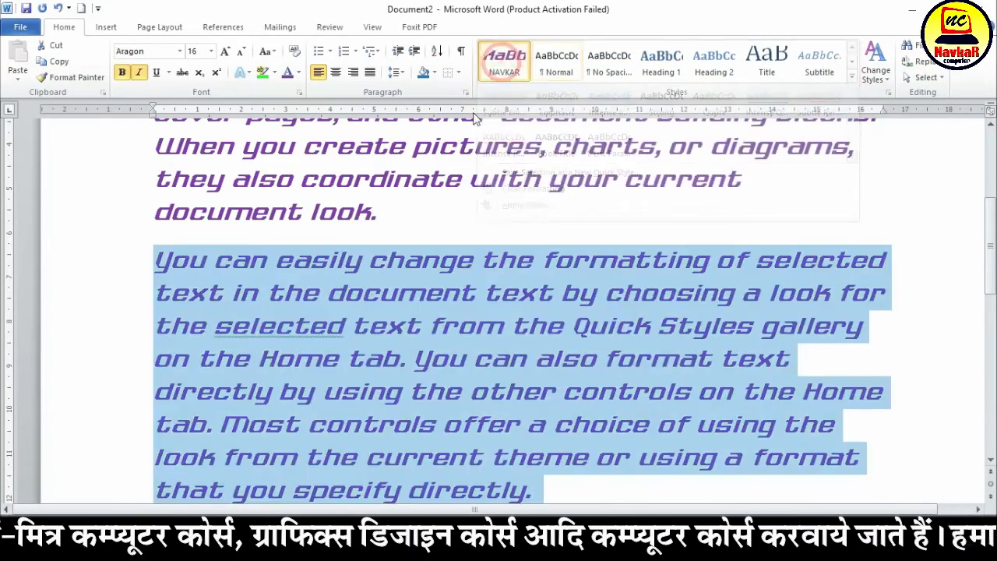
scroll(359, 339, "down", 5)
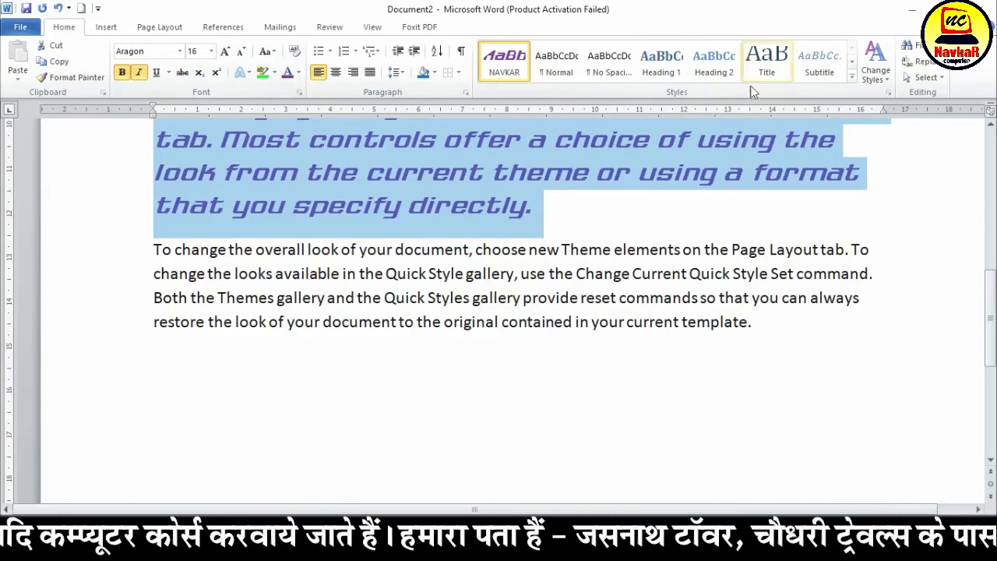
left_click(701, 248)
With the first paragraph selected, examine the Change Styles options for colors, paragraph spacing and fonts, and the page layout's Themes settings
scroll(599, 262, "up", 8)
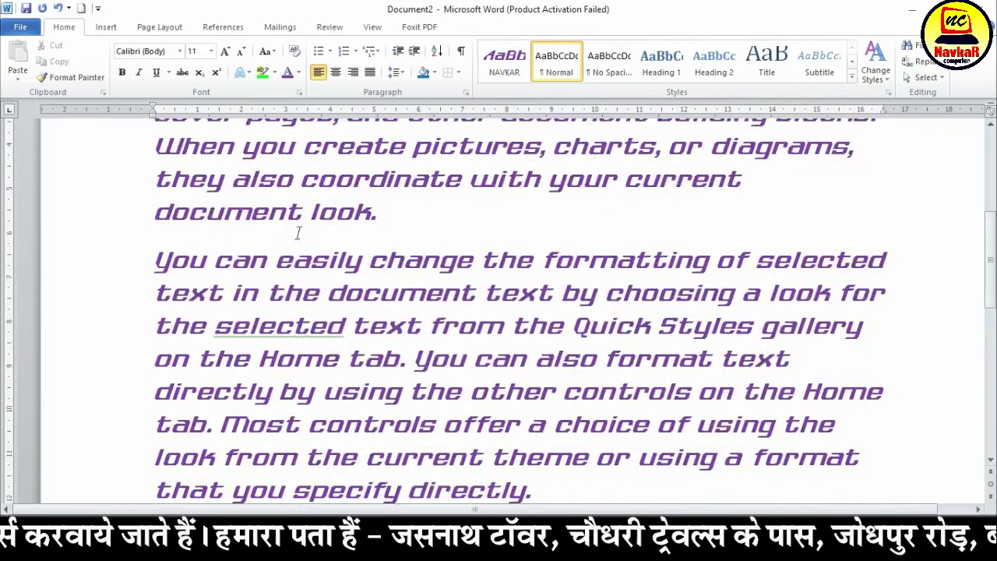
left_click_drag(158, 156, 414, 382)
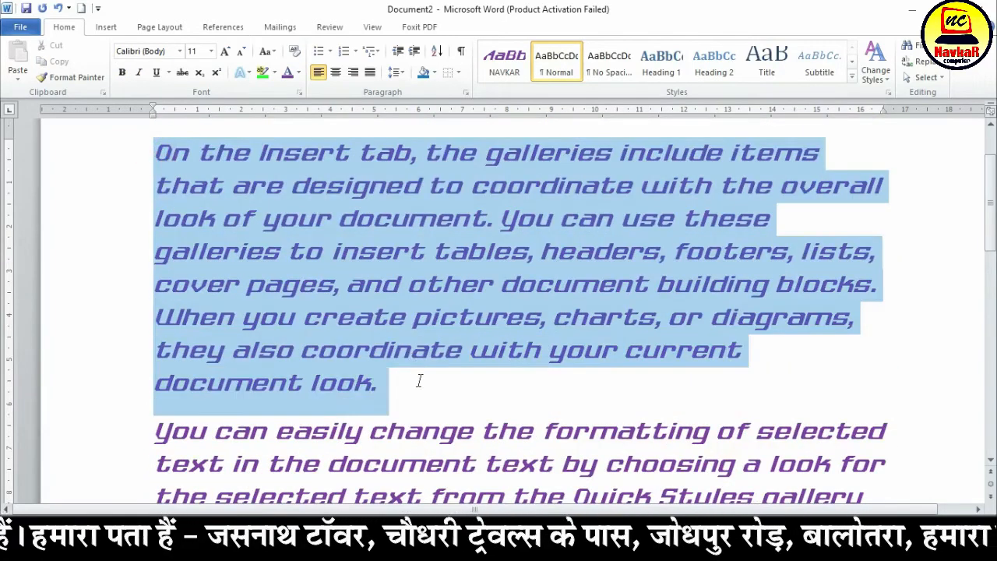
left_click(876, 78)
mouse_move(900, 95)
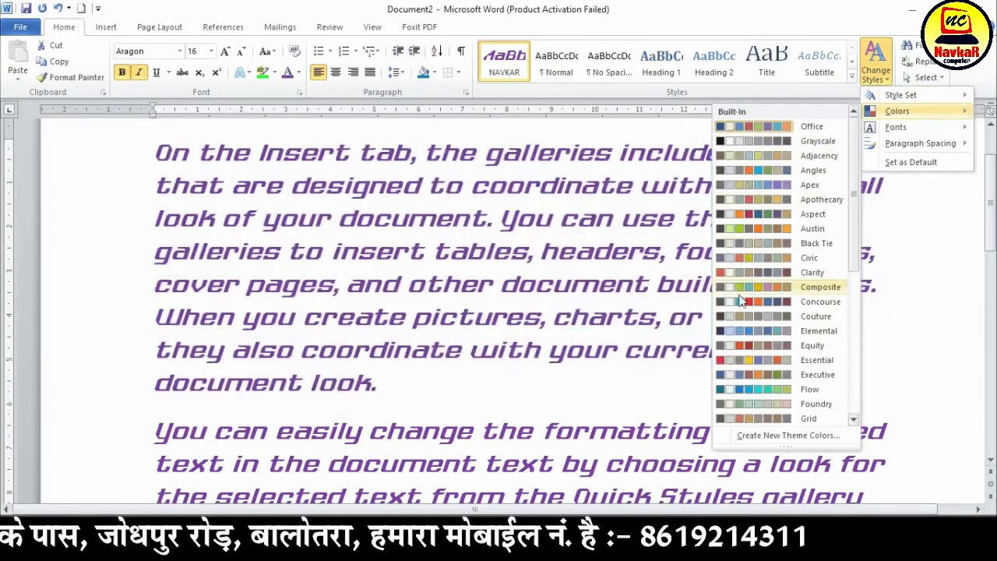
mouse_move(919, 144)
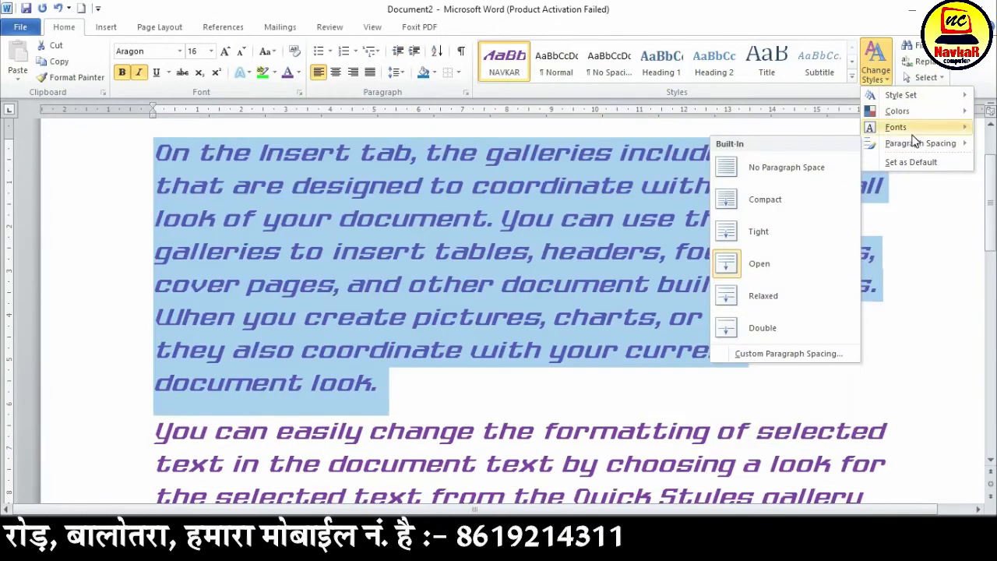
mouse_move(896, 127)
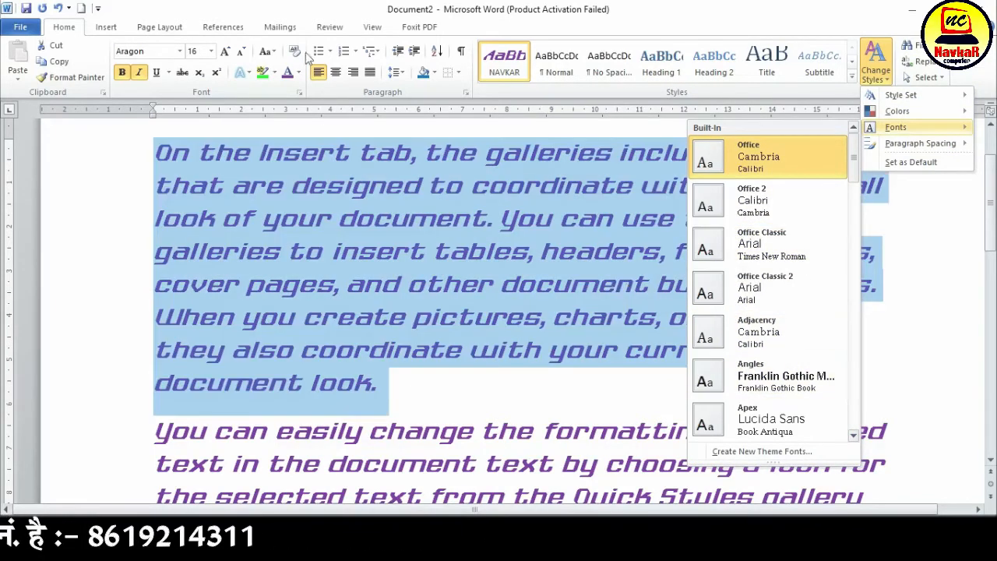
left_click(179, 28)
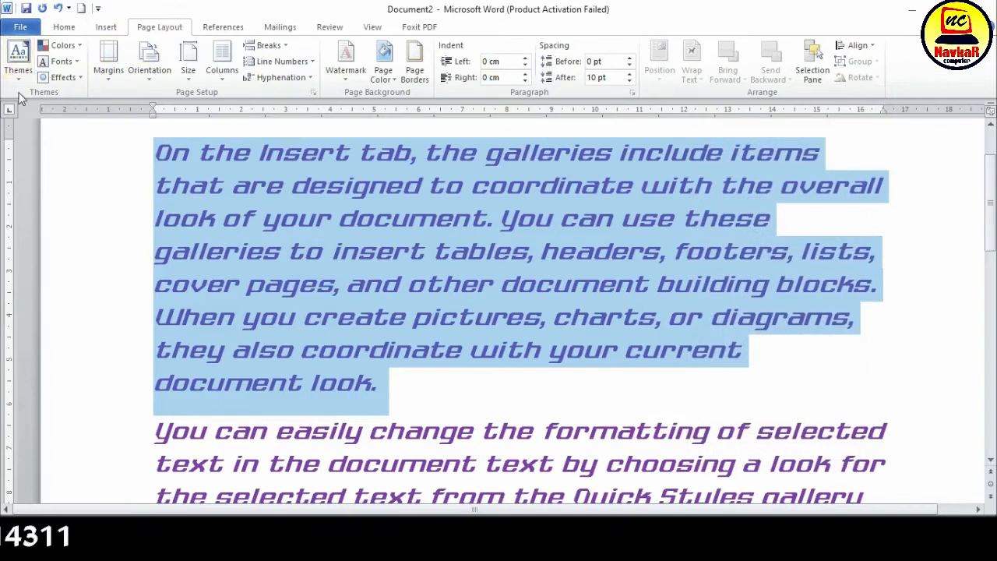
left_click(63, 27)
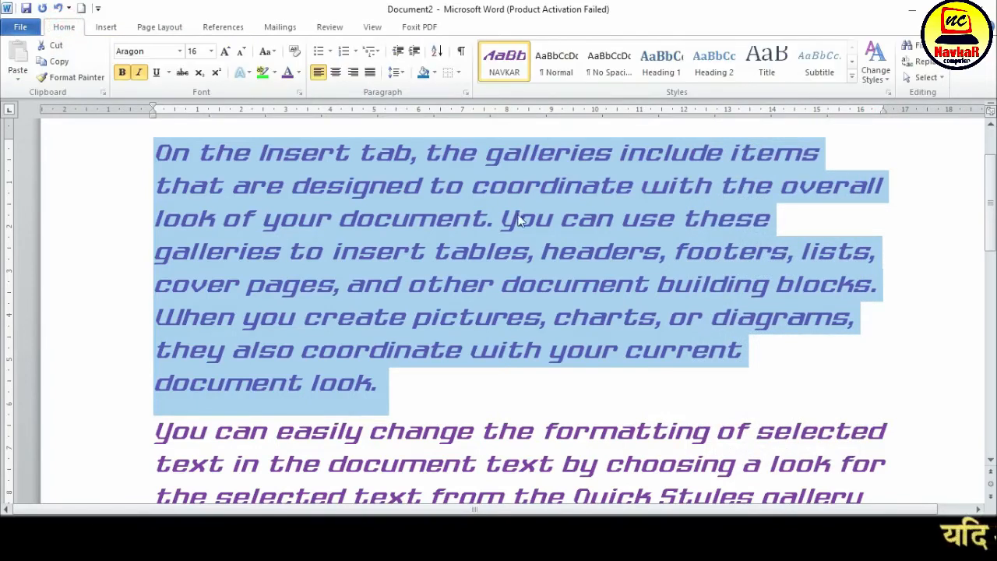
Deselect the first paragraph and search the document for LOOK
left_click(661, 219)
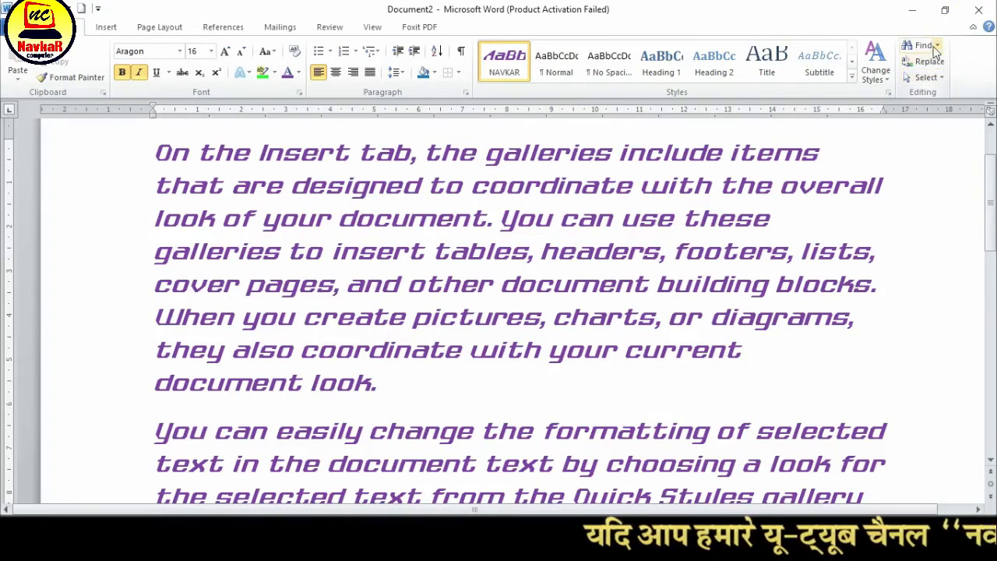
left_click(924, 45)
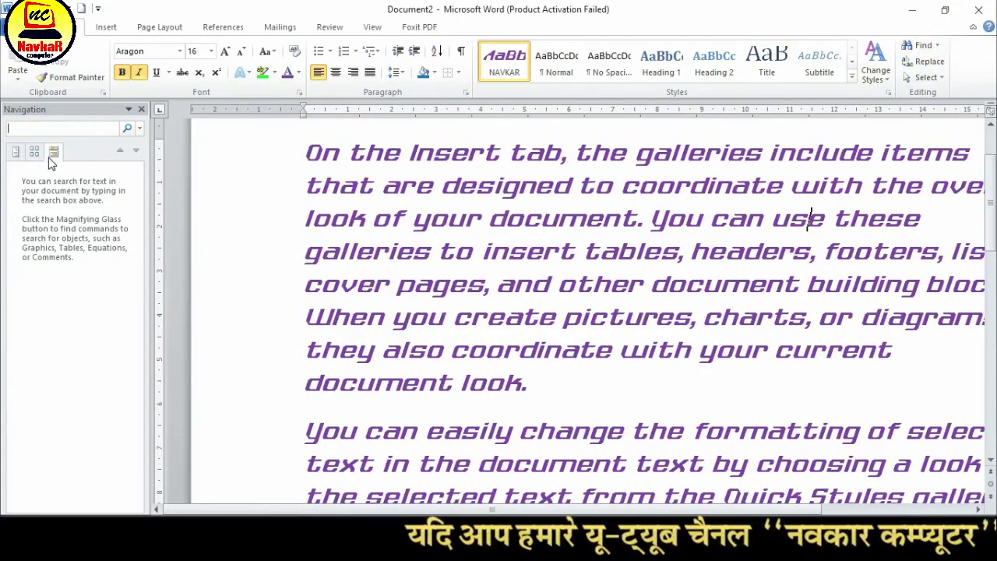
type("L")
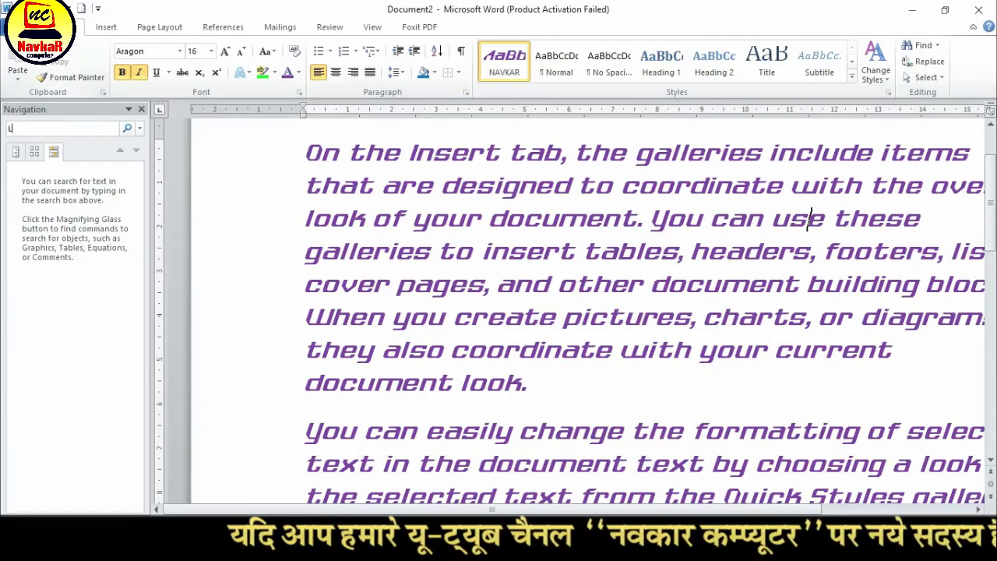
type("OO")
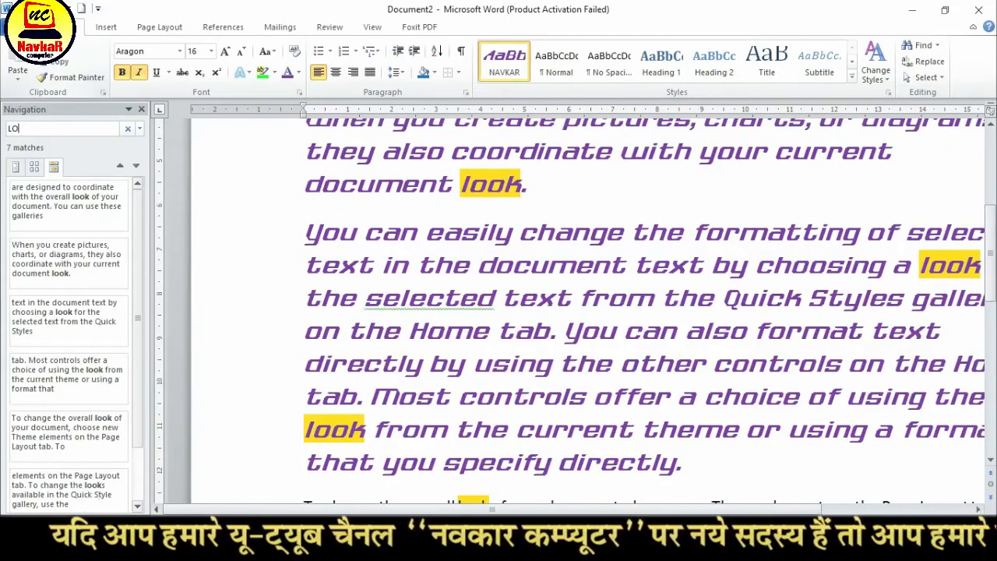
key("Escape")
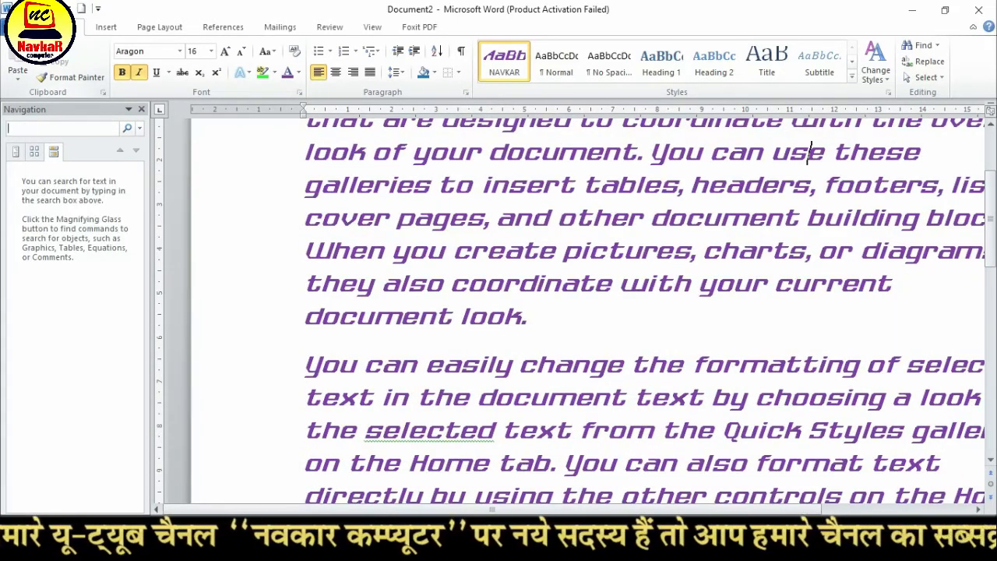
key("Return")
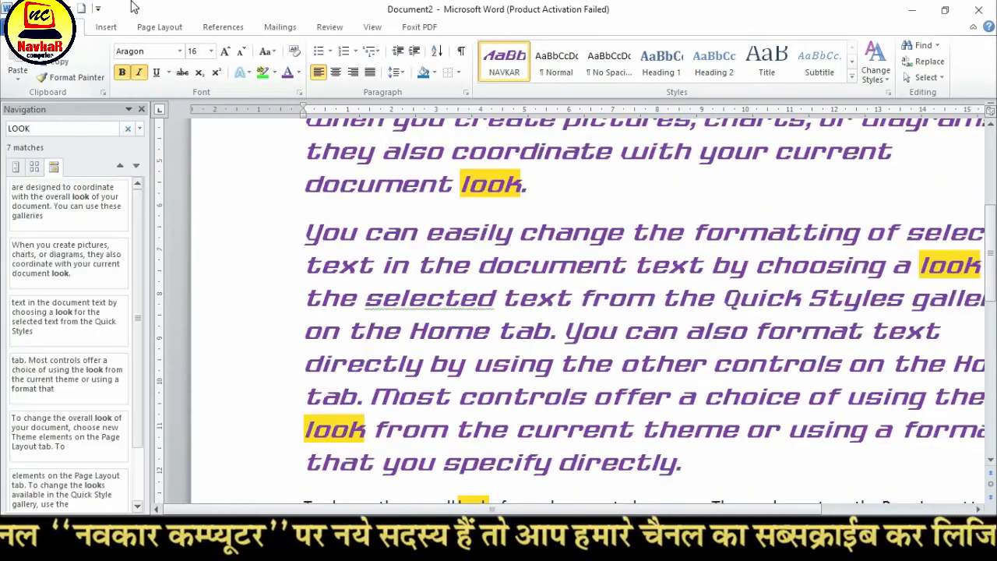
Look through the highlighted occurrences of LOOK in all three paragraphs
scroll(487, 293, "up", 4)
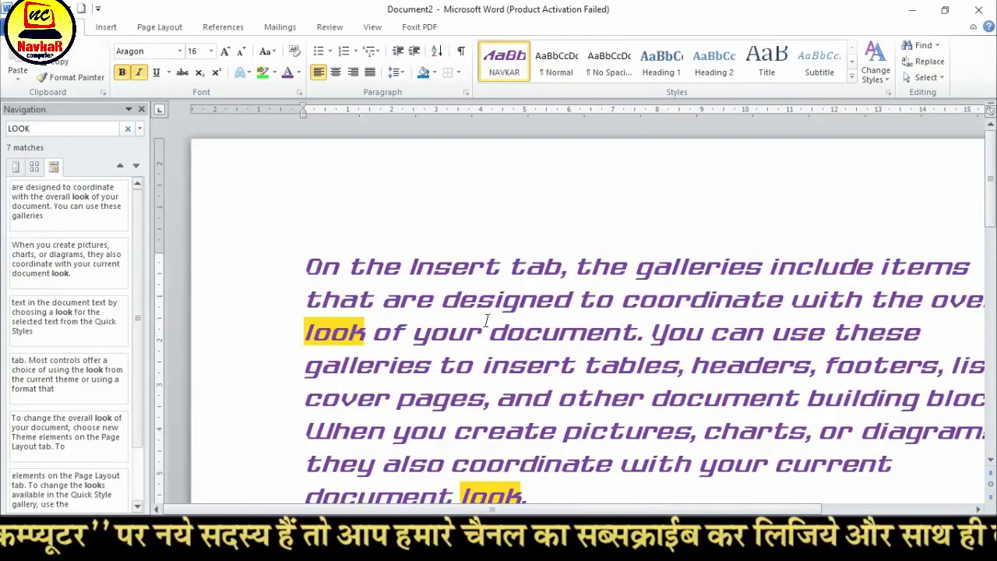
scroll(486, 320, "down", 4)
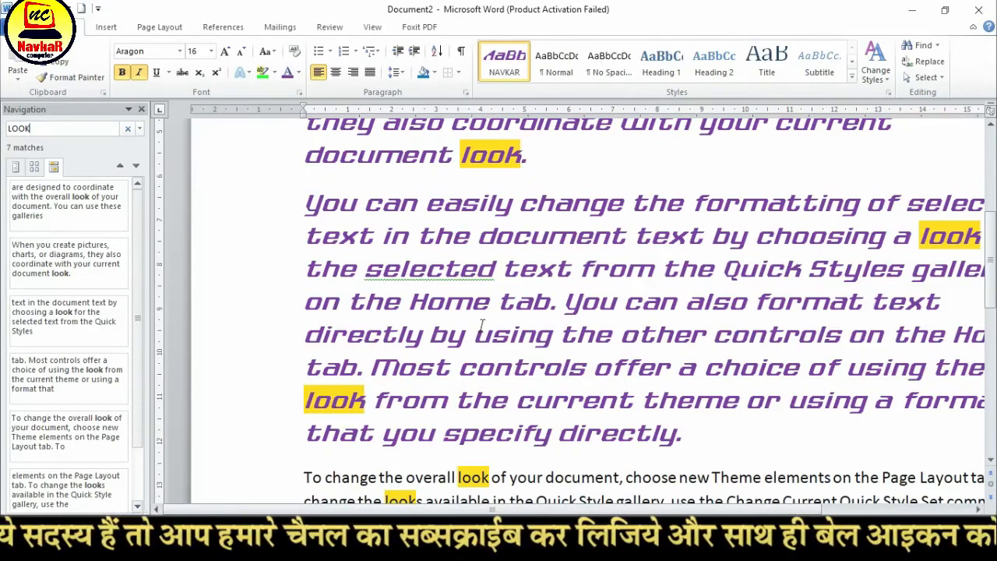
scroll(482, 326, "down", 2, "ctrl")
scroll(489, 320, "down", 3)
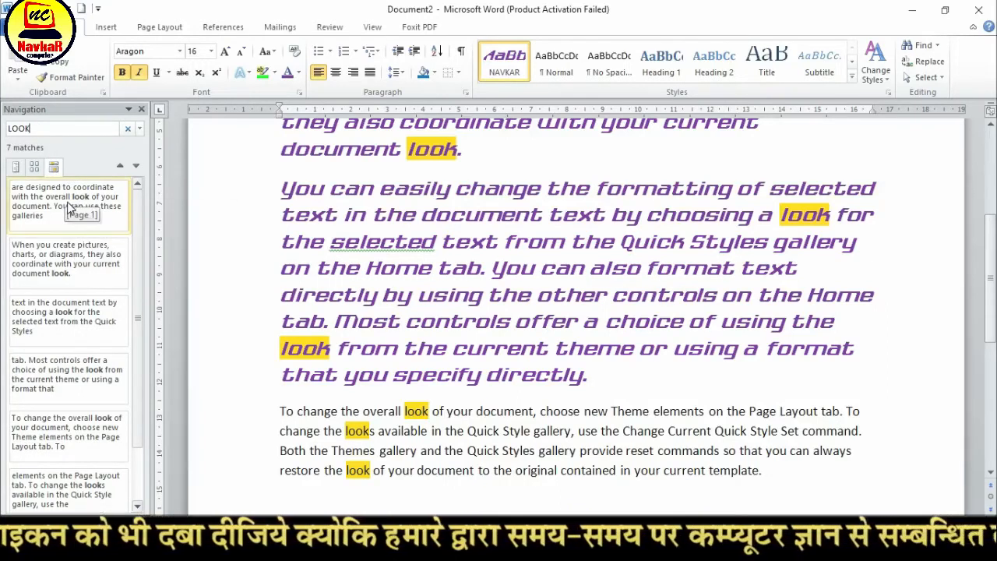
left_click(442, 242)
scroll(421, 273, "up", 3)
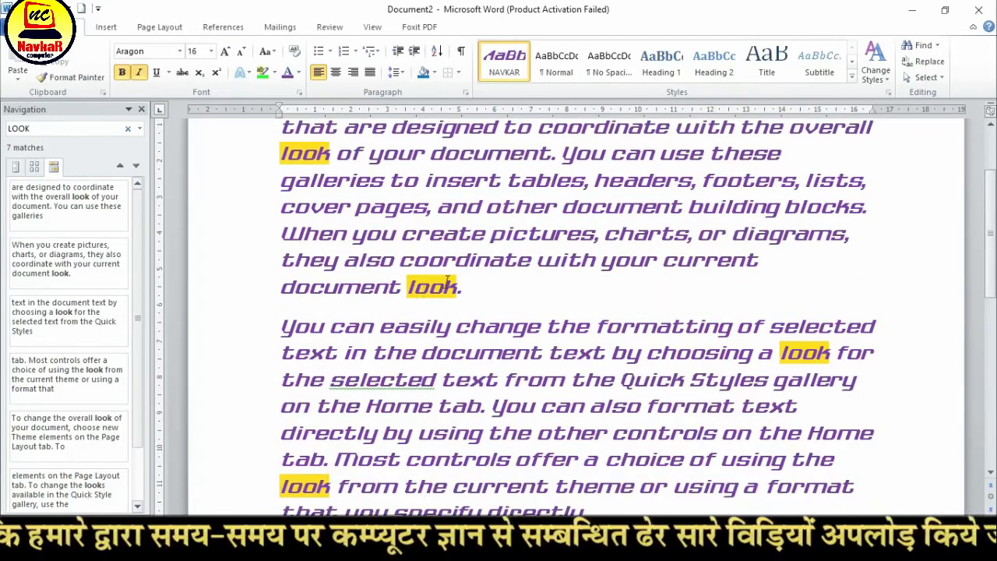
scroll(446, 295, "up", 3)
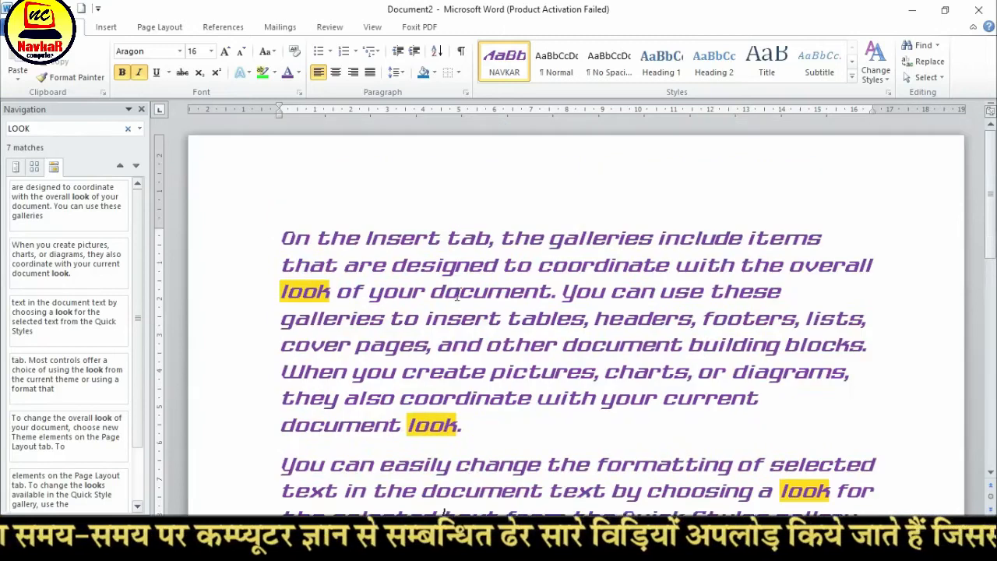
Replace all occurrences of LOOK with NAVKAR throughout the document and check the replaced words in the first paragraph
left_click(935, 64)
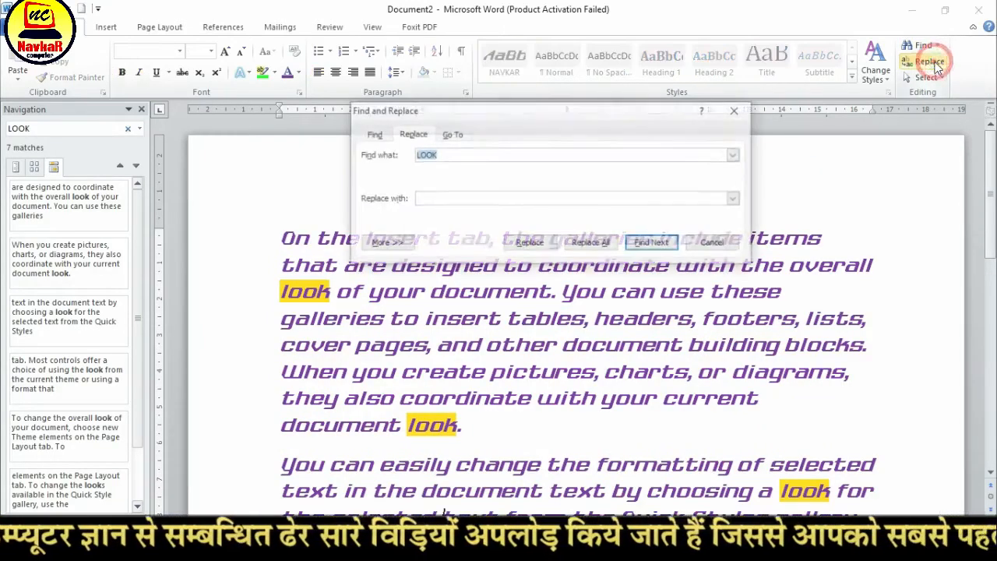
left_click(445, 154)
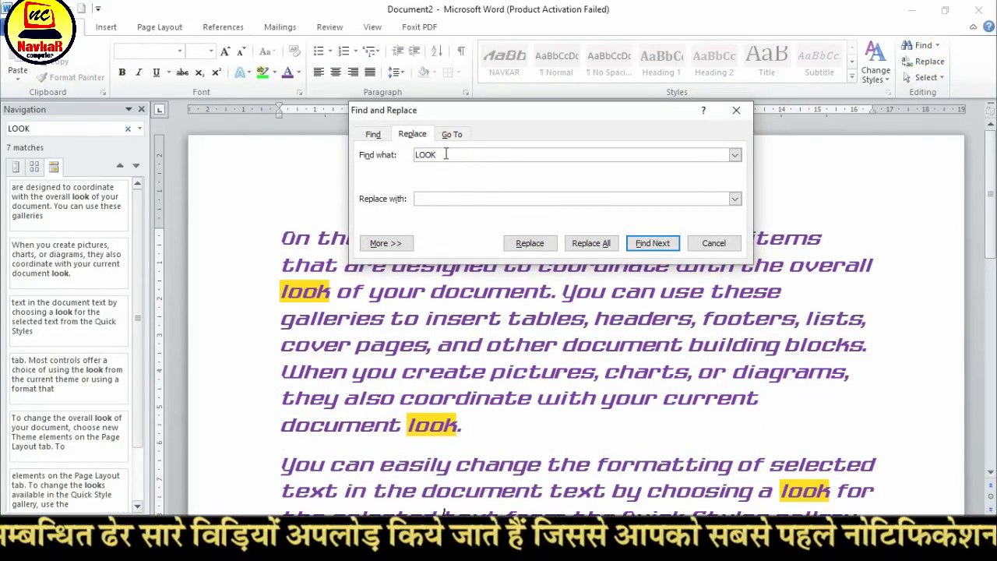
left_click(438, 200)
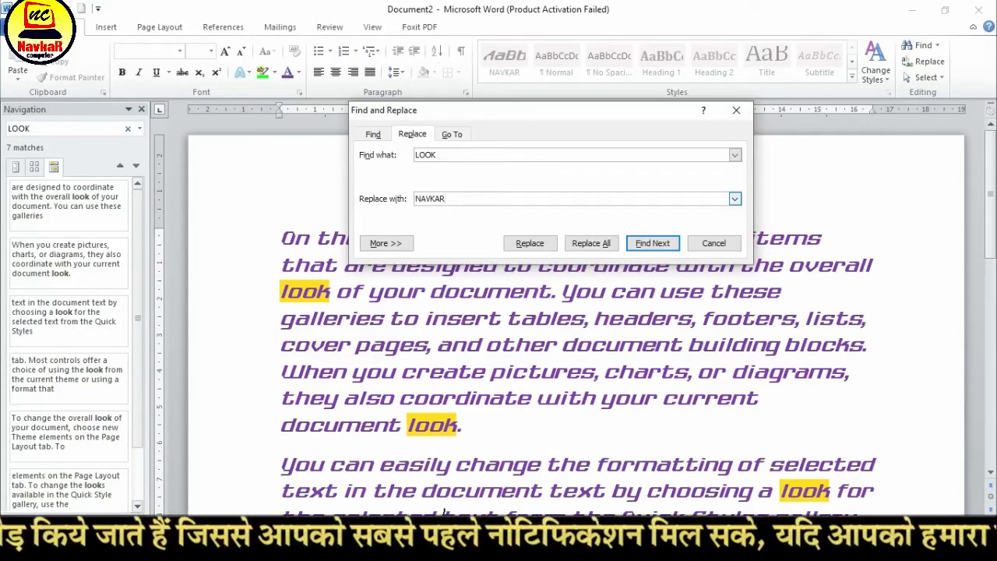
left_click(592, 243)
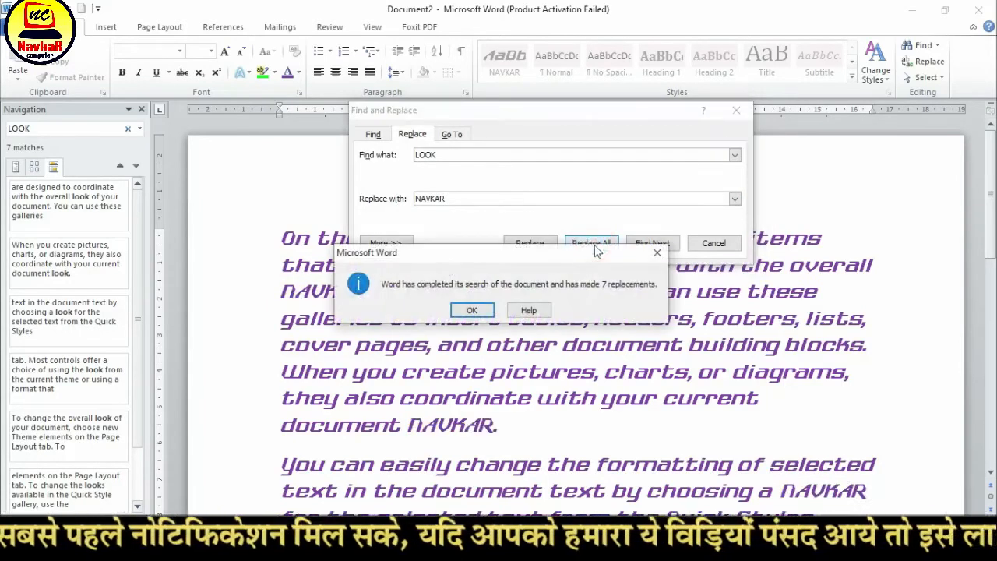
left_click(483, 312)
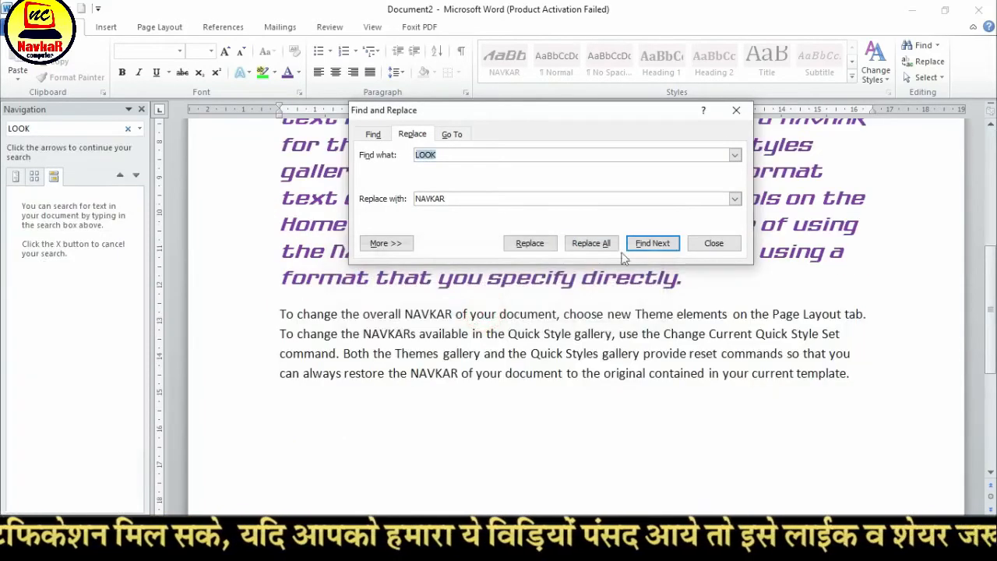
left_click(712, 244)
scroll(541, 327, "up", 5)
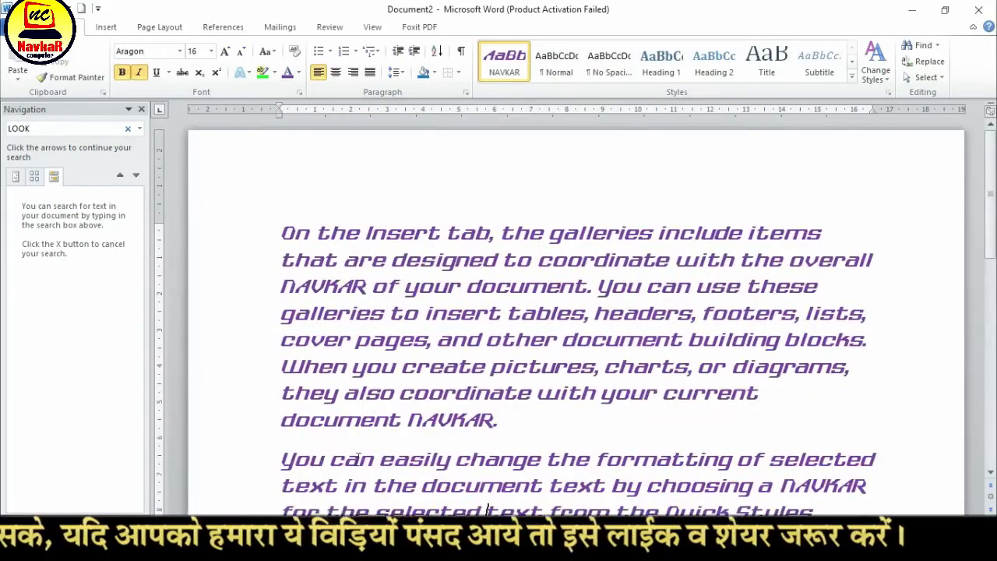
left_click_drag(407, 421, 506, 420)
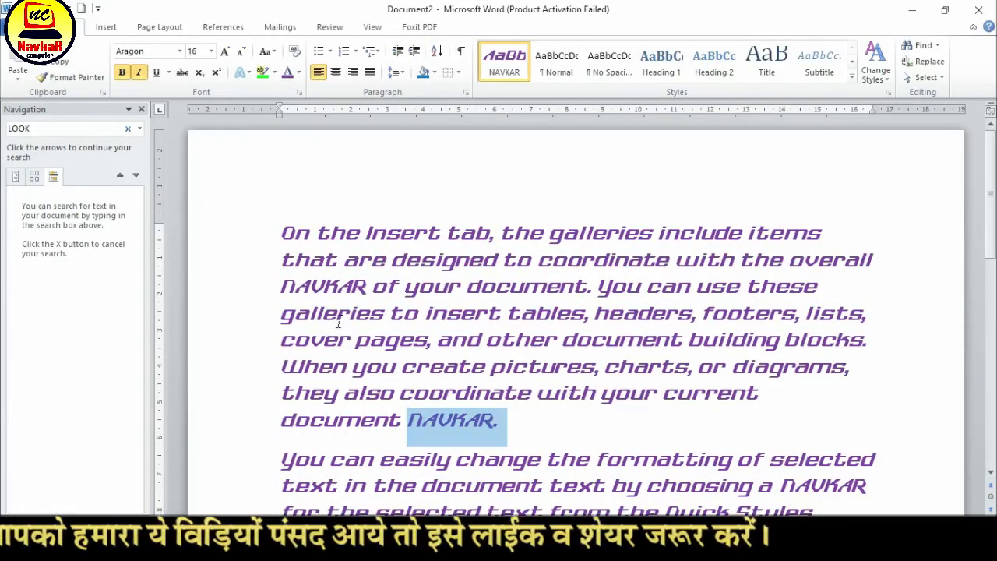
left_click(304, 288)
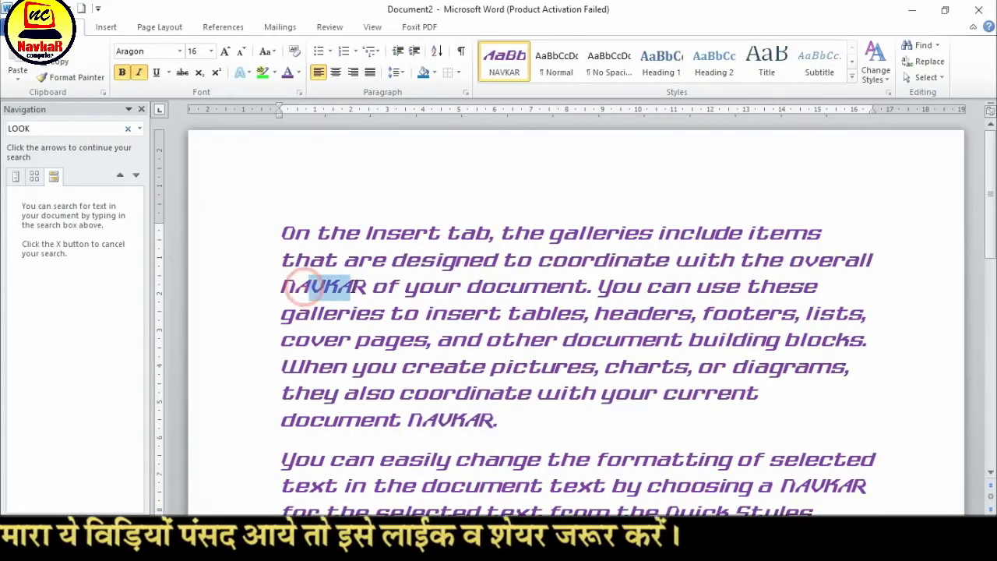
Select the entire document's text, review the other selection options and clear the selection
left_click(931, 77)
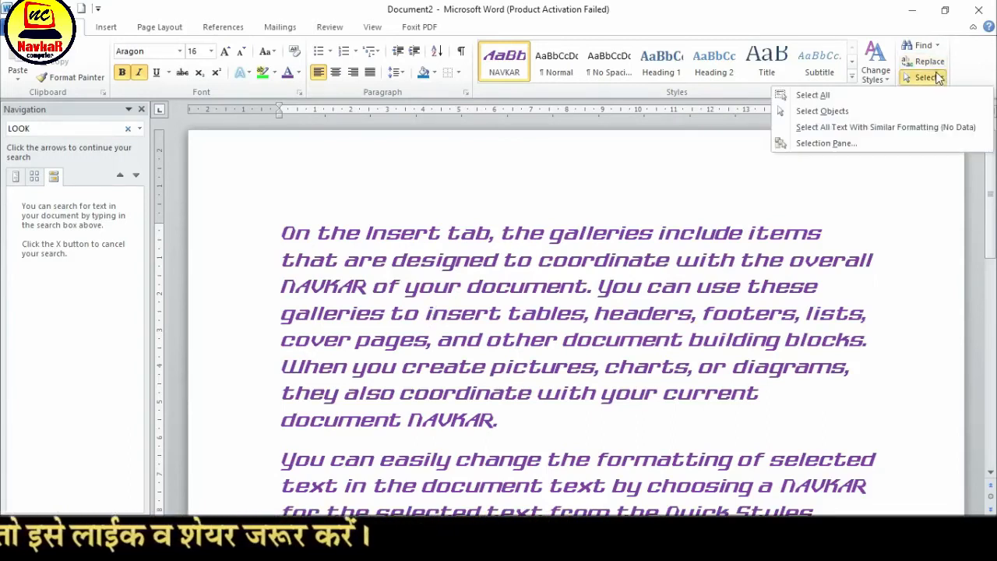
left_click(836, 97)
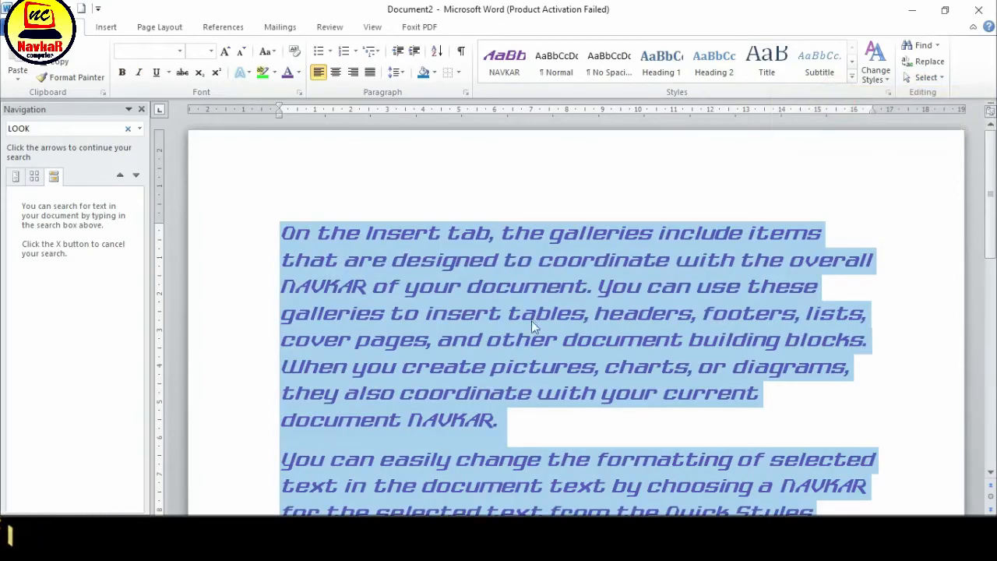
scroll(532, 320, "down", 15)
scroll(543, 307, "up", 15)
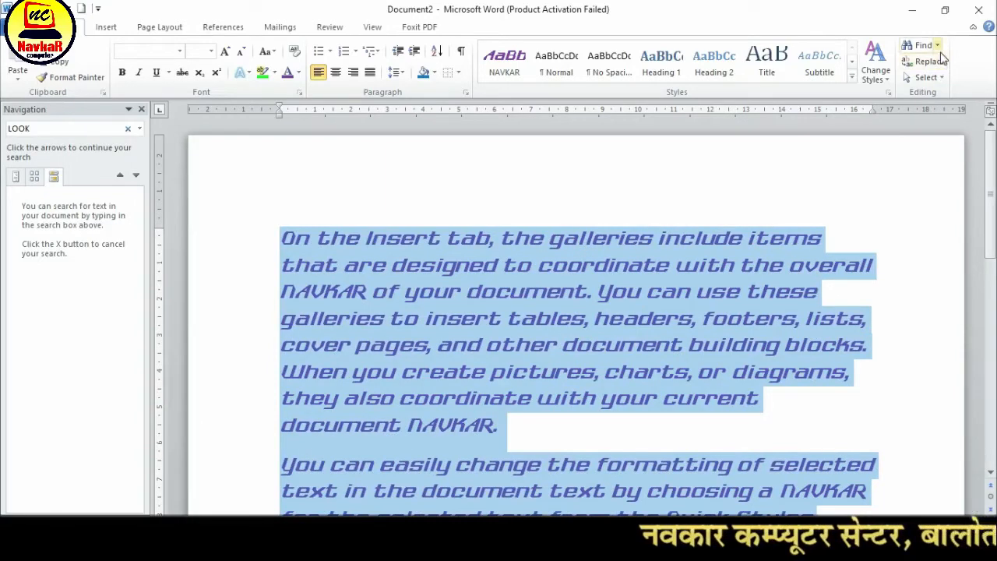
left_click(926, 77)
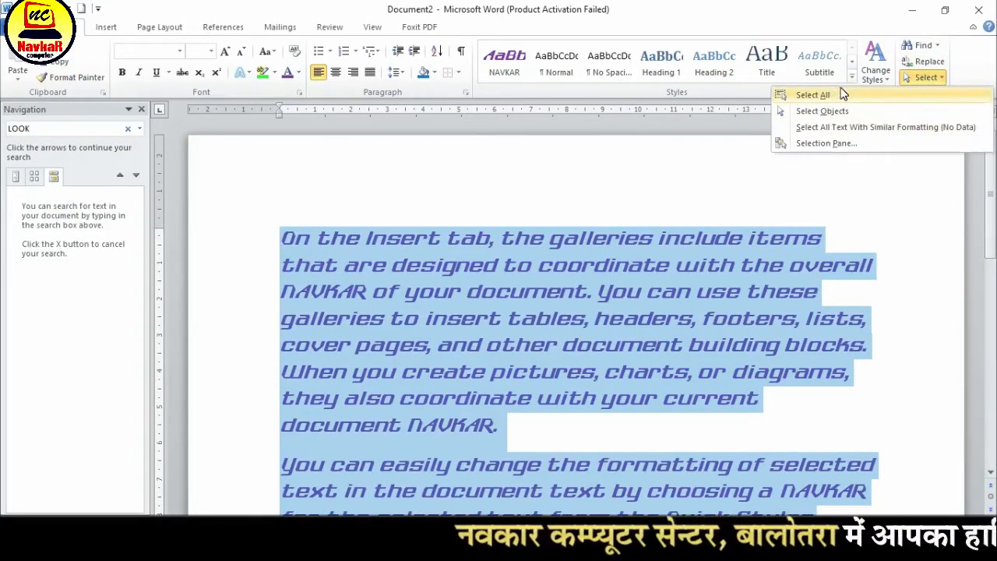
left_click(707, 242)
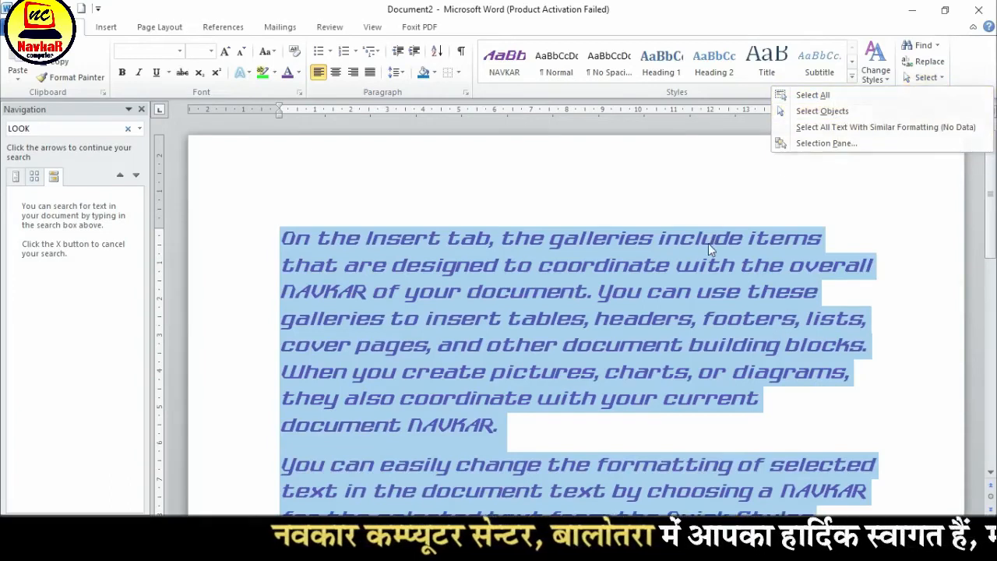
scroll(587, 359, "down", 1)
left_click(585, 332)
left_click(558, 385)
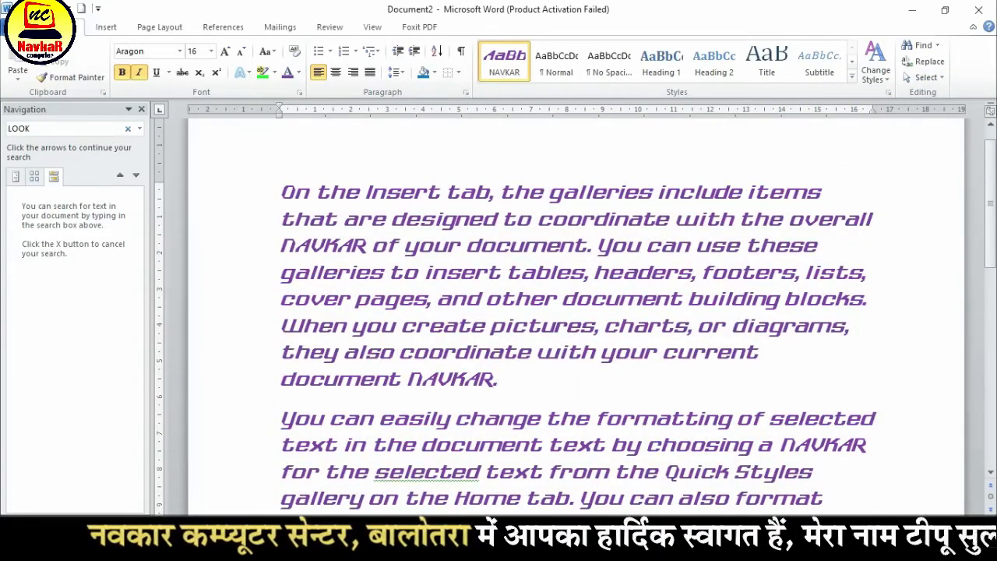
Draw an oval about 6.4 cm high and 5.5 cm wide over the first two paragraphs
left_click(105, 28)
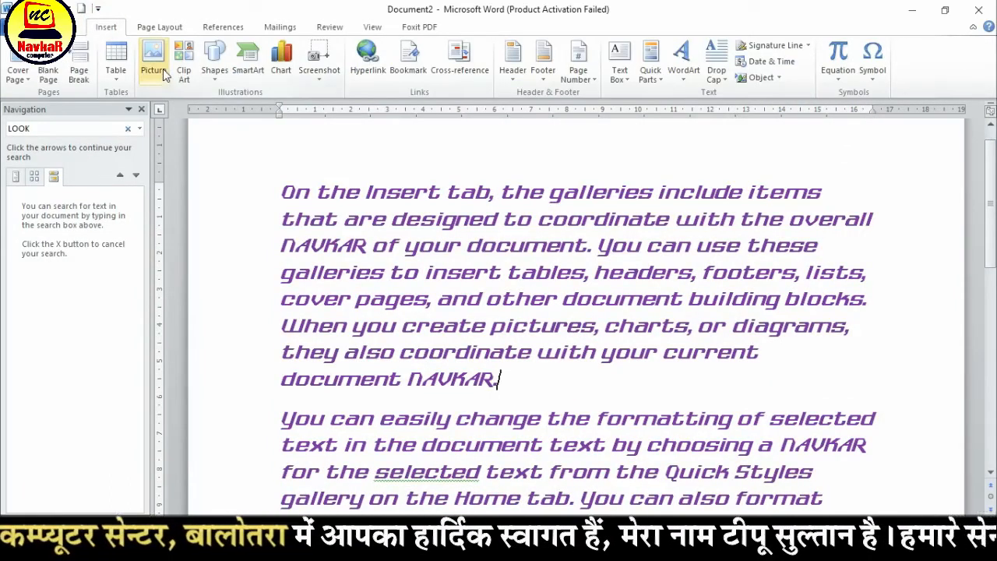
left_click(212, 70)
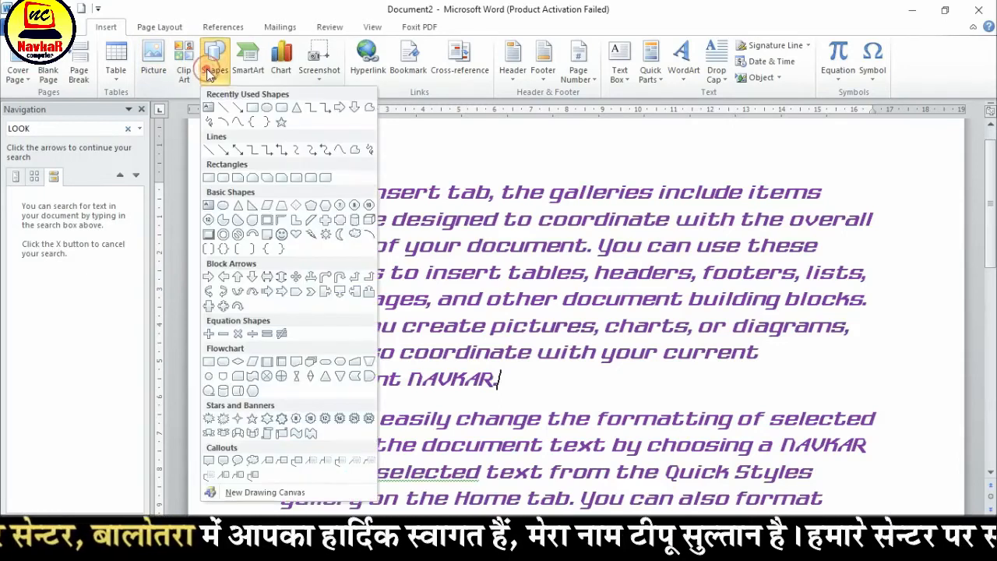
left_click(264, 107)
left_click_drag(527, 242, 723, 471)
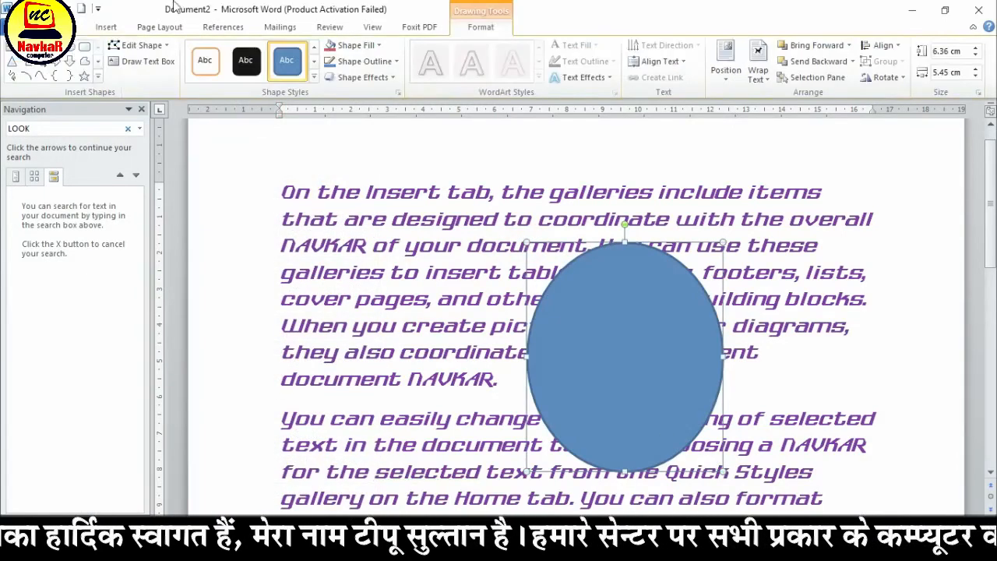
Draw a smiley face shape about 6.2 cm high and 6.3 cm wide over the start of the first paragraph
left_click(106, 28)
left_click(199, 61)
left_click(212, 62)
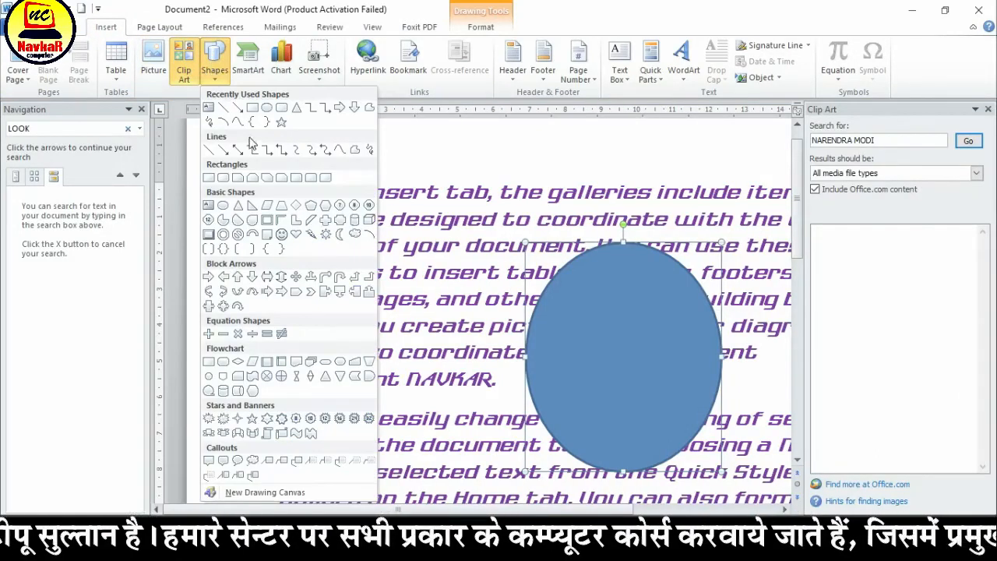
left_click(280, 233)
mouse_move(248, 166)
left_mouse_down()
mouse_move(514, 460)
mouse_move(473, 388)
left_mouse_up()
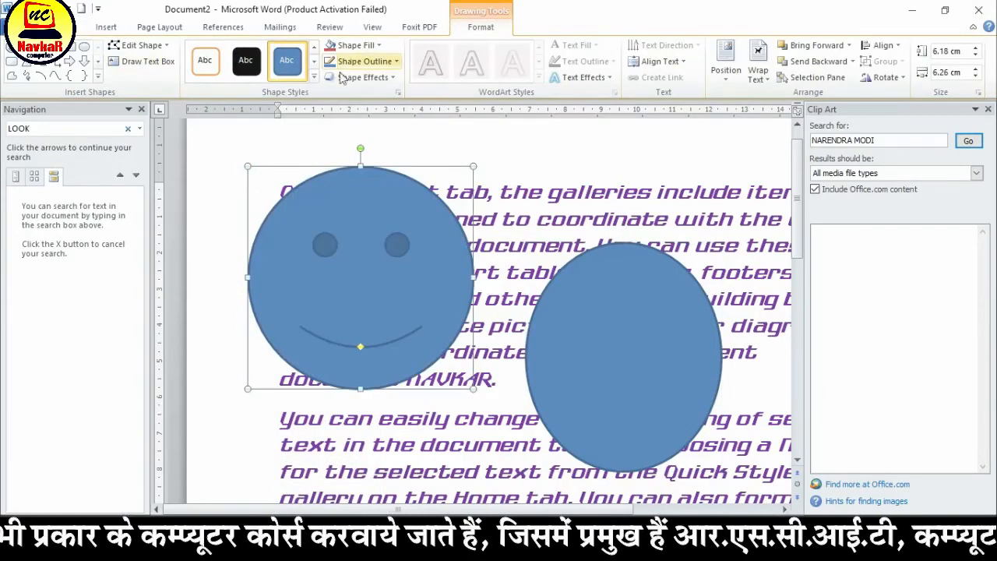
Apply the red gradient shape style from the fifth row to the smiley face, close the Clip Art search and deselect the shape
left_click(314, 76)
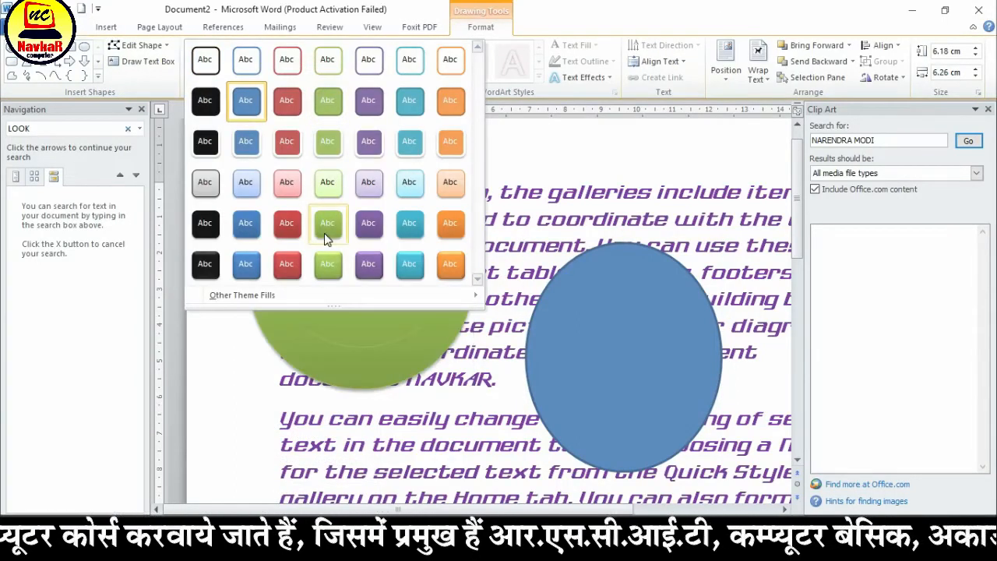
left_click(287, 224)
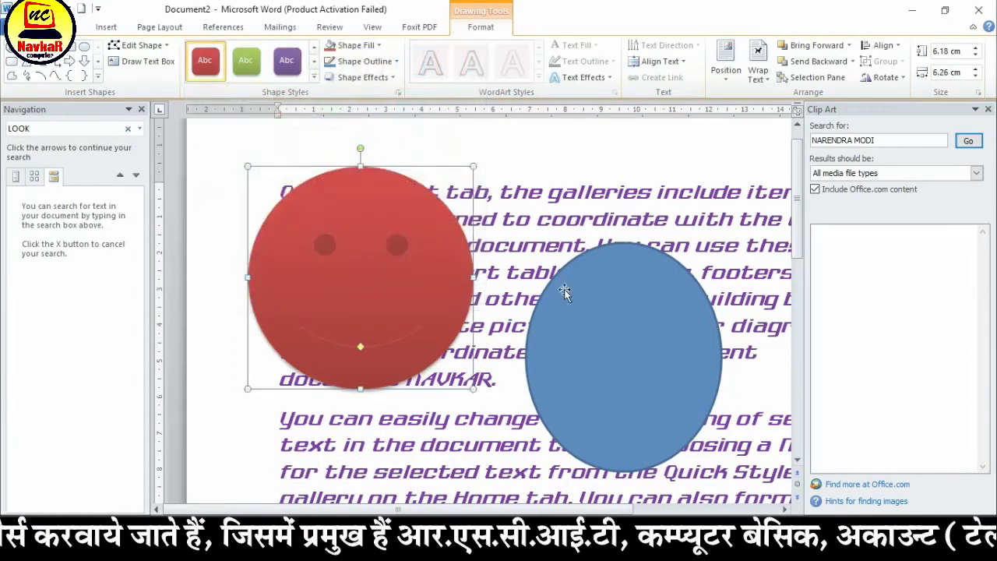
left_click(988, 109)
left_click(875, 151)
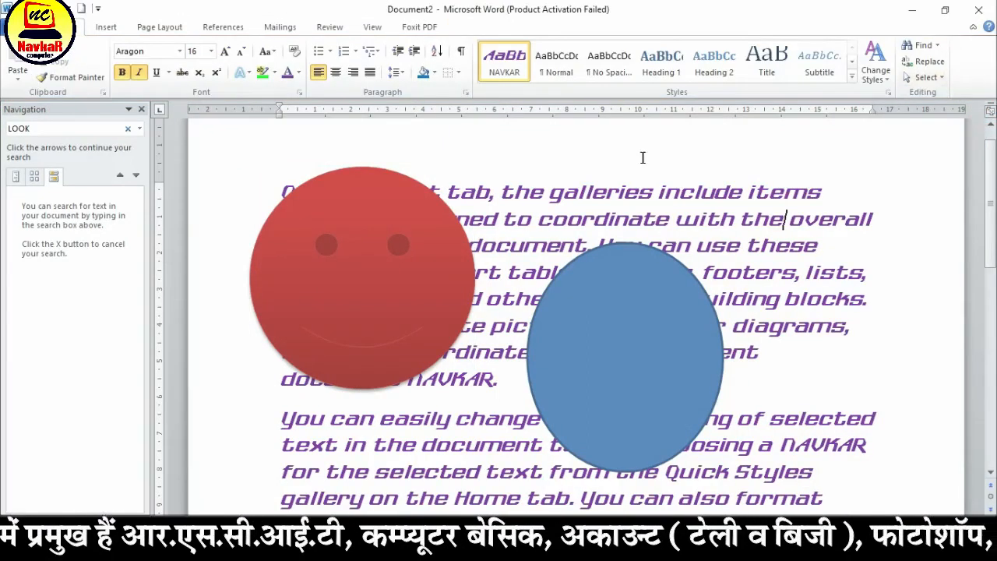
Check the available selection options, then select spans of text across the first two paragraphs and clear the selection
left_click(924, 78)
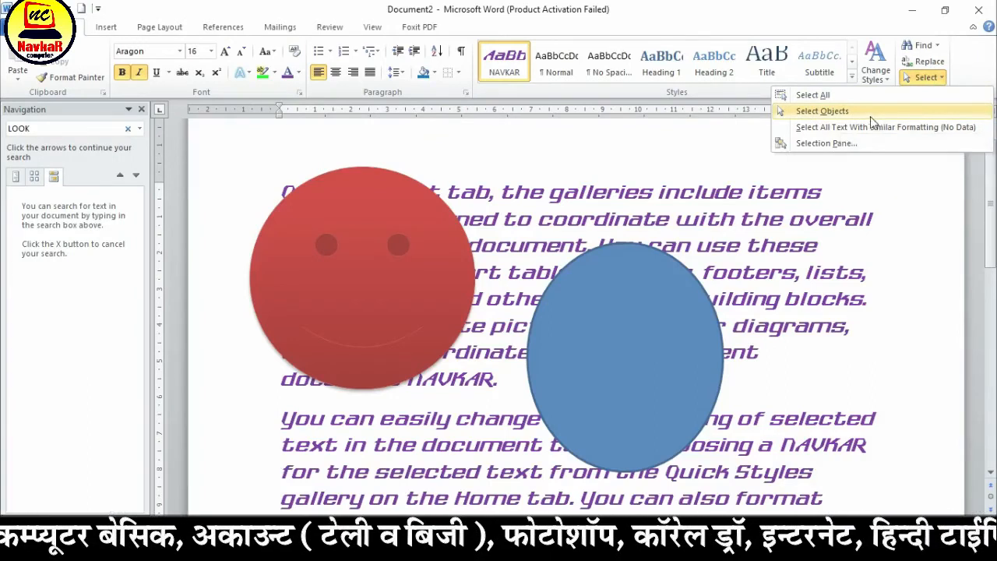
left_click_drag(446, 192, 285, 413)
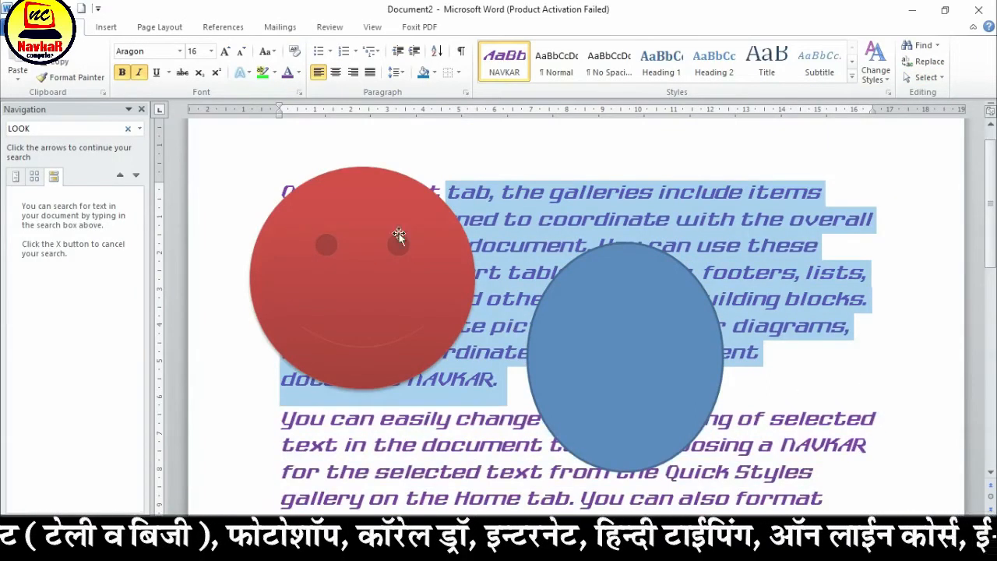
left_click(529, 194)
left_click_drag(835, 187, 329, 447)
left_click(821, 154)
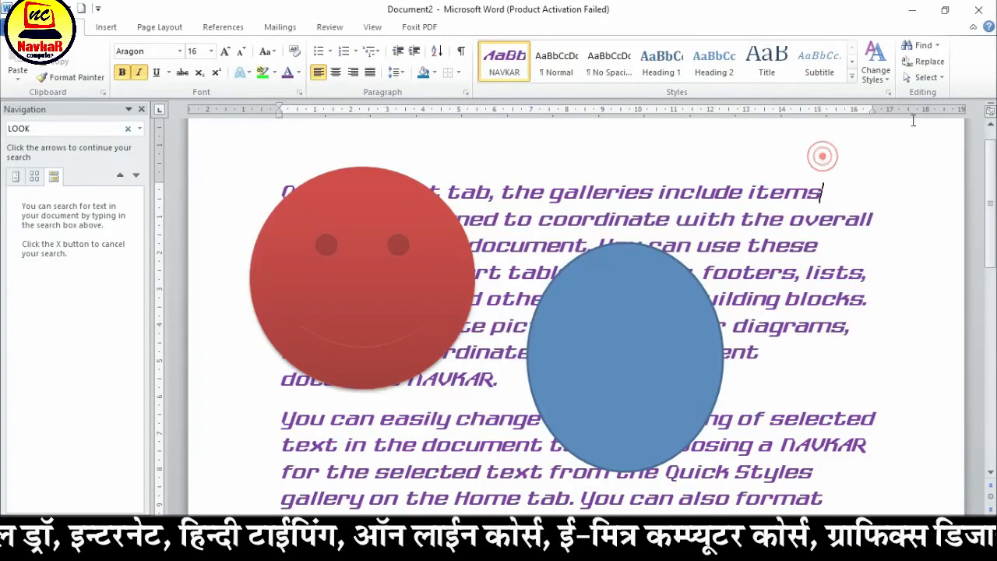
Turn on Select Objects and select the blue oval and the red smiley face alternately, ending on the oval
left_click(926, 77)
left_click(850, 110)
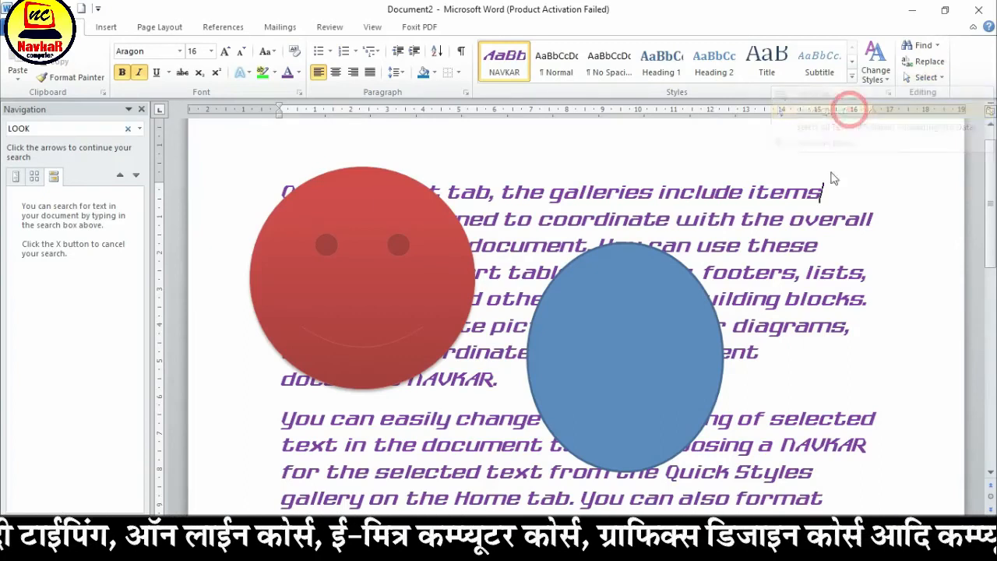
left_click(825, 168)
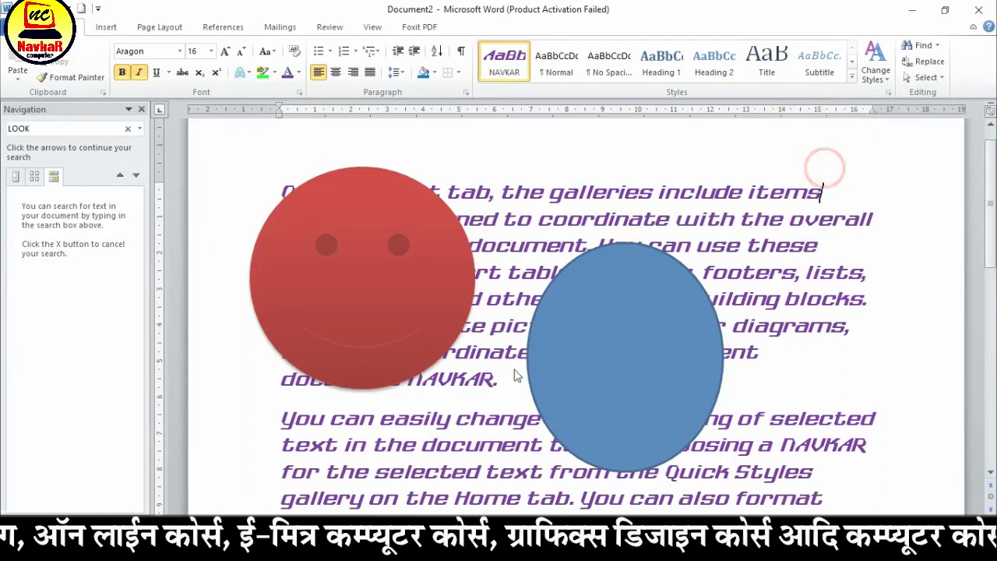
left_click(647, 356)
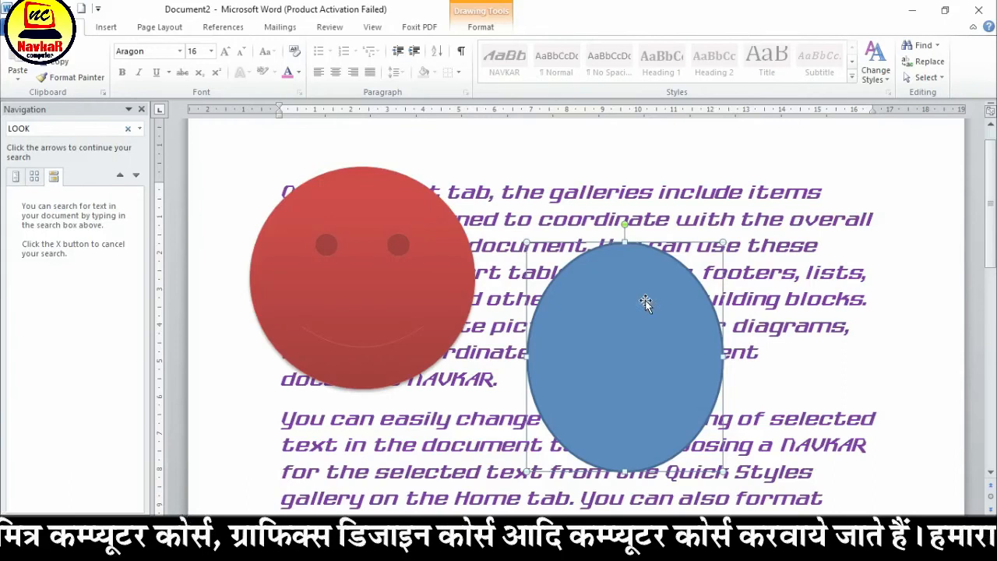
left_click(422, 265)
left_click(641, 338)
left_click(460, 280)
left_click(642, 325)
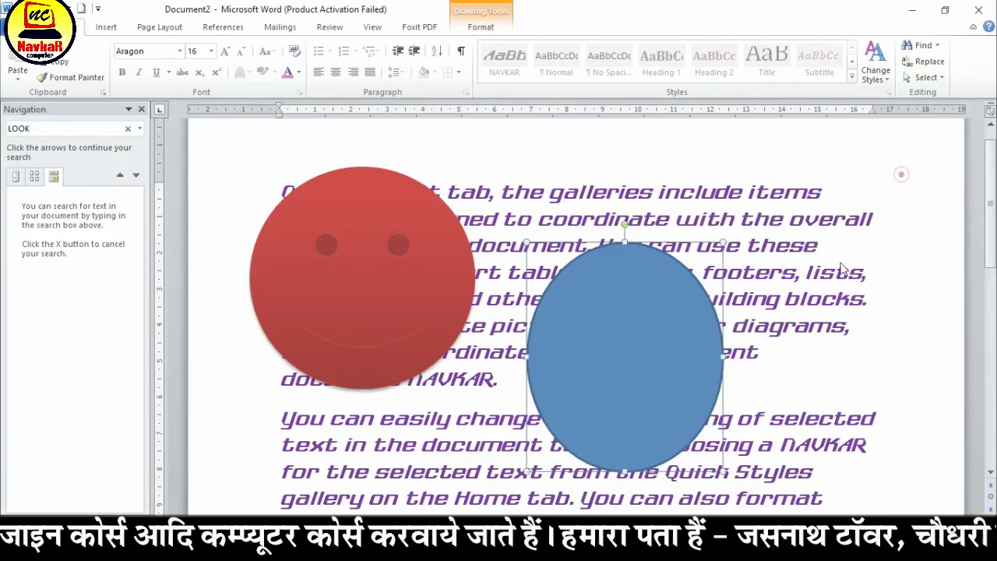
Select everything in the document, including text and shapes, and clear the selection
left_click(926, 77)
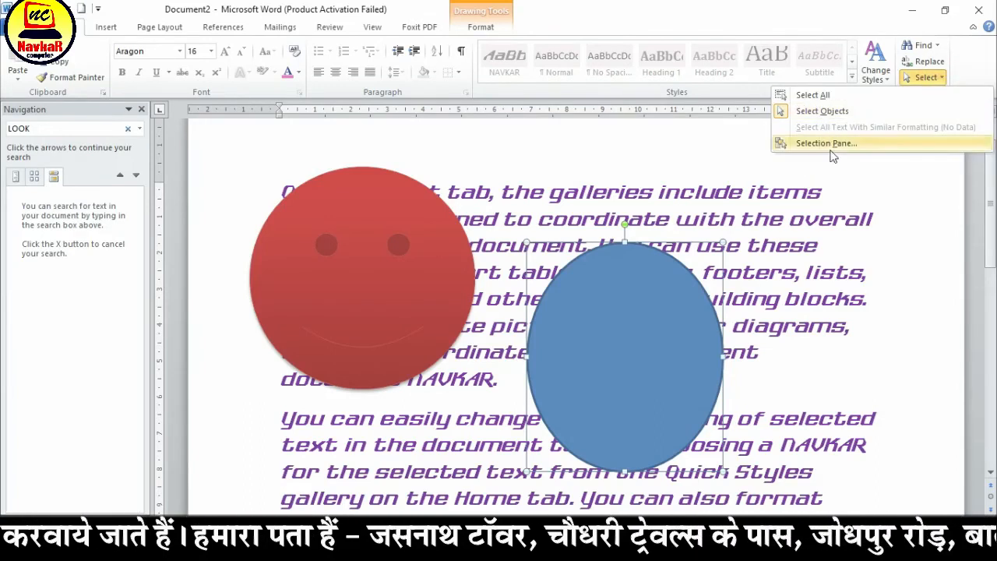
left_click(826, 94)
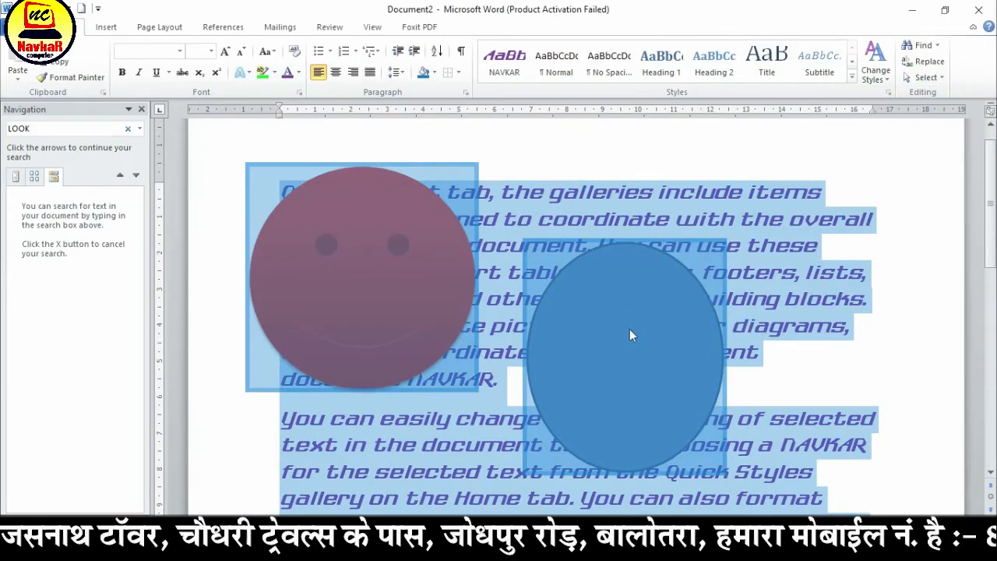
left_click(781, 227)
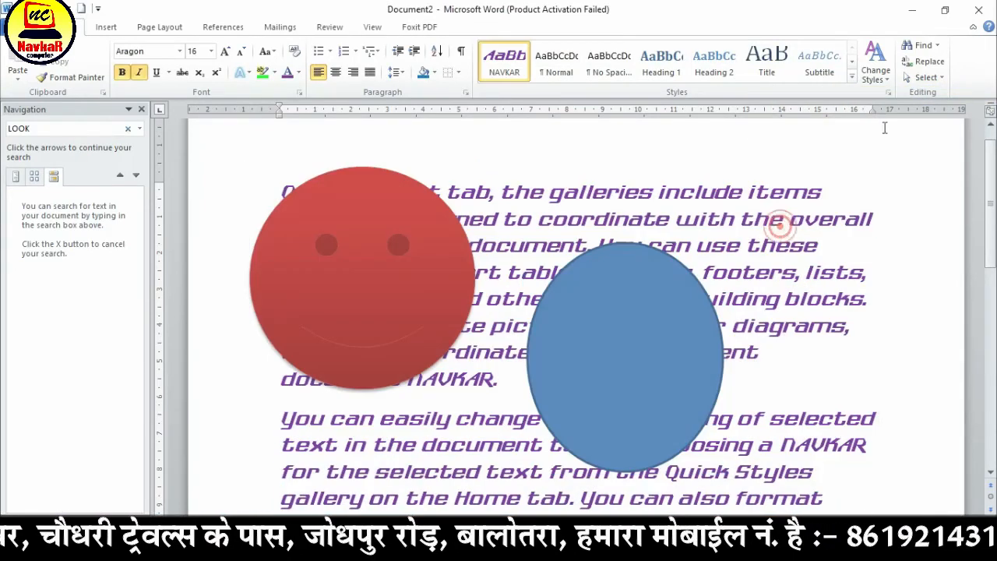
Check the option for selecting similarly formatted text, then select the words "include items" in the first line and clear the selection
left_click(927, 77)
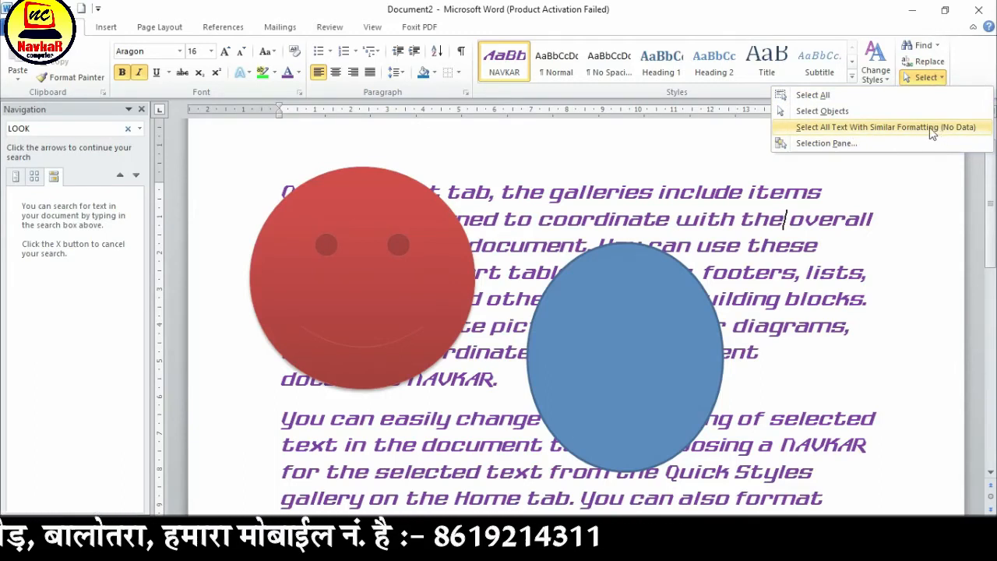
left_click(822, 195)
left_click_drag(659, 192, 837, 192)
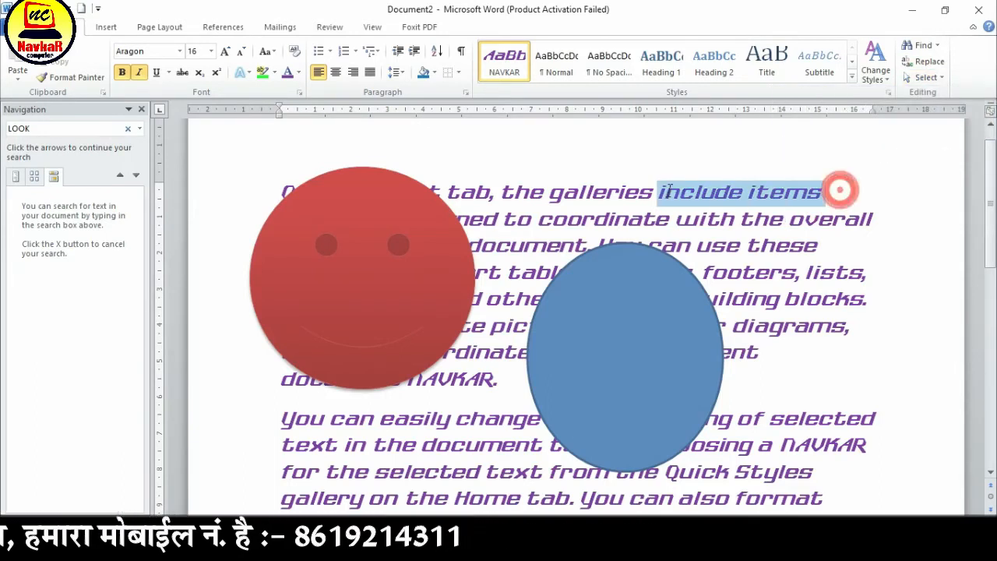
left_click(801, 223)
Select all text with formatting similar to the purple NAVKAR-styled paragraph
scroll(801, 224, "down", 8)
scroll(639, 251, "up", 2)
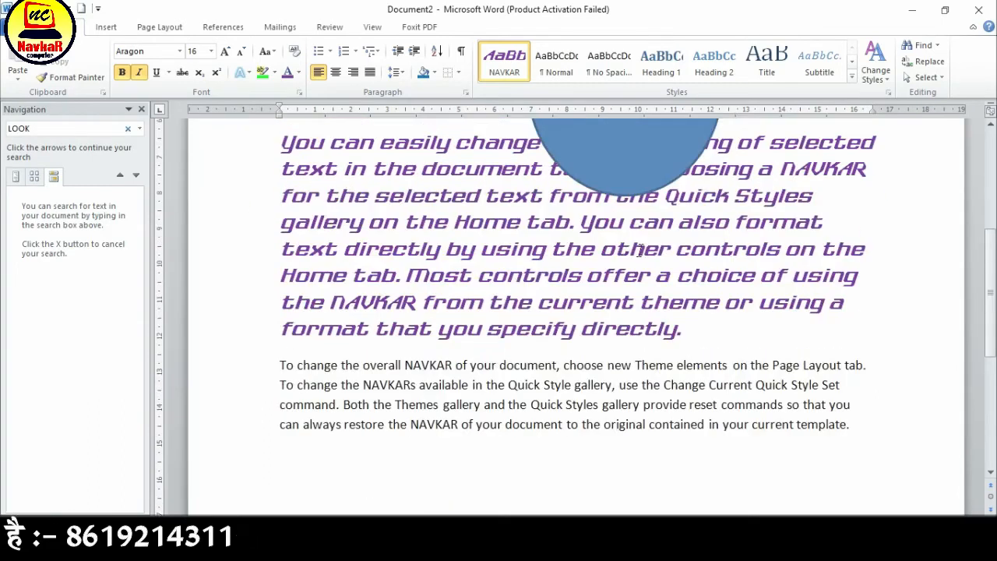
left_click(920, 81)
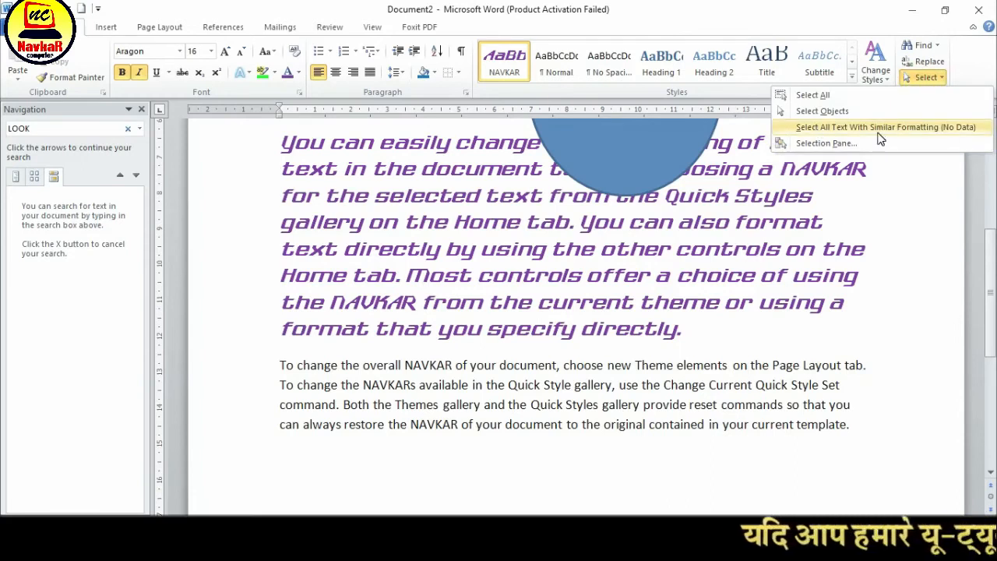
left_click(888, 130)
scroll(622, 286, "up", 3)
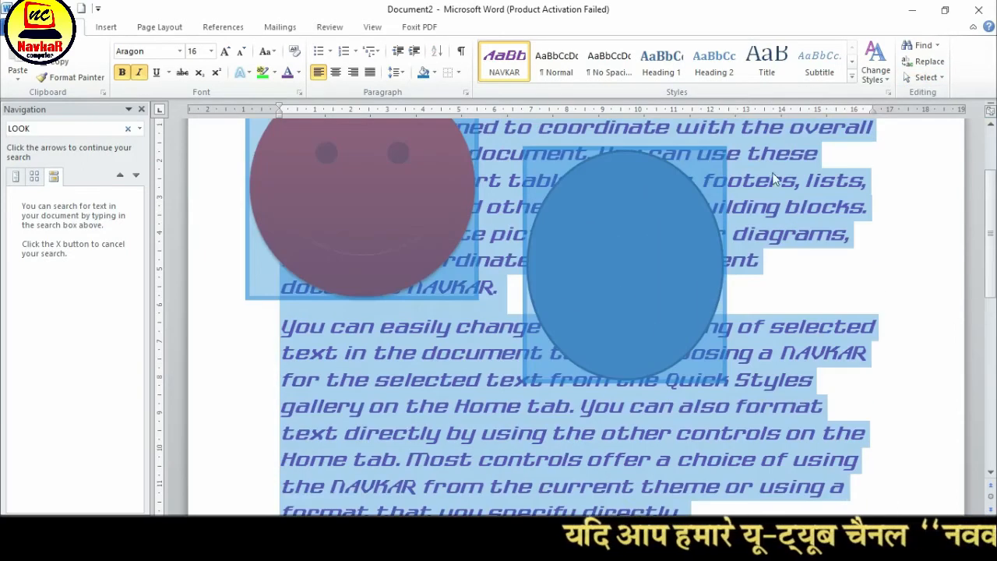
Place the cursor in the last, plain paragraph and select all text with formatting similar to it
scroll(777, 245, "down", 5)
left_click(700, 201)
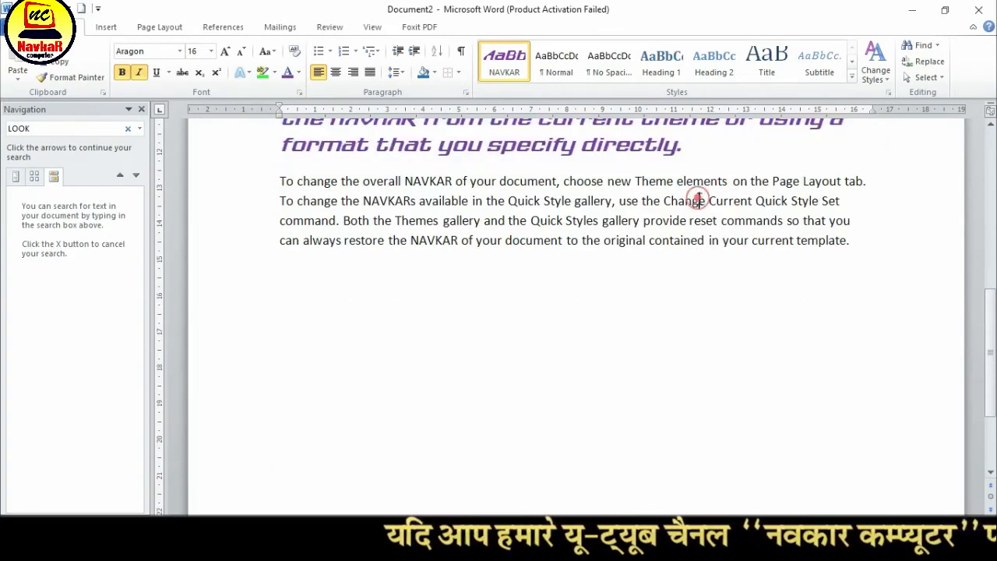
left_click(924, 77)
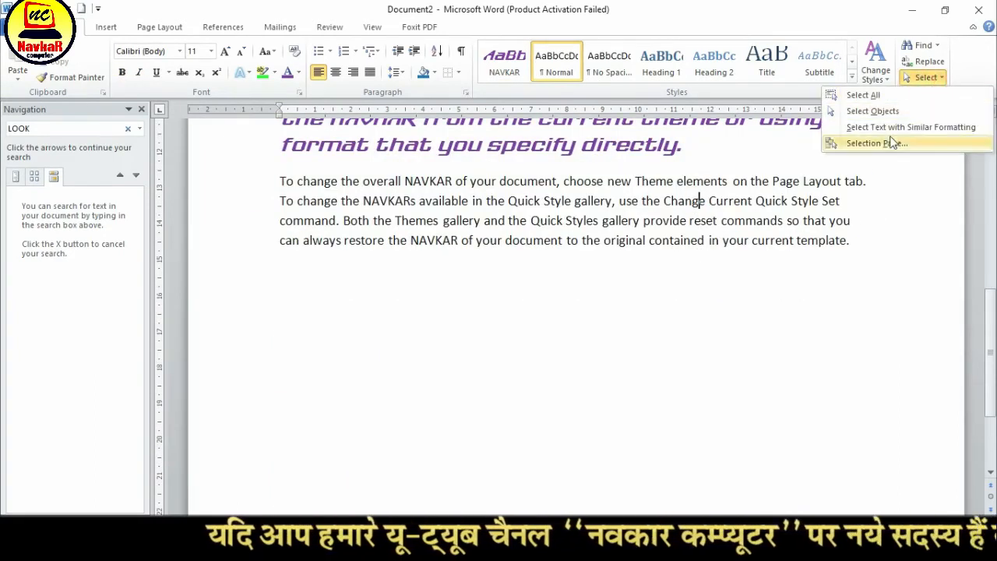
left_click(908, 128)
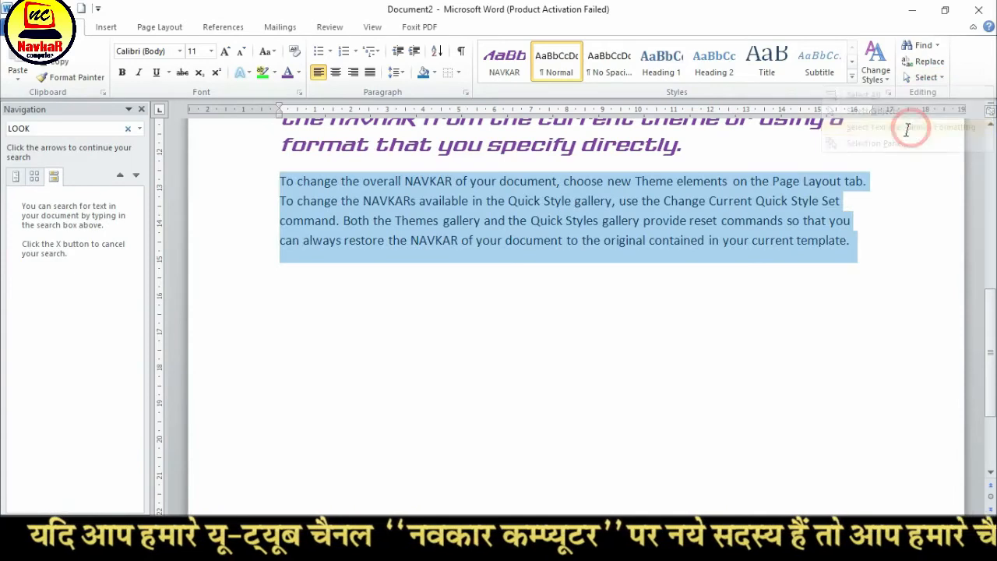
scroll(712, 295, "up", 3)
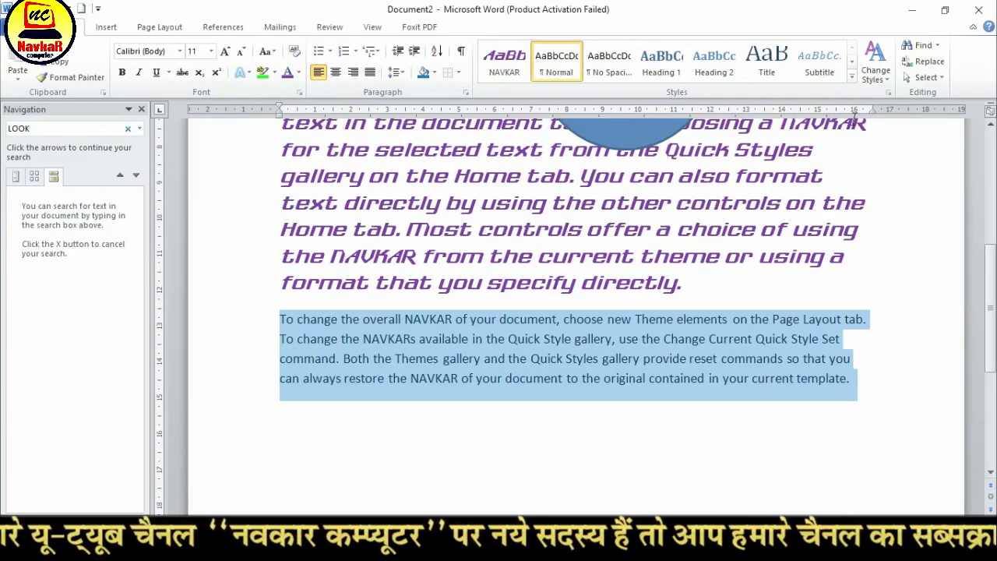
Open the Selection and Visibility pane, clear the text selection and return to the two shapes on the page
left_click(922, 77)
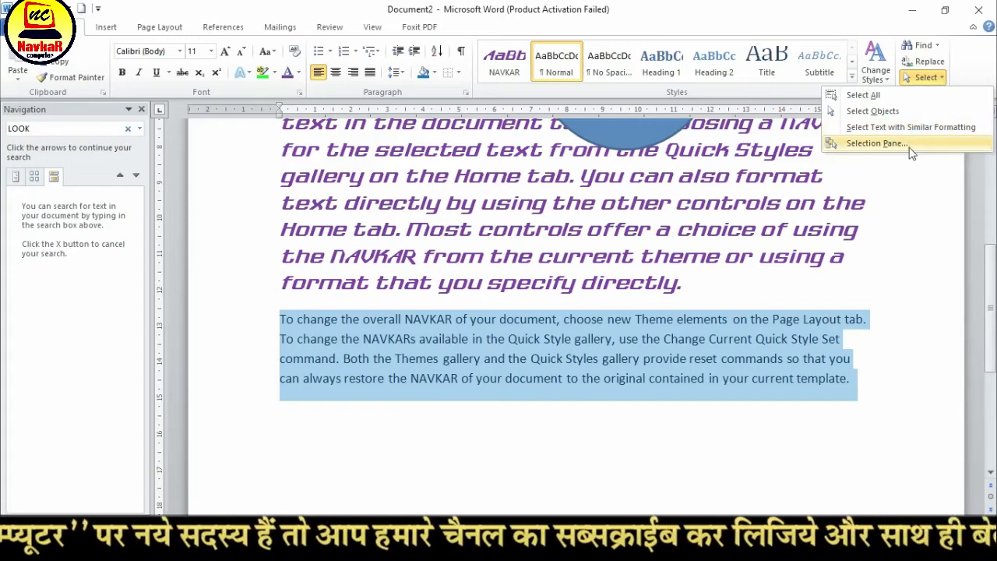
left_click(872, 143)
scroll(674, 242, "up", 3)
left_click(675, 241)
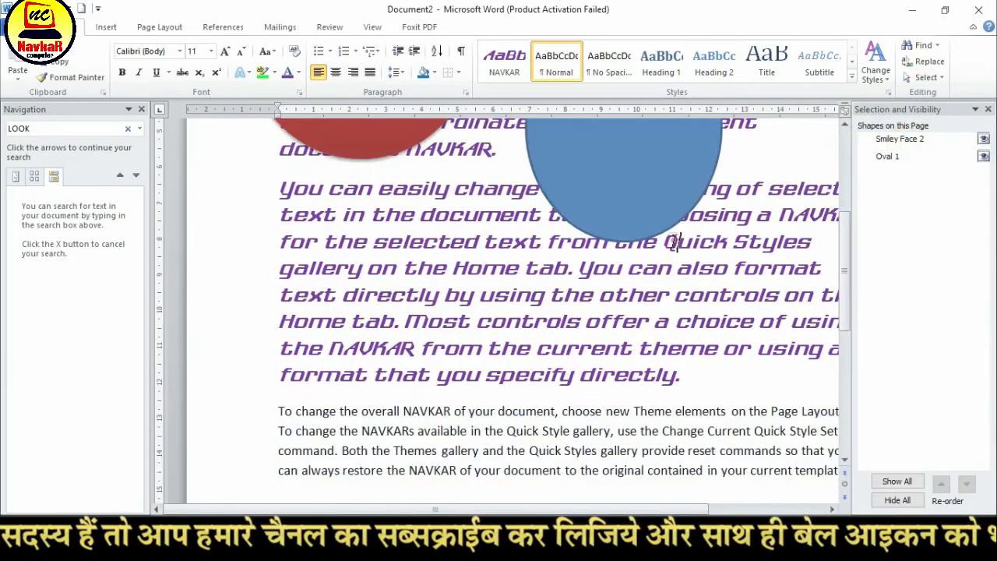
scroll(674, 241, "up", 3)
scroll(732, 209, "up", 3)
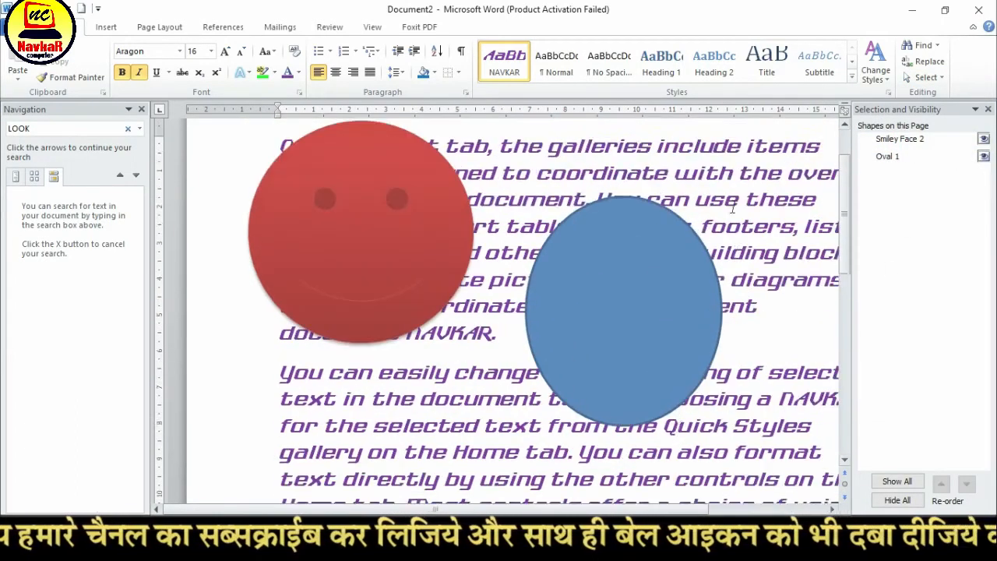
scroll(732, 209, "up", 3)
Hide and show Smiley Face 2 and Oval 1 in turn by toggling their visibility
left_click(983, 140)
left_click(983, 140)
left_click(983, 141)
left_click(983, 140)
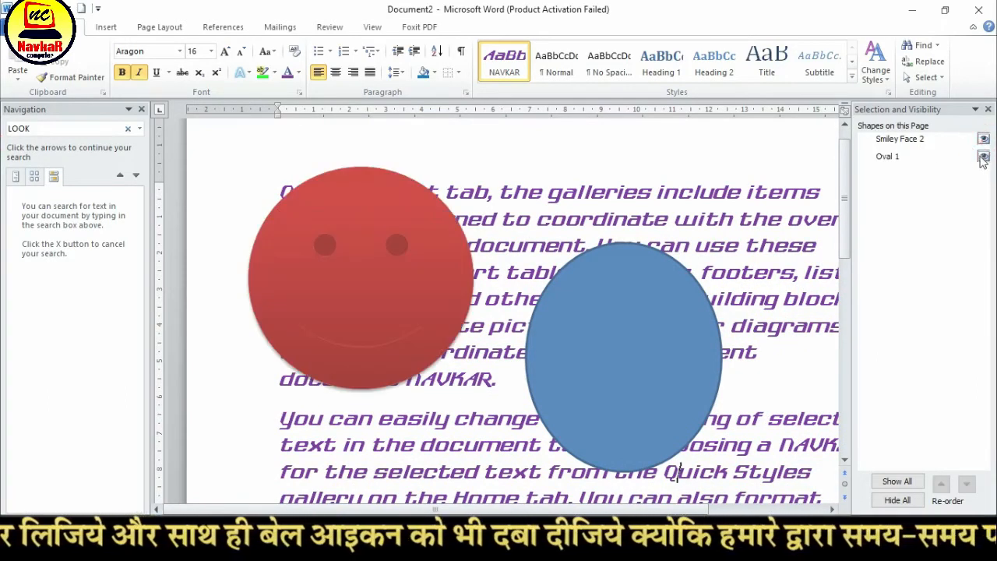
left_click(984, 157)
left_click(984, 157)
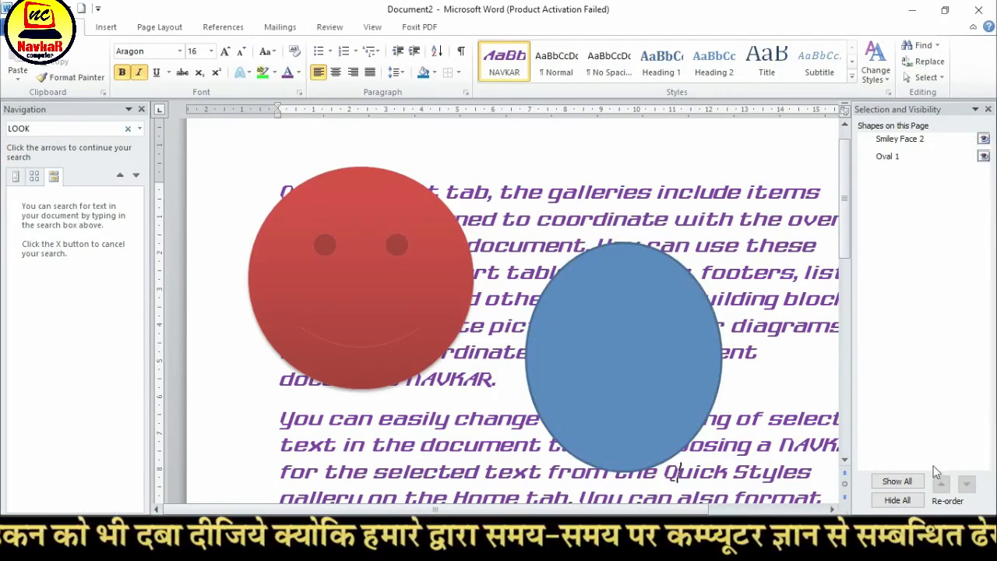
Hide all shapes on the page and close the Selection and Visibility pane
left_click(904, 501)
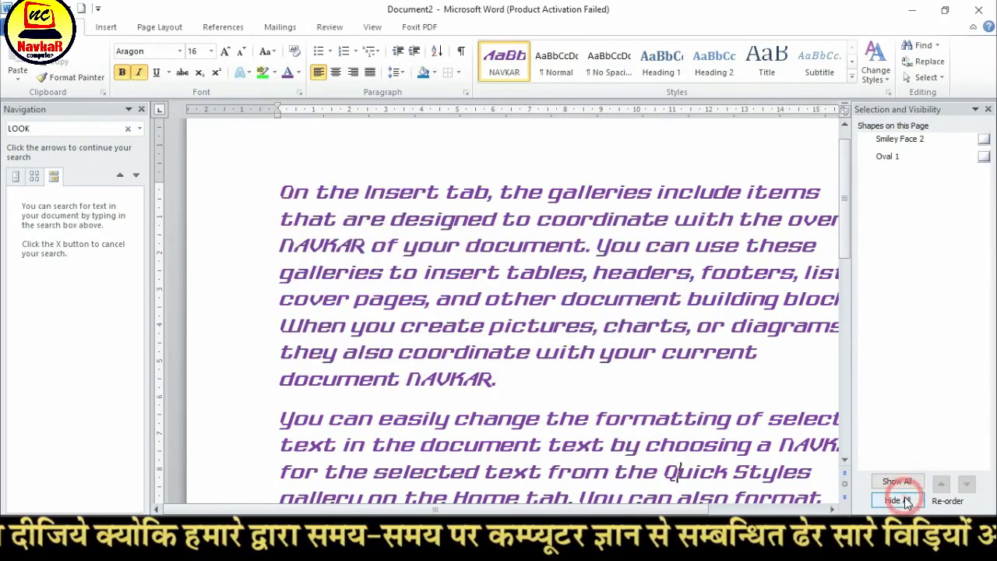
left_click(988, 109)
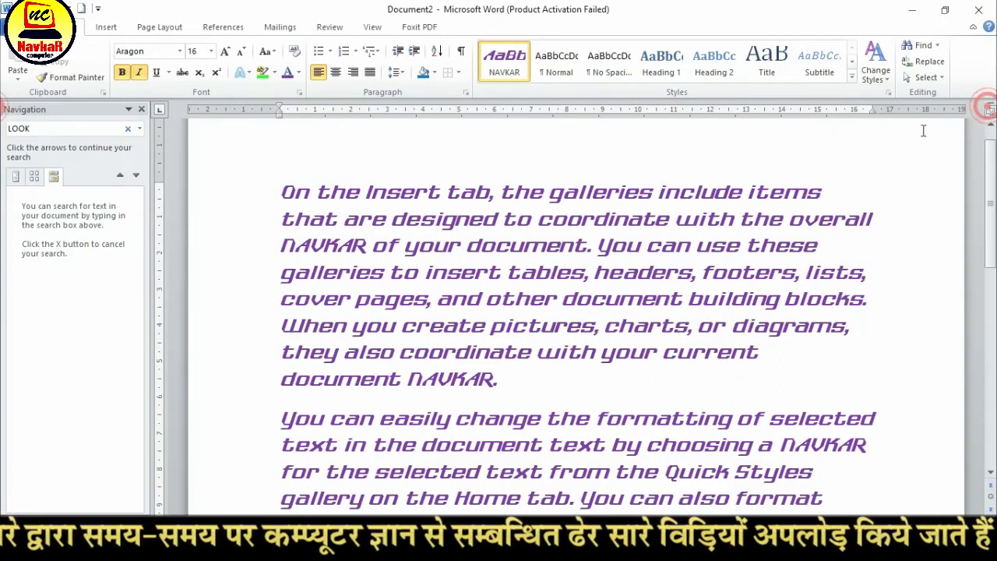
Reopen the Selection and Visibility pane, make Smiley Face 2 and Oval 1 visible, and close the pane
left_click(924, 77)
left_click(872, 143)
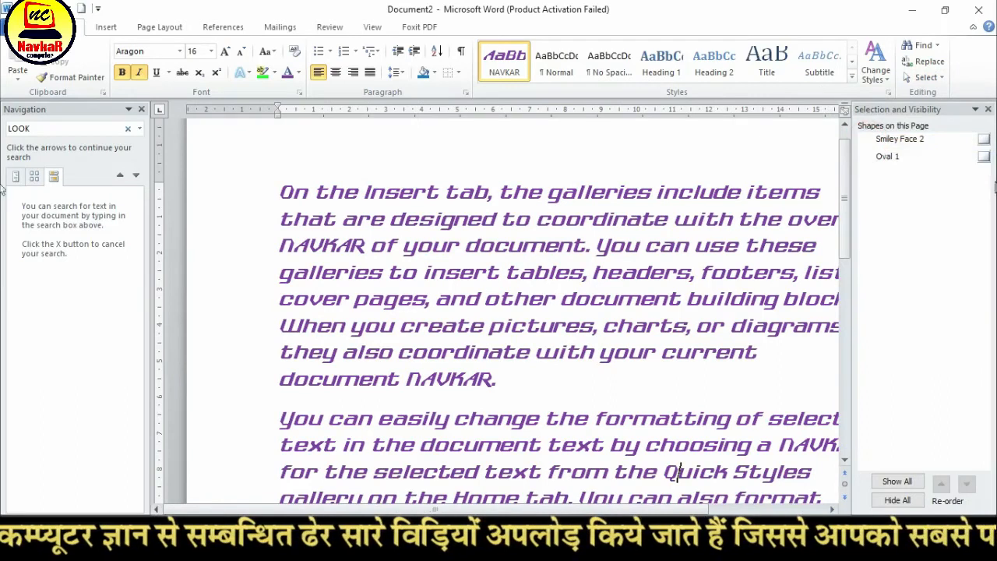
left_click(983, 139)
left_click(983, 156)
left_click(988, 109)
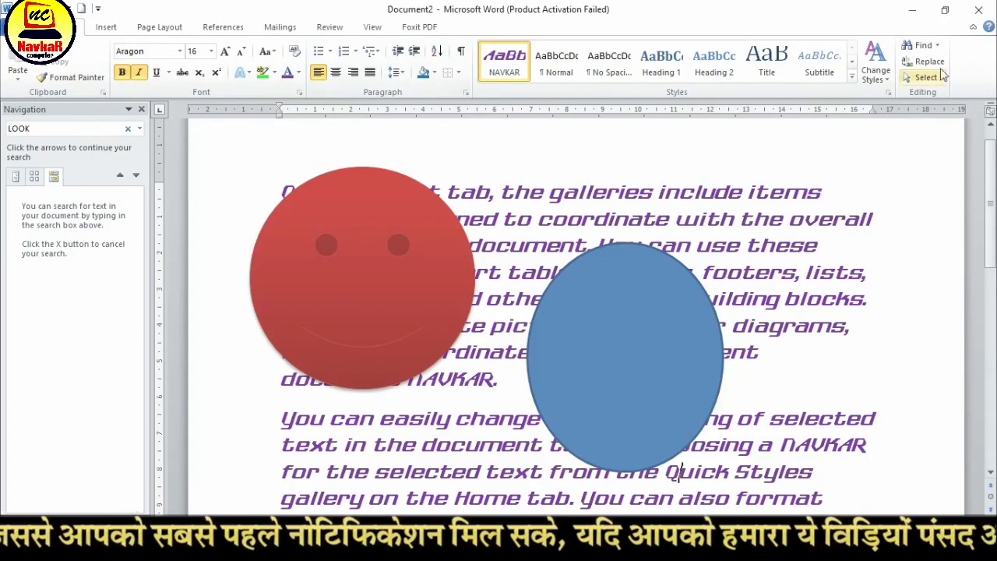
Place the cursor in the first paragraph's second line and close the Navigation pane
left_click(867, 222)
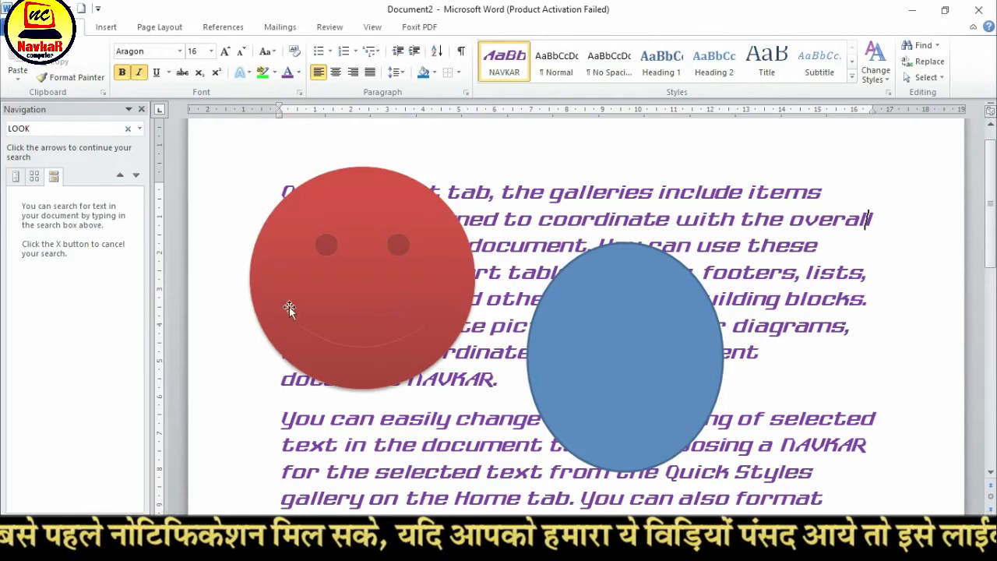
left_click(141, 110)
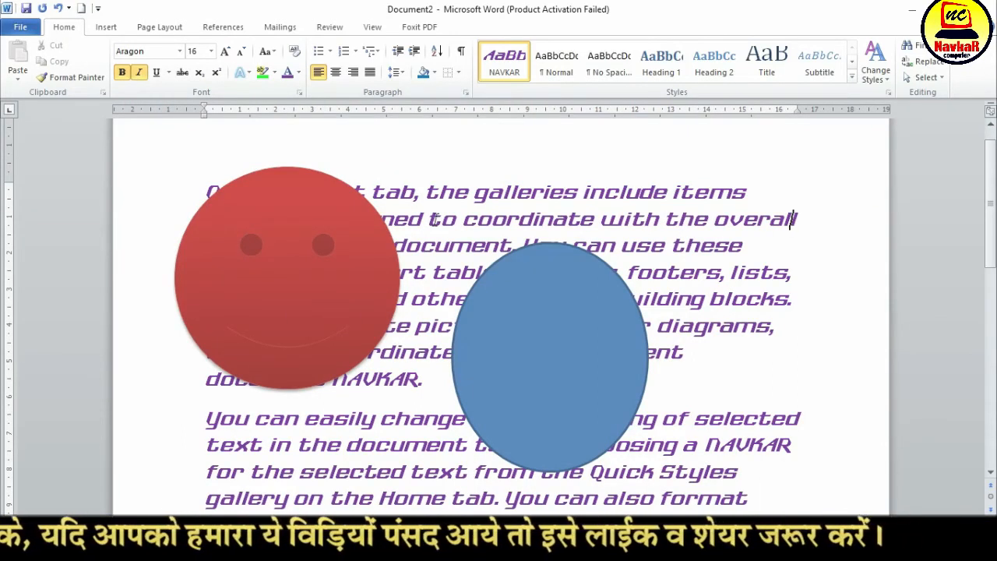
scroll(434, 318, "down", 6)
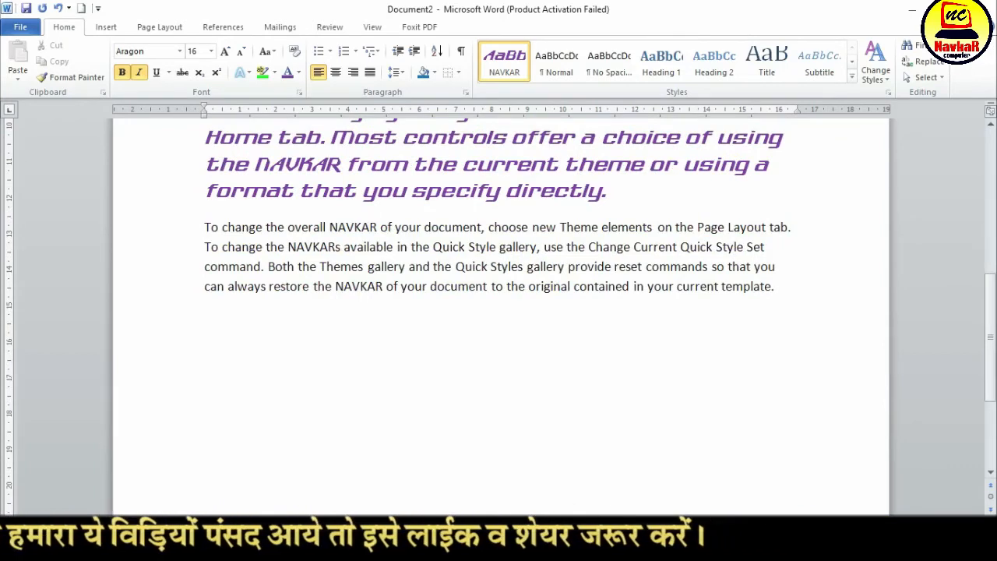
Switch to Document1 and start saving it to the Desktop with the file name HOME TAB MENU
left_click(519, 499)
scroll(486, 375, "up", 10)
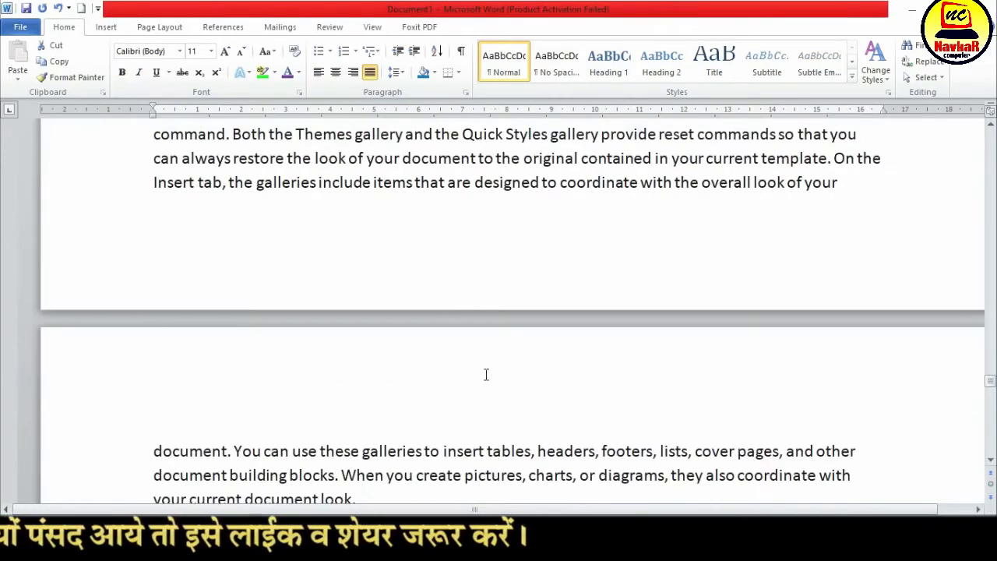
left_click(22, 29)
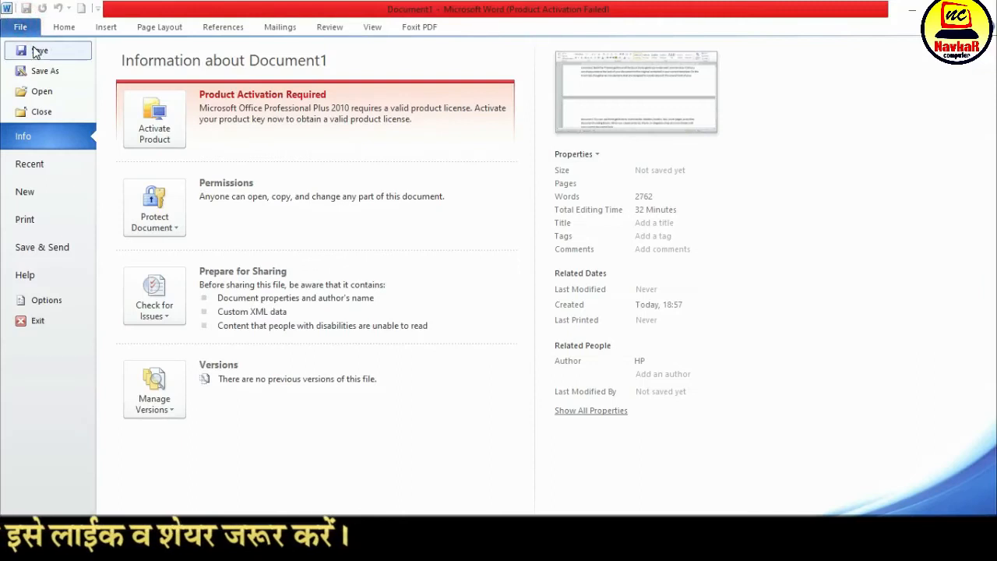
left_click(51, 53)
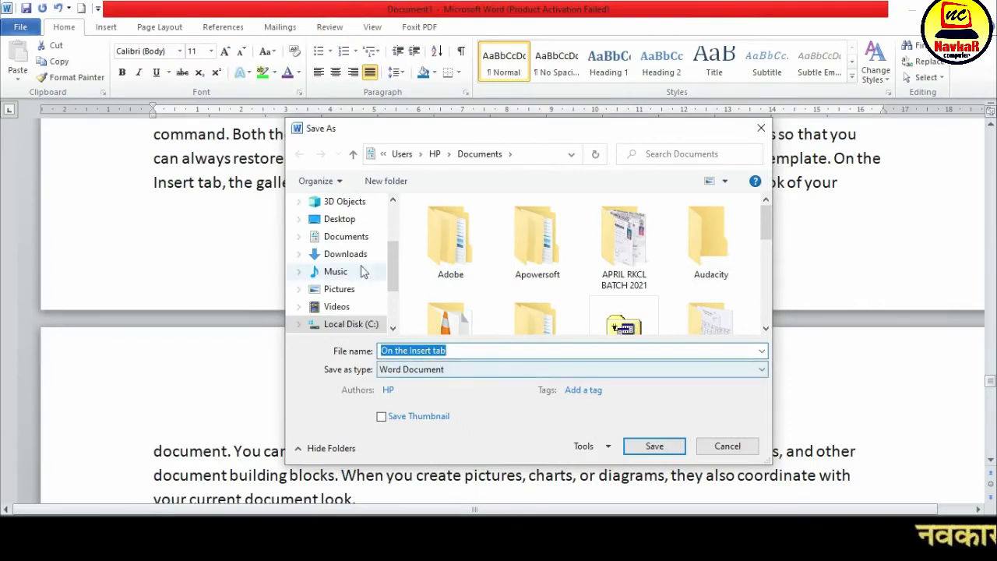
left_click(349, 222)
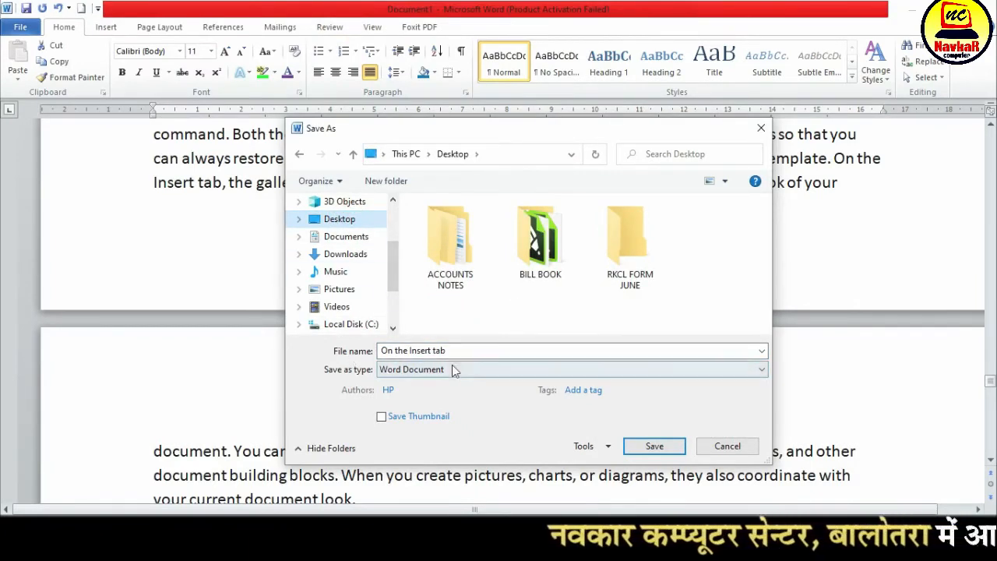
left_click(461, 352)
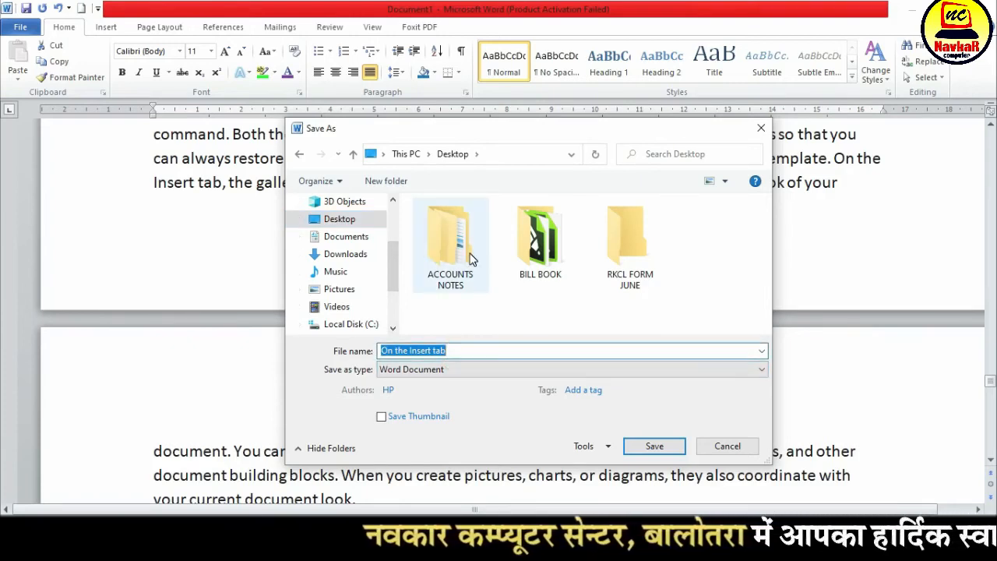
type("HOME TAB MENU")
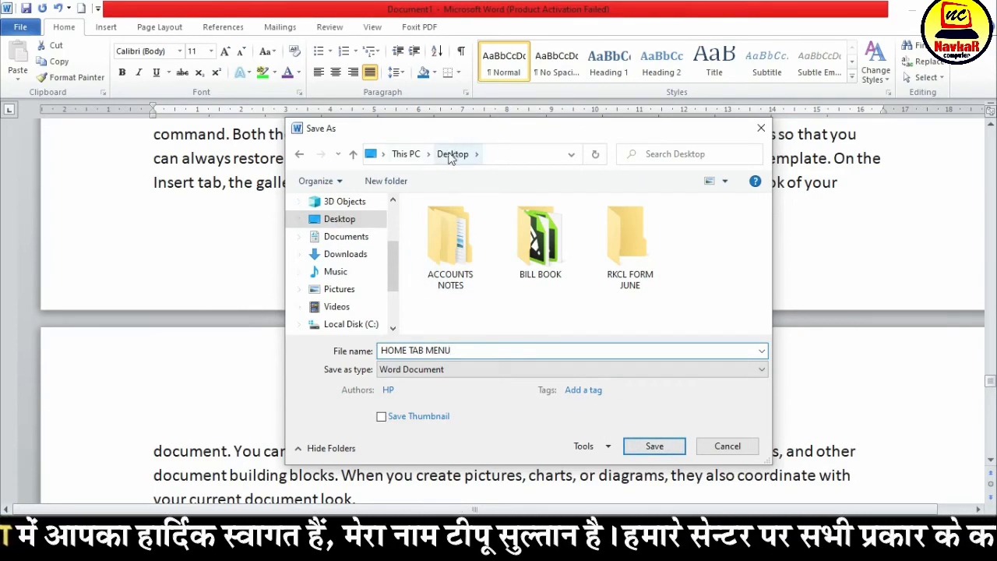
Browse Documents, Downloads, Music, Videos and the D: and E: drives as possible save locations for the file
left_click(347, 240)
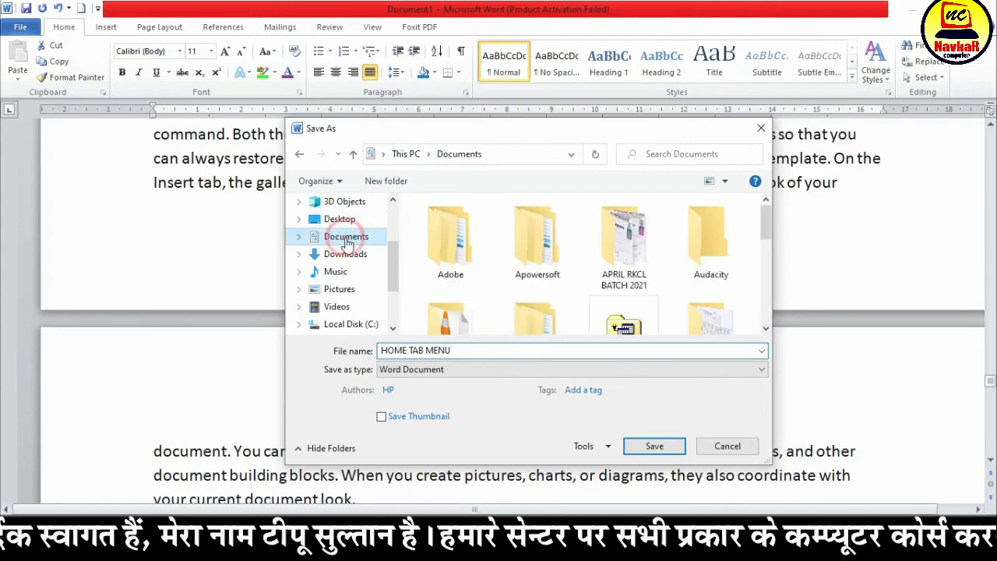
left_click(348, 254)
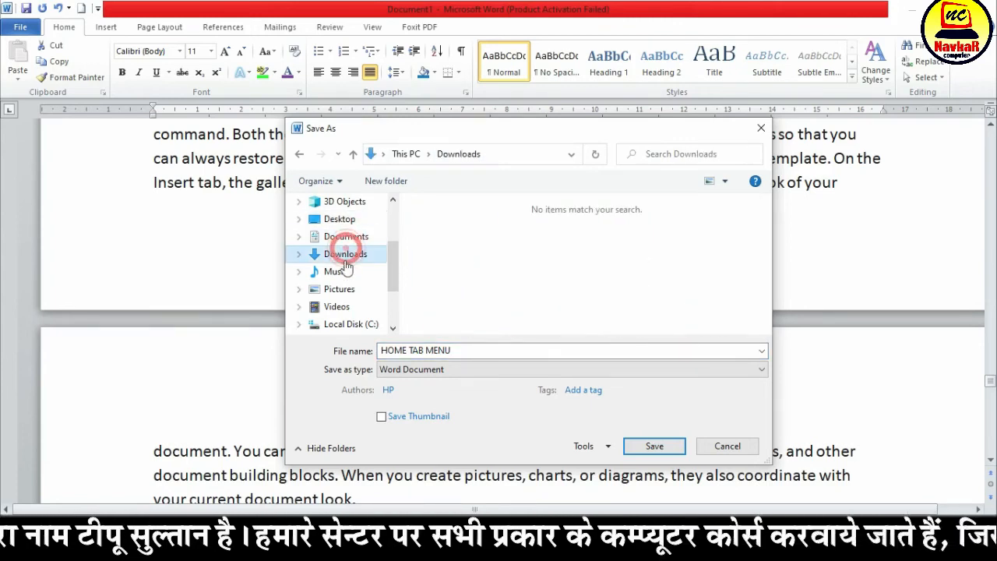
left_click(345, 273)
left_click(340, 306)
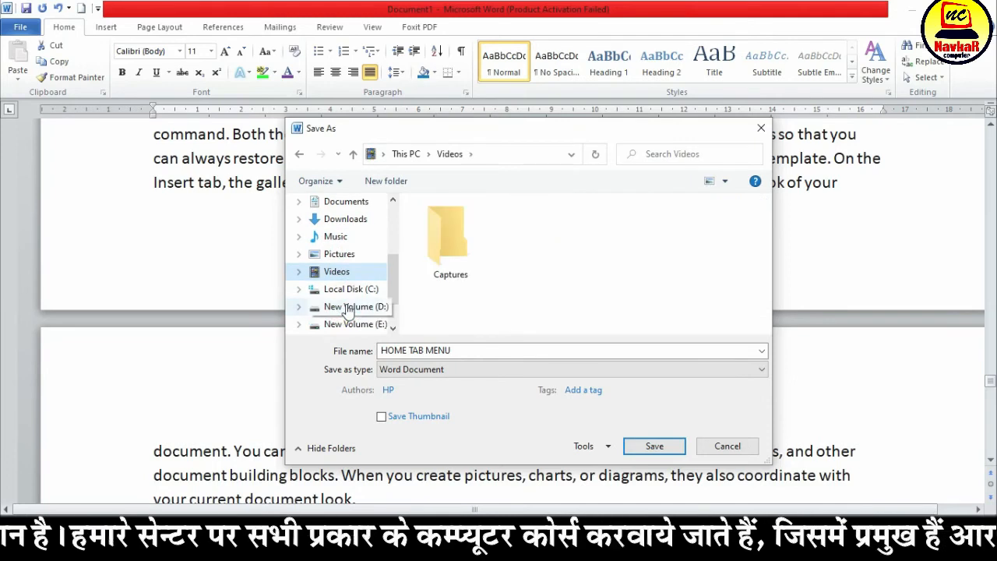
scroll(361, 277, "down", 1)
left_click(355, 289)
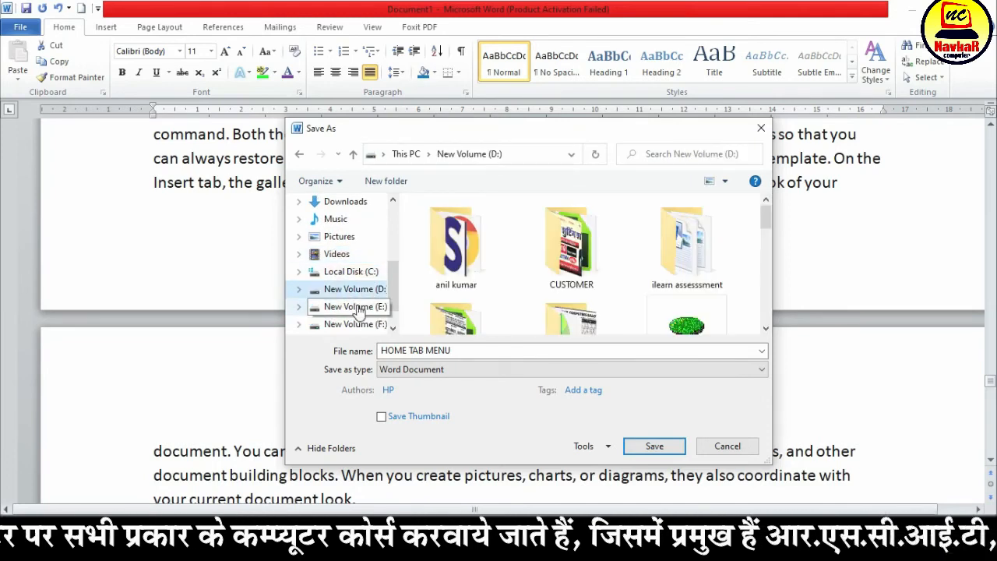
left_click(354, 306)
scroll(360, 311, "down", 1)
scroll(362, 292, "up", 3)
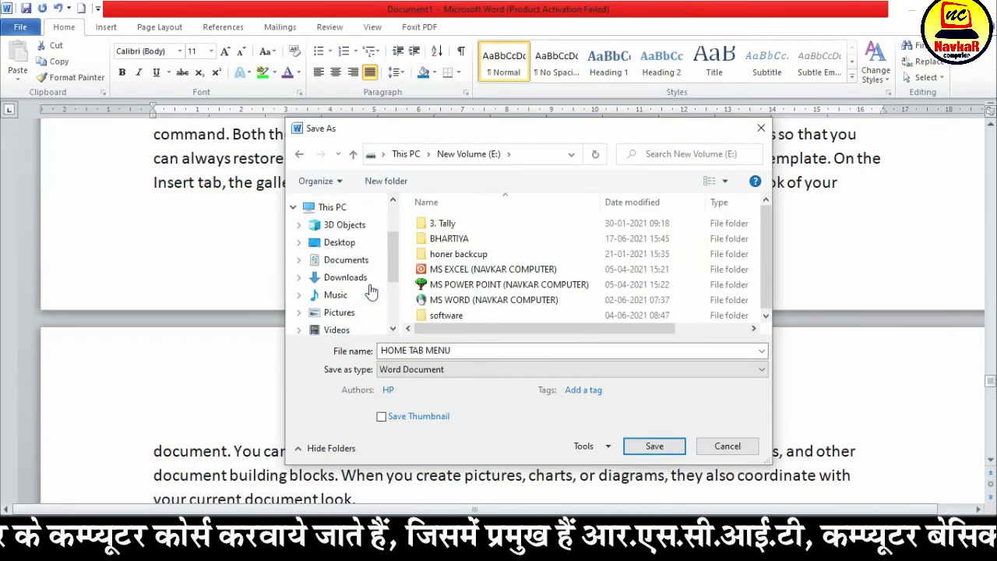
Save the document as HOME TAB MENU in the Documents folder
left_click(348, 287)
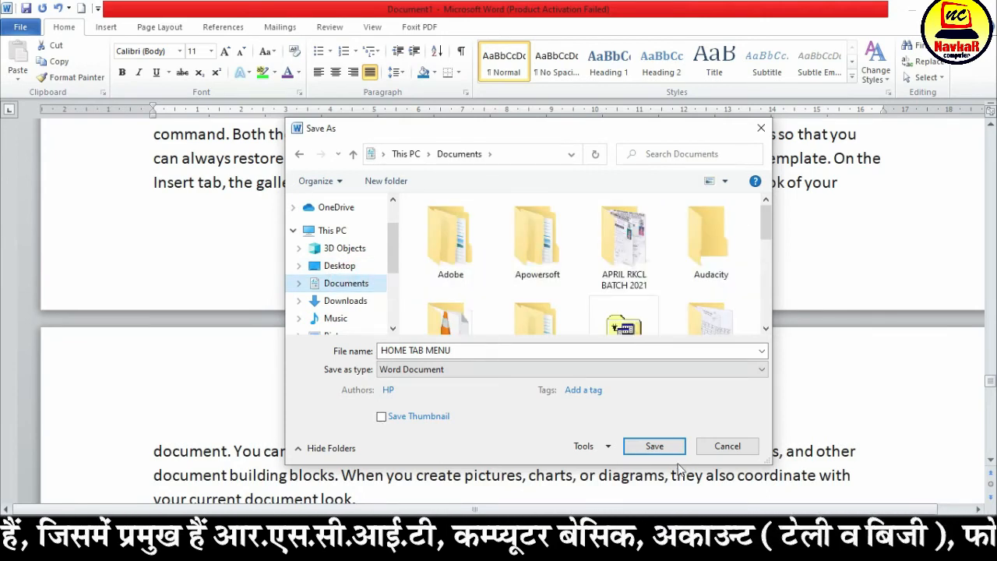
left_click(425, 351)
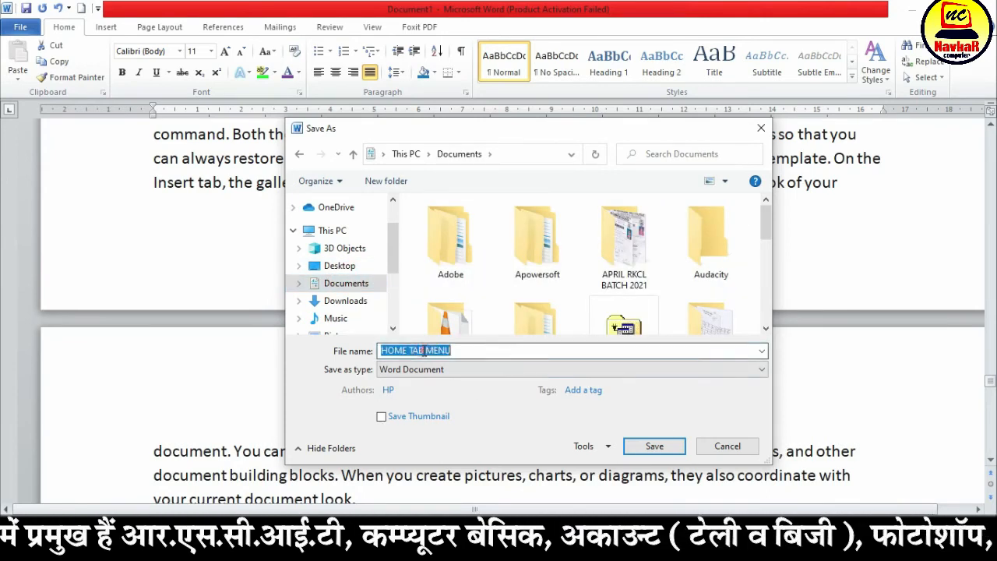
left_click(655, 446)
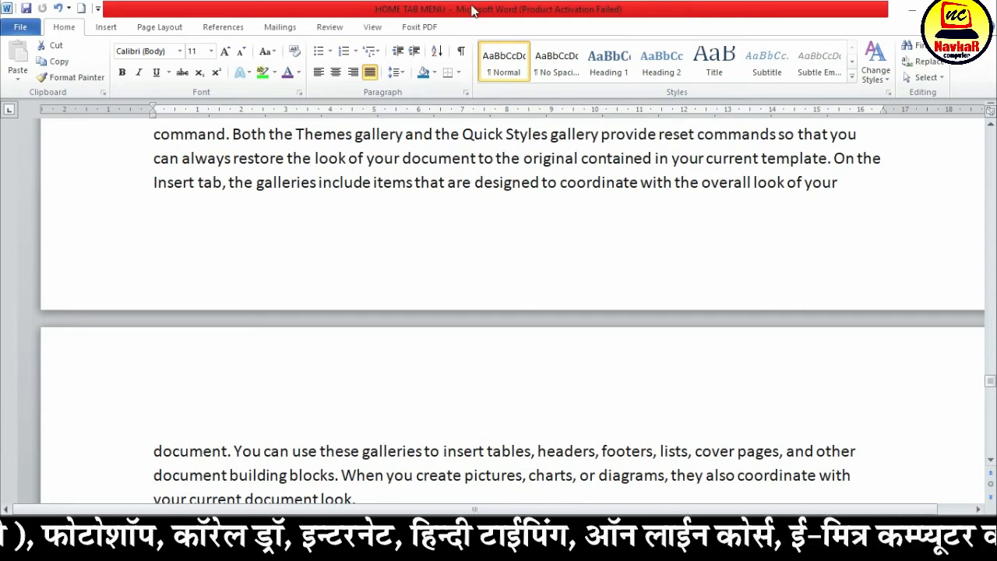
Switch to Document2 and save it on the Desktop as a Word document named NAVKAR COMPUTER 001
mouse_move(593, 549)
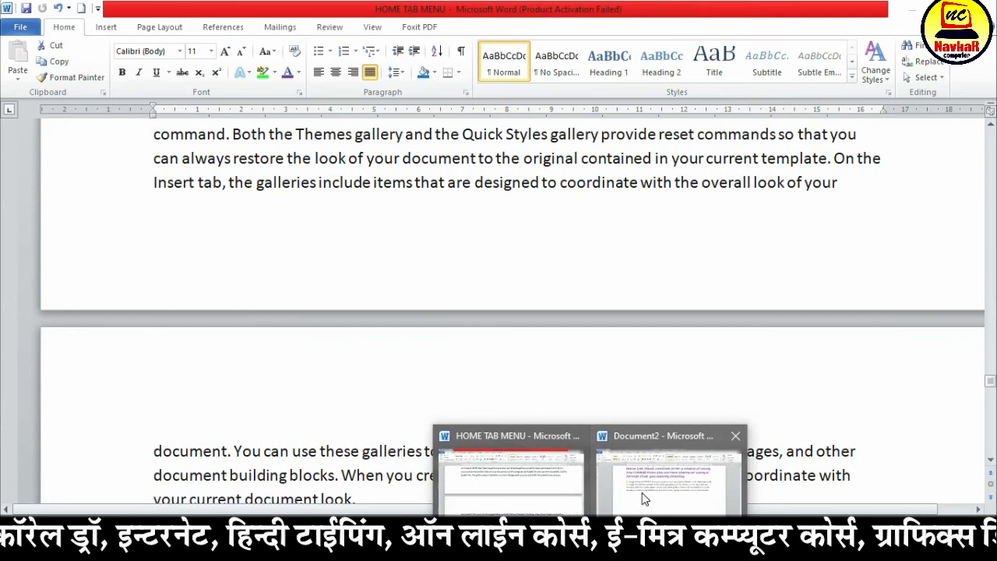
left_click(641, 487)
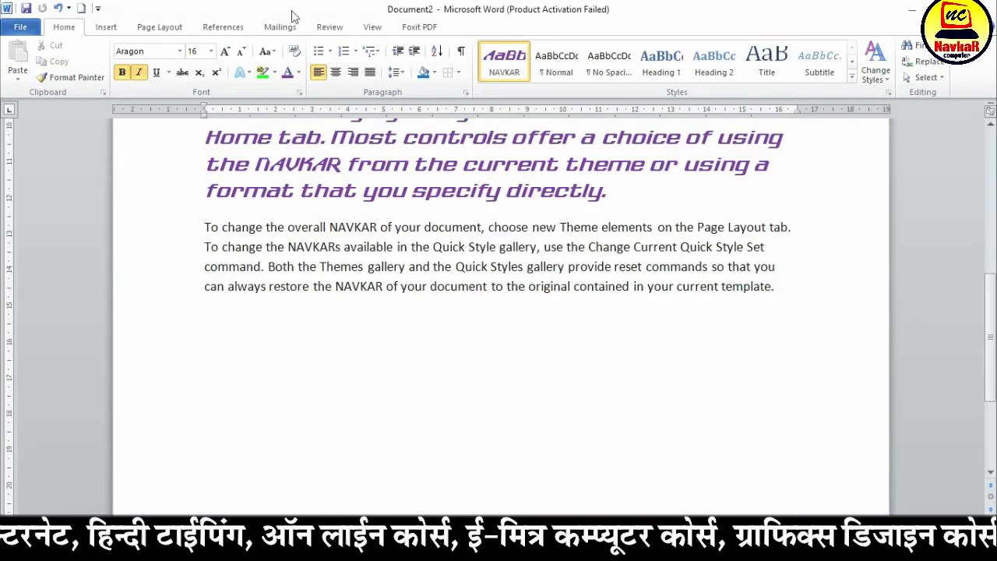
left_click(20, 27)
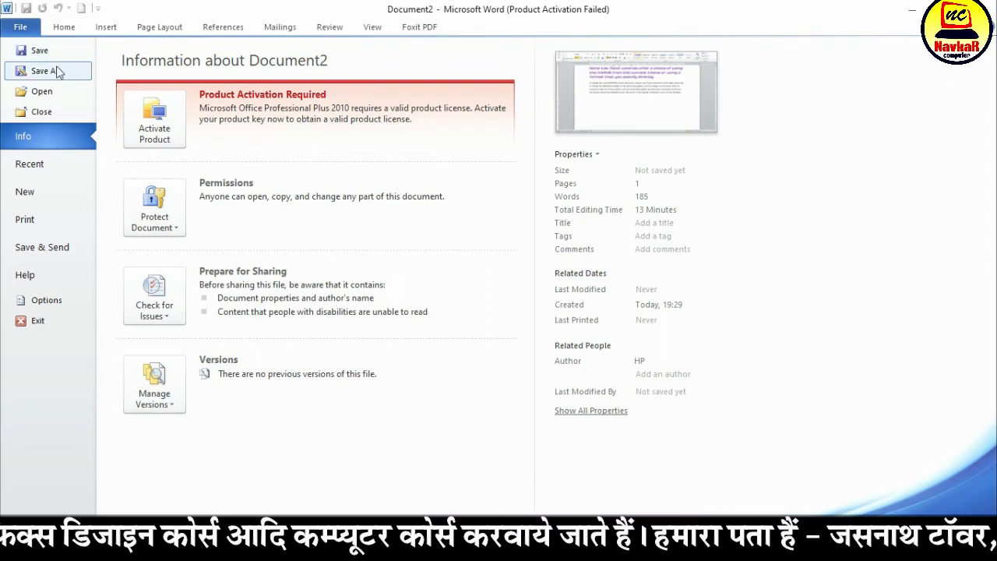
left_click(58, 49)
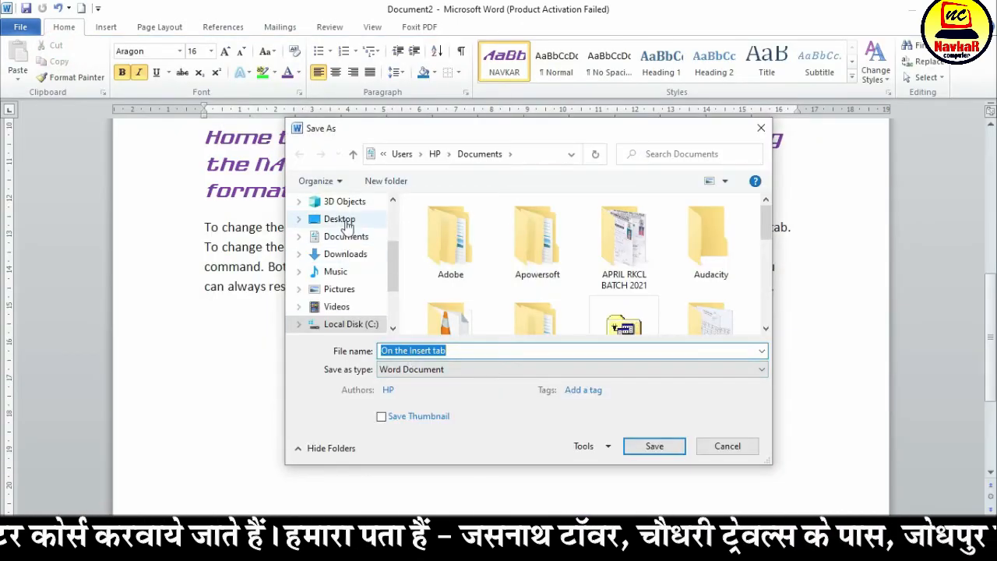
left_click(343, 221)
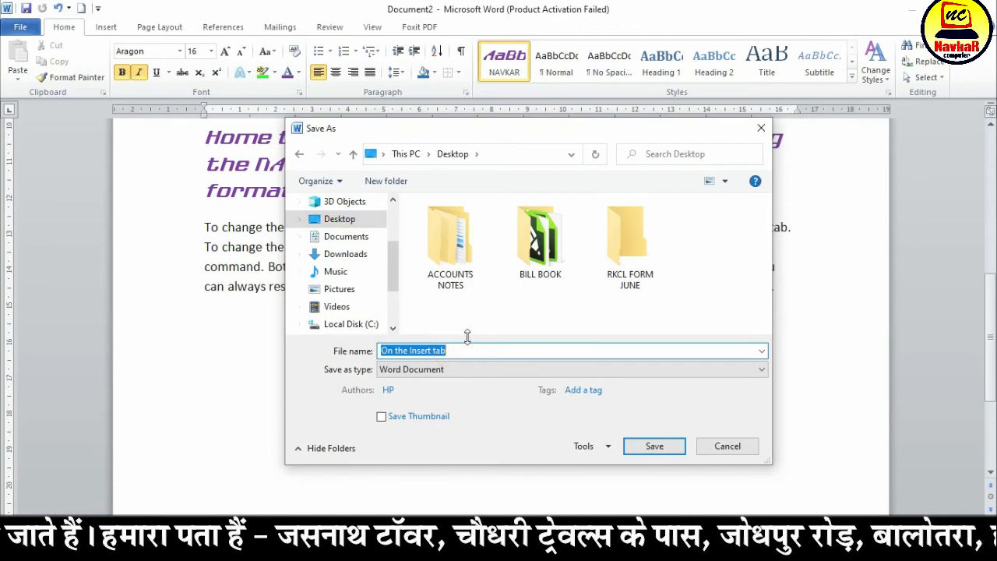
type("NAVKAR COMPUTER 001")
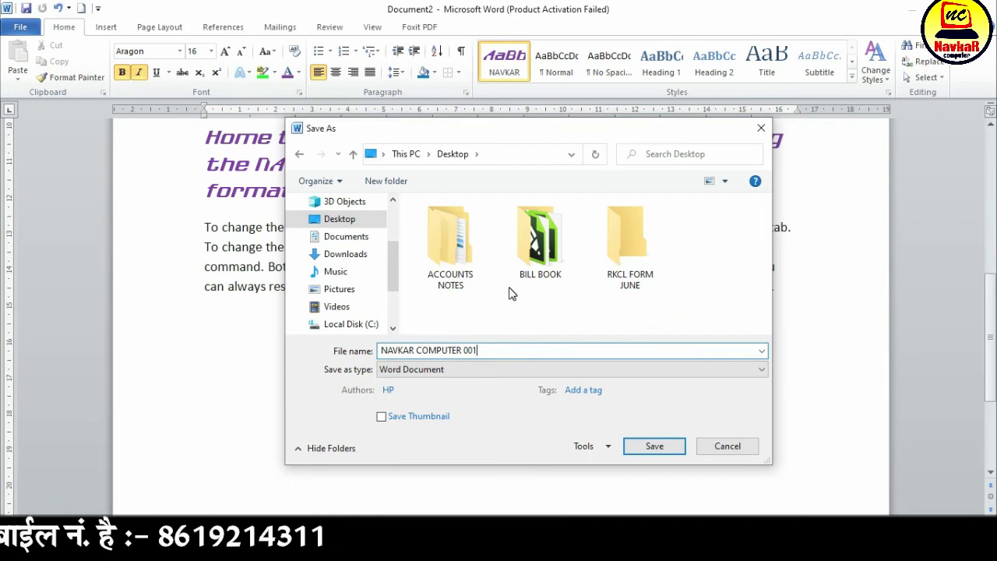
left_click_drag(488, 350, 460, 351)
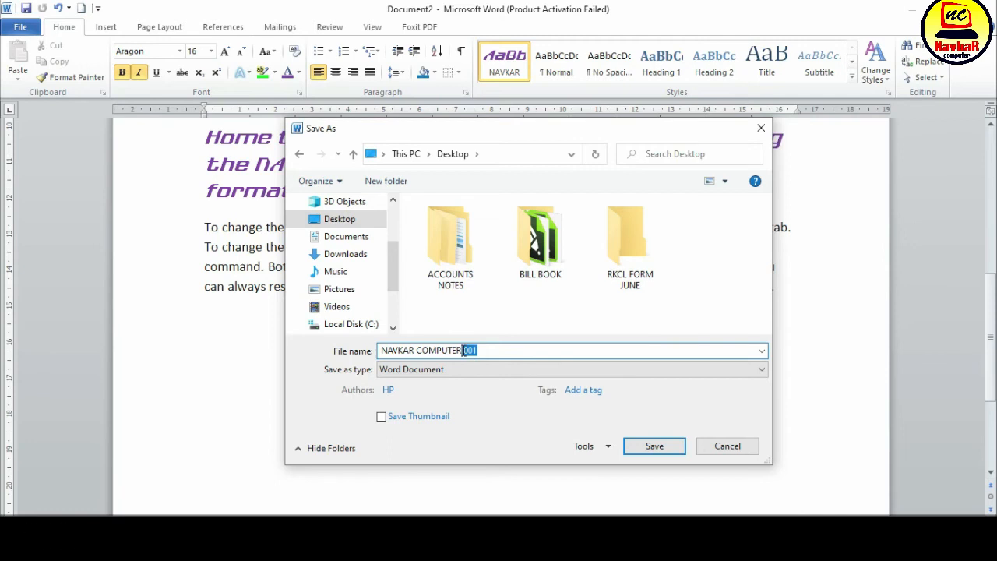
left_click(487, 351)
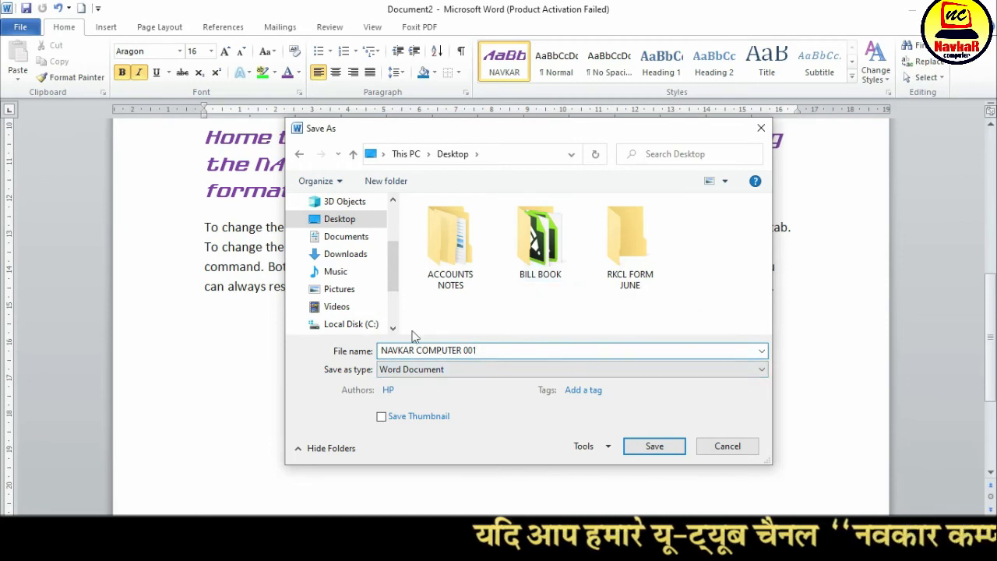
left_click(649, 445)
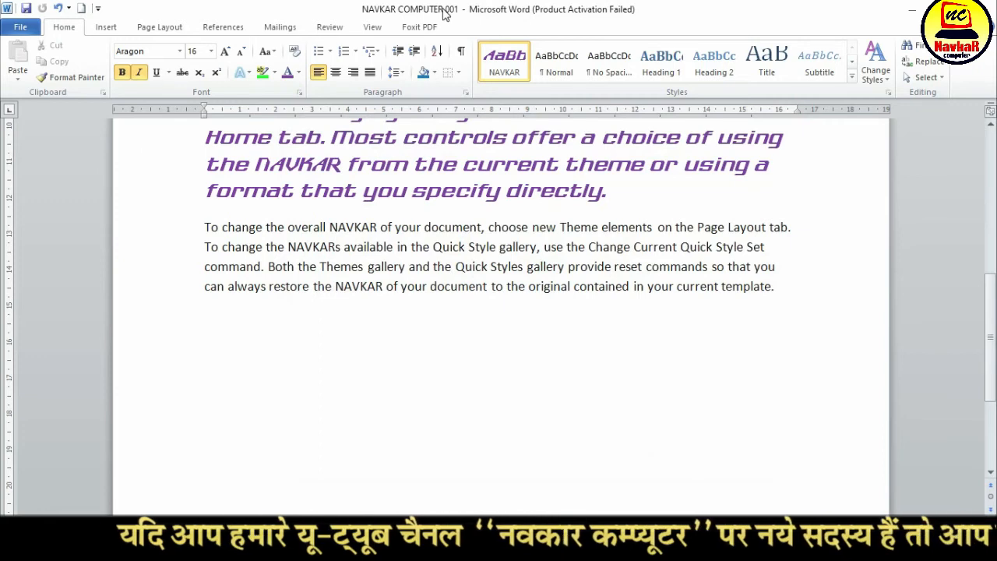
Save another copy of the document in the Documents folder under the same name, NAVKAR COMPUTER 001
left_click(470, 225)
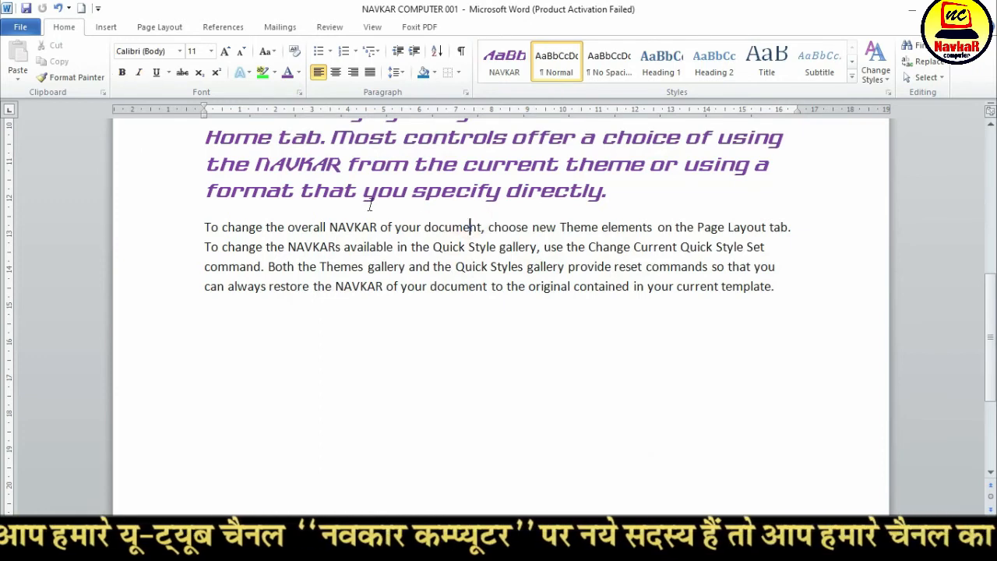
scroll(394, 272, "up", 10)
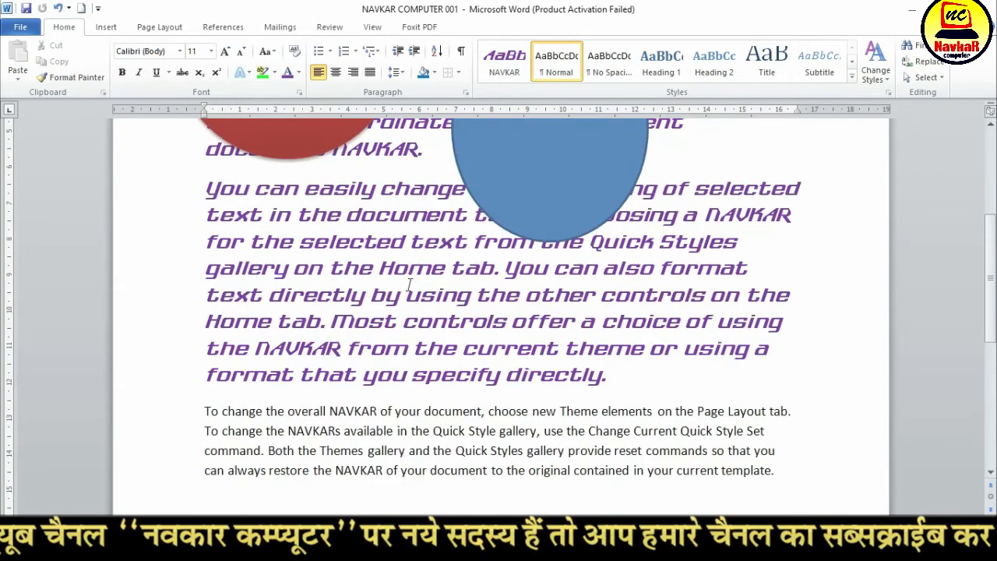
left_click(18, 28)
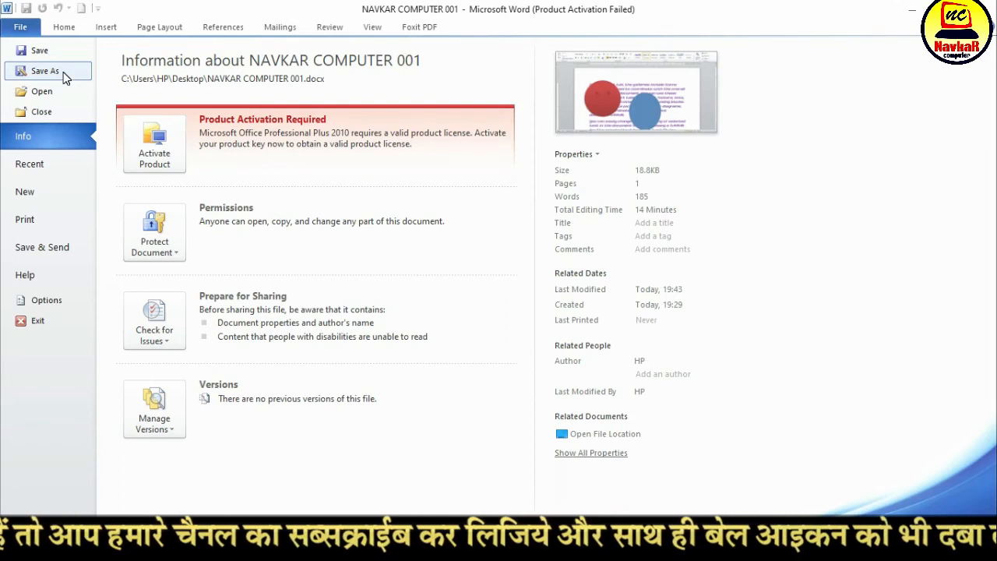
left_click(63, 73)
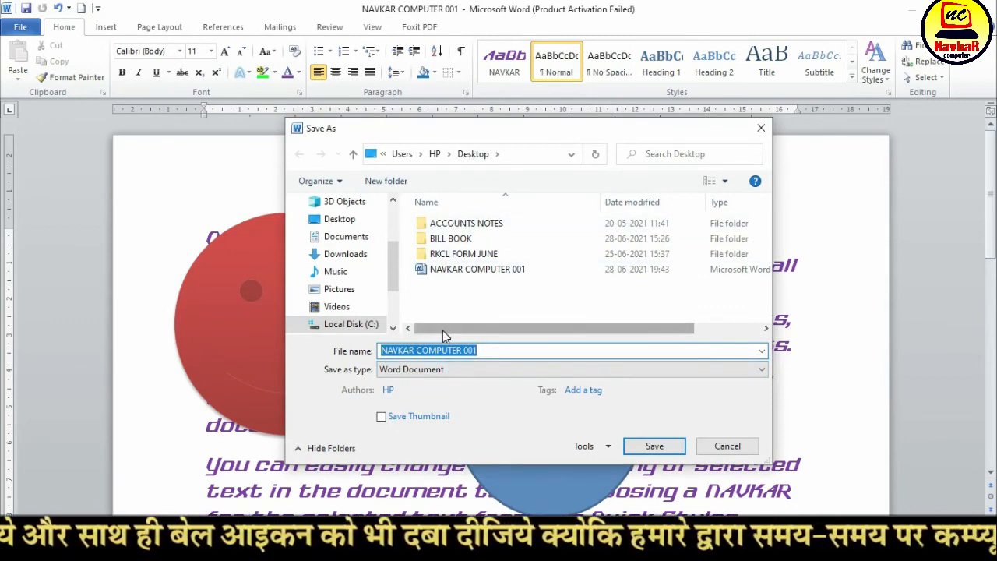
left_click(346, 239)
left_click(396, 351)
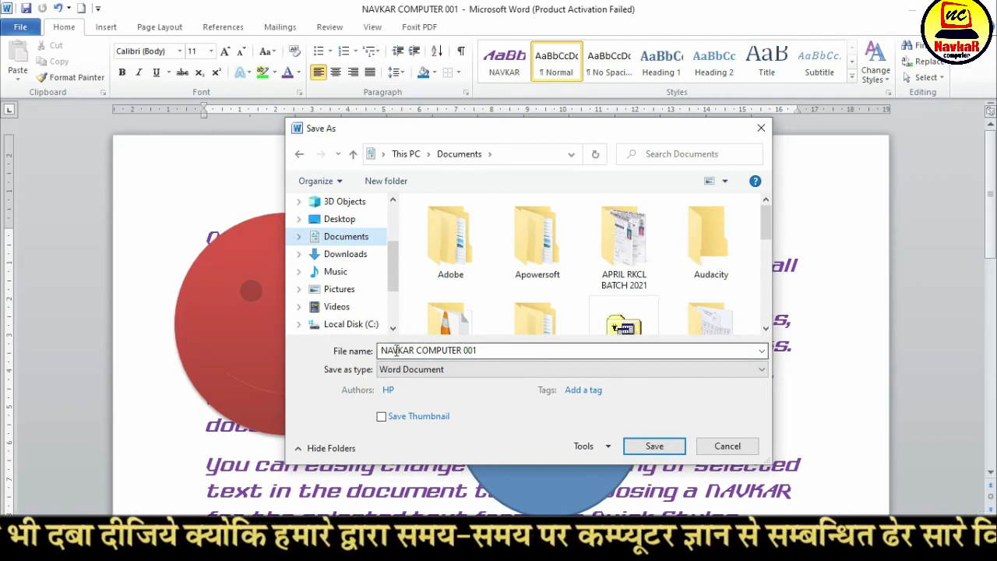
left_click(495, 351)
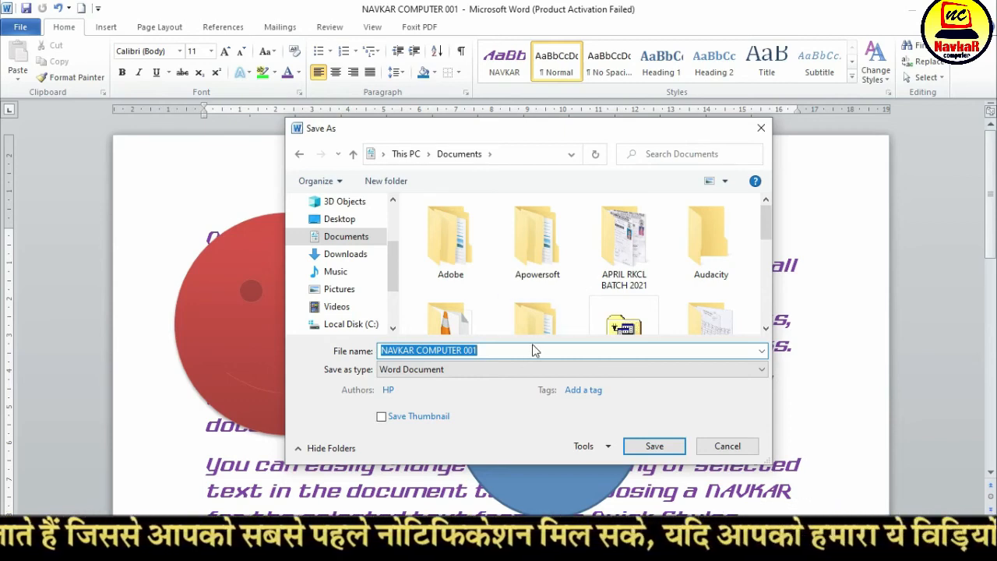
left_click(650, 446)
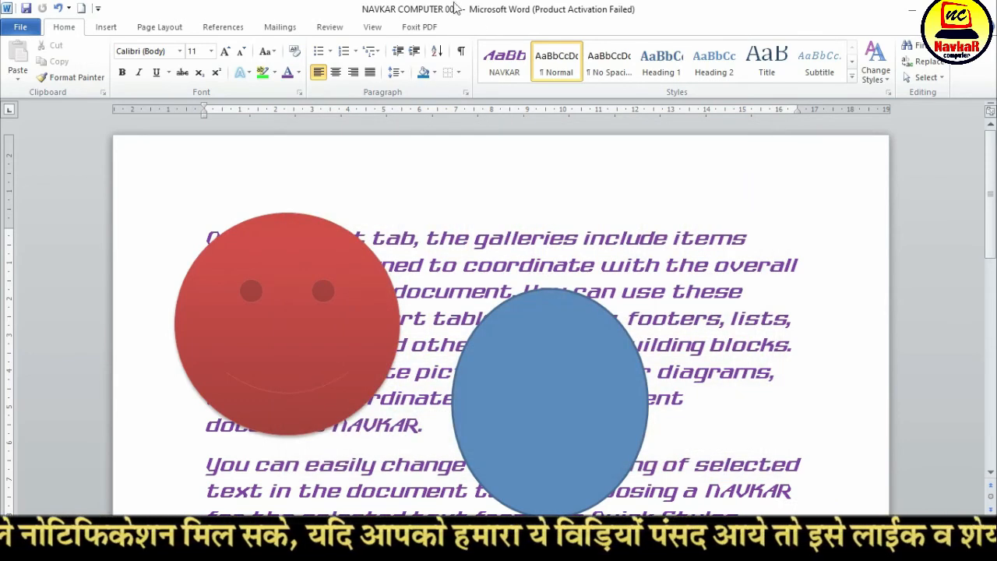
Close the NAVKAR COMPUTER 001 and HOME TAB MENU documents, and show the list of recent documents
left_click(21, 29)
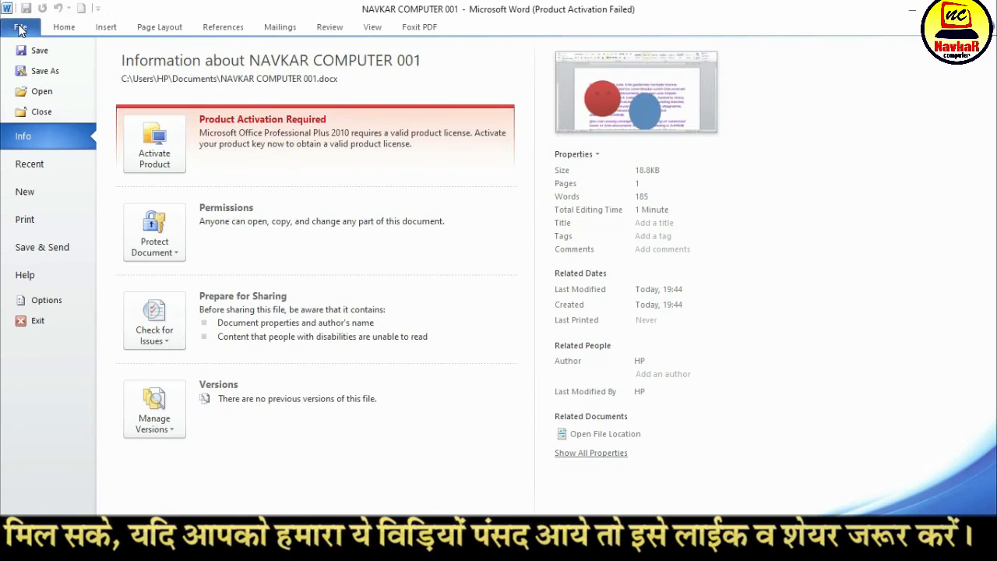
left_click(55, 110)
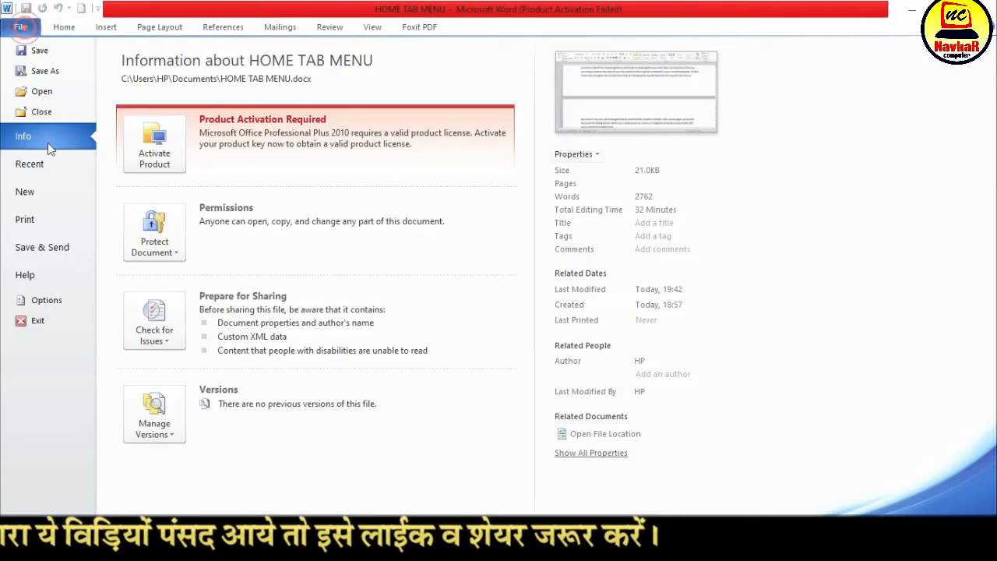
left_click(21, 27)
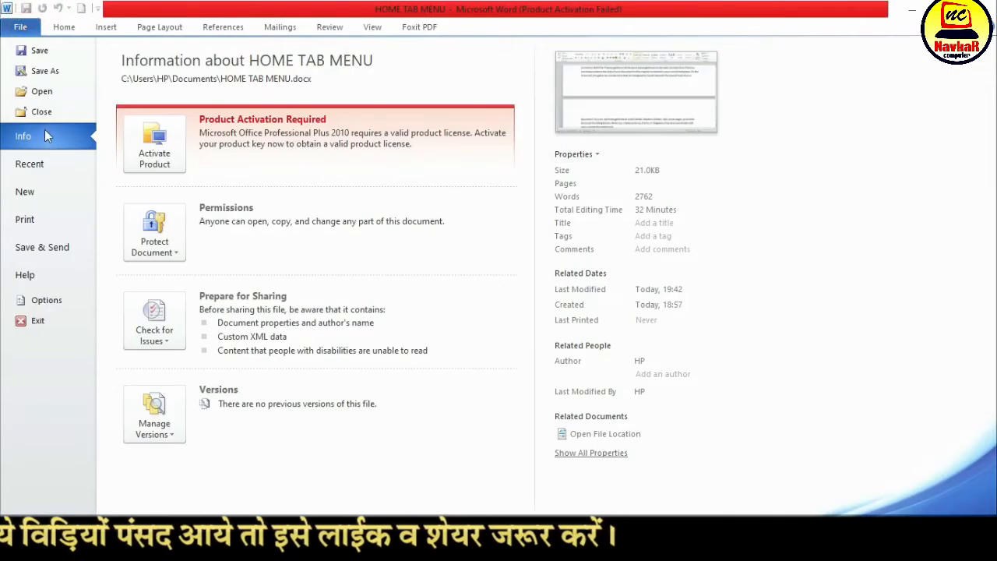
left_click(49, 113)
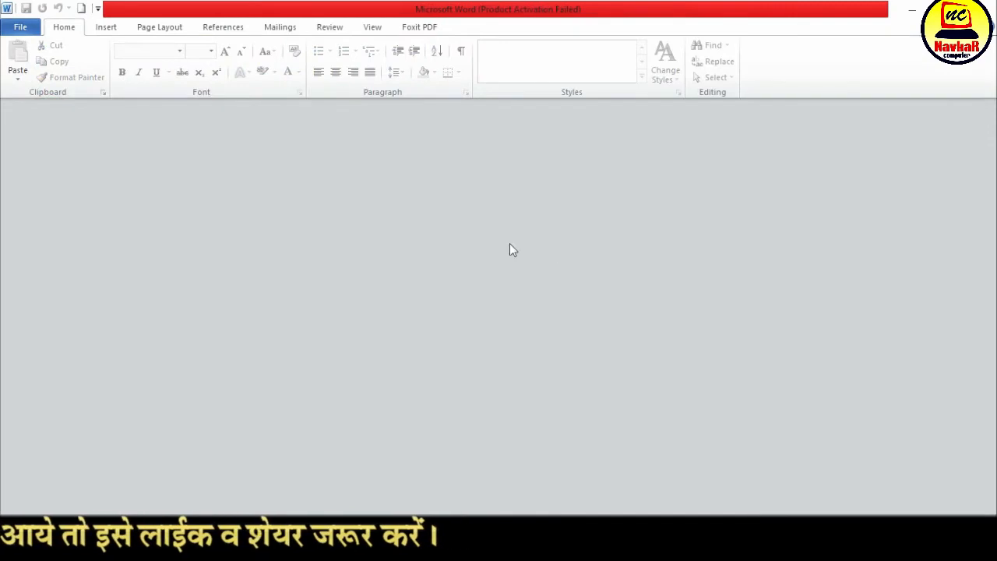
left_click(21, 29)
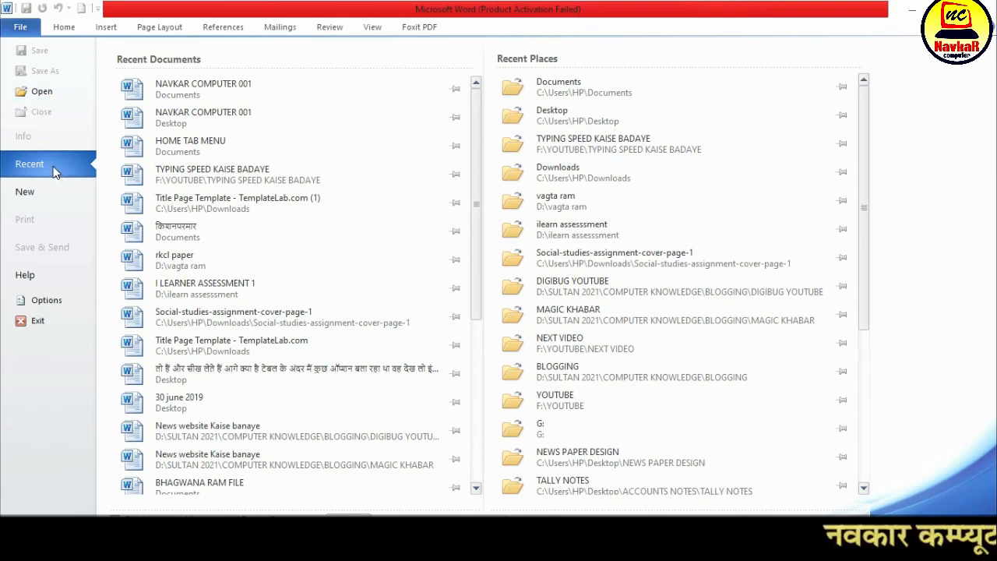
Pin the HOME TAB MENU document to the top of the recent documents list
scroll(232, 395, "down", 2)
scroll(232, 395, "up", 2)
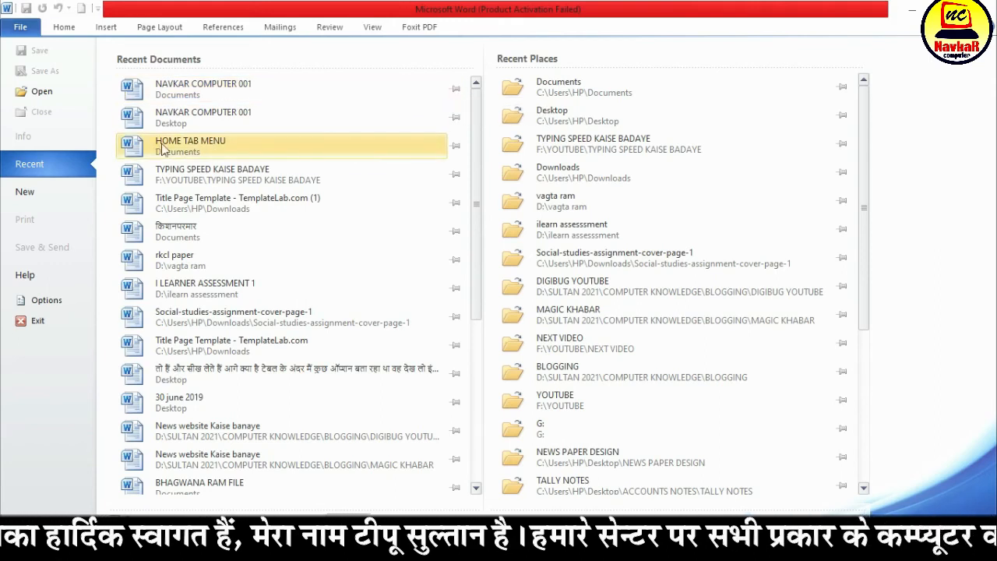
left_click(456, 147)
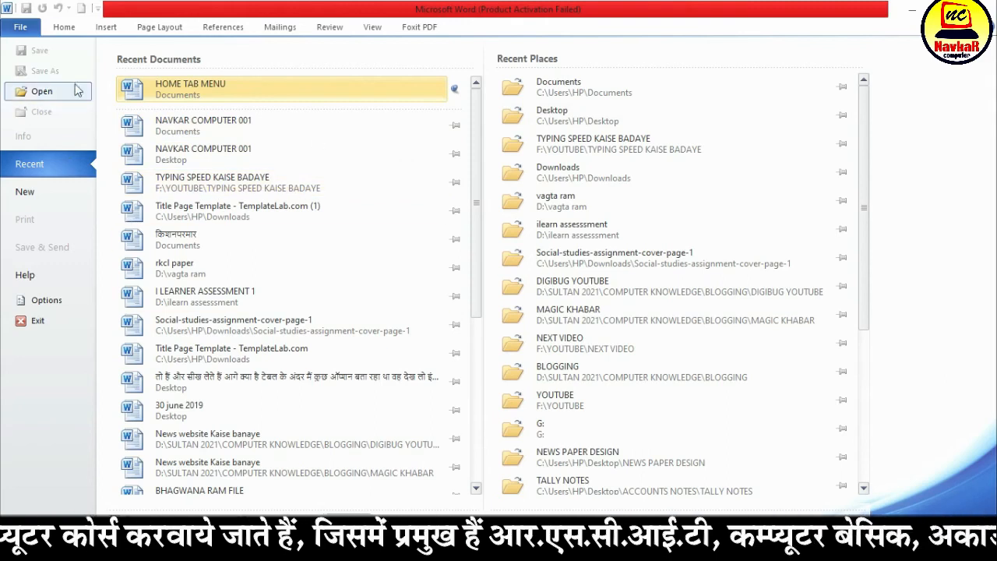
Open the NAVKAR COMPUTER 001 document from the Desktop folder
left_click(42, 91)
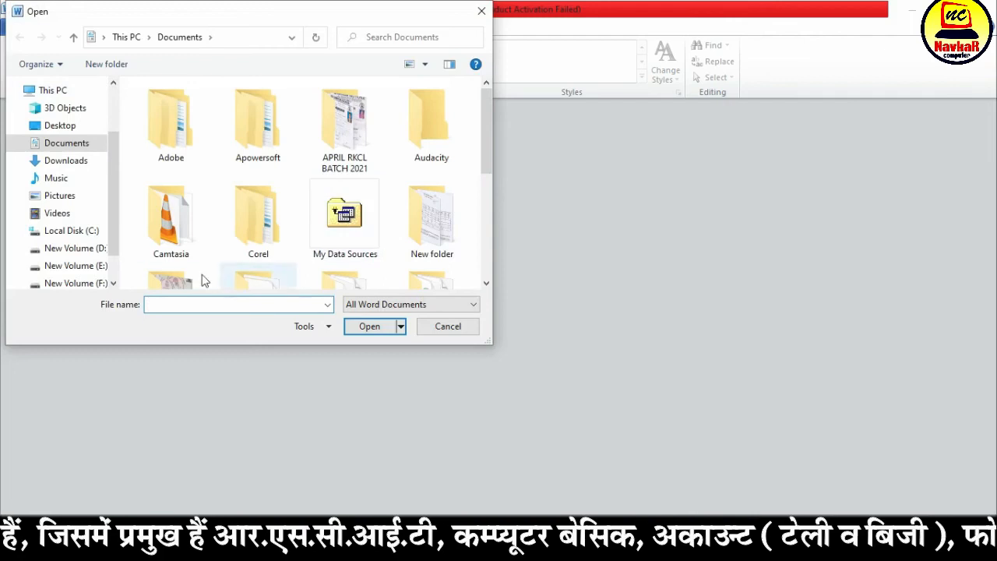
left_click(62, 126)
left_click(408, 152)
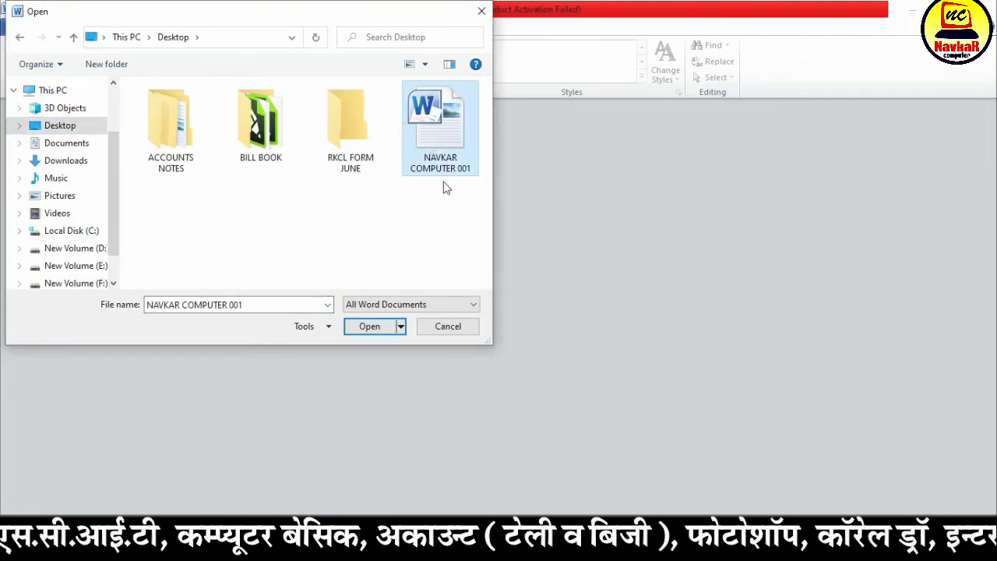
left_click(369, 327)
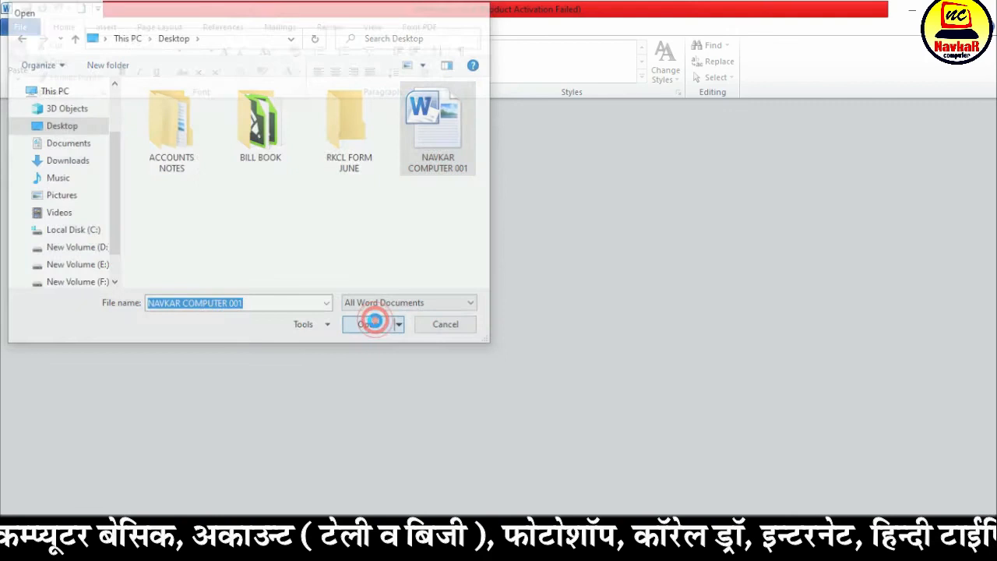
Review the recent documents and the available templates, and create a new blank document
left_click(20, 27)
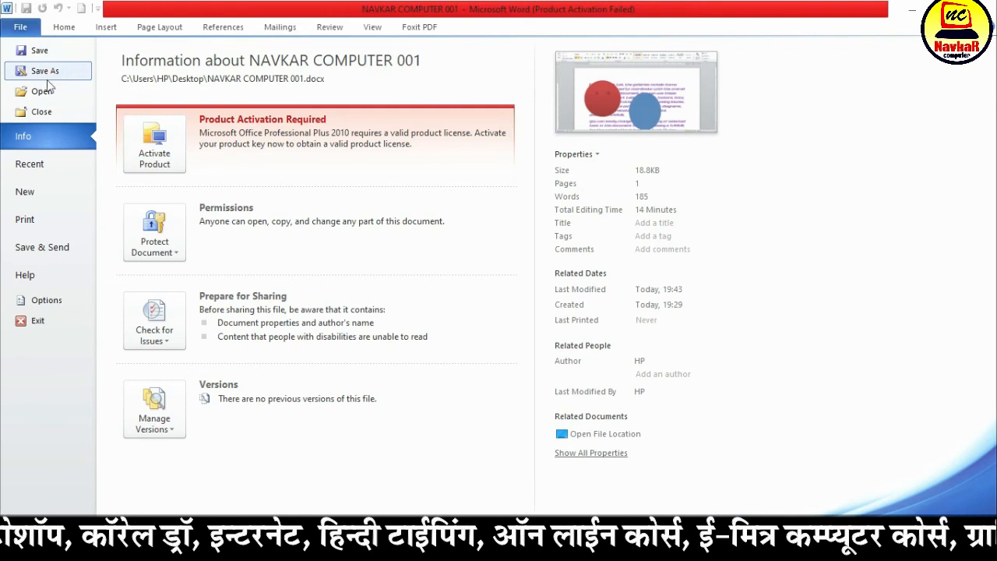
left_click(56, 170)
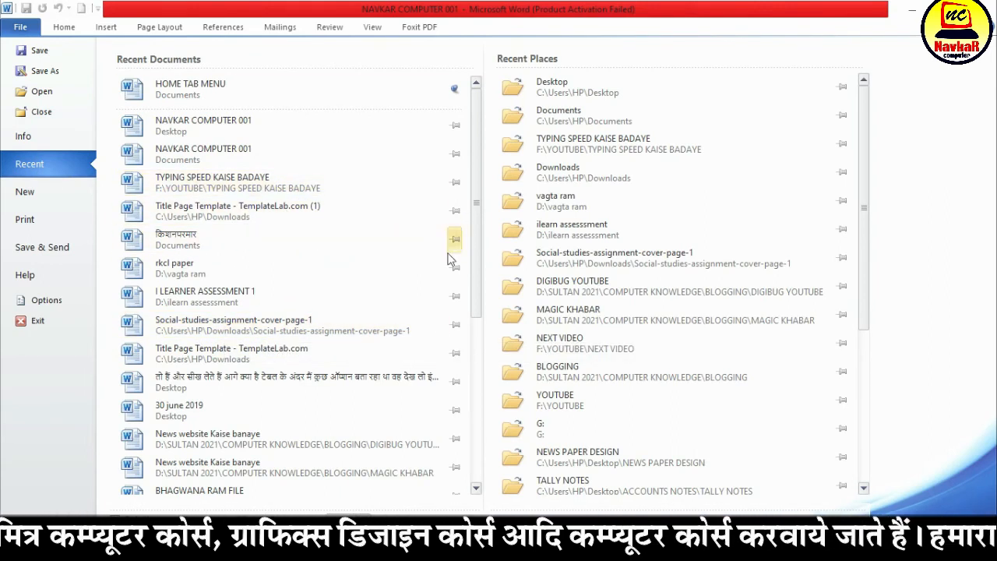
left_click(35, 193)
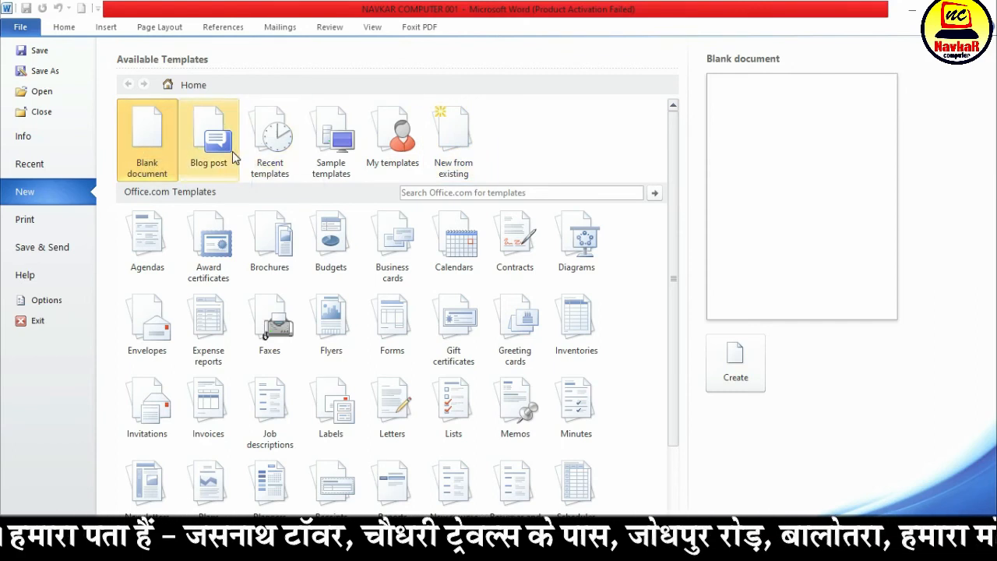
scroll(452, 406, "down", 3)
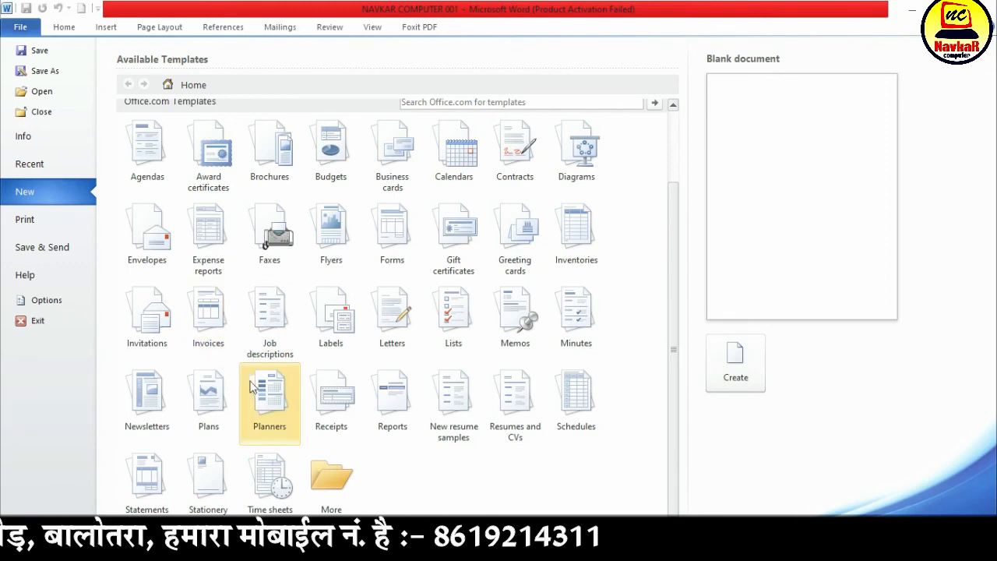
scroll(243, 349, "up", 2)
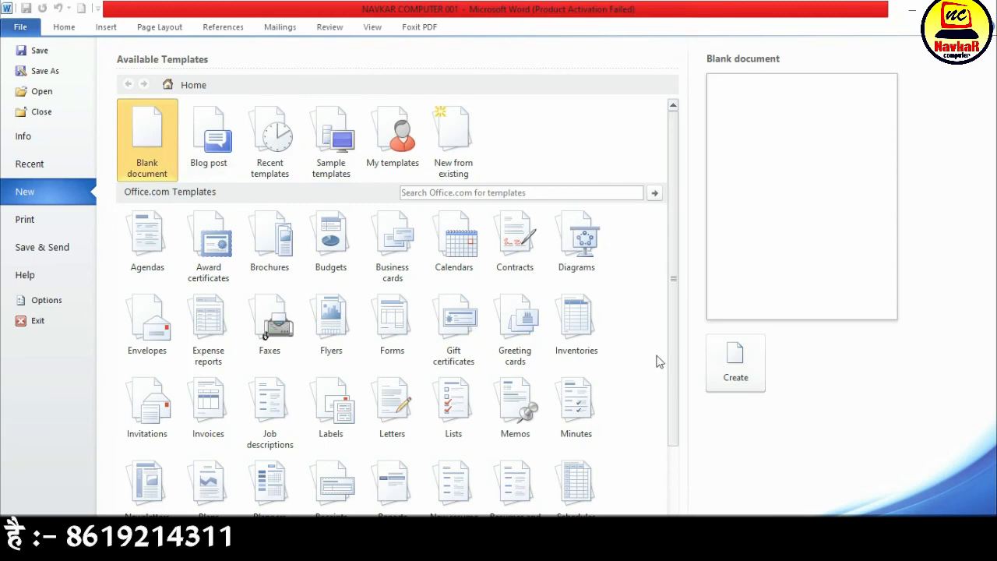
left_click(742, 362)
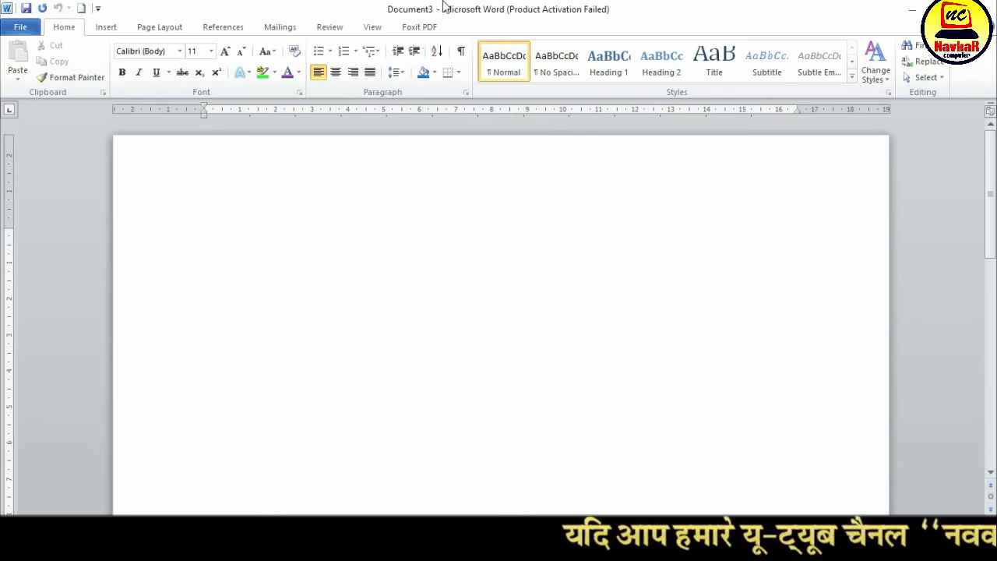
Review the recent documents, available templates and print settings for the blank document, and return to its page
left_click(17, 30)
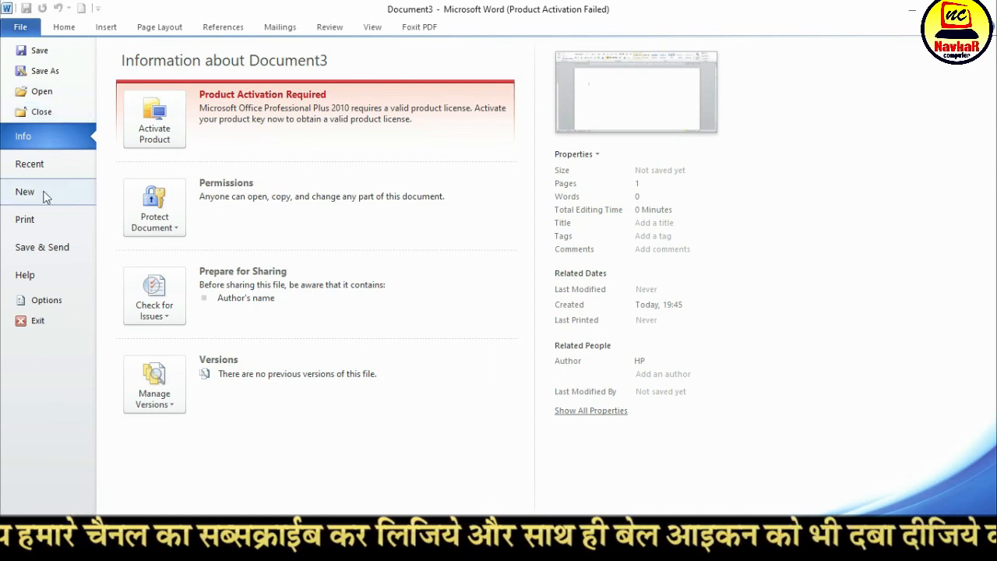
left_click(24, 165)
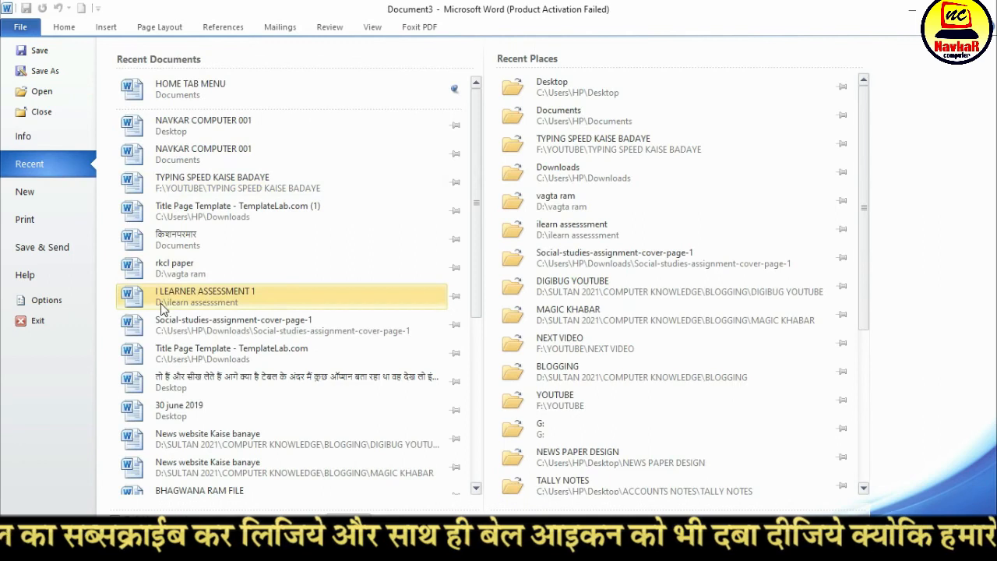
left_click(46, 191)
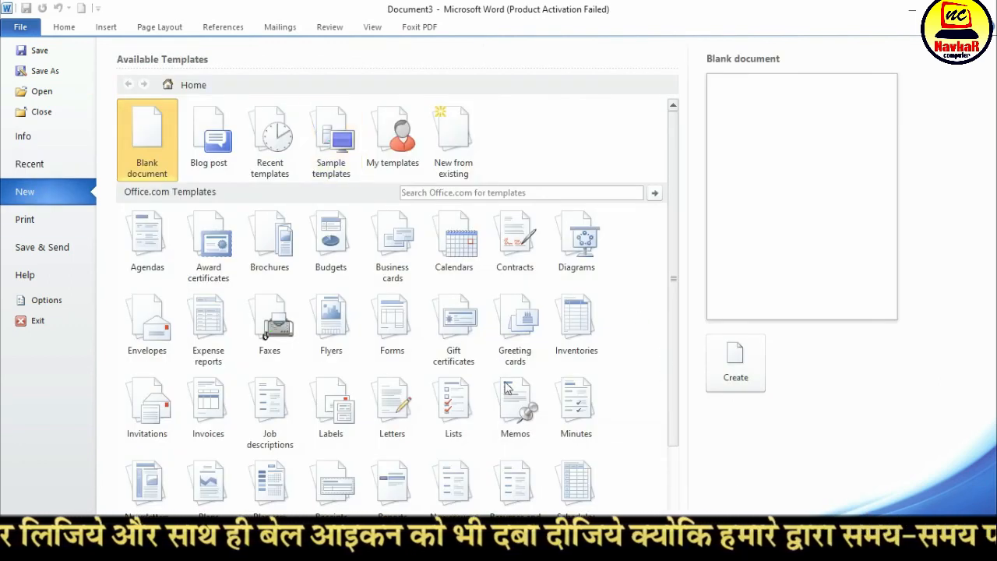
left_click(23, 222)
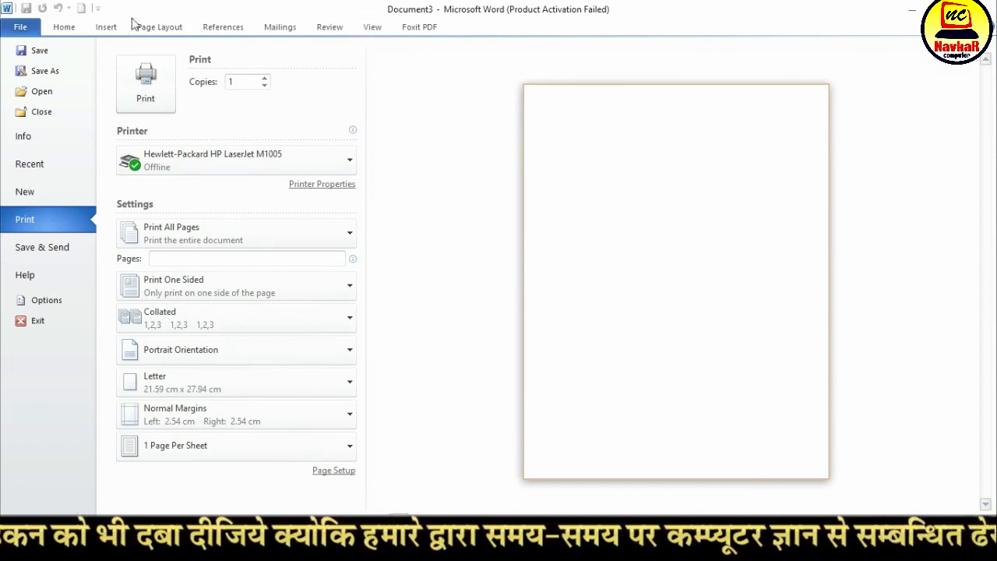
left_click(69, 27)
Switch to NAVKAR COMPUTER 001, examine its print preview and settings, and return to the document text
mouse_move(593, 547)
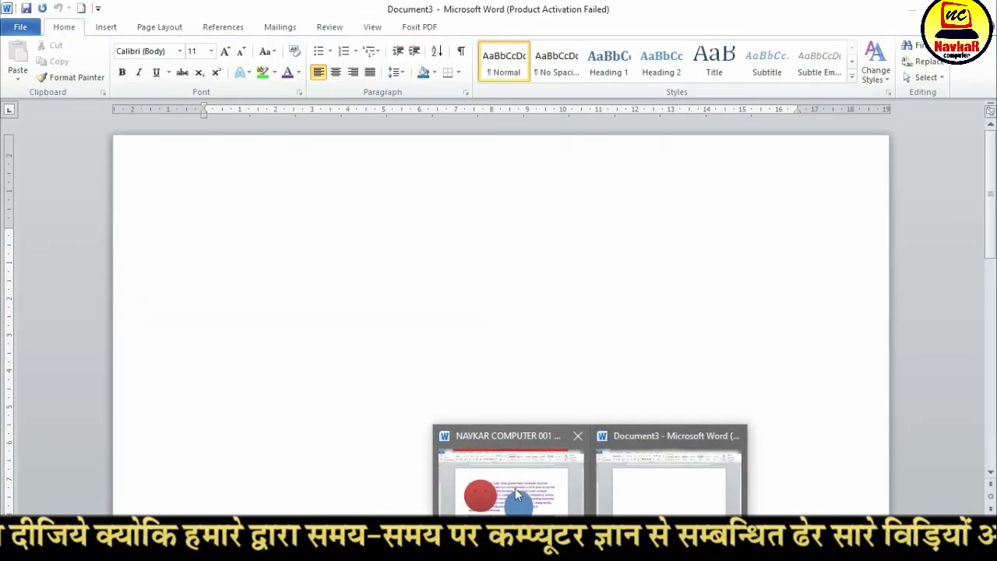
left_click(517, 487)
left_click(21, 28)
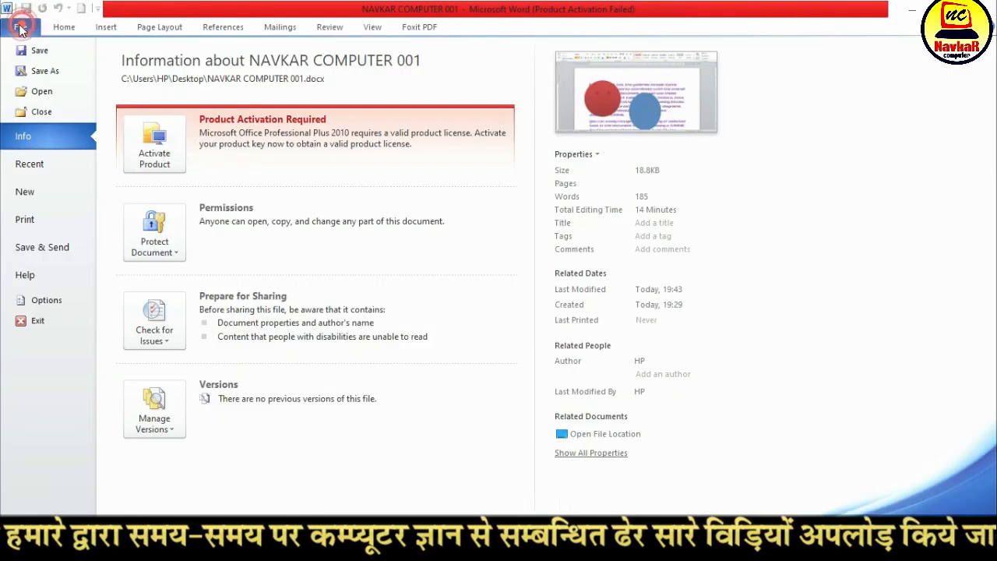
left_click(36, 221)
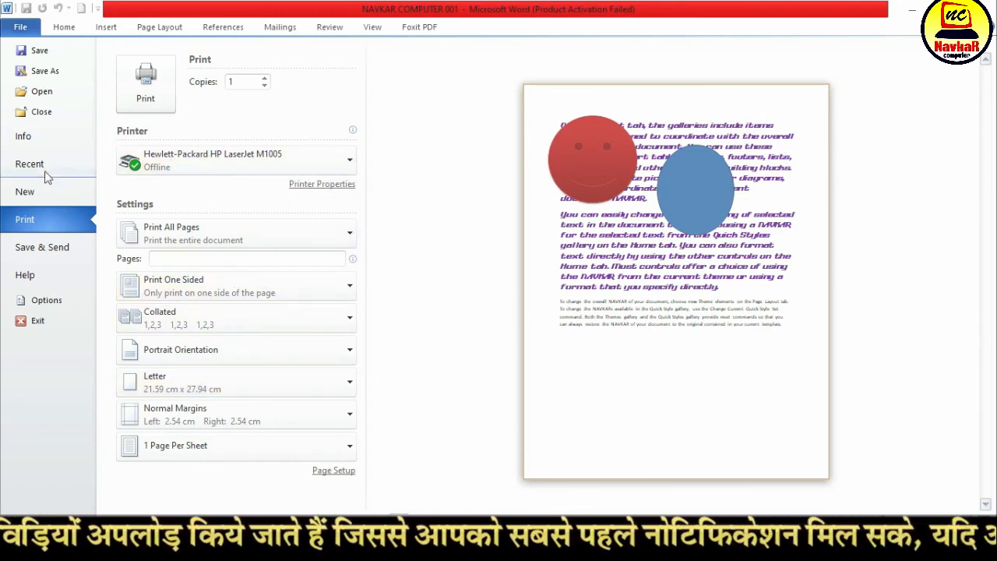
left_click(63, 28)
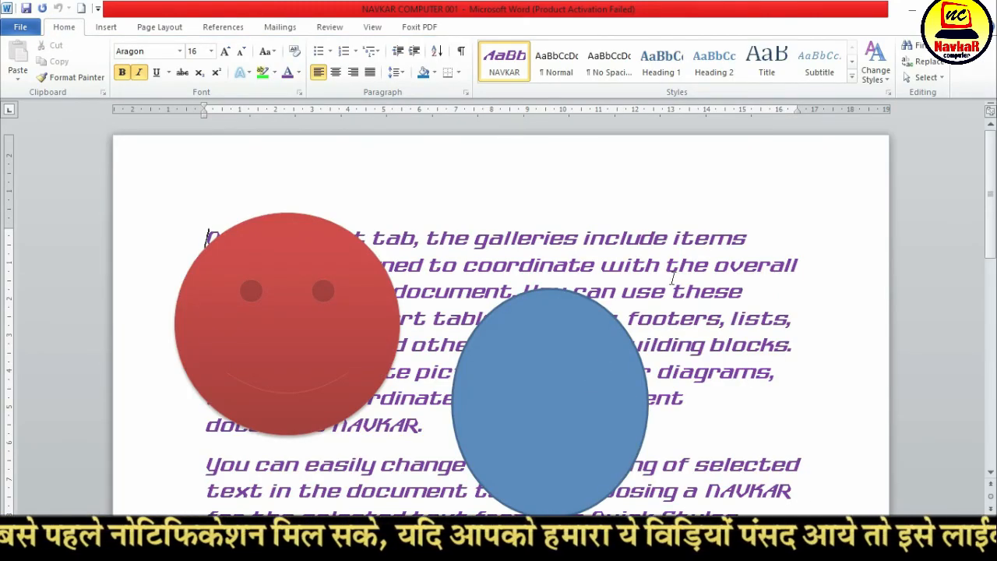
scroll(528, 437, "down", 3)
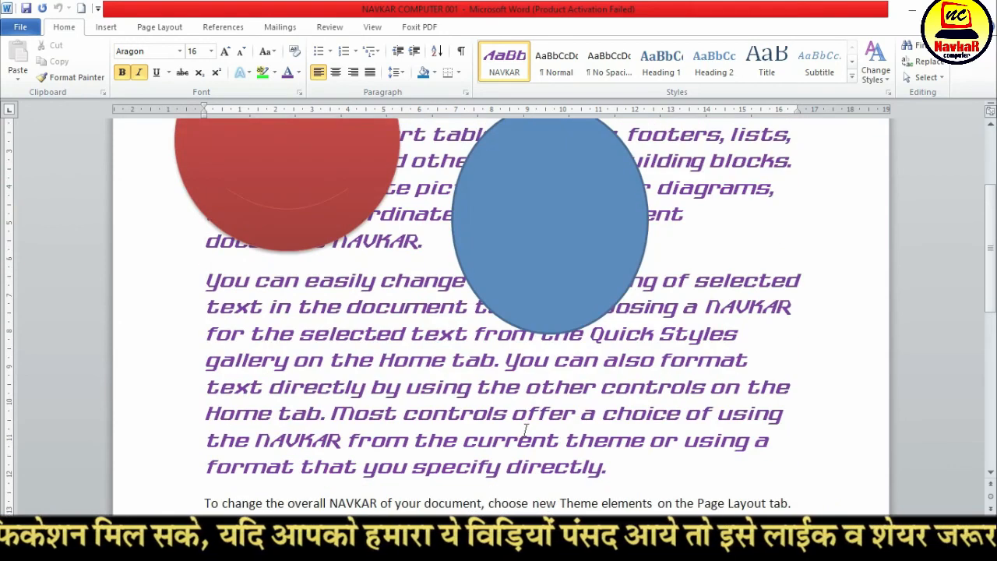
scroll(527, 431, "up", 3)
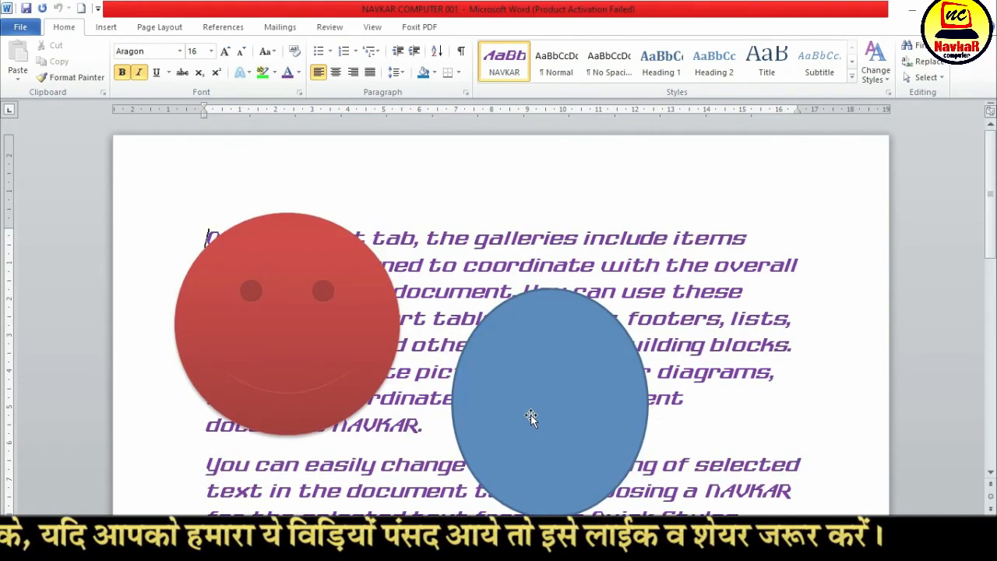